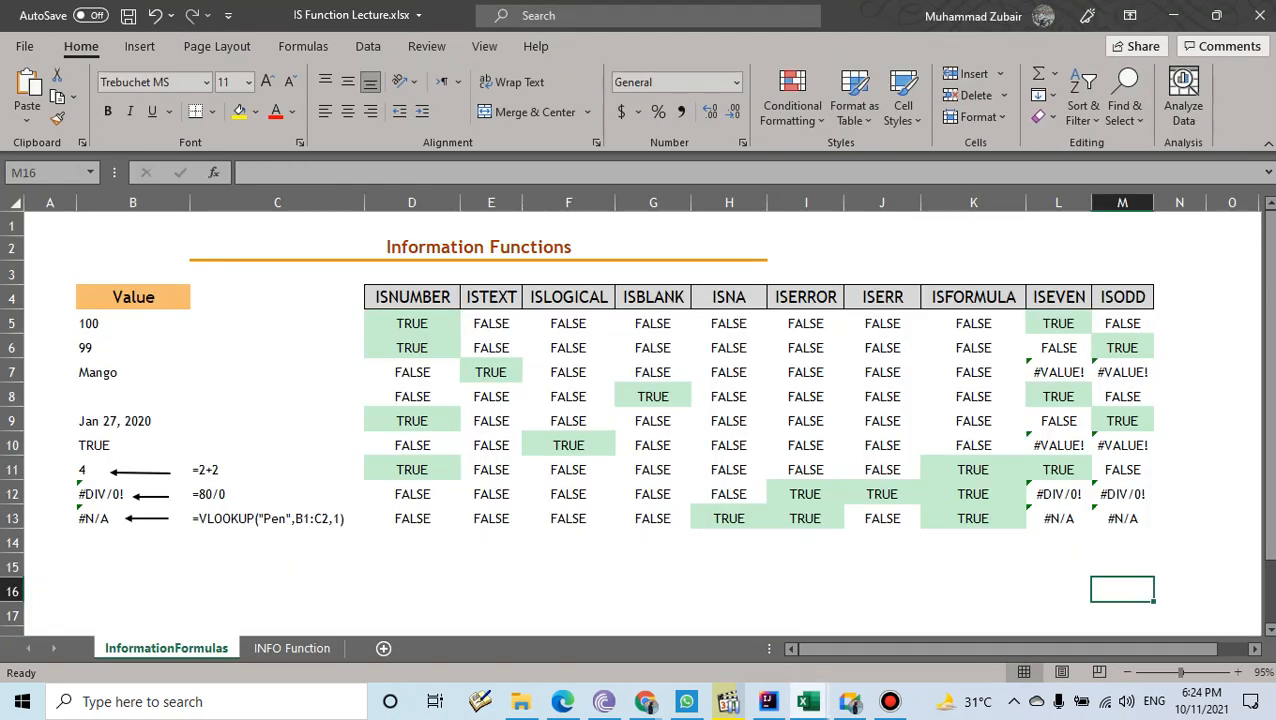
- Clear all TRUE/FALSE results and green fills from D5:M13, then select D5
{"action": "left_click_drag", "start_coordinate": [411, 323], "coordinate": [1122, 518]}
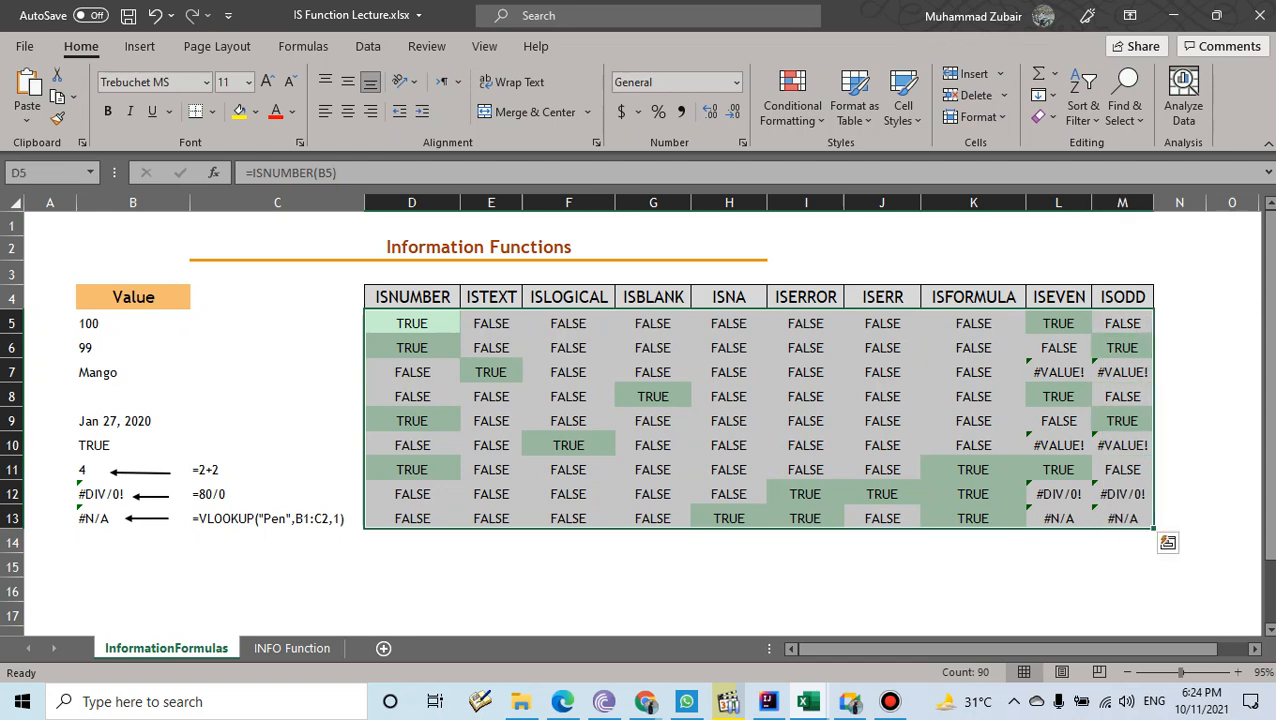
{"action": "key", "text": "Delete"}
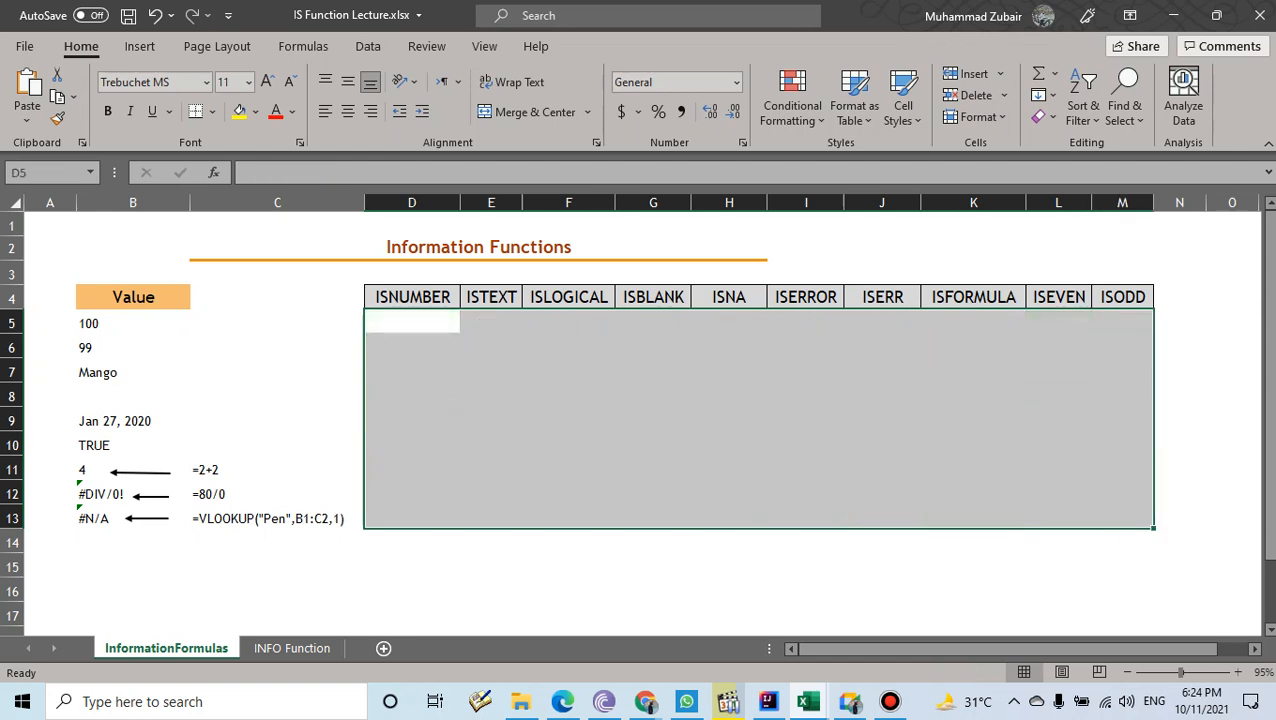
{"action": "left_click", "coordinate": [411, 322]}
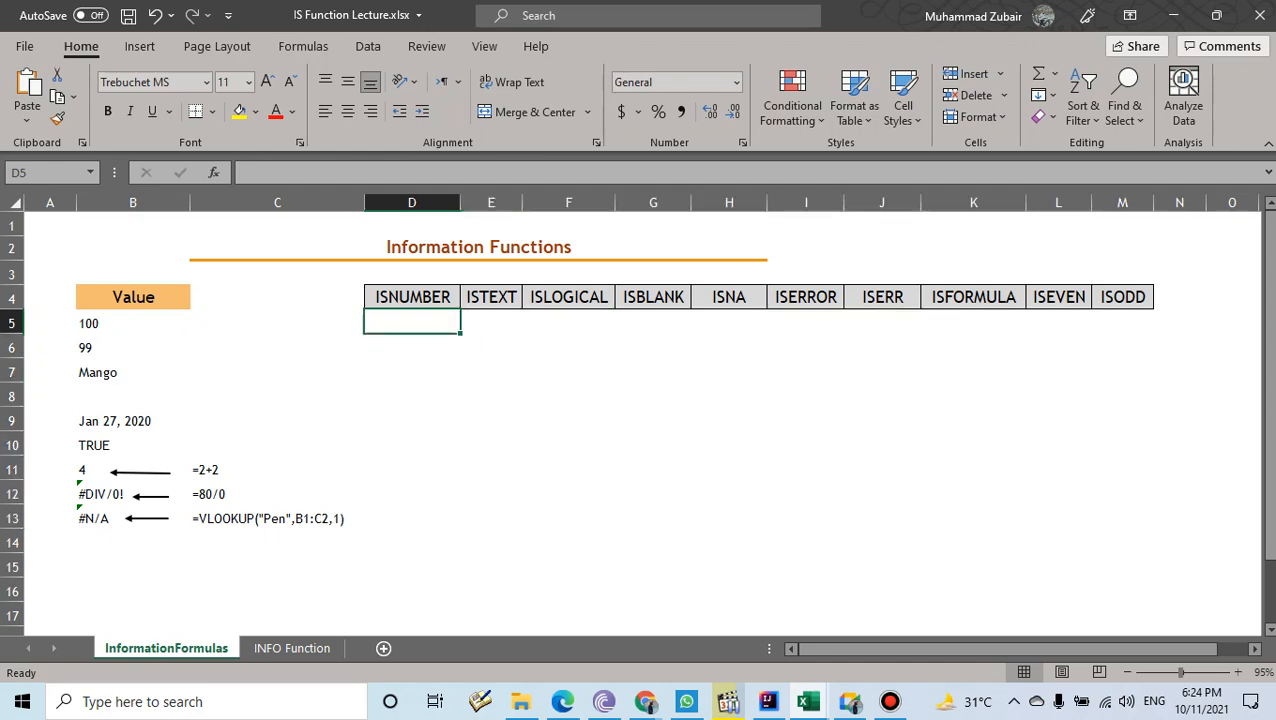
- Switch between Meet and the workbook and add a new blank worksheet
{"action": "left_click", "coordinate": [850, 701]}
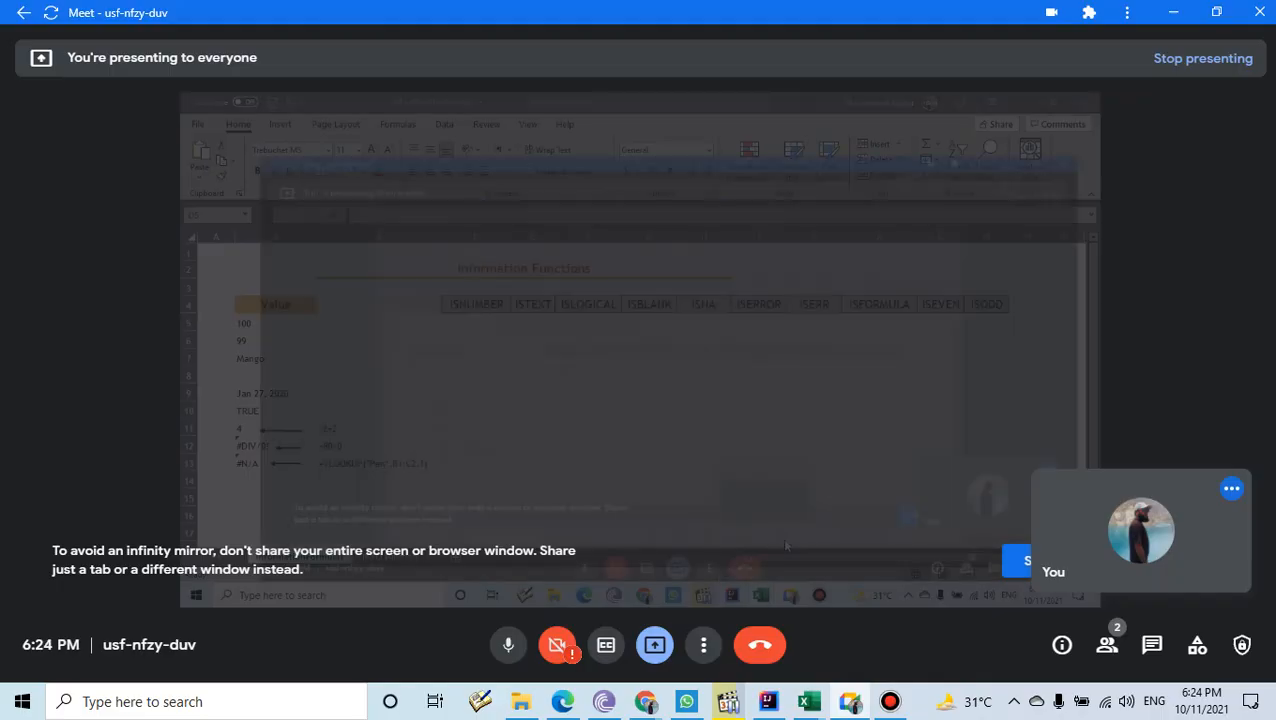
{"action": "left_click", "coordinate": [850, 701]}
{"action": "left_click", "coordinate": [768, 701]}
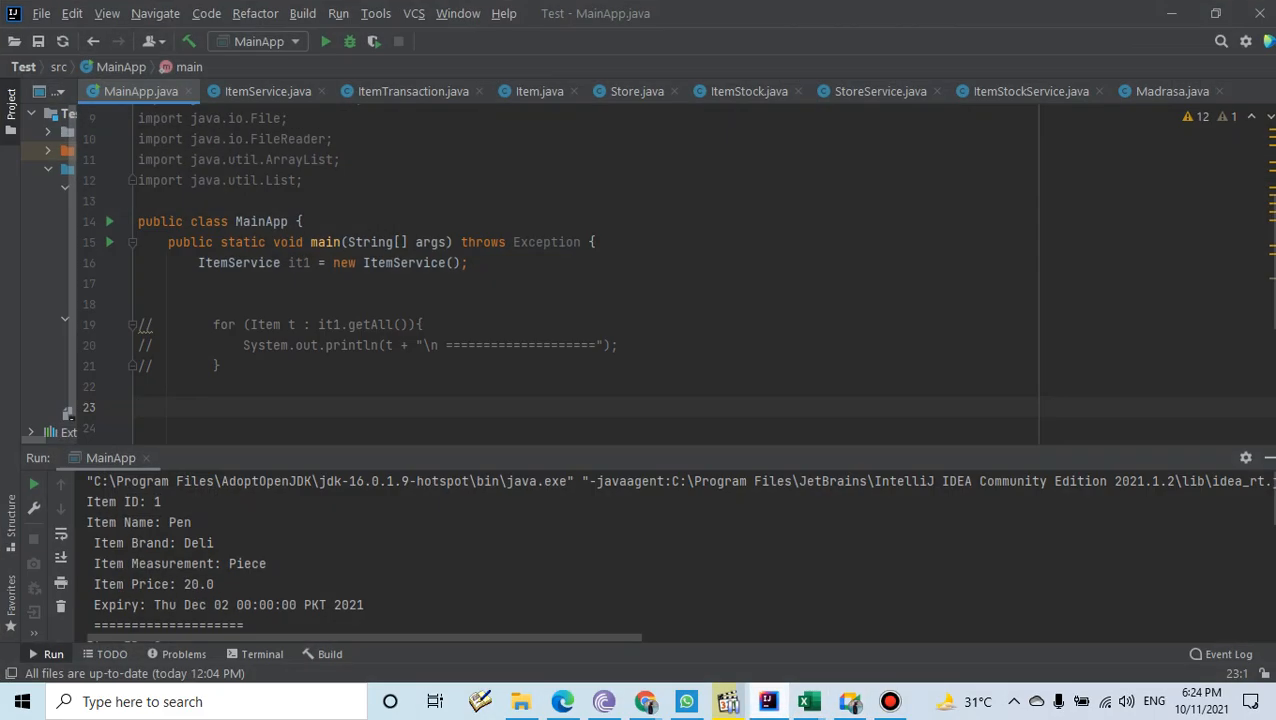
{"action": "left_click", "coordinate": [768, 701]}
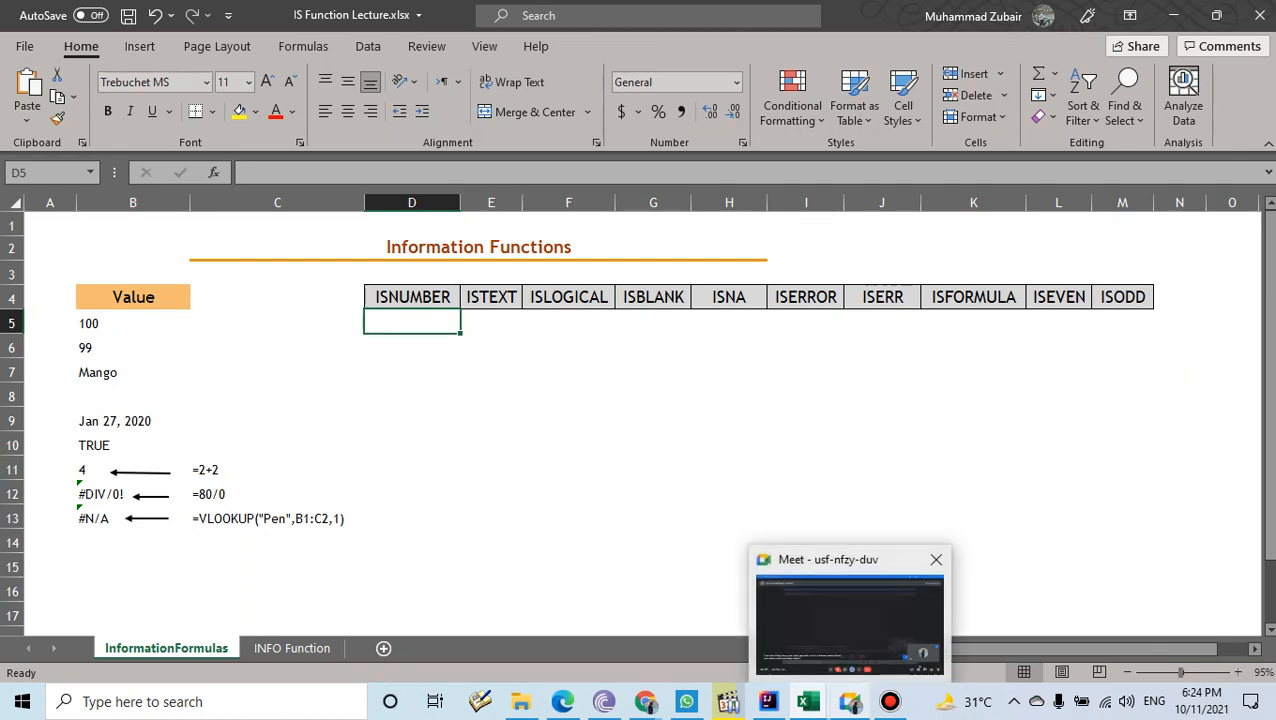
{"action": "left_click", "coordinate": [850, 701]}
{"action": "left_click", "coordinate": [850, 701]}
{"action": "left_click", "coordinate": [383, 648]}
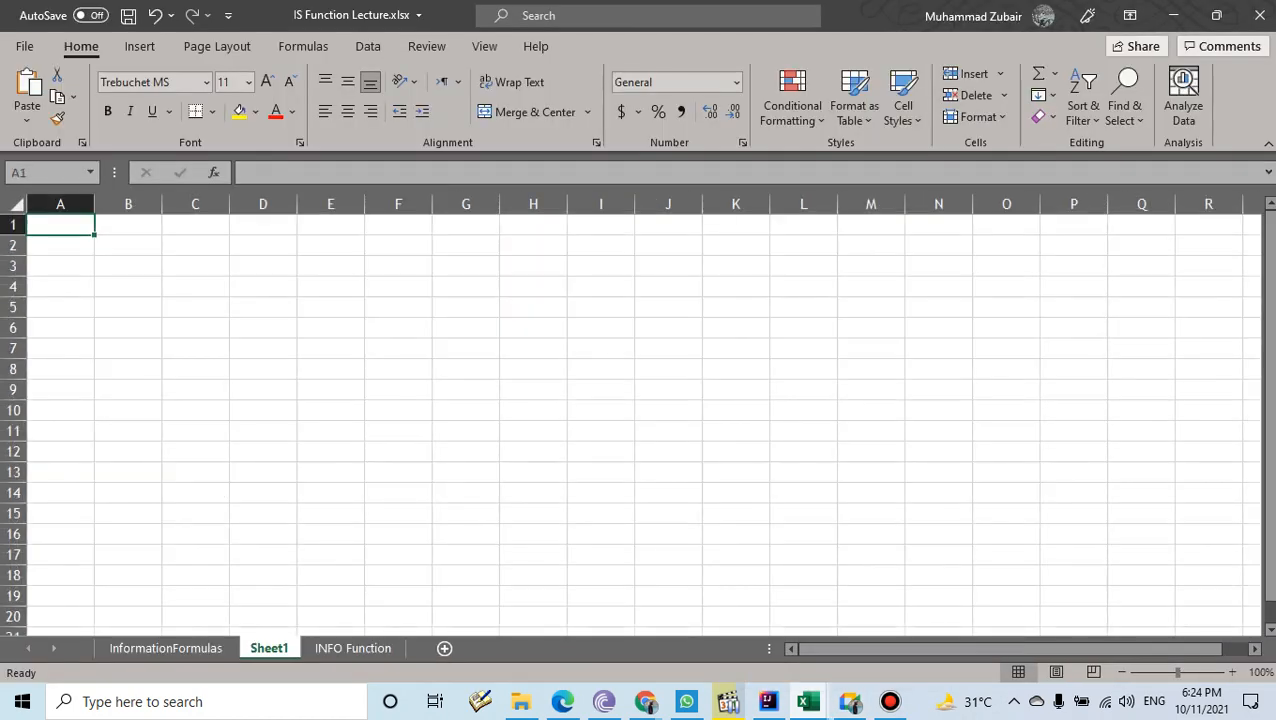
- Open and close Meet's audio and video settings, then go back to the InformationFormulas sheet
{"action": "left_click", "coordinate": [850, 701]}
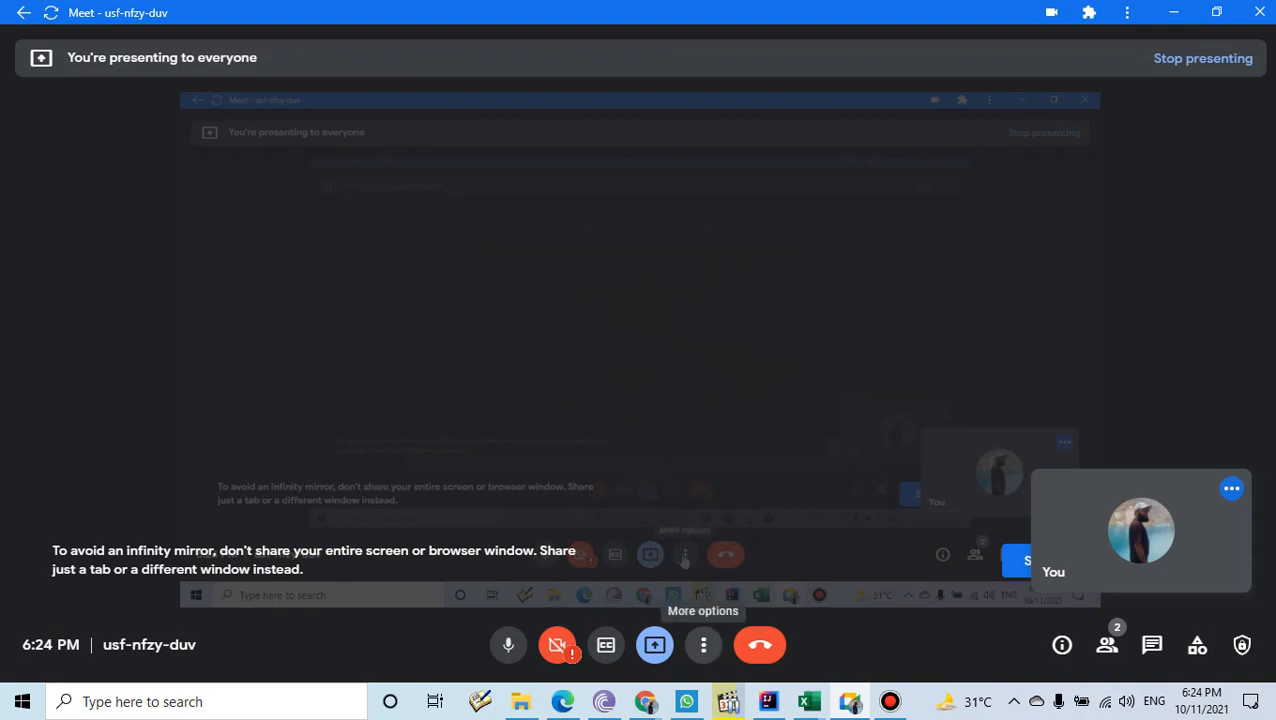
{"action": "left_click", "coordinate": [703, 645]}
{"action": "left_click", "coordinate": [777, 585]}
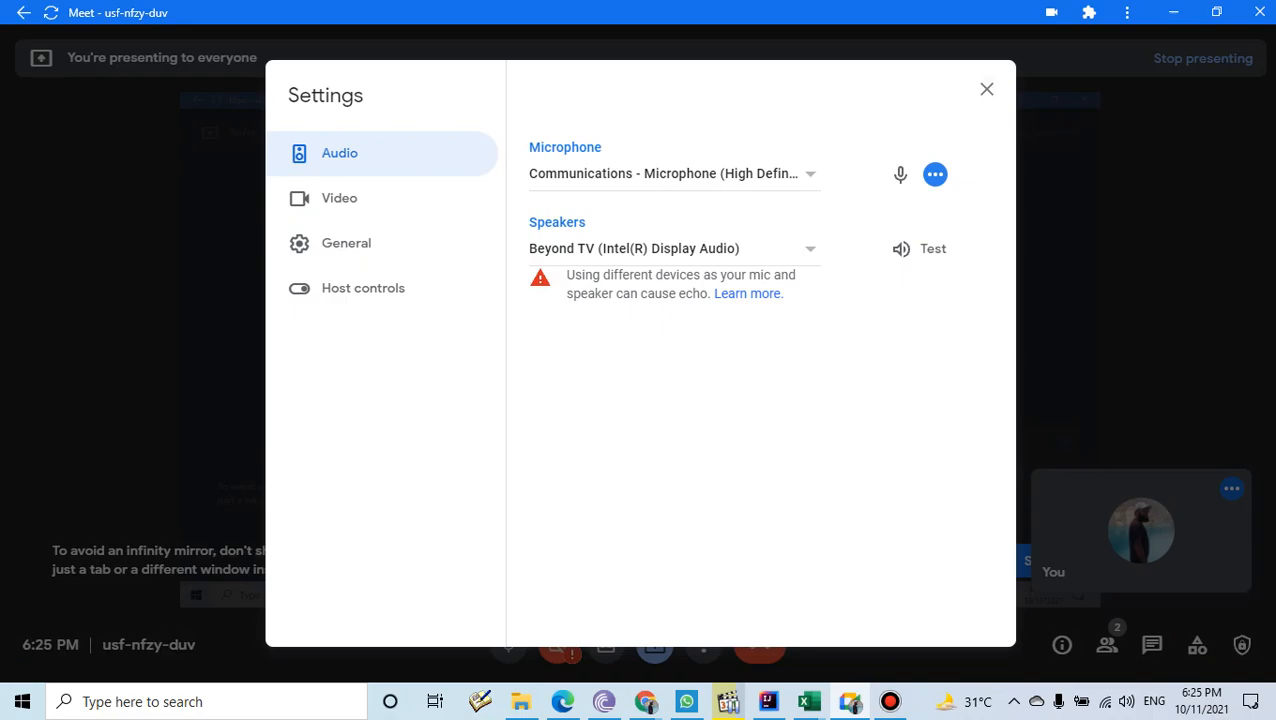
{"action": "left_click", "coordinate": [987, 89]}
{"action": "left_click", "coordinate": [1174, 12]}
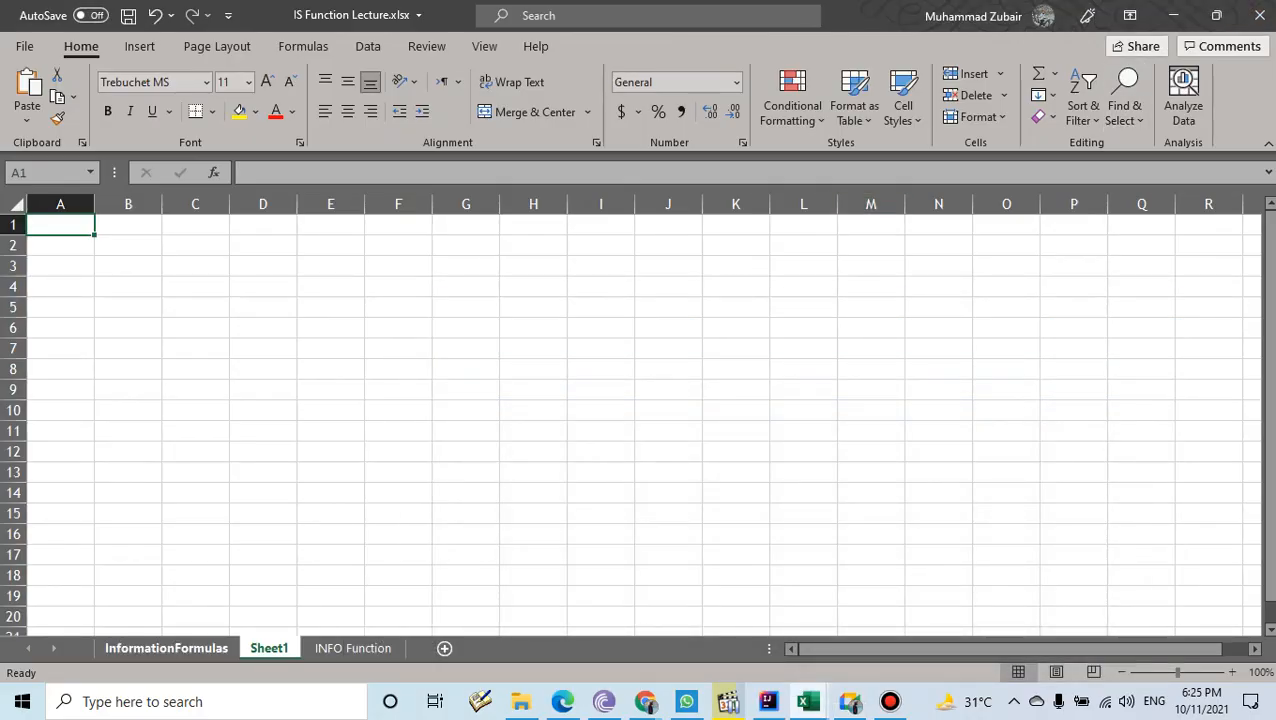
{"action": "left_click", "coordinate": [166, 648]}
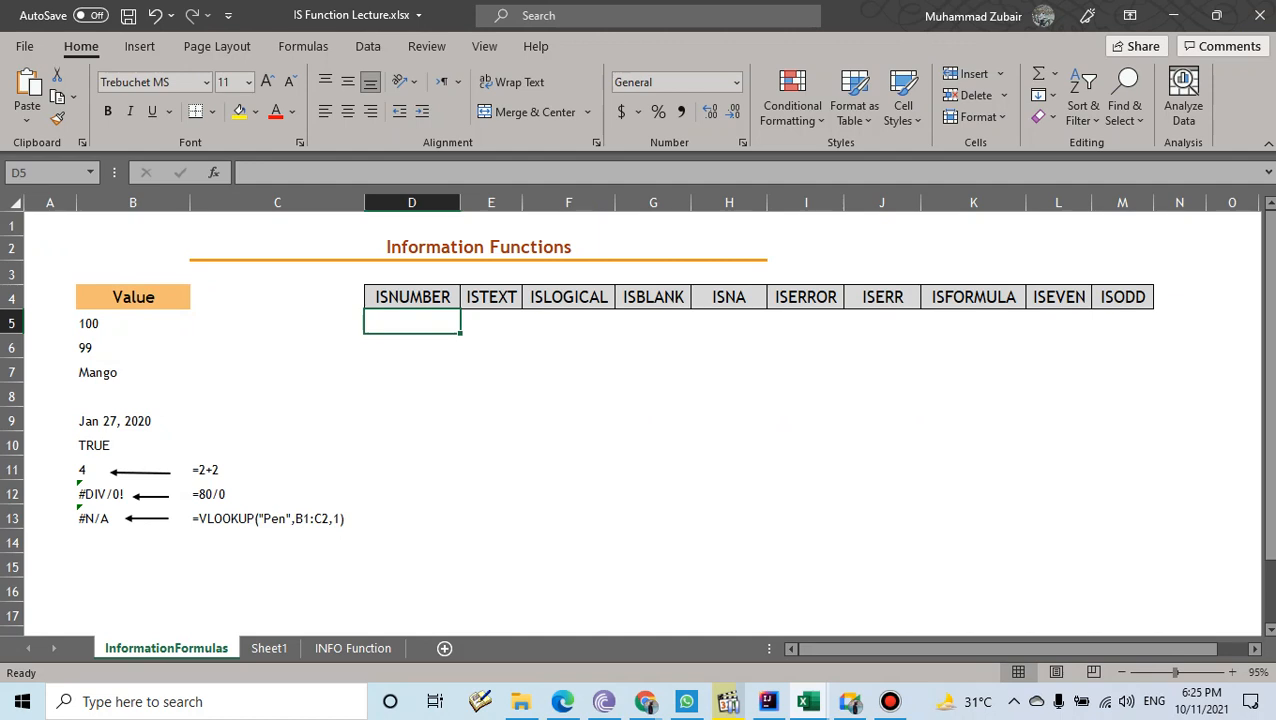
- Widen column C to 20 and highlight the Value column entries
{"action": "left_click_drag", "start_coordinate": [365, 202], "coordinate": [385, 202]}
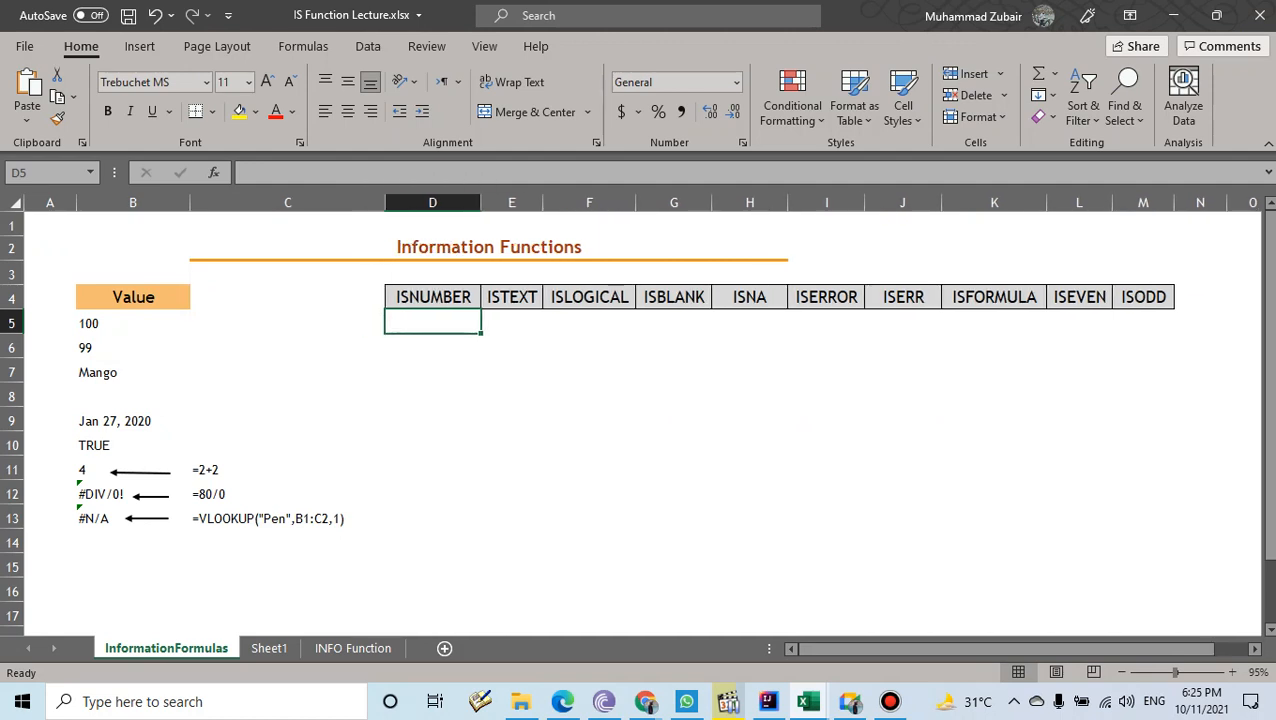
{"action": "left_click_drag", "start_coordinate": [133, 297], "coordinate": [133, 494]}
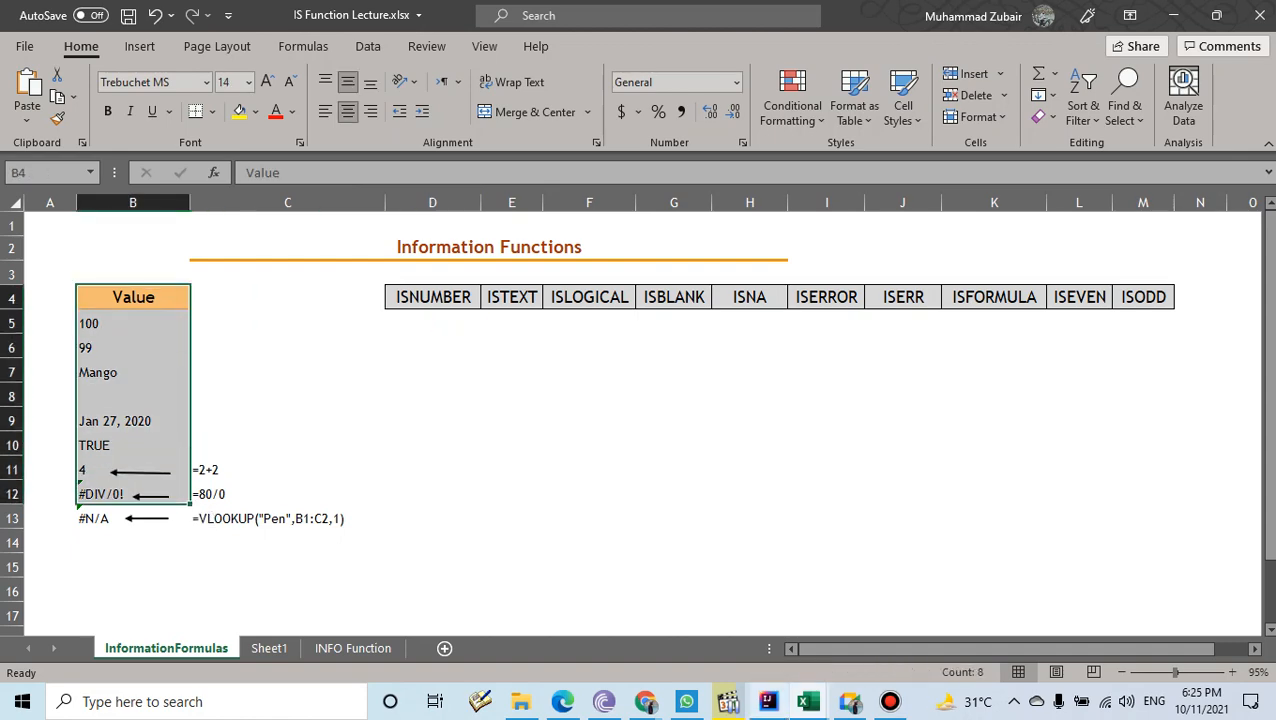
{"action": "left_click_drag", "start_coordinate": [850, 702], "coordinate": [809, 702]}
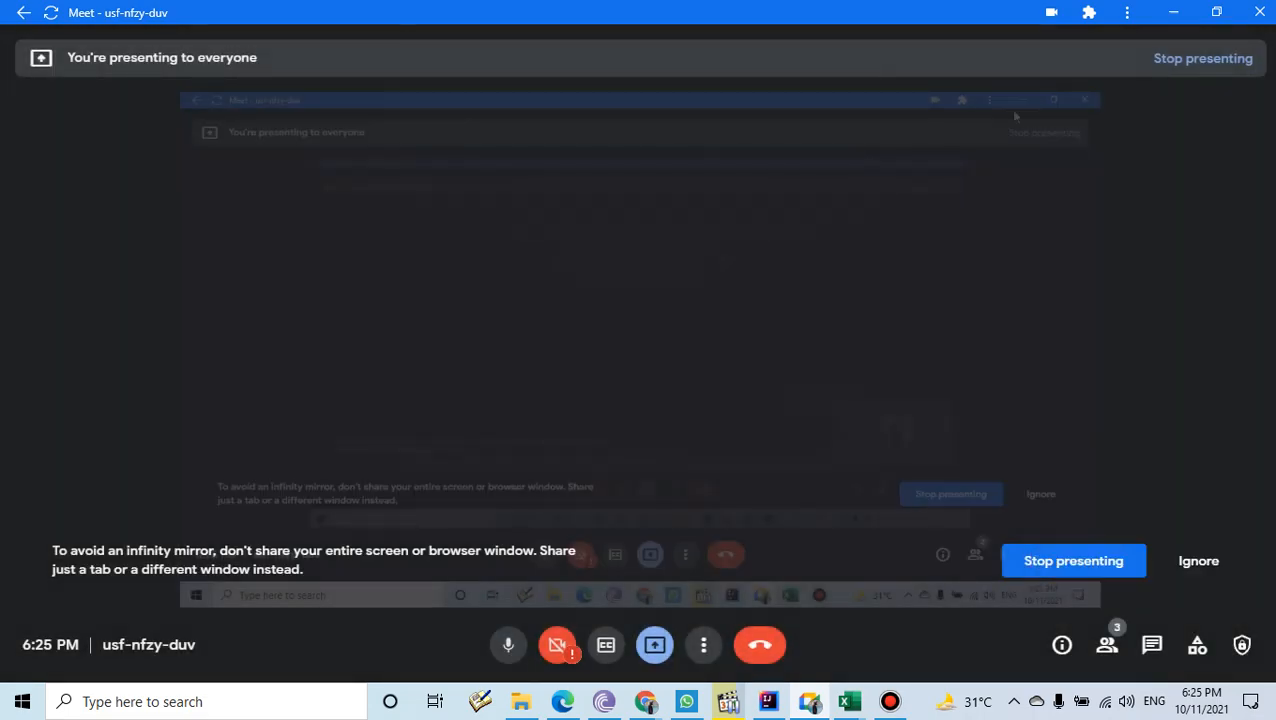
{"action": "left_click", "coordinate": [1173, 12]}
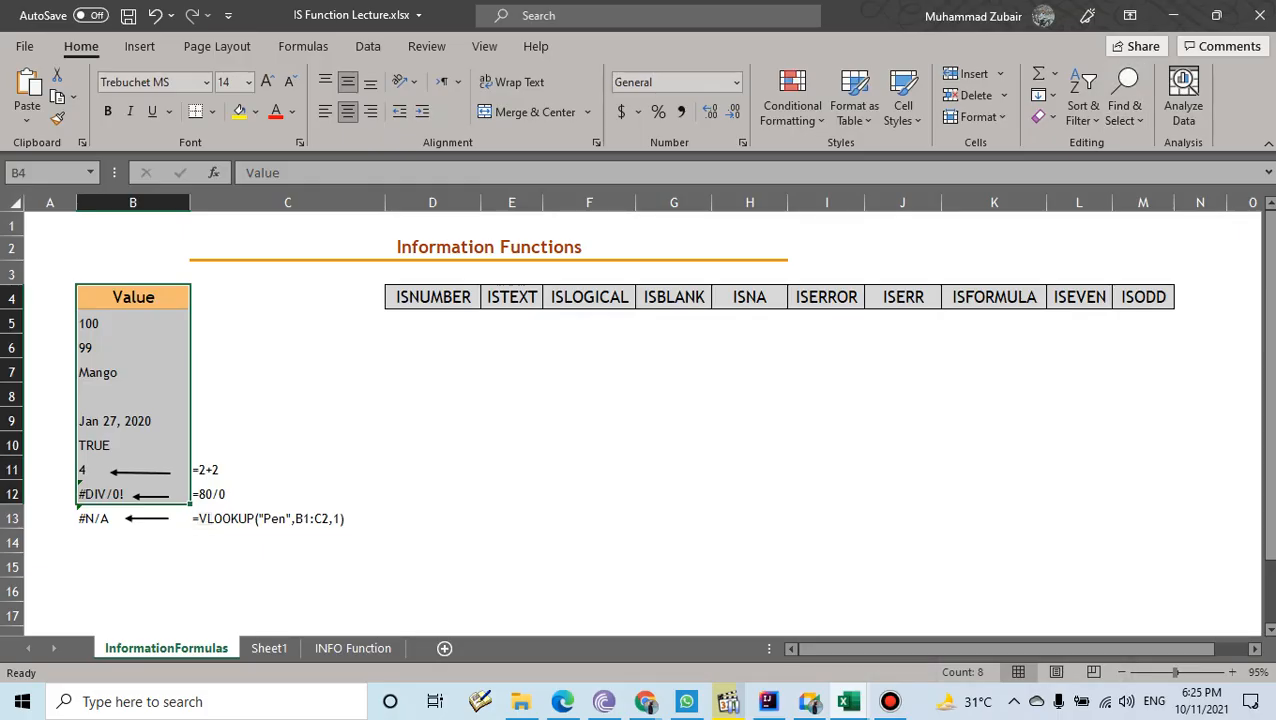
- Point out the ISNUMBER through ISODD header row, then select D5
{"action": "left_click_drag", "start_coordinate": [433, 297], "coordinate": [512, 297]}
{"action": "left_click_drag", "start_coordinate": [994, 297], "coordinate": [1079, 297]}
{"action": "left_click", "coordinate": [433, 297]}
{"action": "left_click_drag", "start_coordinate": [433, 297], "coordinate": [1148, 298]}
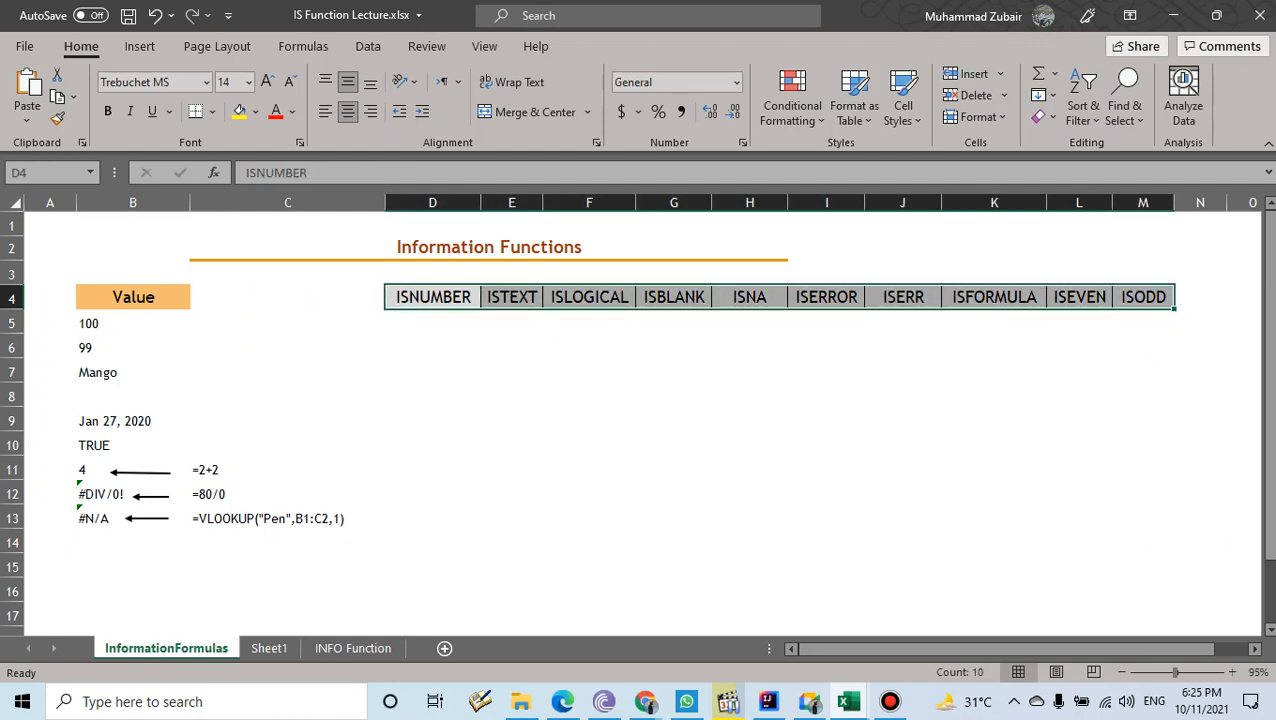
{"action": "left_click", "coordinate": [433, 322]}
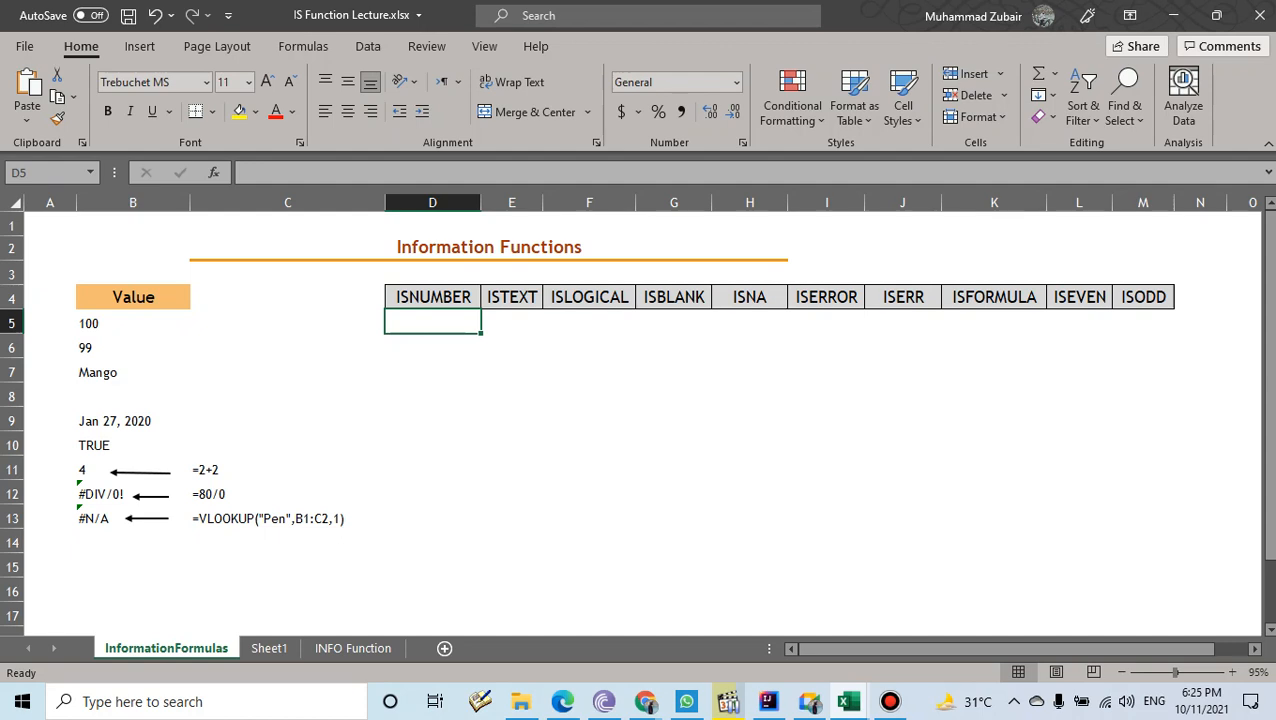
{"action": "type", "text": "=isn"}
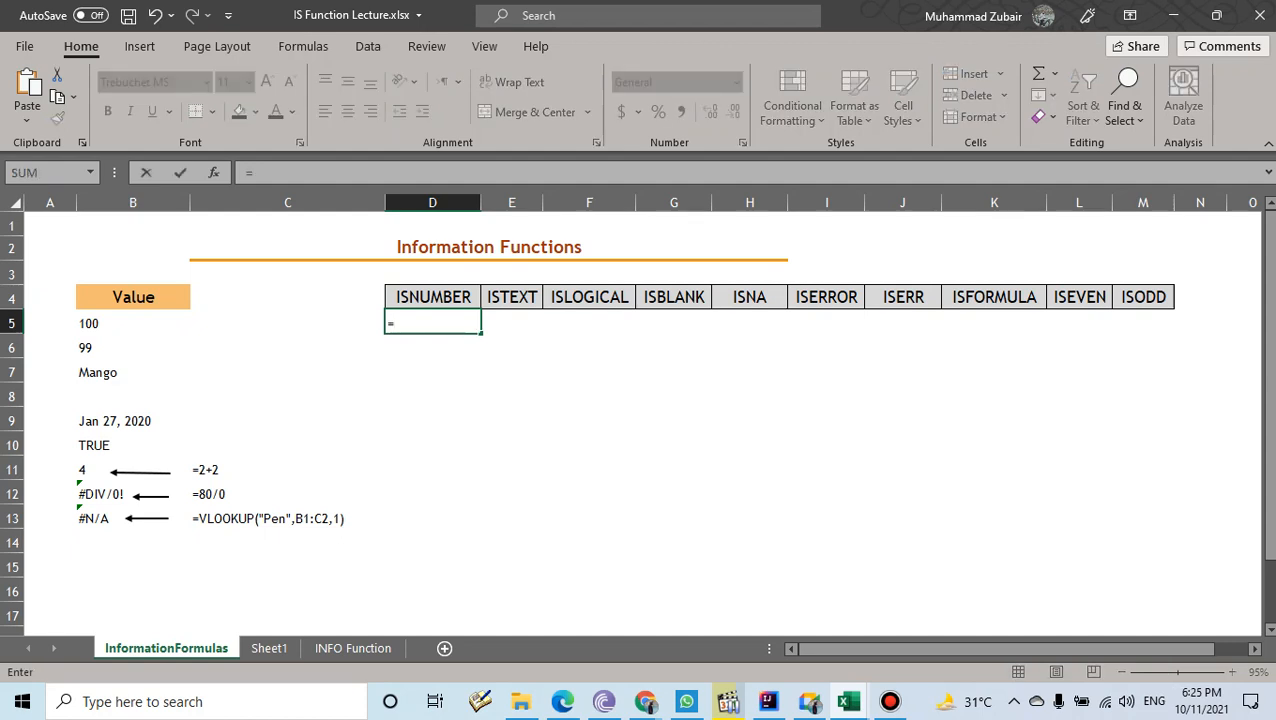
{"action": "key", "text": "Down"}
{"action": "key", "text": "Down"}
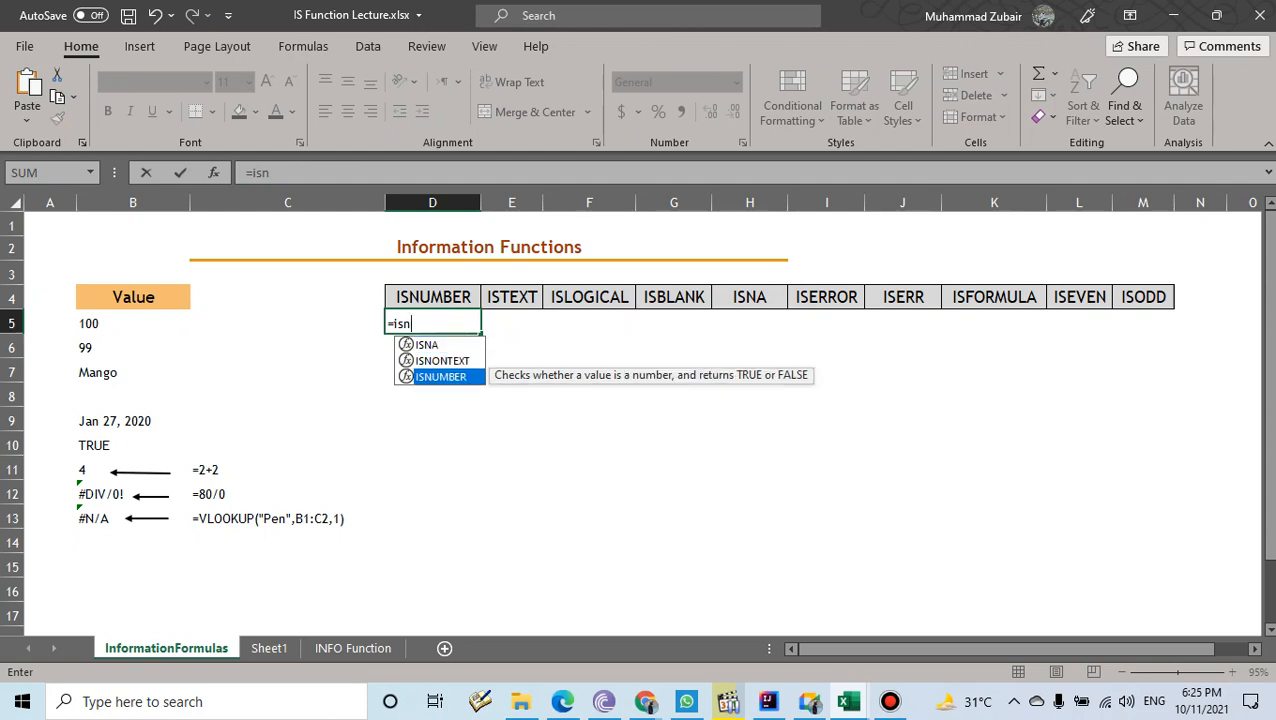
{"action": "key", "text": "Tab"}
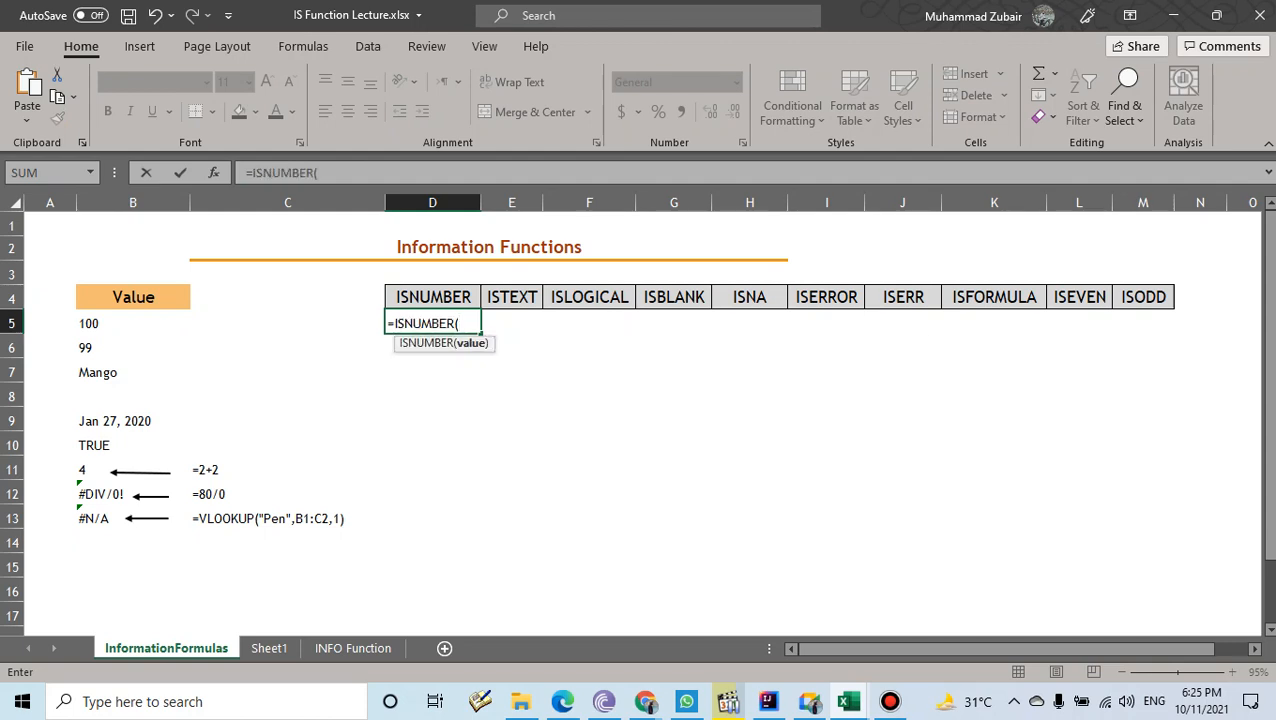
{"action": "left_click", "coordinate": [133, 323]}
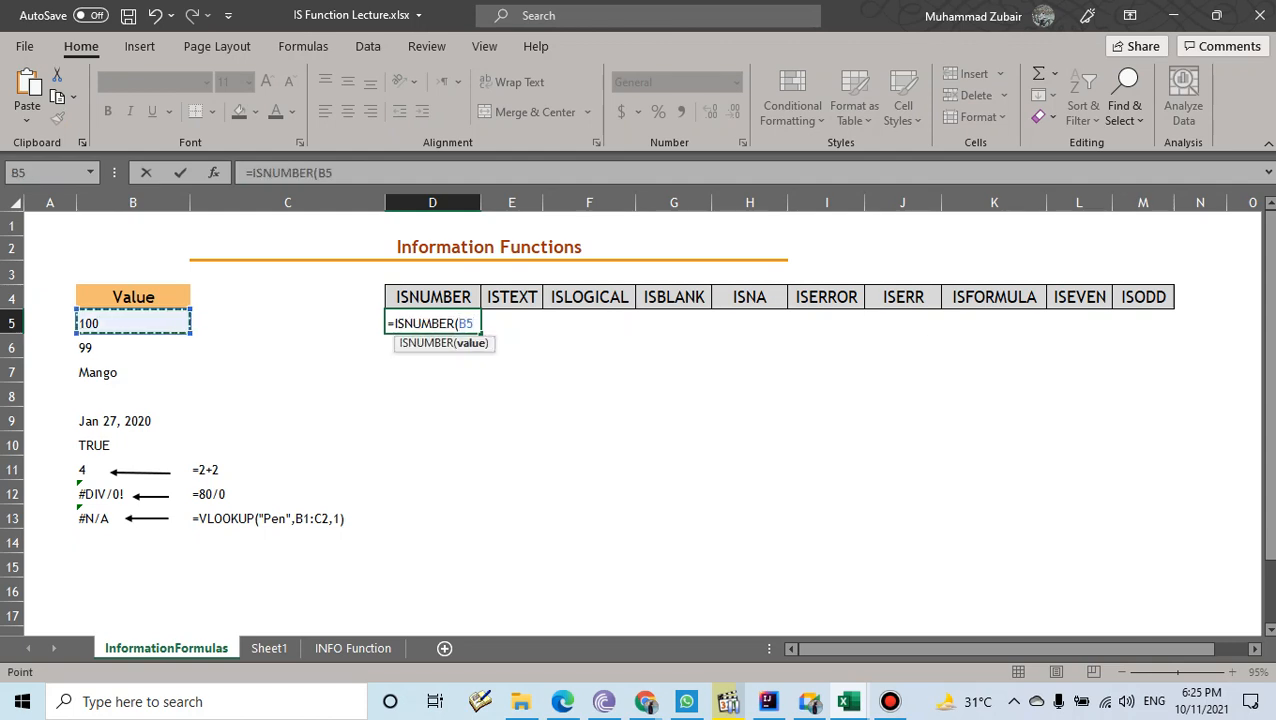
{"action": "type", "text": ")"}
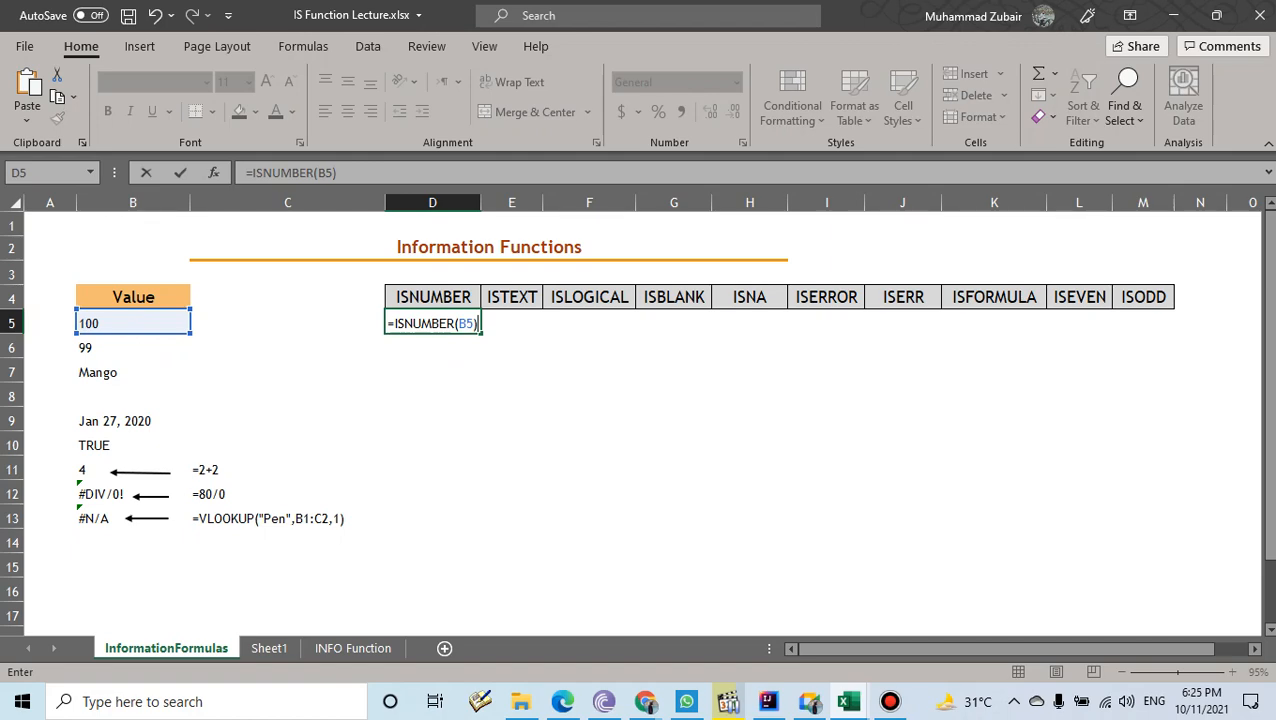
{"action": "key", "text": "Return"}
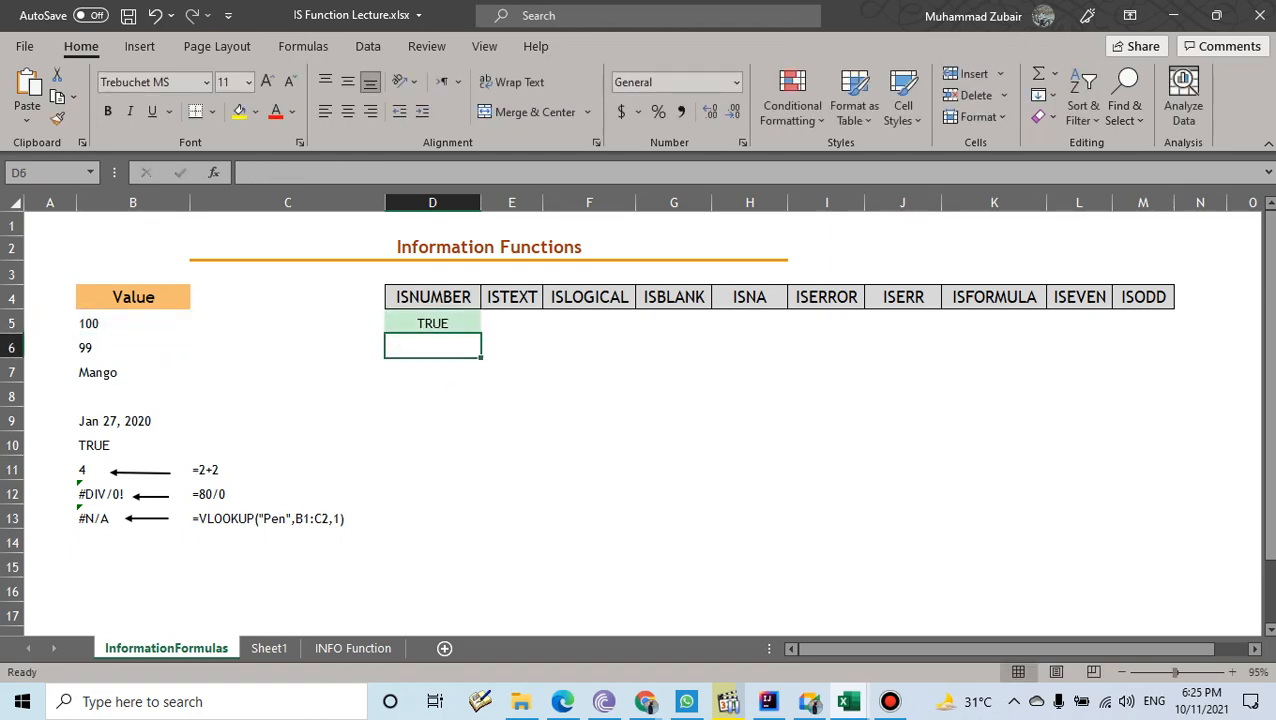
{"action": "left_click", "coordinate": [810, 702]}
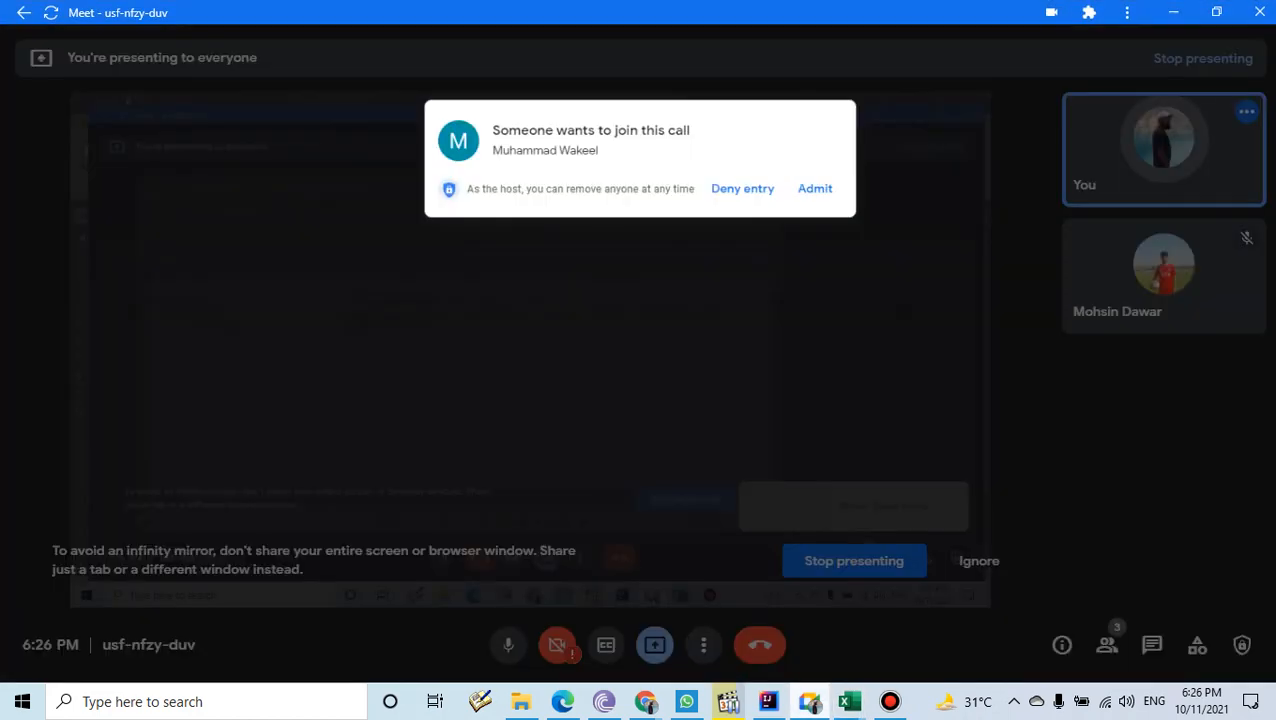
{"action": "left_click", "coordinate": [833, 138]}
{"action": "left_click", "coordinate": [1174, 12]}
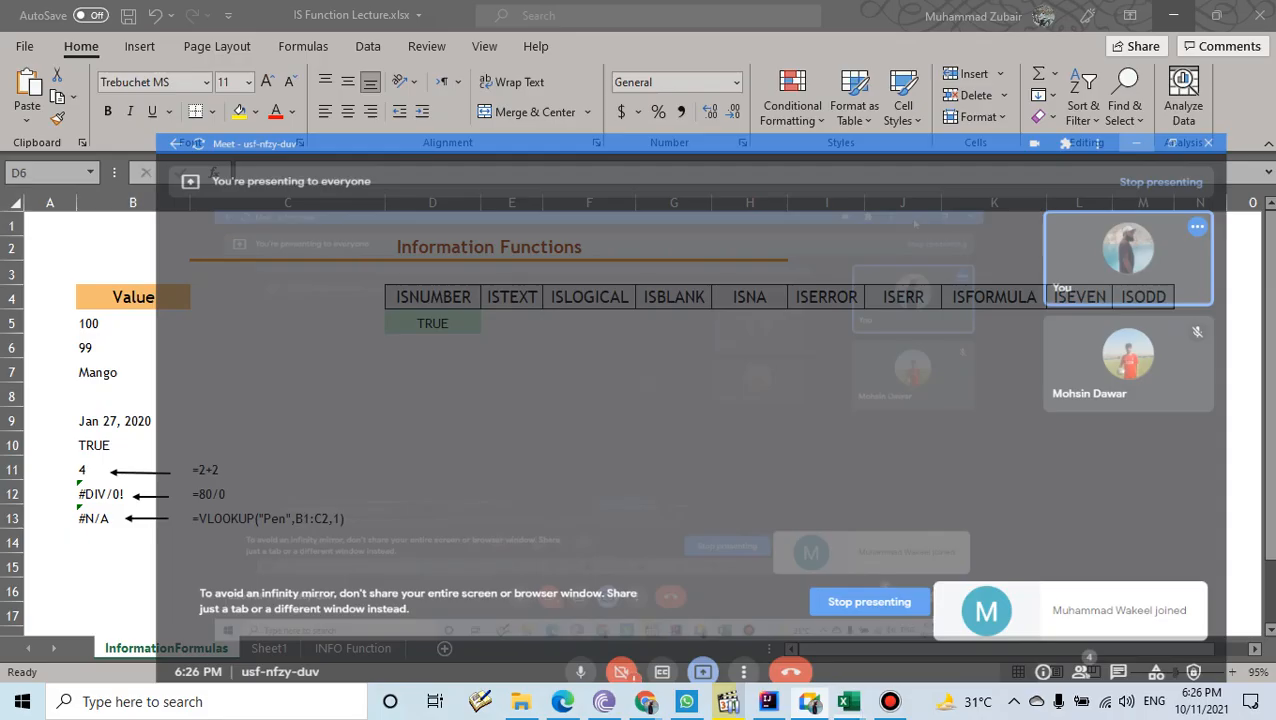
{"action": "left_click", "coordinate": [433, 323]}
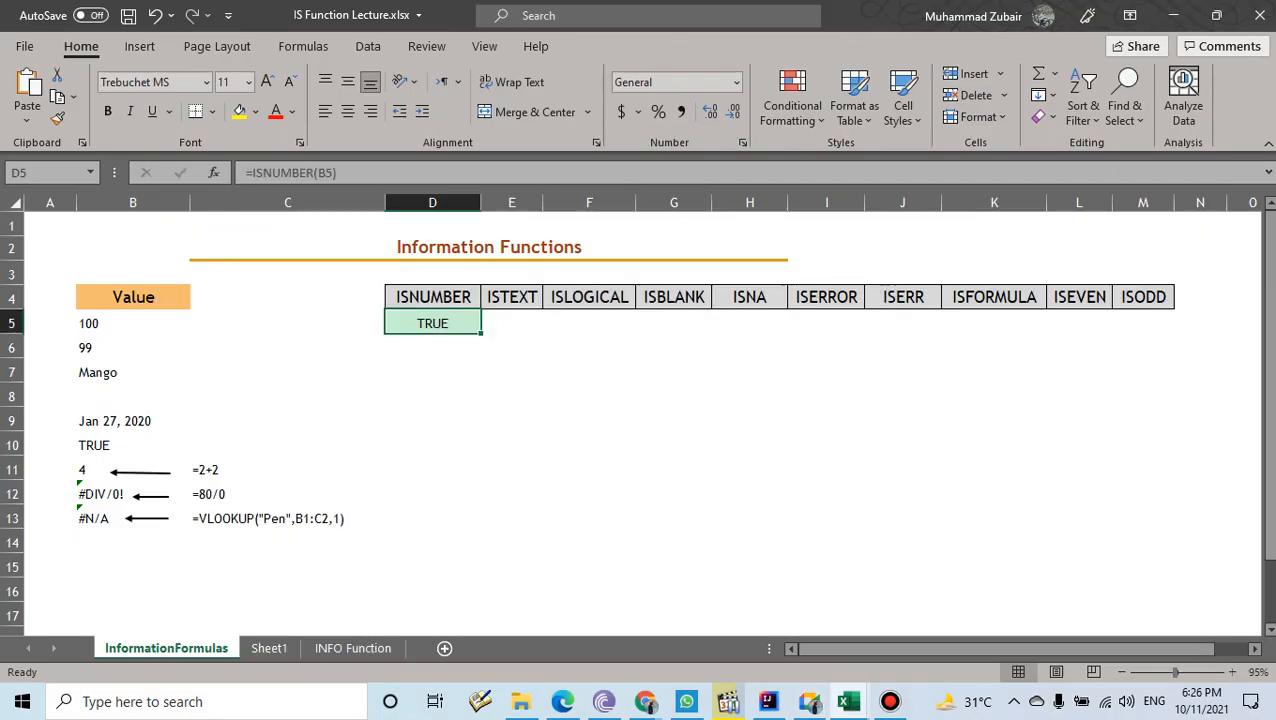
{"action": "left_click", "coordinate": [133, 348]}
{"action": "left_click", "coordinate": [433, 323]}
{"action": "left_click_drag", "start_coordinate": [481, 333], "coordinate": [480, 528]}
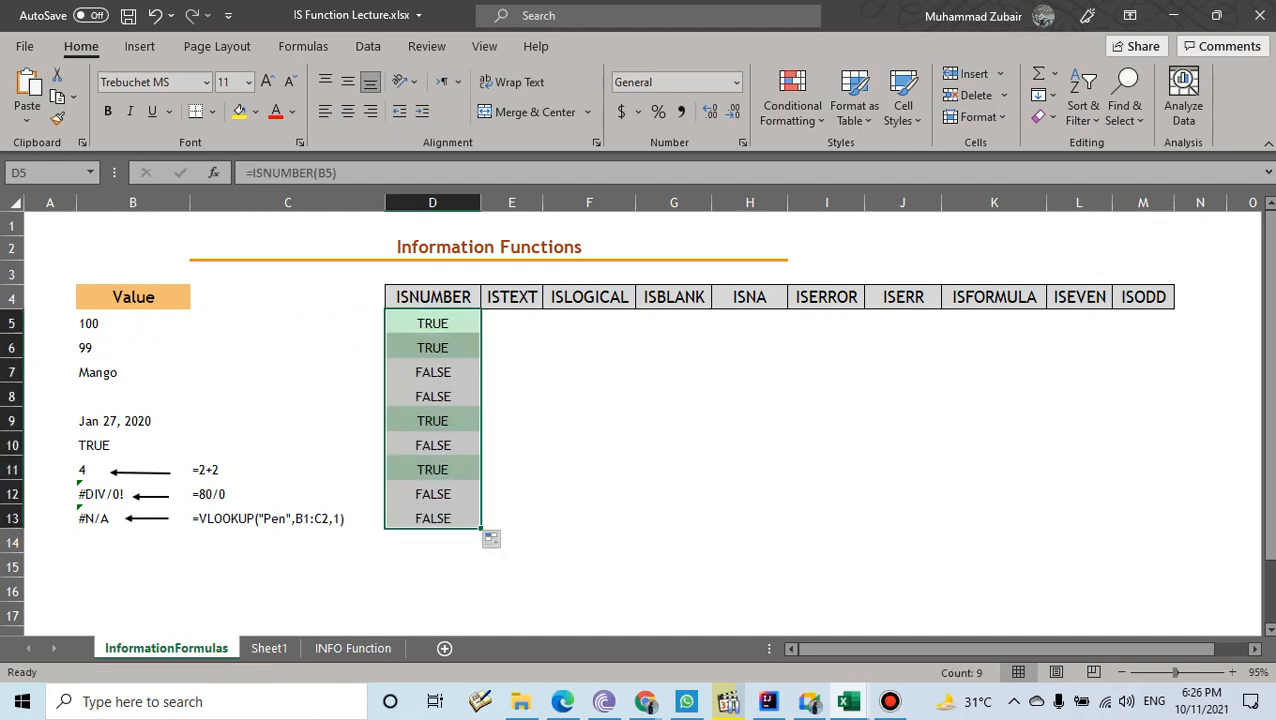
{"action": "left_click_drag", "start_coordinate": [110, 323], "coordinate": [433, 323]}
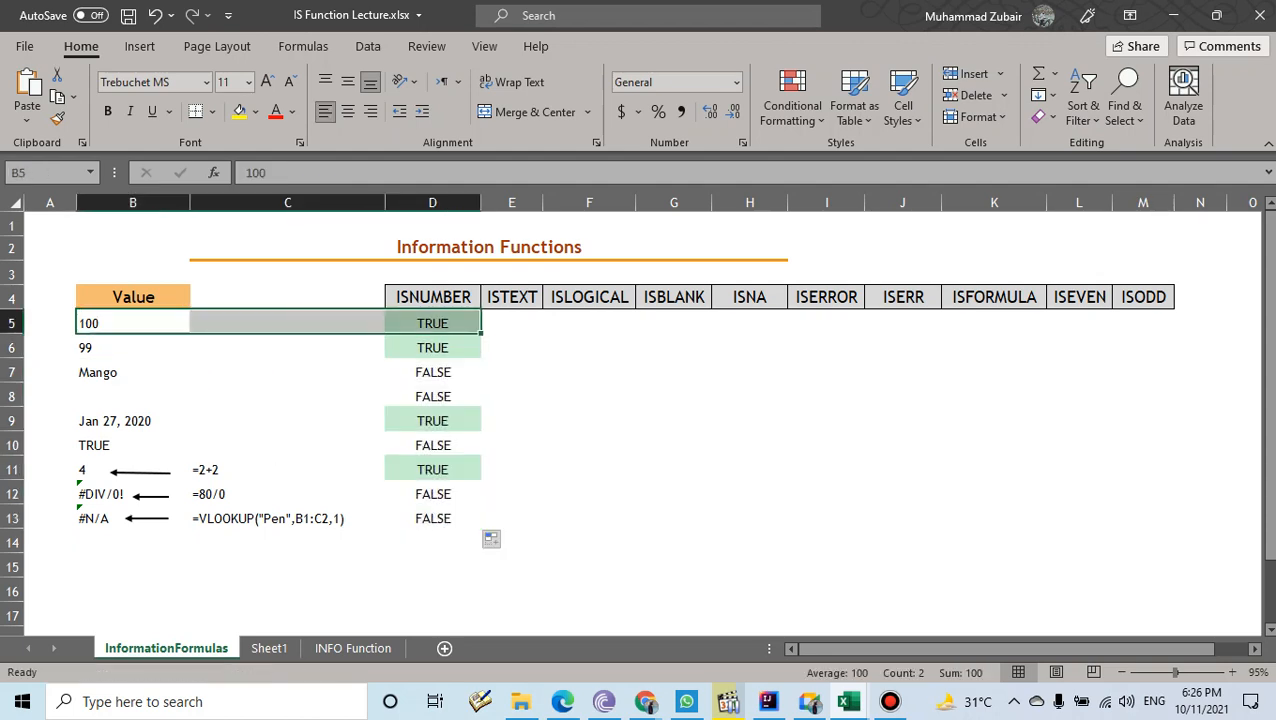
{"action": "left_click_drag", "start_coordinate": [110, 348], "coordinate": [433, 348]}
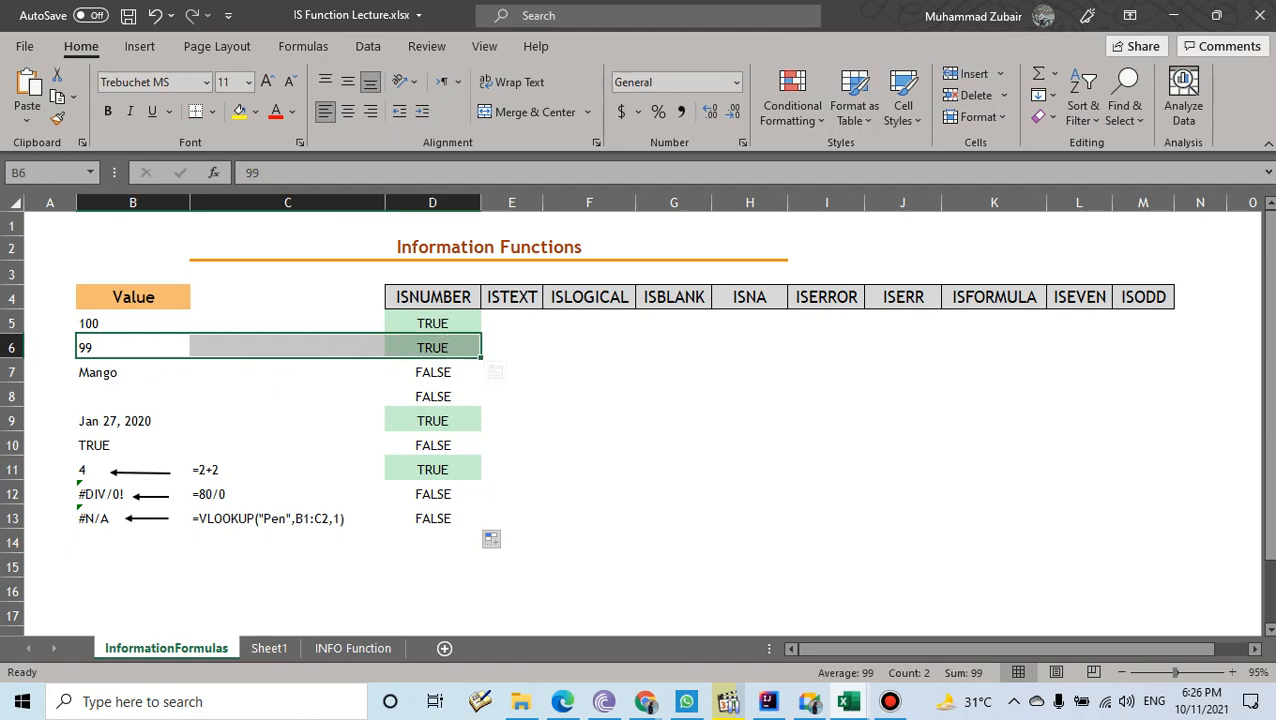
{"action": "left_click_drag", "start_coordinate": [115, 421], "coordinate": [433, 421]}
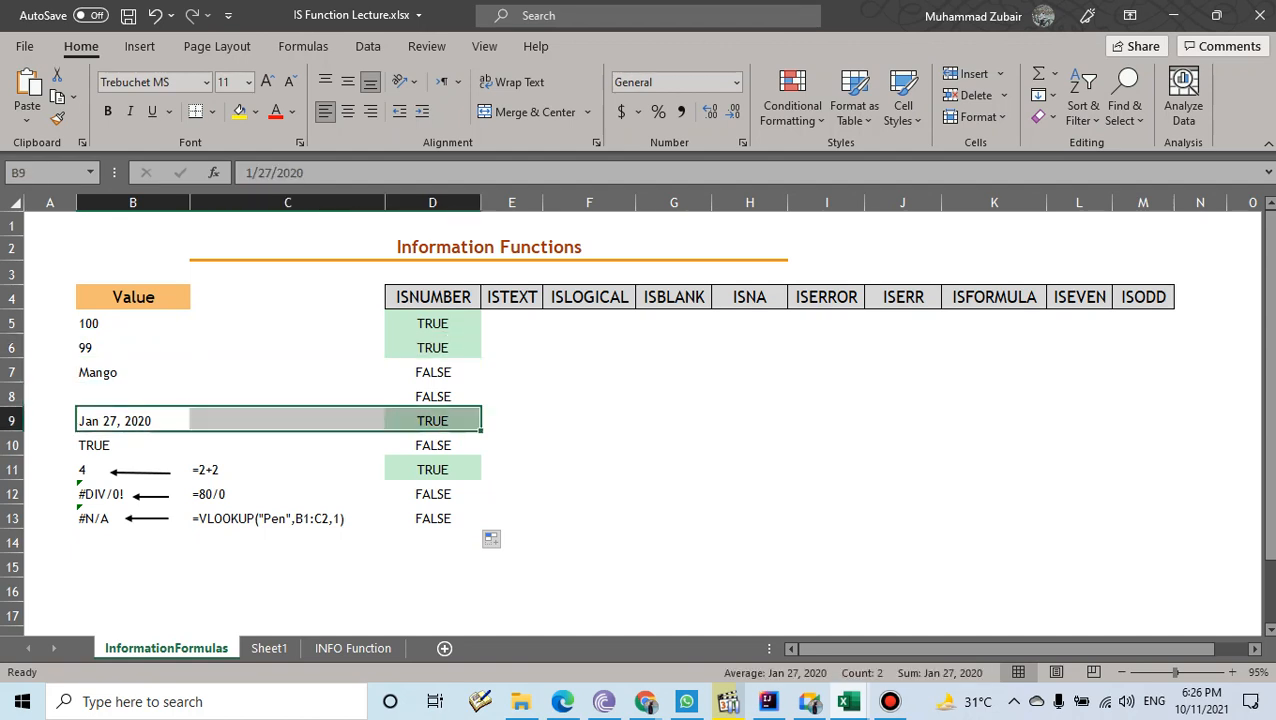
{"action": "left_click_drag", "start_coordinate": [110, 470], "coordinate": [440, 470]}
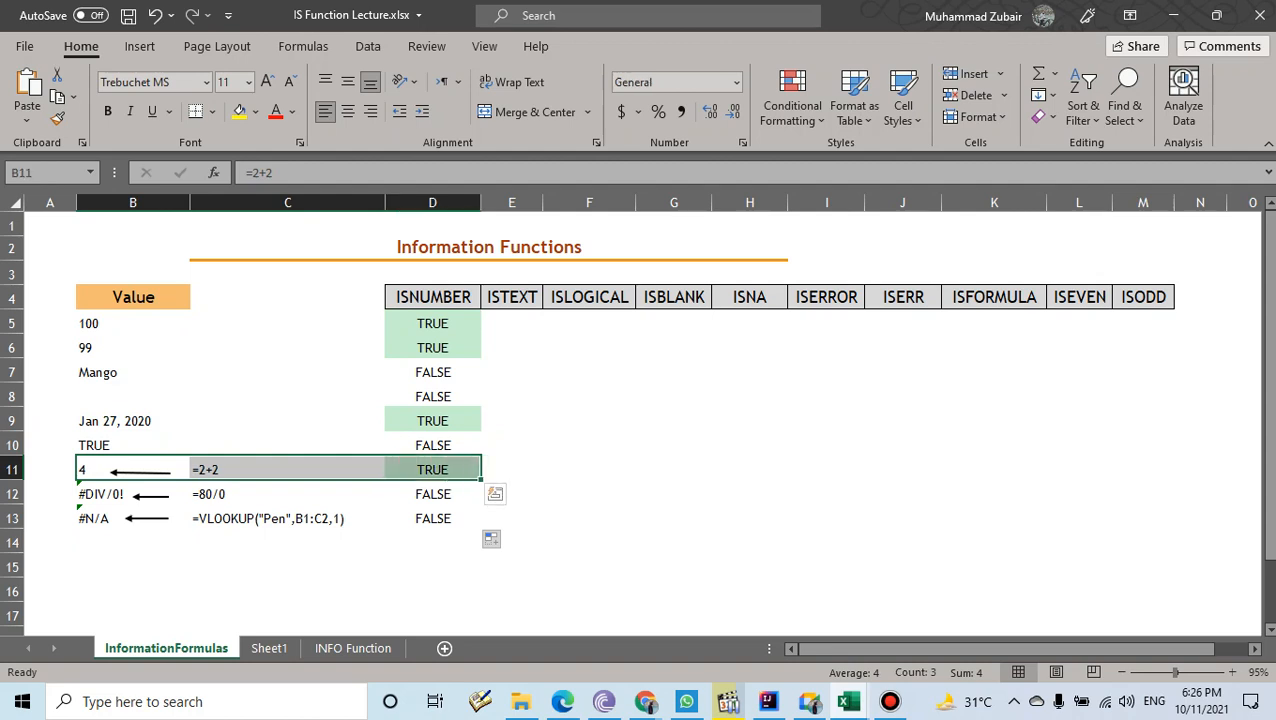
{"action": "left_click", "coordinate": [511, 323]}
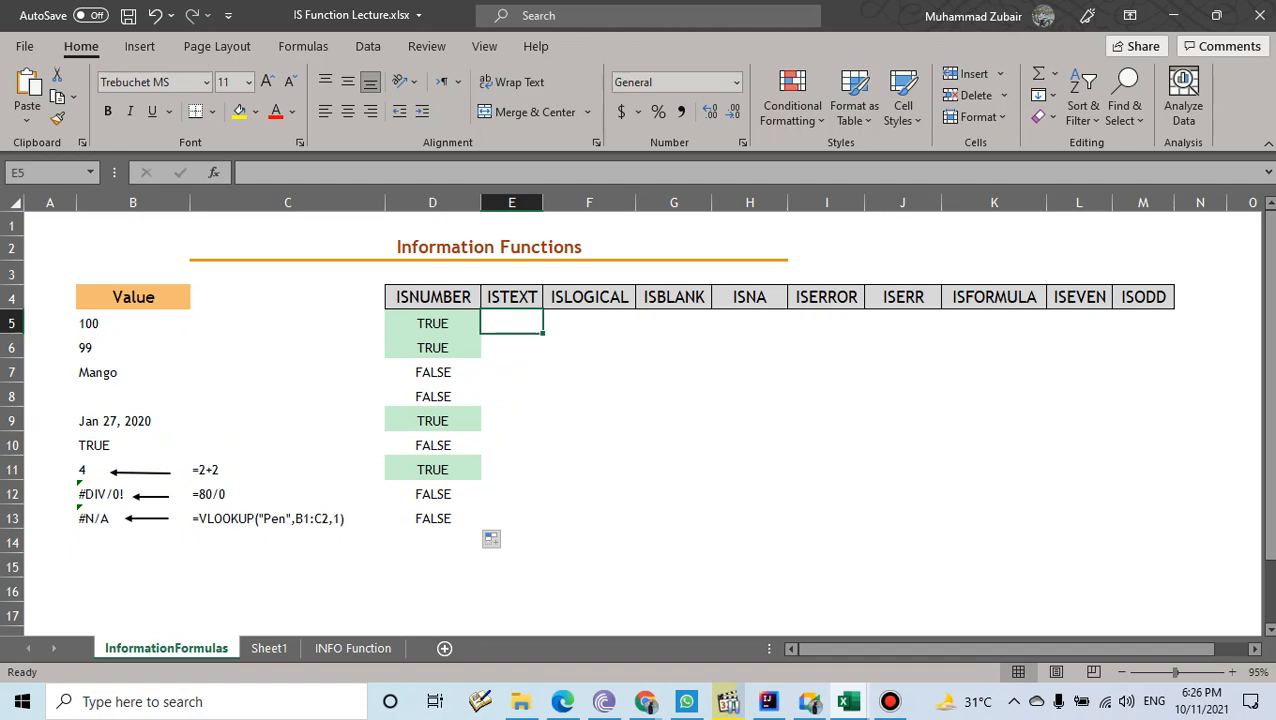
- Admit the person waiting to join the Meet call and return to Excel
{"action": "left_click", "coordinate": [810, 702]}
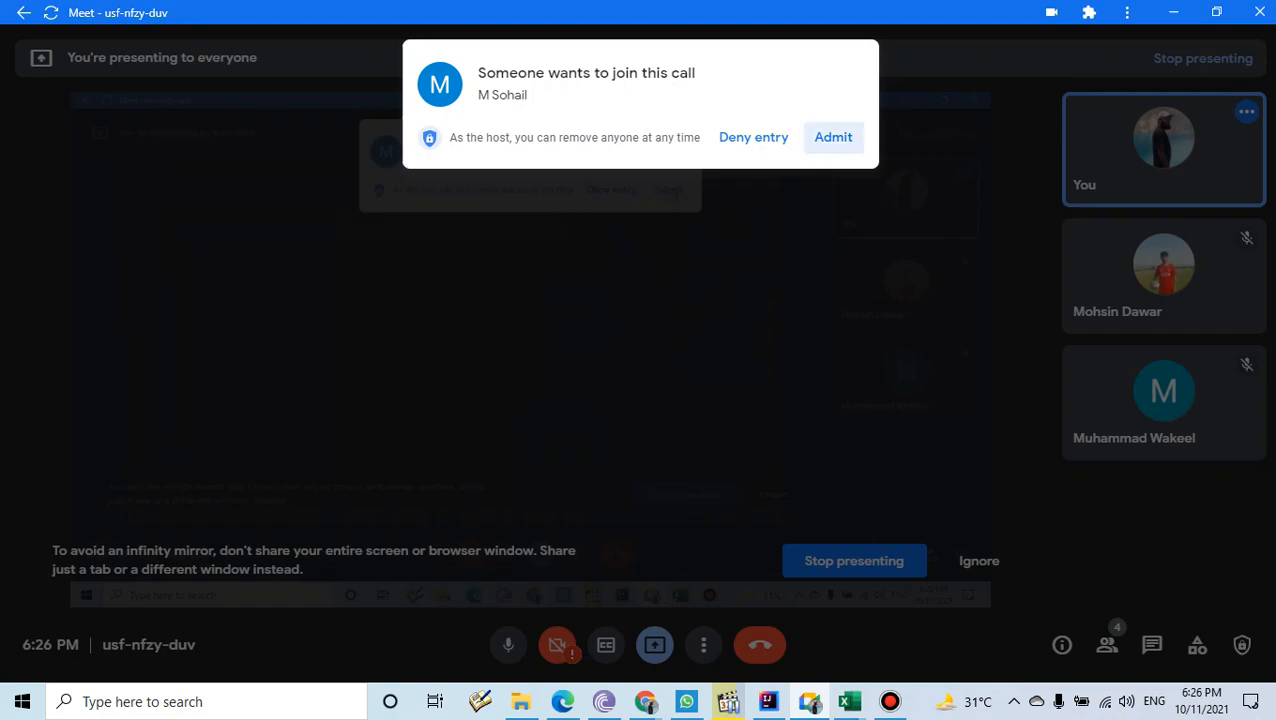
{"action": "left_click", "coordinate": [833, 138]}
{"action": "left_click", "coordinate": [1173, 12]}
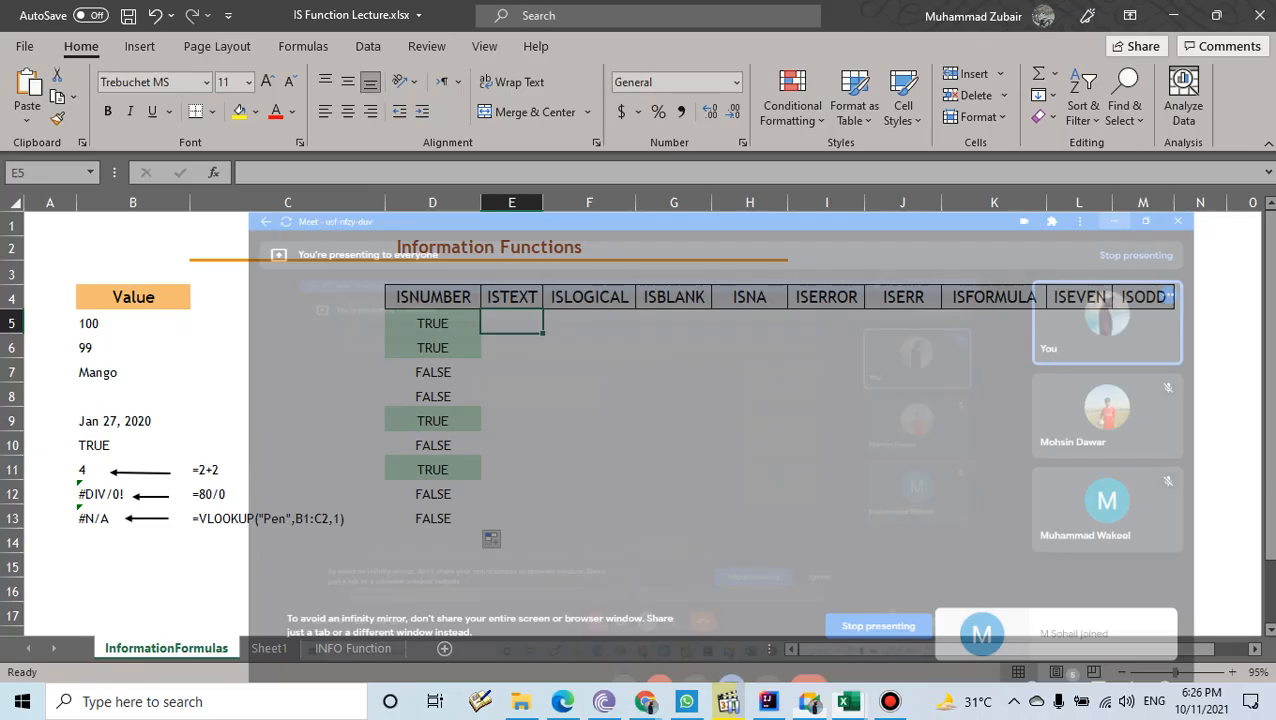
- Enter =ISTEXT(B5) in E5 and fill it down to E13
{"action": "type", "text": "=iste"}
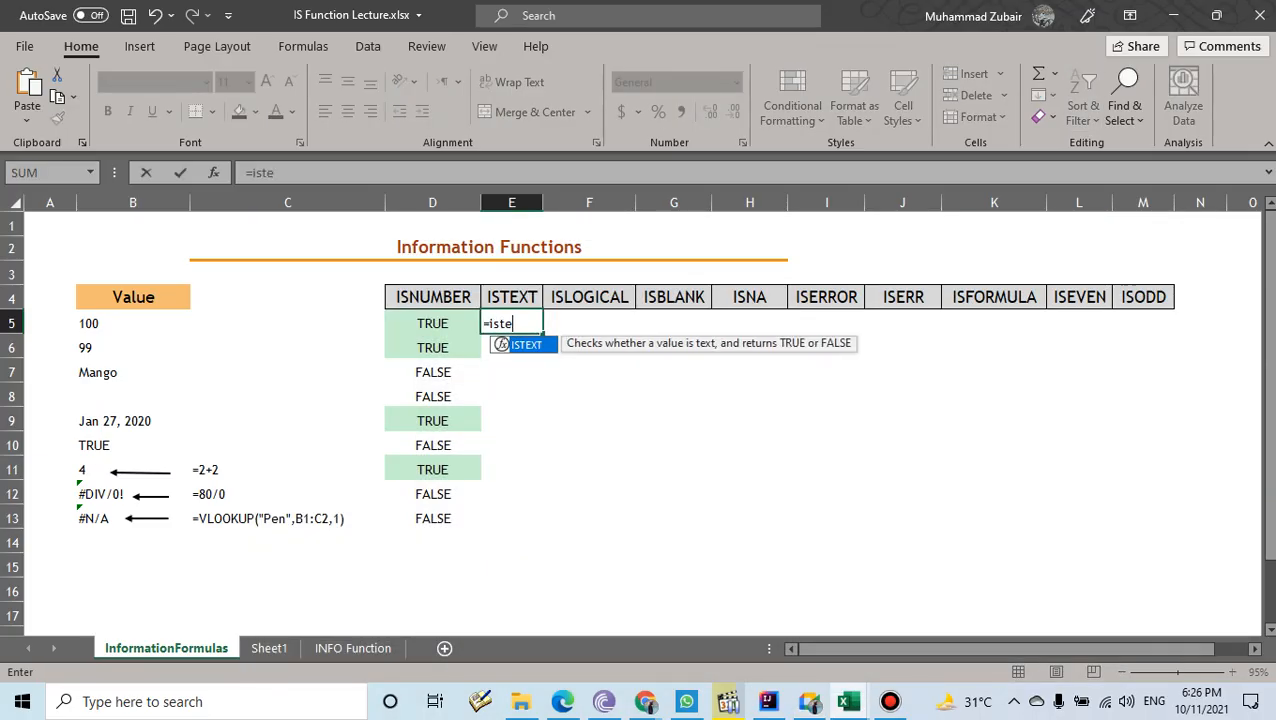
{"action": "key", "text": "Tab"}
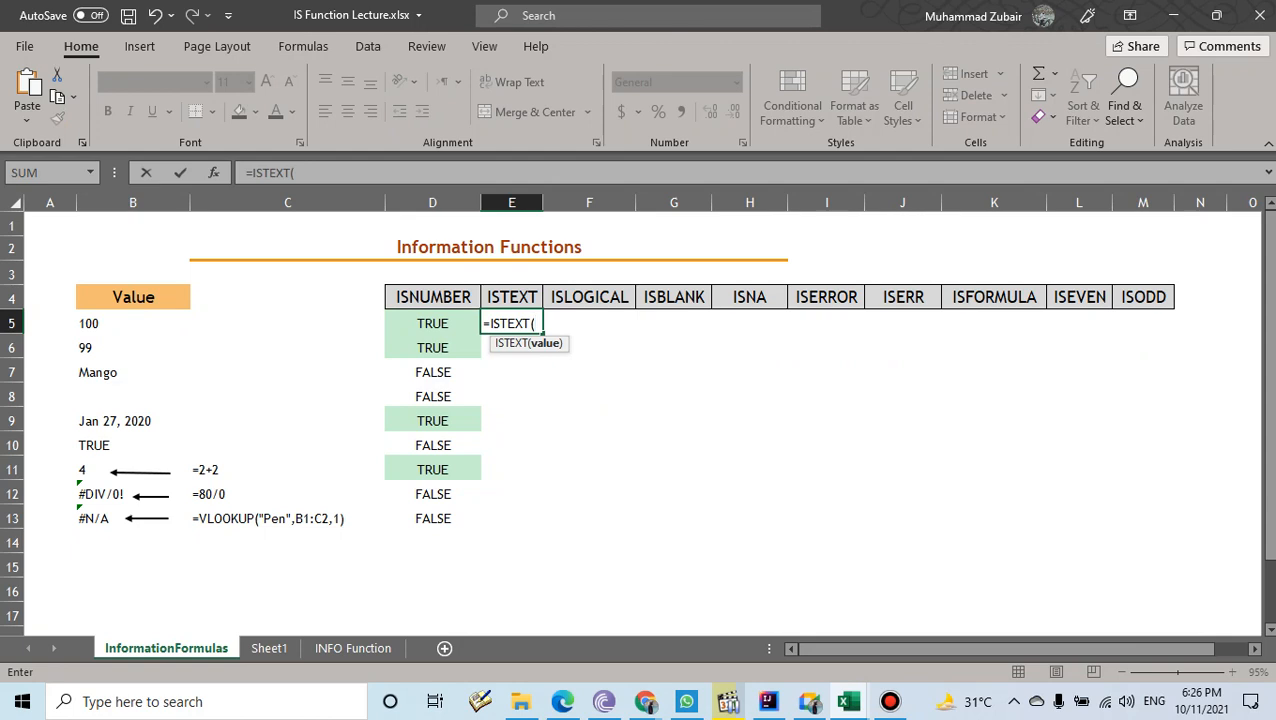
{"action": "left_click", "coordinate": [133, 323]}
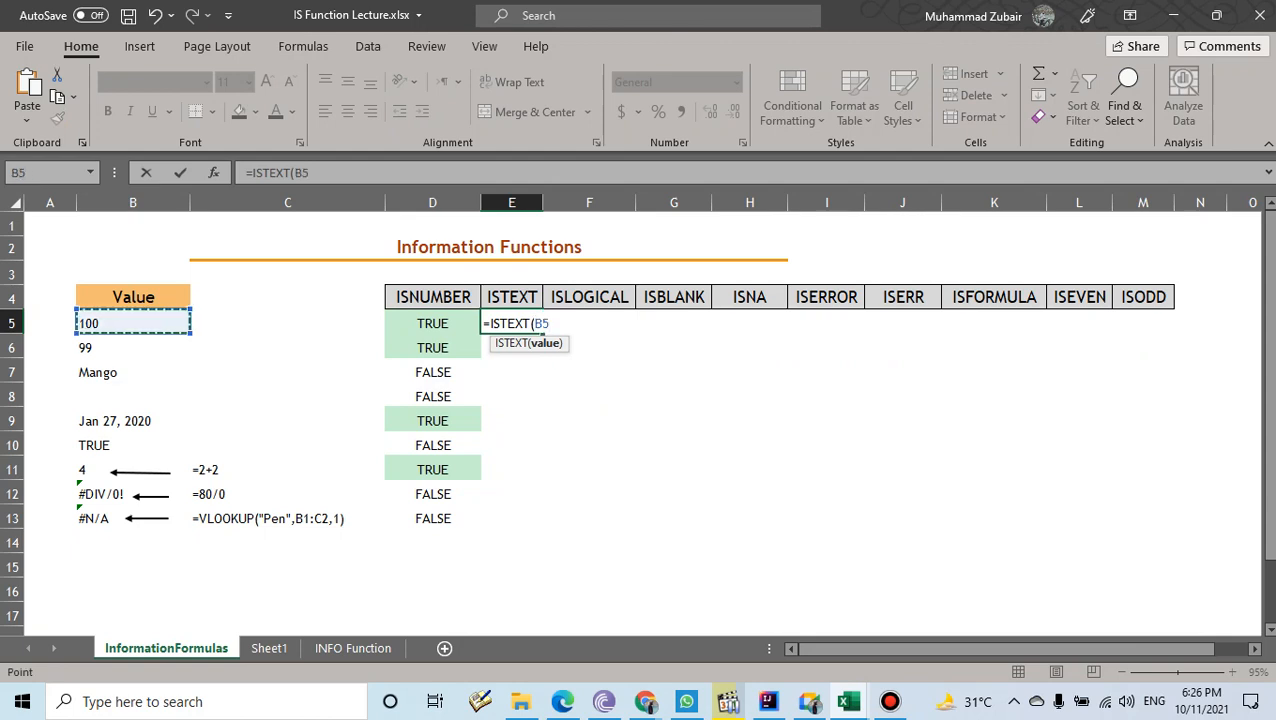
{"action": "type", "text": ")"}
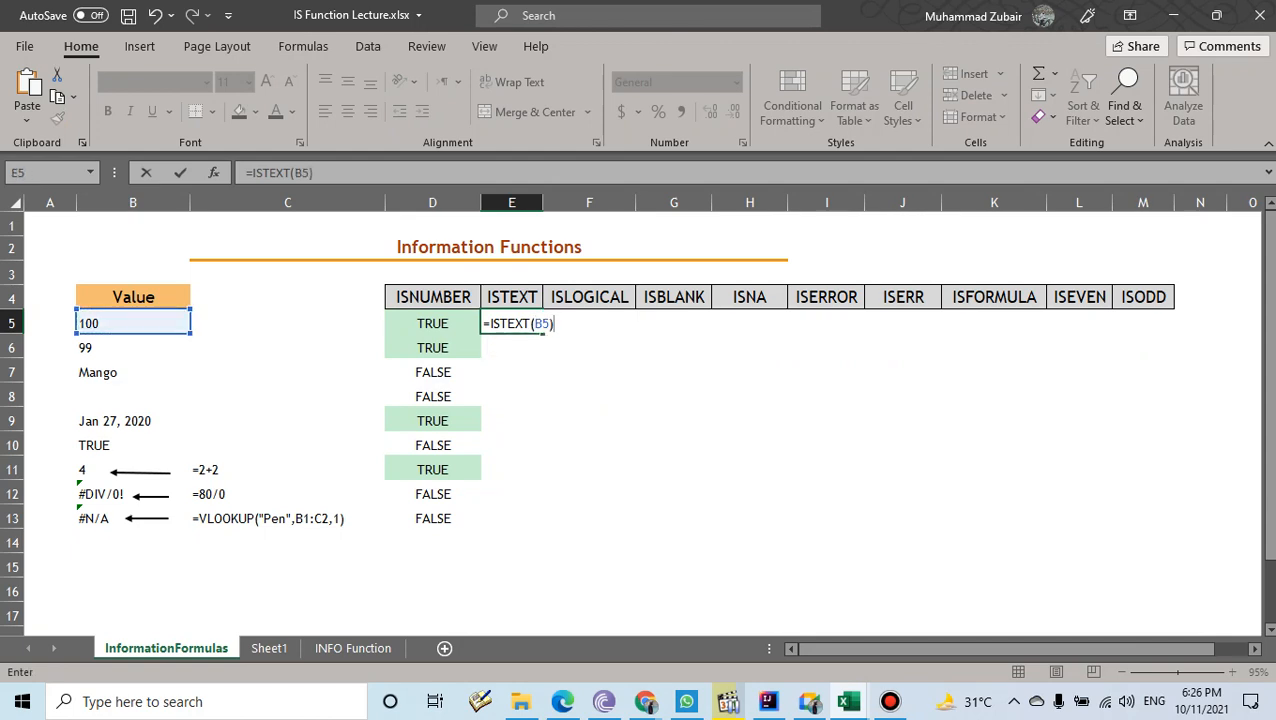
{"action": "key", "text": "Return"}
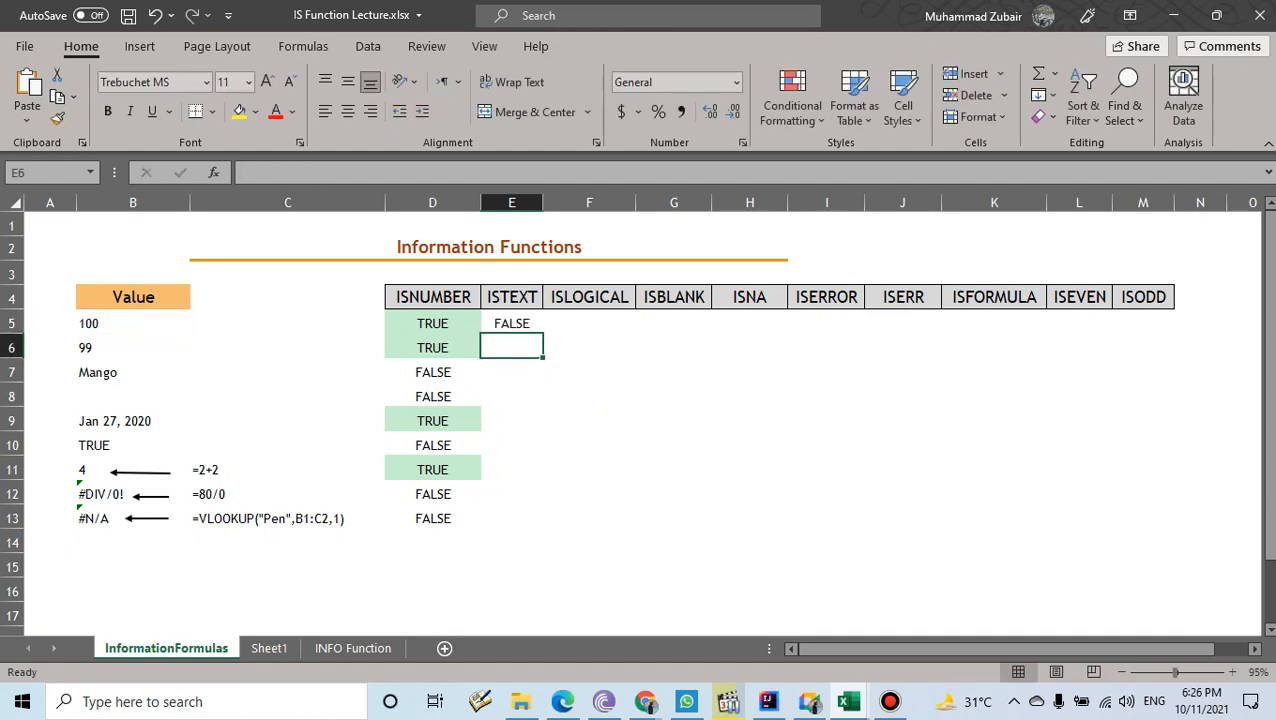
{"action": "left_click", "coordinate": [511, 323]}
{"action": "left_click_drag", "start_coordinate": [543, 334], "coordinate": [543, 527]}
- Compare the ISTEXT results for the Mango row and the TRUE value in B10
{"action": "left_click_drag", "start_coordinate": [511, 372], "coordinate": [100, 372]}
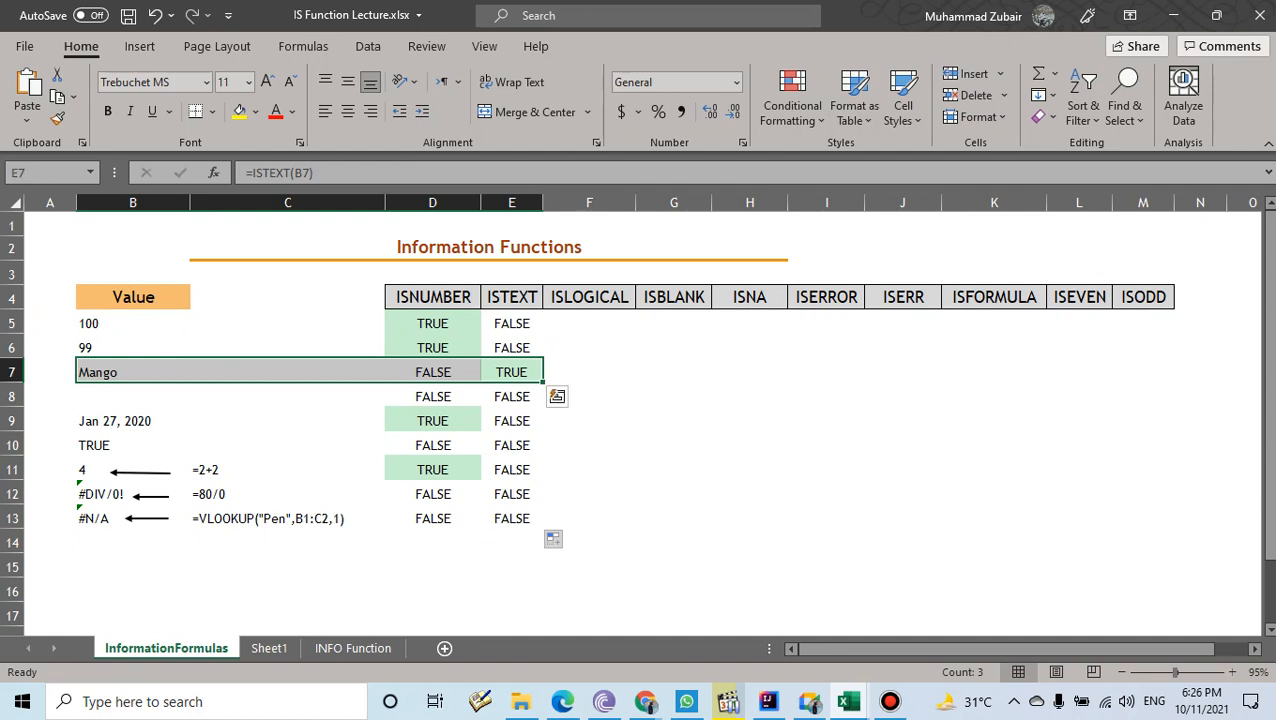
{"action": "left_click", "coordinate": [132, 445]}
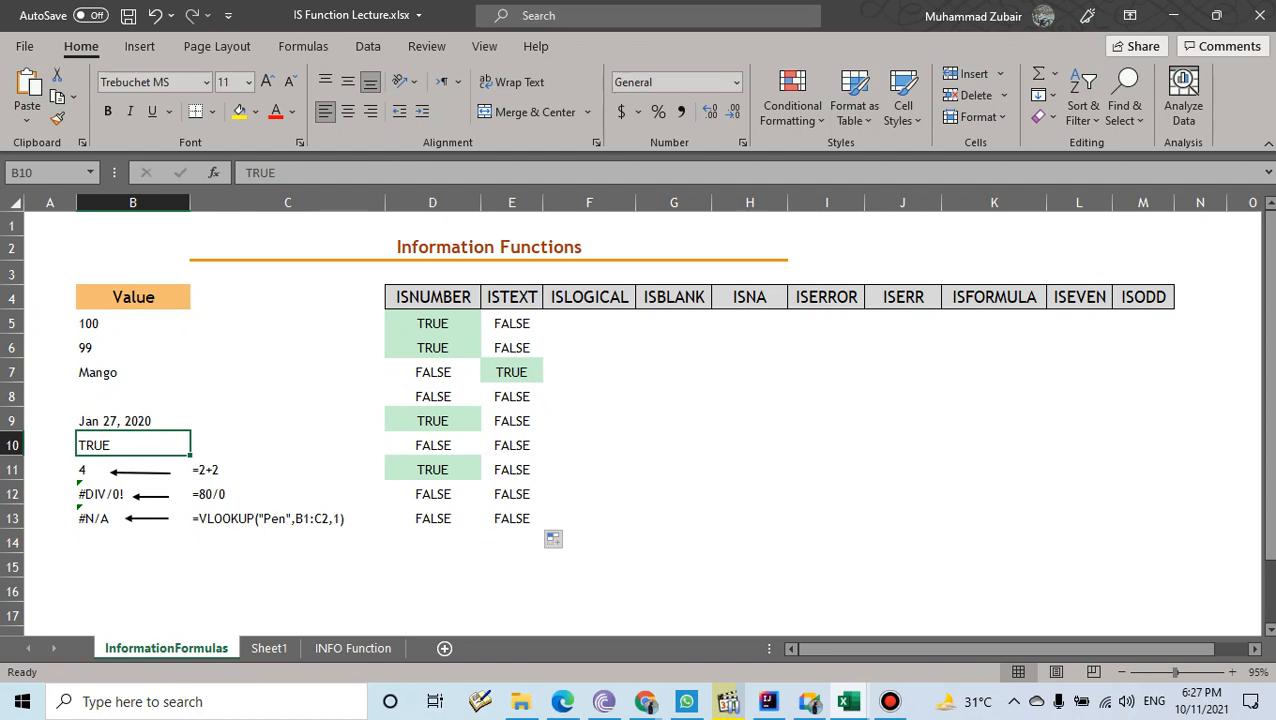
{"action": "left_click", "coordinate": [511, 445]}
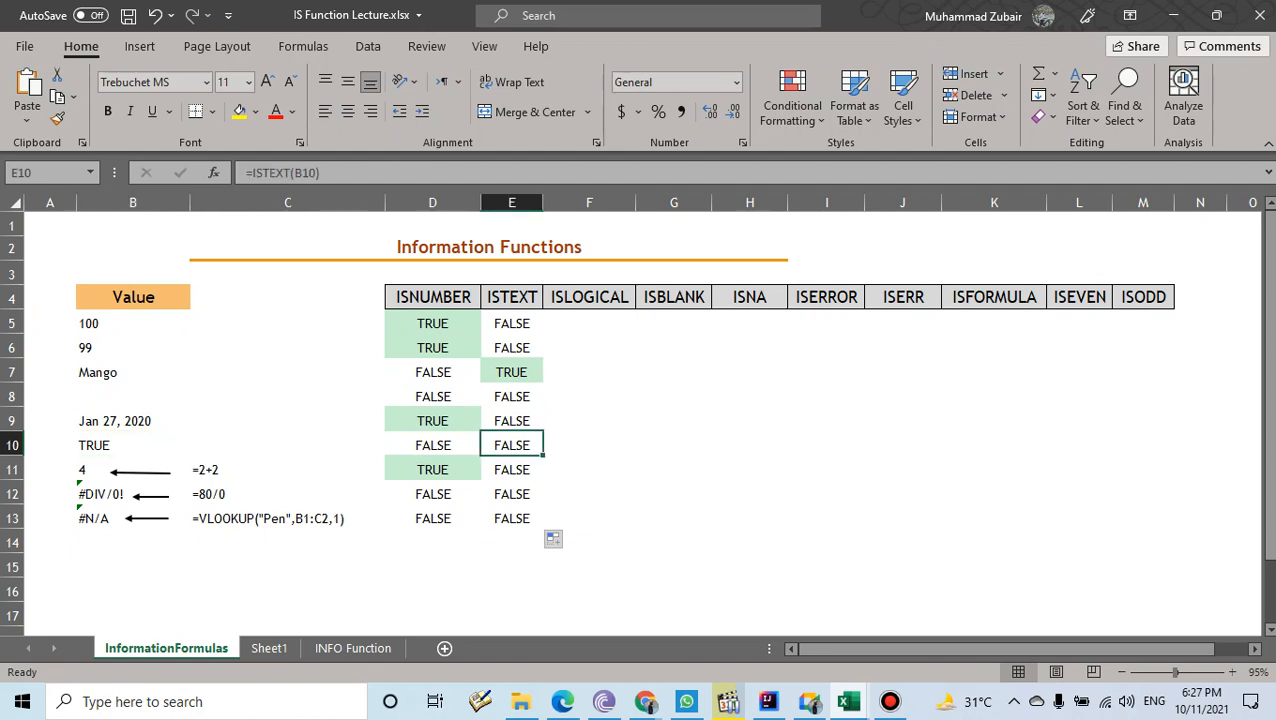
{"action": "left_click", "coordinate": [589, 323]}
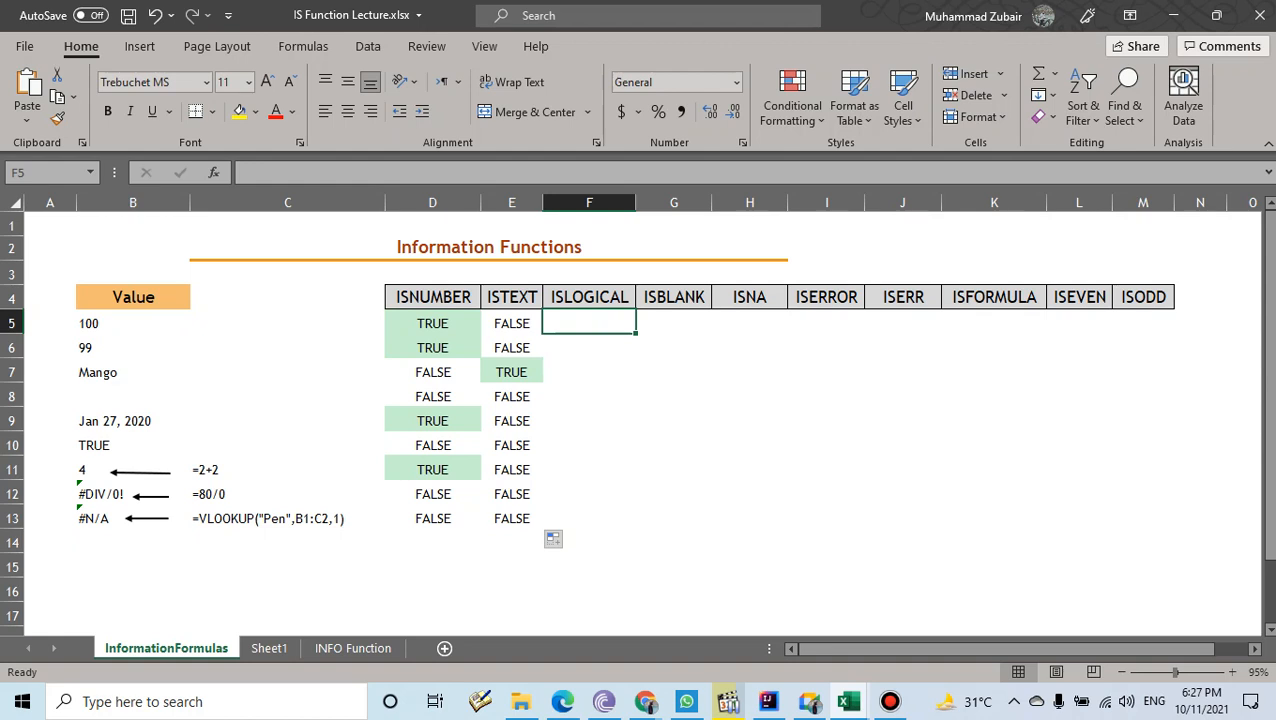
- Enter =ISLOGICAL(B5) in F5 and fill it down to F13
{"action": "left_click", "coordinate": [133, 445]}
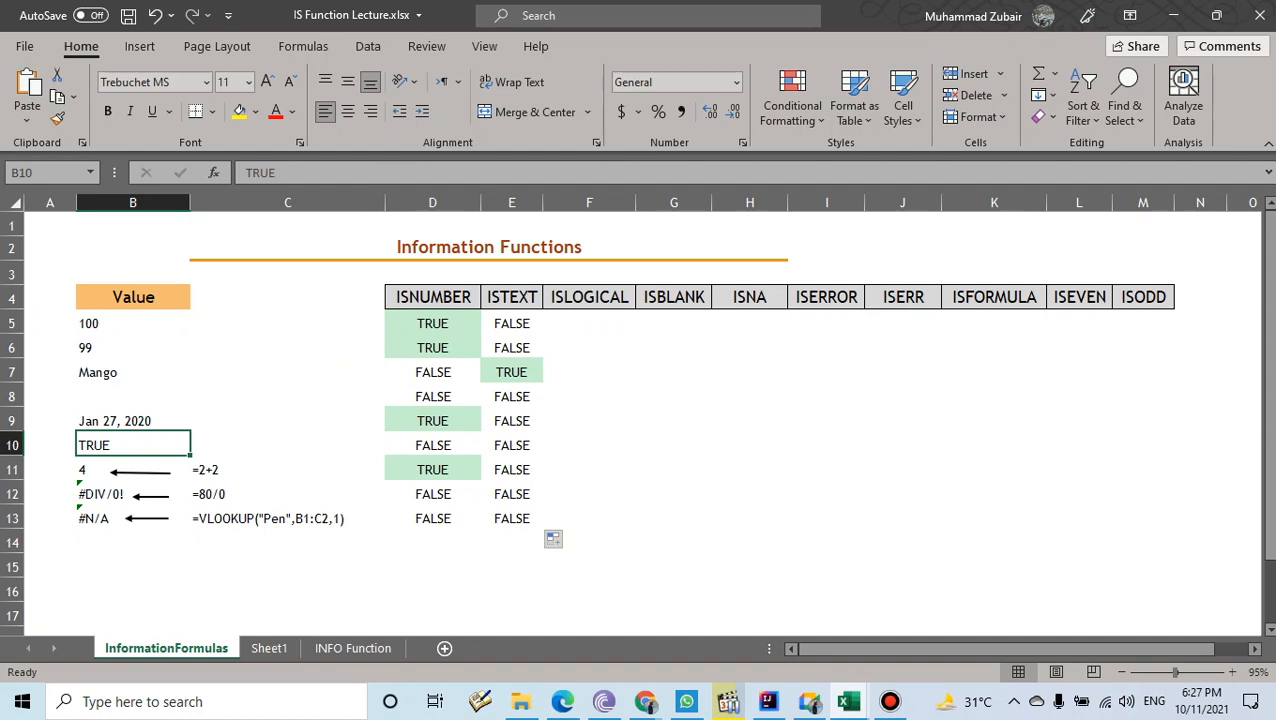
{"action": "left_click", "coordinate": [589, 324]}
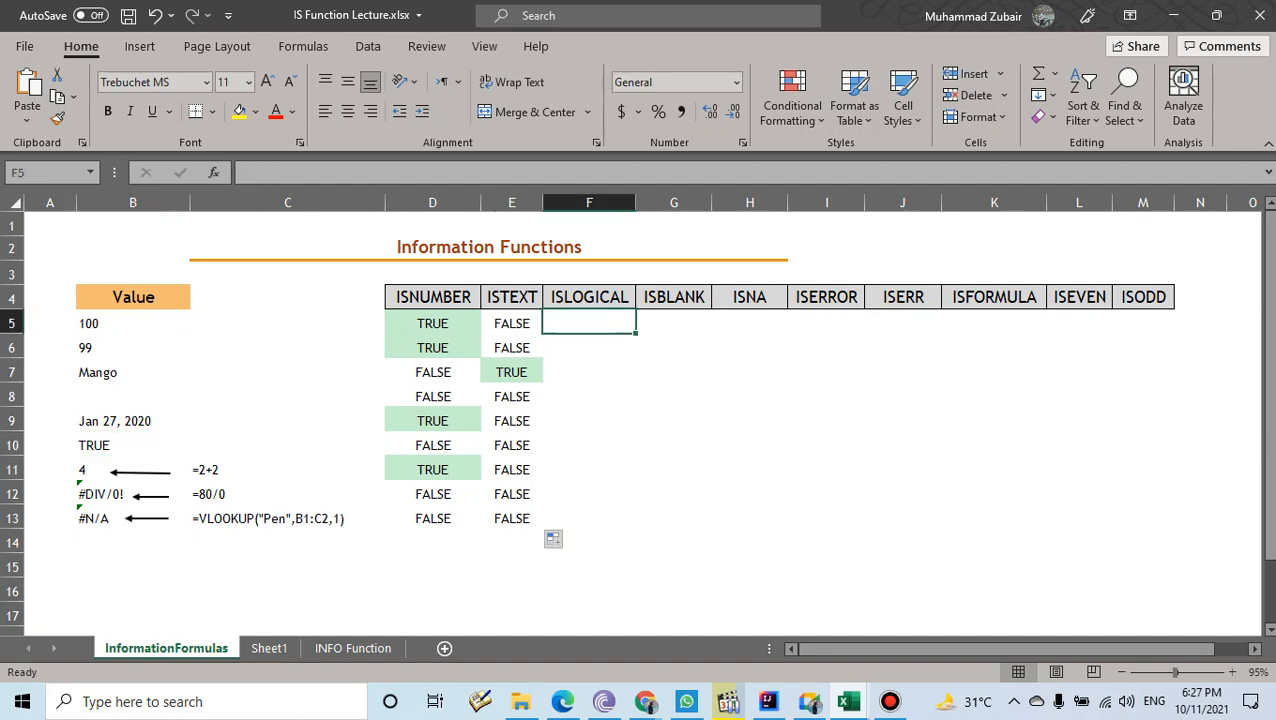
{"action": "type", "text": "=islo"}
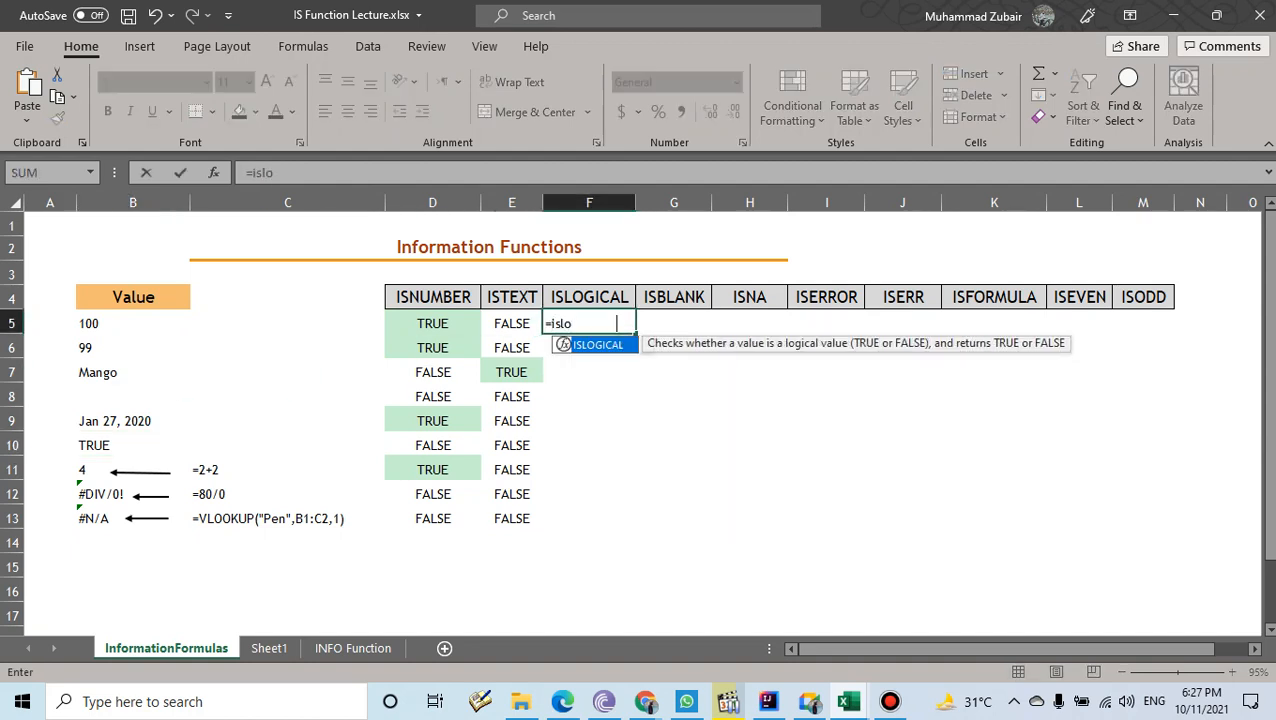
{"action": "key", "text": "Tab"}
{"action": "left_click", "coordinate": [133, 323]}
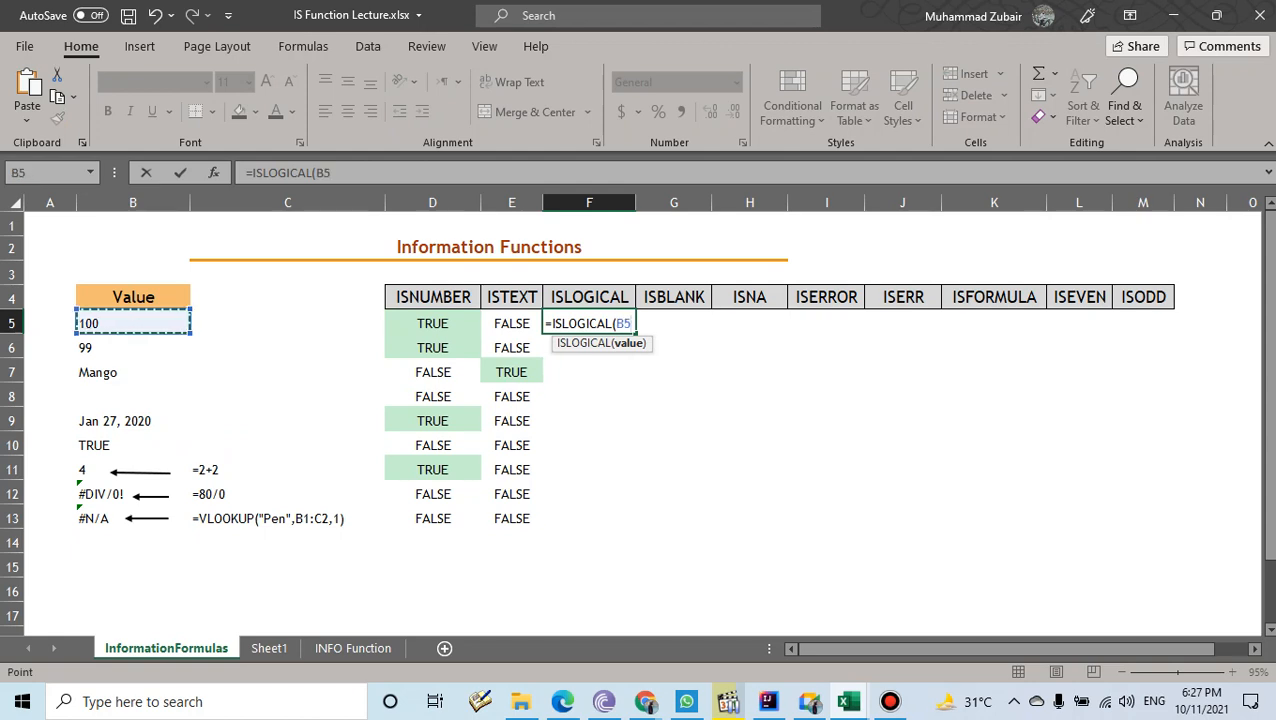
{"action": "type", "text": ")"}
{"action": "key", "text": "Return"}
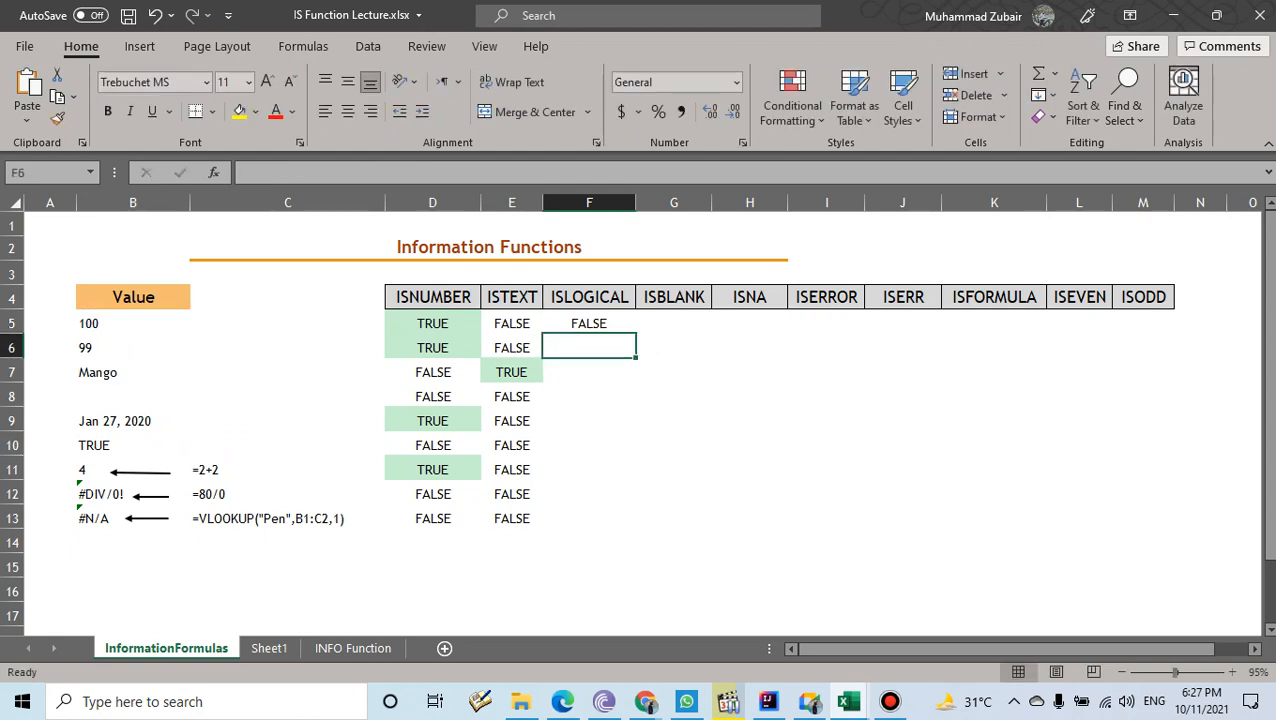
{"action": "left_click", "coordinate": [589, 323]}
{"action": "left_click_drag", "start_coordinate": [636, 332], "coordinate": [636, 528]}
- Highlight the TRUE row's results, then admit the waiting Meet participant and return to Excel
{"action": "left_click_drag", "start_coordinate": [589, 445], "coordinate": [132, 445]}
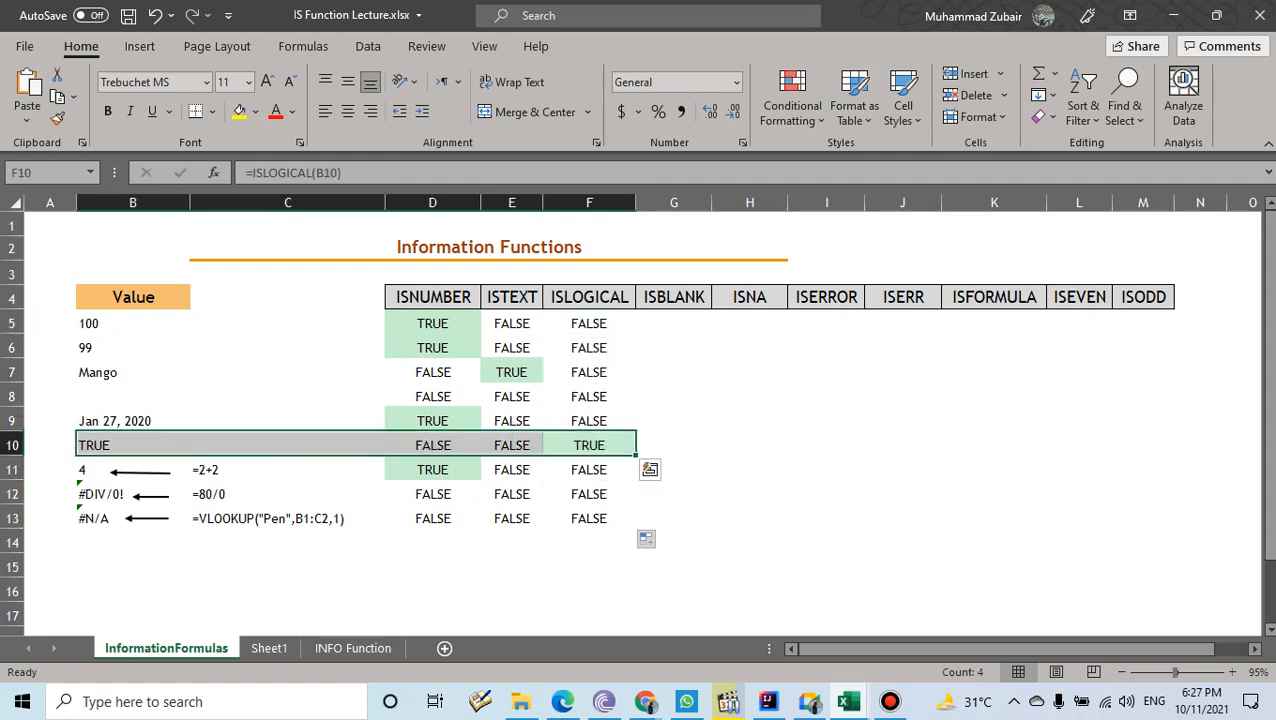
{"action": "left_click", "coordinate": [768, 701]}
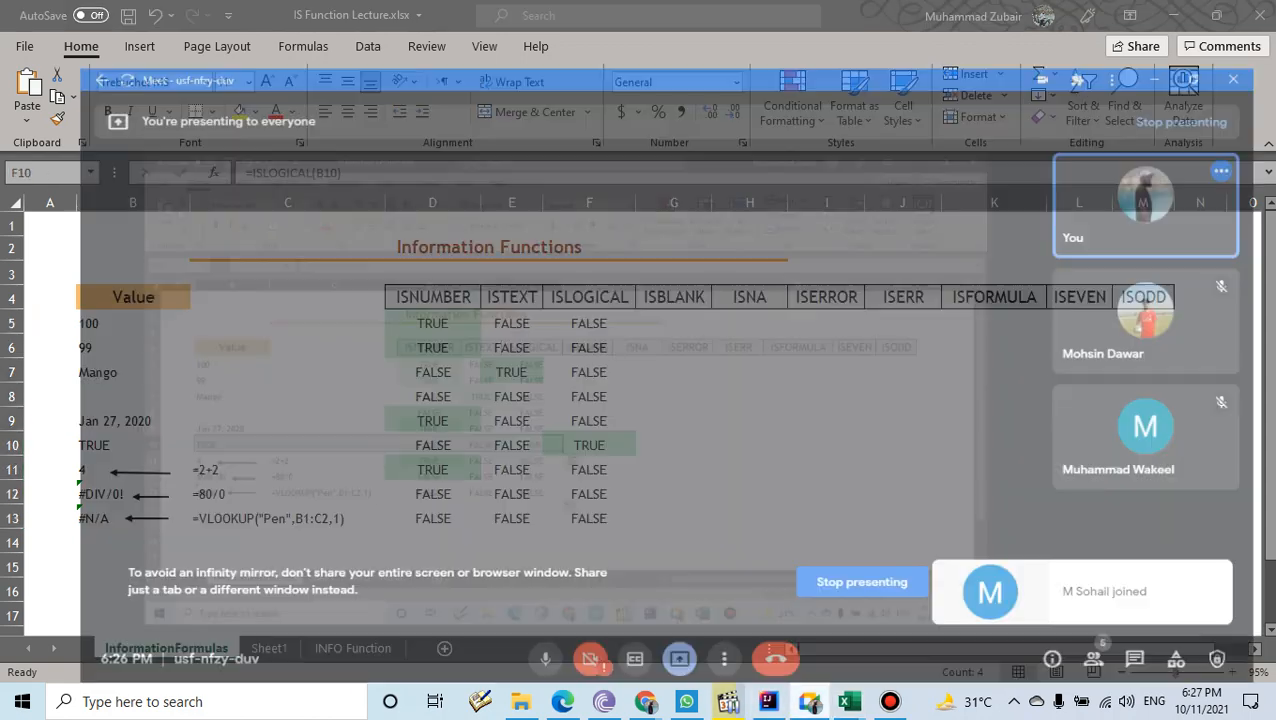
{"action": "left_click", "coordinate": [833, 137]}
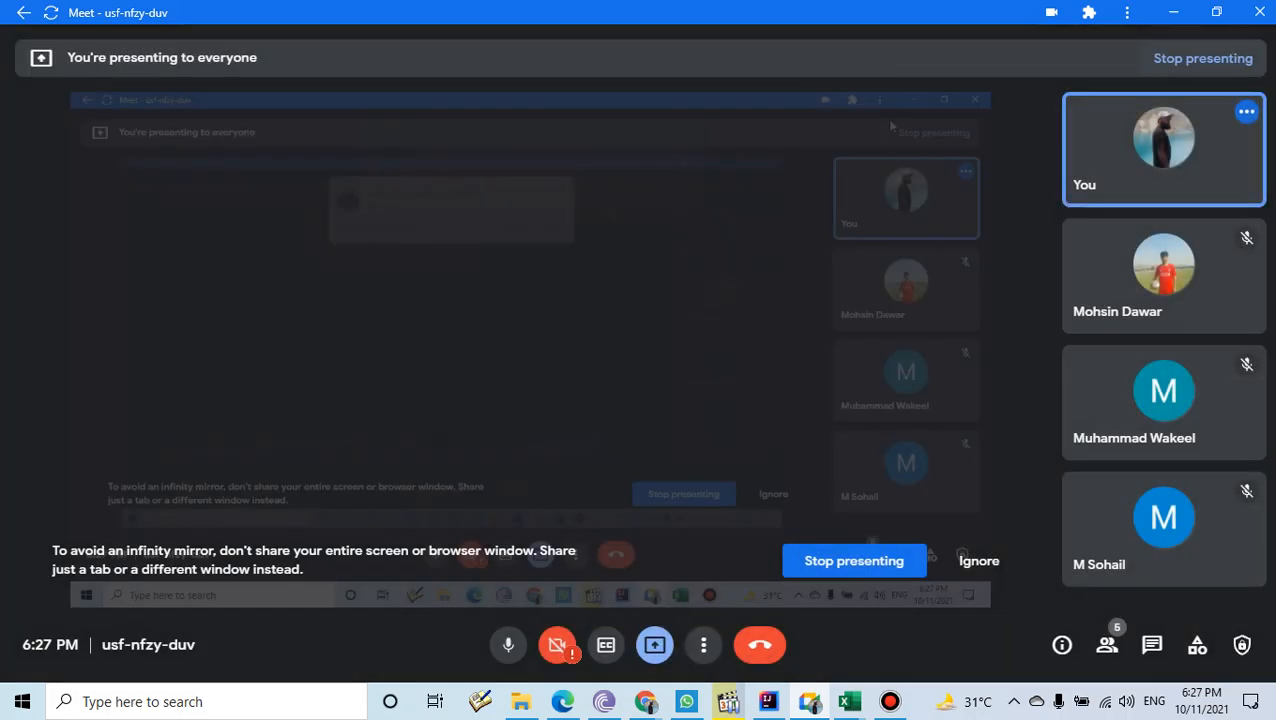
{"action": "key", "text": "alt+Tab"}
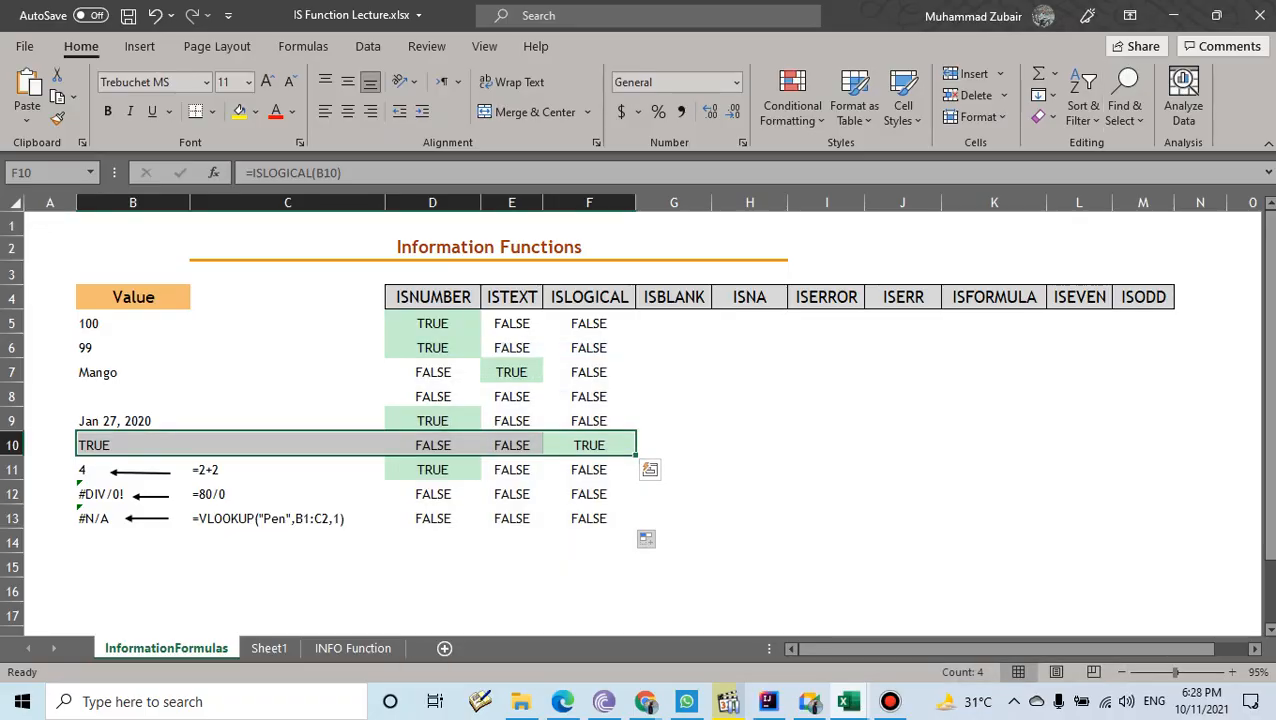
- Highlight the empty value in B8 and its row
{"action": "left_click", "coordinate": [674, 323]}
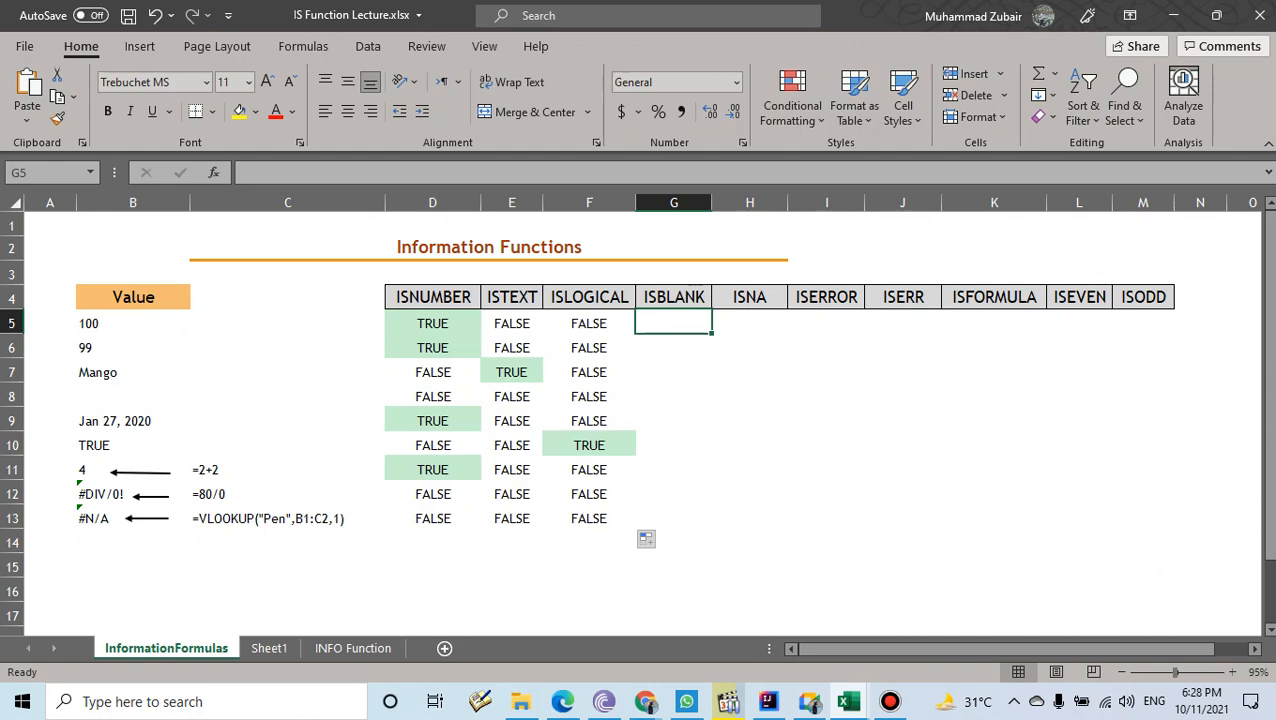
{"action": "left_click", "coordinate": [133, 396]}
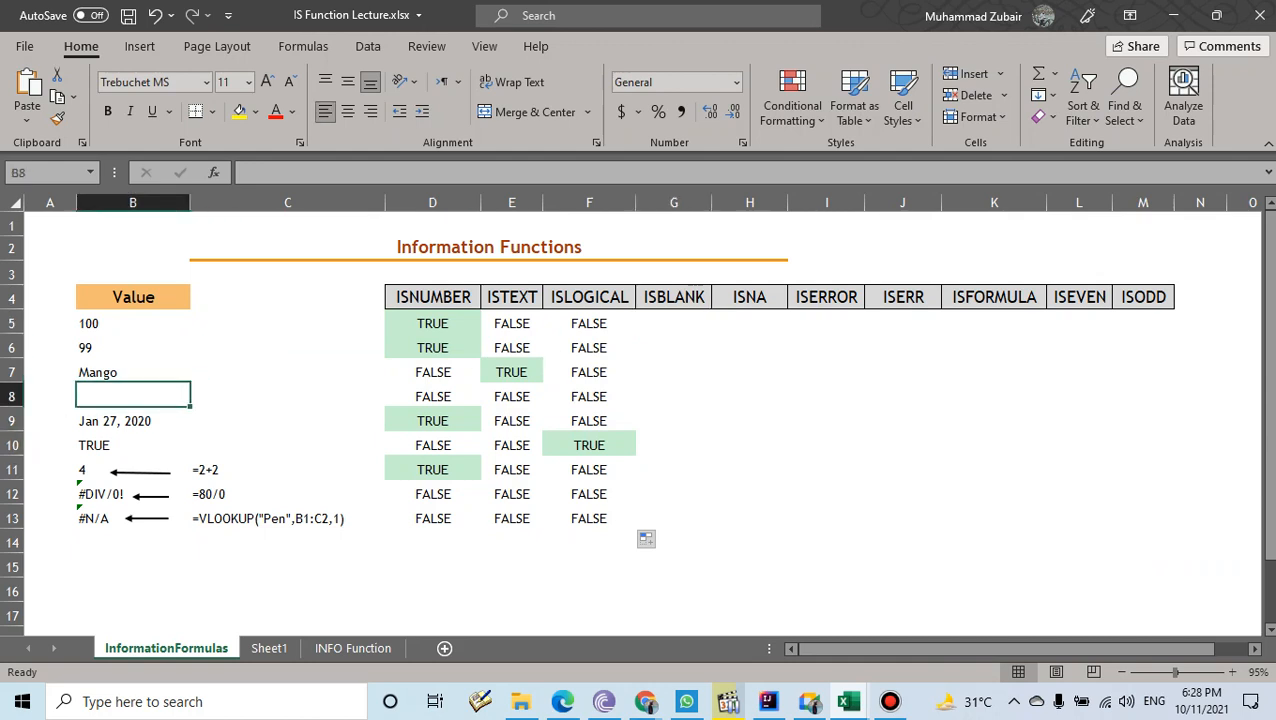
{"action": "key", "text": "shift+Right"}
{"action": "key", "text": "shift+Right"}
{"action": "key", "text": "shift+Right"}
{"action": "key", "text": "shift+Right"}
{"action": "key", "text": "shift+Right"}
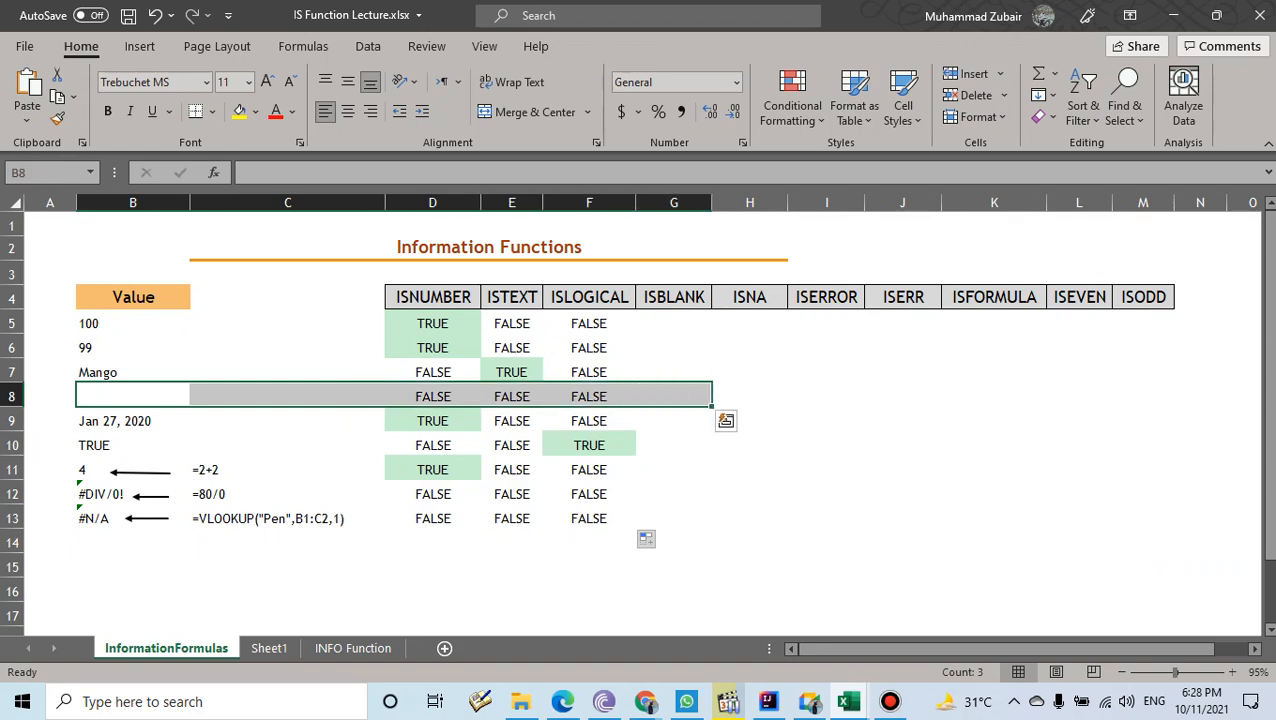
- Enter =ISBLANK(B5) in G5, fill it down to G13, and compare the empty row 8
{"action": "left_click", "coordinate": [673, 323]}
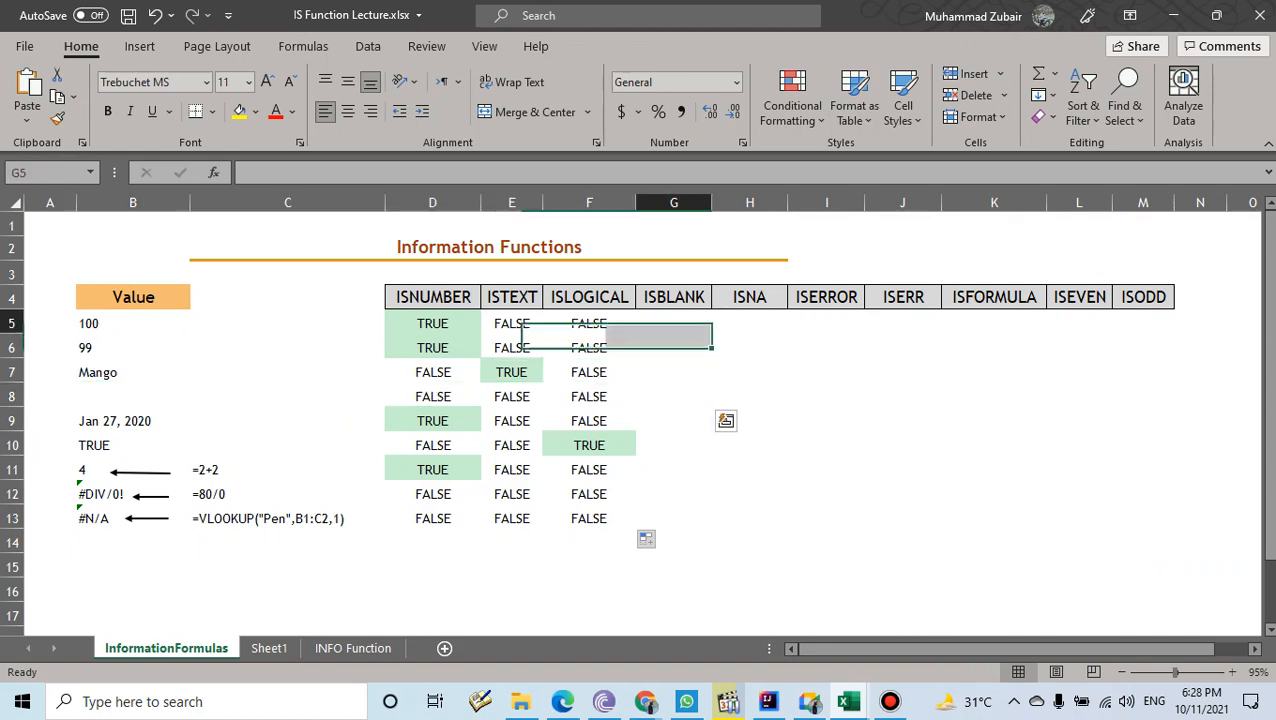
{"action": "type", "text": "=isbl"}
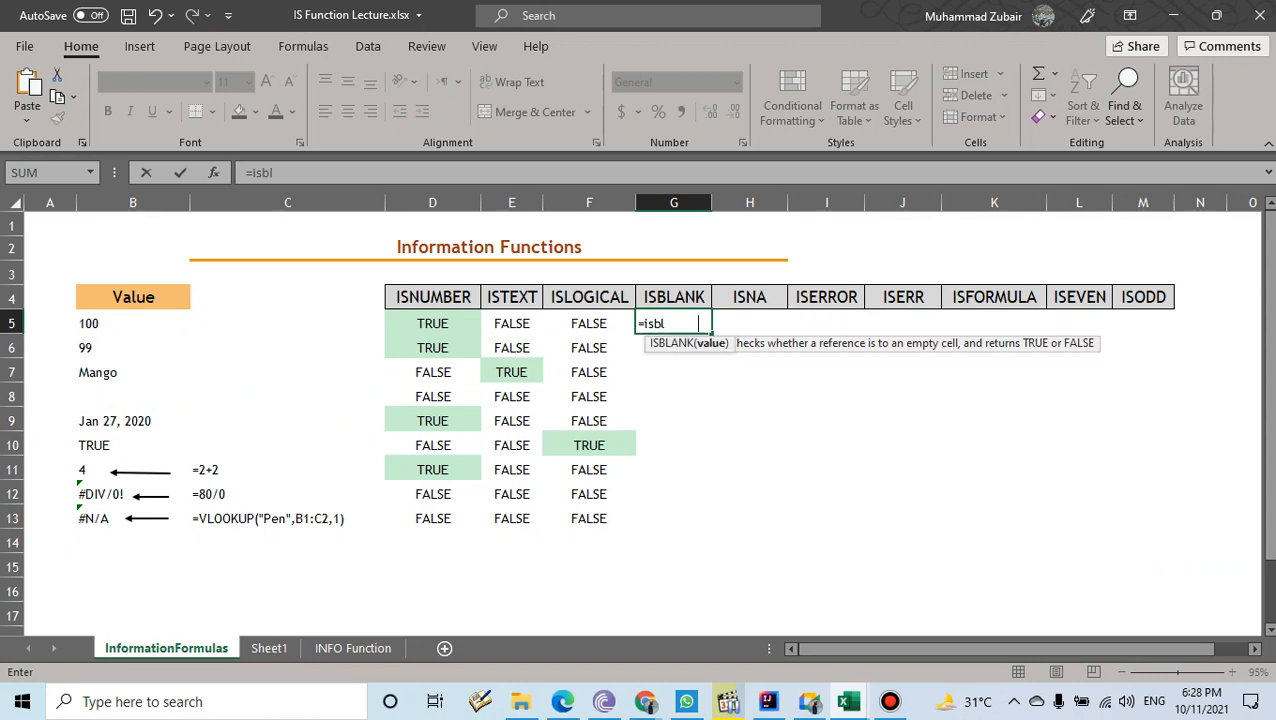
{"action": "key", "text": "Tab"}
{"action": "left_click", "coordinate": [133, 323]}
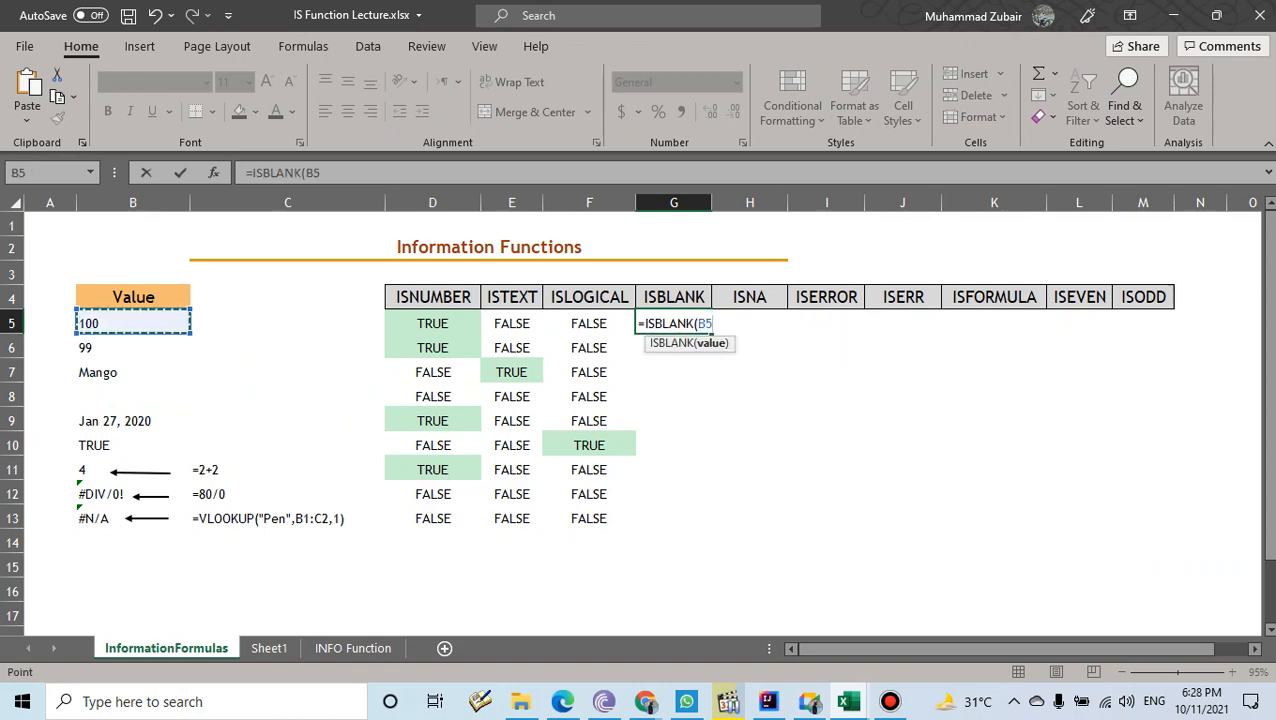
{"action": "type", "text": ")"}
{"action": "key", "text": "Return"}
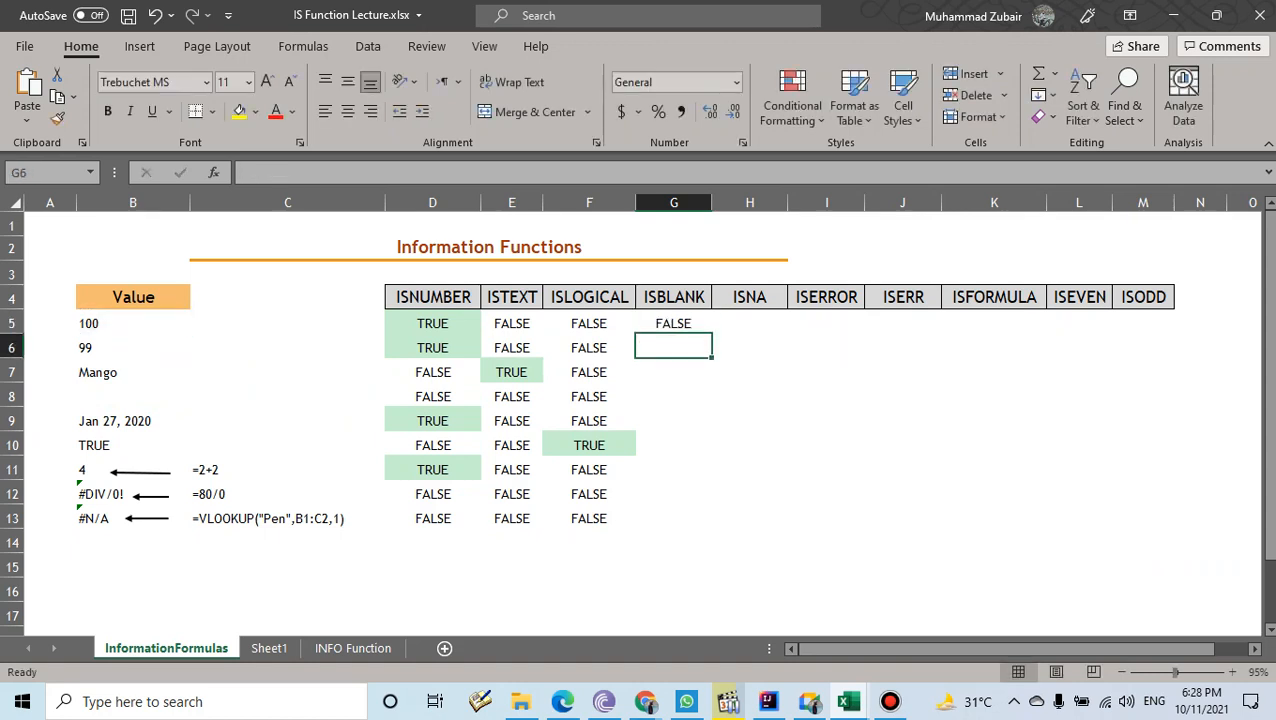
{"action": "left_click", "coordinate": [673, 323]}
{"action": "left_click_drag", "start_coordinate": [712, 333], "coordinate": [712, 526]}
{"action": "left_click_drag", "start_coordinate": [673, 397], "coordinate": [132, 397]}
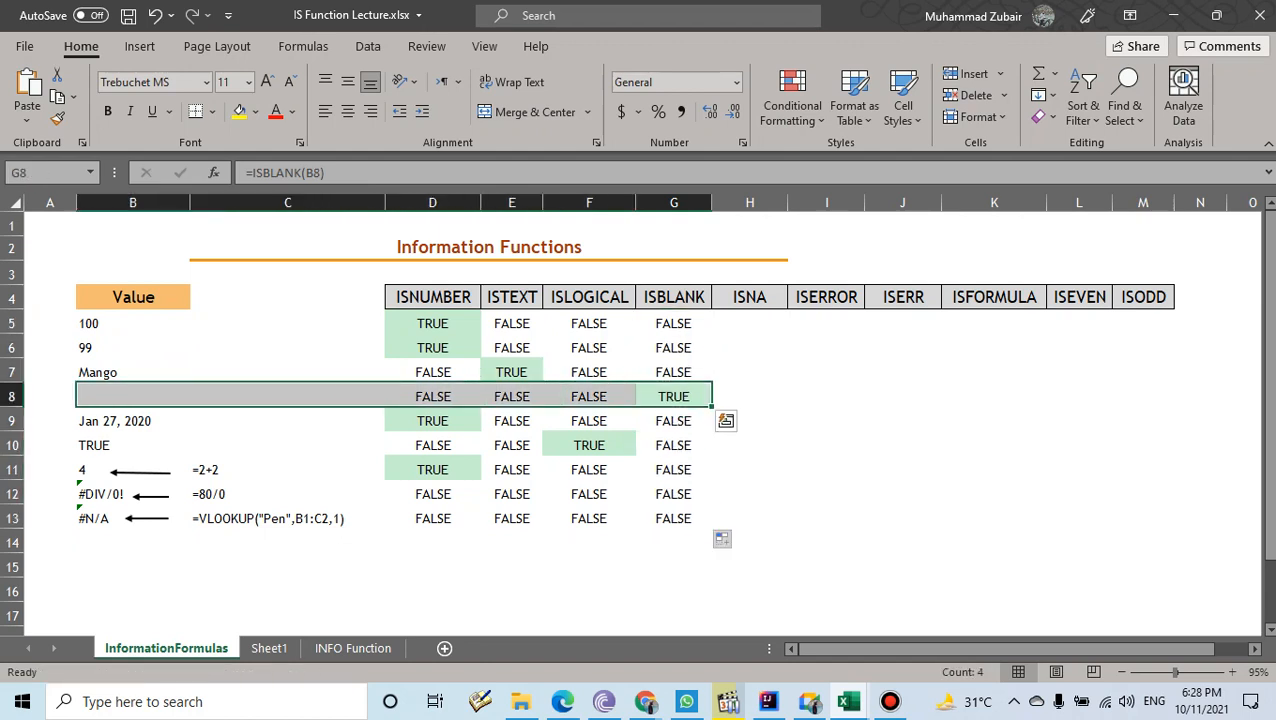
{"action": "left_click", "coordinate": [749, 323]}
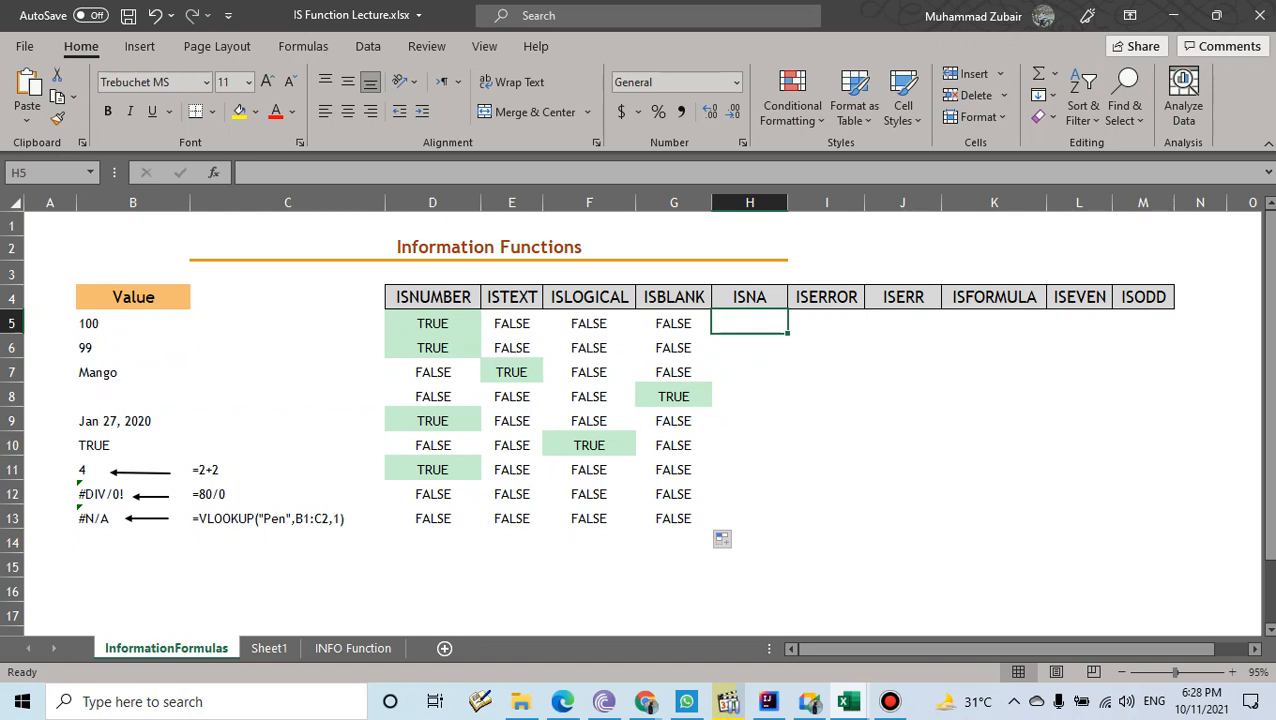
- Enter =ISNA(B5) in H5 and fill it down to H13
{"action": "type", "text": "=isn"}
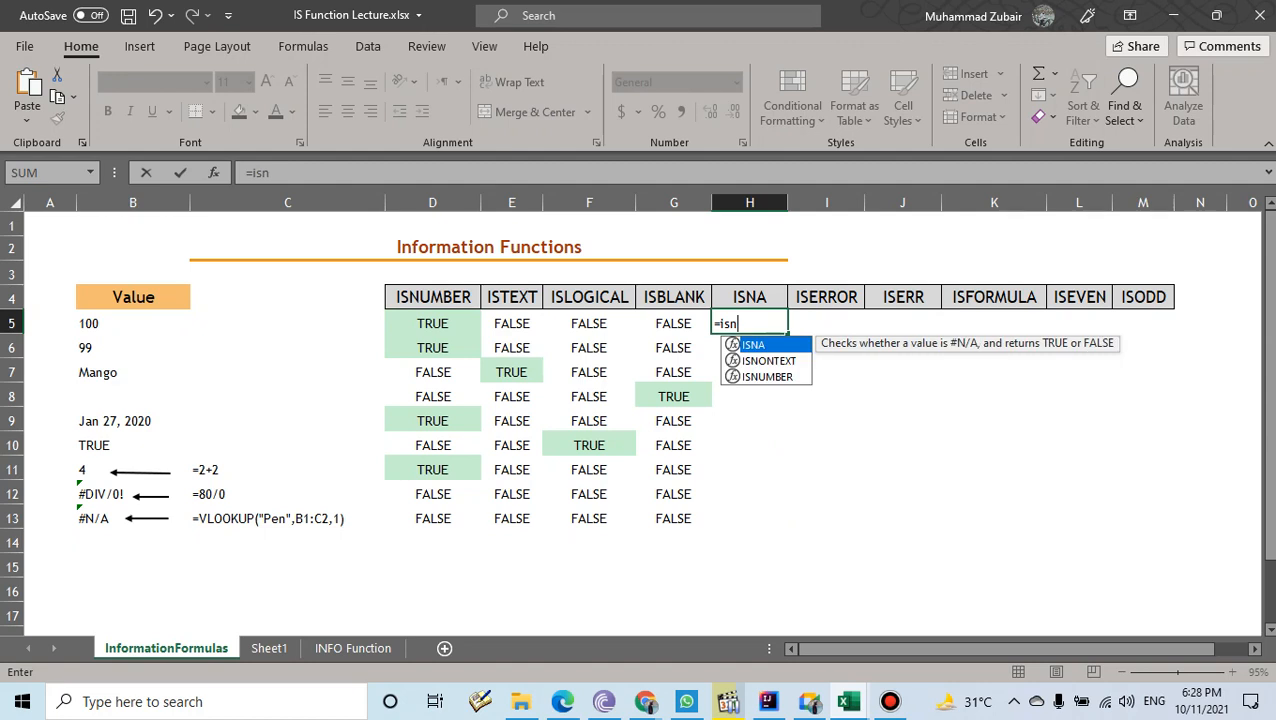
{"action": "key", "text": "Tab"}
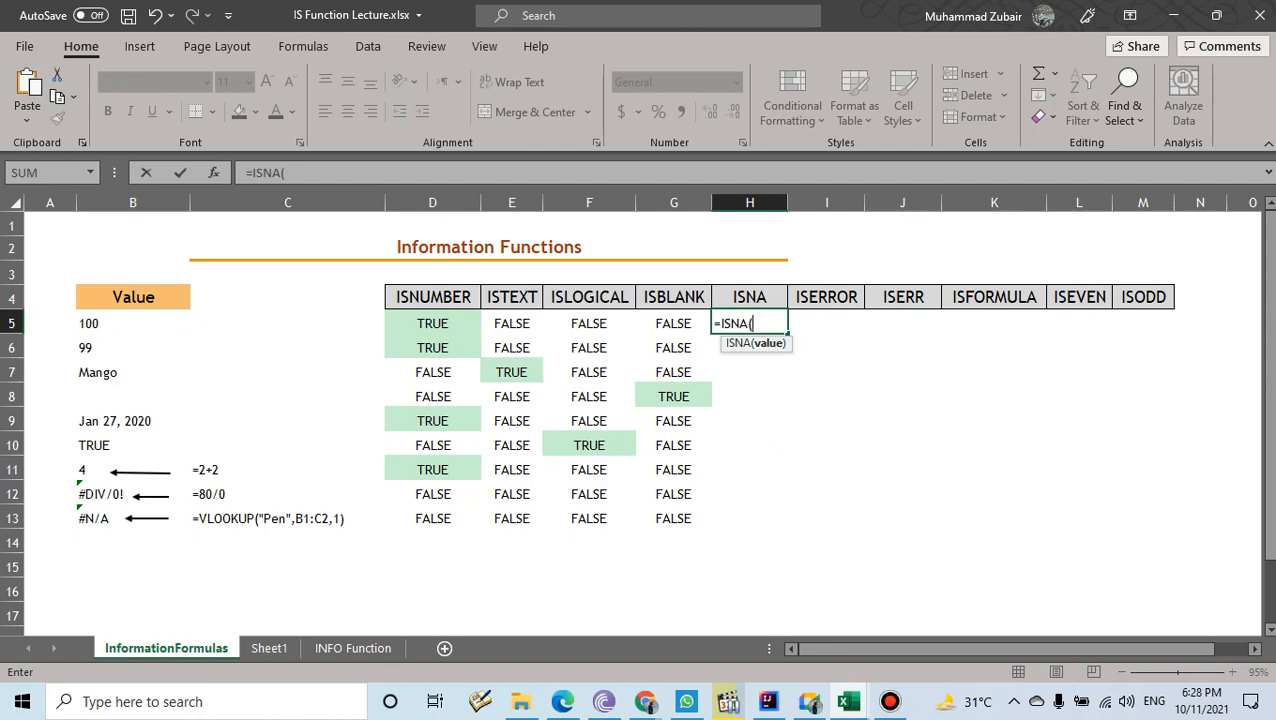
{"action": "left_click", "coordinate": [133, 323]}
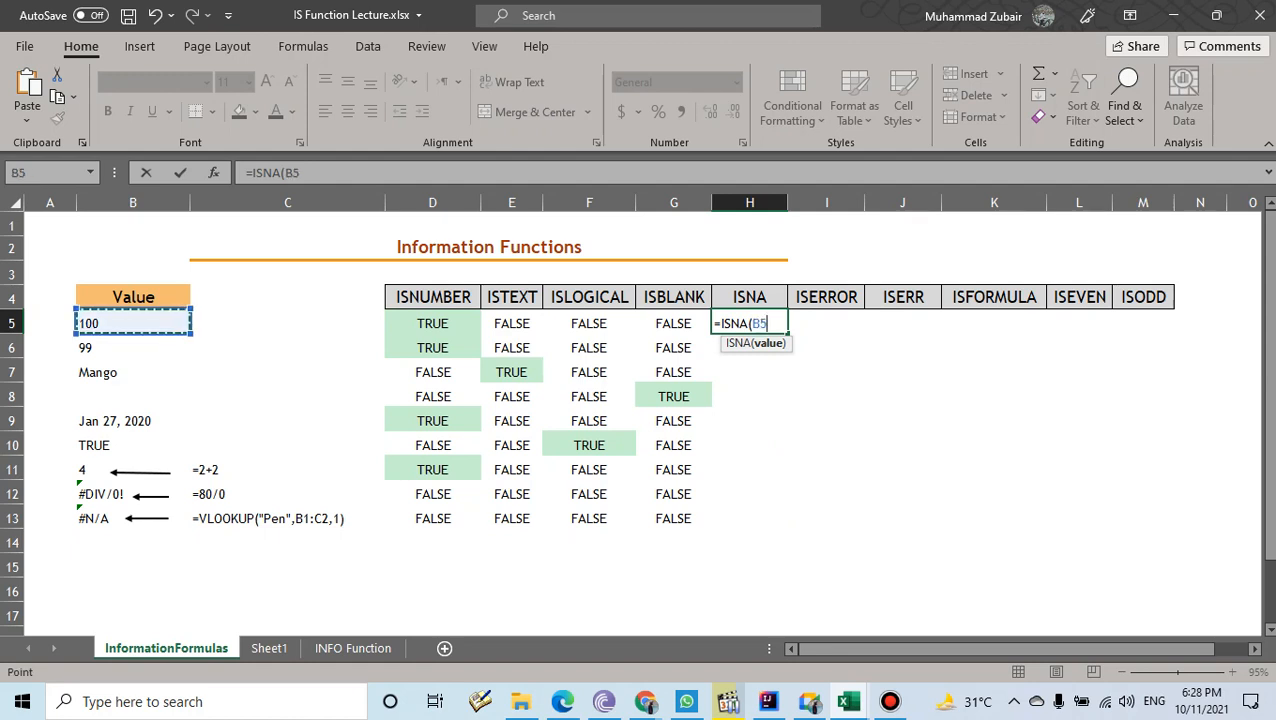
{"action": "type", "text": ")"}
{"action": "key", "text": "Return"}
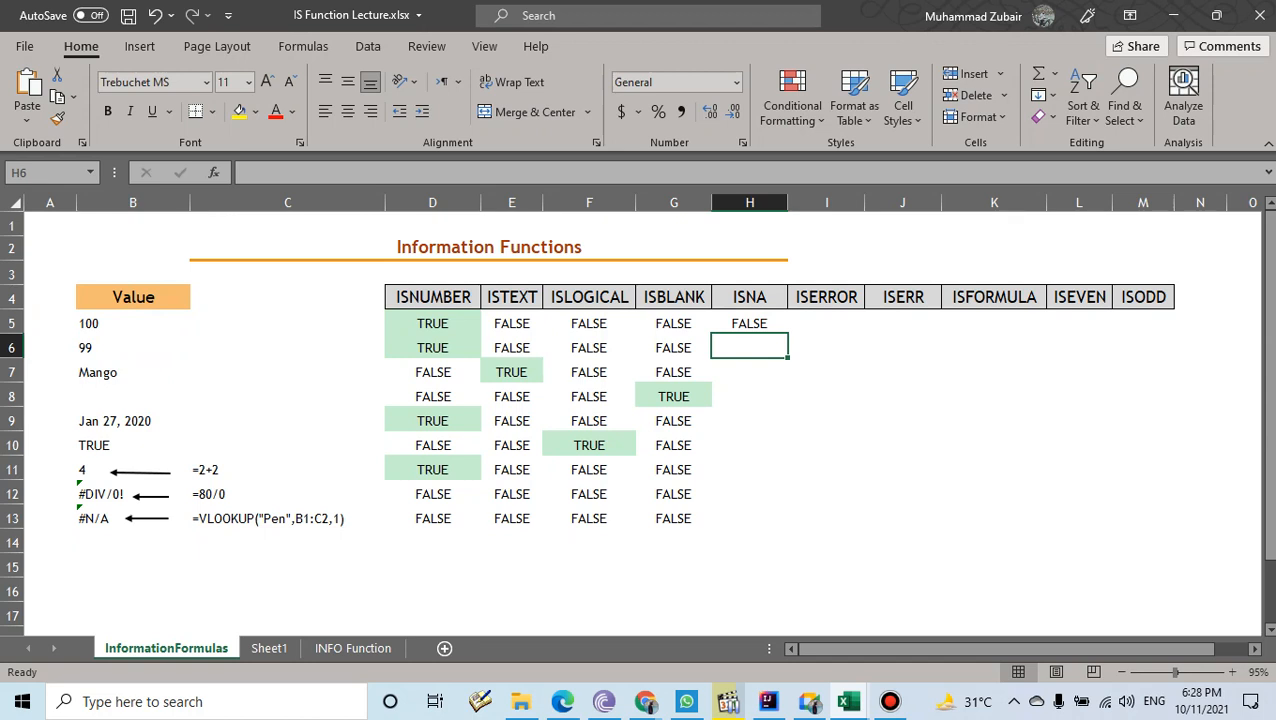
{"action": "left_click", "coordinate": [749, 323]}
{"action": "left_click_drag", "start_coordinate": [788, 335], "coordinate": [120, 520]}
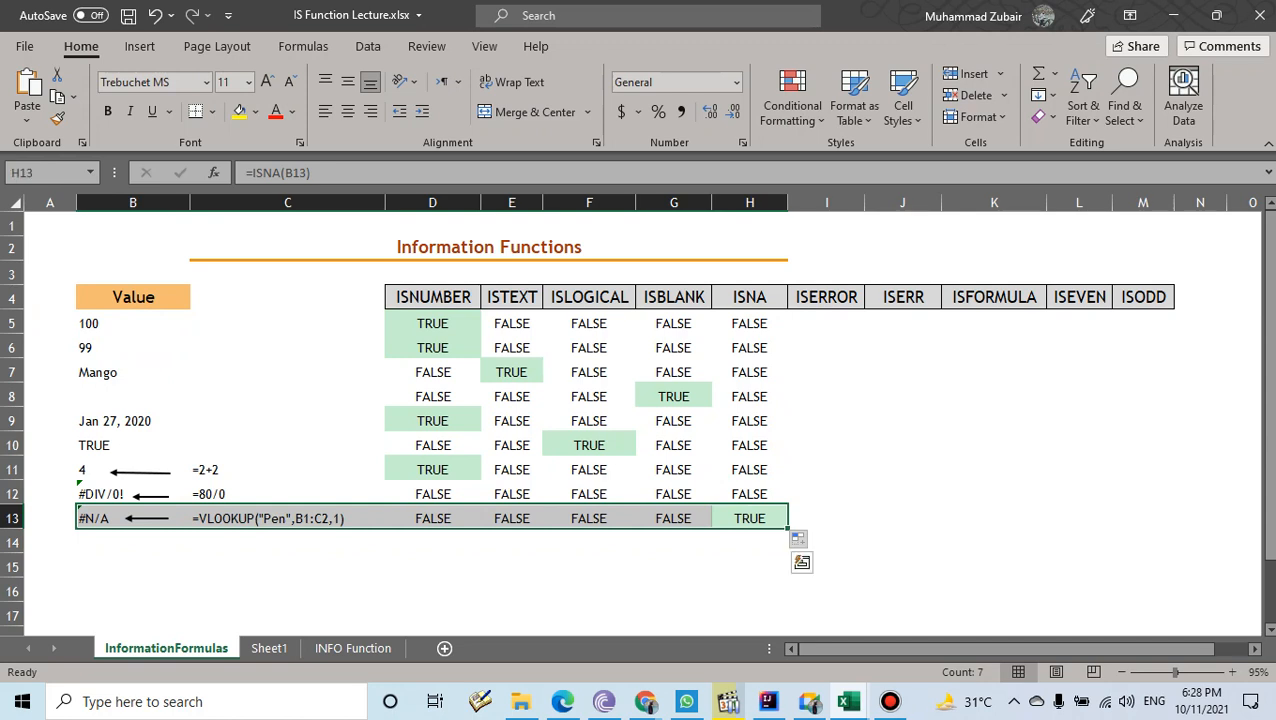
{"action": "left_click", "coordinate": [826, 323]}
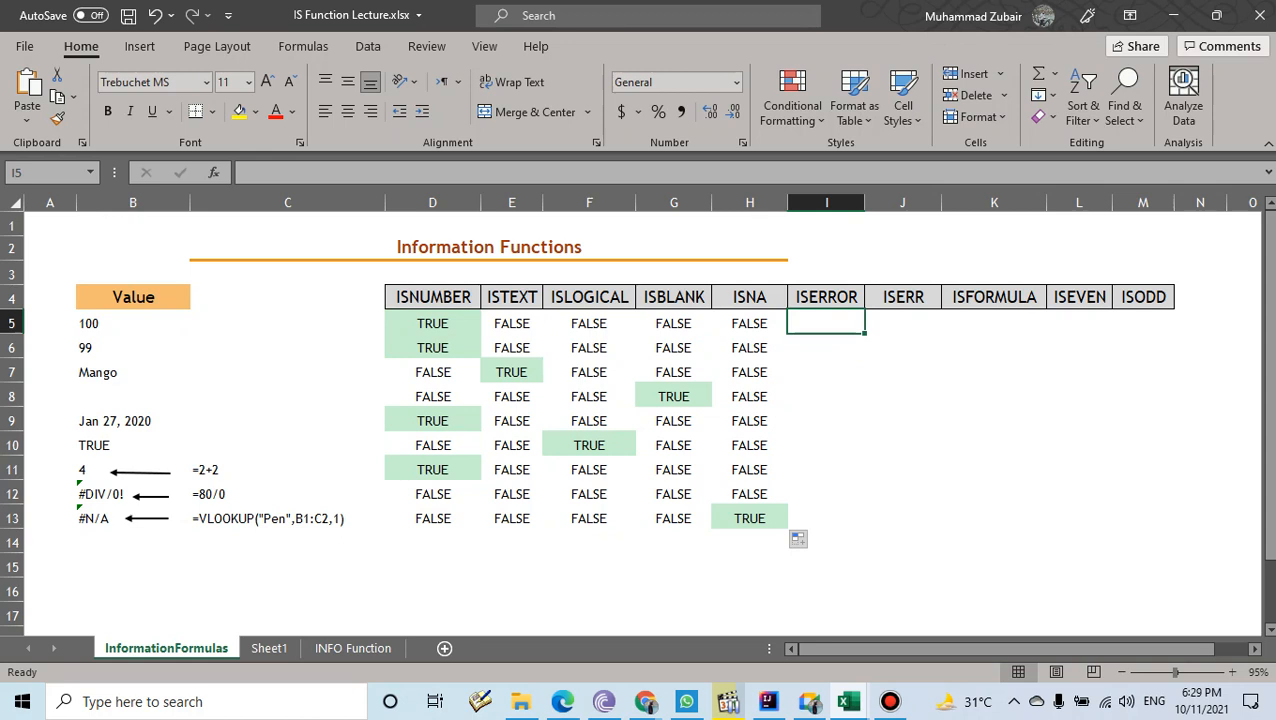
- Highlight the #DIV/0! and #N/A error rows across B12:I13
{"action": "left_click", "coordinate": [132, 493]}
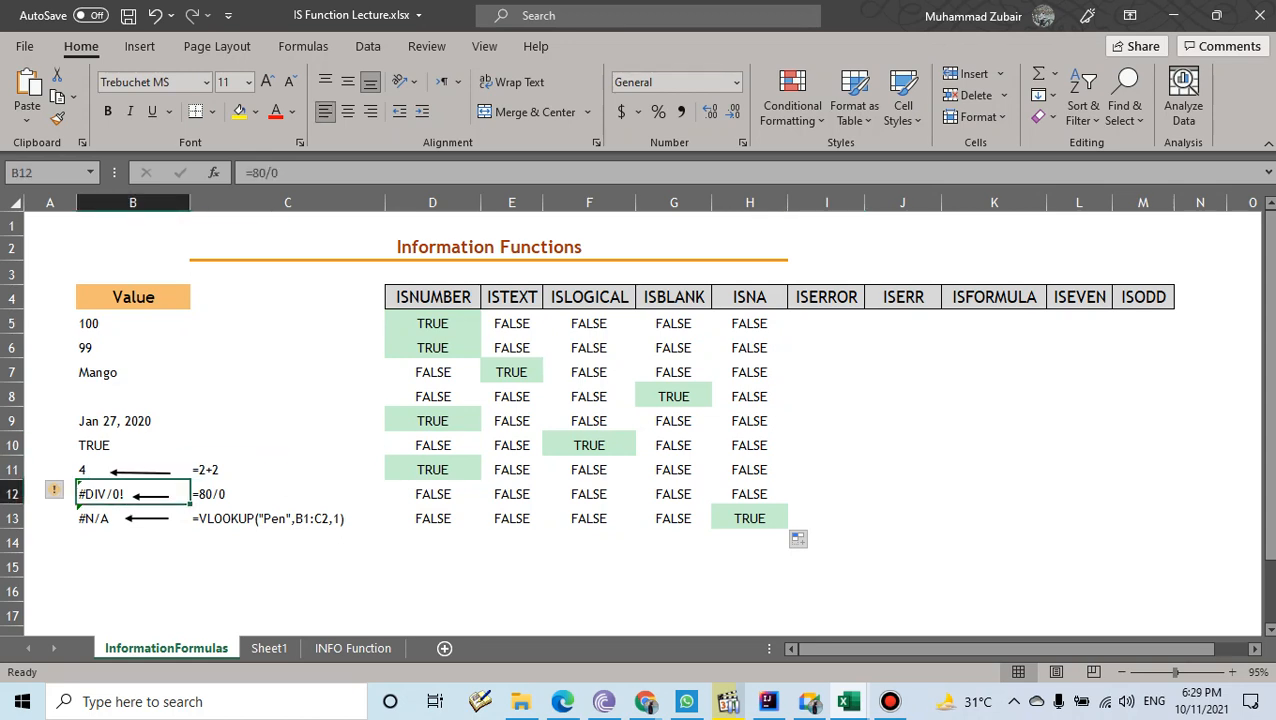
{"action": "key", "text": "shift+Down"}
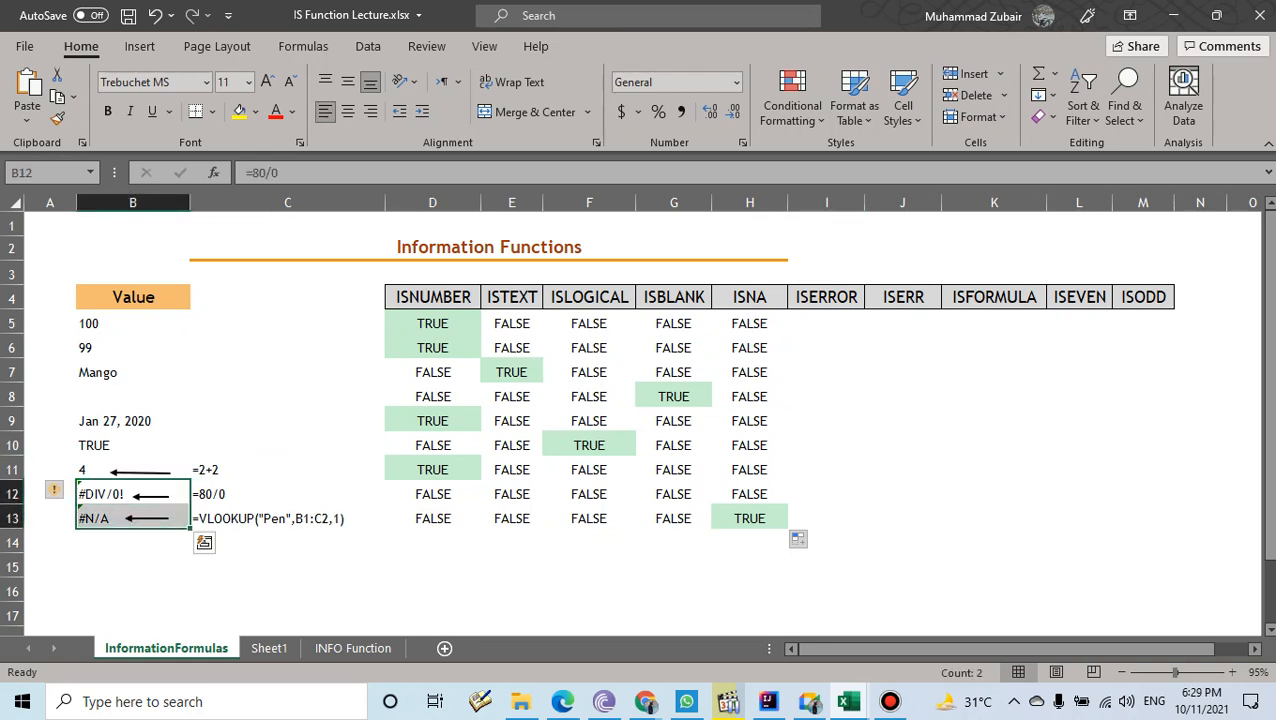
{"action": "key", "text": "shift+Right"}
{"action": "key", "text": "shift+Right"}
{"action": "key", "text": "shift+Right"}
{"action": "key", "text": "shift+Right"}
{"action": "key", "text": "shift+Right"}
{"action": "key", "text": "shift+Right"}
{"action": "key", "text": "shift+Right"}
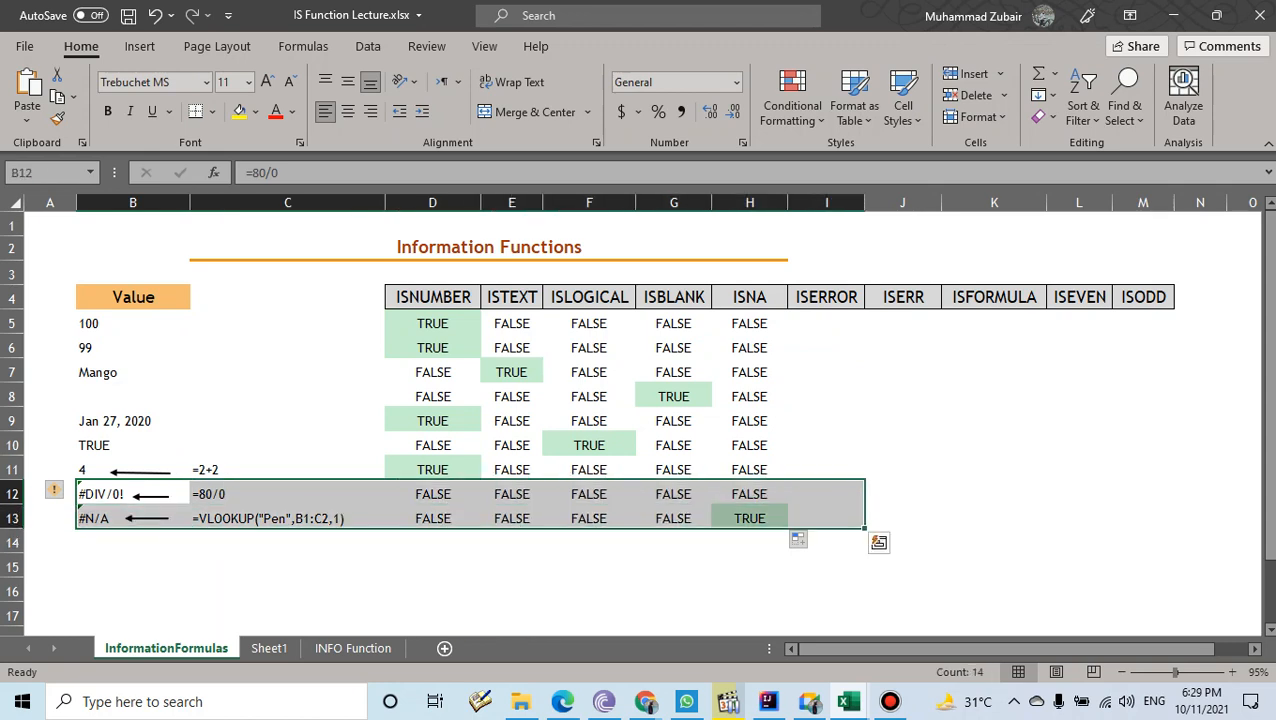
- Enter an ISERROR formula referencing B5 in I5
{"action": "left_click", "coordinate": [826, 323]}
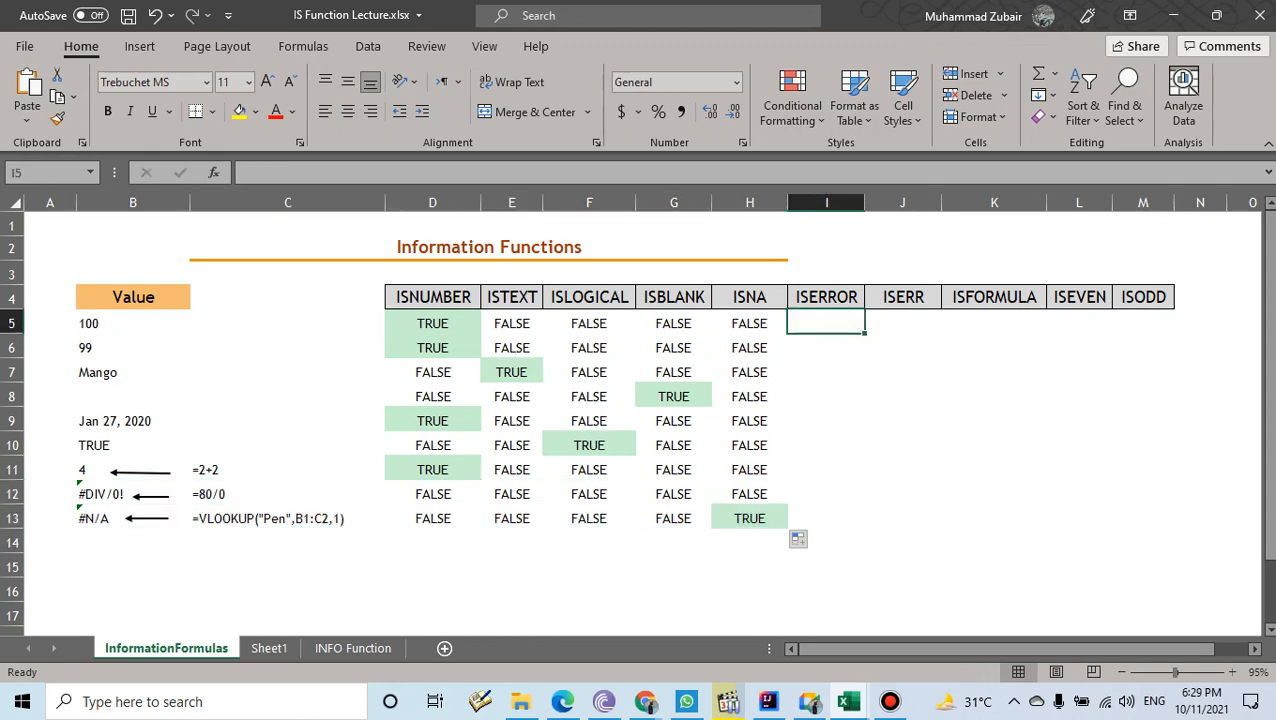
{"action": "type", "text": "=ise"}
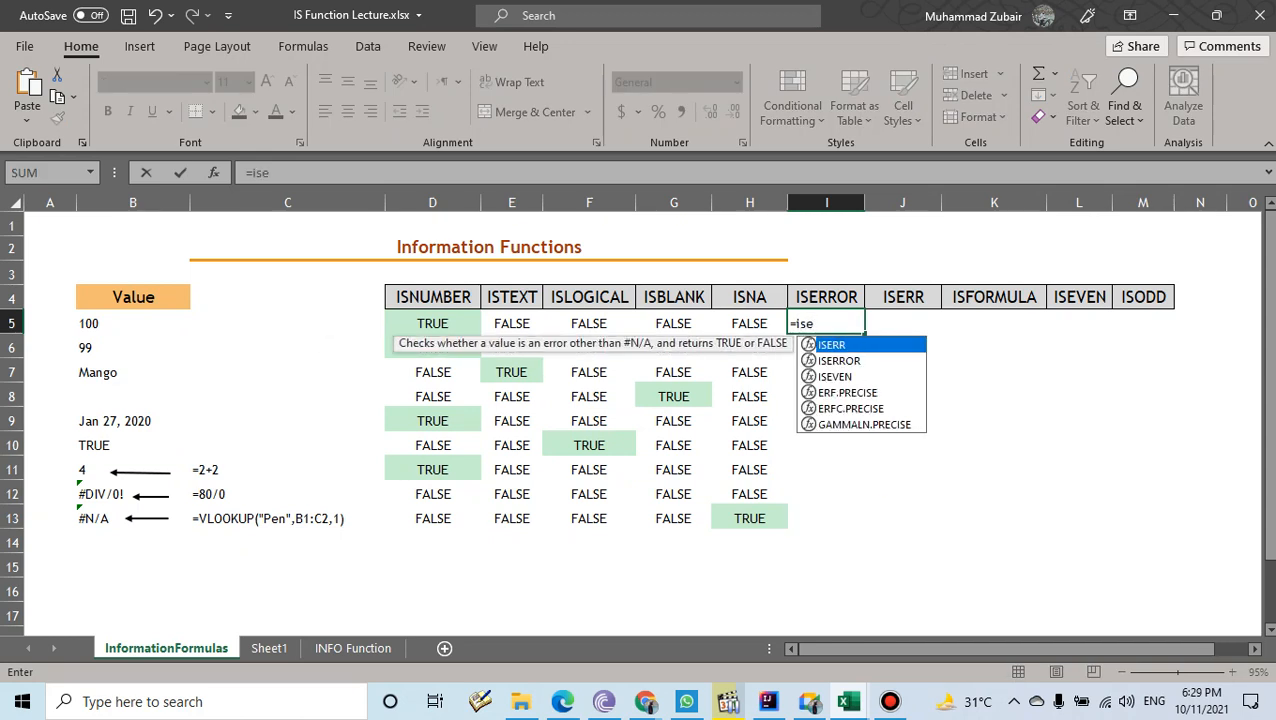
{"action": "key", "text": "Down"}
{"action": "key", "text": "Tab"}
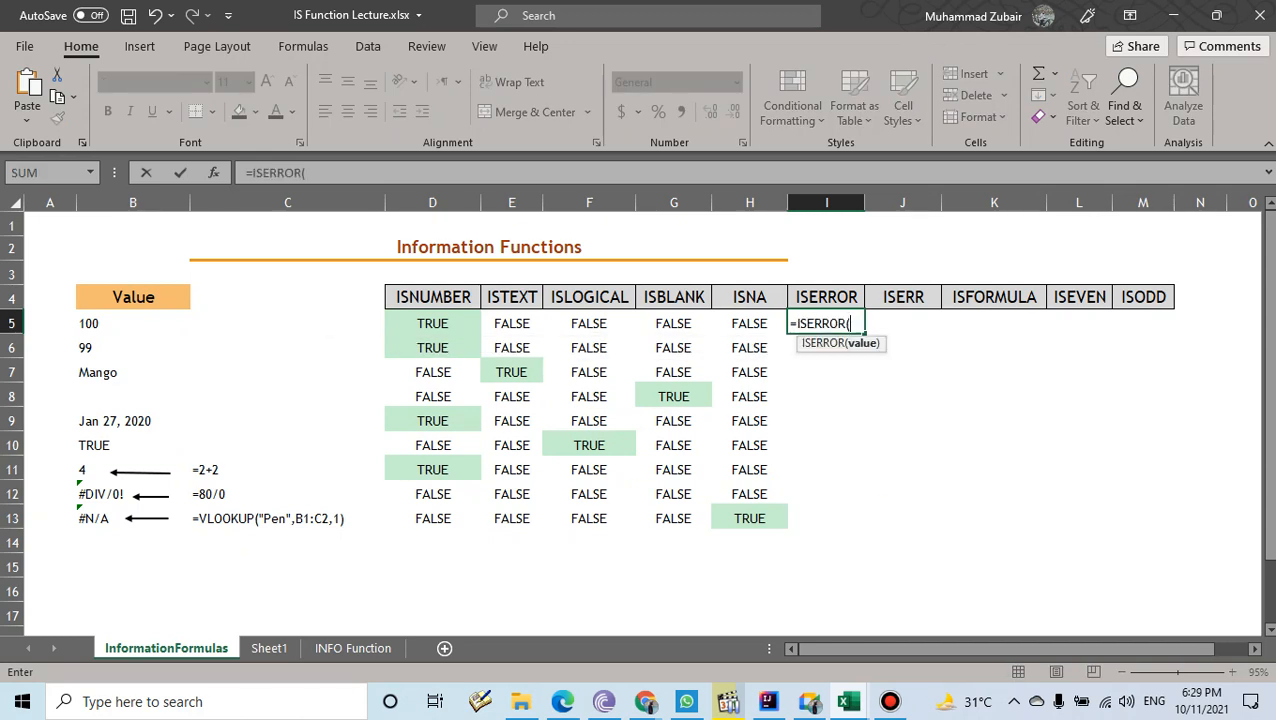
{"action": "left_click", "coordinate": [133, 323]}
{"action": "key", "text": "Return"}
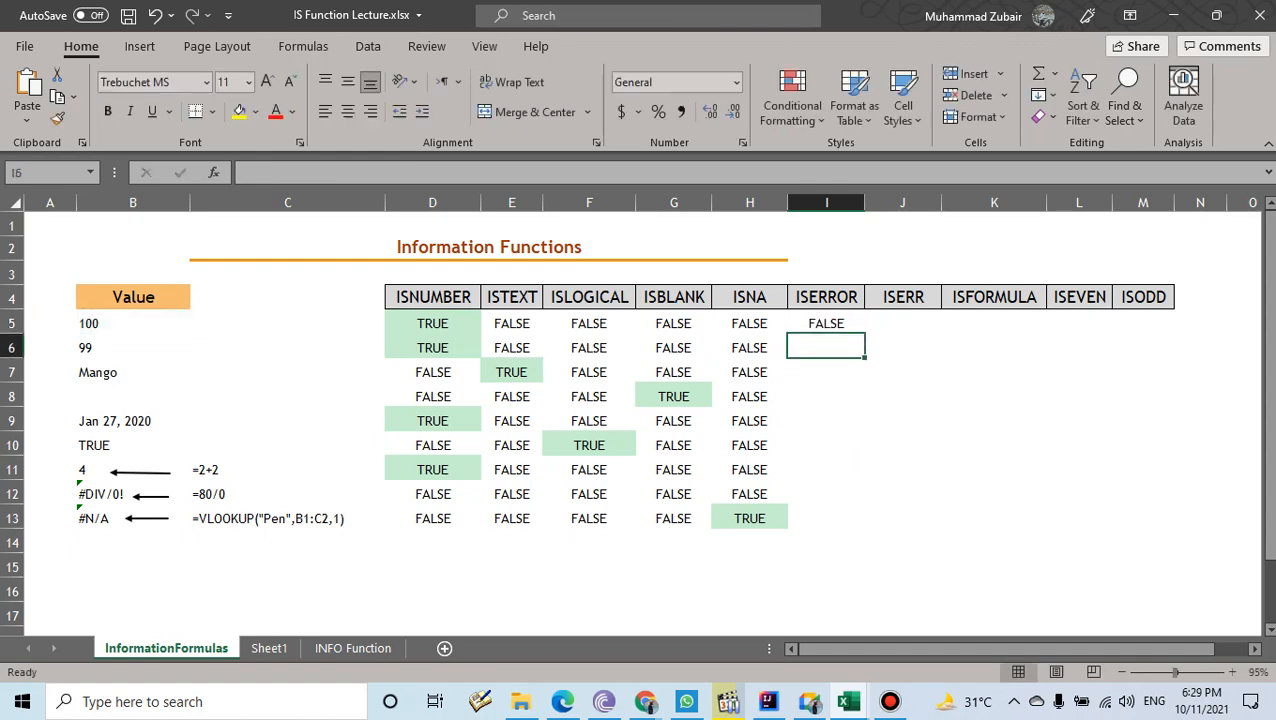
- Admit the waiting Meet participant, then fill the ISERROR formula from I5 down to I13
{"action": "left_click", "coordinate": [809, 702]}
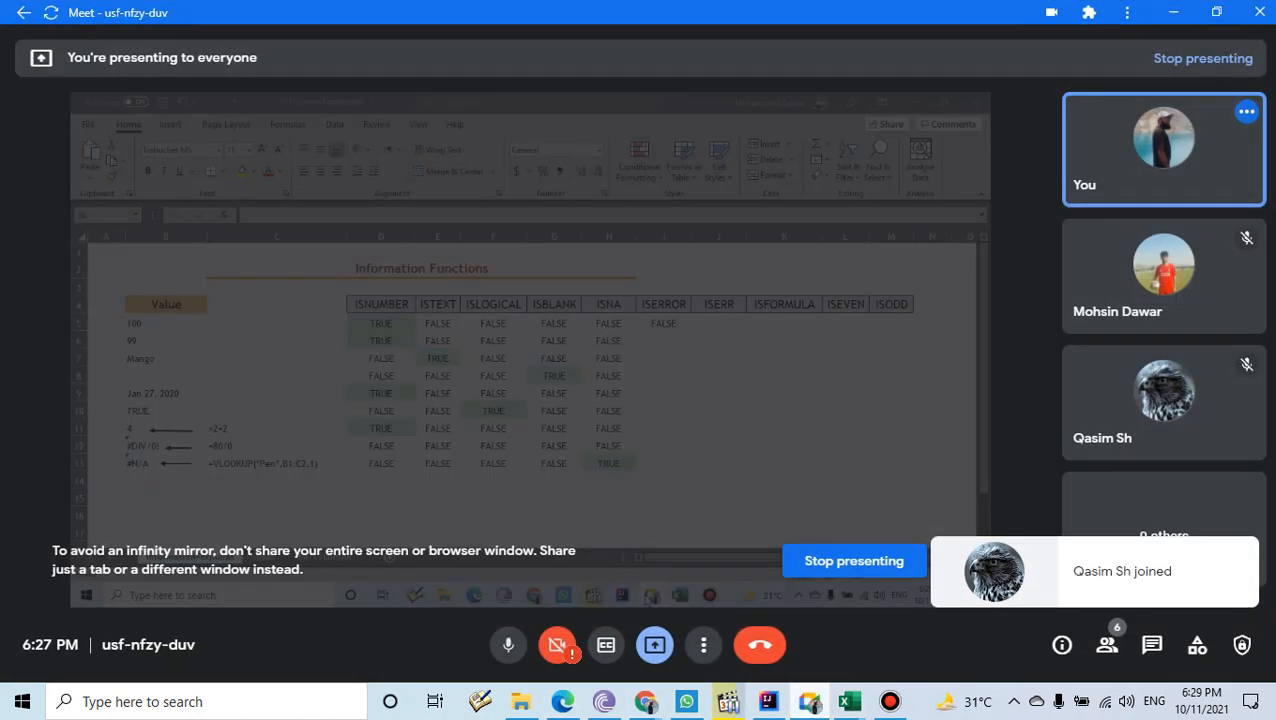
{"action": "left_click", "coordinate": [833, 137]}
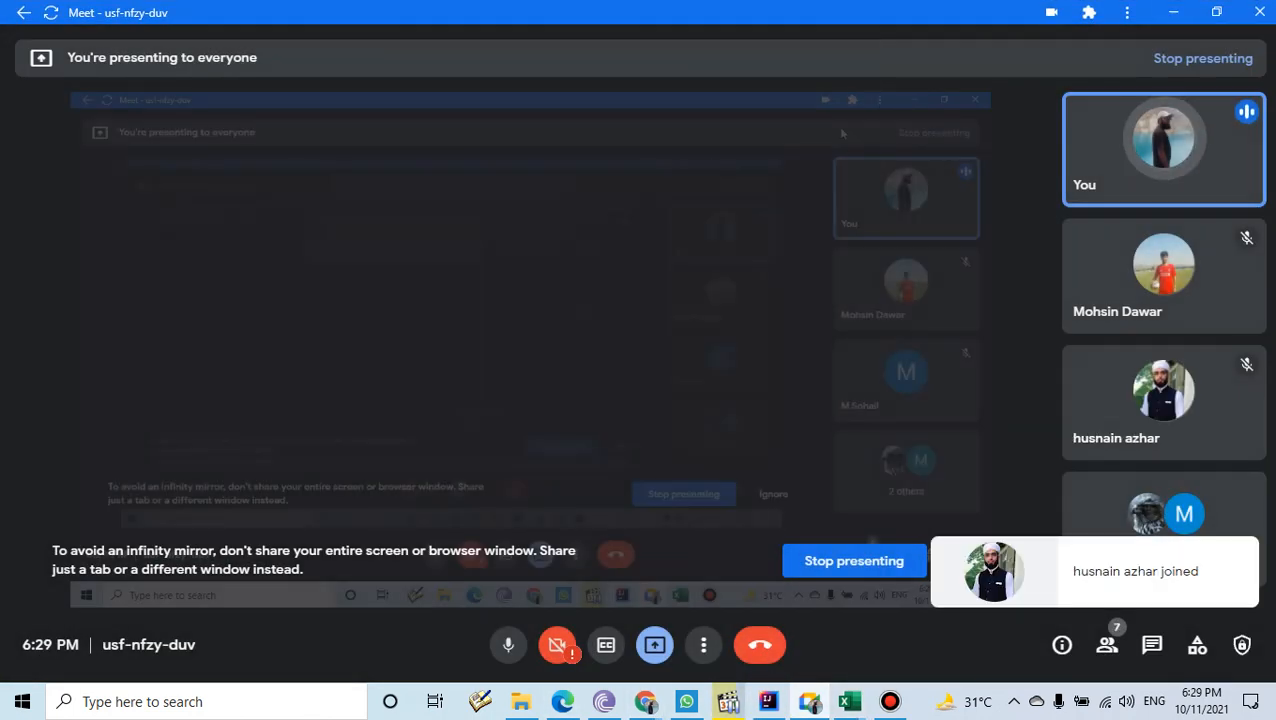
{"action": "left_click", "coordinate": [1173, 12]}
{"action": "left_click", "coordinate": [827, 323]}
{"action": "left_click_drag", "start_coordinate": [865, 334], "coordinate": [826, 518]}
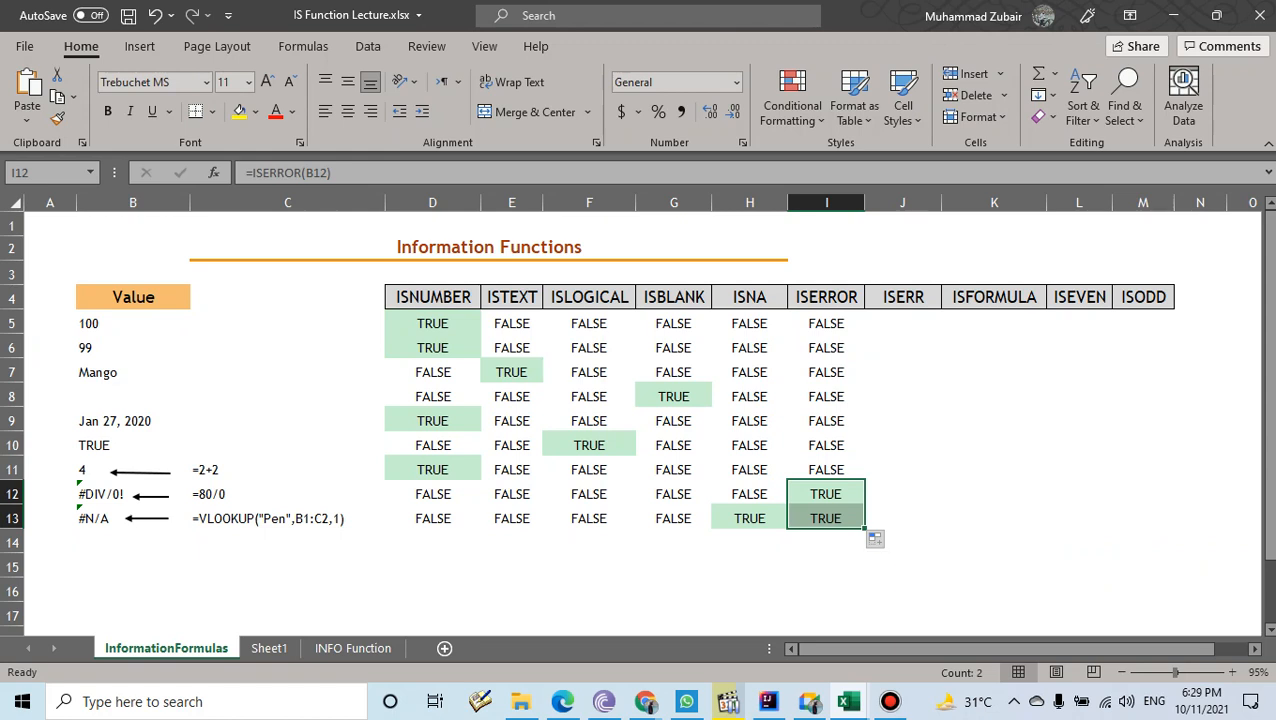
{"action": "left_click", "coordinate": [826, 297]}
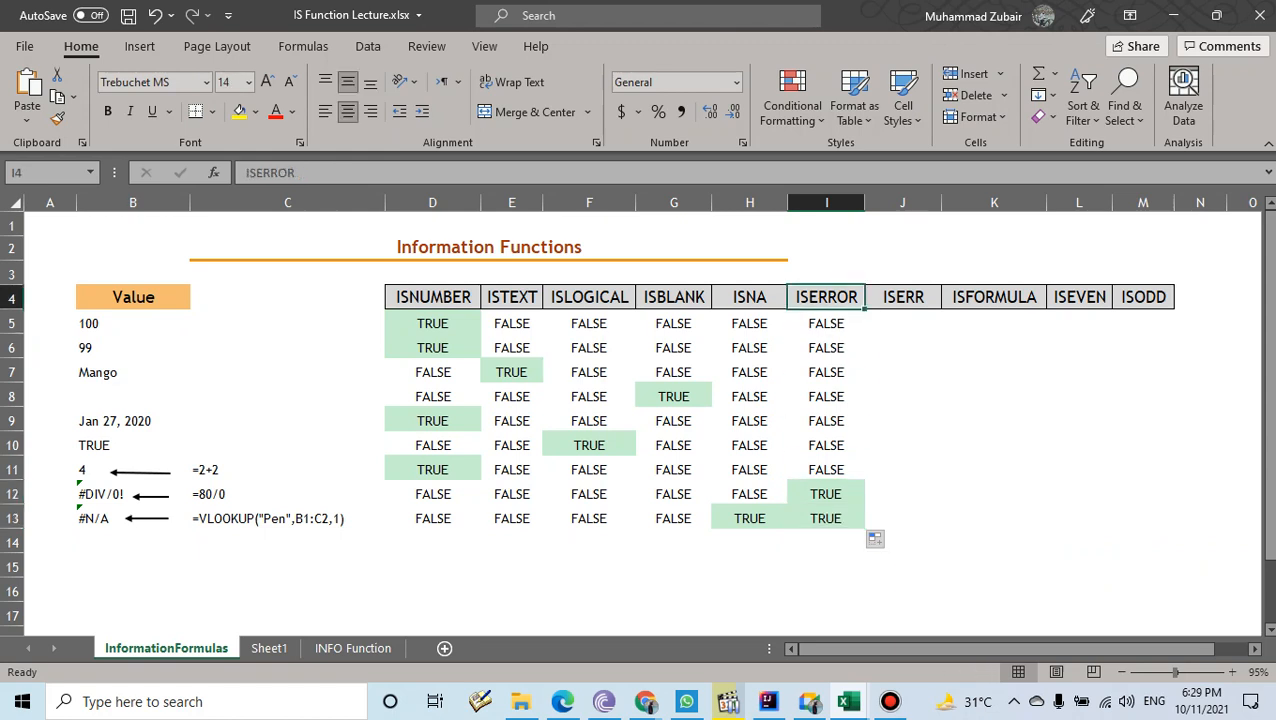
{"action": "left_click", "coordinate": [903, 297]}
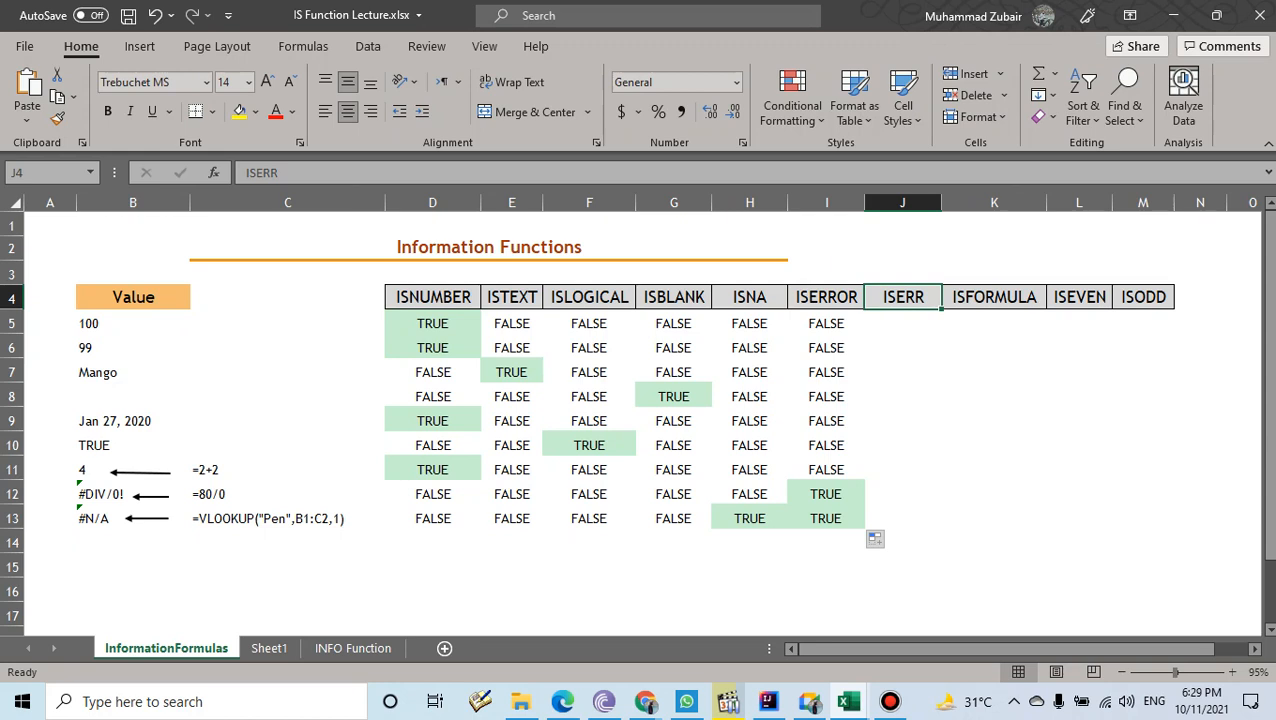
{"action": "left_click", "coordinate": [826, 297]}
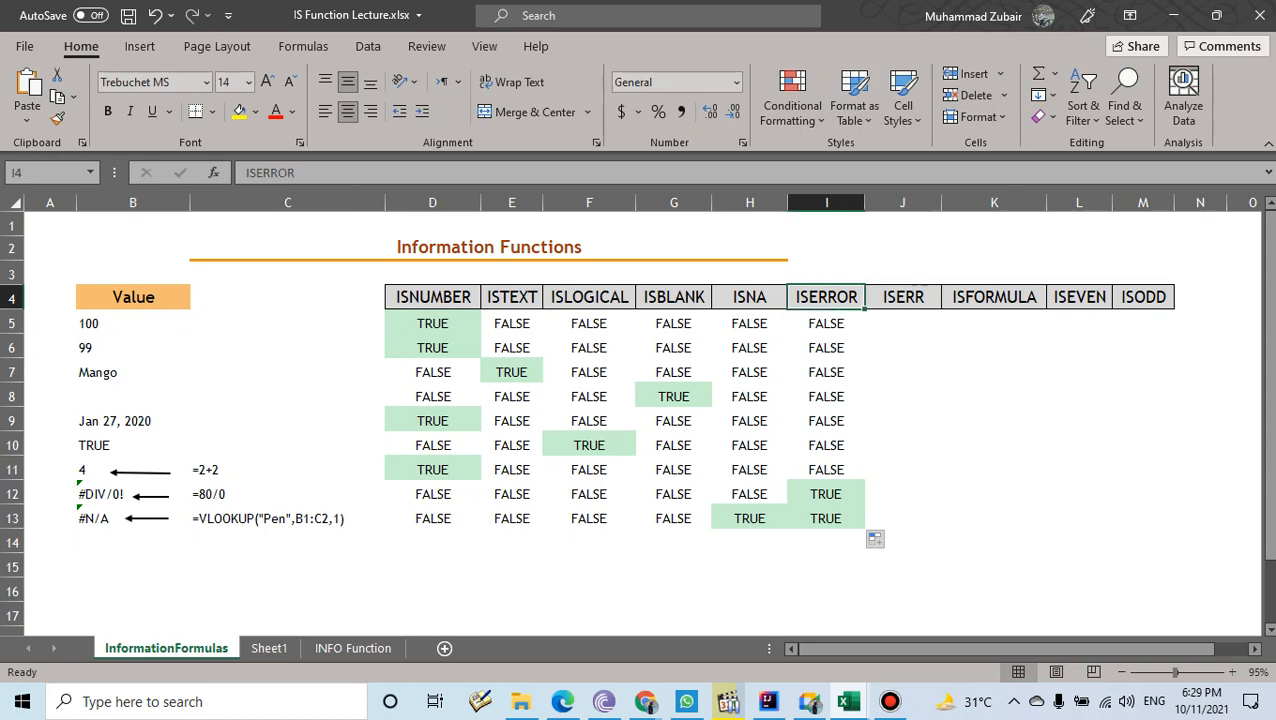
{"action": "left_click", "coordinate": [903, 297]}
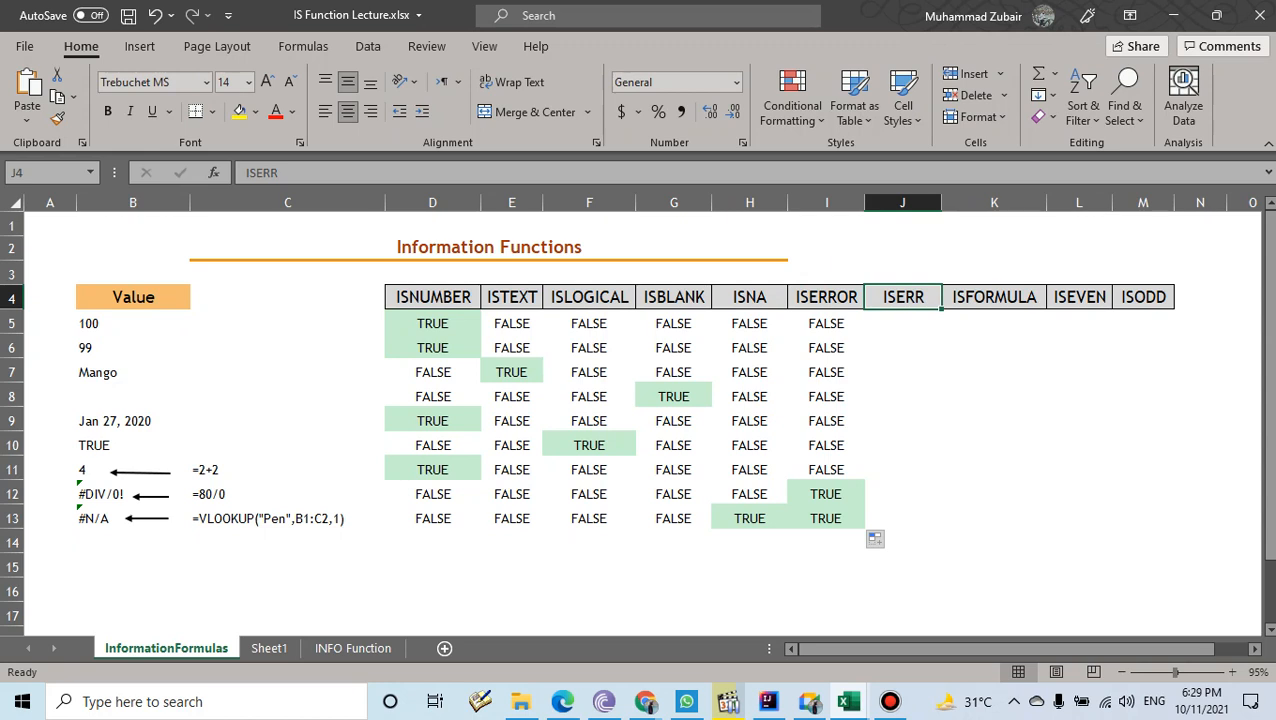
{"action": "left_click", "coordinate": [101, 518]}
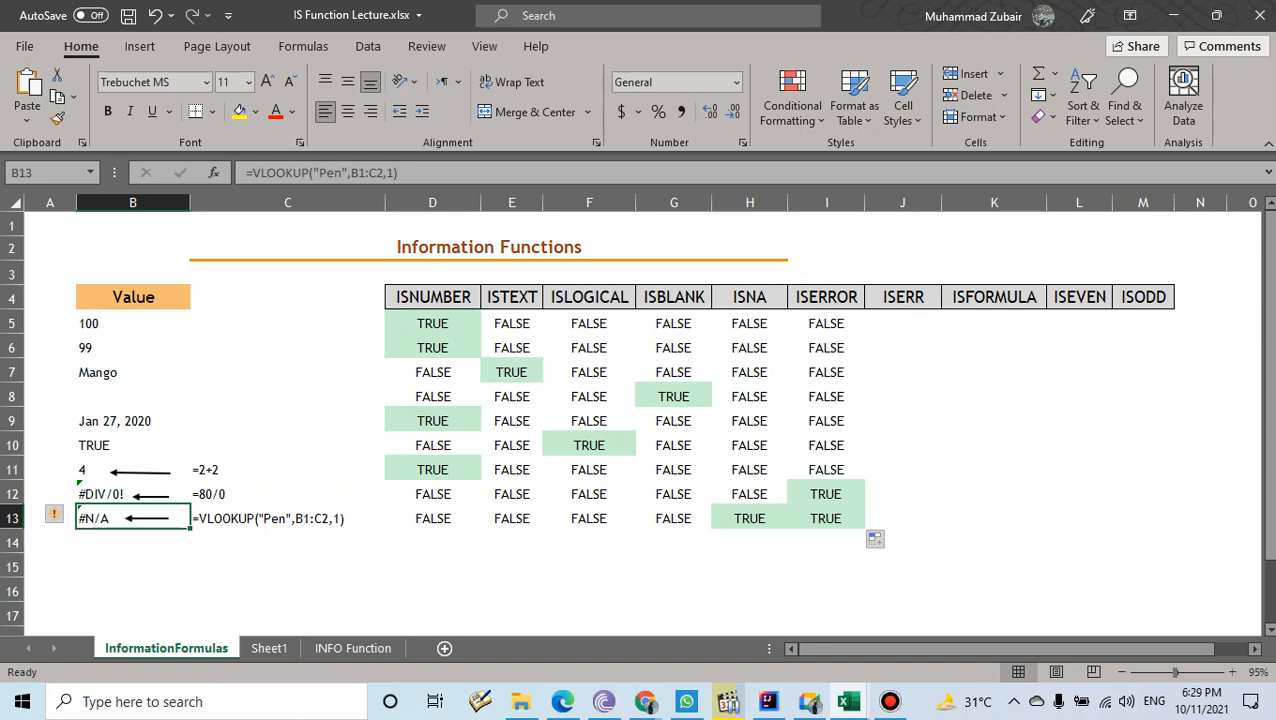
- Enter =ISERR(B5) in J5 and fill it down to J13
{"action": "left_click", "coordinate": [902, 323]}
{"action": "type", "text": "=iser"}
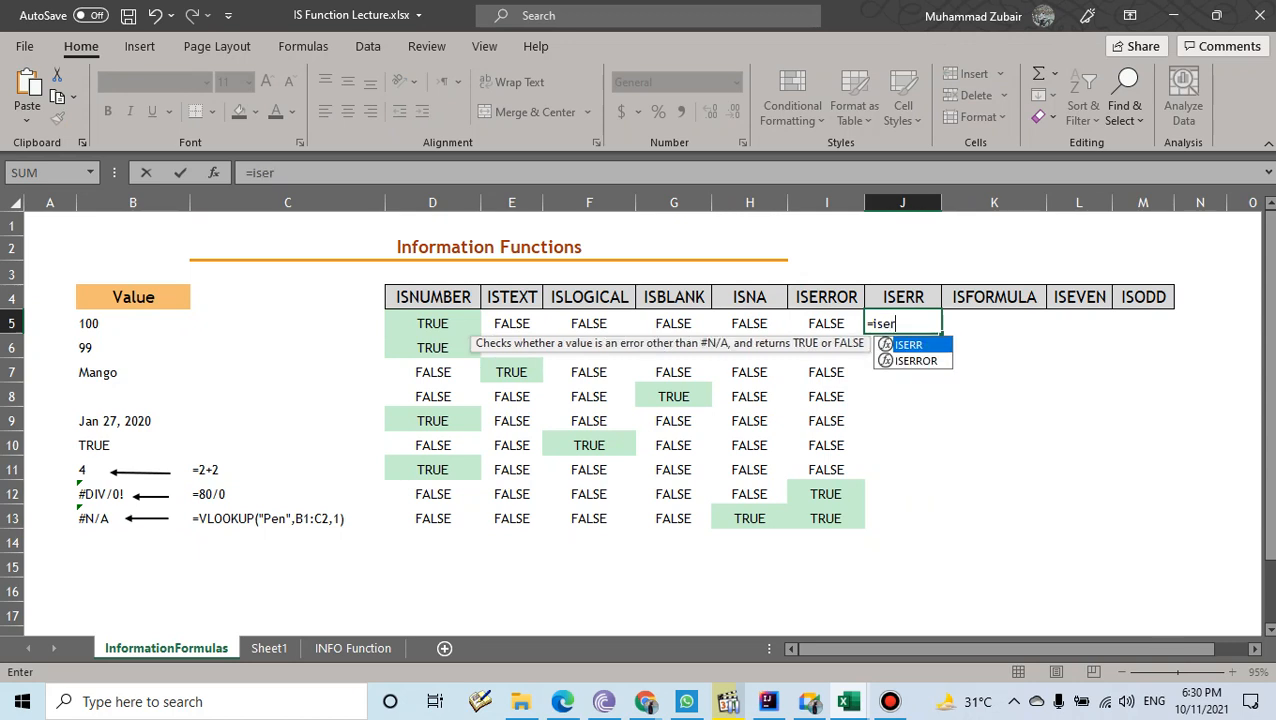
{"action": "key", "text": "Tab"}
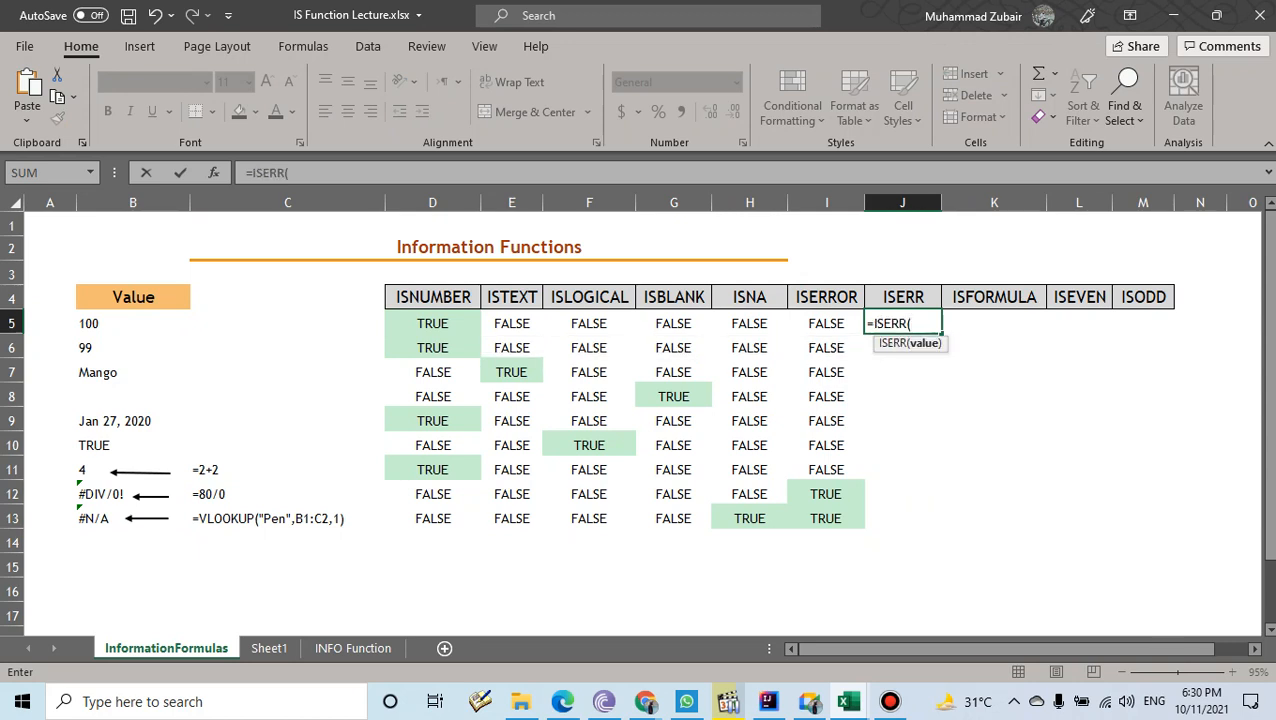
{"action": "left_click", "coordinate": [133, 323]}
{"action": "type", "text": ")"}
{"action": "key", "text": "Return"}
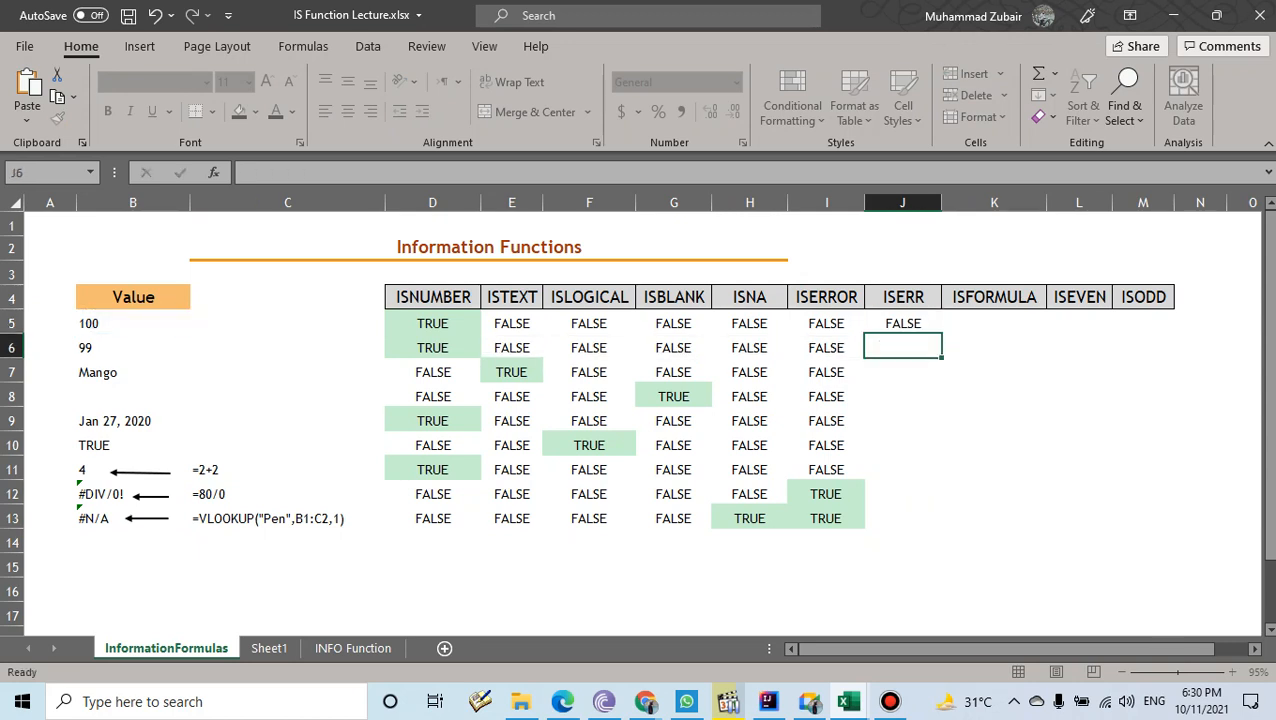
{"action": "left_click", "coordinate": [903, 323]}
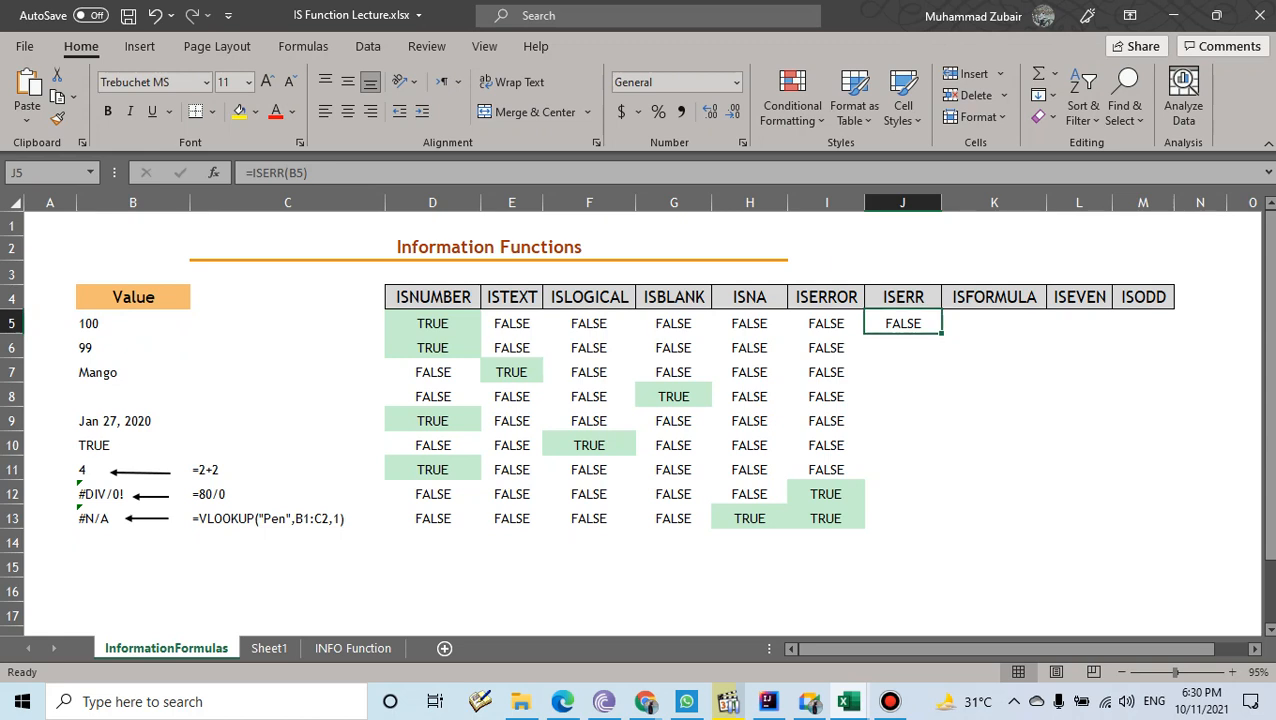
{"action": "left_click_drag", "start_coordinate": [941, 334], "coordinate": [110, 494]}
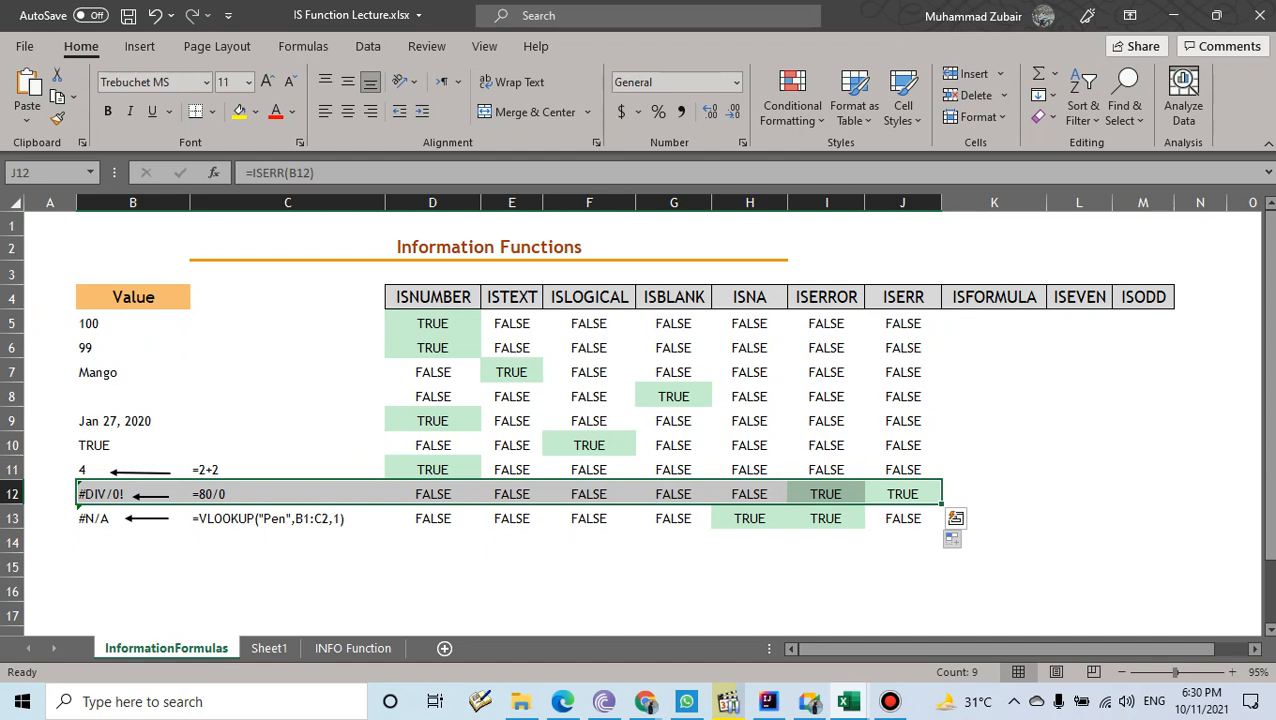
- Enter =ISFORMULA(B5) in K5 to check whether the value 100 is a formula
{"action": "left_click", "coordinate": [994, 323]}
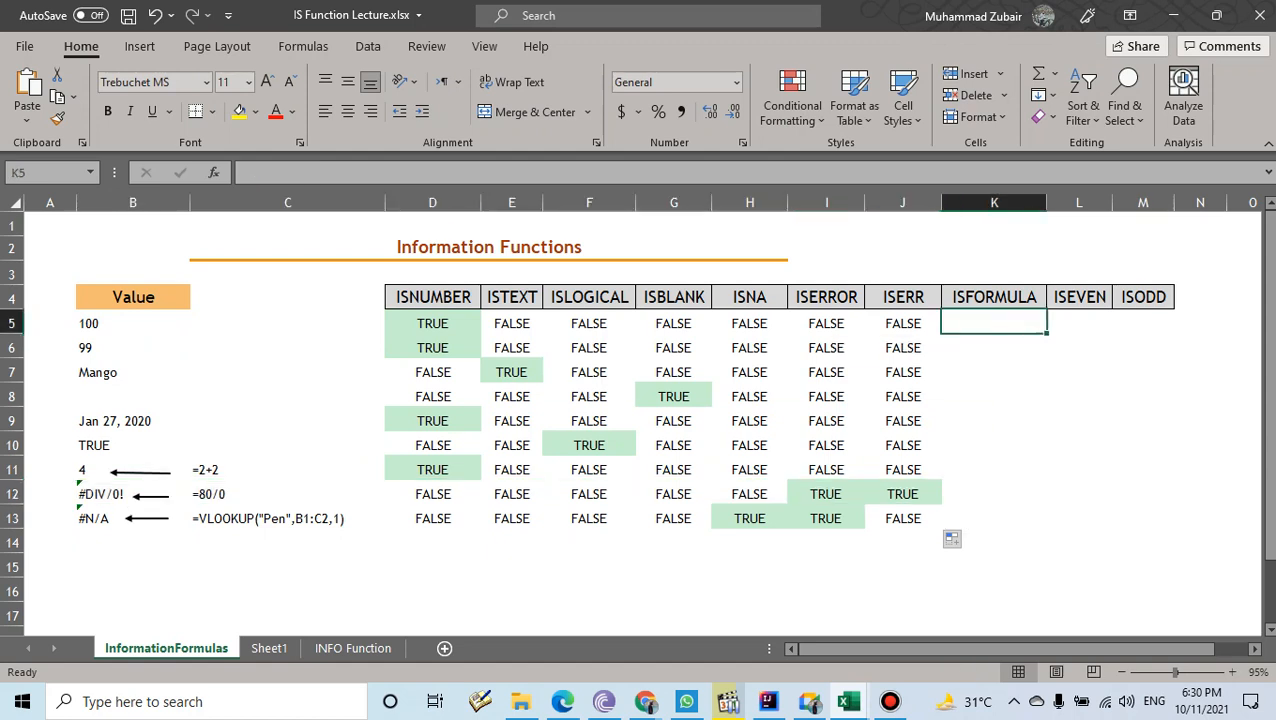
{"action": "type", "text": "=isfo"}
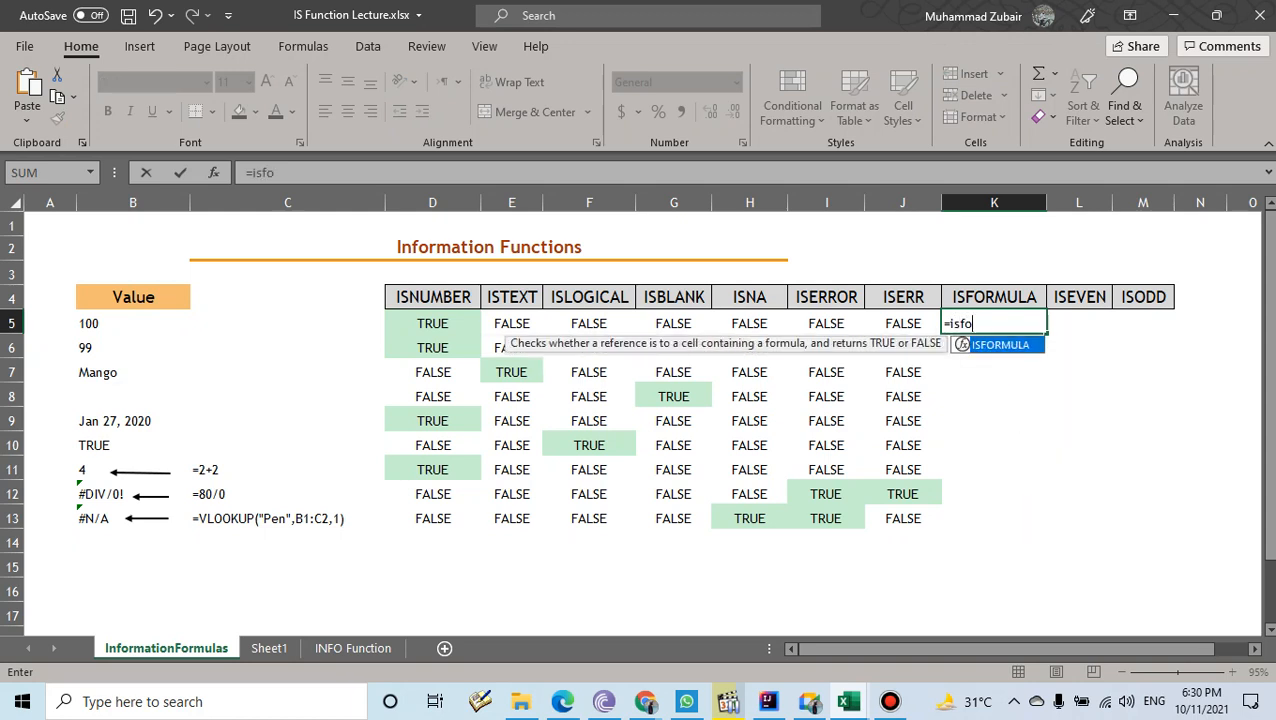
{"action": "key", "text": "Tab"}
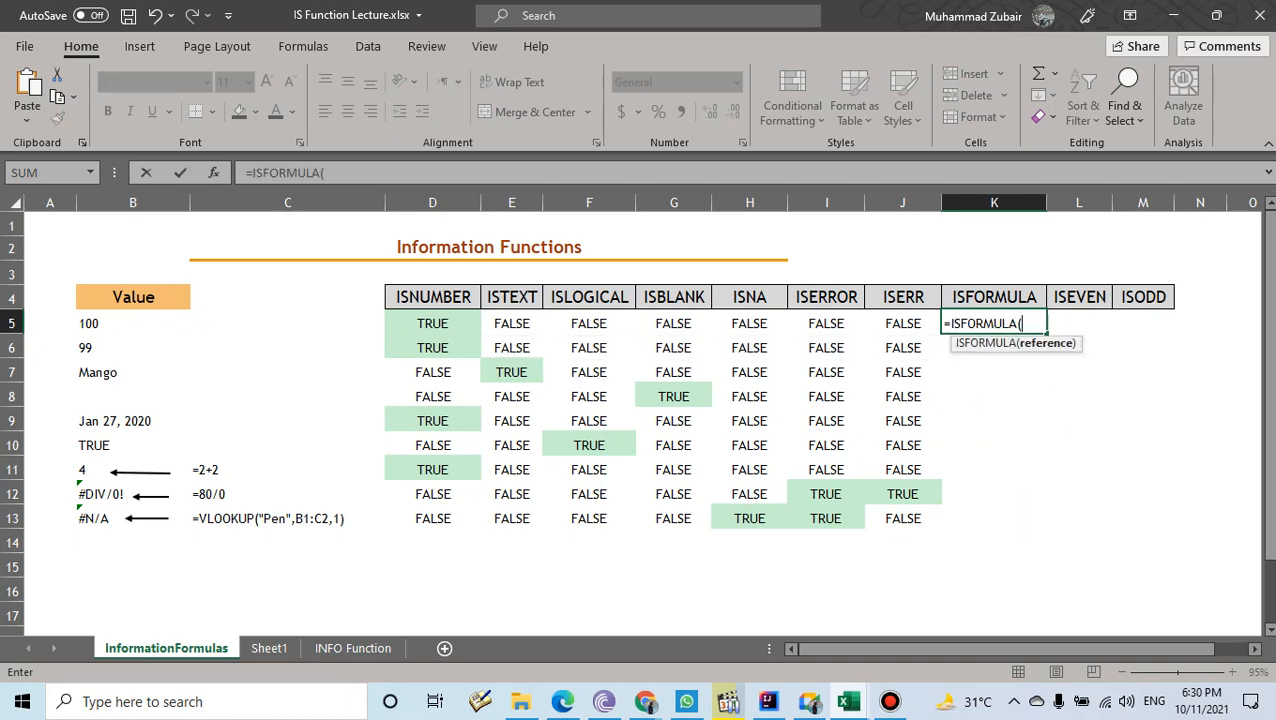
{"action": "left_click", "coordinate": [133, 323]}
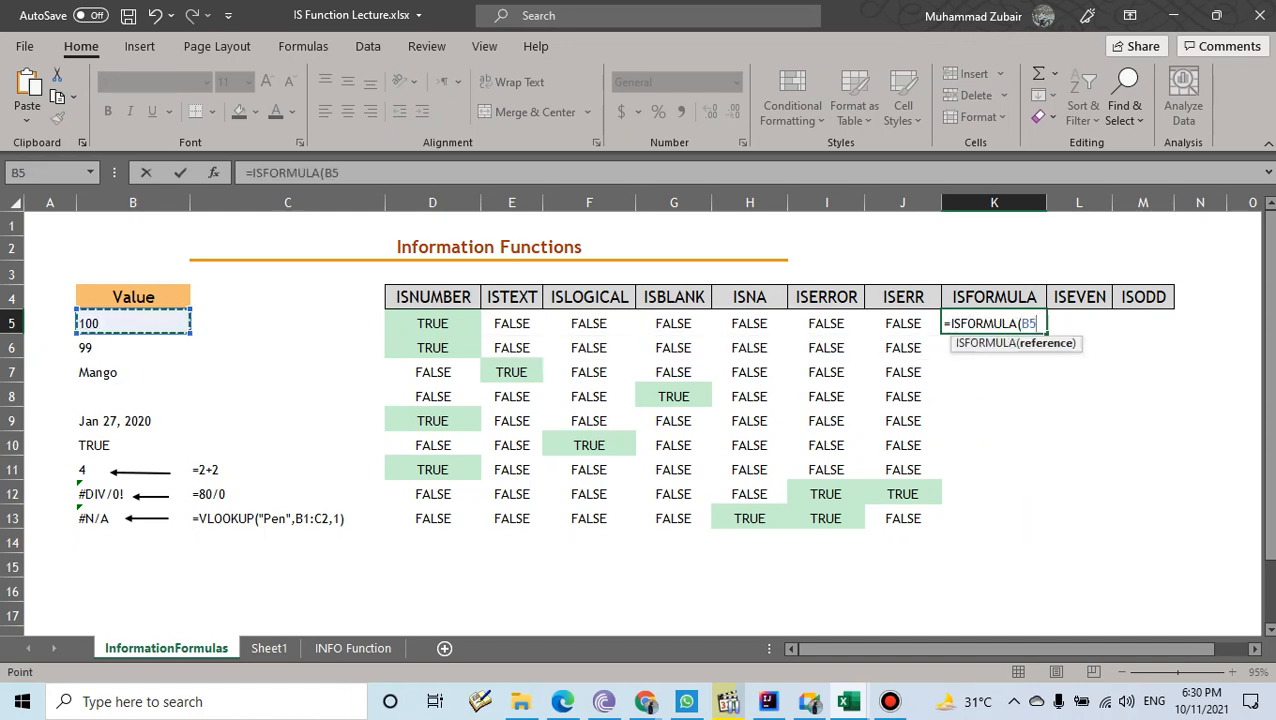
{"action": "type", "text": ")"}
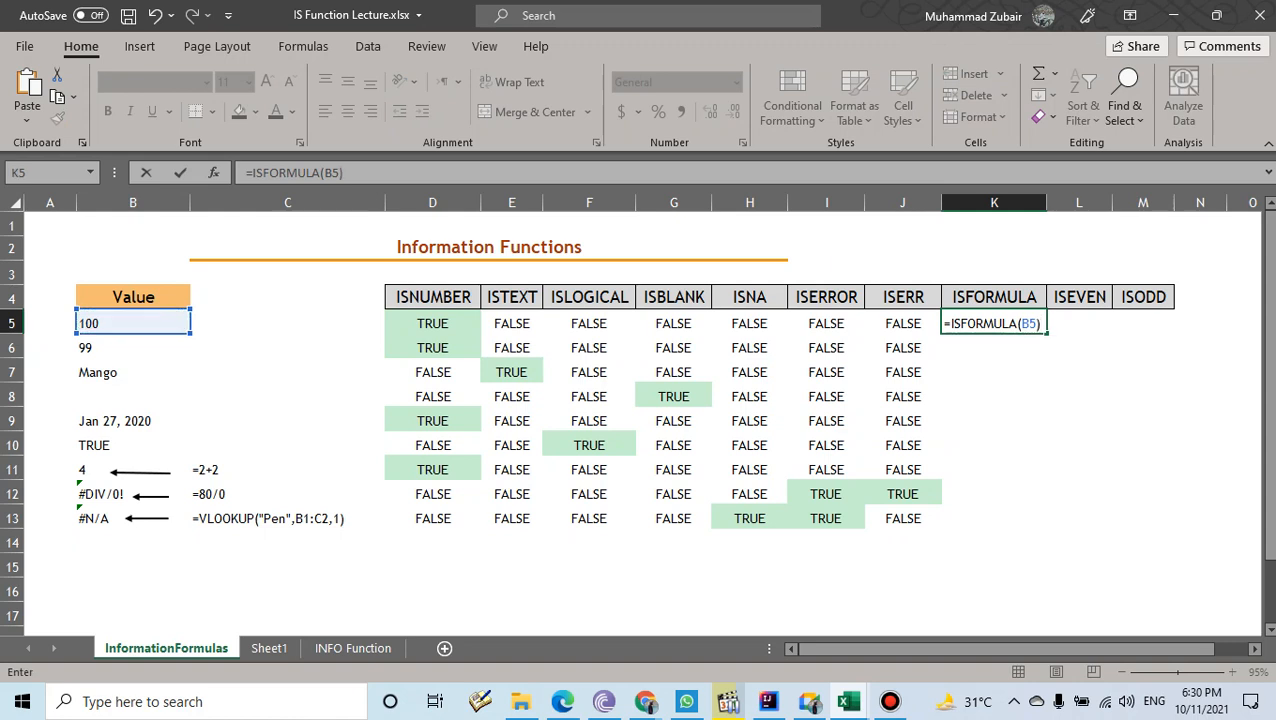
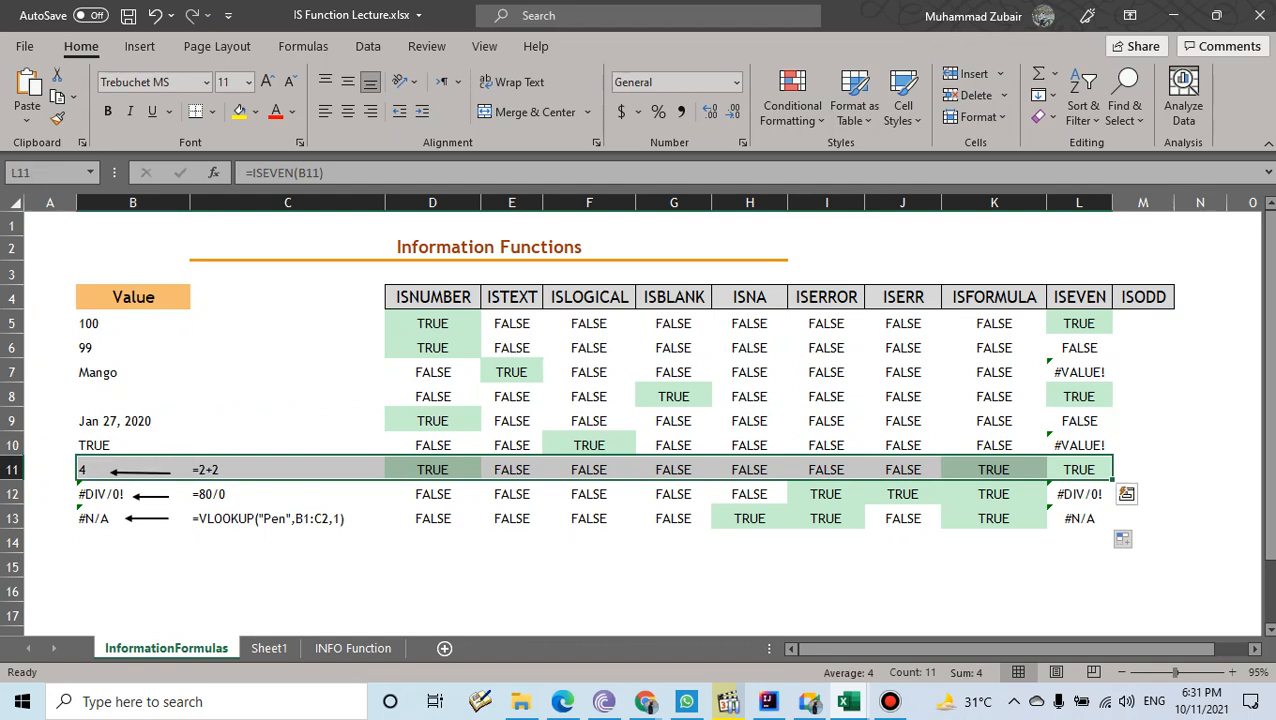
- Enter =ISODD(B5) in cell M5
{"action": "left_click", "coordinate": [1143, 323]}
{"action": "type", "text": "="}
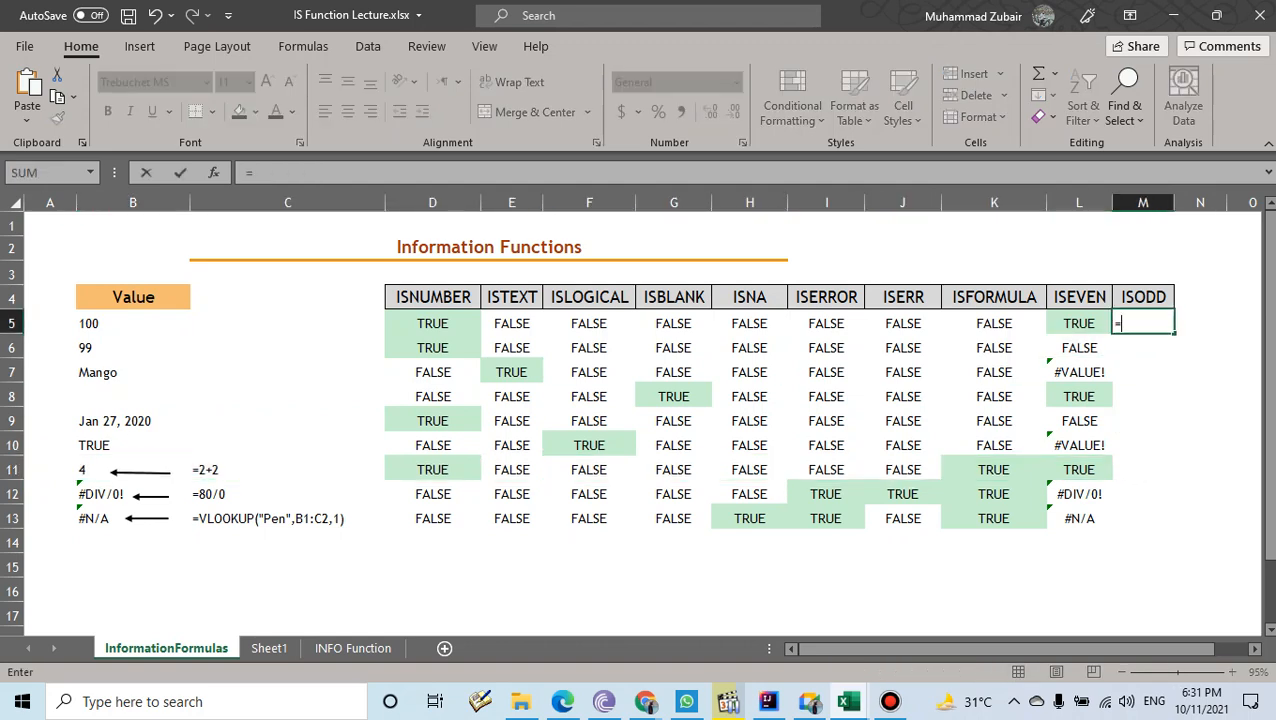
{"action": "type", "text": "iso"}
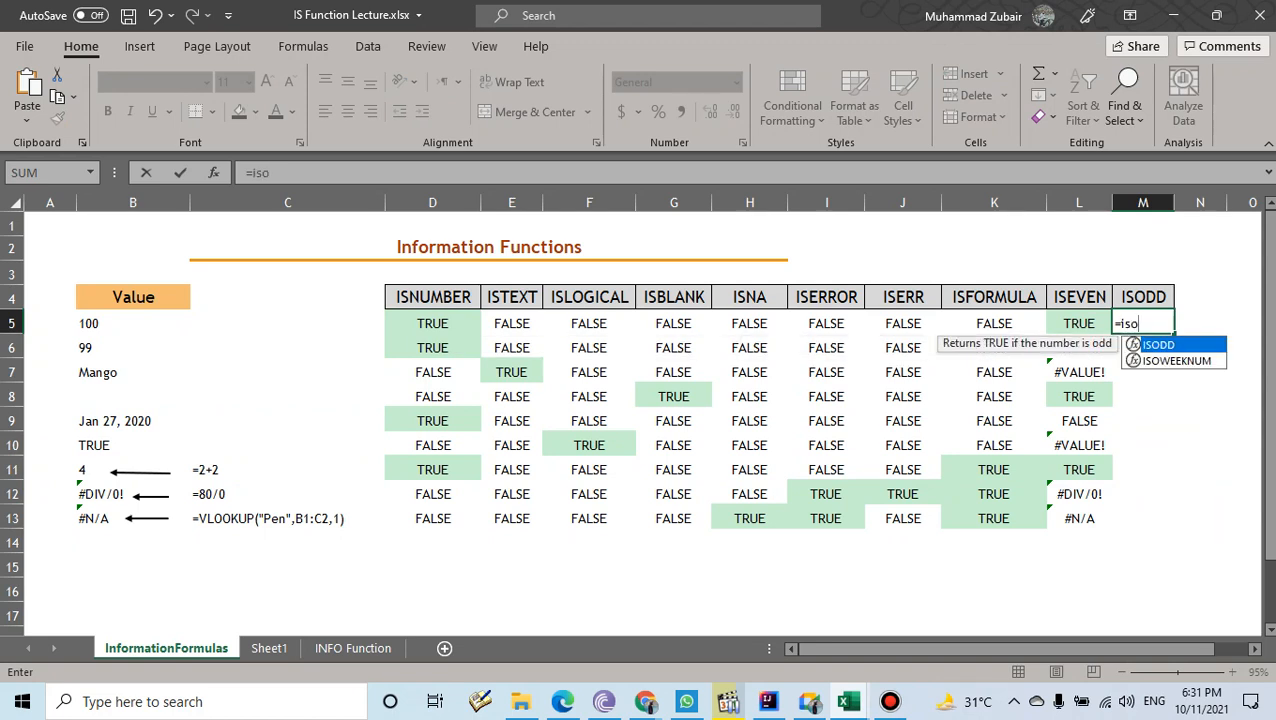
{"action": "key", "text": "Tab"}
{"action": "left_click", "coordinate": [132, 323]}
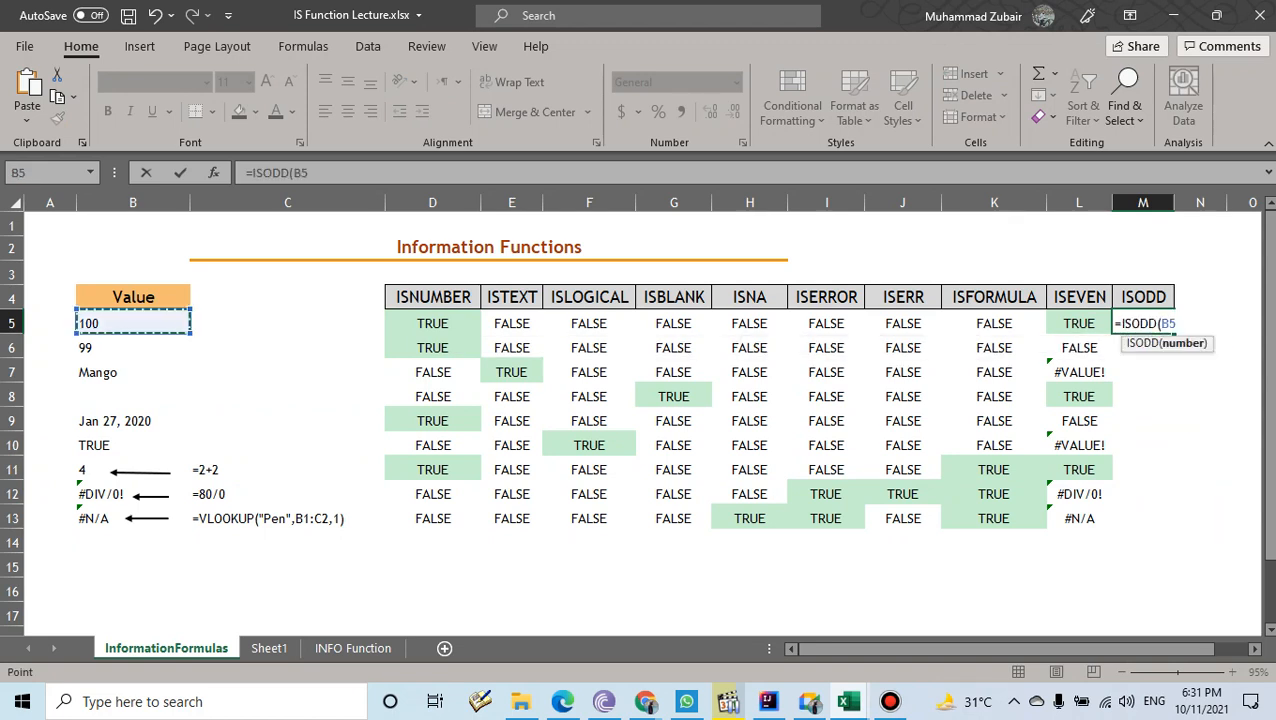
{"action": "type", "text": ")"}
{"action": "key", "text": "Return"}
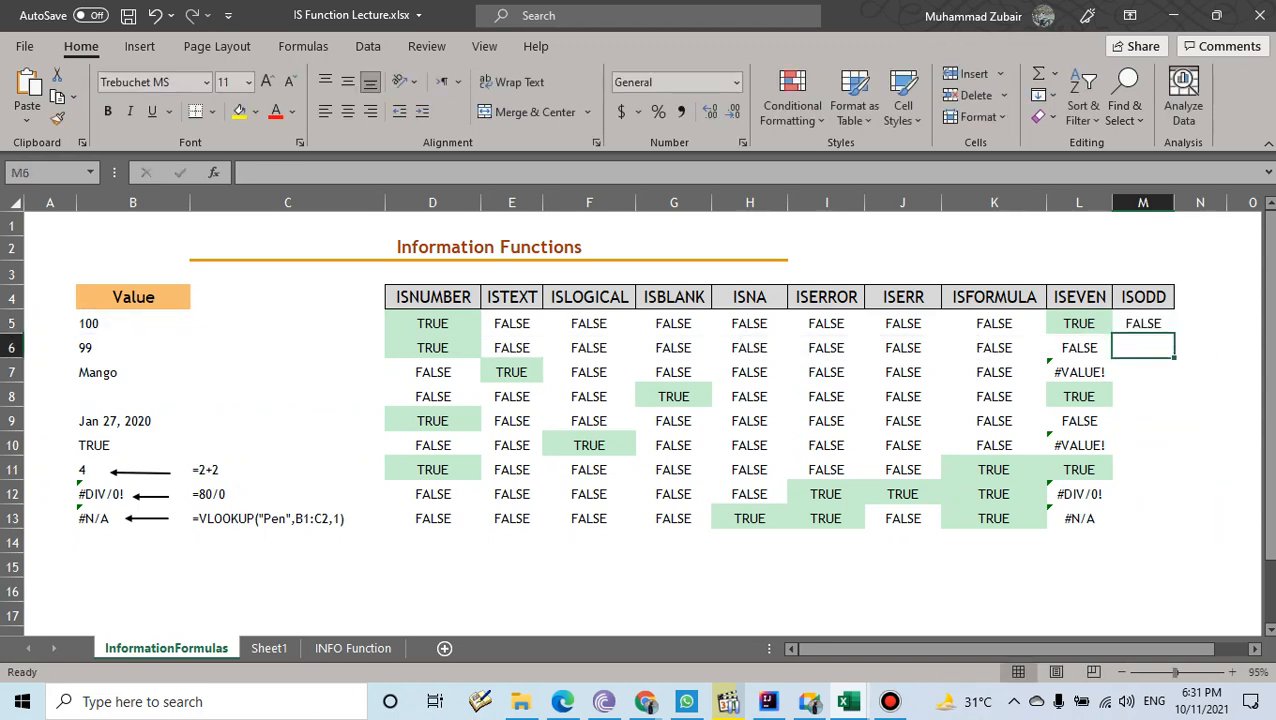
- Fill the ISODD formula down to M13 and highlight the Jan 27, 2020 row's results
{"action": "left_click", "coordinate": [1143, 323]}
{"action": "left_click_drag", "start_coordinate": [1175, 332], "coordinate": [1175, 528]}
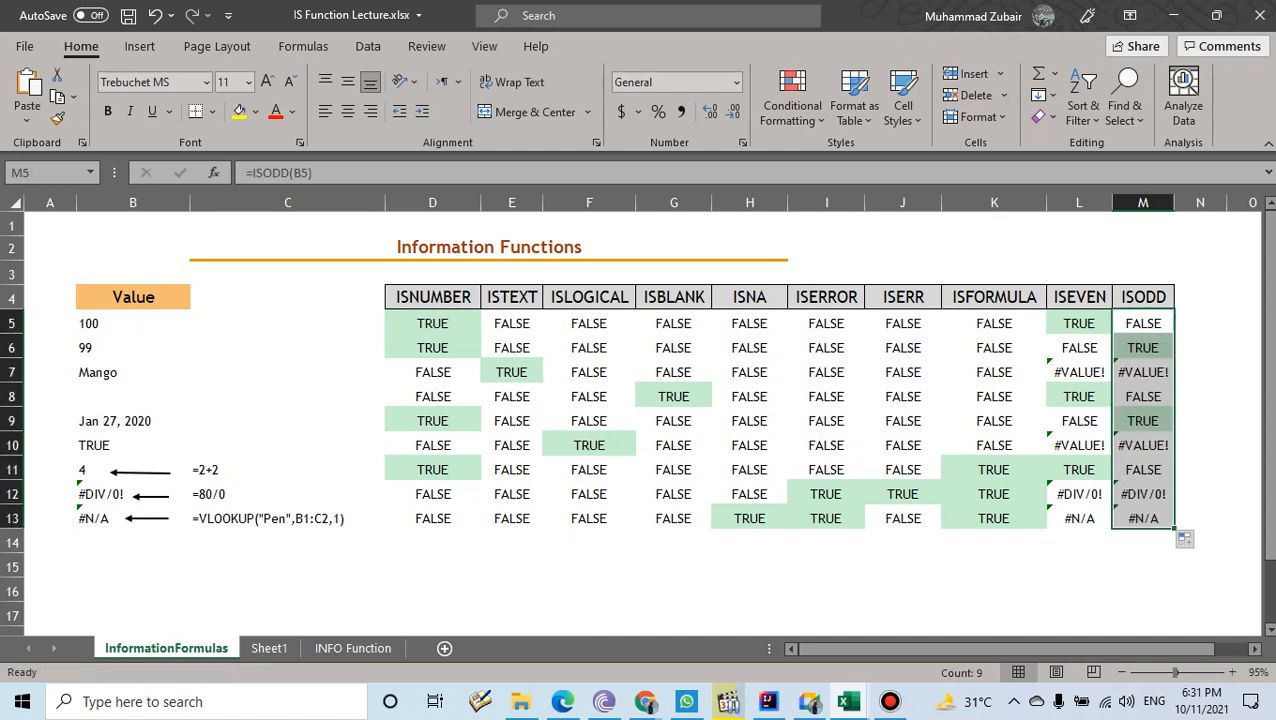
{"action": "left_click_drag", "start_coordinate": [1143, 420], "coordinate": [132, 420]}
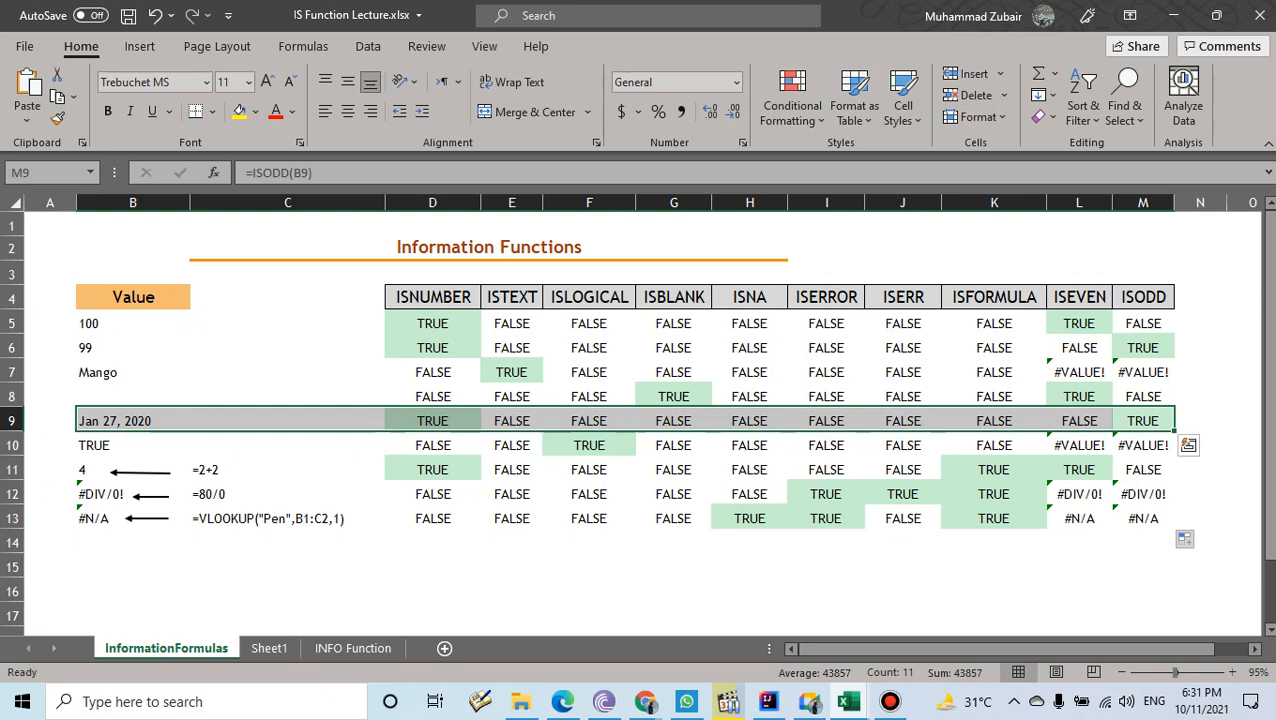
{"action": "left_click_drag", "start_coordinate": [400, 248], "coordinate": [394, 271]}
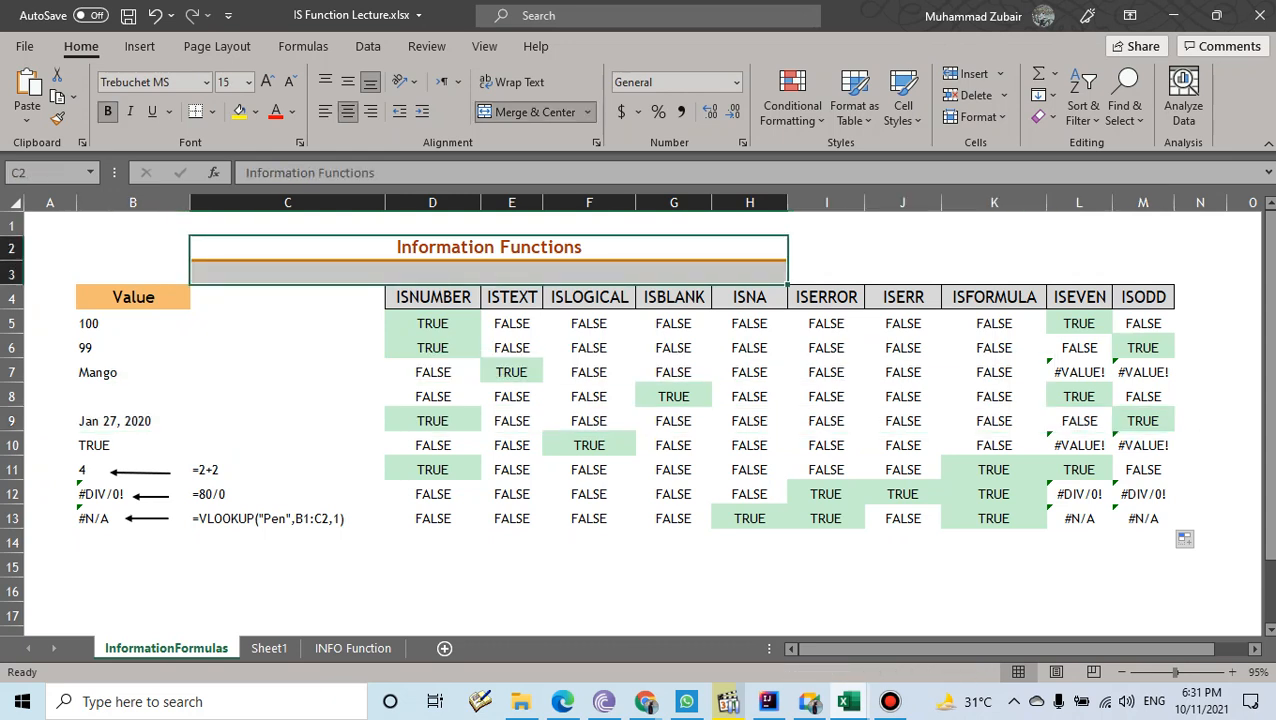
- Browse the Information functions under Formulas > More Functions, then close the list
{"action": "left_click", "coordinate": [303, 46]}
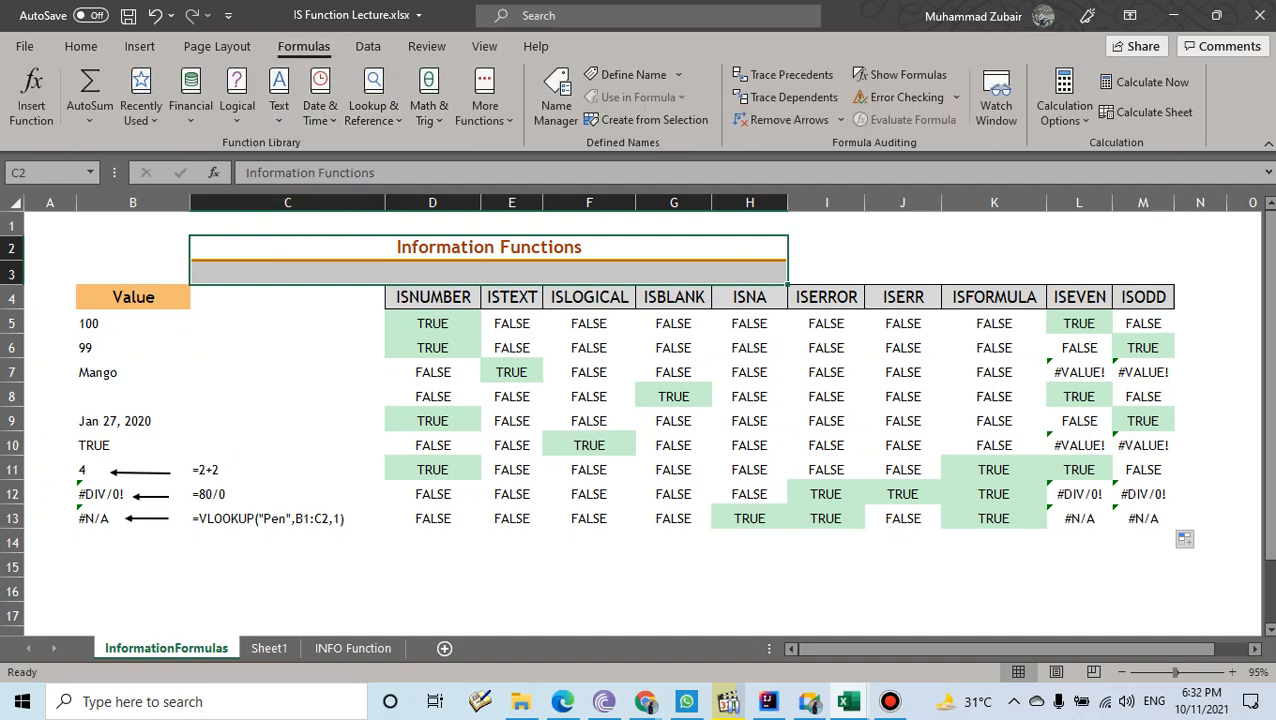
{"action": "left_click", "coordinate": [485, 100]}
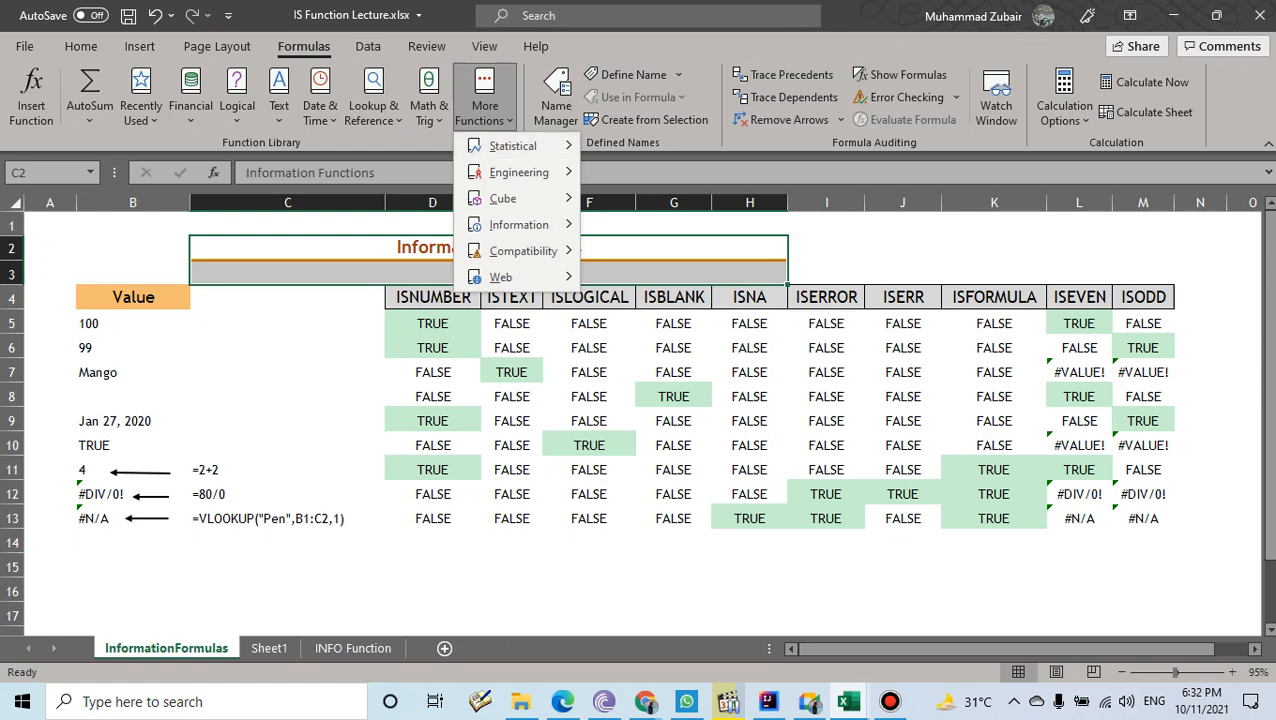
{"action": "mouse_move", "coordinate": [519, 224]}
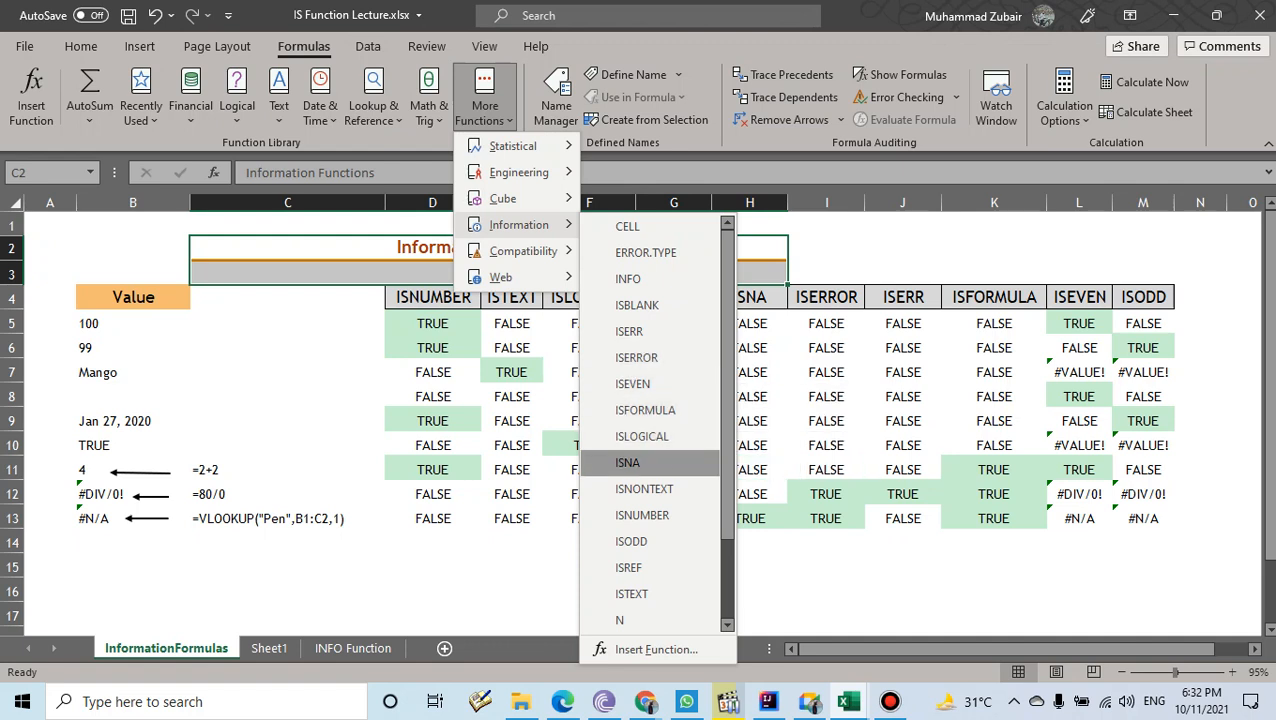
{"action": "scroll", "coordinate": [650, 590], "scroll_direction": "down", "scroll_amount": 4}
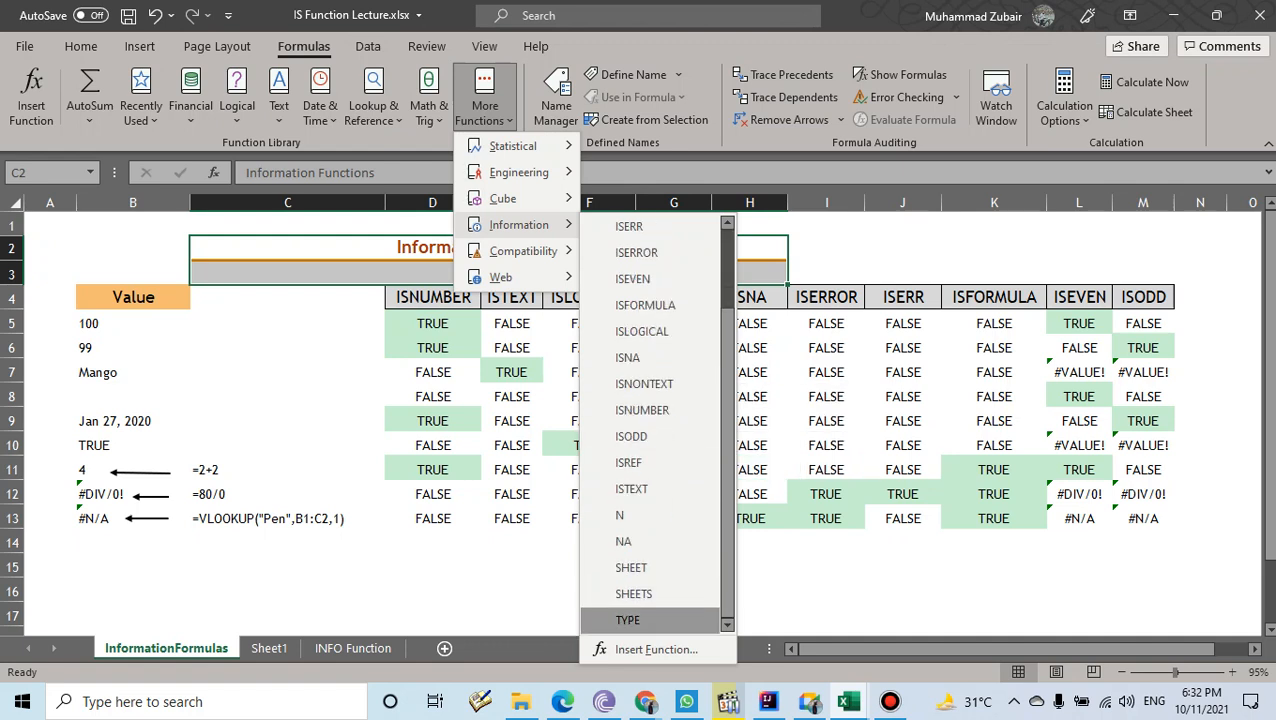
{"action": "scroll", "coordinate": [650, 590], "scroll_direction": "up", "scroll_amount": 4}
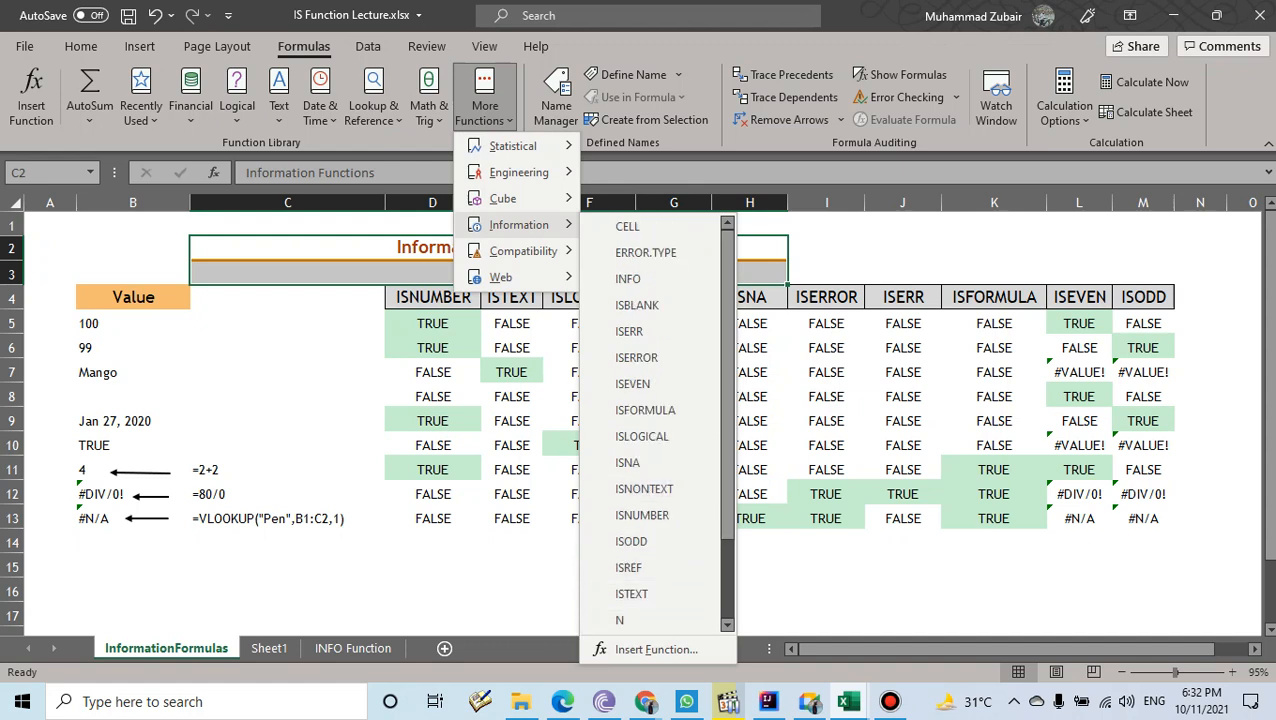
{"action": "key", "text": "Escape"}
{"action": "key", "text": "Escape"}
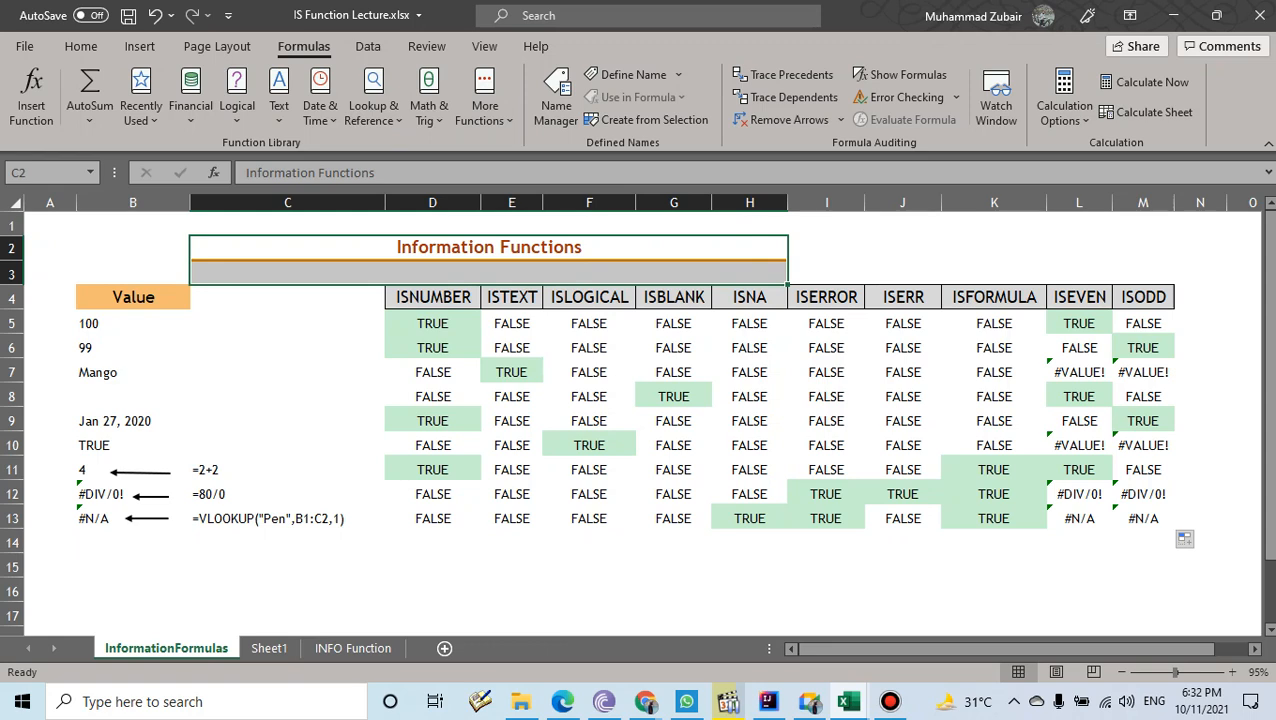
- Close the IS Function Lecture workbook without saving and minimize text.csv
{"action": "left_click", "coordinate": [1259, 15]}
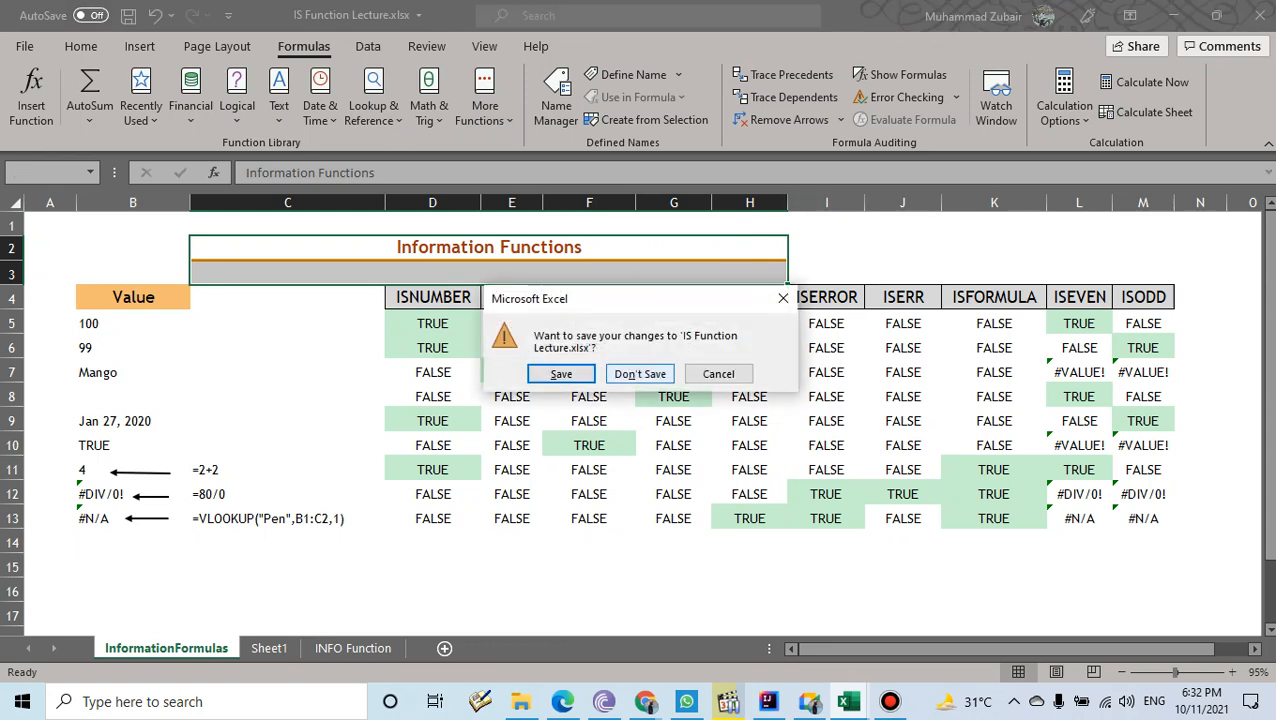
{"action": "left_click", "coordinate": [640, 373]}
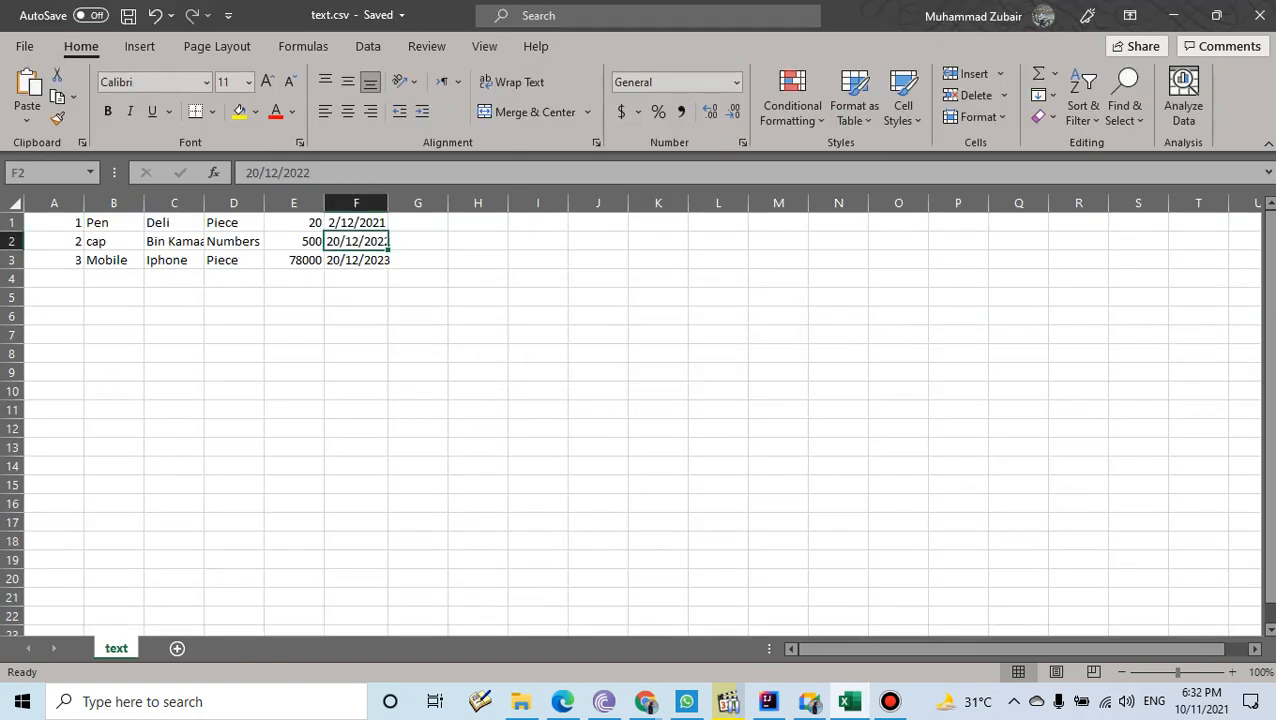
{"action": "left_click", "coordinate": [1173, 15]}
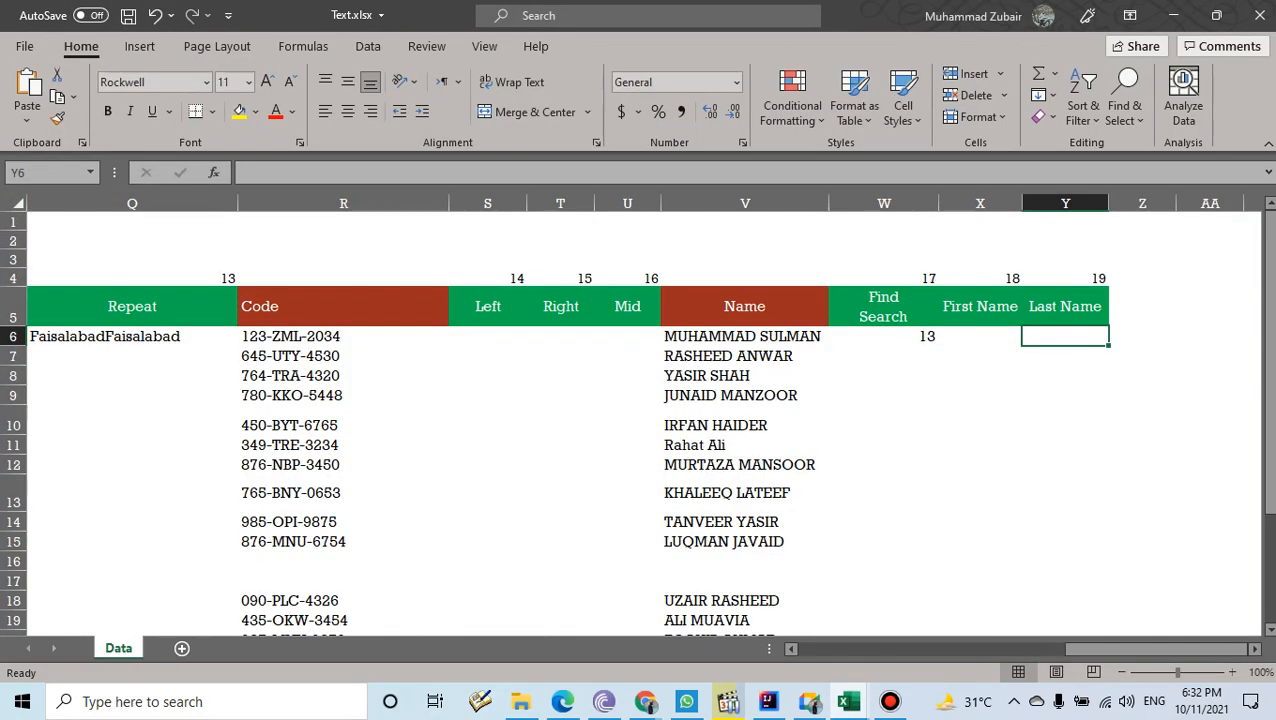
- Clear the Find Search result and the Replace and Repeat results in Text.xlsx
{"action": "left_click_drag", "start_coordinate": [980, 420], "coordinate": [890, 336]}
{"action": "key", "text": "Delete"}
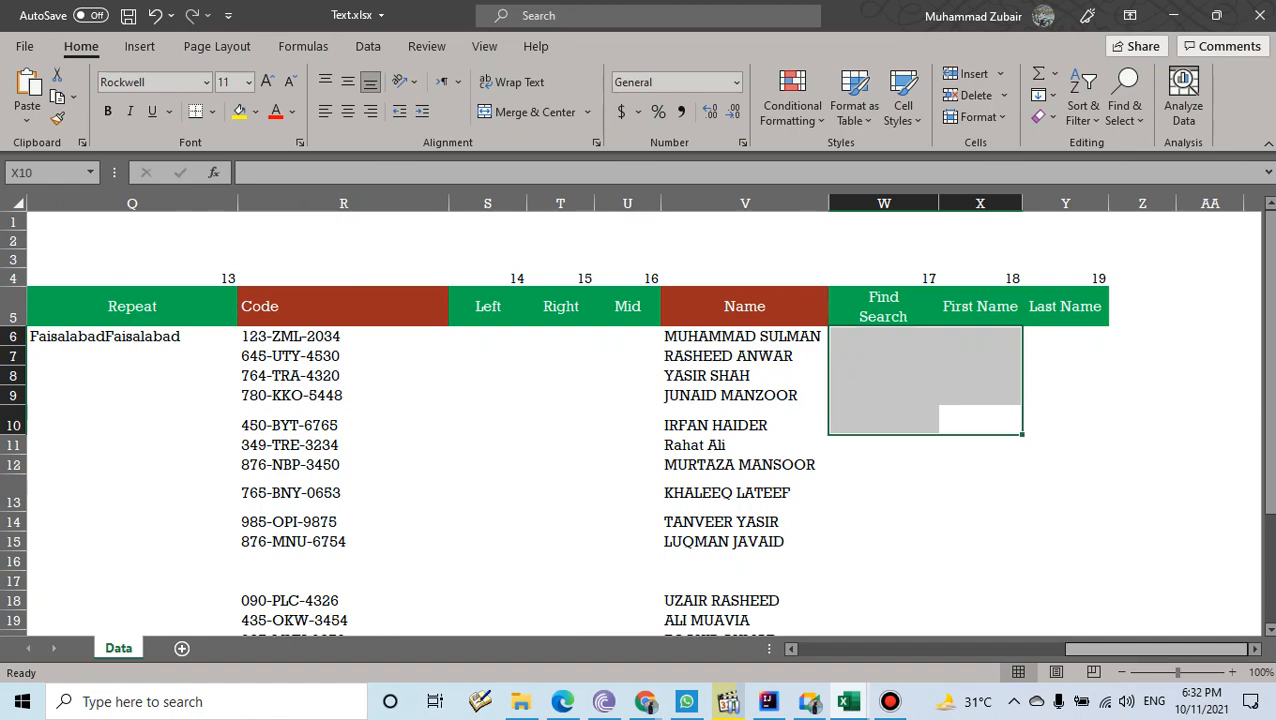
{"action": "left_click_drag", "start_coordinate": [1140, 649], "coordinate": [1029, 649]}
{"action": "left_click_drag", "start_coordinate": [1110, 421], "coordinate": [900, 357]}
{"action": "left_click_drag", "start_coordinate": [900, 493], "coordinate": [1110, 337]}
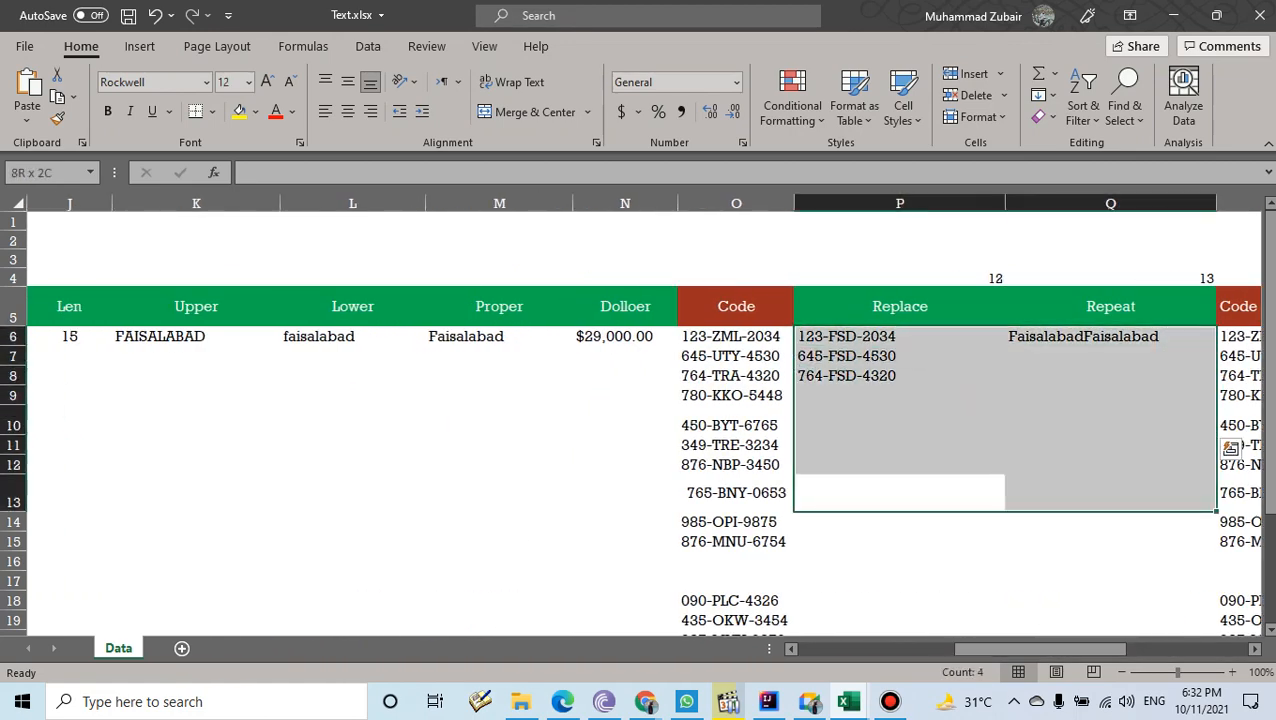
{"action": "key", "text": "Delete"}
- Clear the Len through Dollar result cells
{"action": "left_click_drag", "start_coordinate": [625, 425], "coordinate": [380, 336]}
{"action": "key", "text": "Delete"}
{"action": "left_click_drag", "start_coordinate": [1000, 649], "coordinate": [890, 649]}
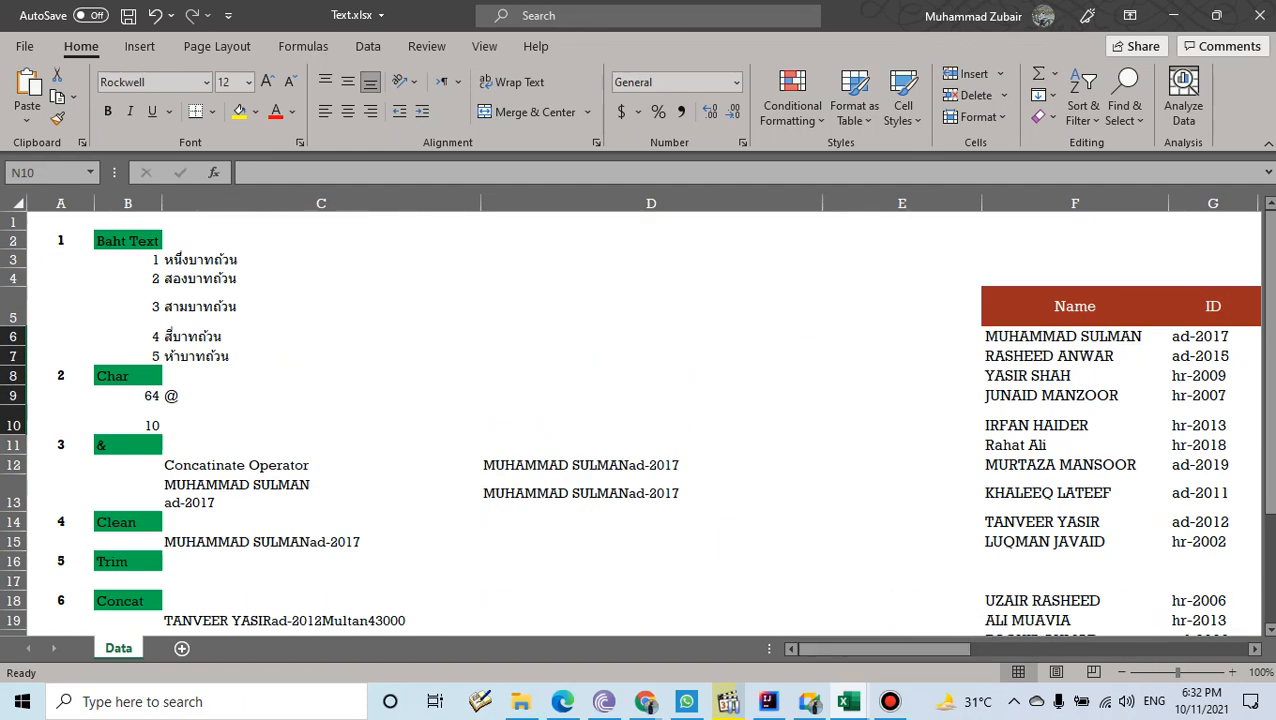
- Clear the Thai baht text results in column C
{"action": "left_click_drag", "start_coordinate": [321, 241], "coordinate": [321, 357]}
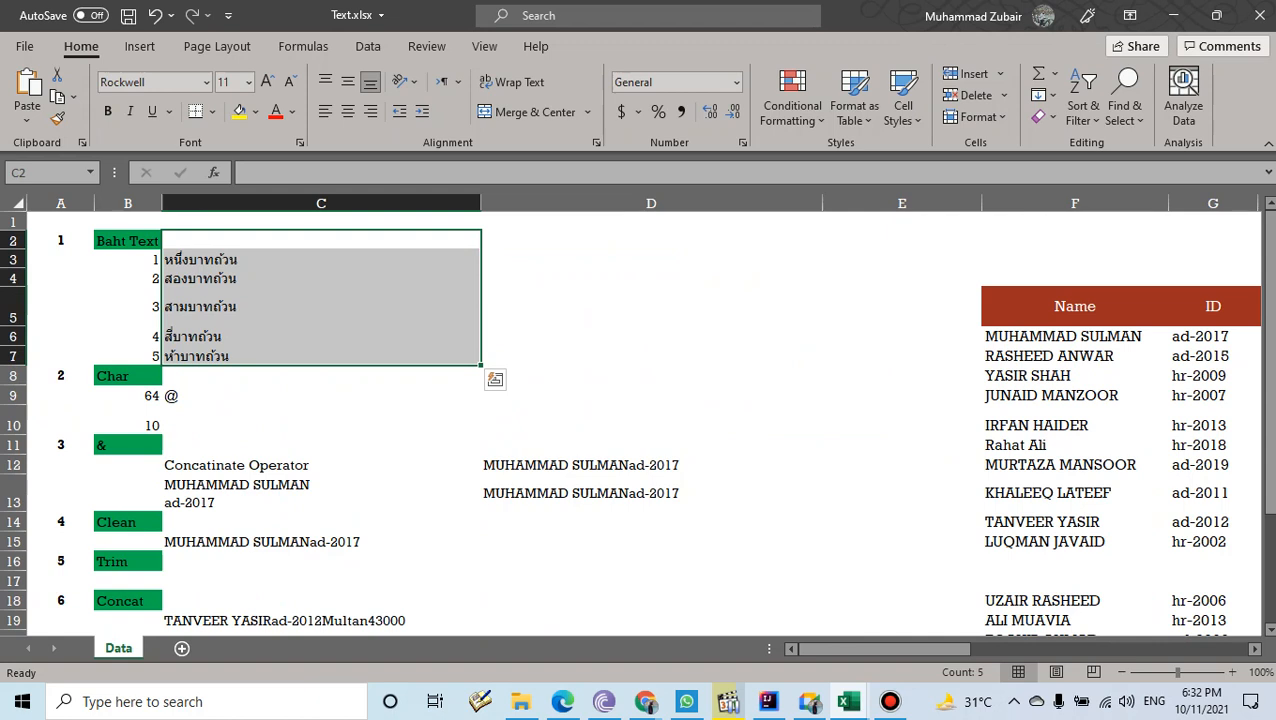
{"action": "key", "text": "Delete"}
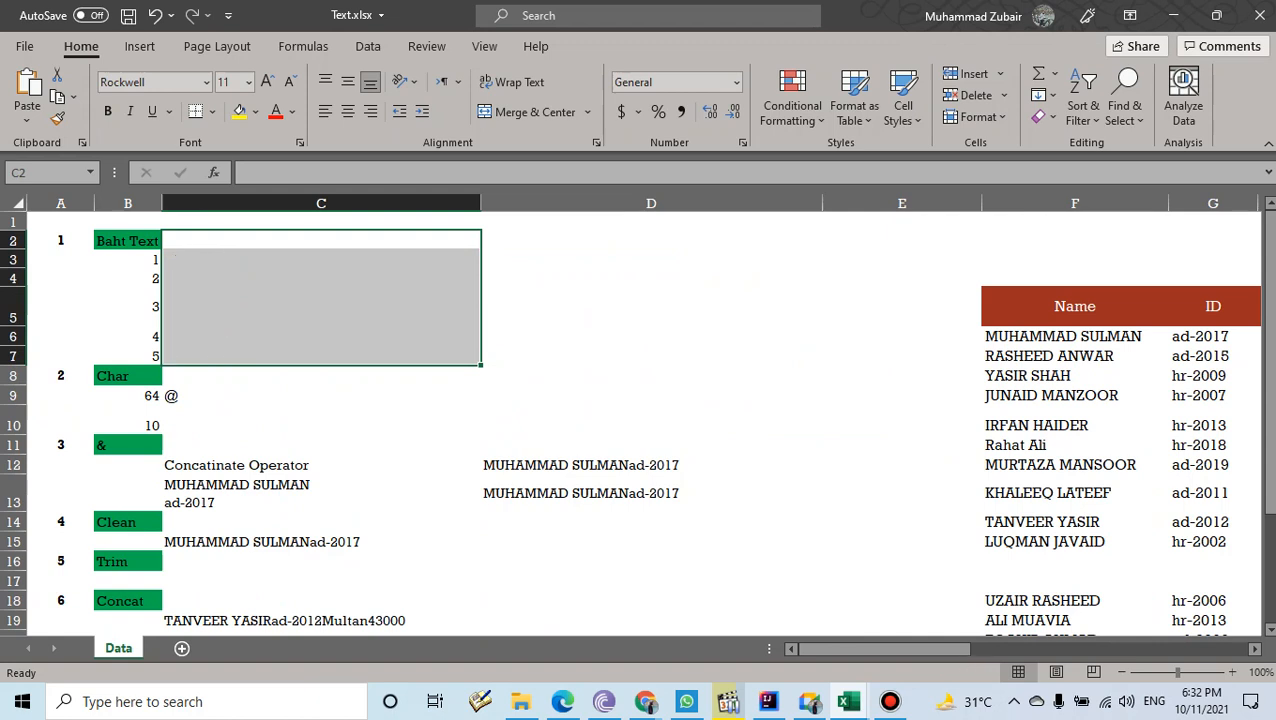
{"action": "left_click", "coordinate": [321, 259]}
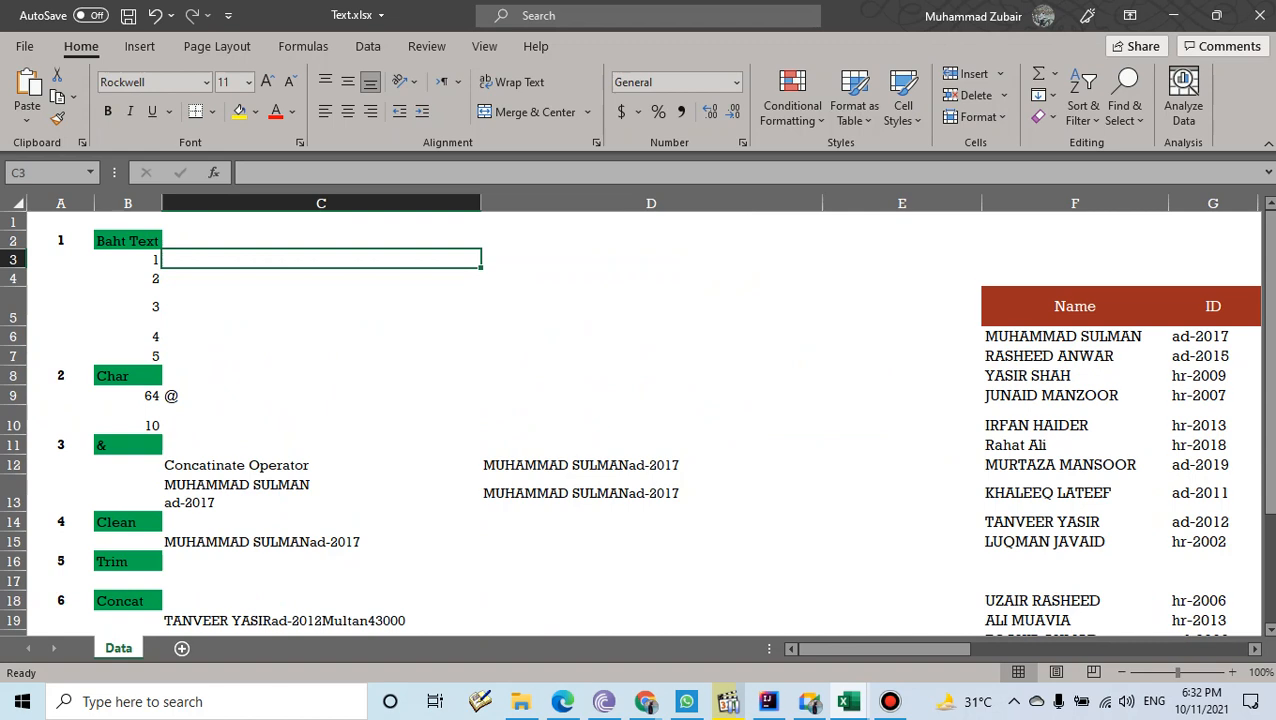
- Center the numbers 1–5 in B3:B7 horizontally and vertically
{"action": "left_click_drag", "start_coordinate": [128, 259], "coordinate": [130, 356]}
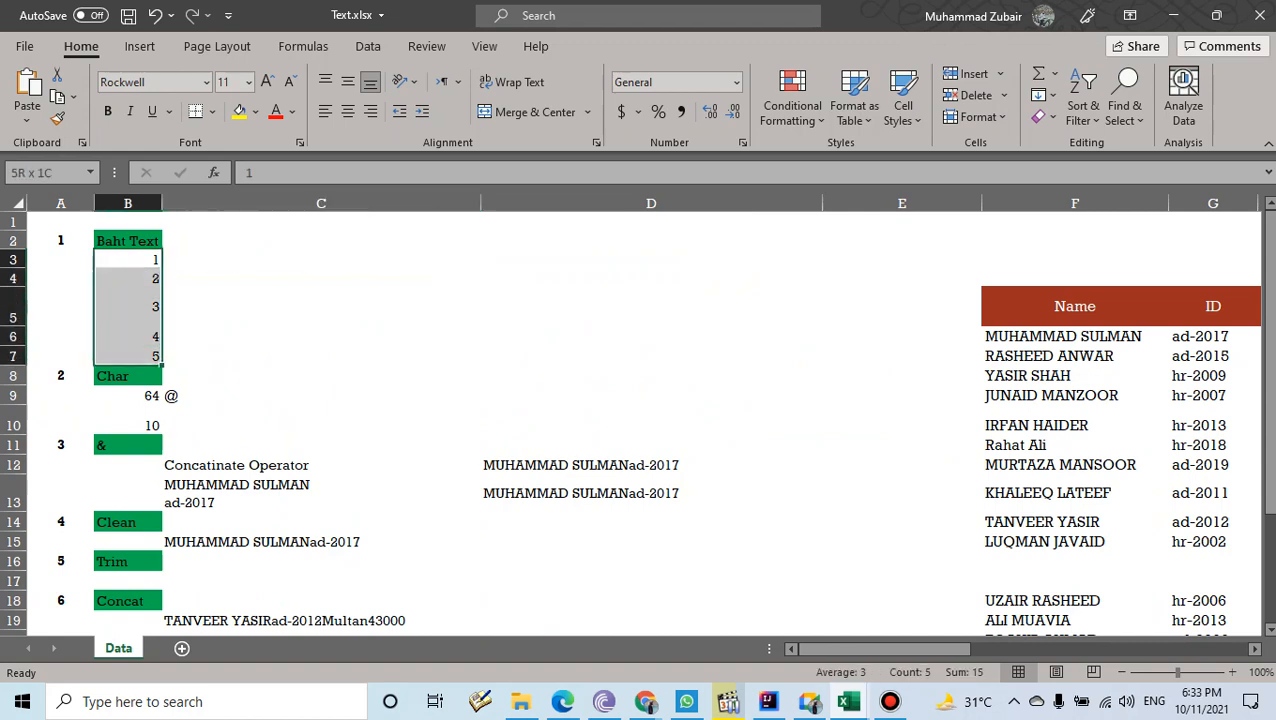
{"action": "left_click", "coordinate": [348, 112]}
{"action": "left_click", "coordinate": [348, 82]}
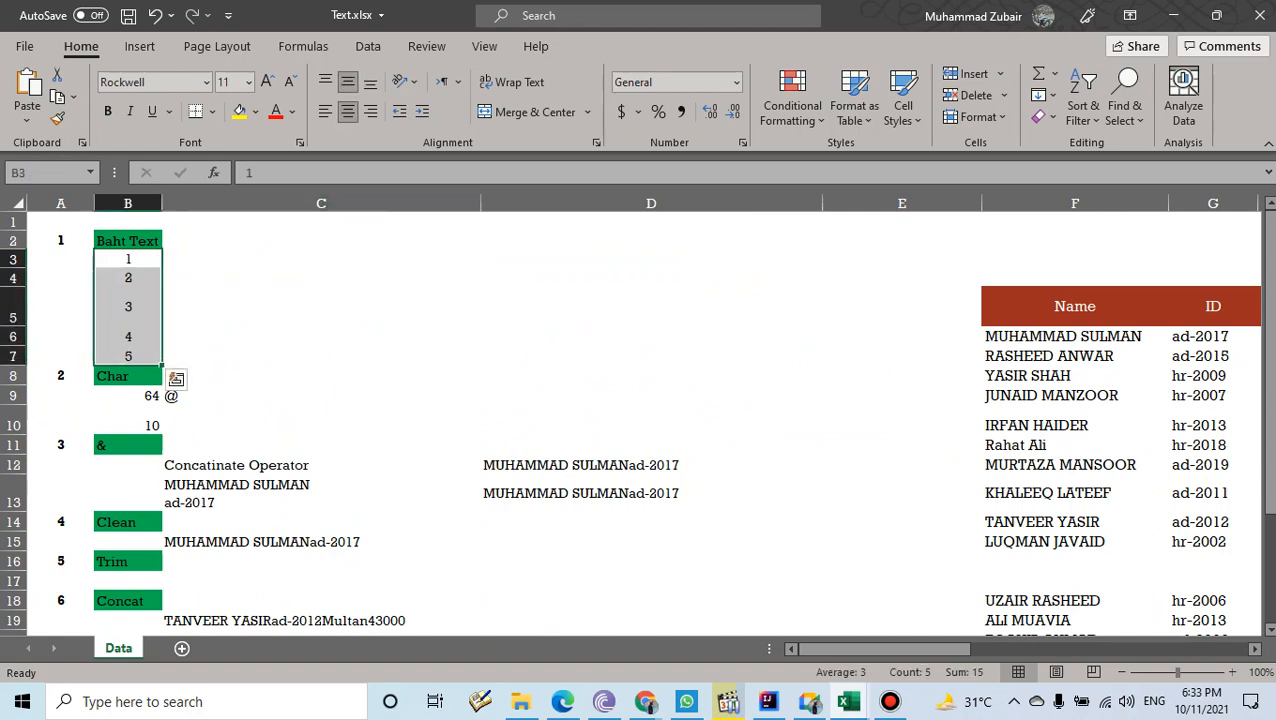
{"action": "left_click", "coordinate": [321, 259]}
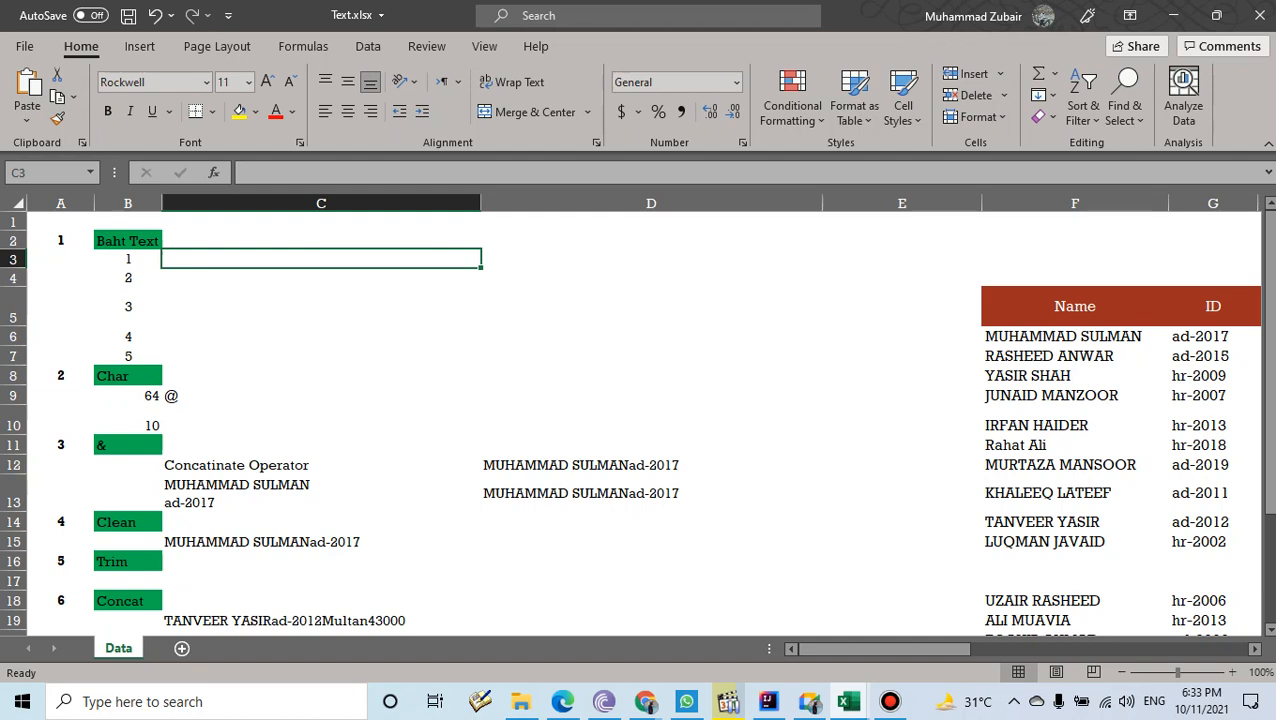
- Enter =BAHTTEXT(B3) in C3 and fill it down to C7
{"action": "type", "text": "=b"}
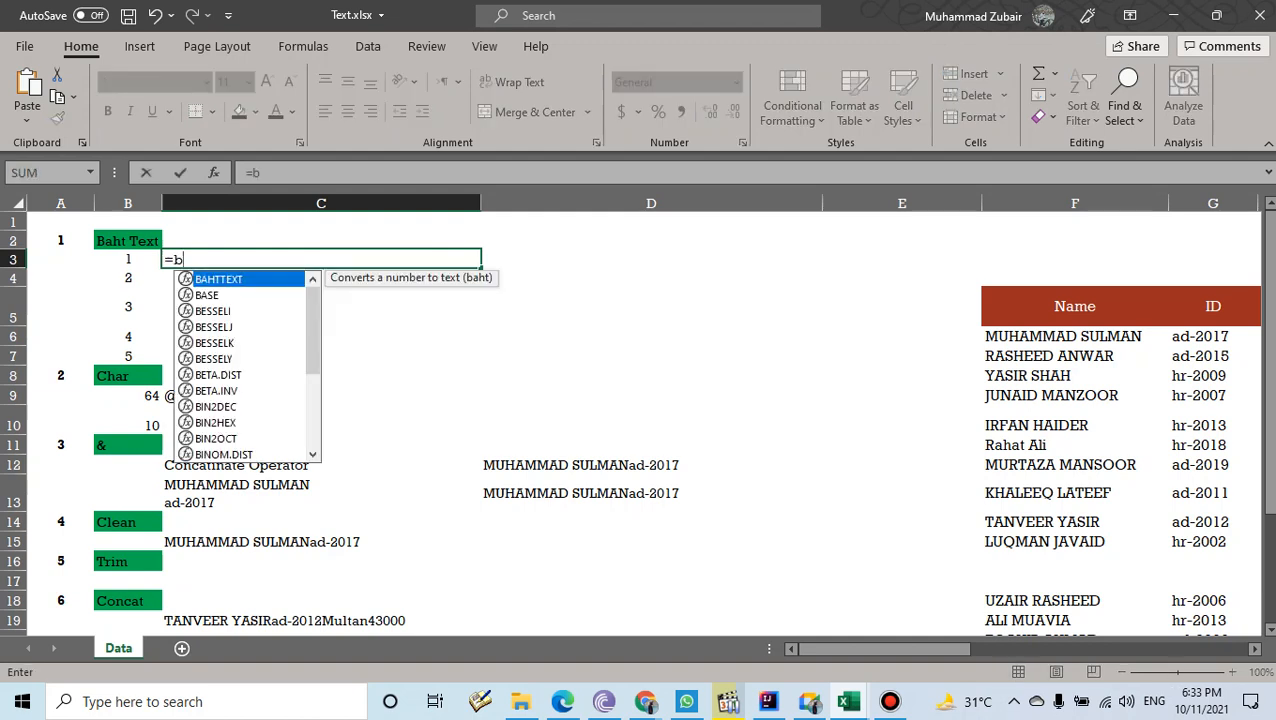
{"action": "type", "text": "ah"}
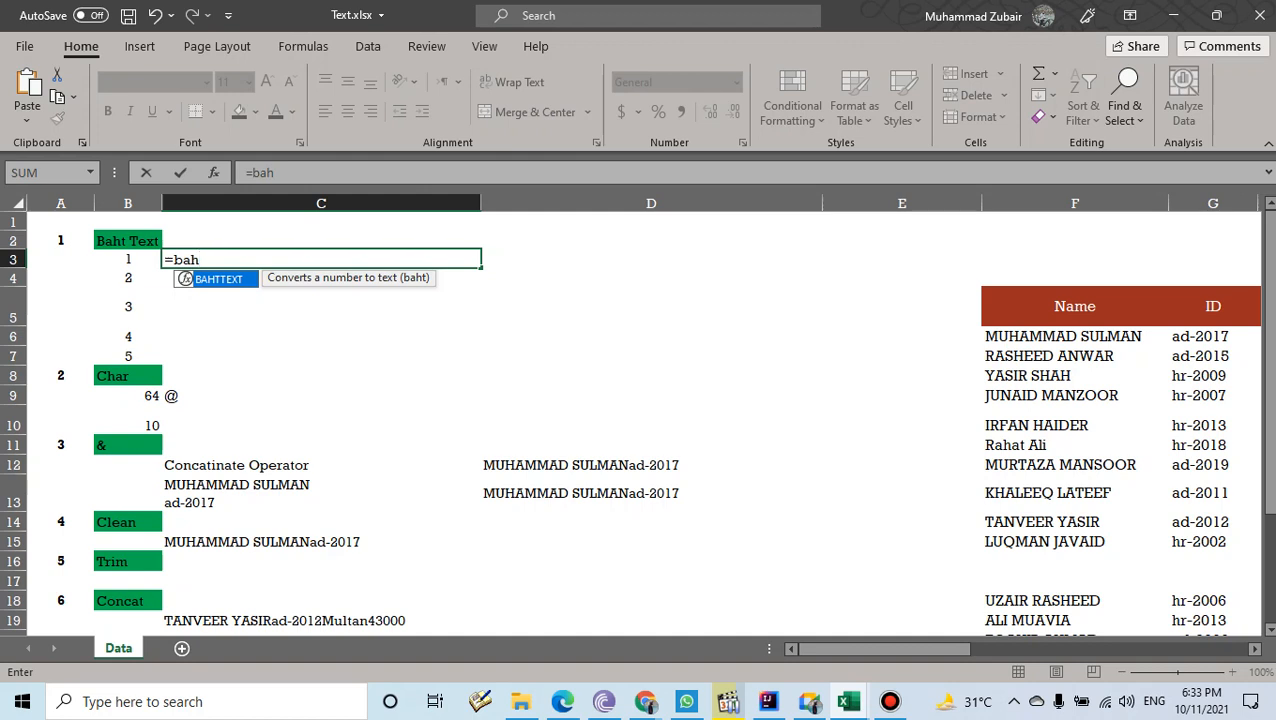
{"action": "type", "text": "t"}
{"action": "key", "text": "Tab"}
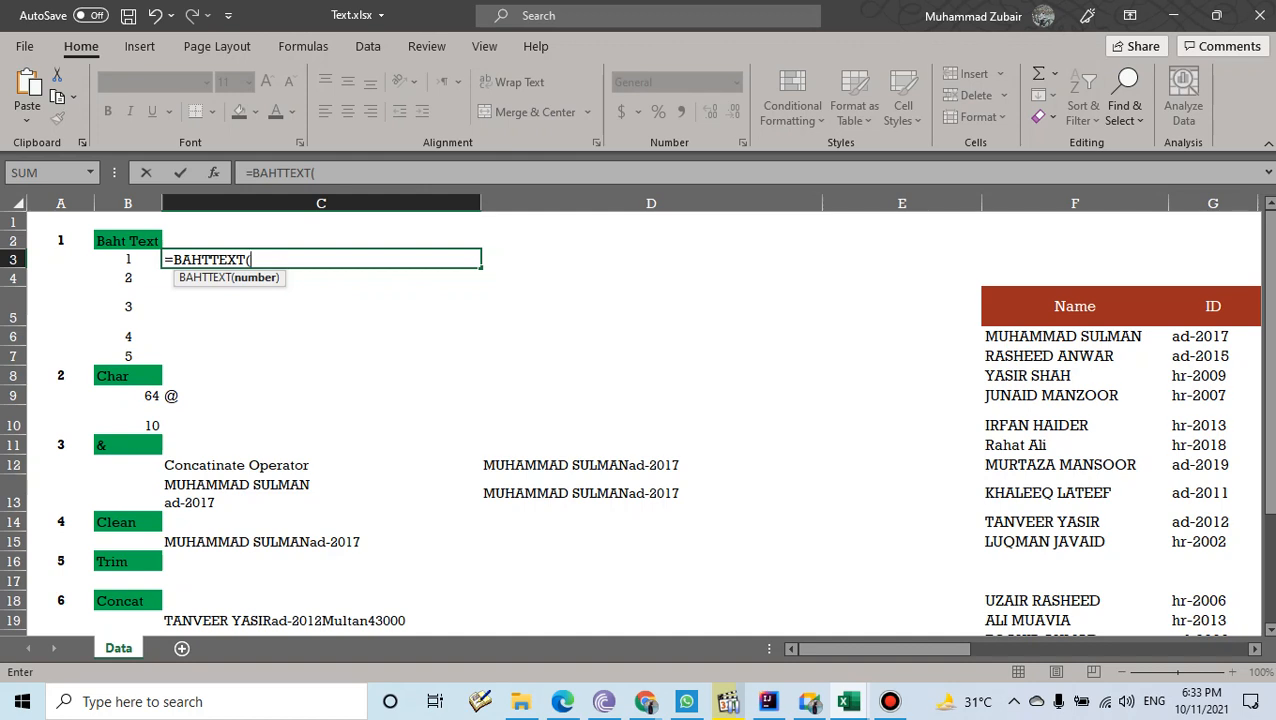
{"action": "key", "text": "Left"}
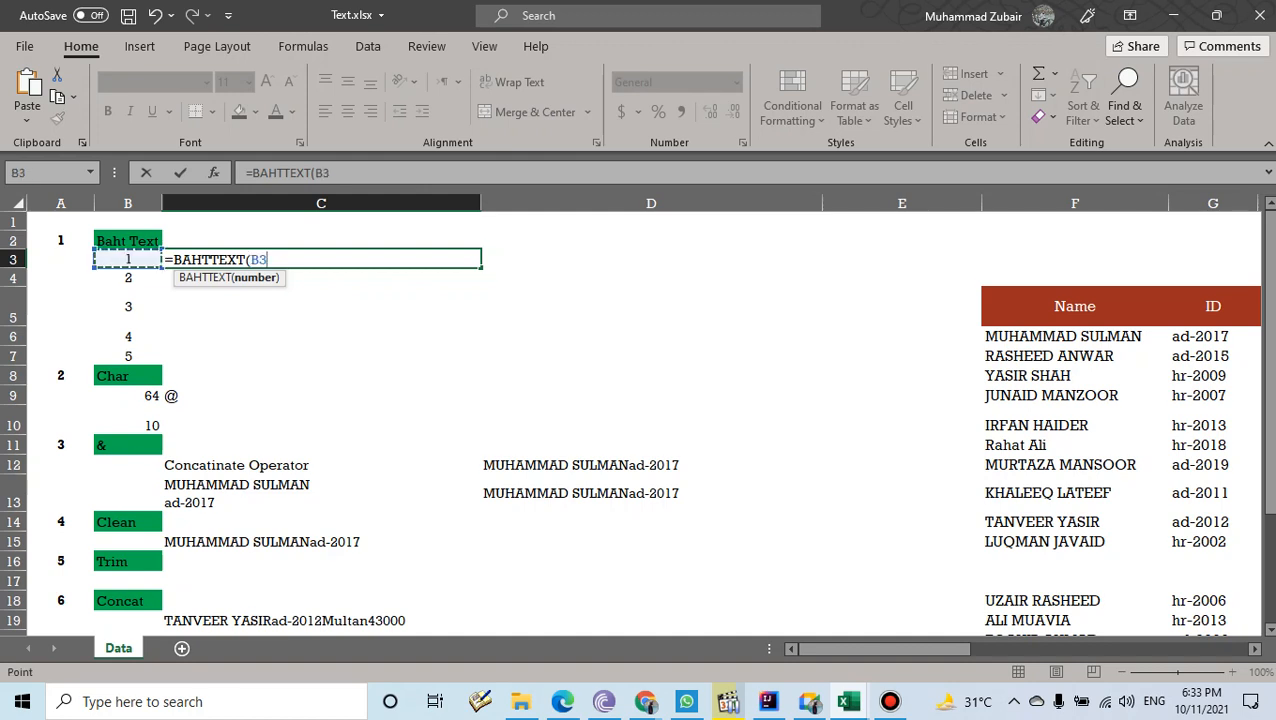
{"action": "type", "text": ")"}
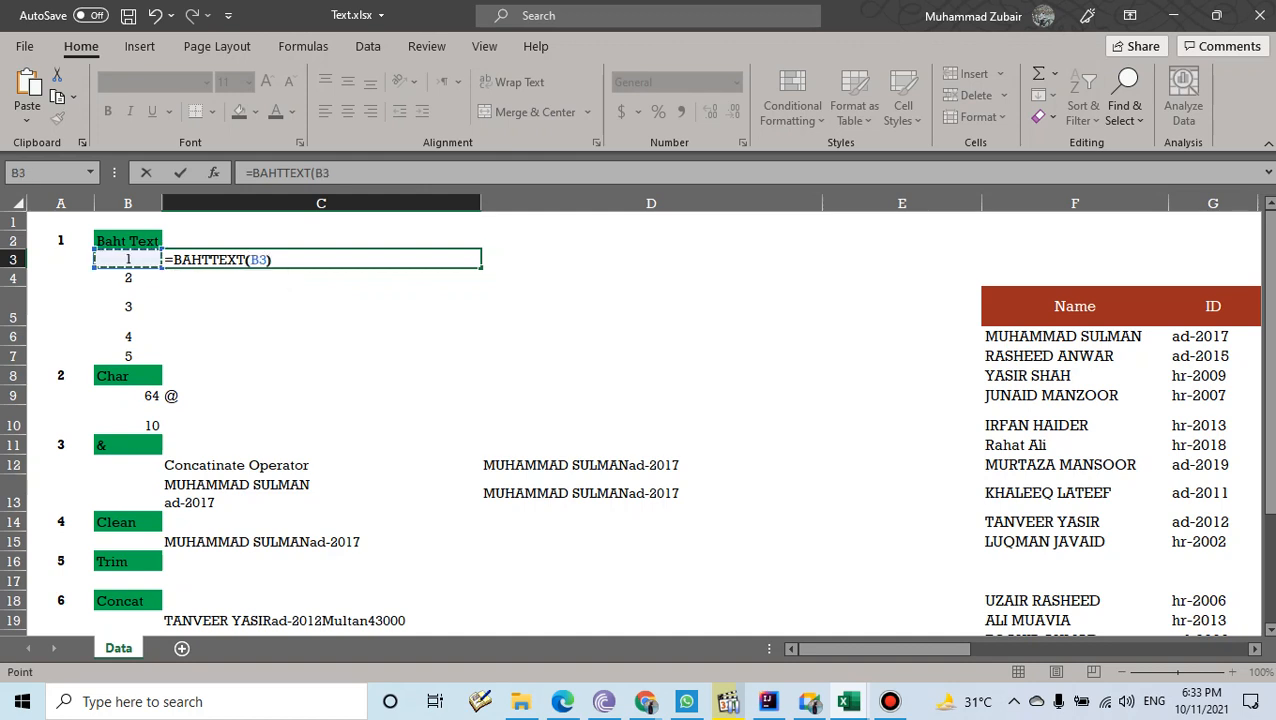
{"action": "key", "text": "Return"}
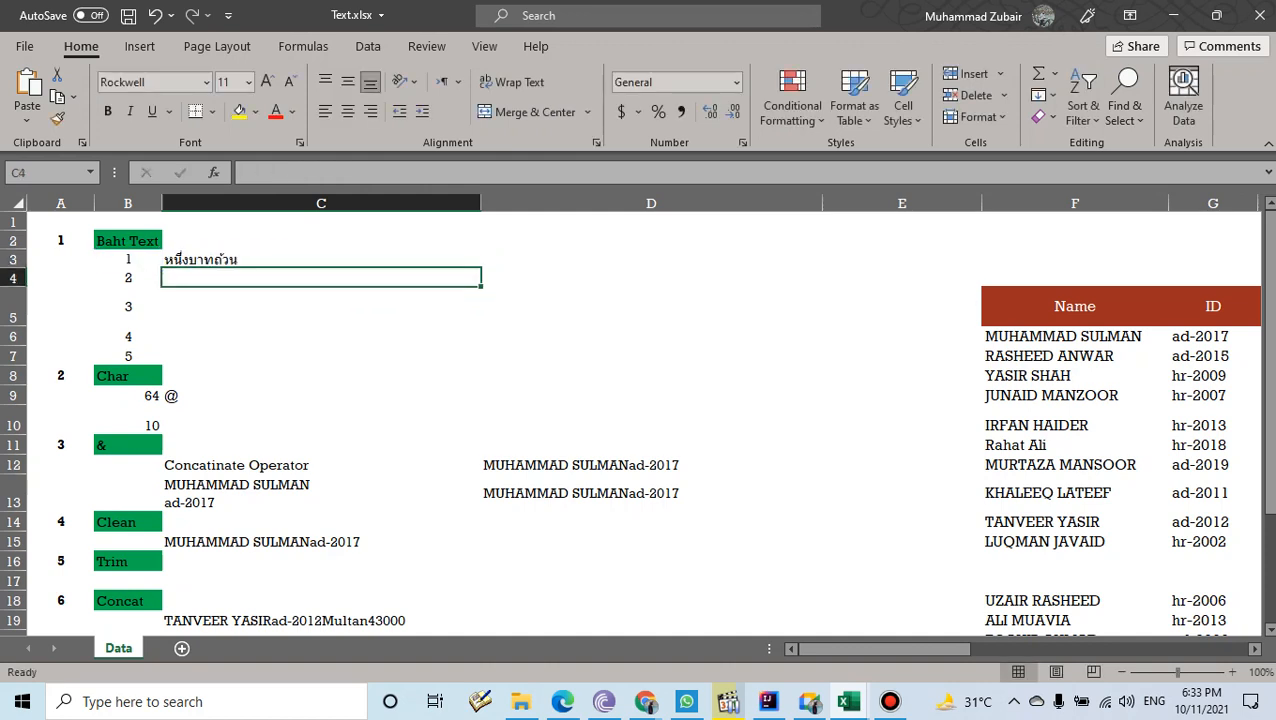
{"action": "left_click", "coordinate": [321, 259]}
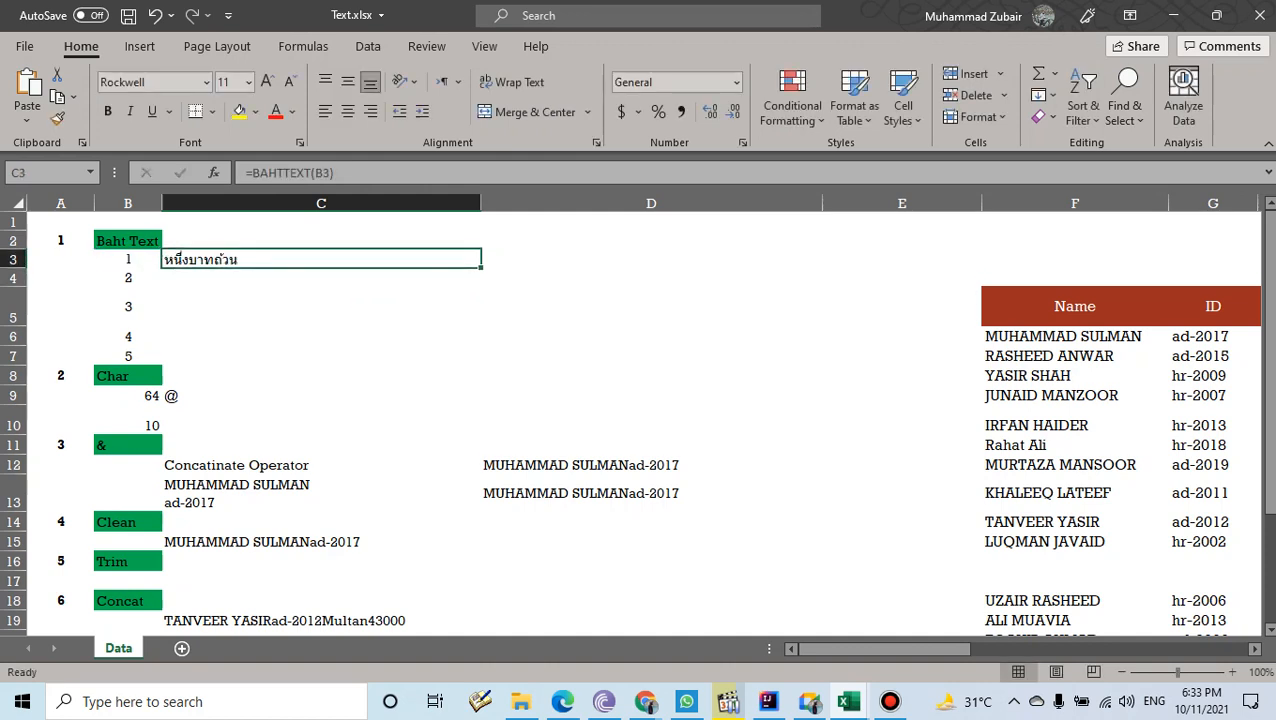
{"action": "left_click_drag", "start_coordinate": [481, 268], "coordinate": [481, 362]}
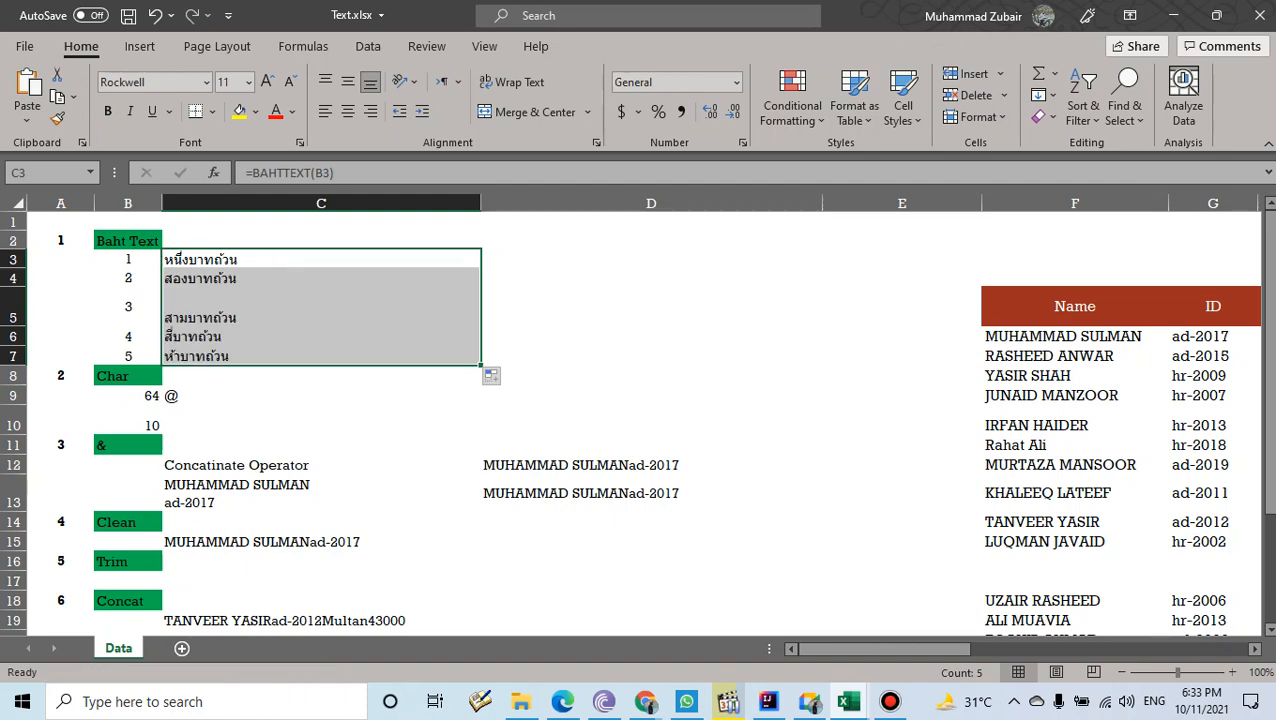
{"action": "scroll", "coordinate": [640, 420], "scroll_direction": "down", "scroll_amount": 1}
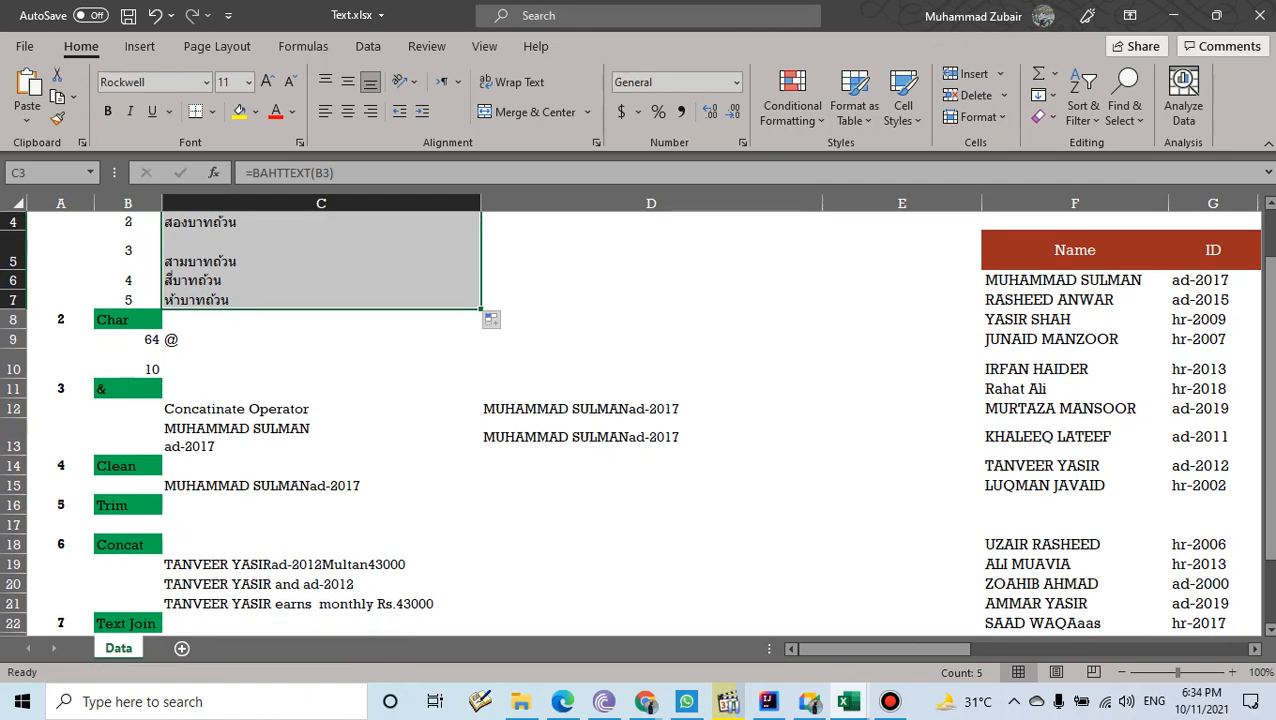
- Clear the @ character result from C9
{"action": "mouse_move", "coordinate": [321, 340]}
{"action": "left_mouse_down"}
{"action": "mouse_move", "coordinate": [321, 364]}
{"action": "mouse_move", "coordinate": [321, 340]}
{"action": "left_mouse_up"}
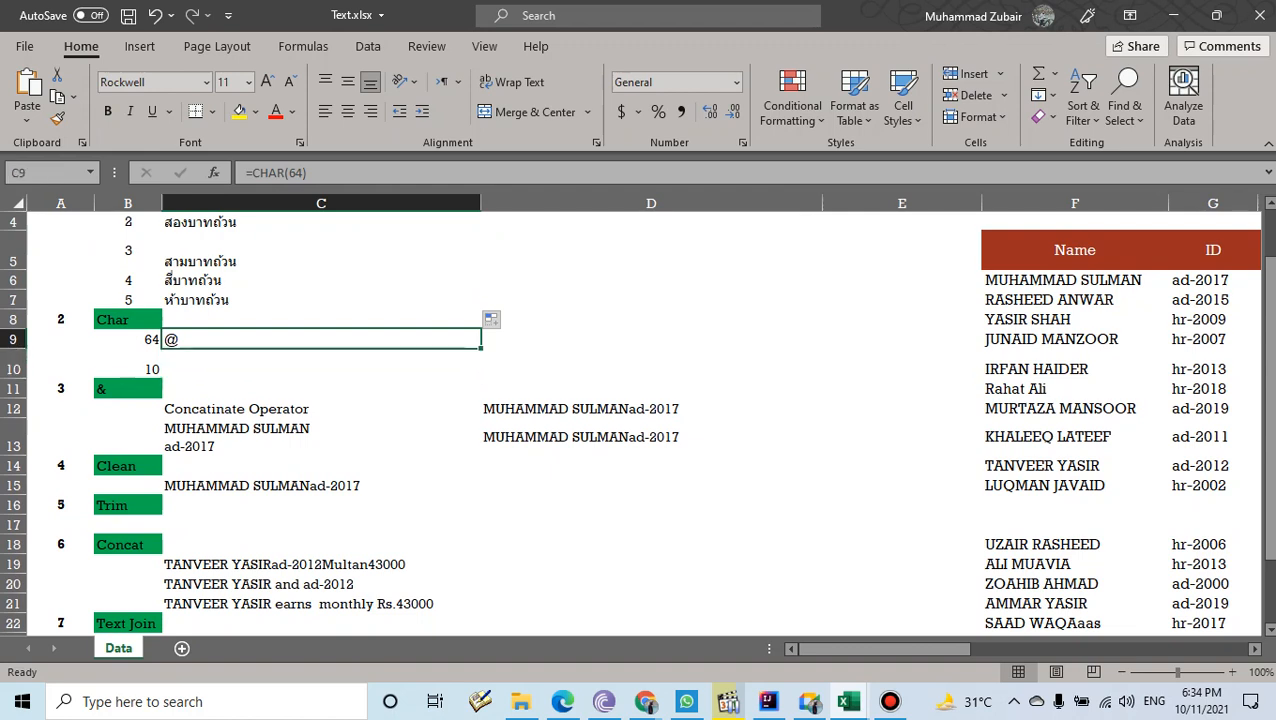
{"action": "key", "text": "BackSpace"}
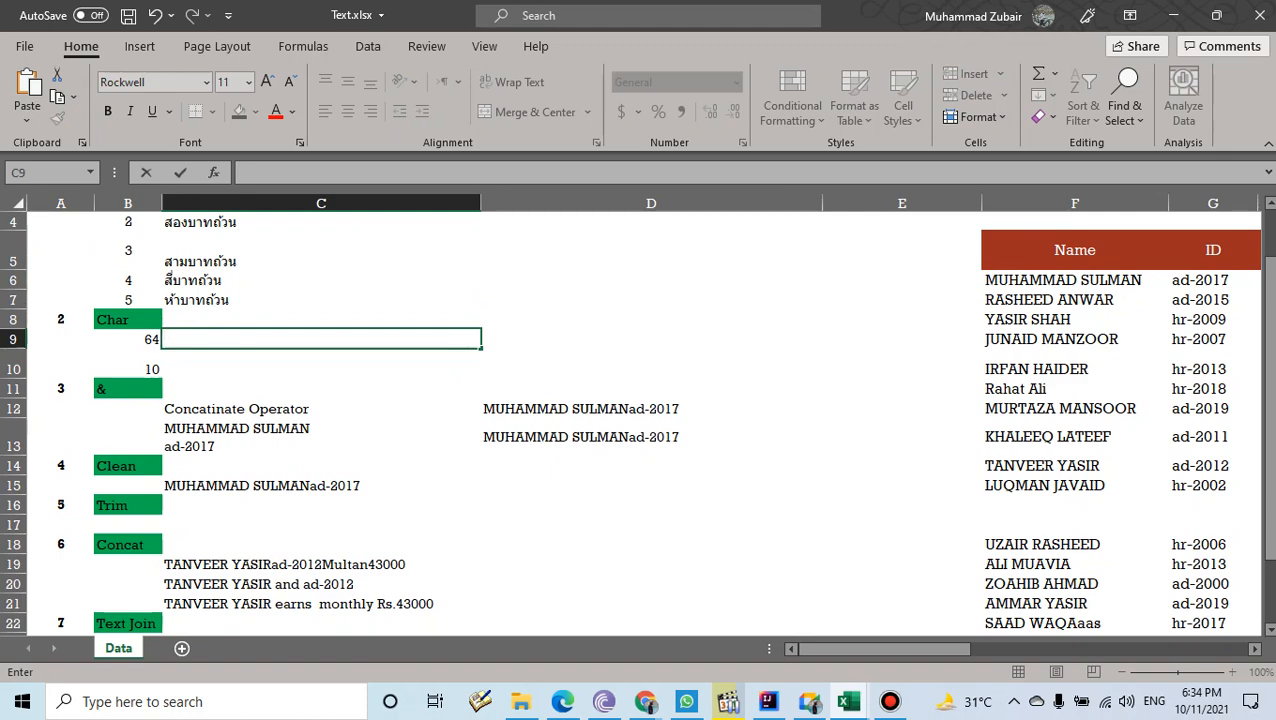
{"action": "left_click", "coordinate": [651, 280]}
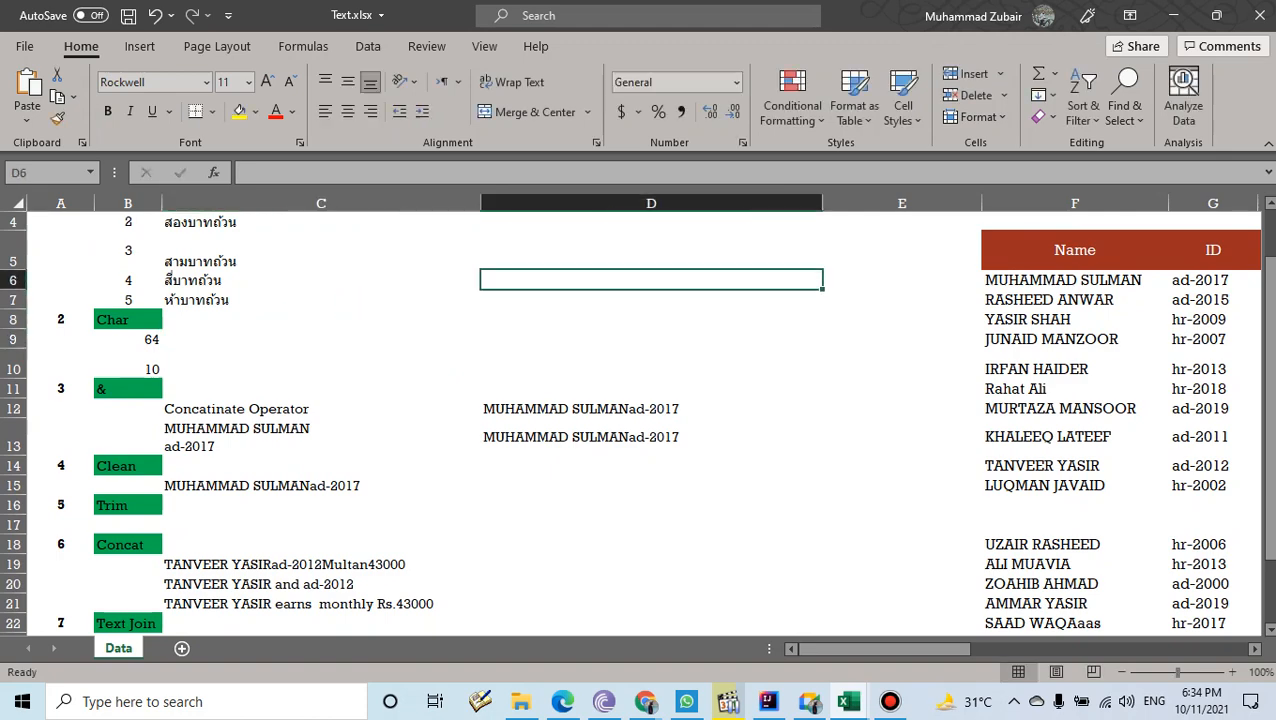
- Open the Symbol dialog from Insert > Symbols and browse symbols such as ® and ™
{"action": "left_click", "coordinate": [140, 46]}
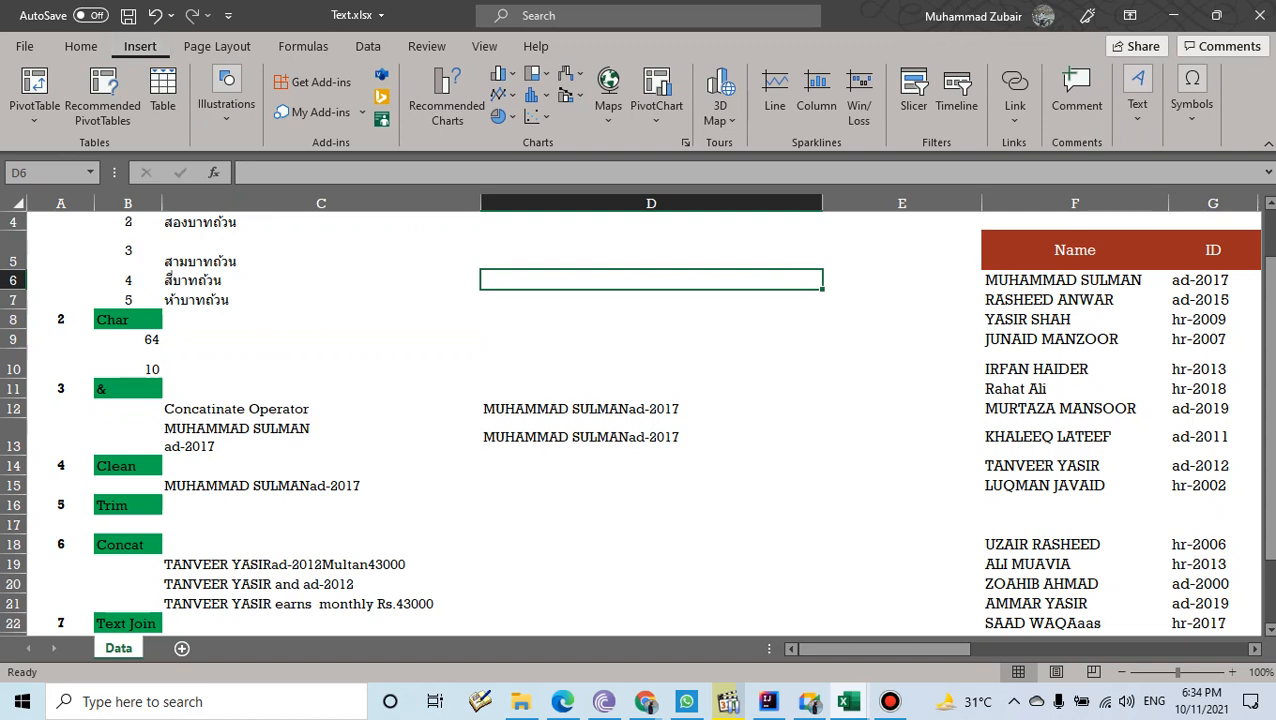
{"action": "left_click", "coordinate": [226, 95]}
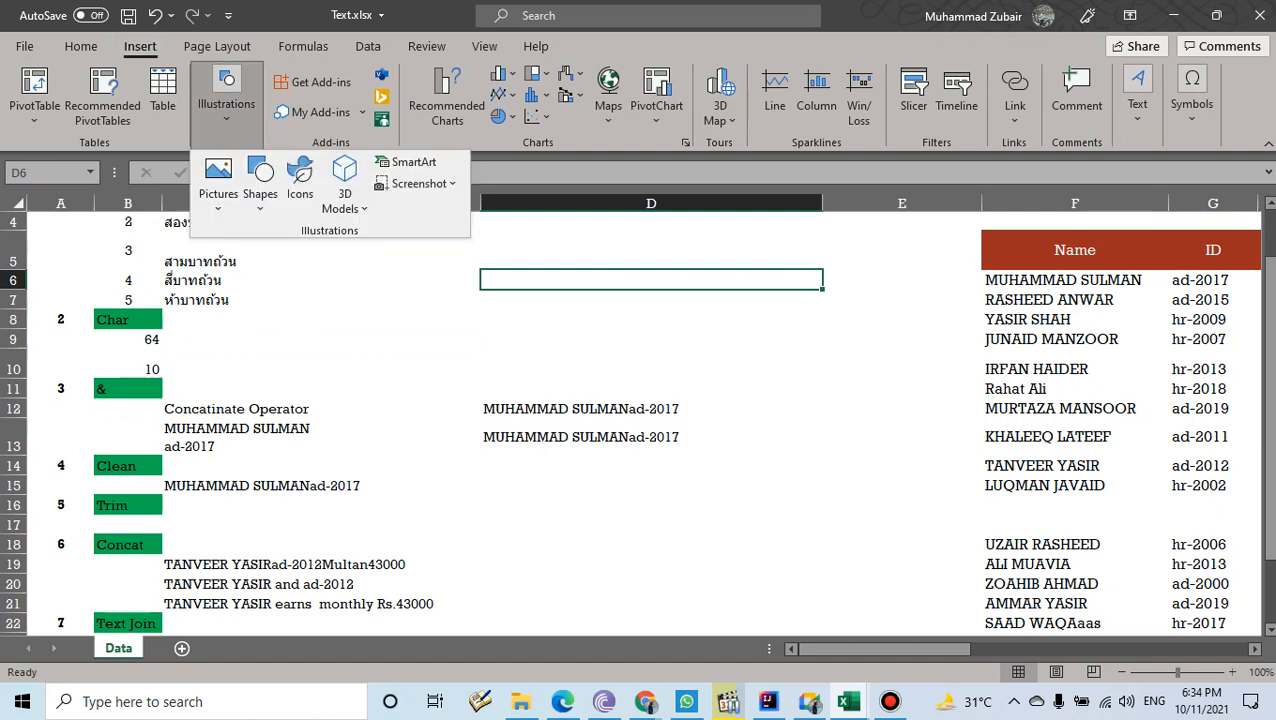
{"action": "left_click", "coordinate": [1192, 100]}
{"action": "left_click", "coordinate": [1192, 100]}
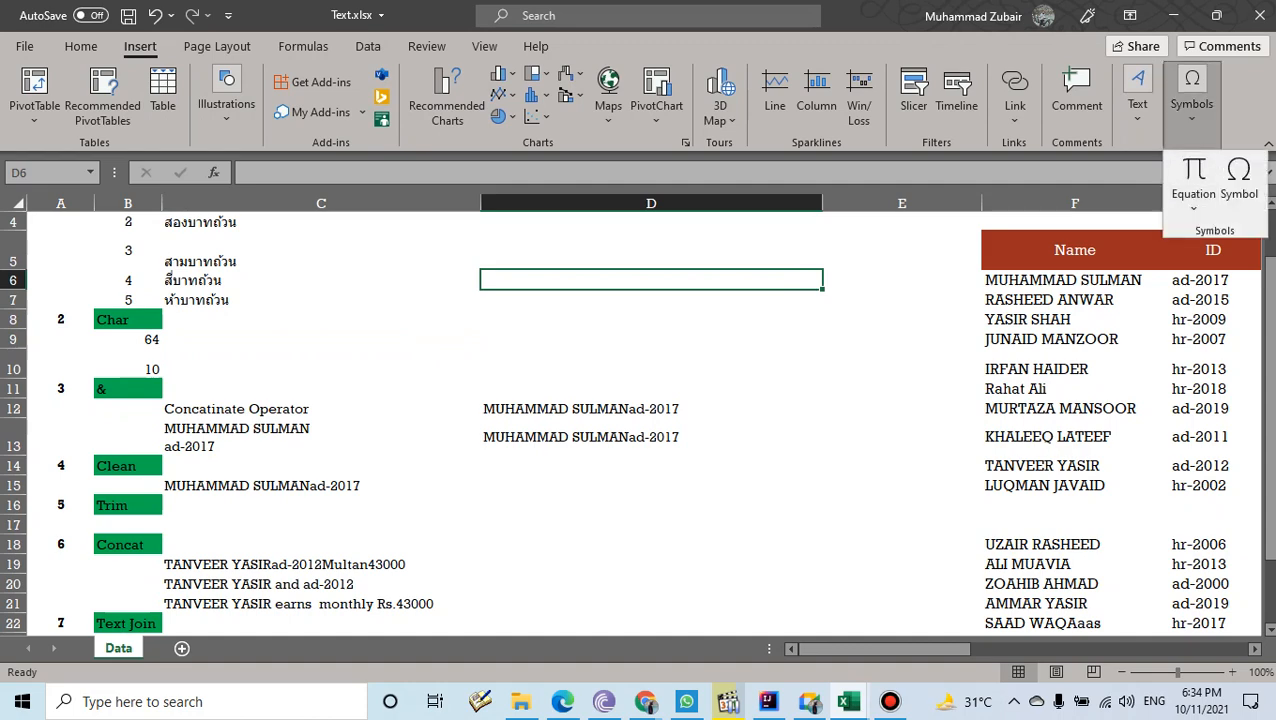
{"action": "left_click", "coordinate": [1238, 180]}
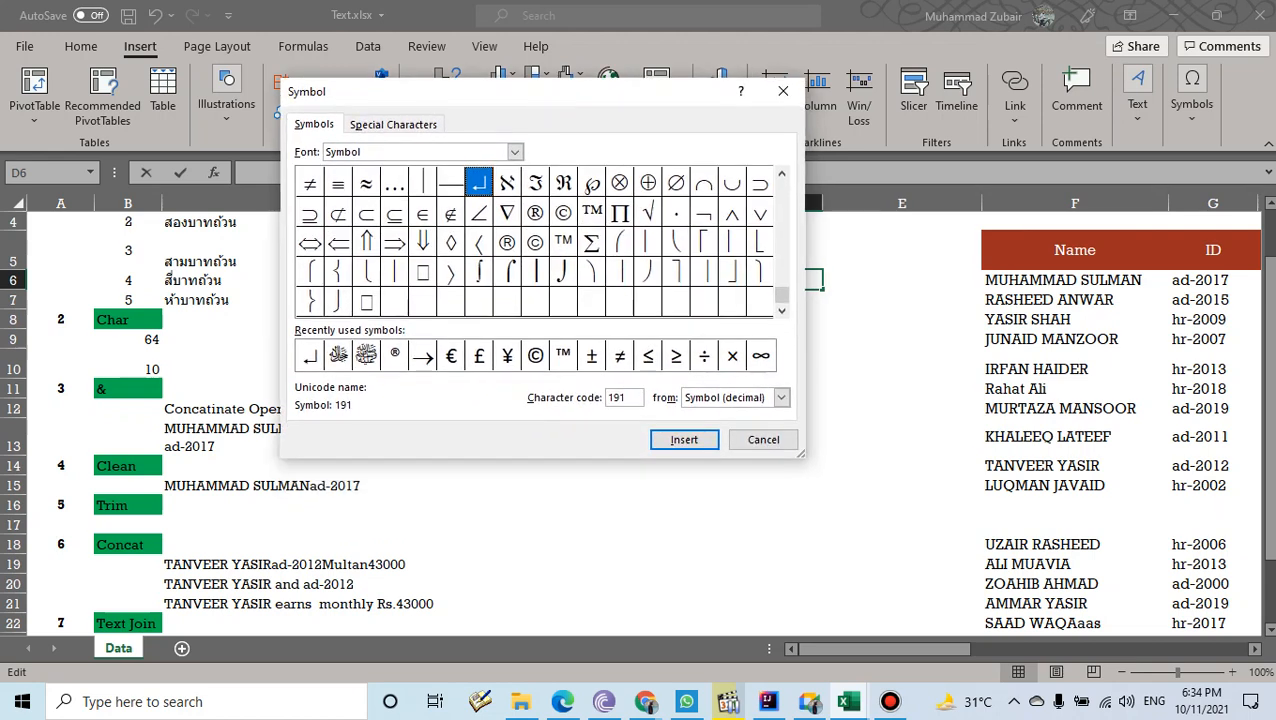
{"action": "left_click", "coordinate": [507, 242]}
{"action": "left_click", "coordinate": [535, 242]}
{"action": "left_click", "coordinate": [563, 242]}
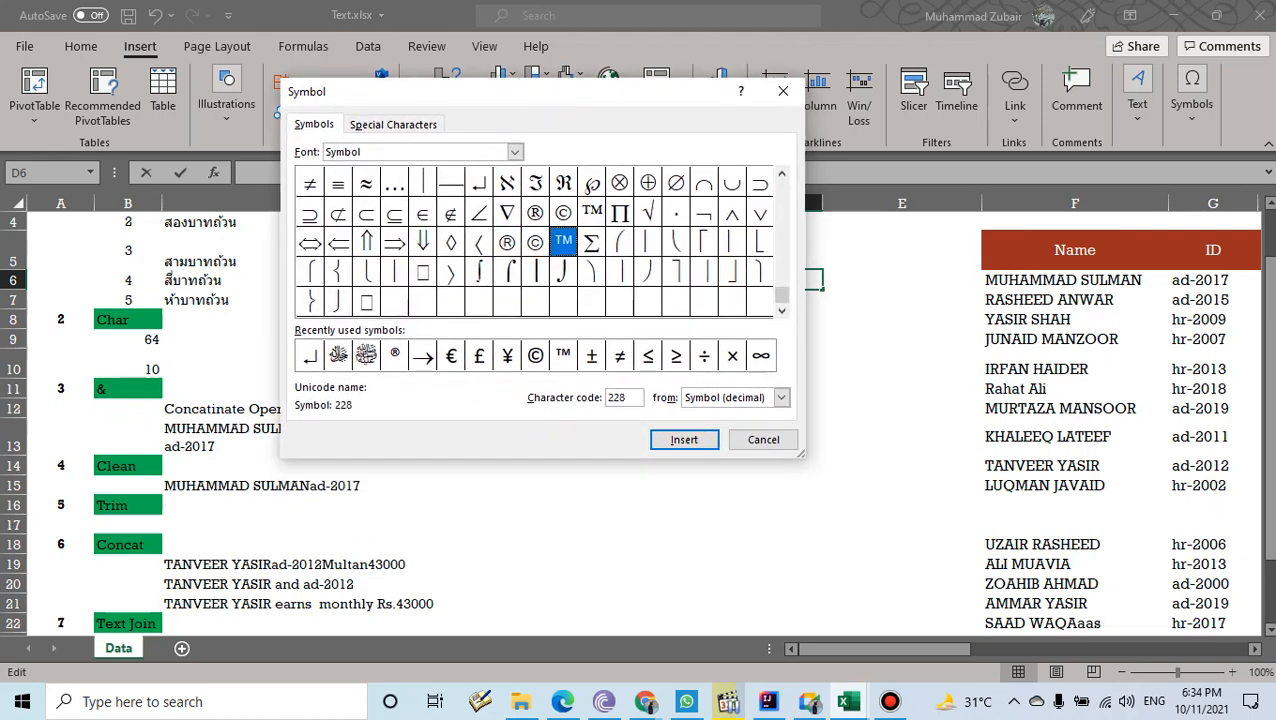
{"action": "left_click", "coordinate": [563, 213]}
{"action": "left_click", "coordinate": [535, 213]}
{"action": "left_click", "coordinate": [592, 213]}
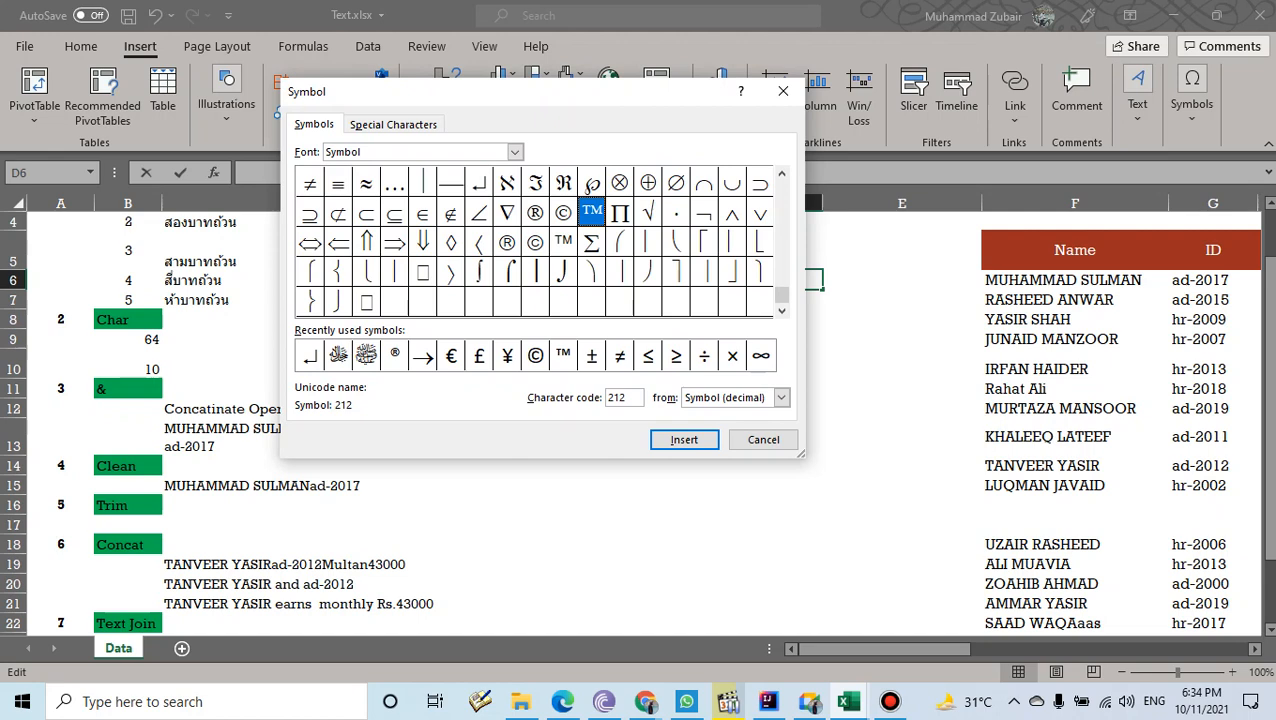
- Scroll the symbol grid, then cancel without inserting anything and return to C9
{"action": "left_click_drag", "start_coordinate": [782, 295], "coordinate": [782, 188]}
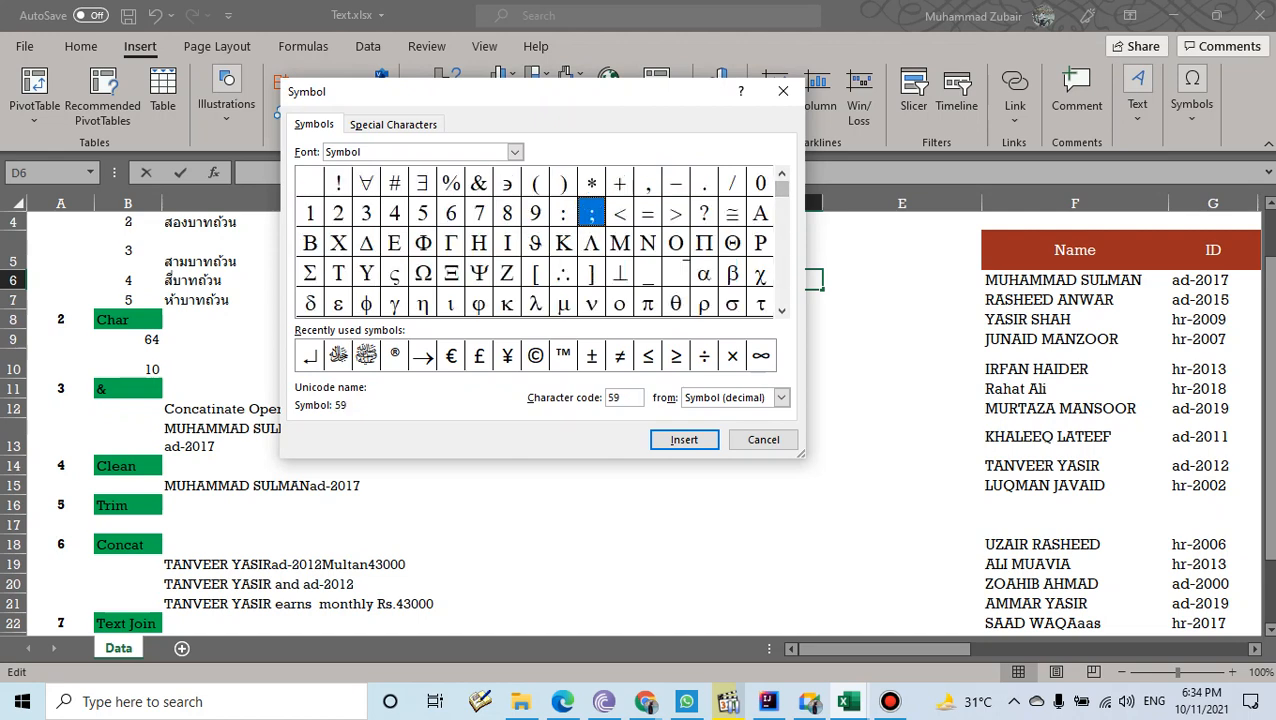
{"action": "left_click", "coordinate": [782, 311]}
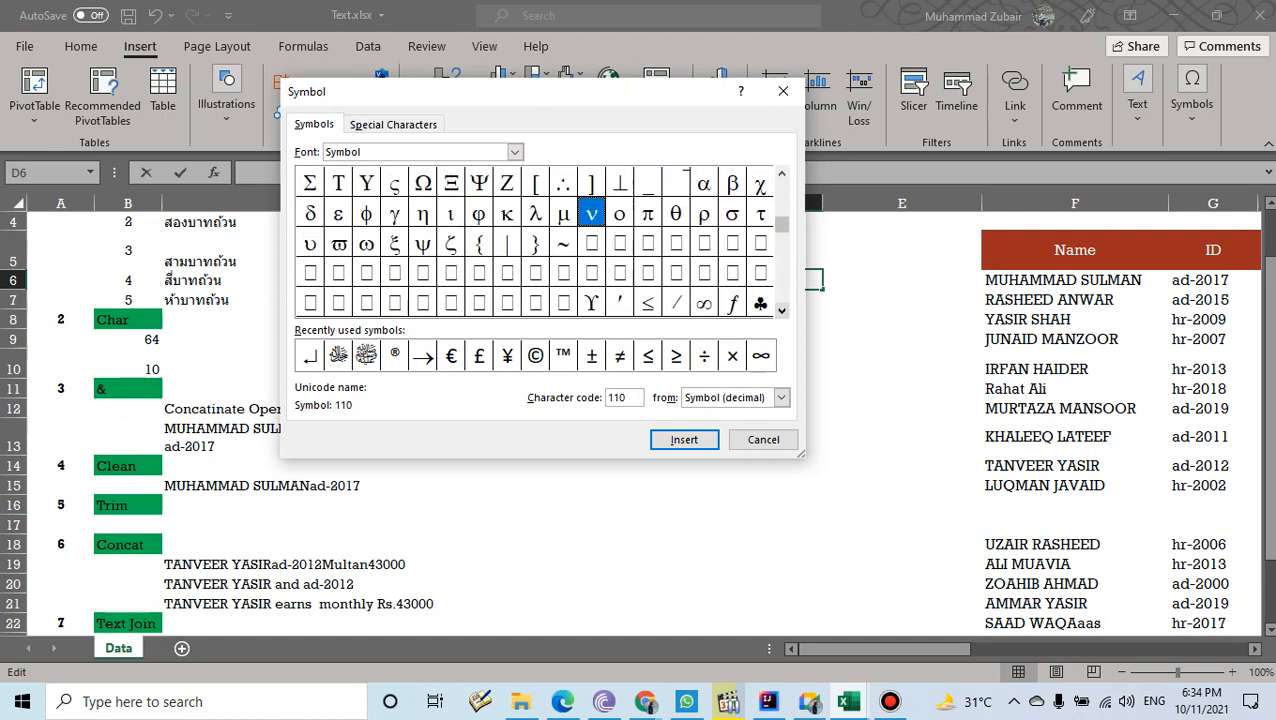
{"action": "left_click", "coordinate": [782, 311]}
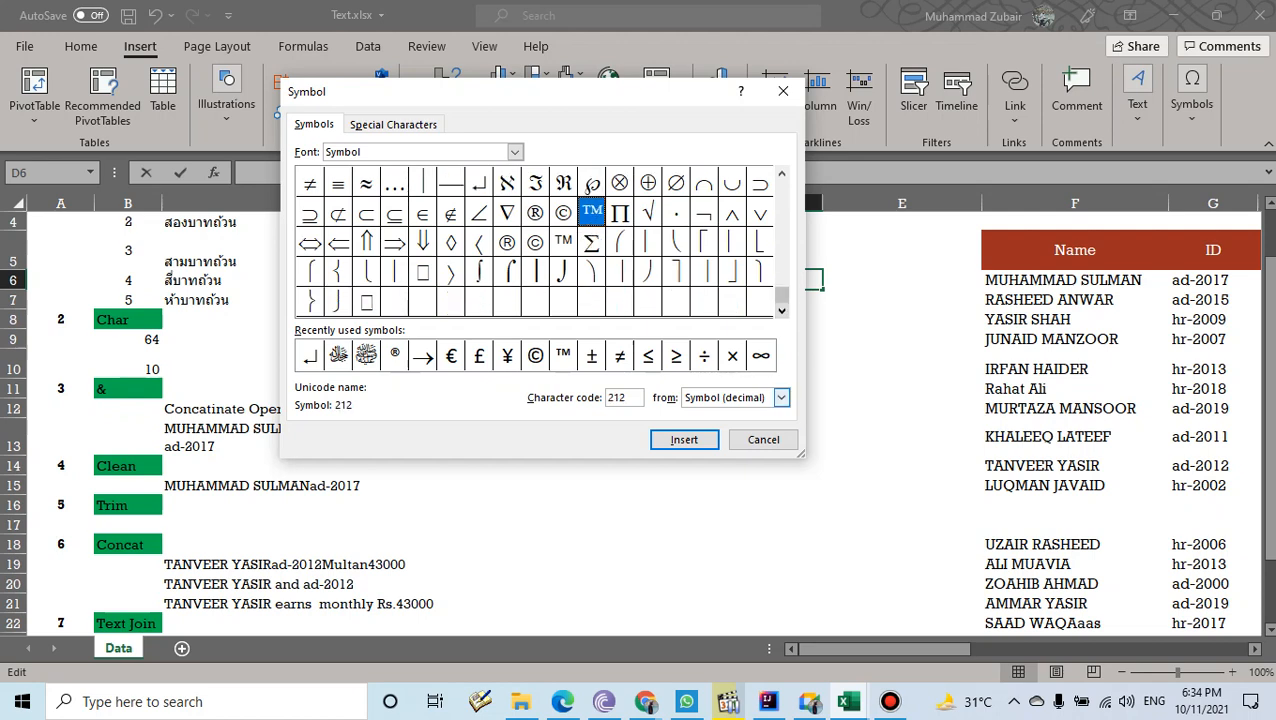
{"action": "left_click", "coordinate": [763, 440]}
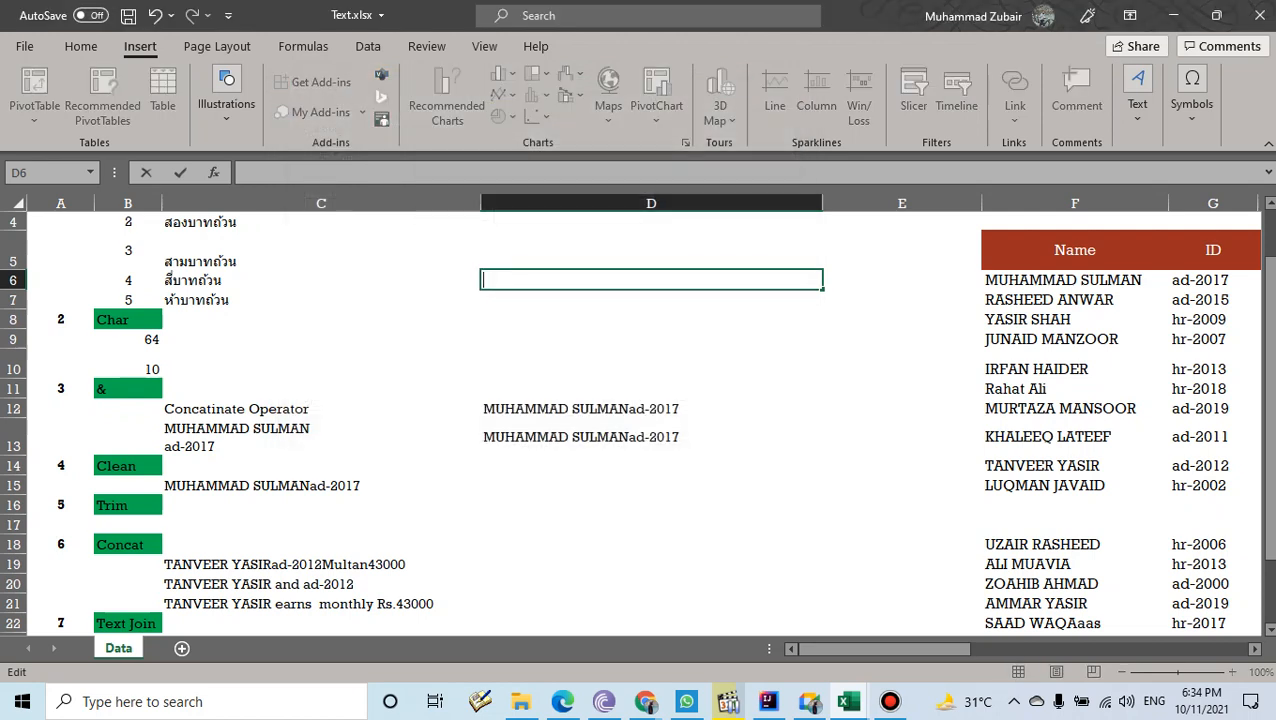
{"action": "left_click", "coordinate": [321, 339]}
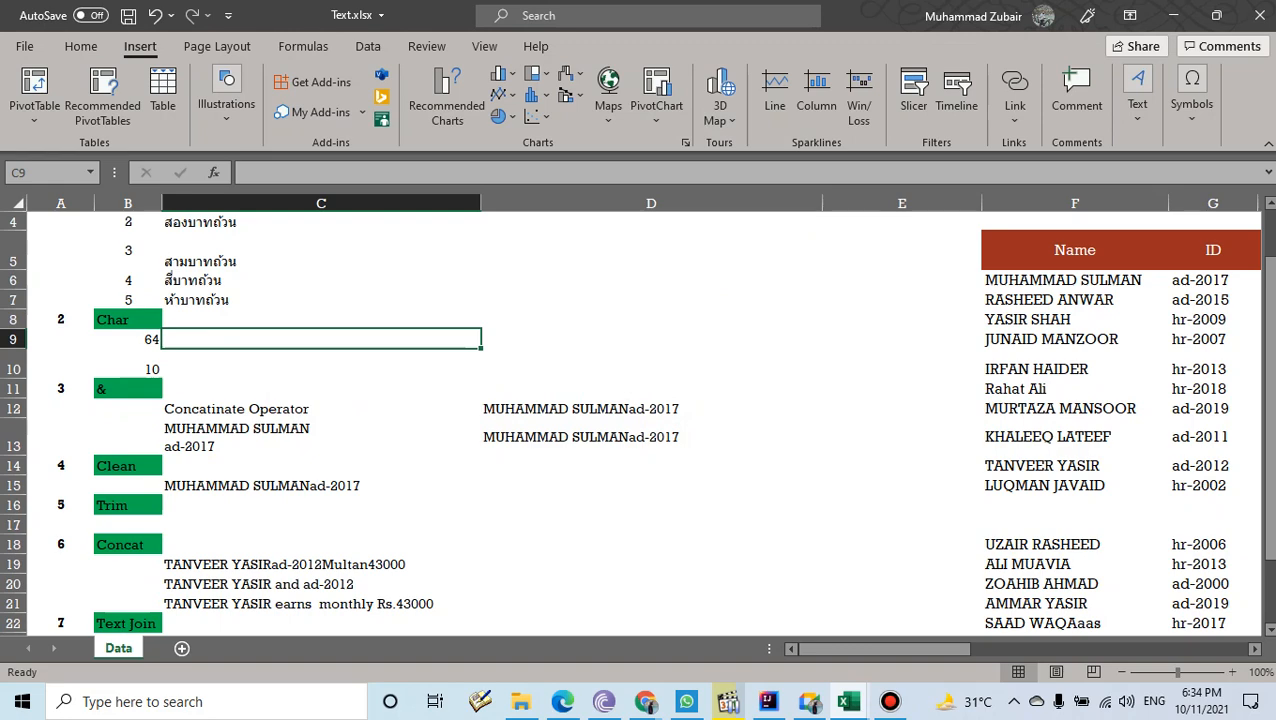
- Enter =CHAR(10) in C9 and make row 9 taller
{"action": "type", "text": "=char"}
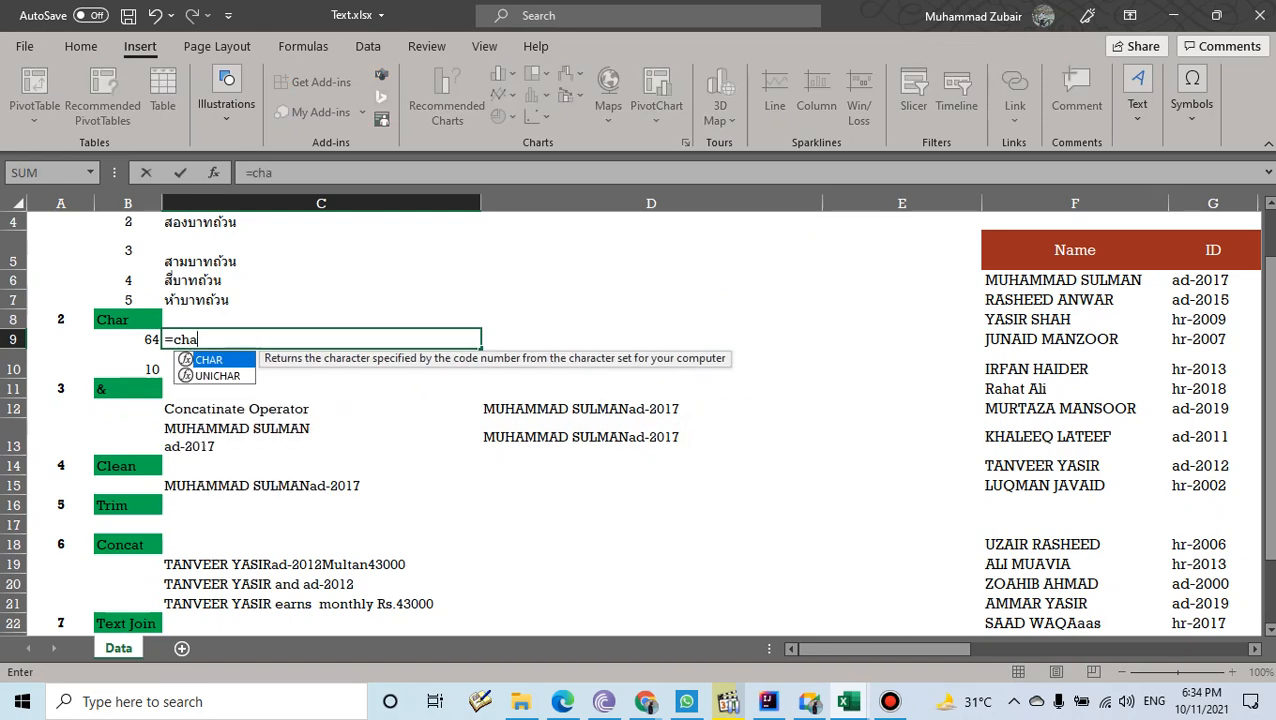
{"action": "key", "text": "Tab"}
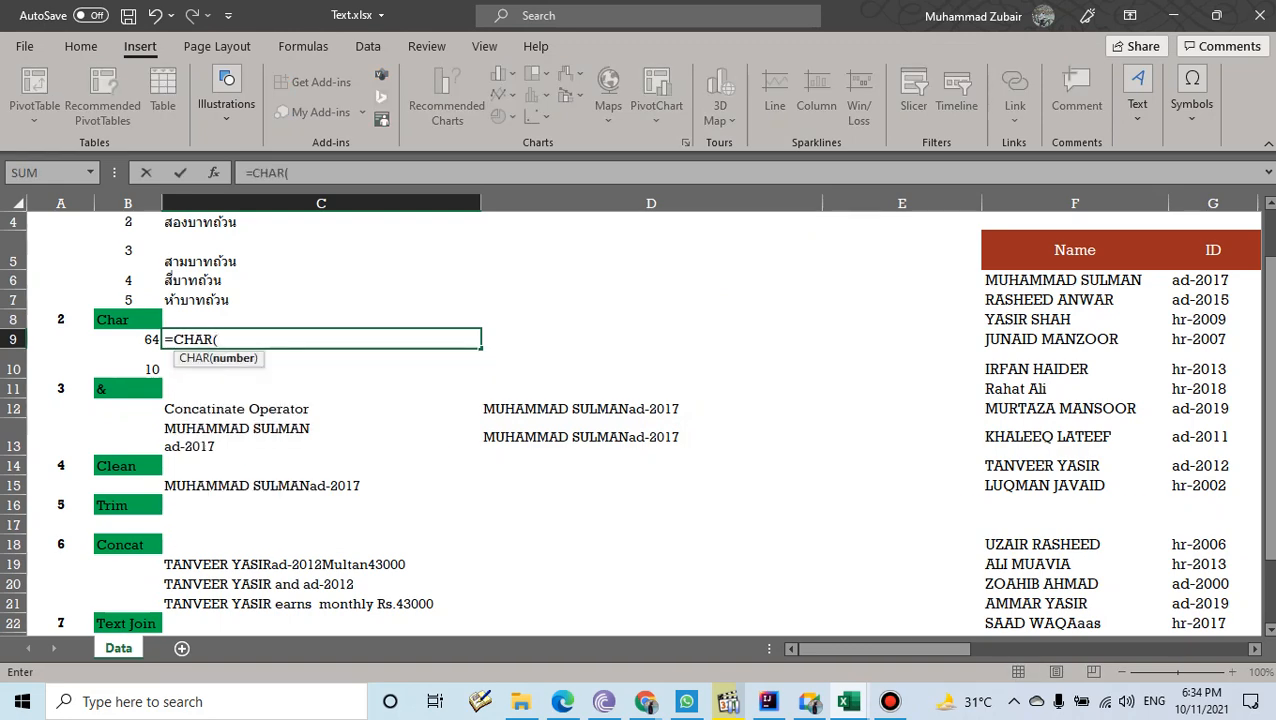
{"action": "type", "text": "10)"}
{"action": "key", "text": "Return"}
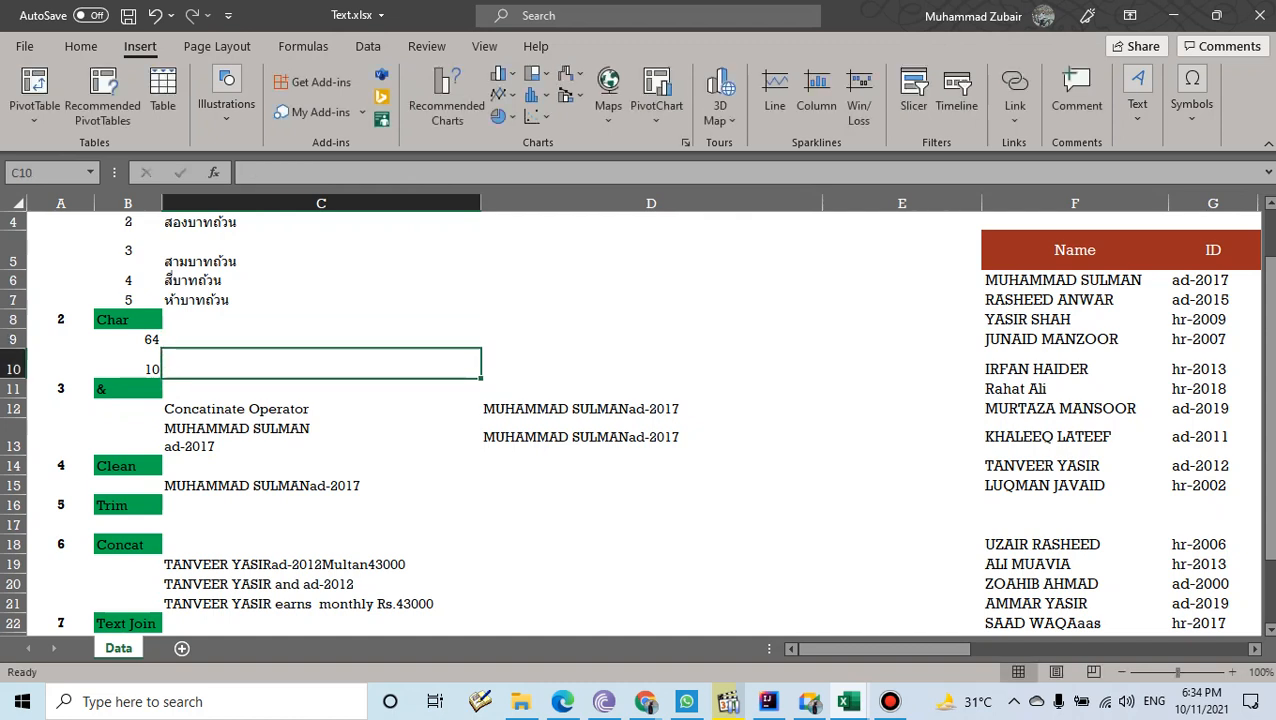
{"action": "left_click", "coordinate": [321, 339]}
{"action": "left_click_drag", "start_coordinate": [14, 349], "coordinate": [14, 367]}
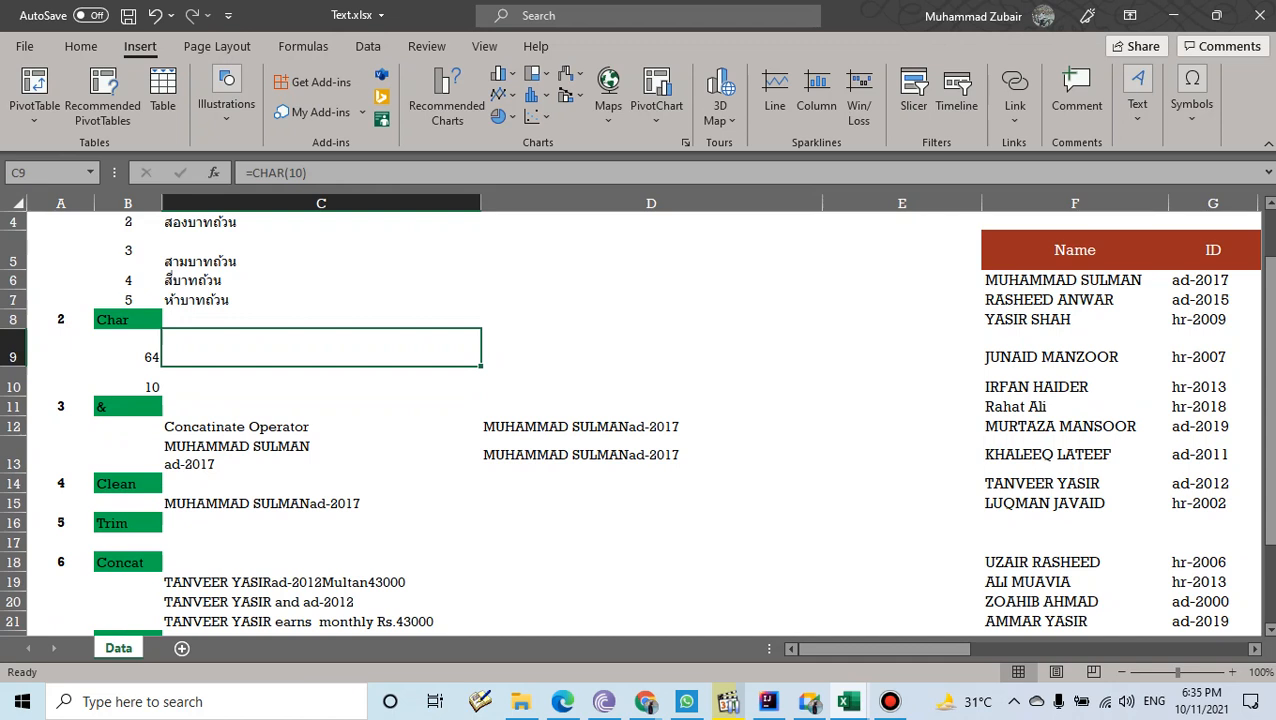
- Type a person's name and city on two lines in C9
{"action": "type", "text": "="}
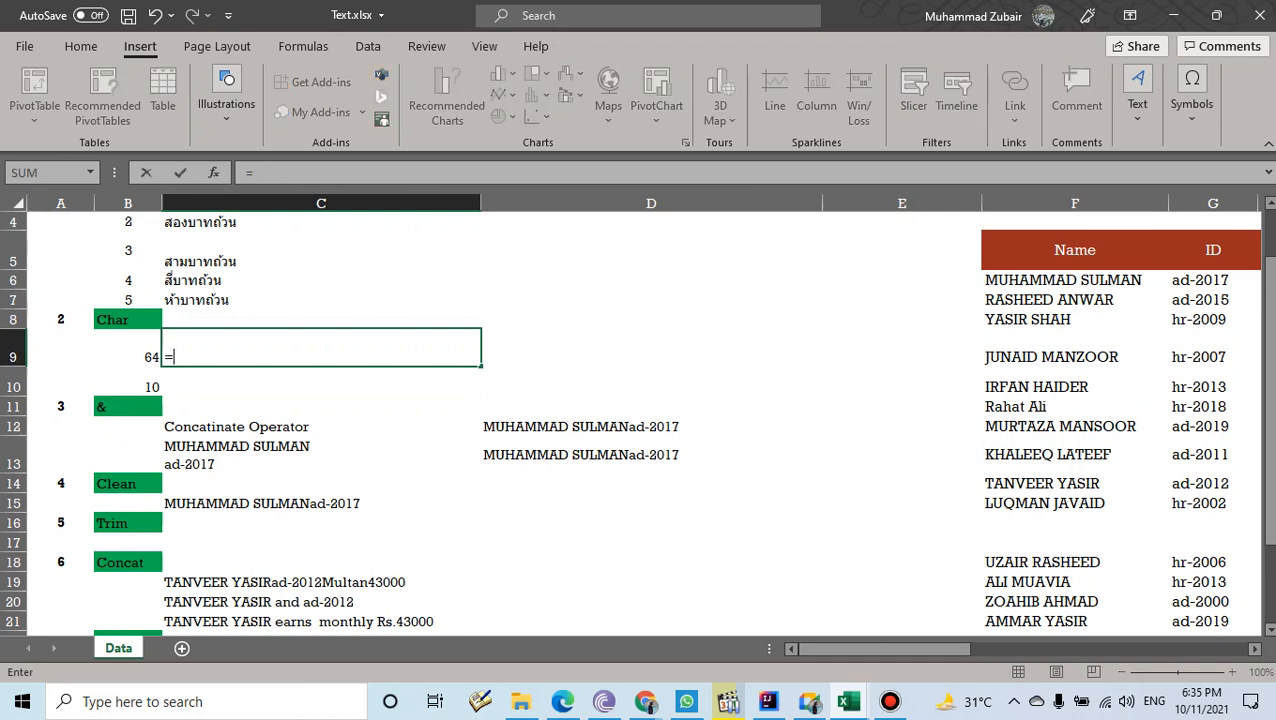
{"action": "key", "text": "BackSpace"}
{"action": "type", "text": "Mu"}
{"action": "key", "text": "BackSpace"}
{"action": "key", "text": "BackSpace"}
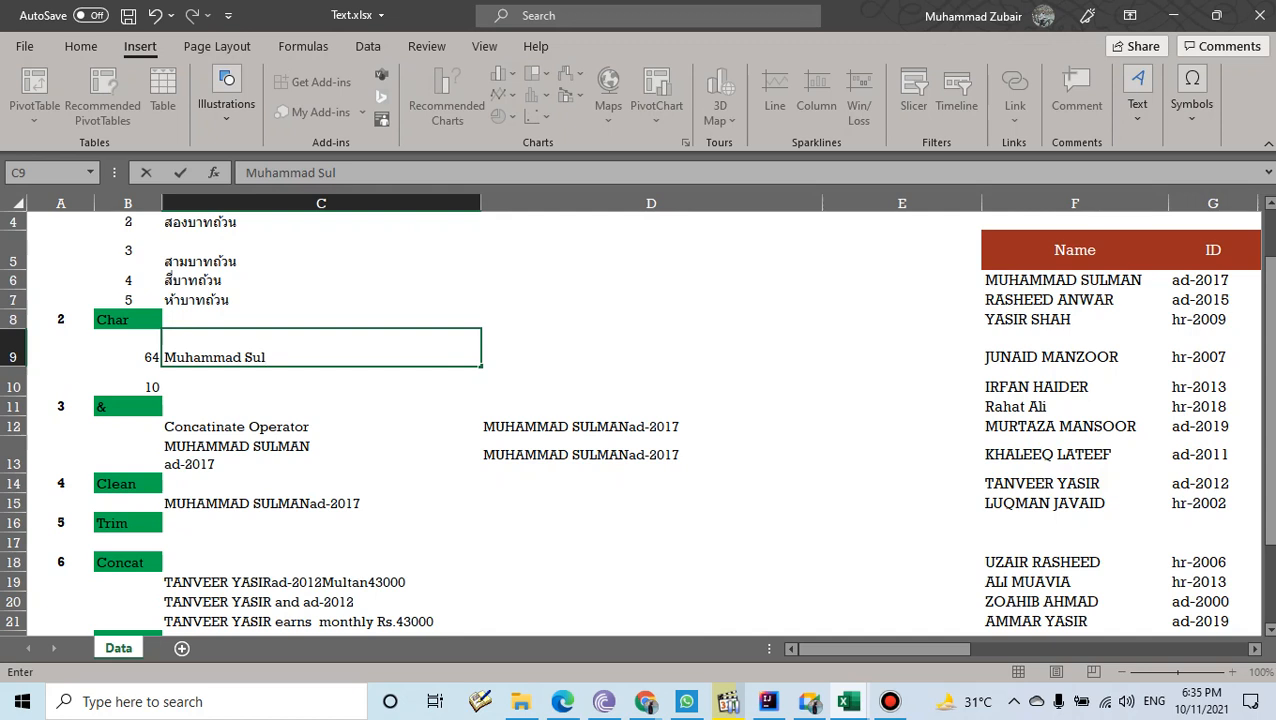
{"action": "key", "text": "Return"}
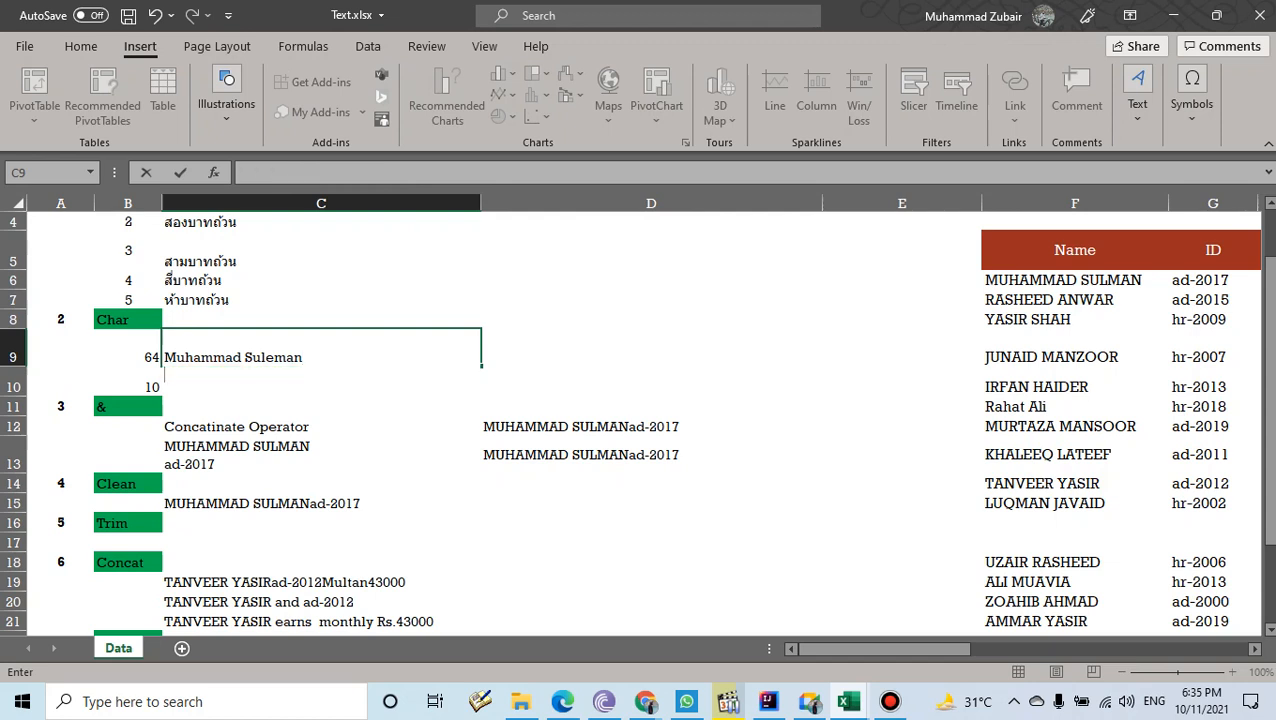
{"action": "type", "text": "Faisalabad"}
{"action": "key", "text": "Return"}
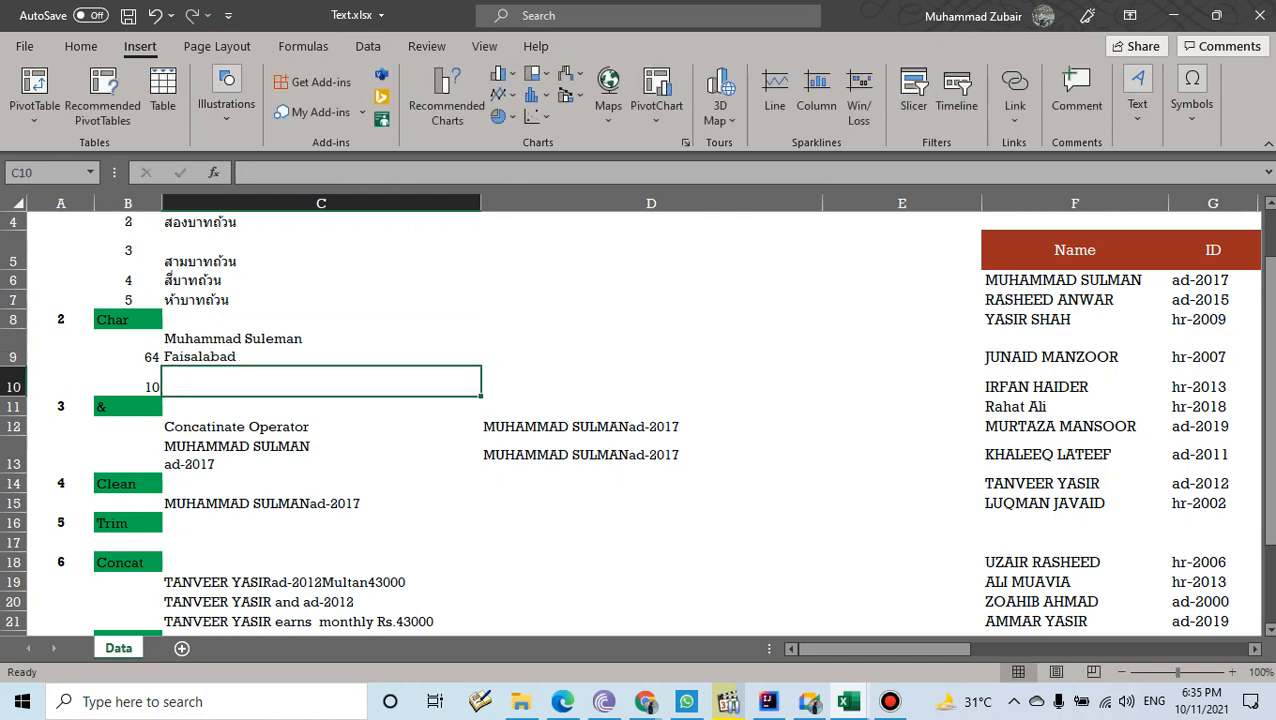
{"action": "key", "text": "Up"}
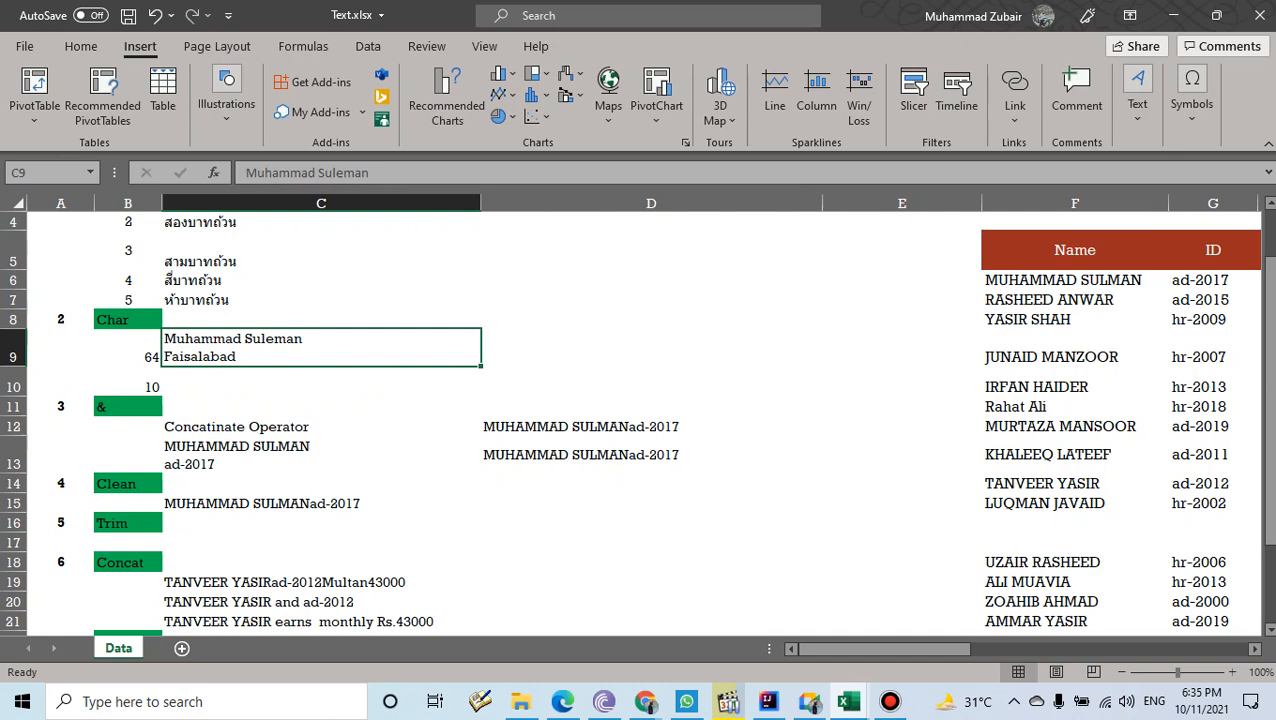
- Clear the old CLEAN result from C15 under the Clean heading
{"action": "key", "text": "Down"}
{"action": "key", "text": "Down"}
{"action": "key", "text": "Down"}
{"action": "key", "text": "Down"}
{"action": "key", "text": "Down"}
{"action": "key", "text": "Down"}
{"action": "key", "text": "BackSpace"}
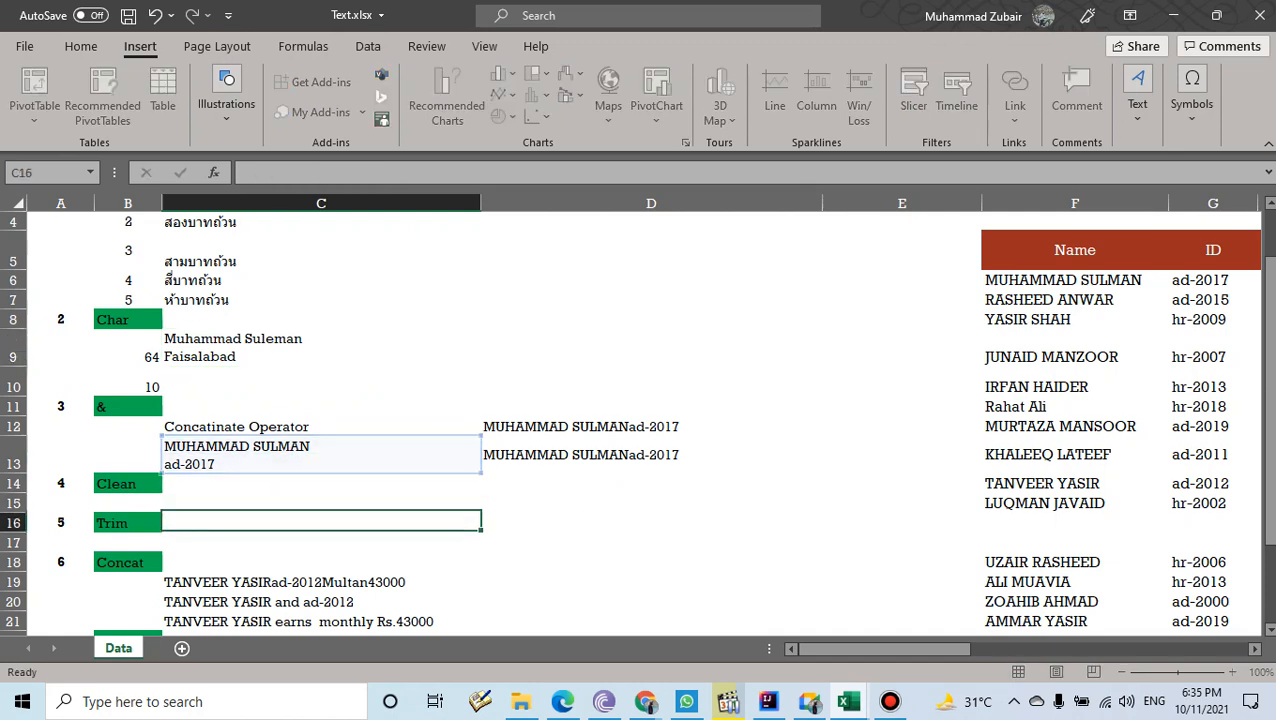
{"action": "key", "text": "Return"}
{"action": "key", "text": "Up"}
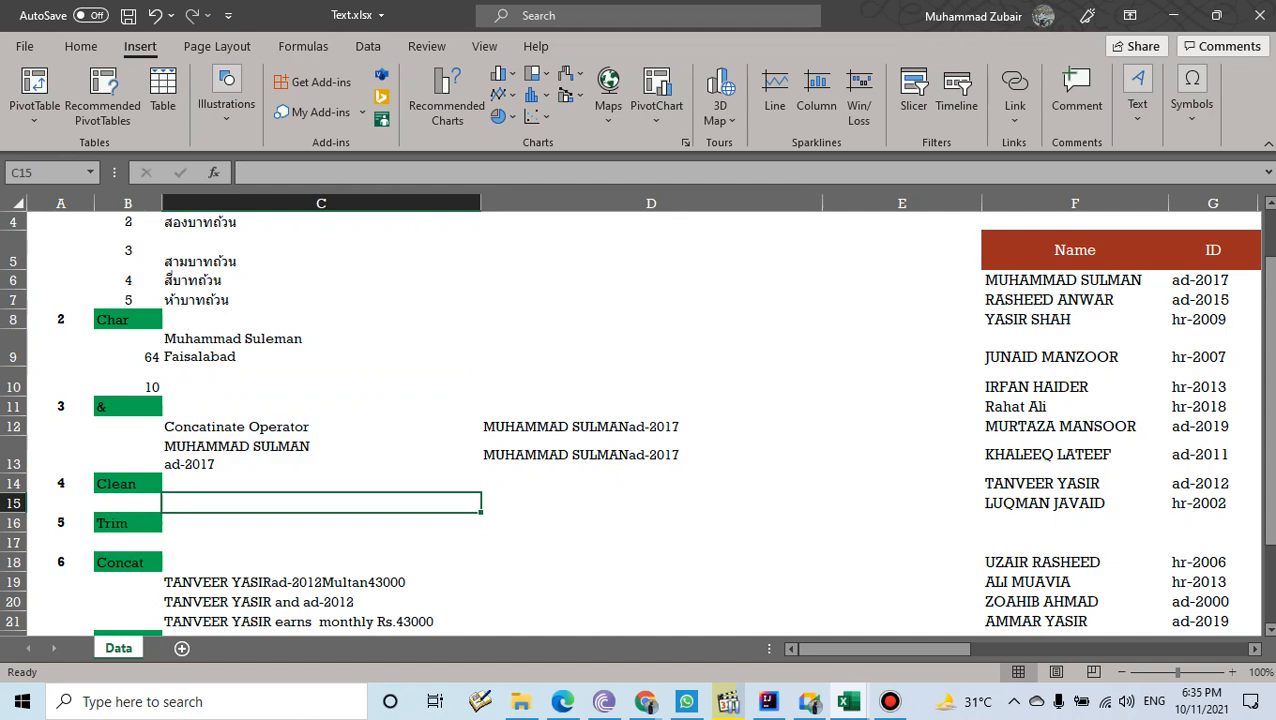
{"action": "key", "text": "Up"}
{"action": "key", "text": "Up"}
{"action": "key", "text": "Up"}
{"action": "key", "text": "Up"}
{"action": "key", "text": "Up"}
{"action": "key", "text": "Up"}
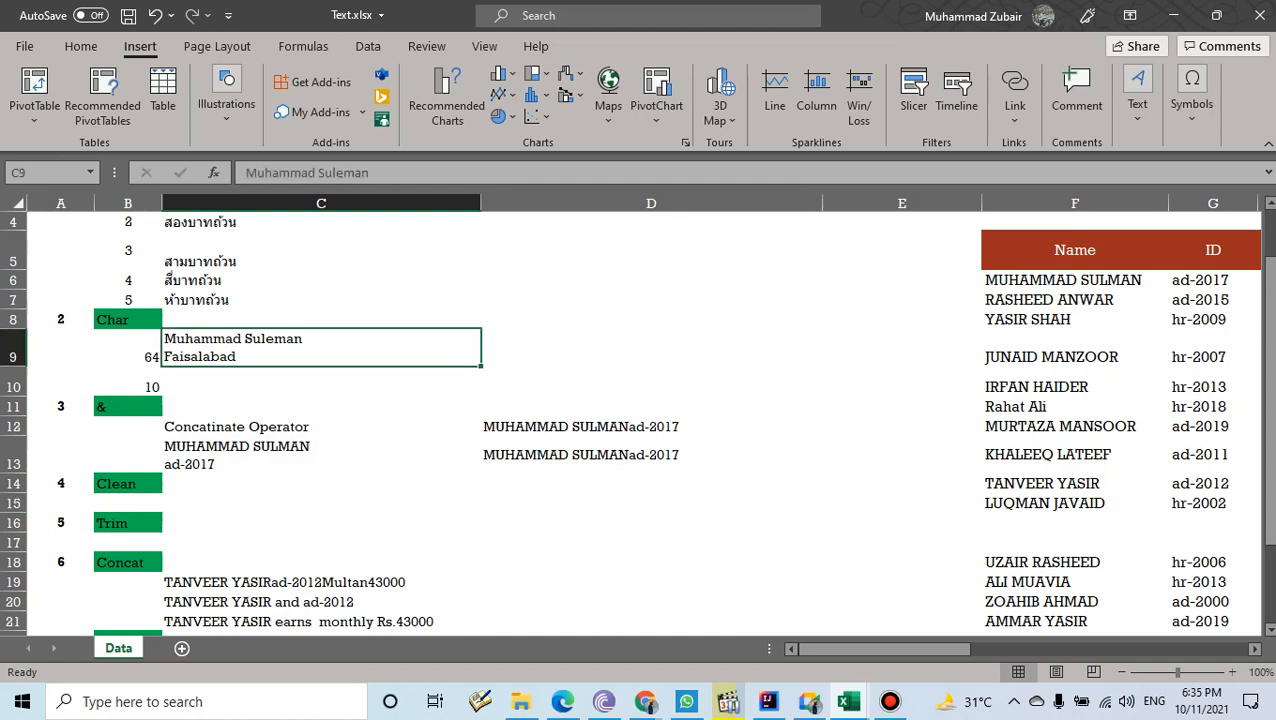
{"action": "left_click", "coordinate": [321, 503]}
- Enter =CLEAN(C9) in C15 to join C9's two lines
{"action": "type", "text": "=c"}
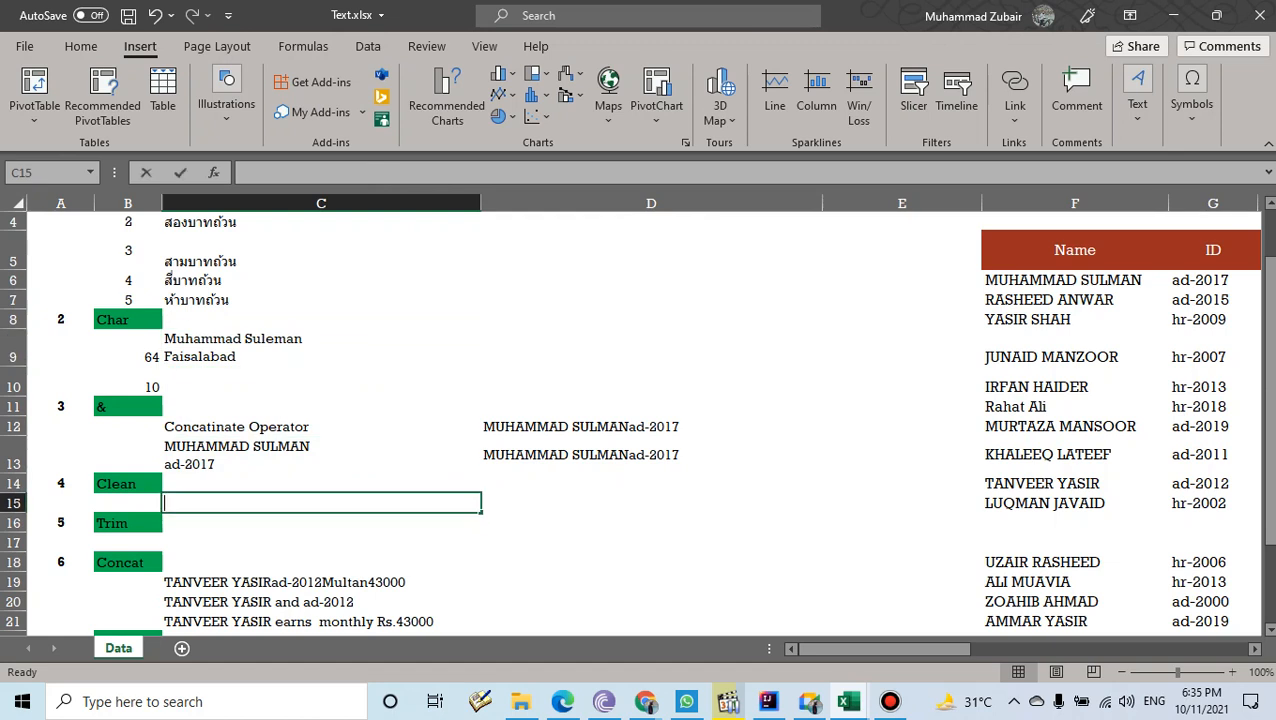
{"action": "type", "text": "le"}
{"action": "key", "text": "Tab"}
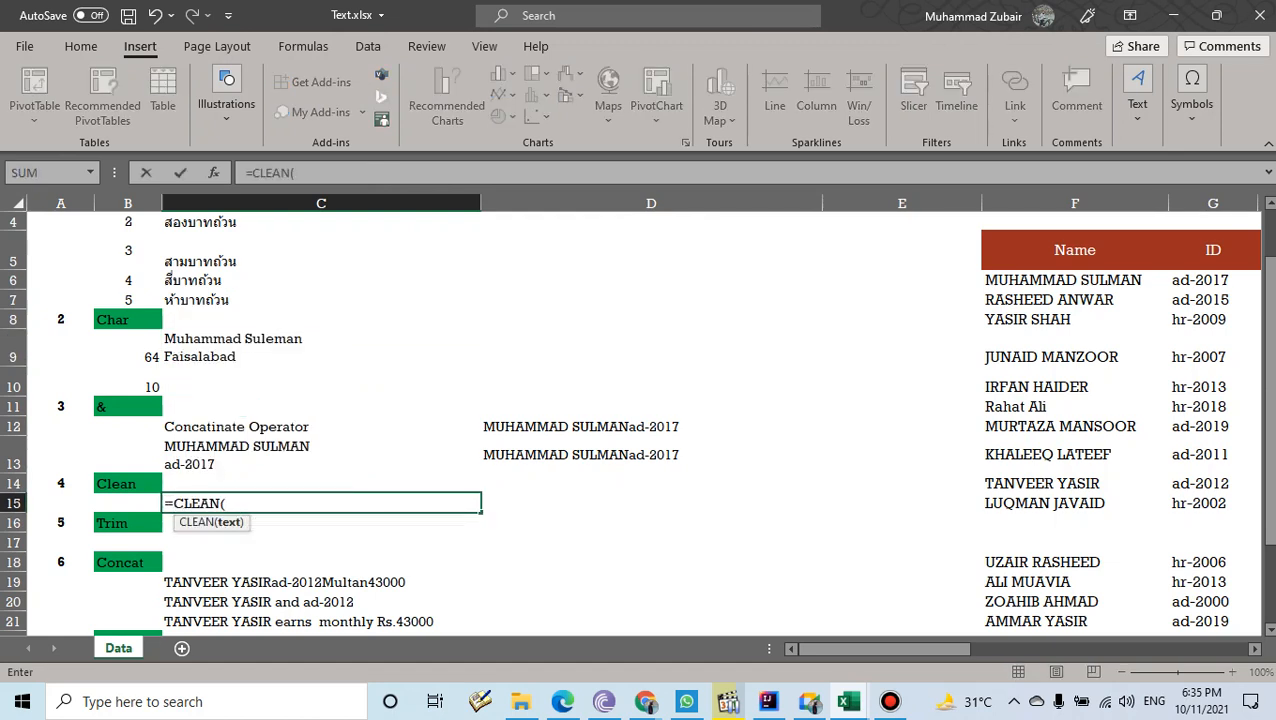
{"action": "left_click", "coordinate": [321, 348]}
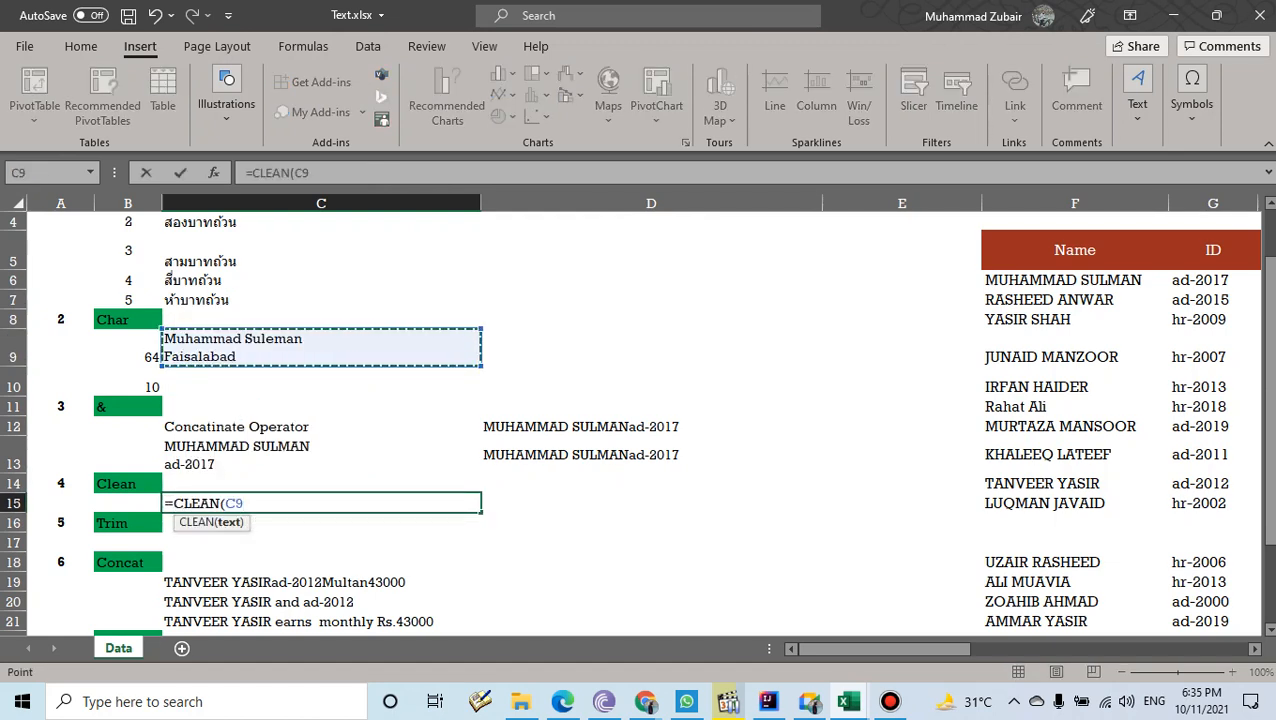
{"action": "type", "text": ")"}
{"action": "key", "text": "Return"}
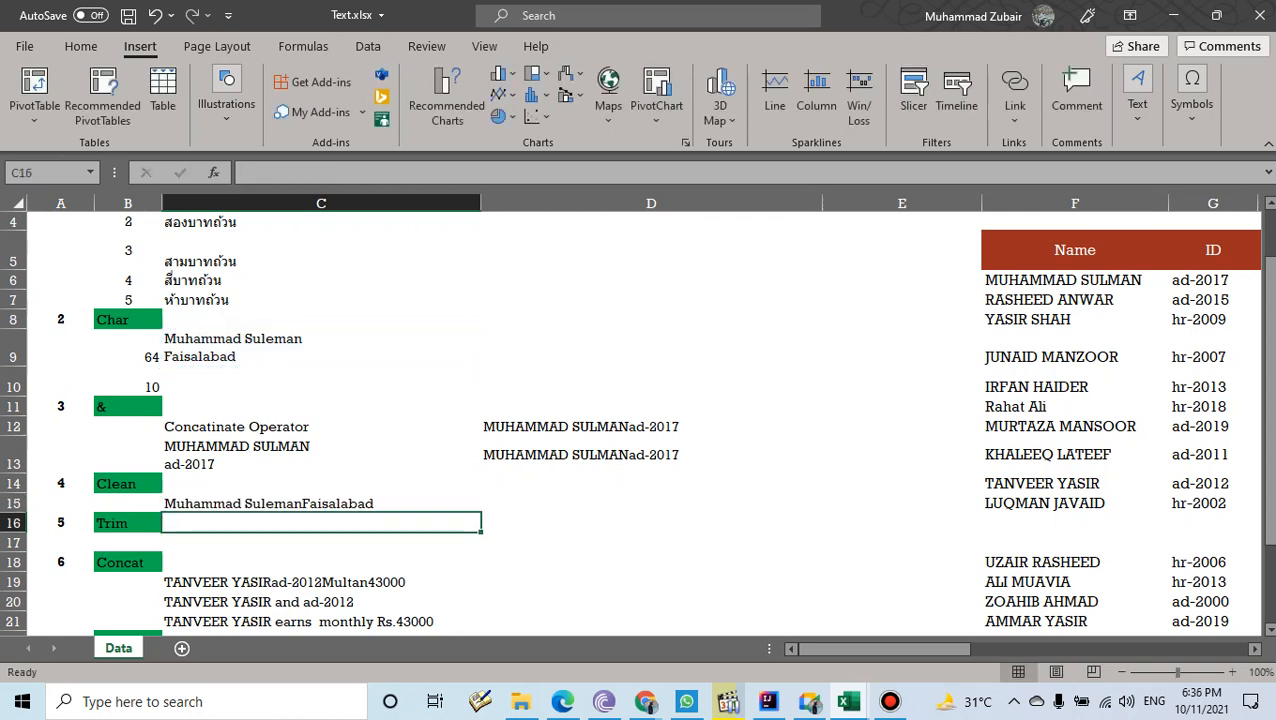
- Compare C15's CLEAN result with C9, then erase C9's two-line text
{"action": "left_click", "coordinate": [321, 503]}
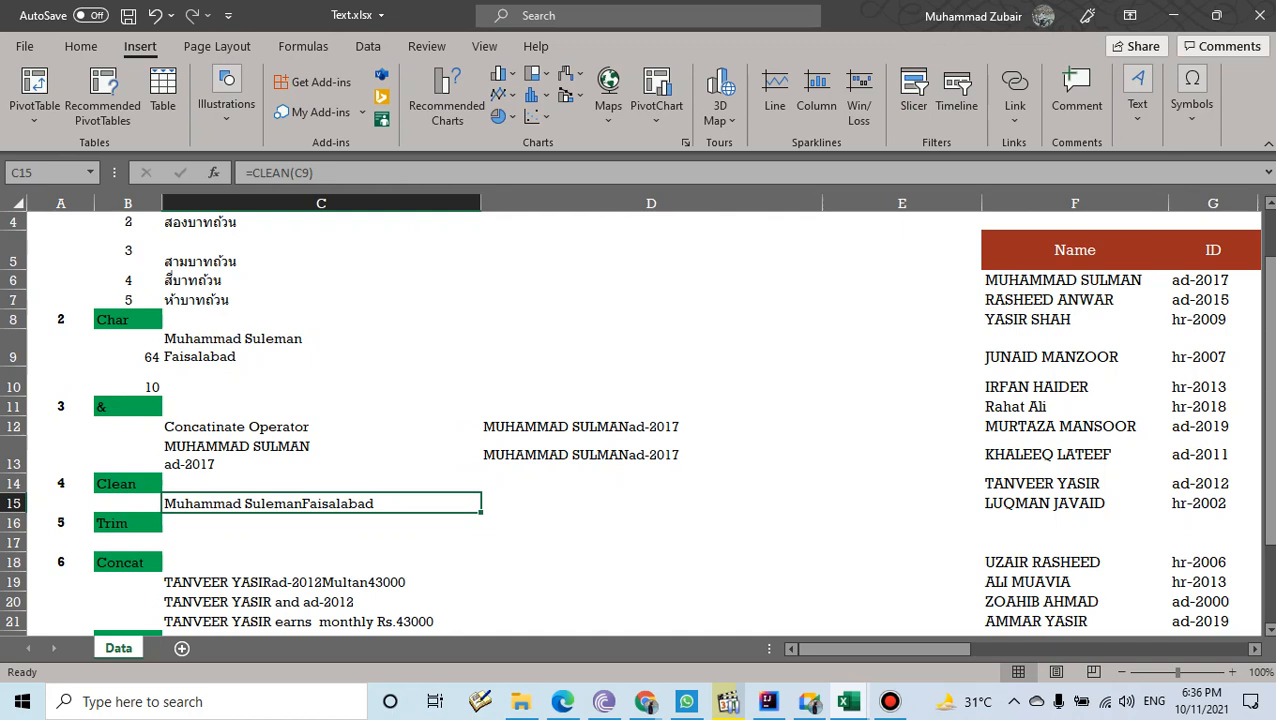
{"action": "key", "text": "Up"}
{"action": "key", "text": "Up"}
{"action": "key", "text": "Up"}
{"action": "key", "text": "Up"}
{"action": "key", "text": "Up"}
{"action": "key", "text": "Up"}
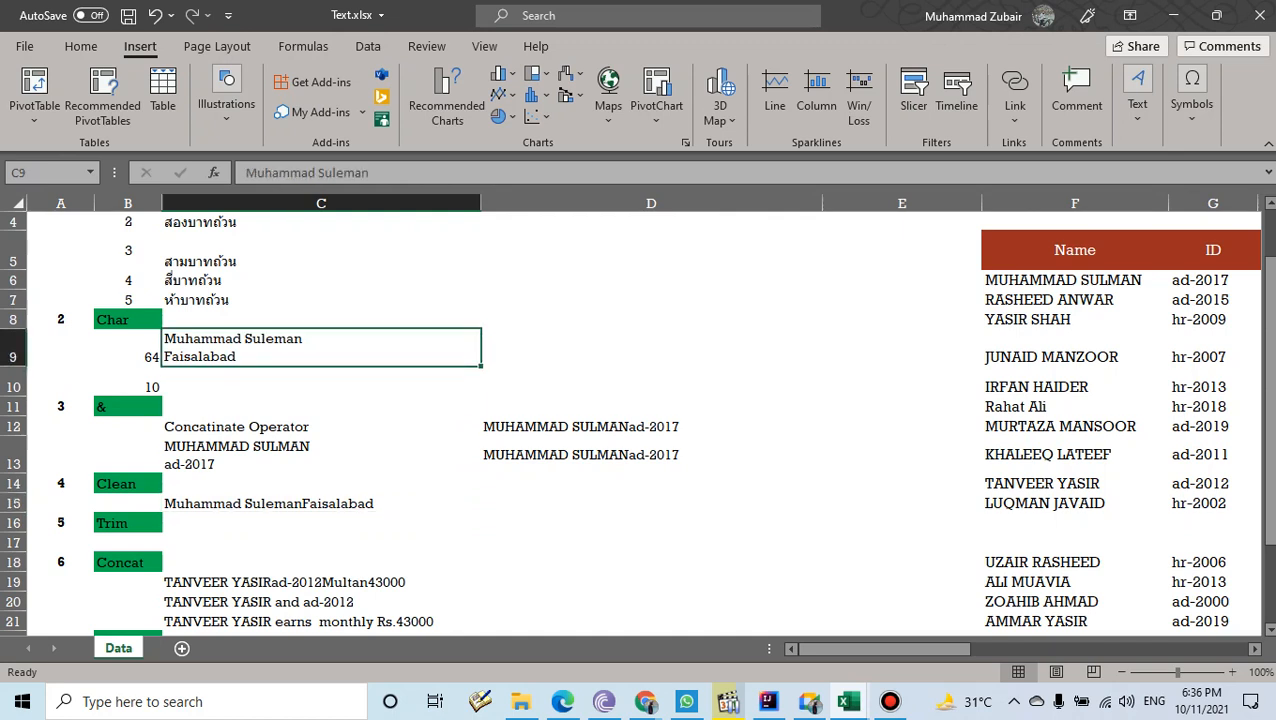
{"action": "left_click", "coordinate": [321, 503]}
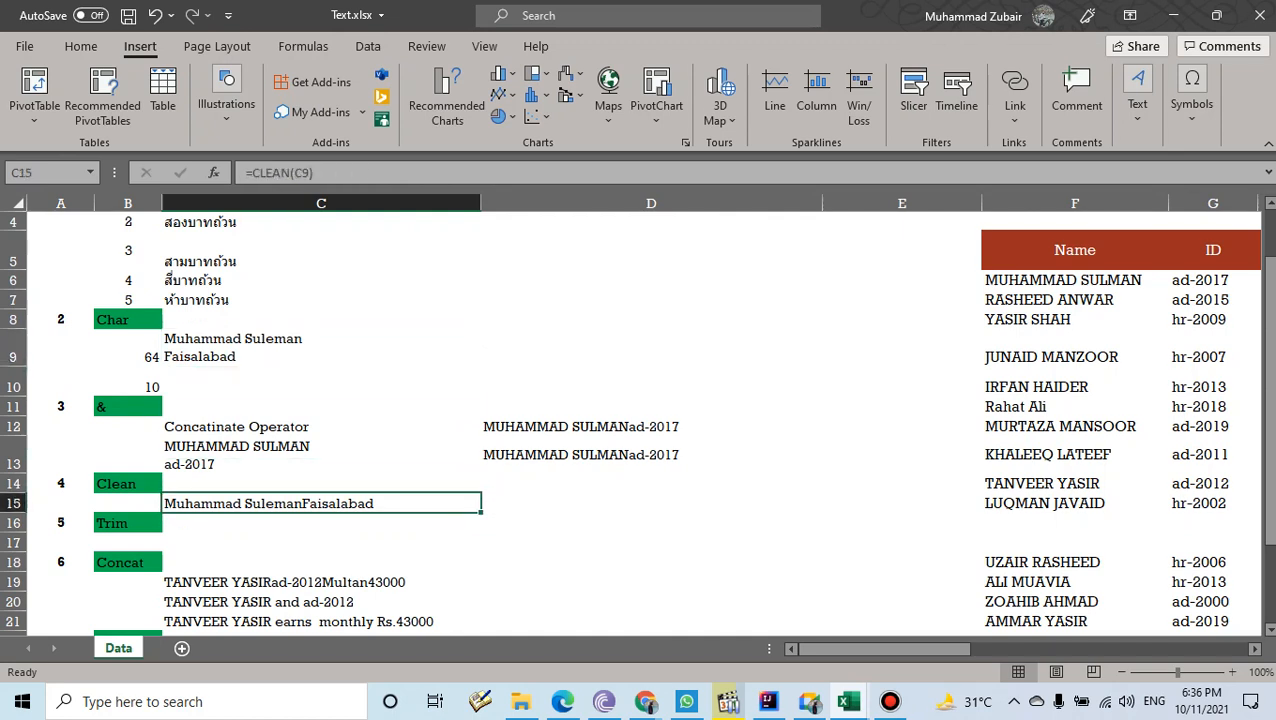
{"action": "left_click", "coordinate": [321, 348]}
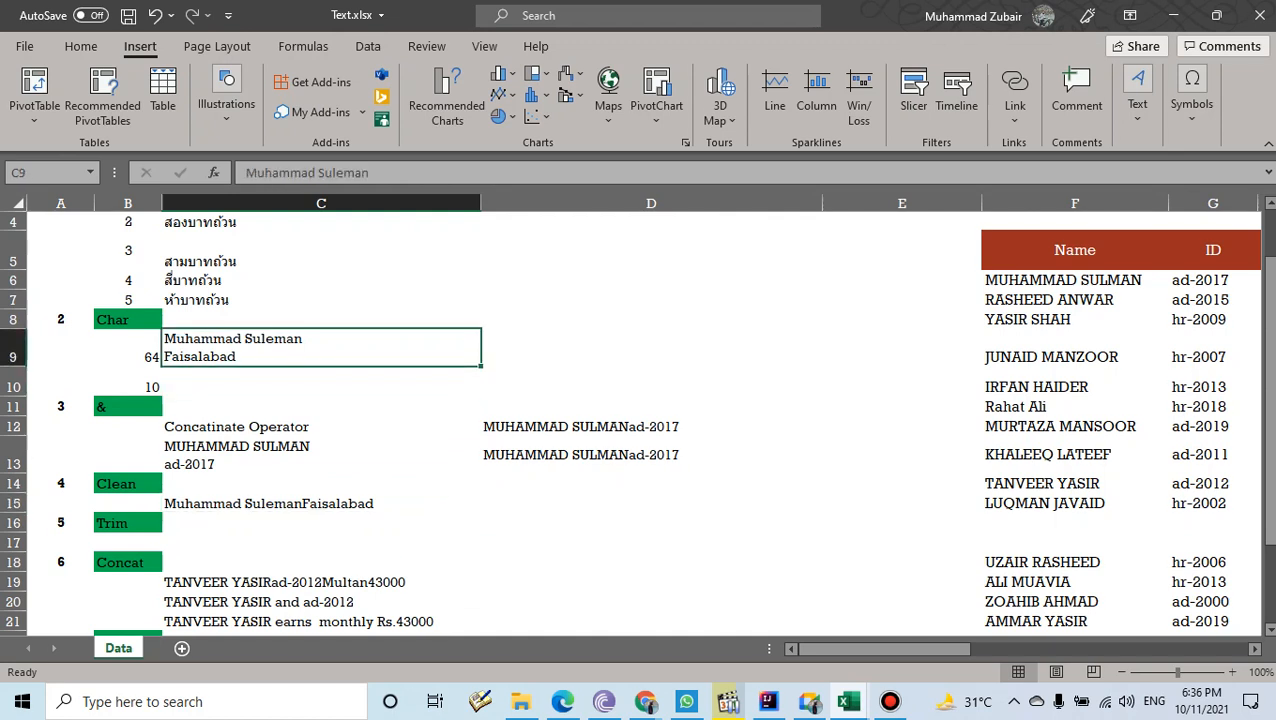
{"action": "key", "text": "BackSpace"}
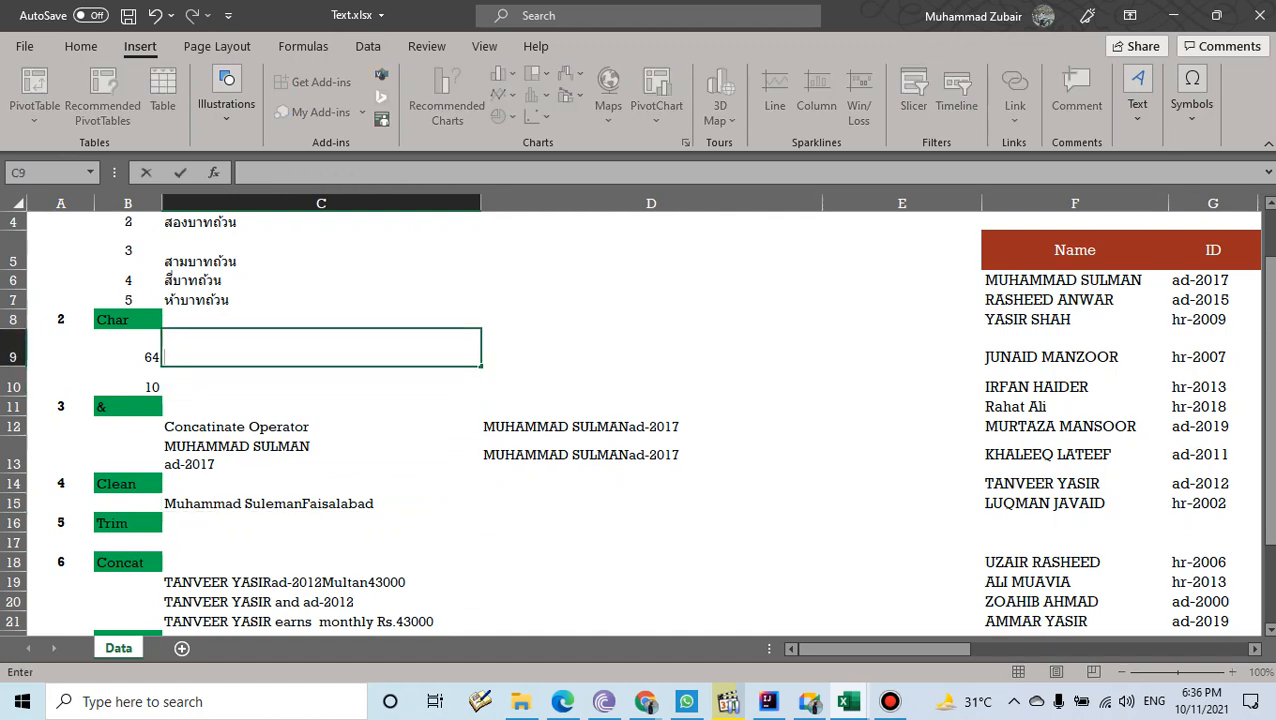
- Start C9's formula as =F6&CHAR(10) for the first employee name plus a line break
{"action": "left_click", "coordinate": [321, 455]}
{"action": "left_click", "coordinate": [321, 348]}
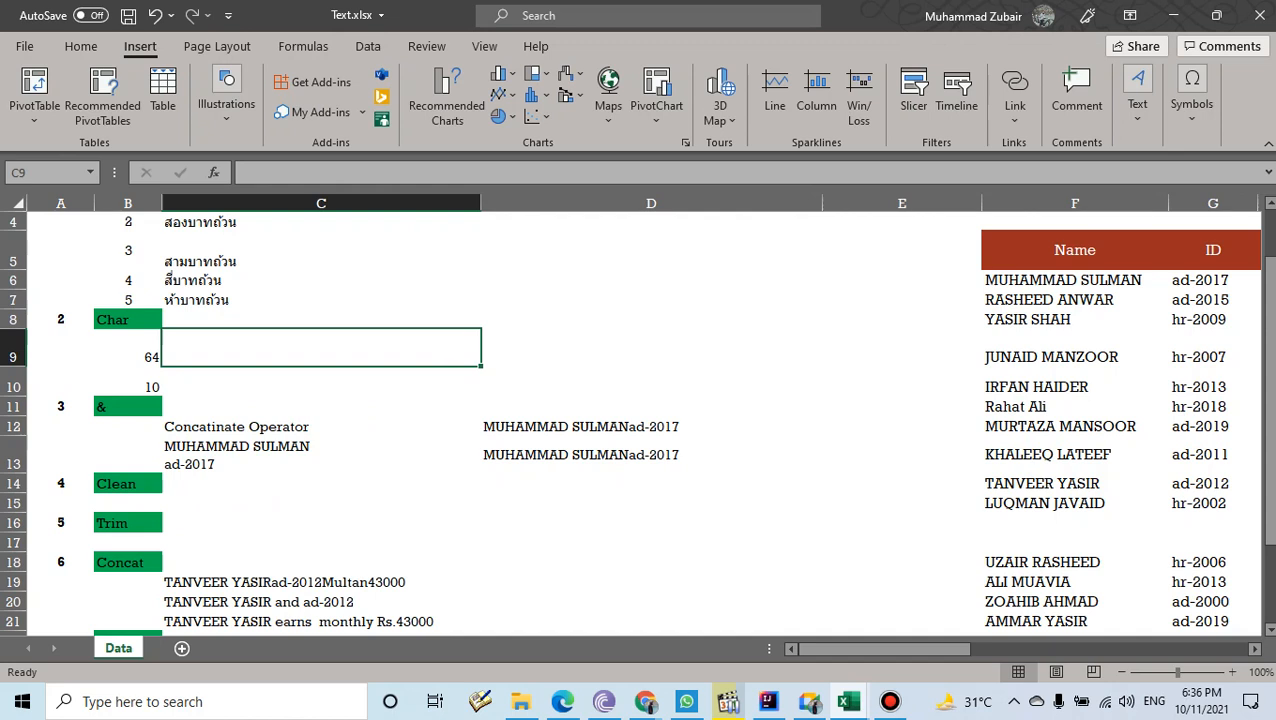
{"action": "type", "text": "="}
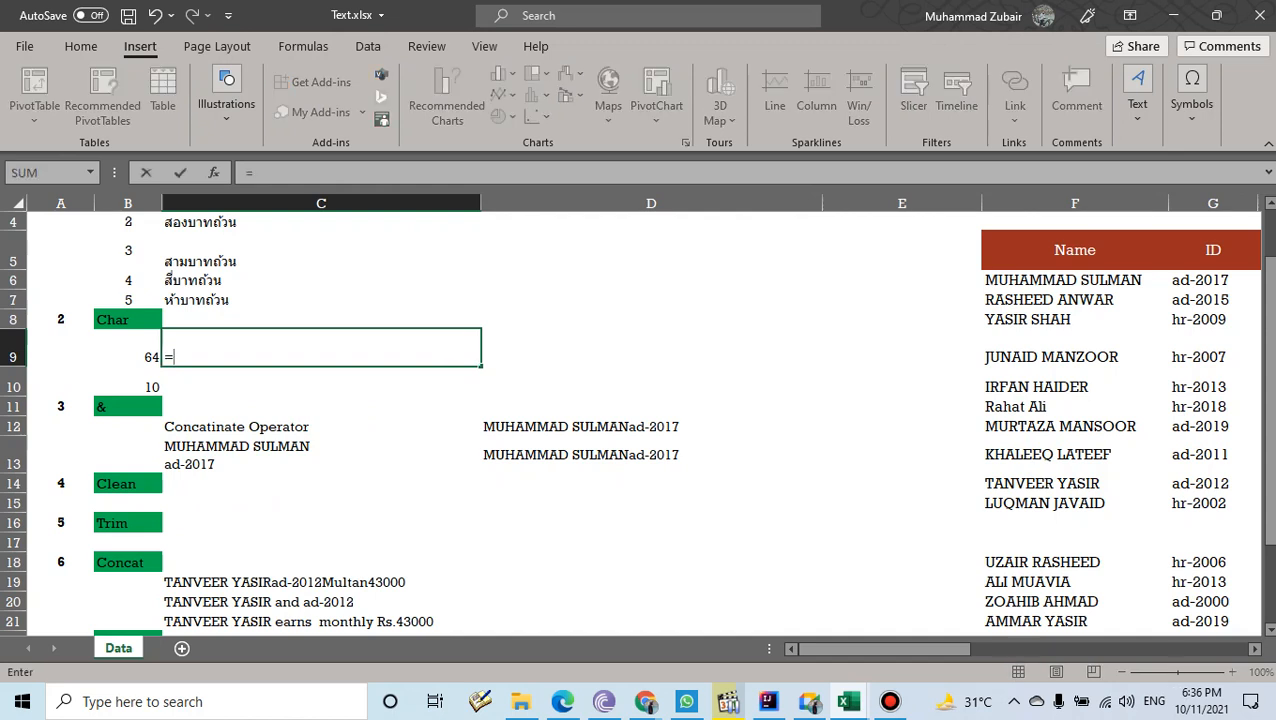
{"action": "left_click", "coordinate": [1075, 280]}
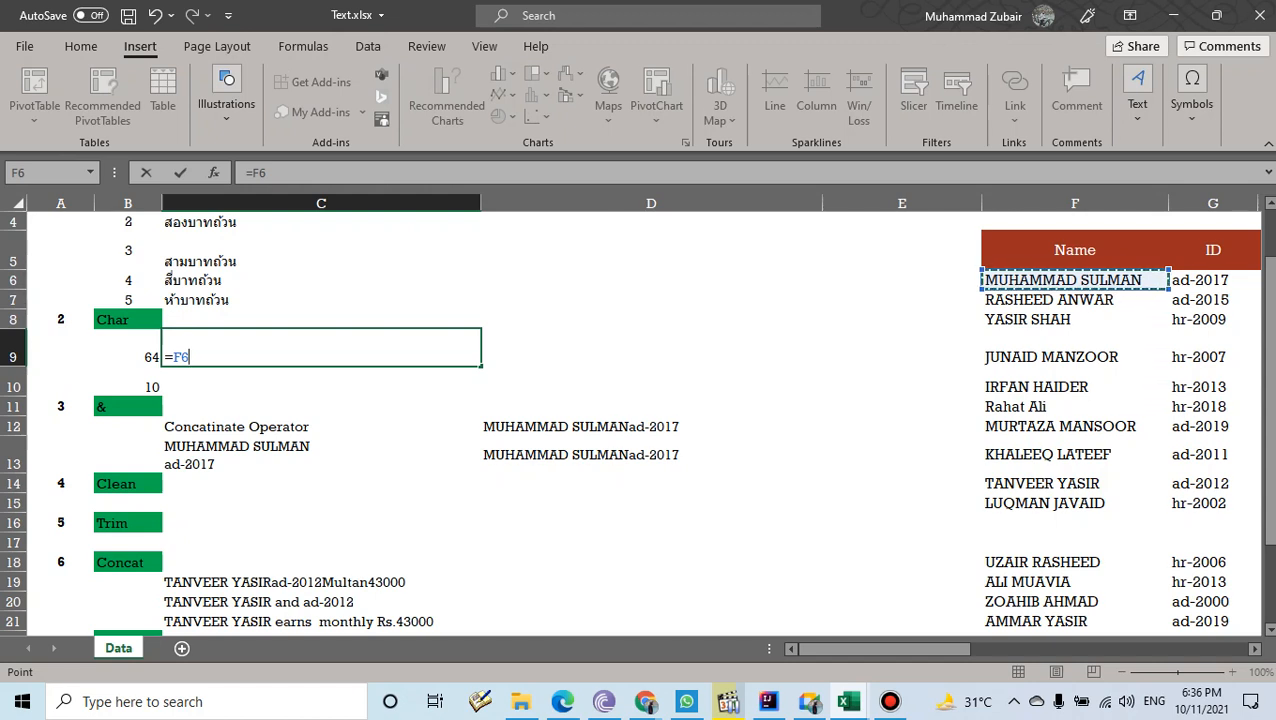
{"action": "type", "text": "&"}
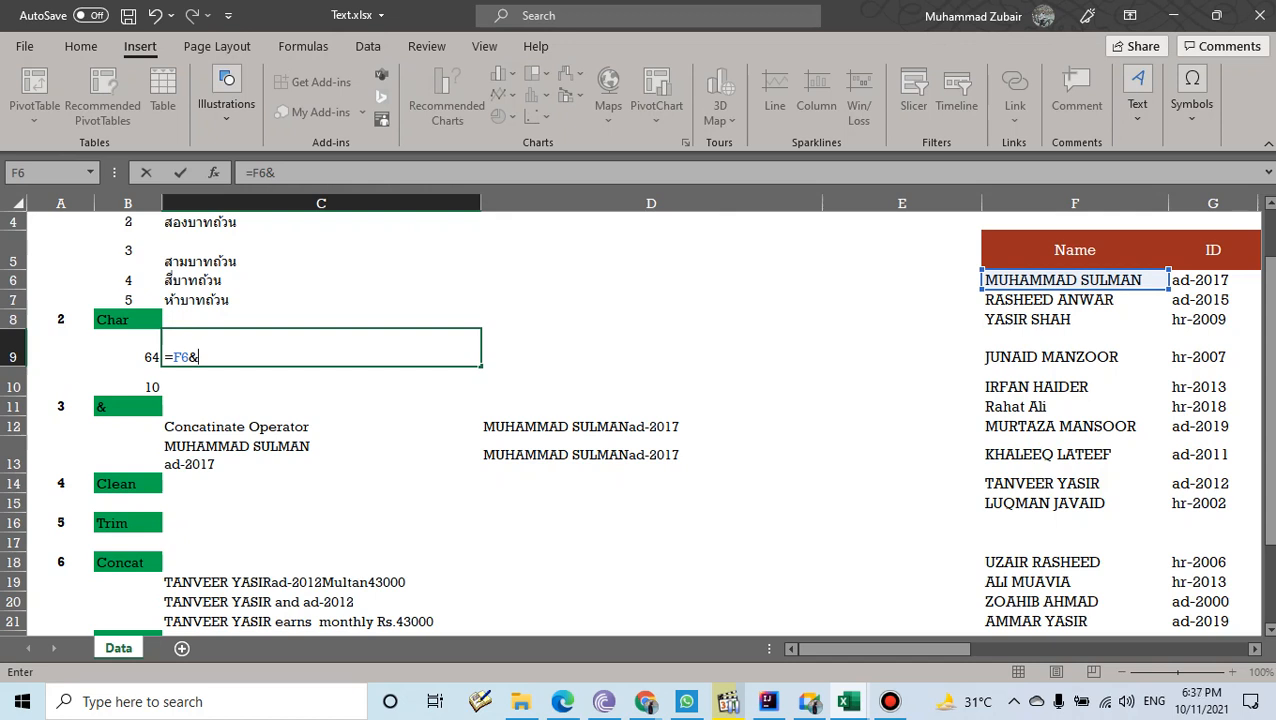
{"action": "type", "text": "cha"}
{"action": "key", "text": "Tab"}
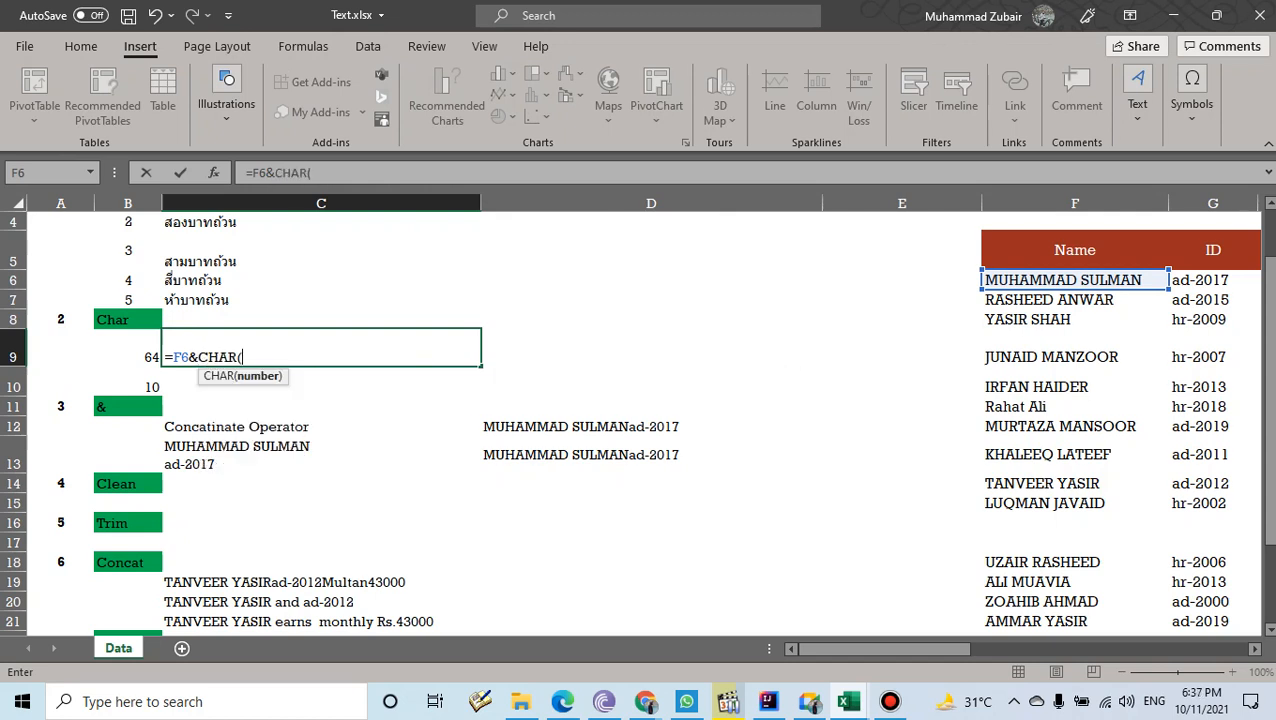
{"action": "type", "text": "10)"}
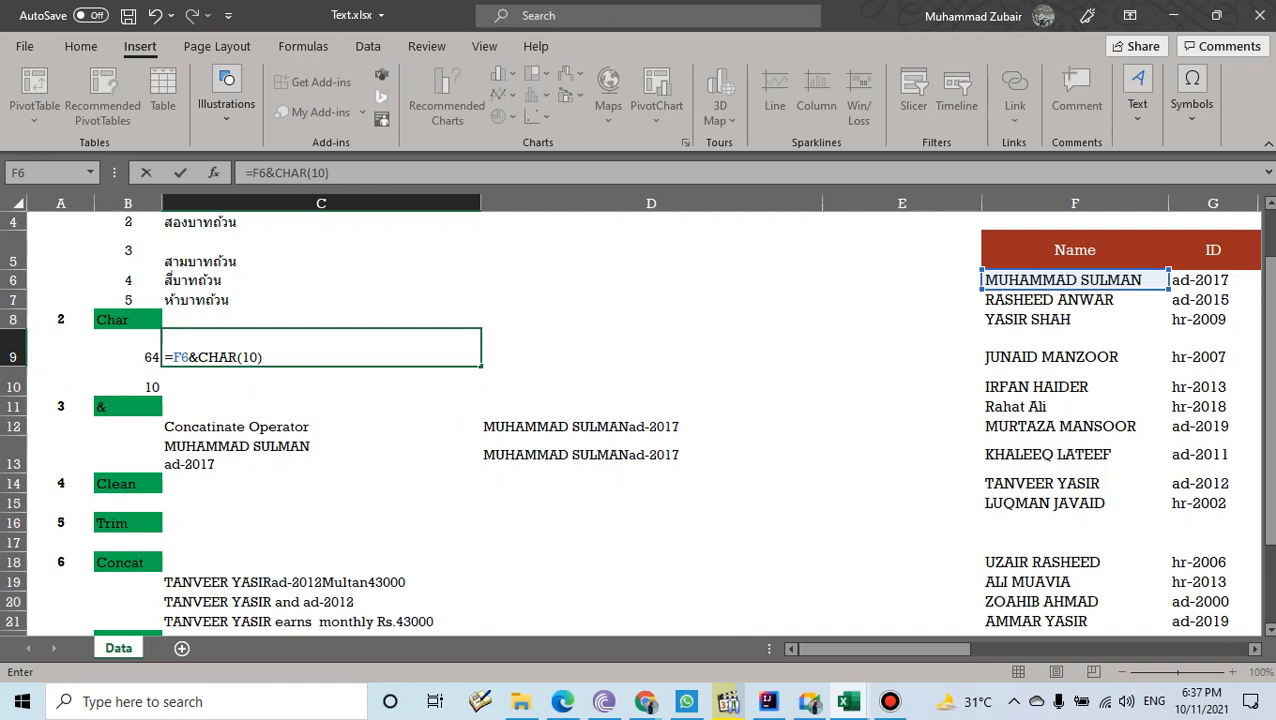
- Append &G6 to add the employee ID and commit the two-line formula
{"action": "type", "text": "&"}
{"action": "left_click", "coordinate": [1212, 280]}
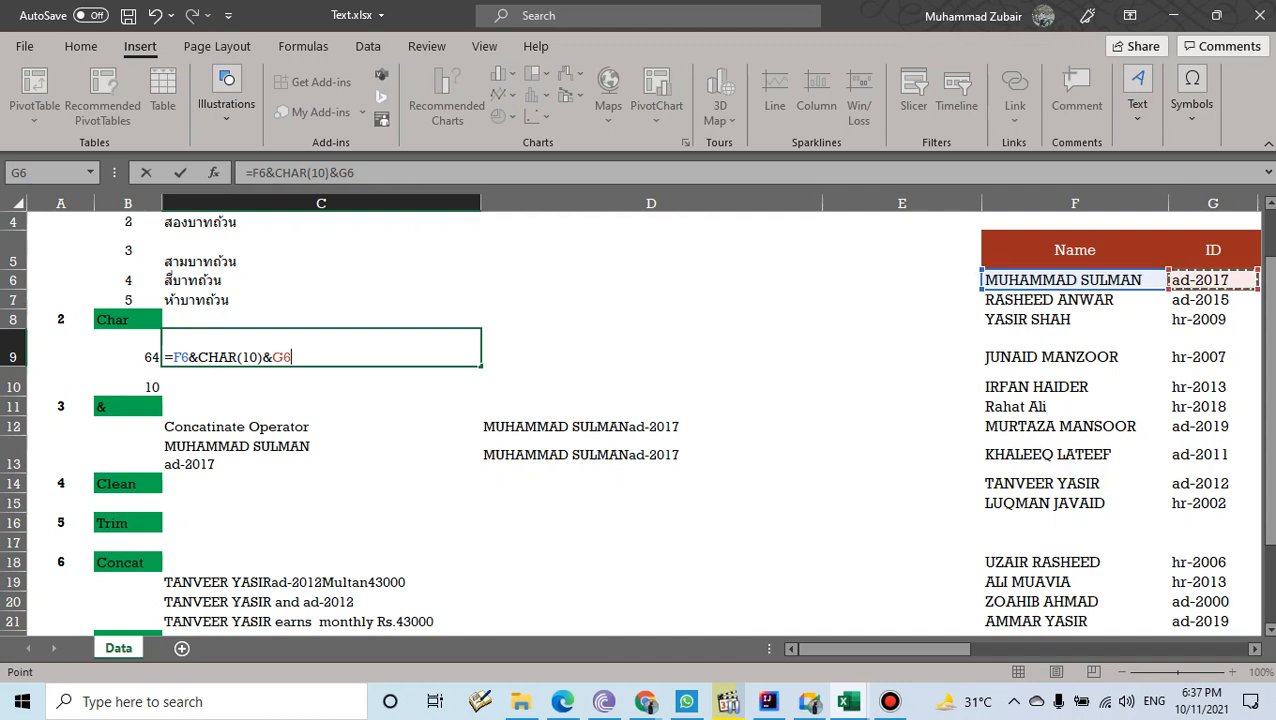
{"action": "left_click_drag", "start_coordinate": [257, 357], "coordinate": [198, 357]}
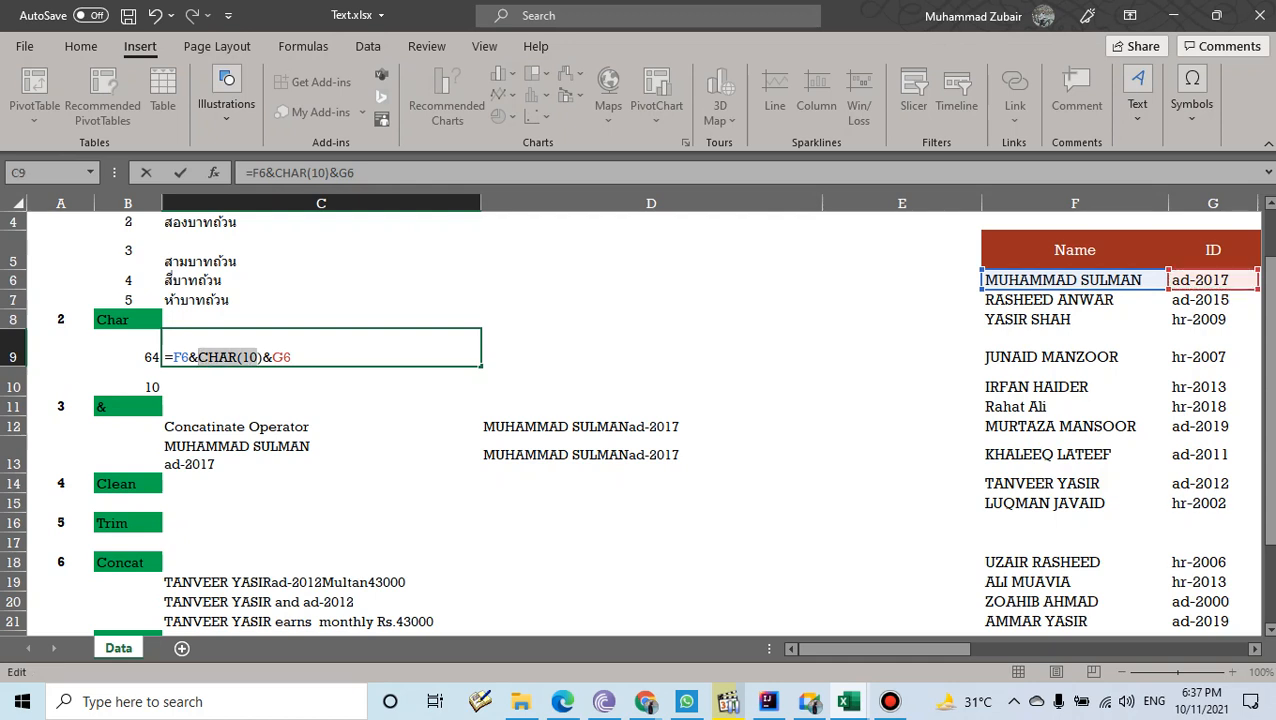
{"action": "left_click_drag", "start_coordinate": [262, 357], "coordinate": [272, 357]}
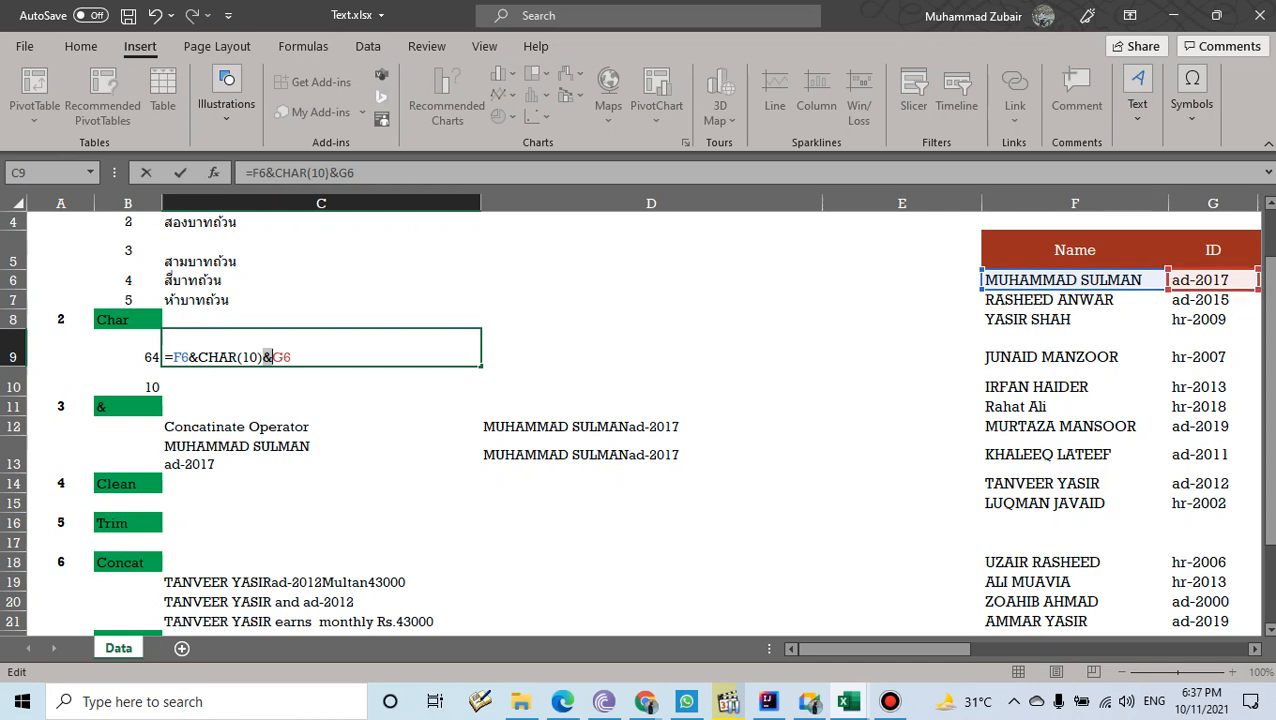
{"action": "key", "text": "Return"}
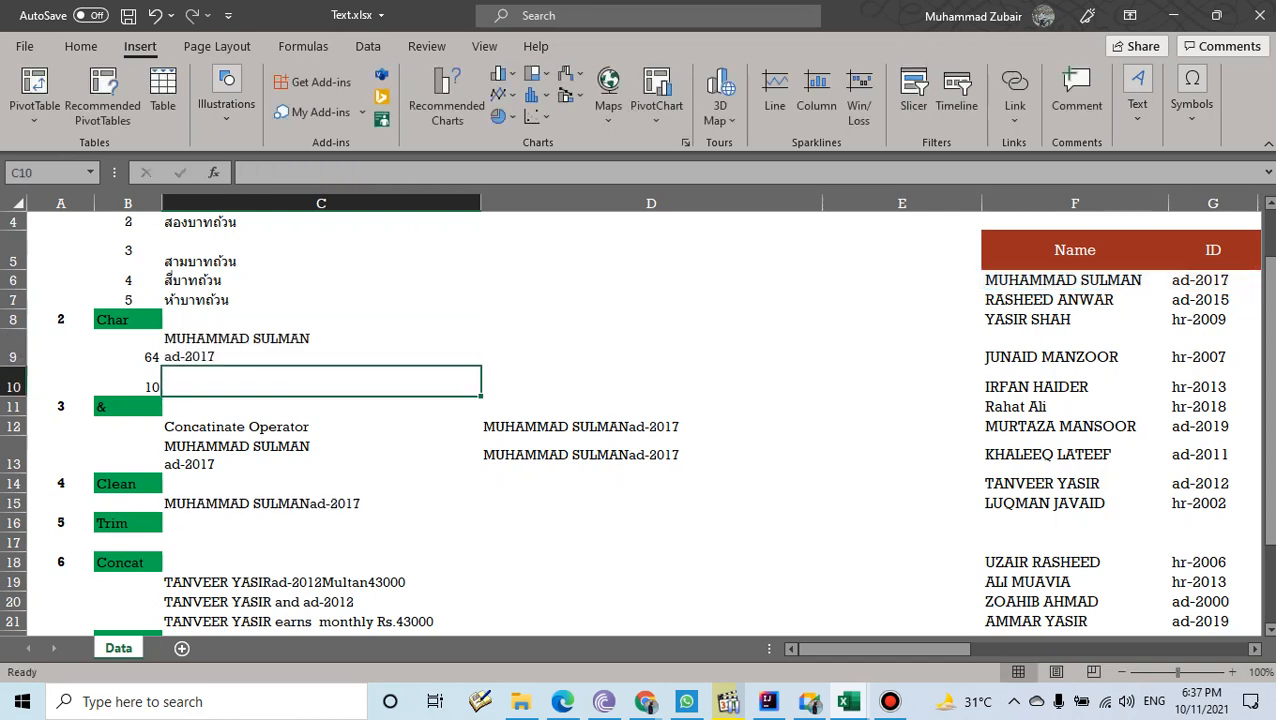
- Enter =CHAR(64) in C9 to show the @ sign
{"action": "left_click", "coordinate": [321, 348]}
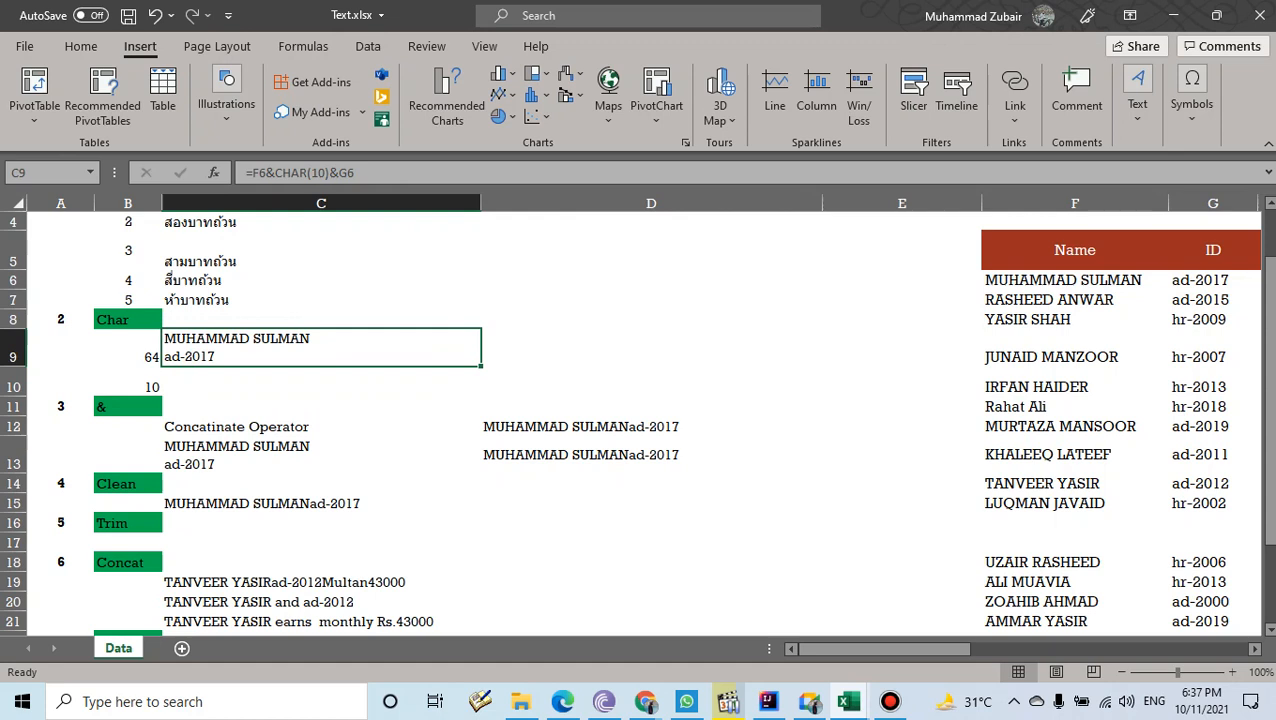
{"action": "type", "text": "=ch"}
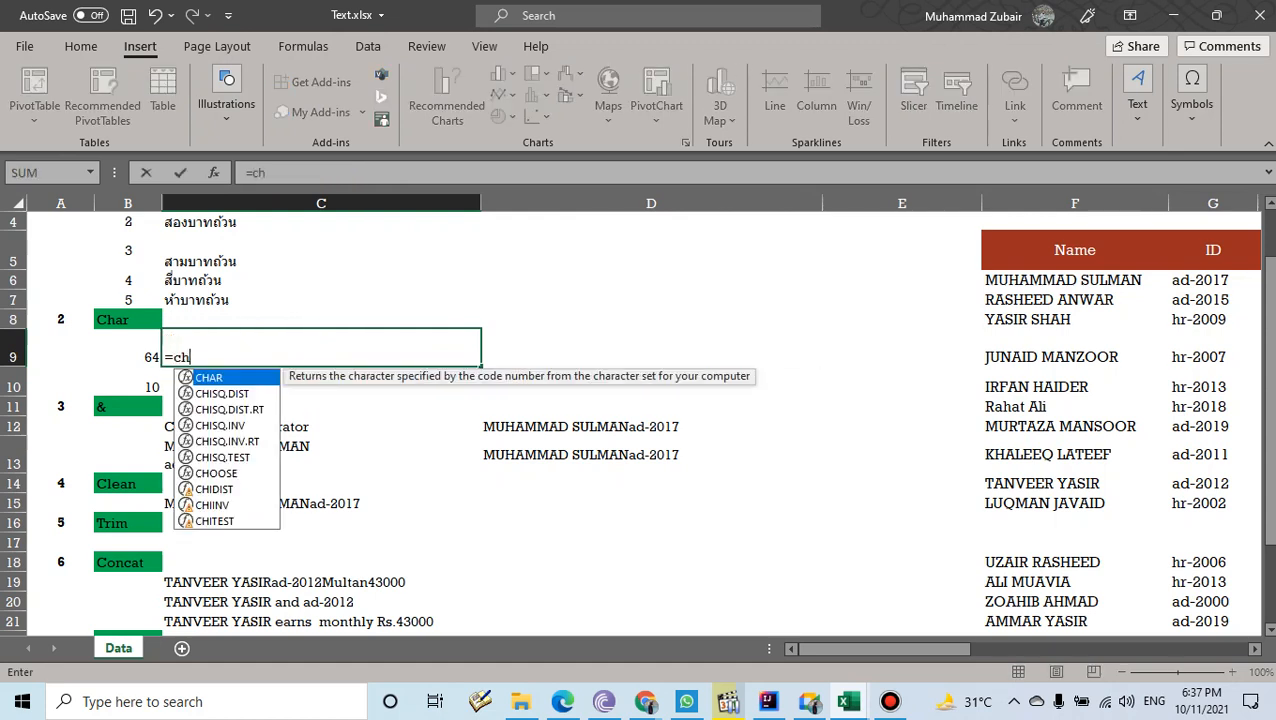
{"action": "key", "text": "Tab"}
{"action": "type", "text": "64"}
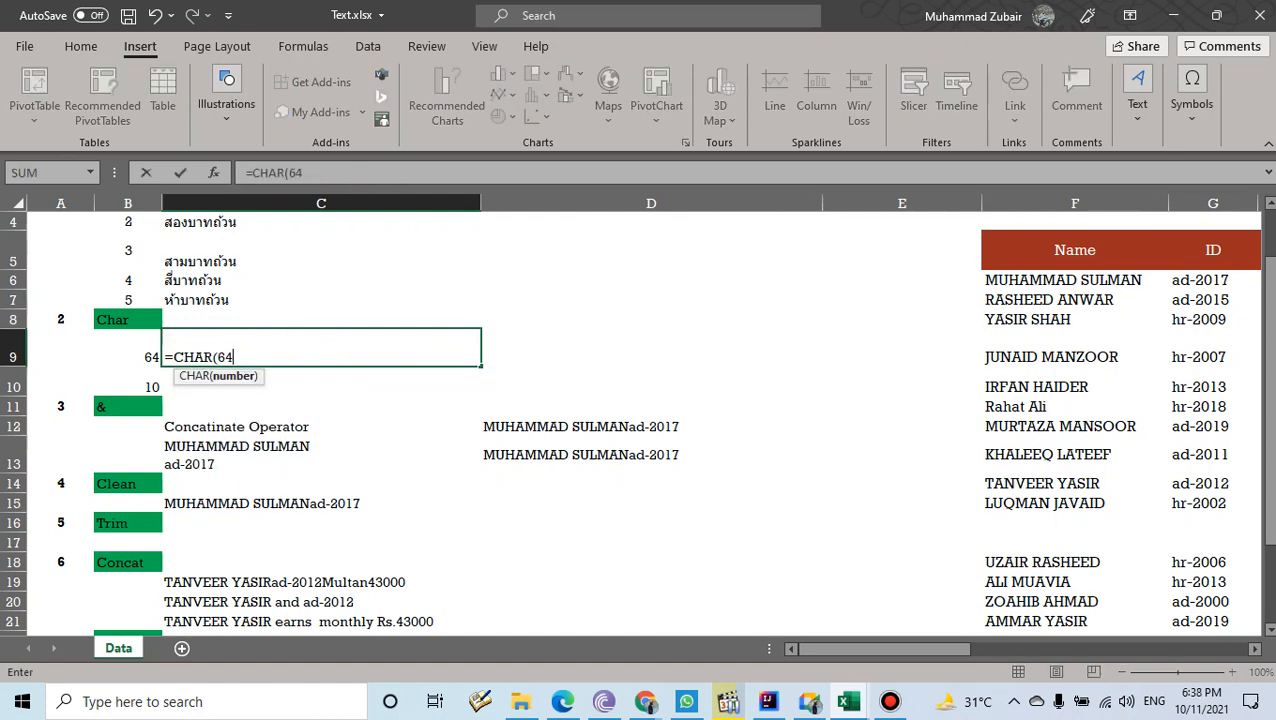
{"action": "key", "text": "Return"}
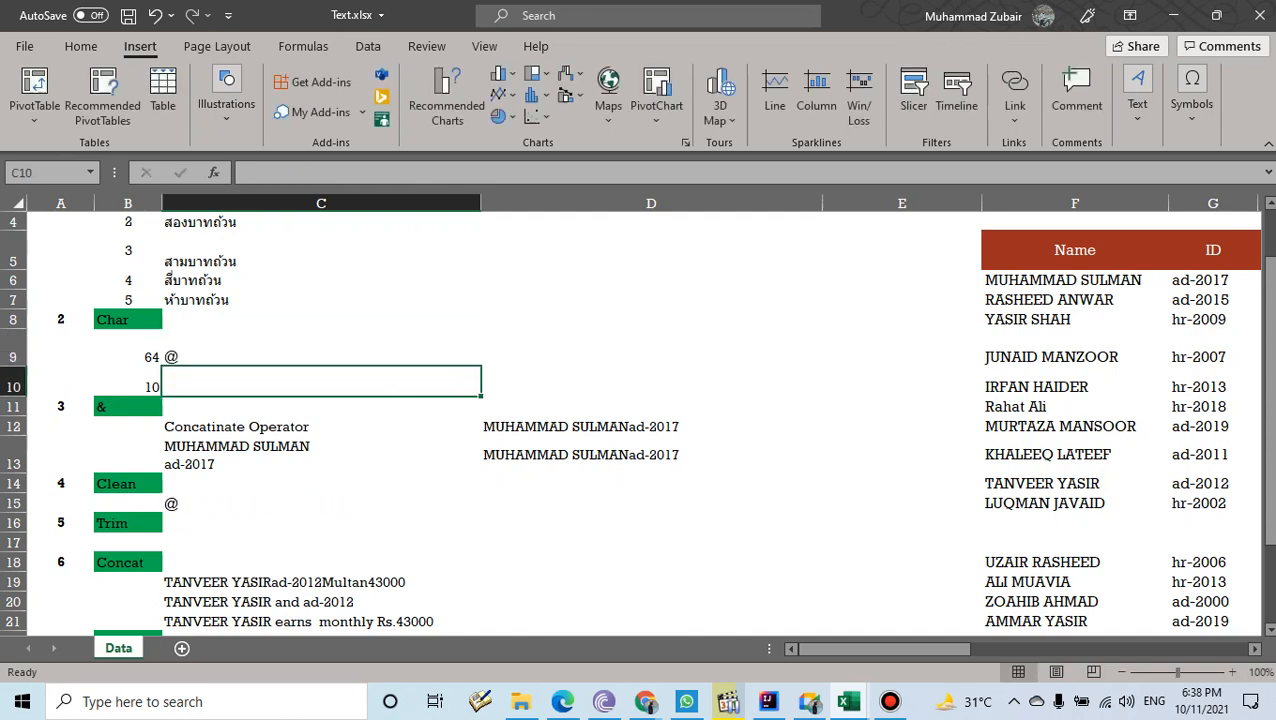
{"action": "key", "text": "Up"}
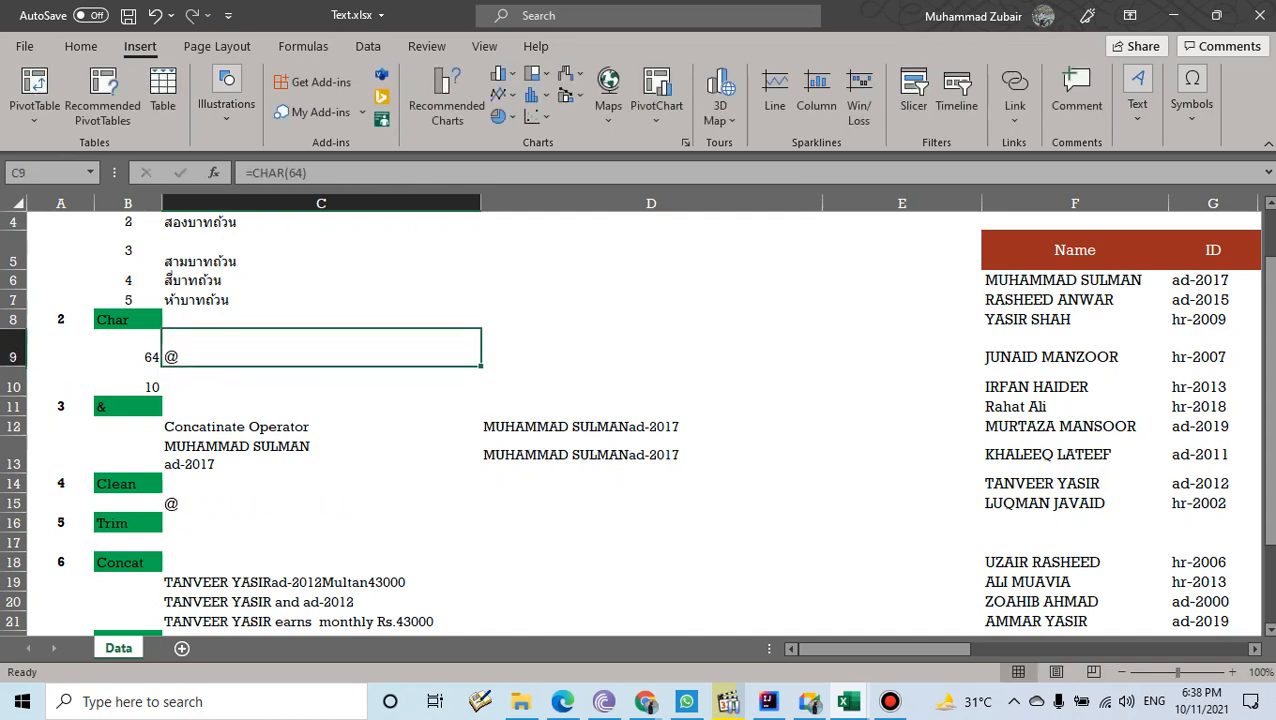
- Change the CHAR code in C9 to 65, then to 123 so it shows {
{"action": "left_click", "coordinate": [297, 172]}
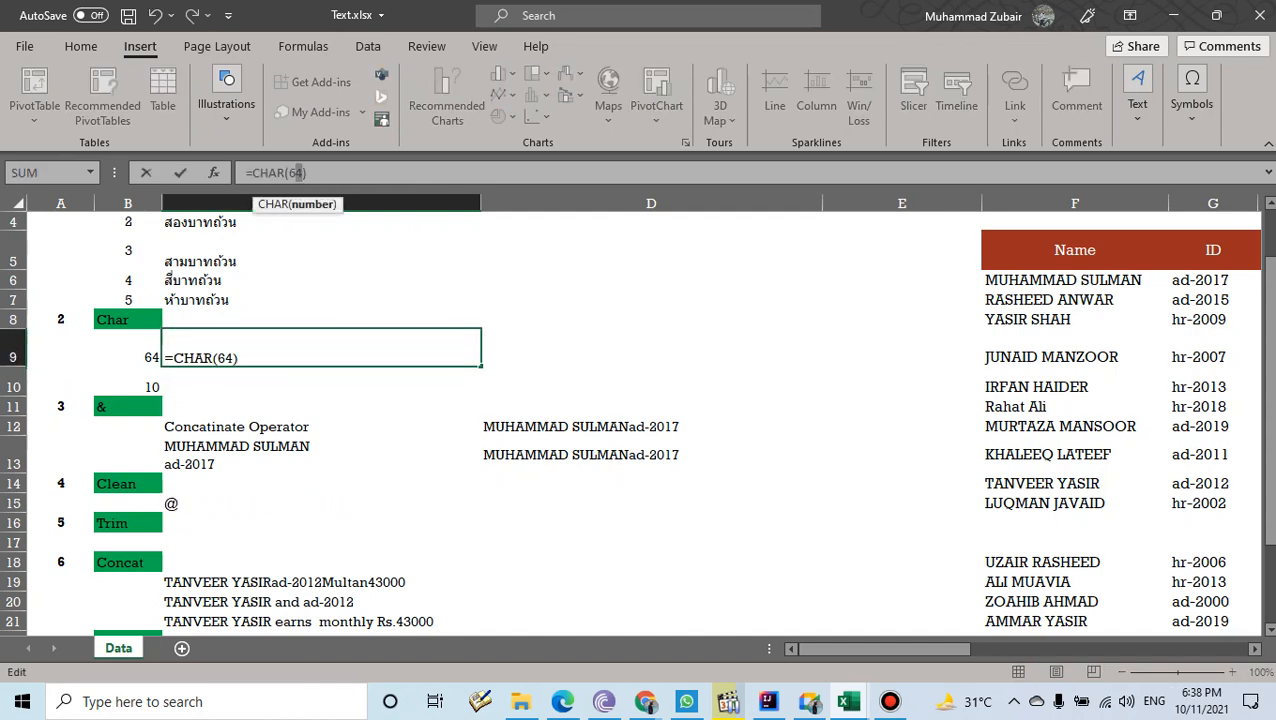
{"action": "type", "text": "5"}
{"action": "key", "text": "Return"}
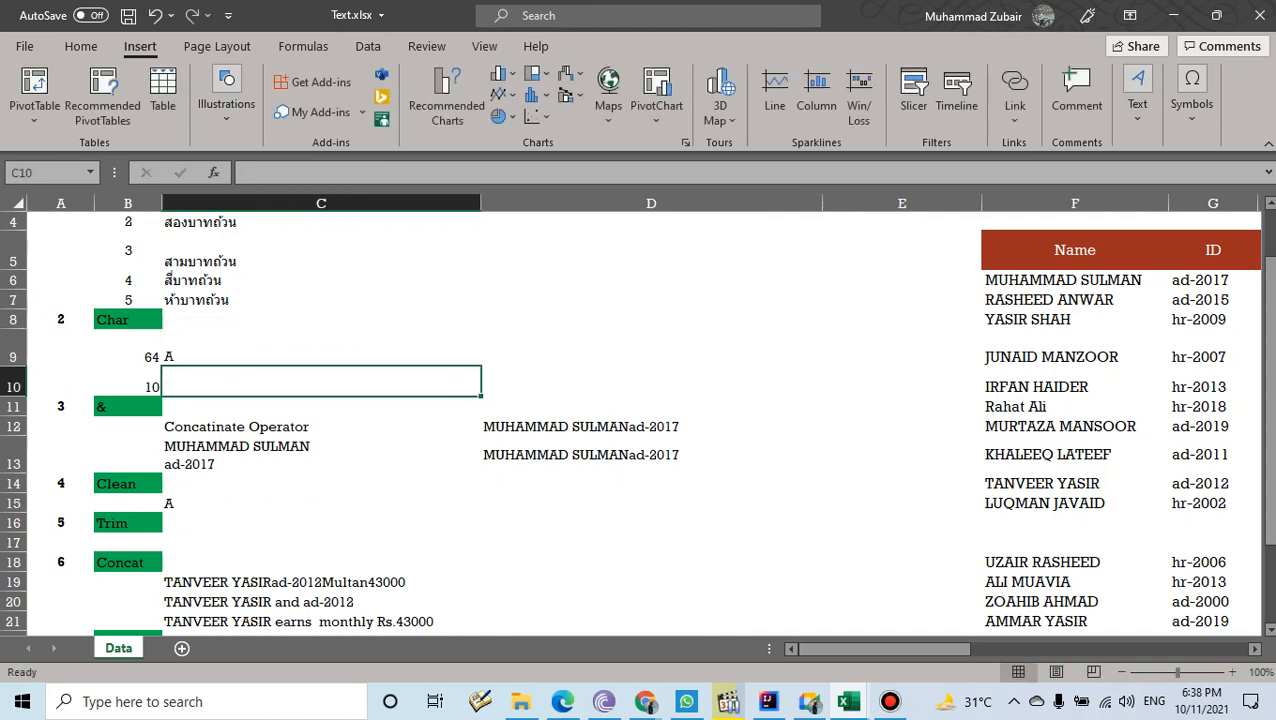
{"action": "key", "text": "Up"}
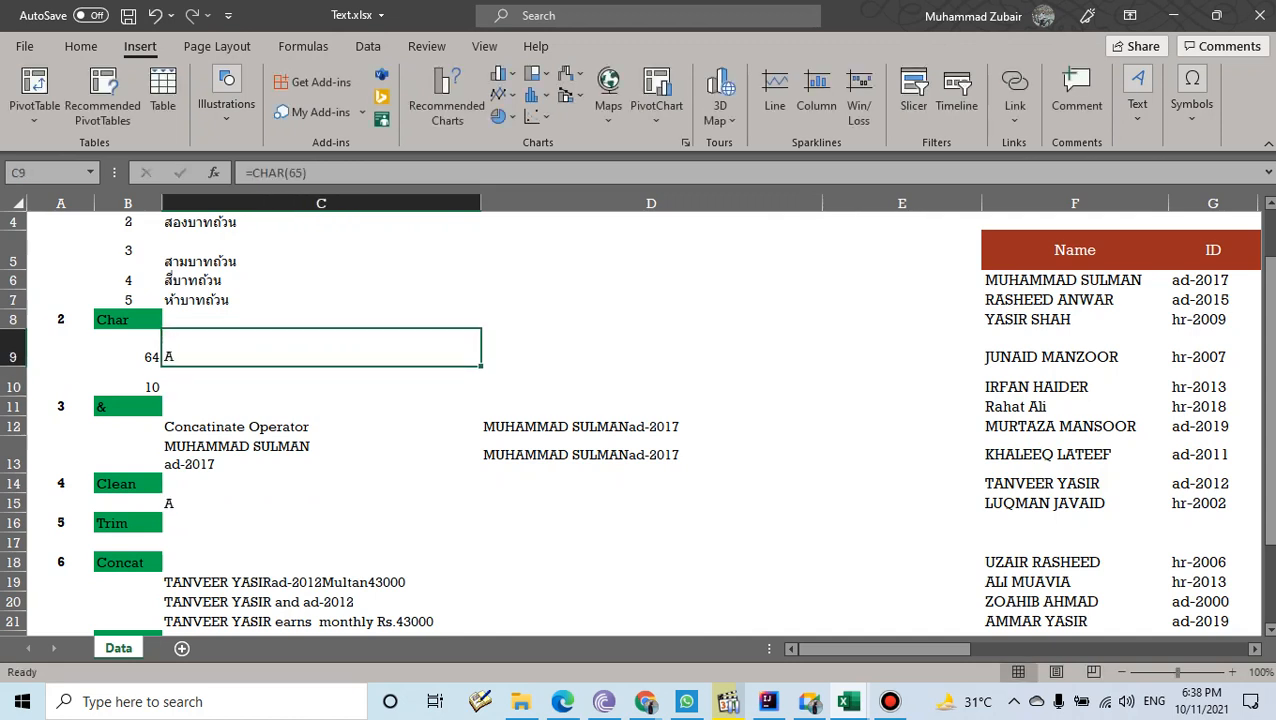
{"action": "left_click", "coordinate": [293, 172]}
{"action": "type", "text": "123"}
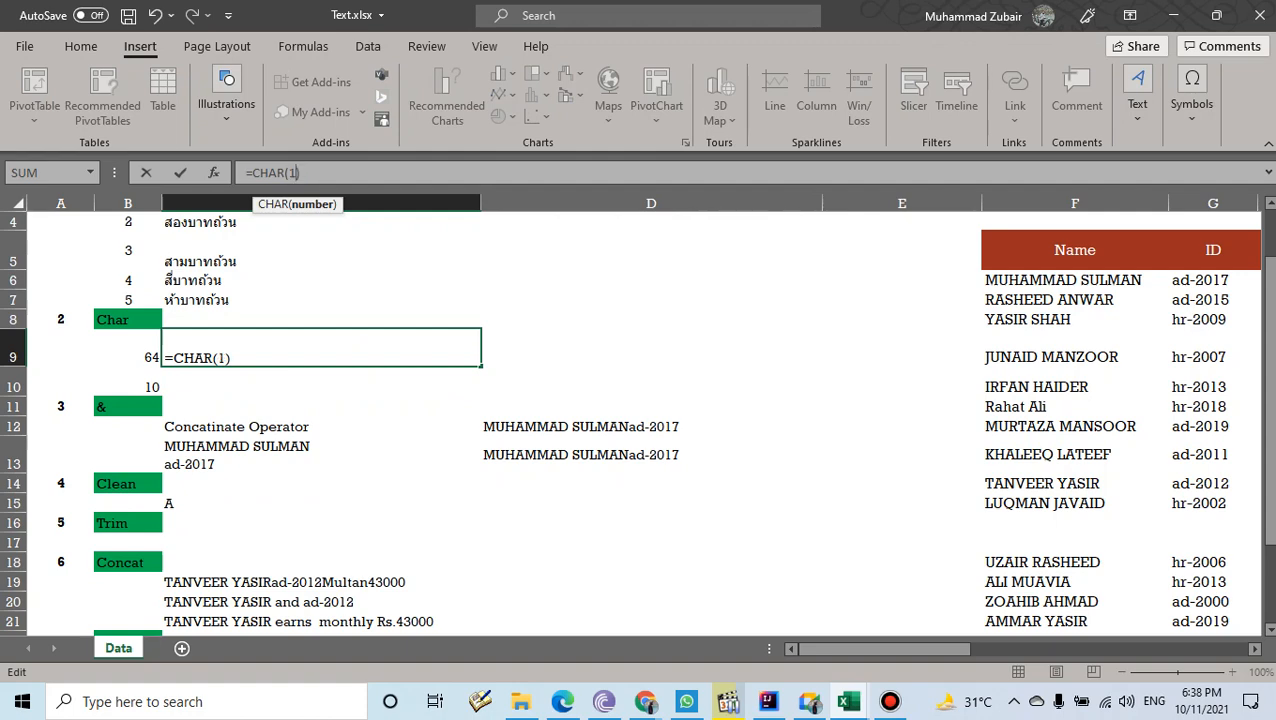
{"action": "key", "text": "Return"}
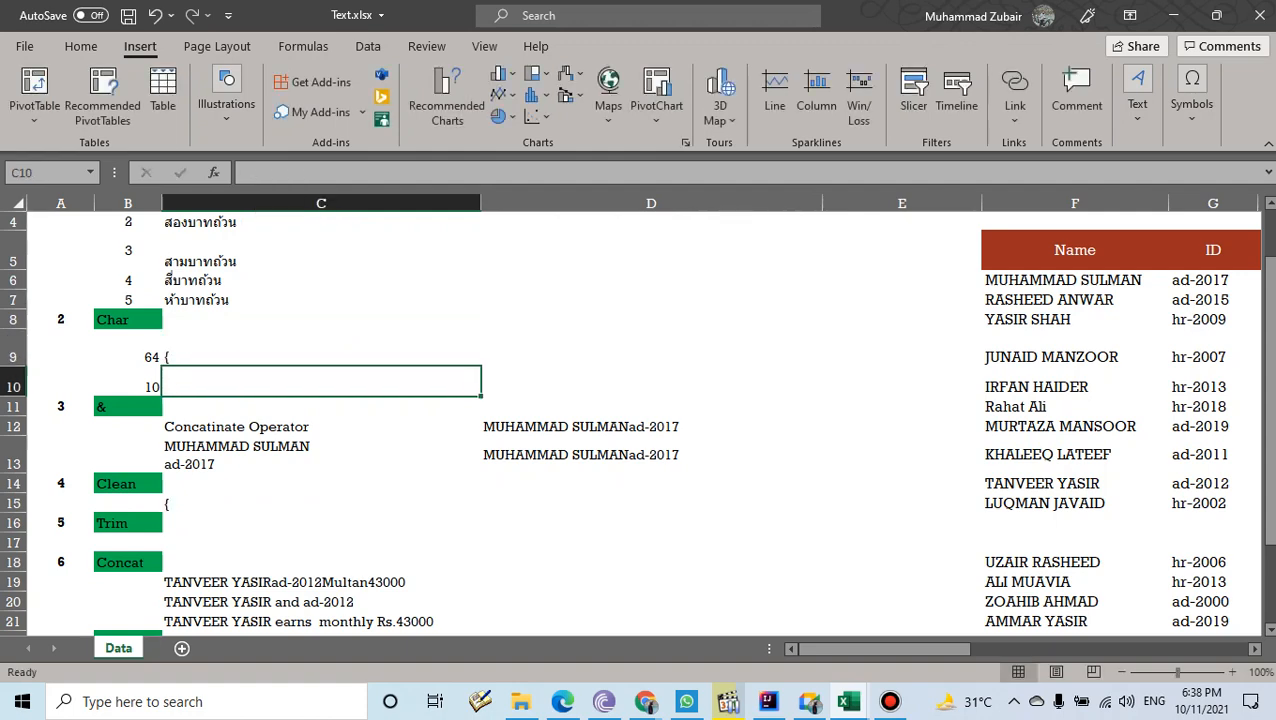
{"action": "left_click", "coordinate": [321, 348]}
- Review the TRIM and CLEAN examples, then start editing the employee name in F18
{"action": "scroll", "coordinate": [636, 422], "scroll_direction": "down", "scroll_amount": 1}
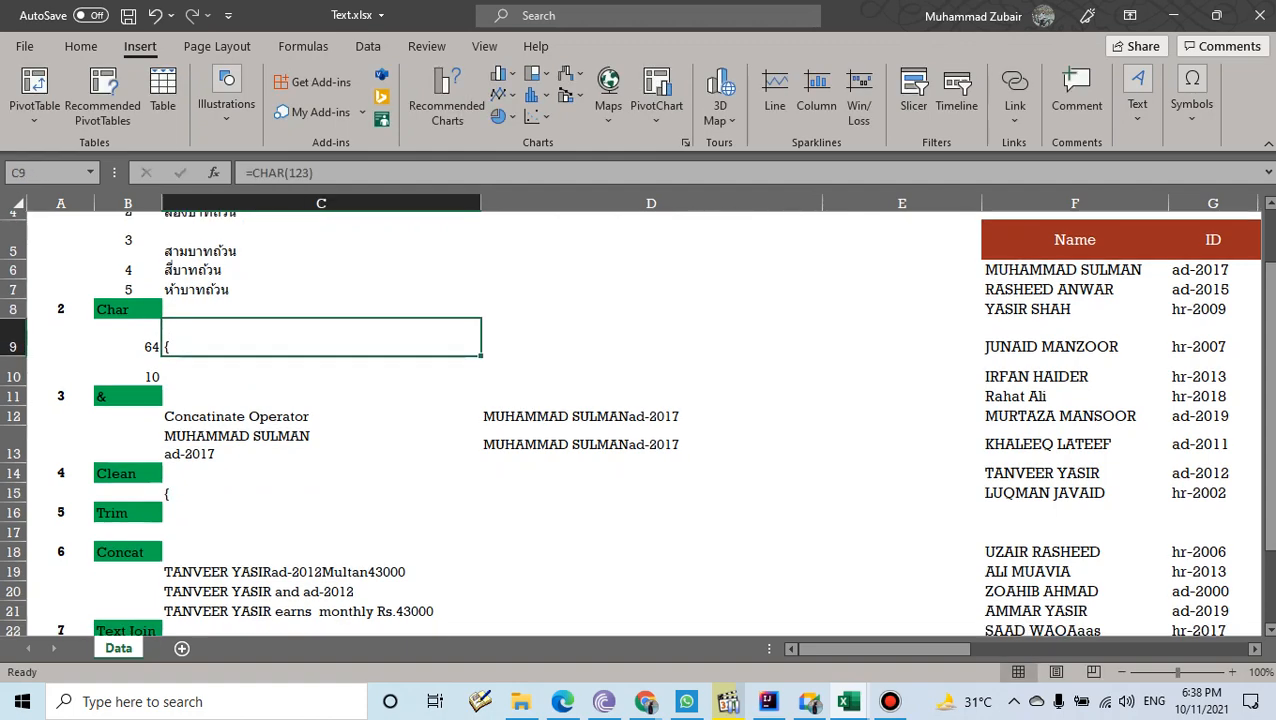
{"action": "left_click", "coordinate": [128, 329]}
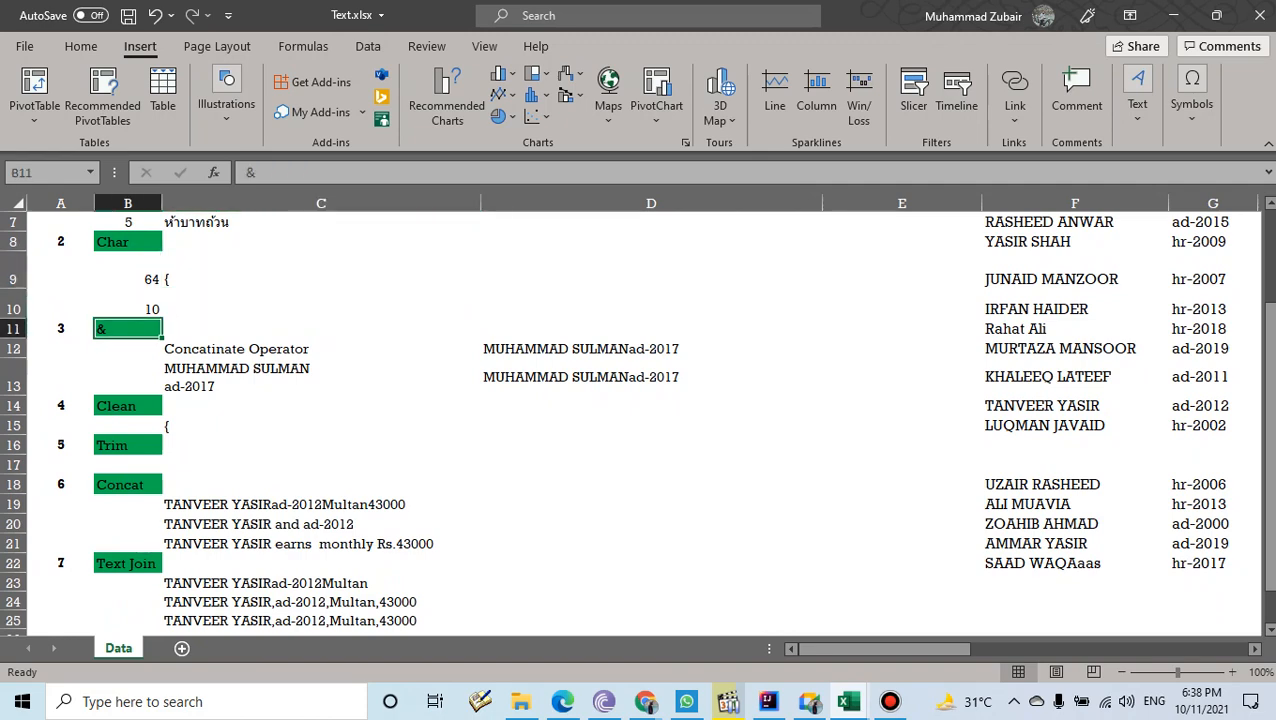
{"action": "scroll", "coordinate": [636, 422], "scroll_direction": "down", "scroll_amount": 1}
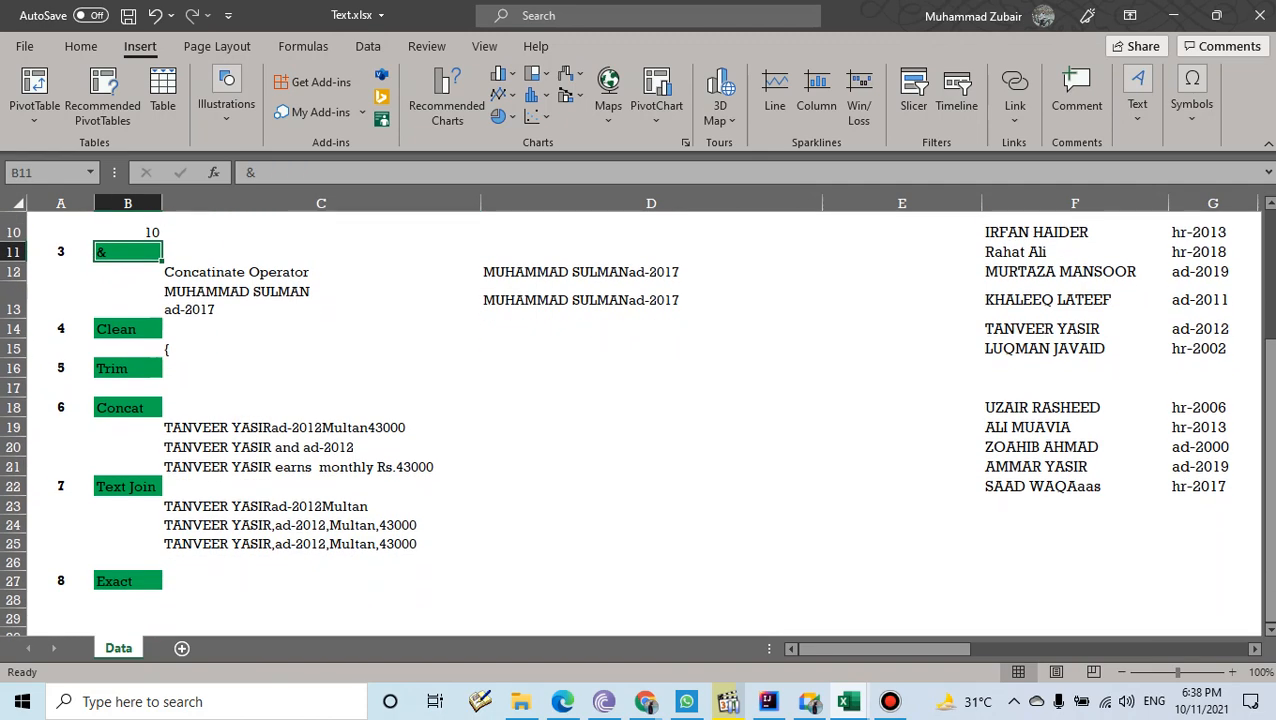
{"action": "left_click", "coordinate": [321, 388]}
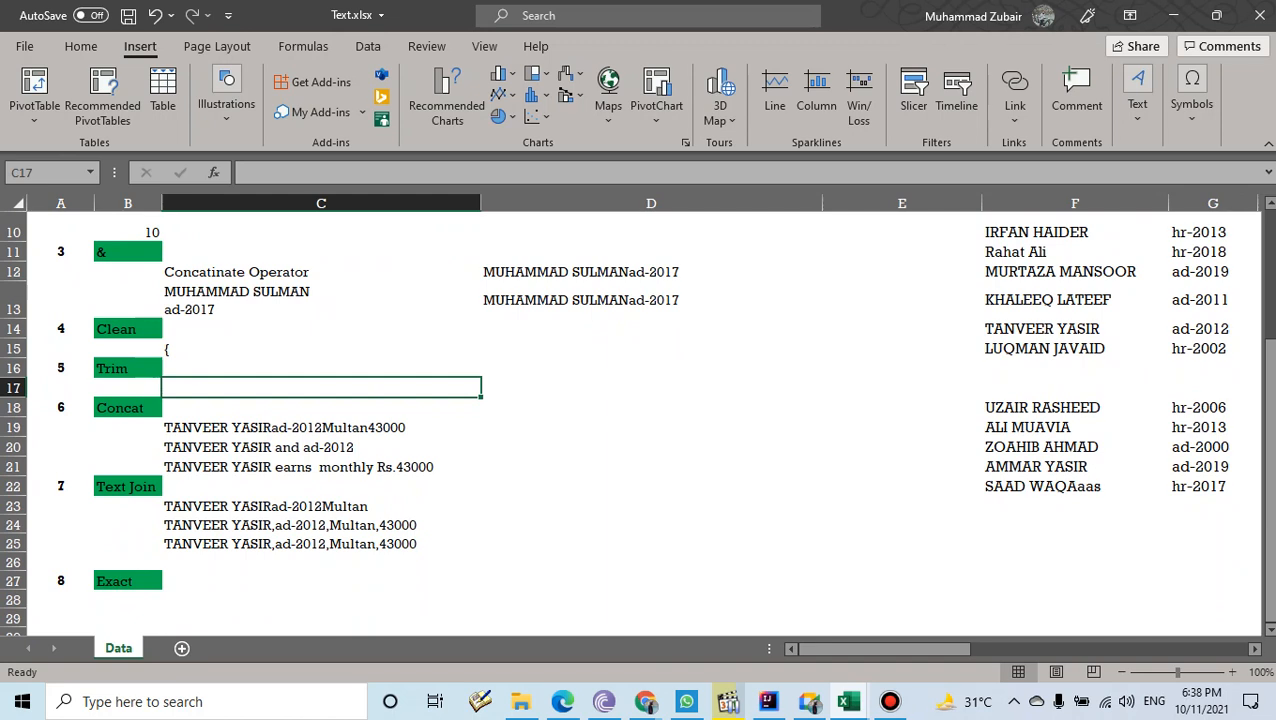
{"action": "left_click", "coordinate": [645, 272]}
{"action": "left_click", "coordinate": [321, 349]}
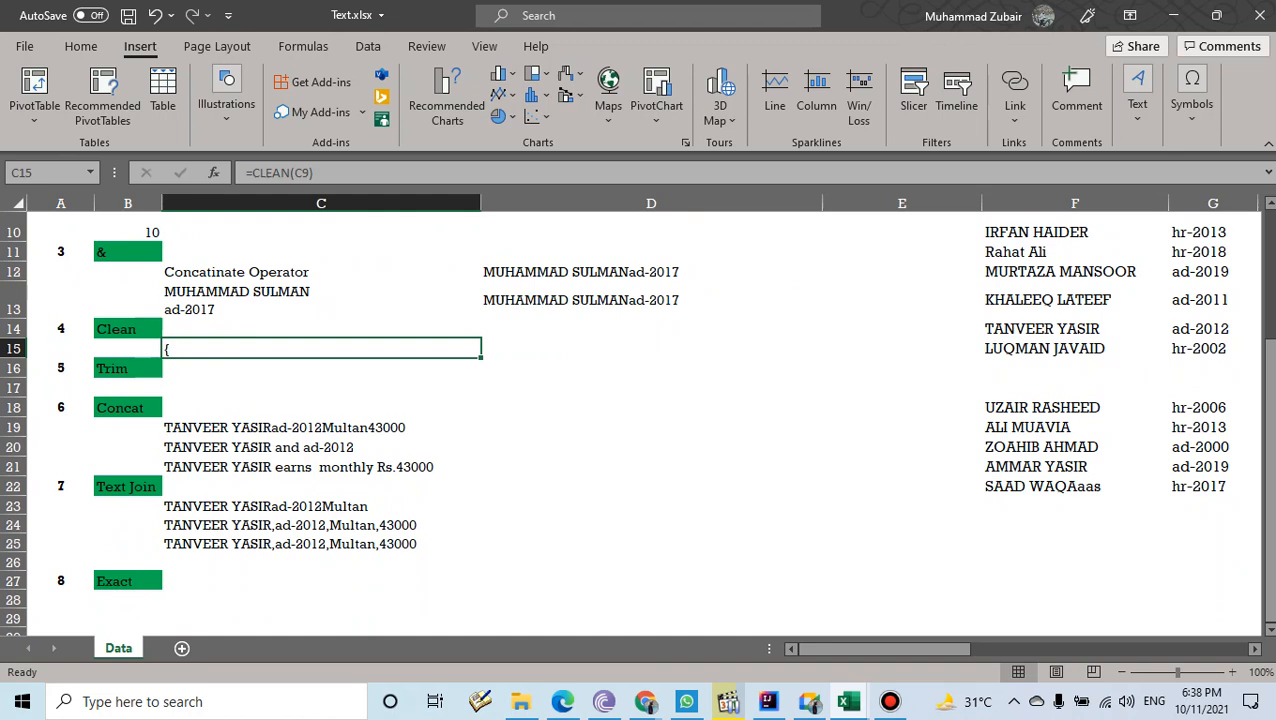
{"action": "double_click", "coordinate": [1032, 407]}
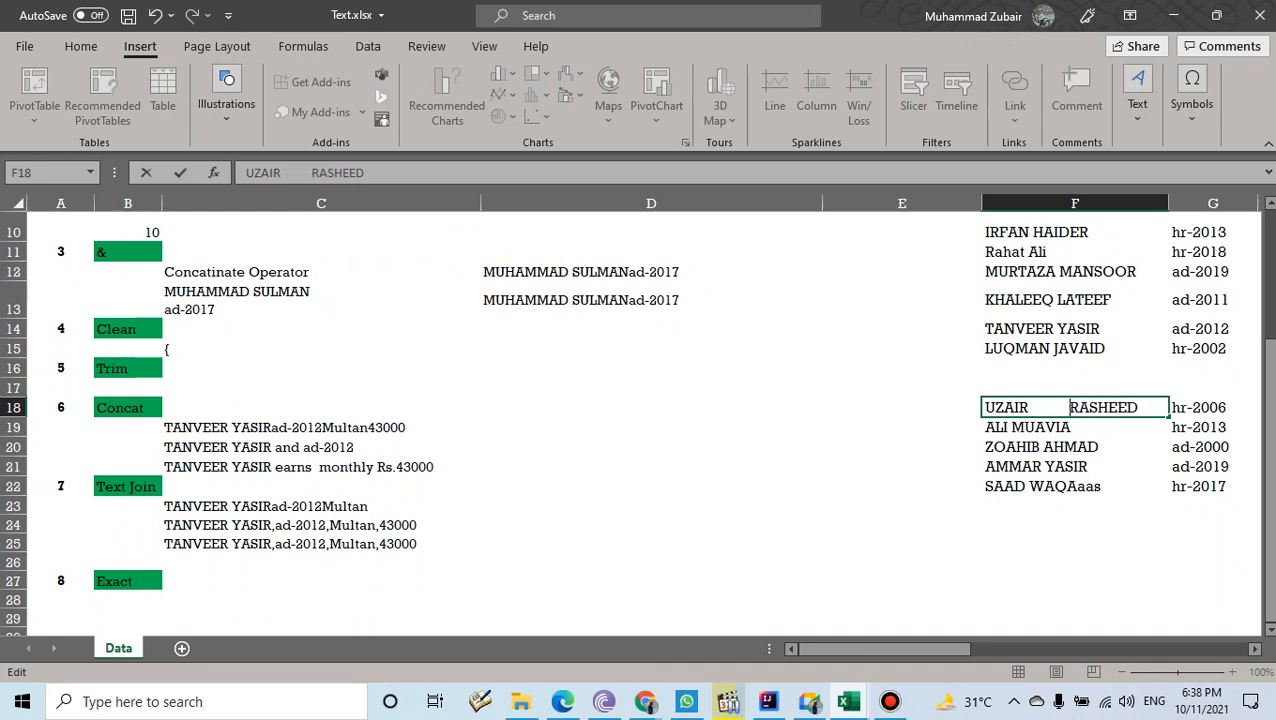
- Commit the spaced-out F18 name and enter =TRIM(F18) in C17
{"action": "key", "text": "Return"}
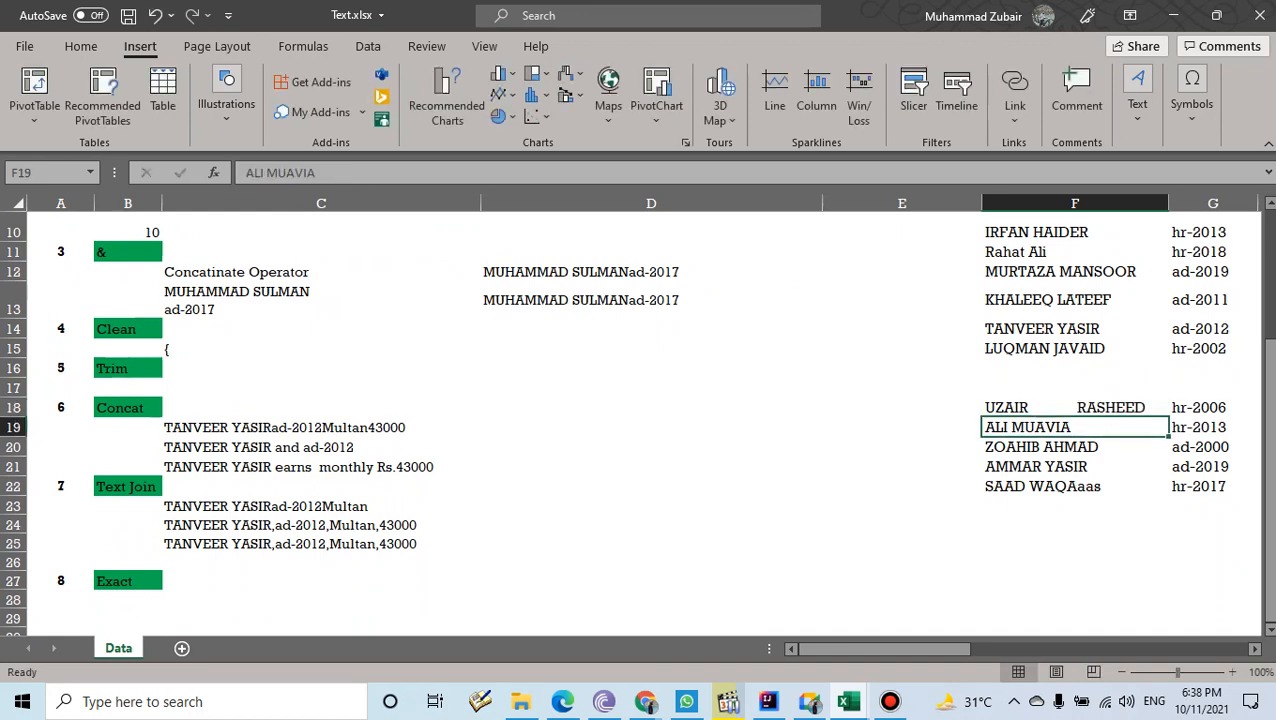
{"action": "left_click", "coordinate": [321, 388]}
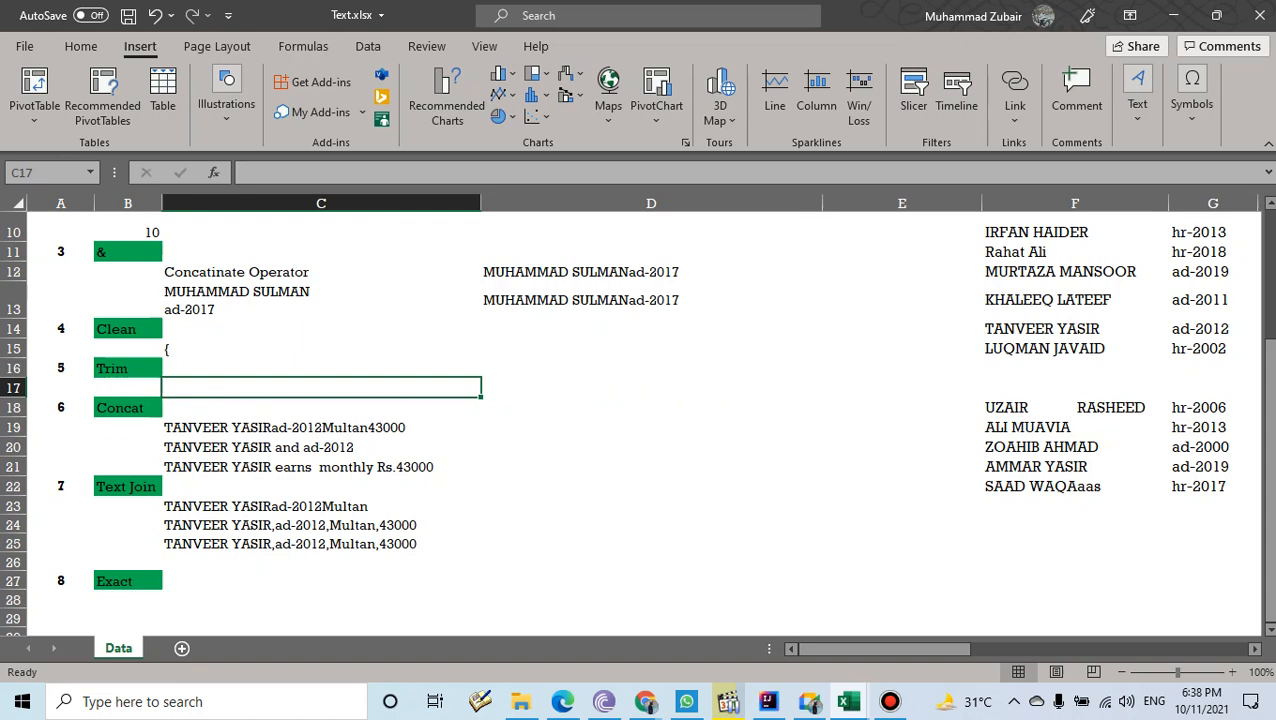
{"action": "type", "text": "=tri"}
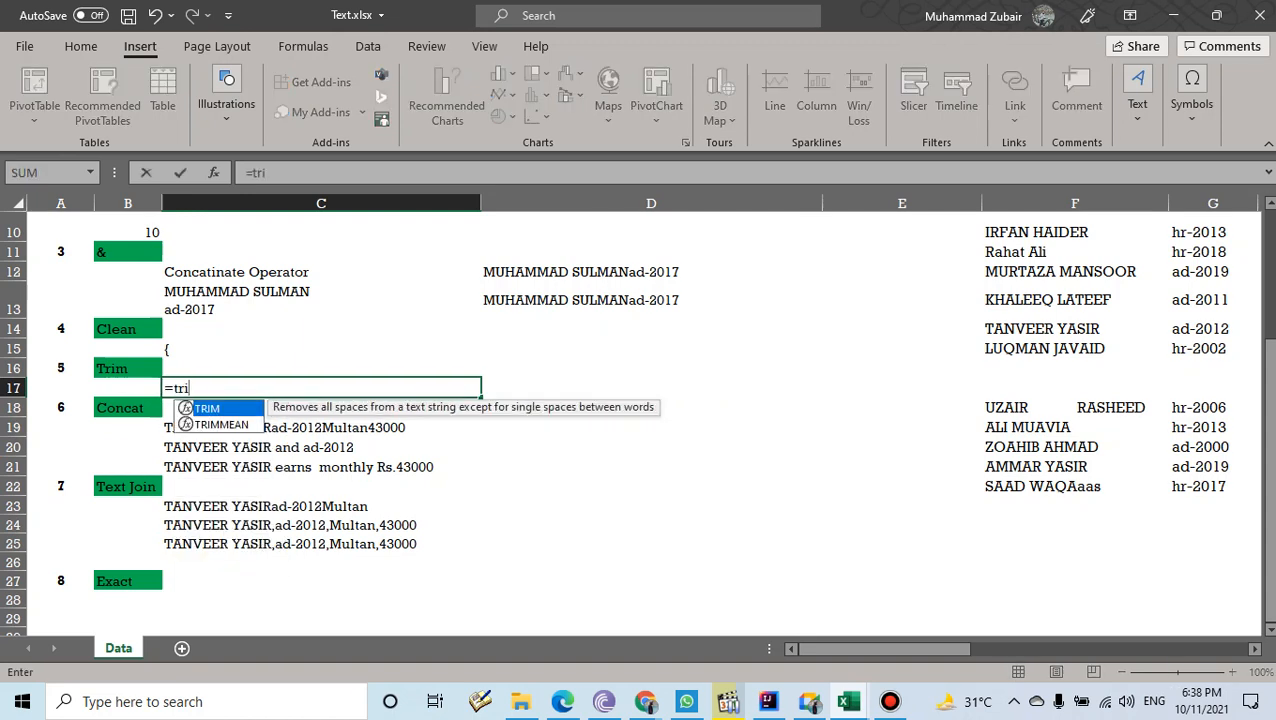
{"action": "key", "text": "Tab"}
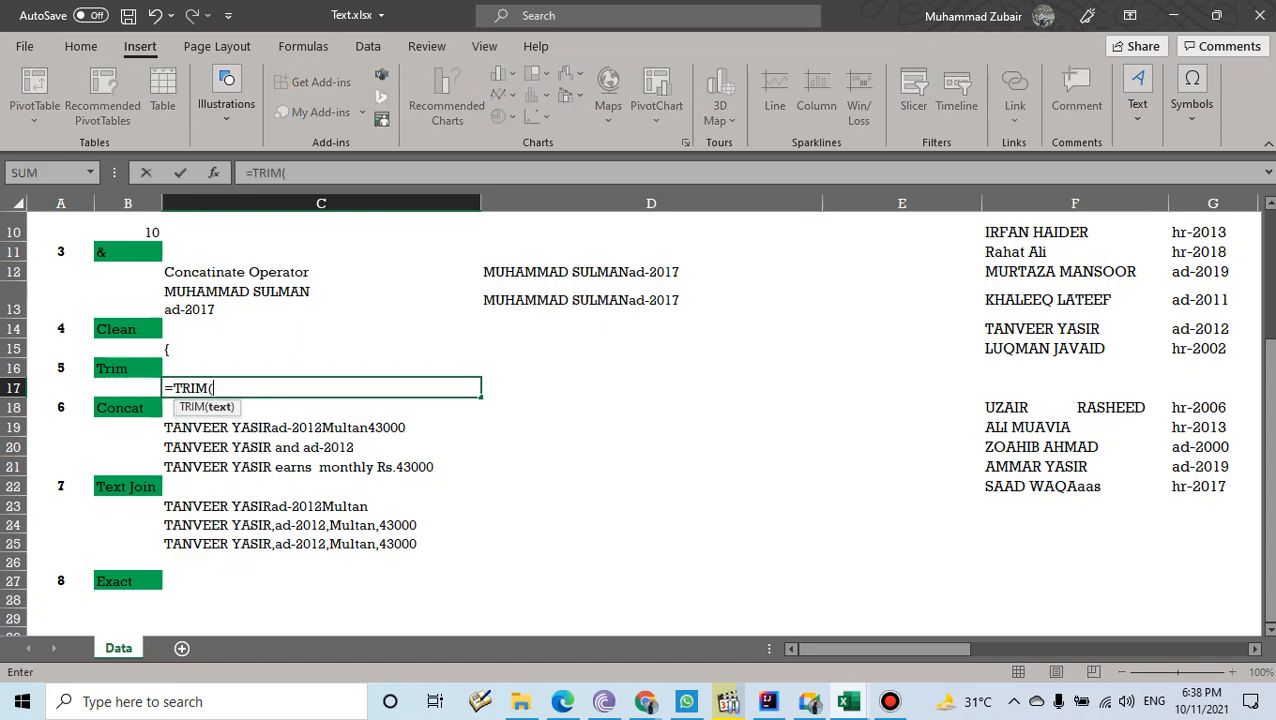
{"action": "left_click", "coordinate": [1075, 408]}
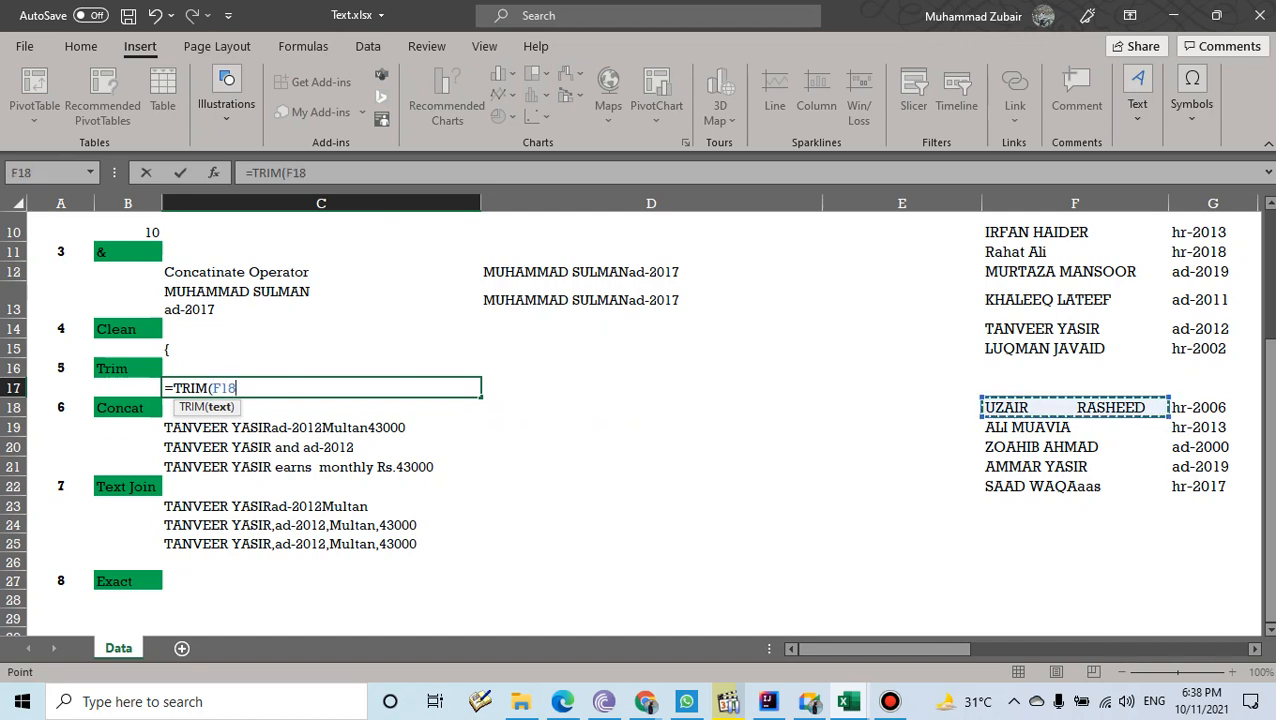
{"action": "type", "text": ")"}
{"action": "key", "text": "Return"}
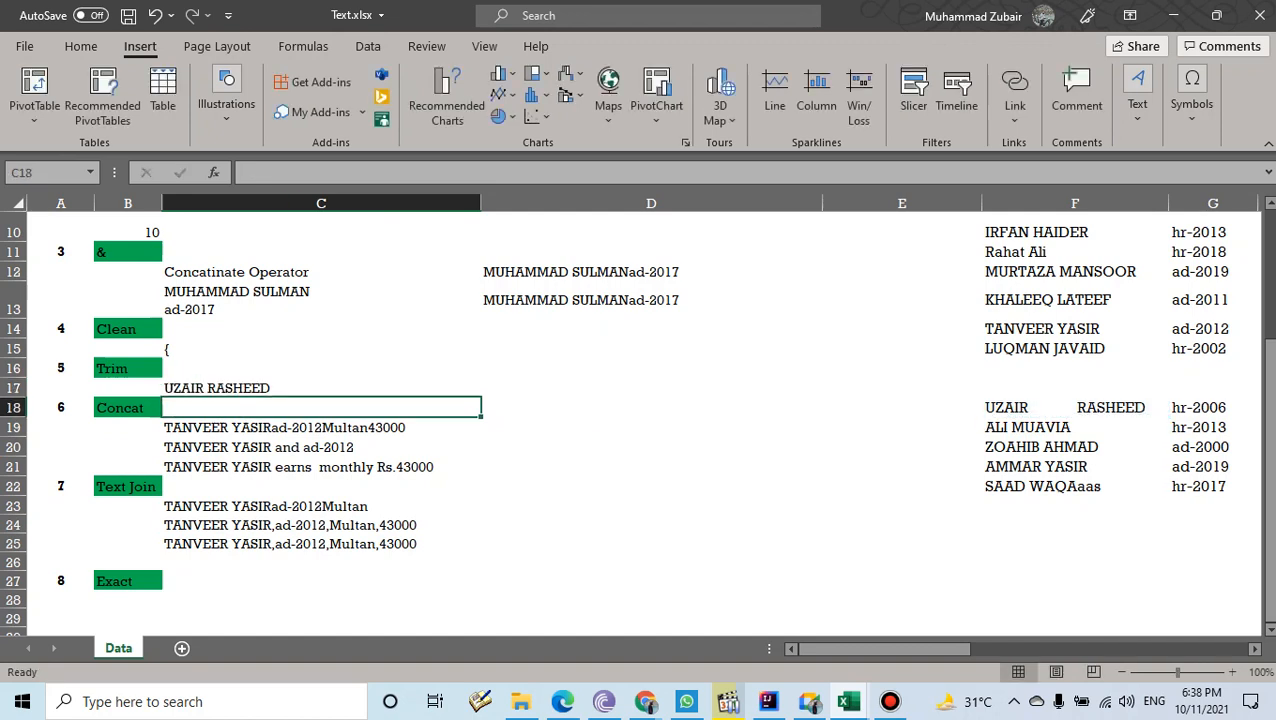
{"action": "left_click", "coordinate": [321, 388]}
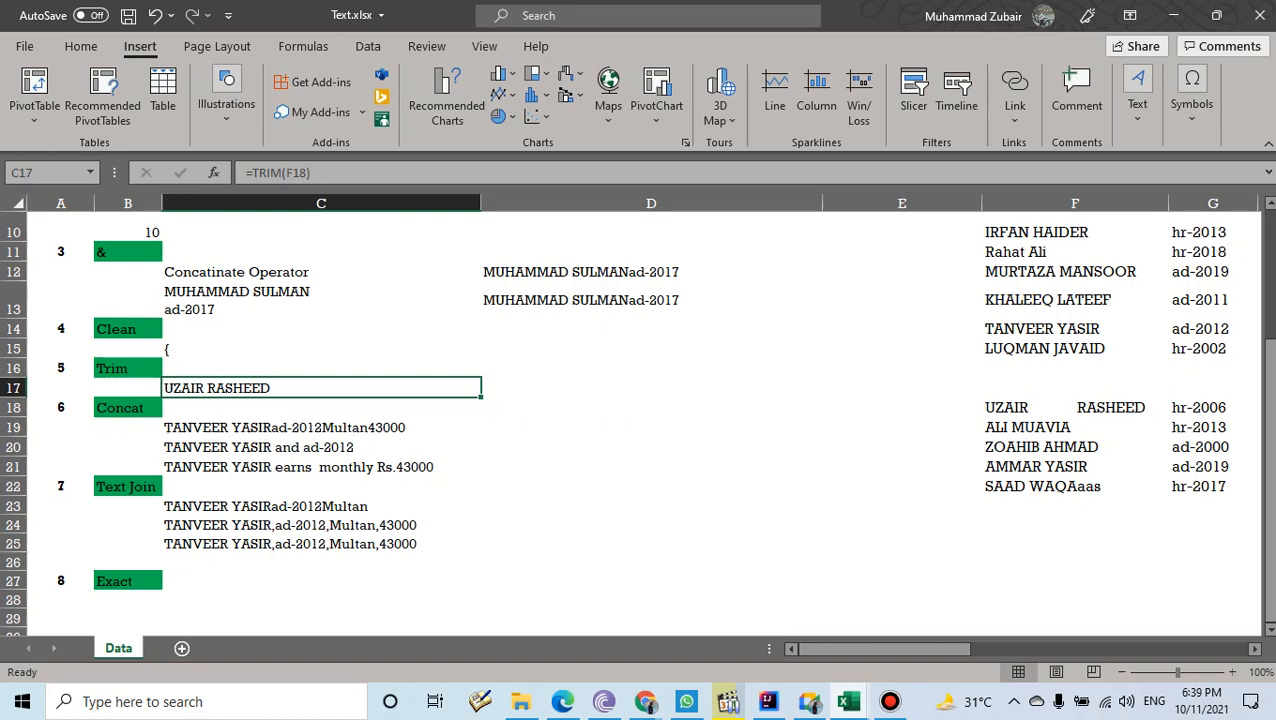
- Under Exact, enter the sample words Apple in D28 and Aplle in D29
{"action": "left_click", "coordinate": [127, 408]}
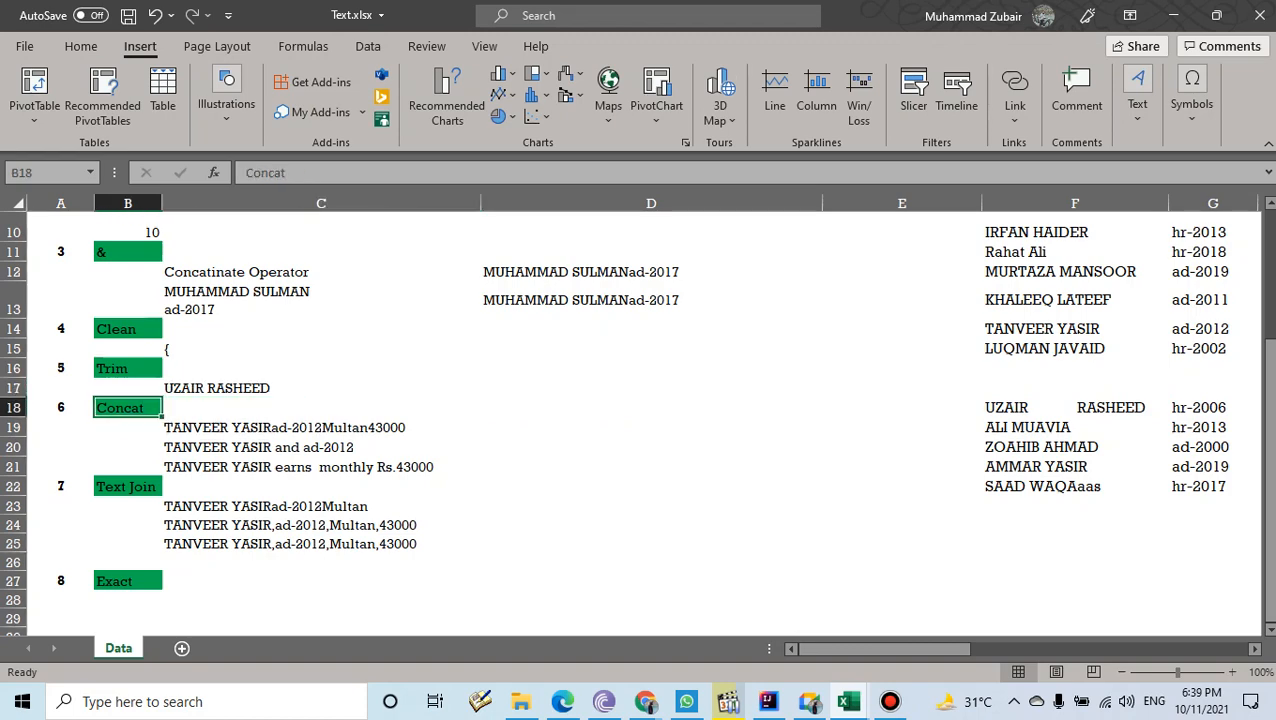
{"action": "scroll", "coordinate": [127, 408], "scroll_direction": "down", "scroll_amount": 2}
{"action": "left_click", "coordinate": [127, 340]}
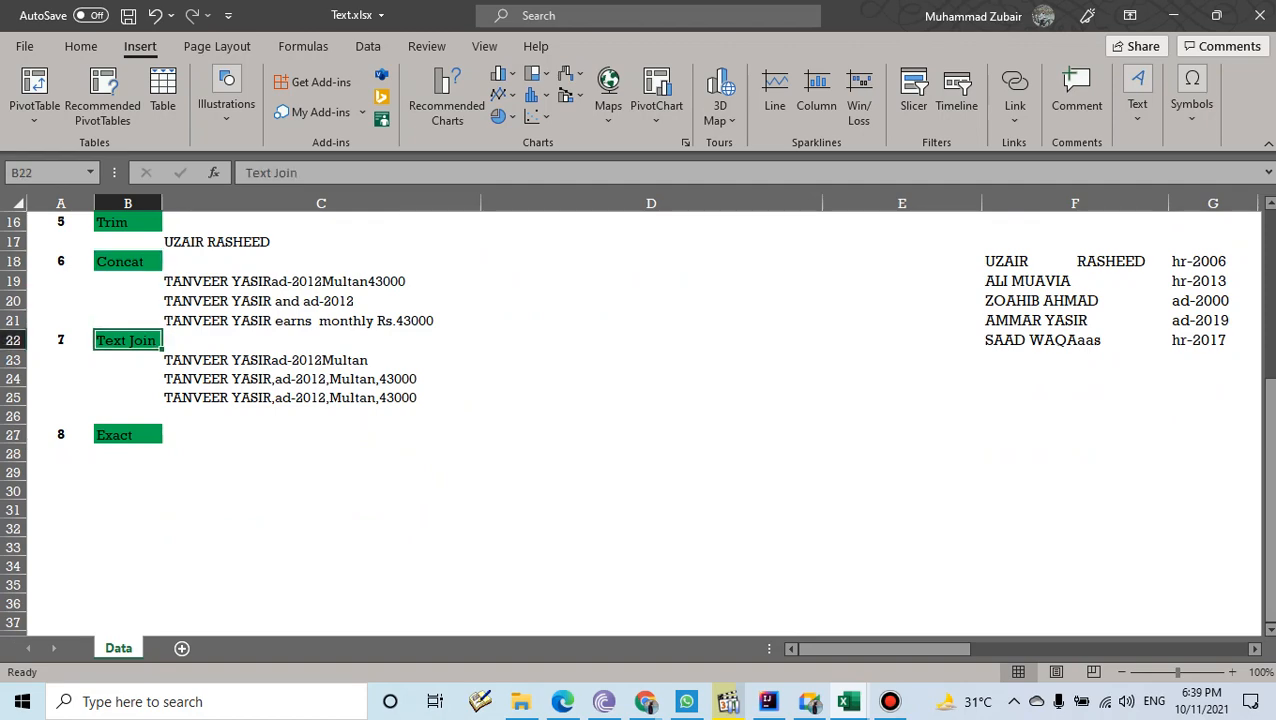
{"action": "key", "text": "Down"}
{"action": "key", "text": "Down"}
{"action": "key", "text": "Down"}
{"action": "key", "text": "Down"}
{"action": "key", "text": "Down"}
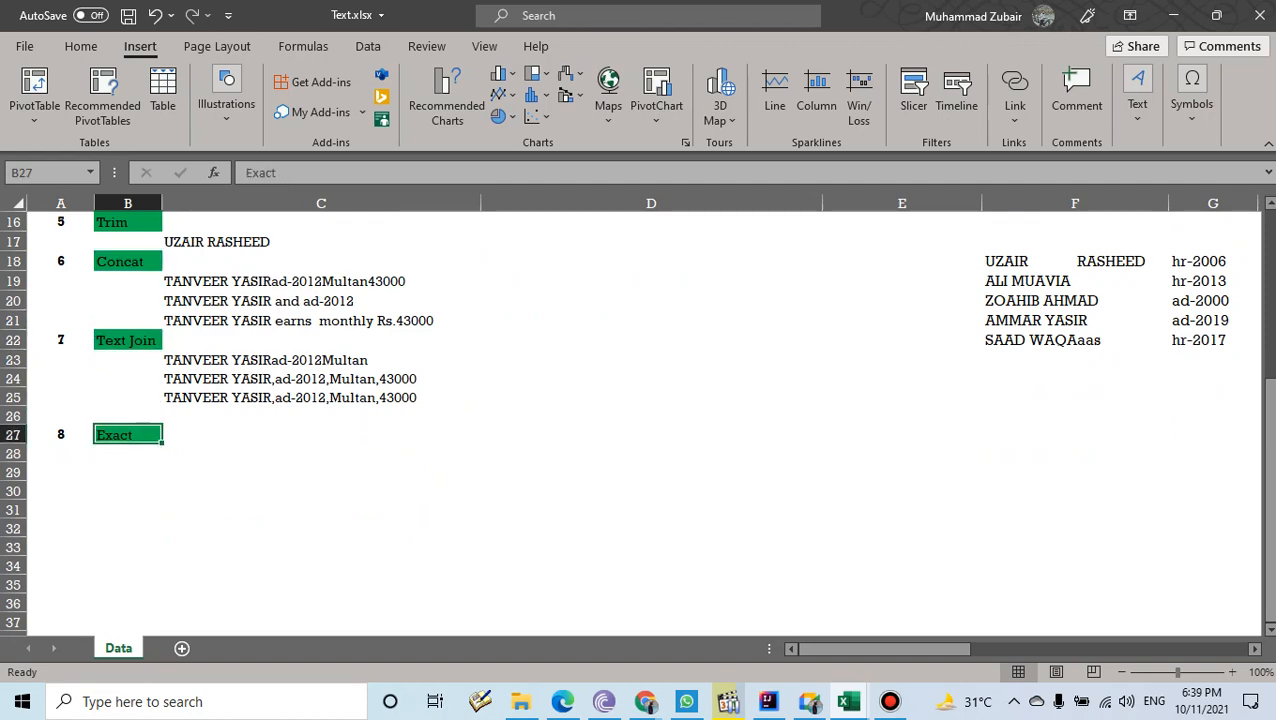
{"action": "scroll", "coordinate": [636, 421], "scroll_direction": "down", "scroll_amount": 2}
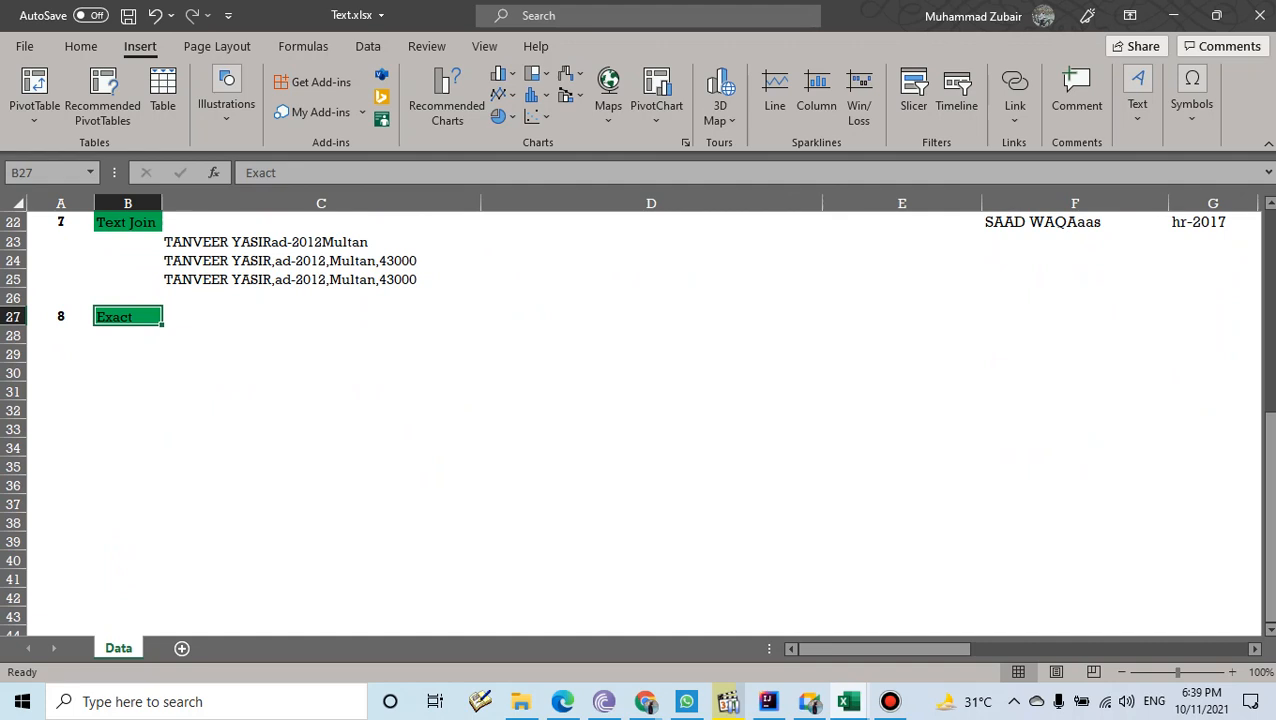
{"action": "left_click", "coordinate": [651, 335]}
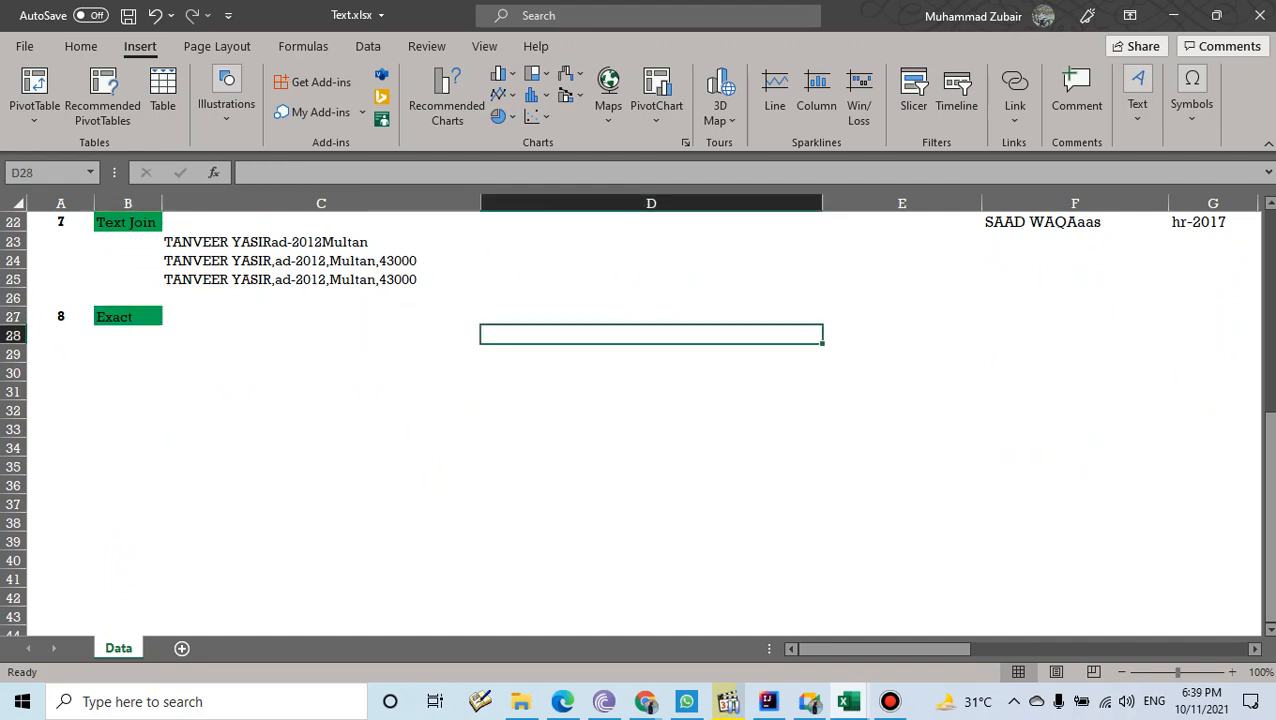
{"action": "type", "text": "Apple"}
{"action": "key", "text": "Return"}
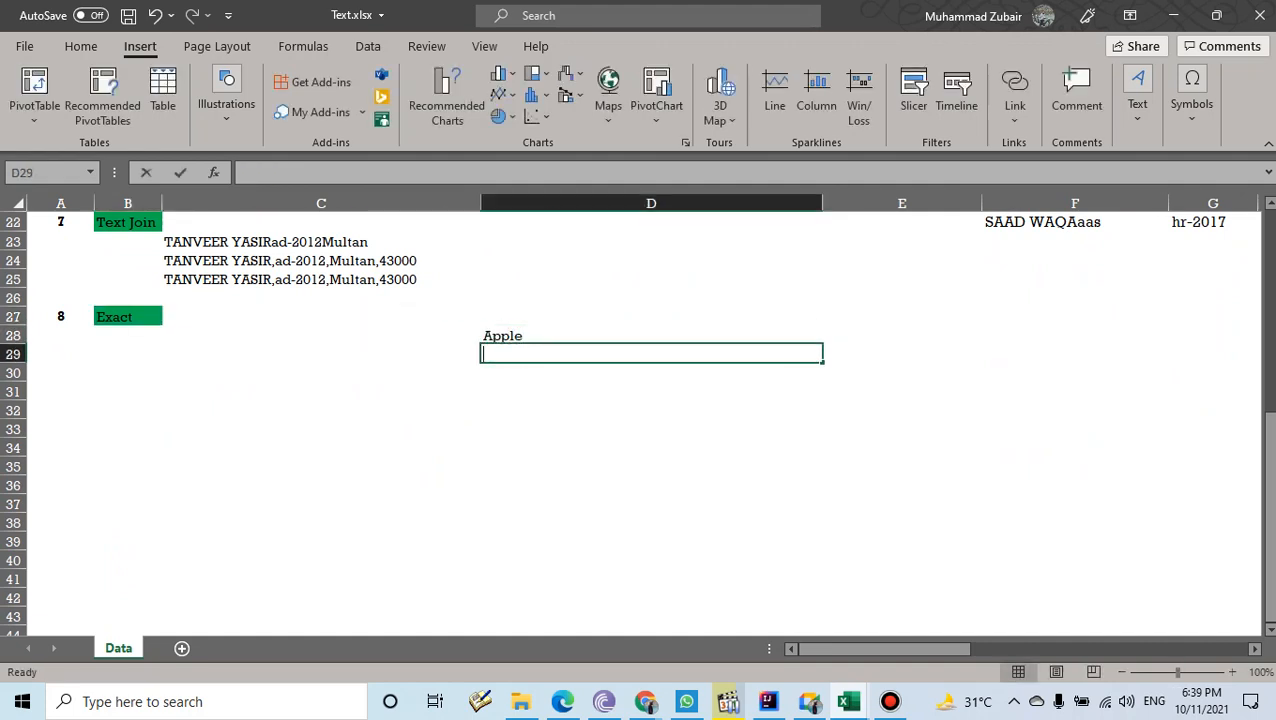
{"action": "type", "text": "Aplle"}
{"action": "key", "text": "Return"}
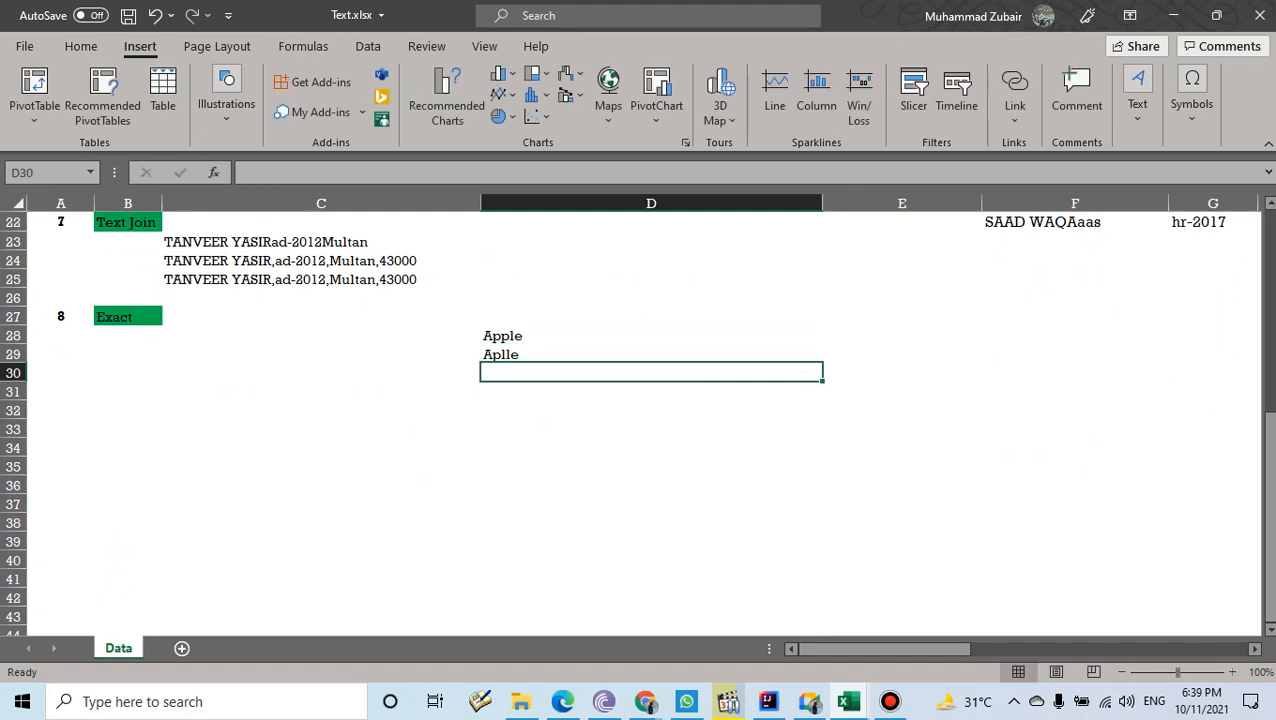
- Enter =EXACT(D28,D29) in C31 to compare the two words
{"action": "left_click", "coordinate": [321, 391]}
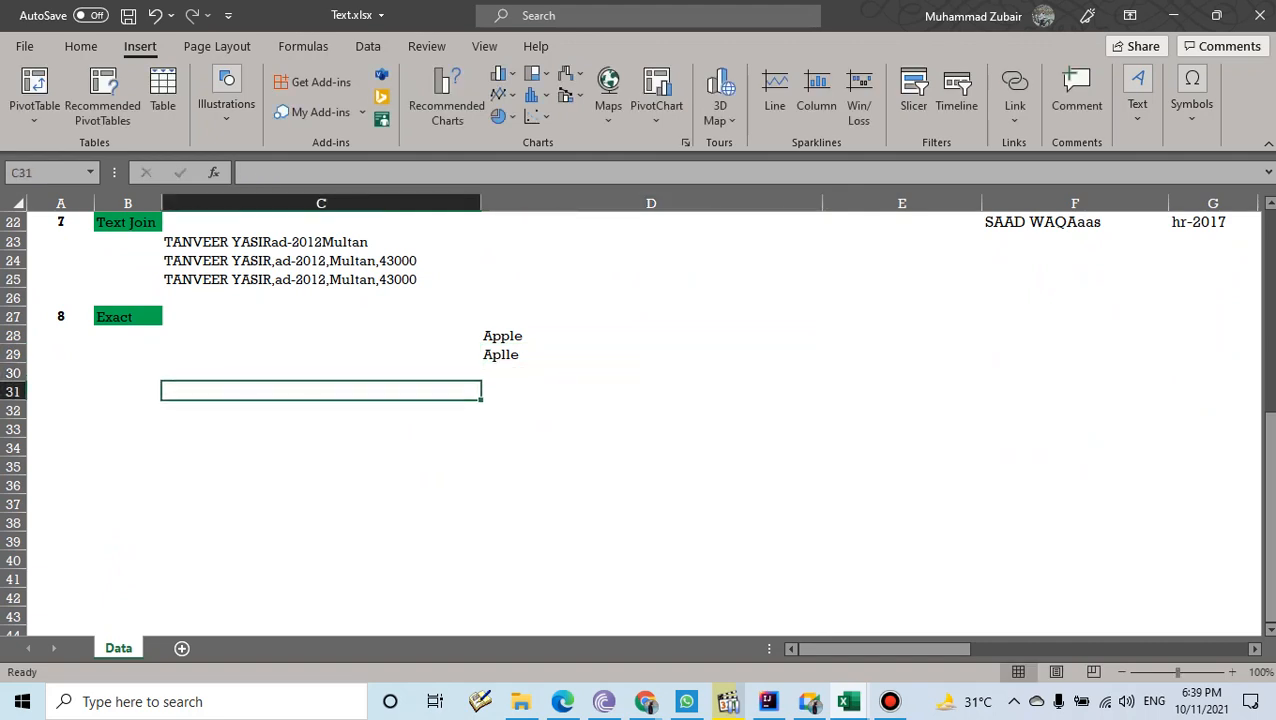
{"action": "type", "text": "=ex"}
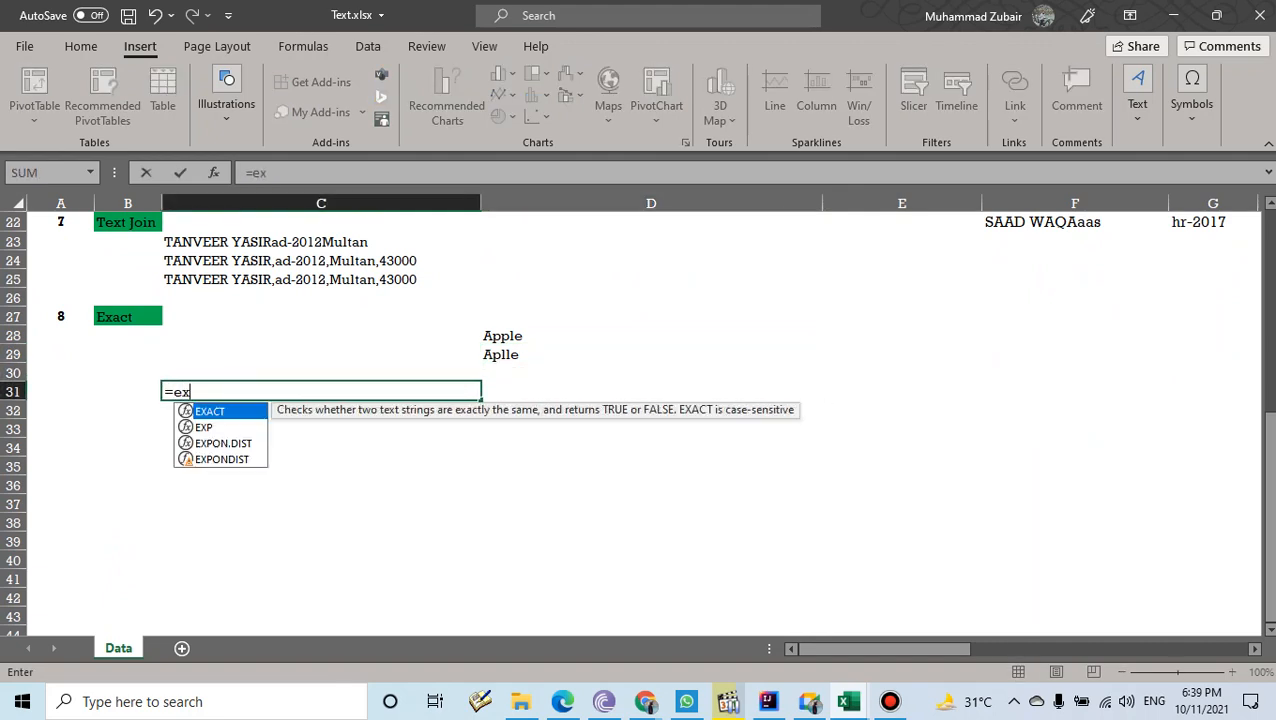
{"action": "key", "text": "Tab"}
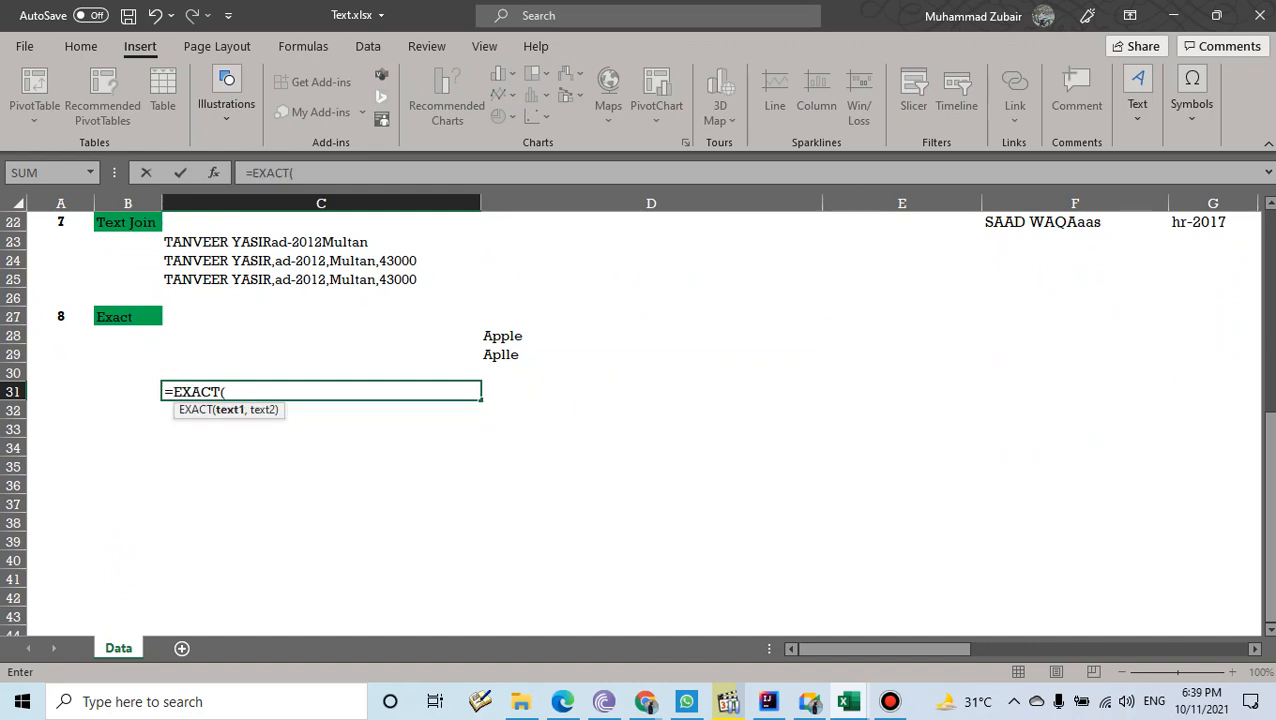
{"action": "left_click", "coordinate": [651, 336]}
{"action": "type", "text": ","}
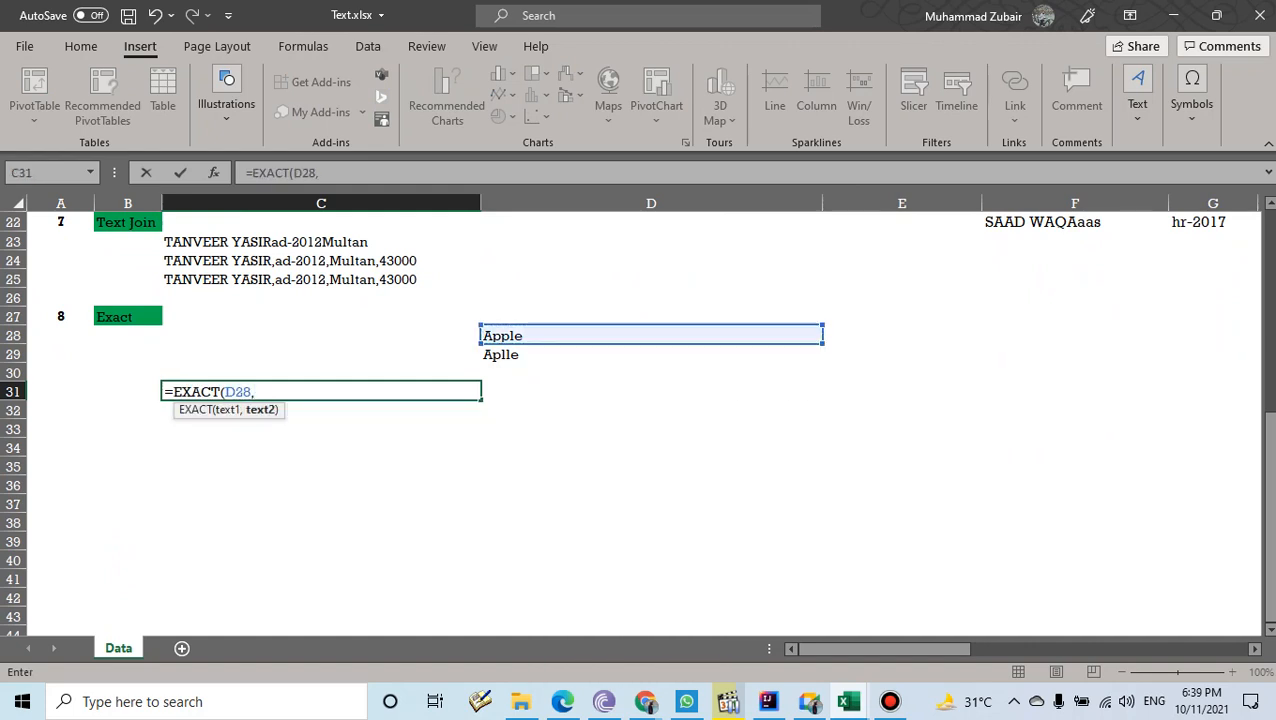
{"action": "left_click", "coordinate": [651, 355]}
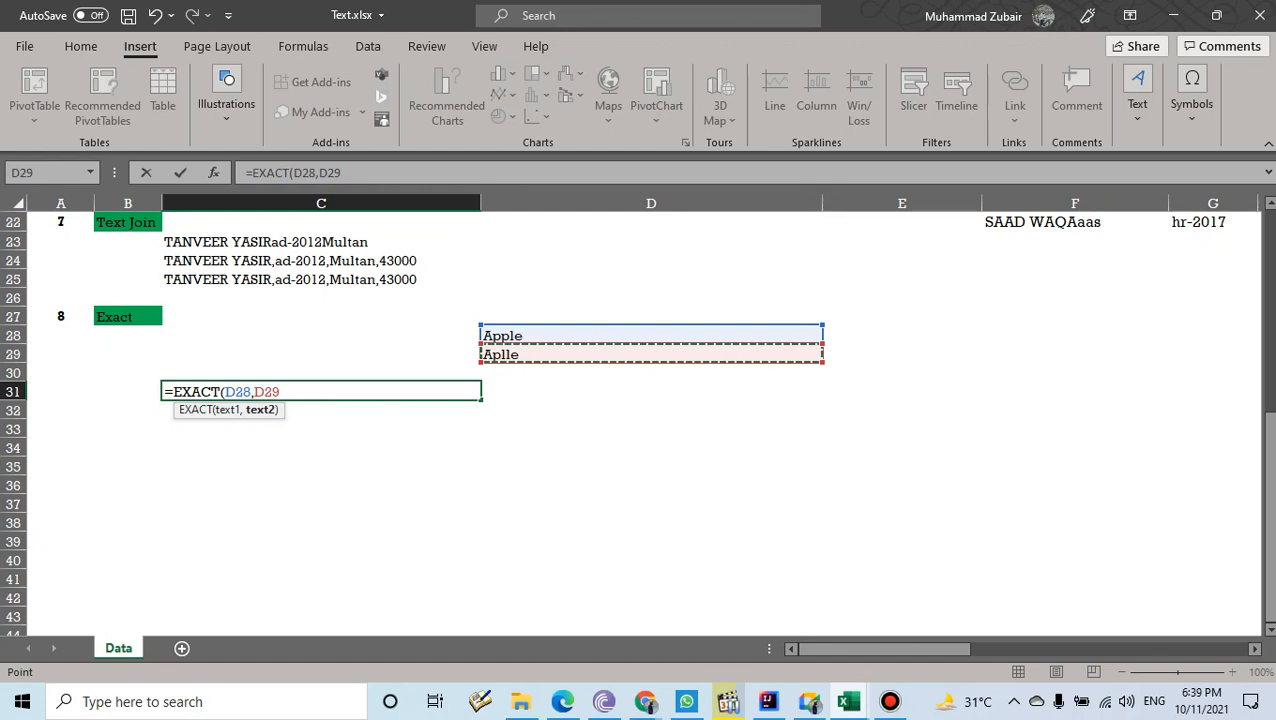
{"action": "type", "text": ")"}
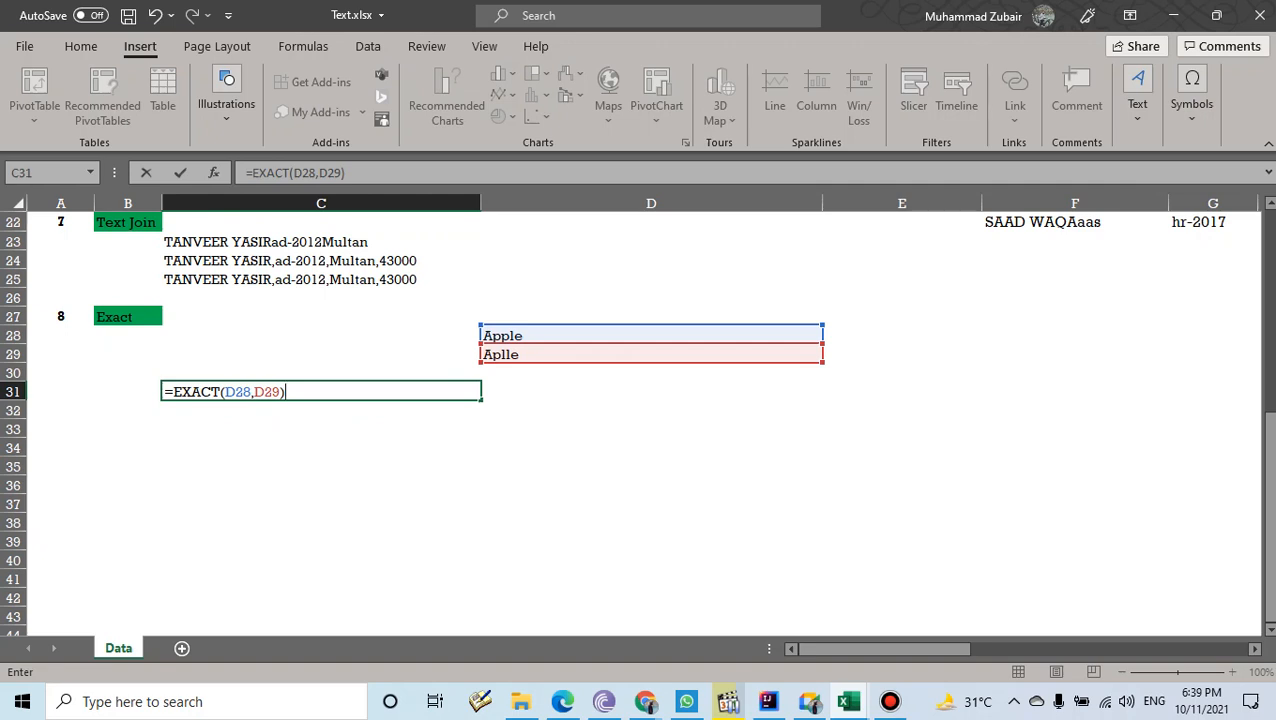
{"action": "key", "text": "Return"}
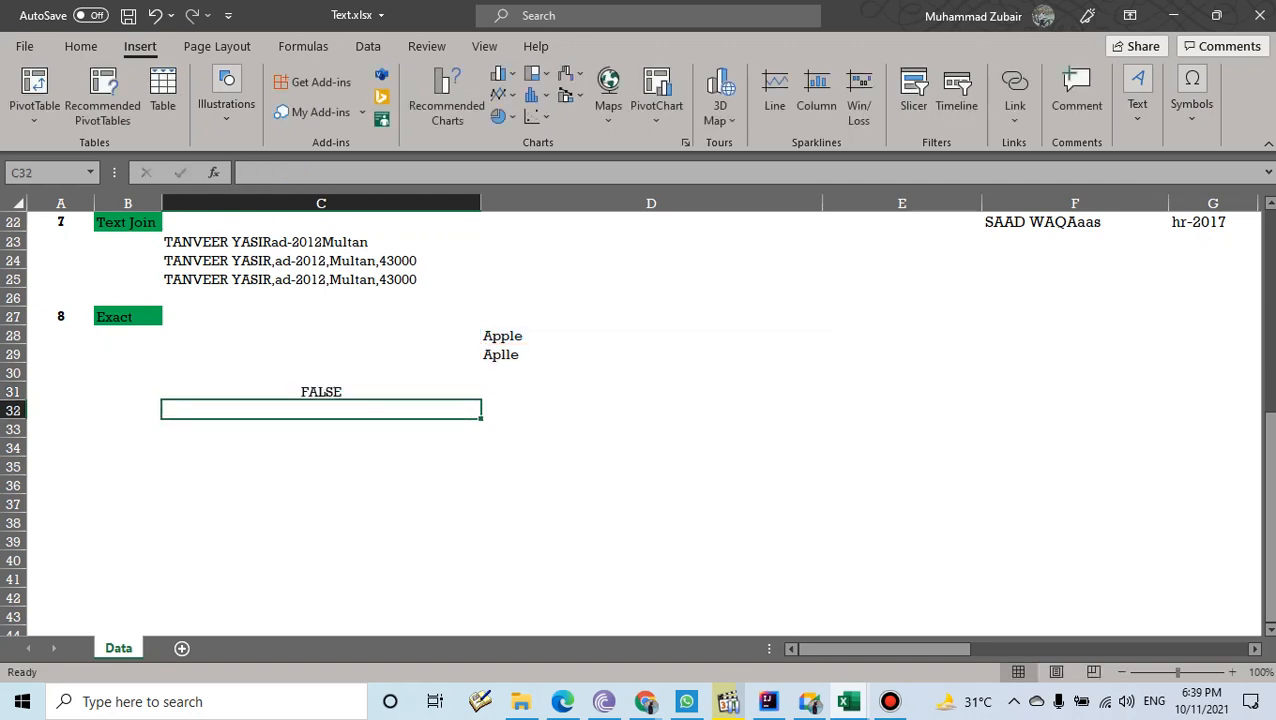
- Correct D29 from Aplle to Apple so the EXACT result becomes TRUE
{"action": "left_click", "coordinate": [651, 354]}
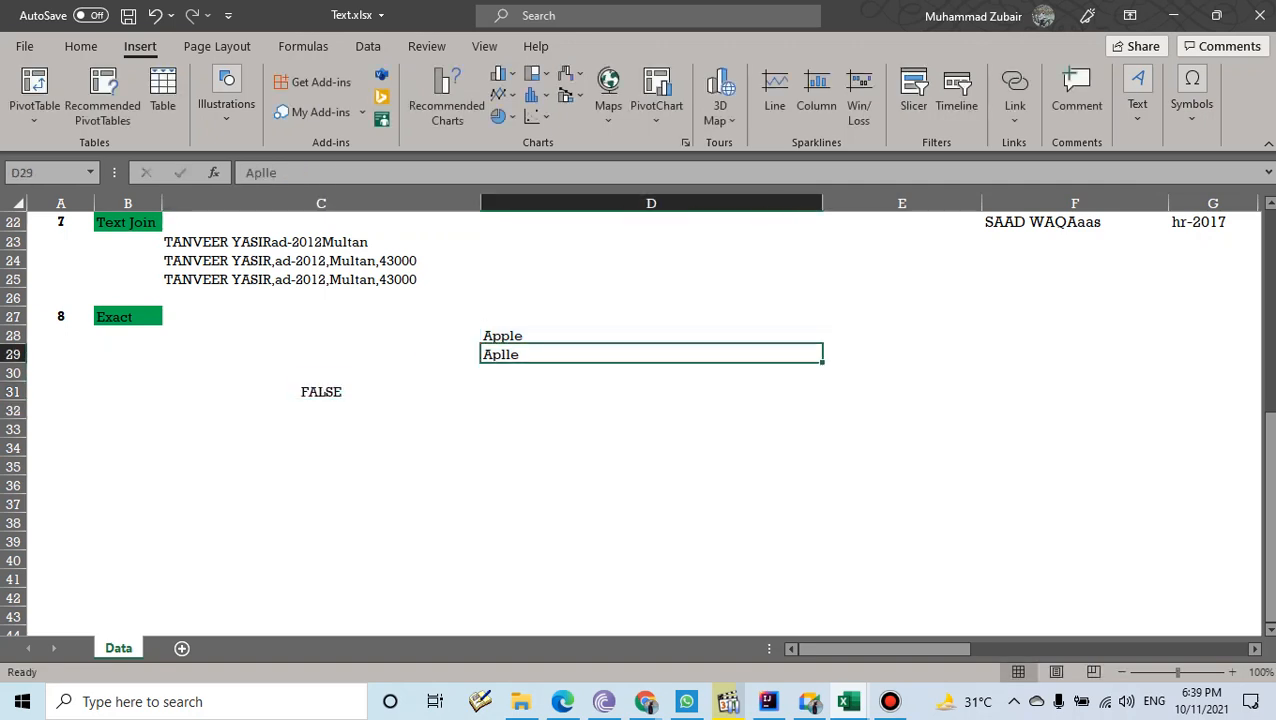
{"action": "key", "text": "BackSpace"}
{"action": "type", "text": "Apple"}
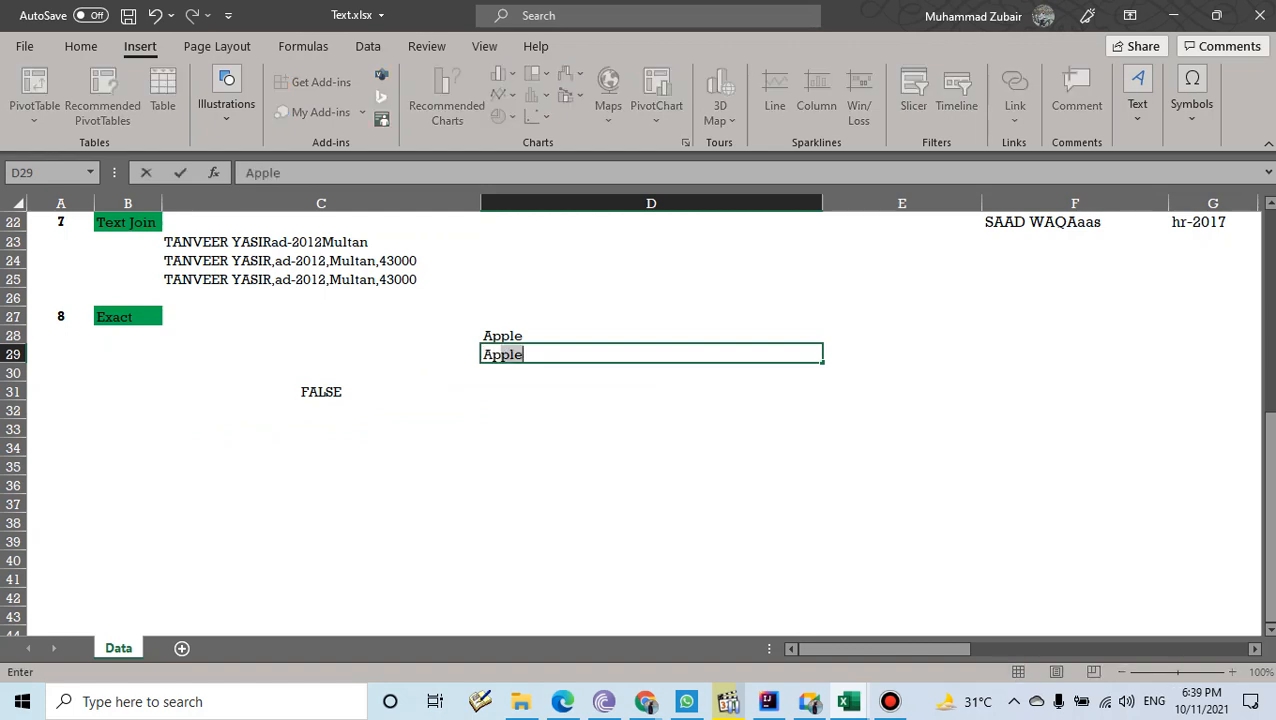
{"action": "key", "text": "Return"}
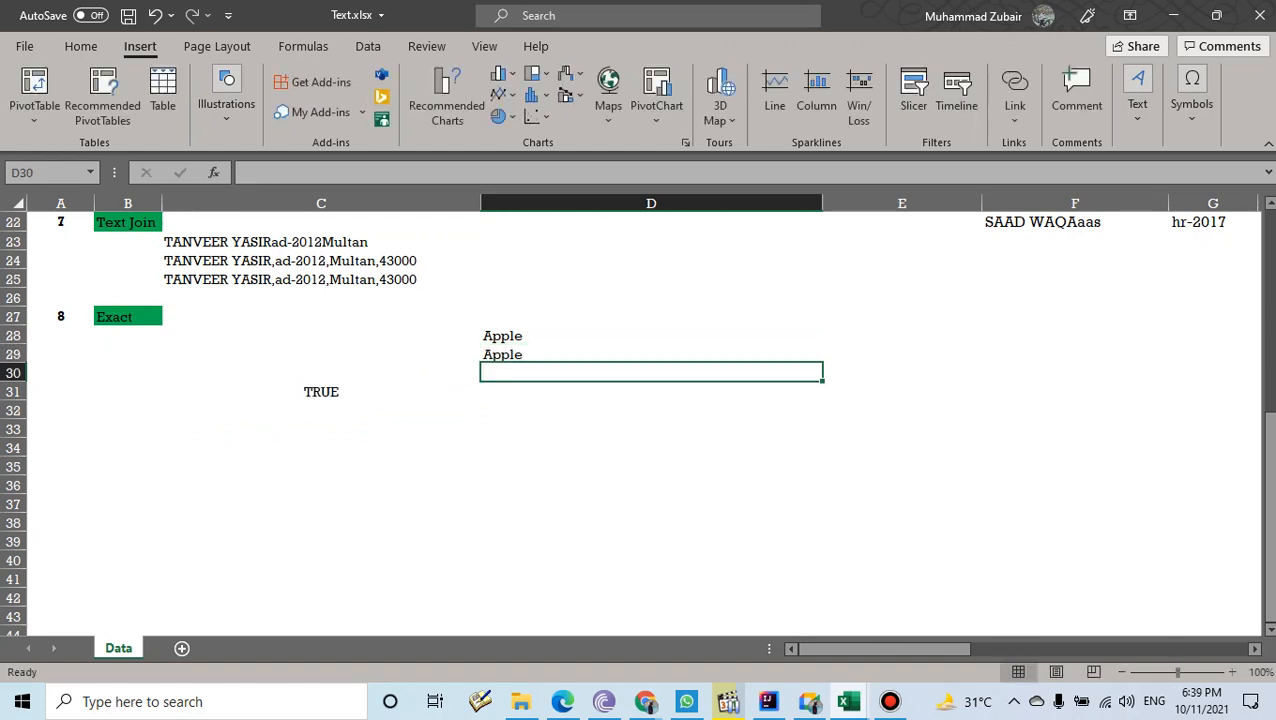
{"action": "left_click", "coordinate": [321, 392]}
{"action": "left_click_drag", "start_coordinate": [600, 336], "coordinate": [600, 354]}
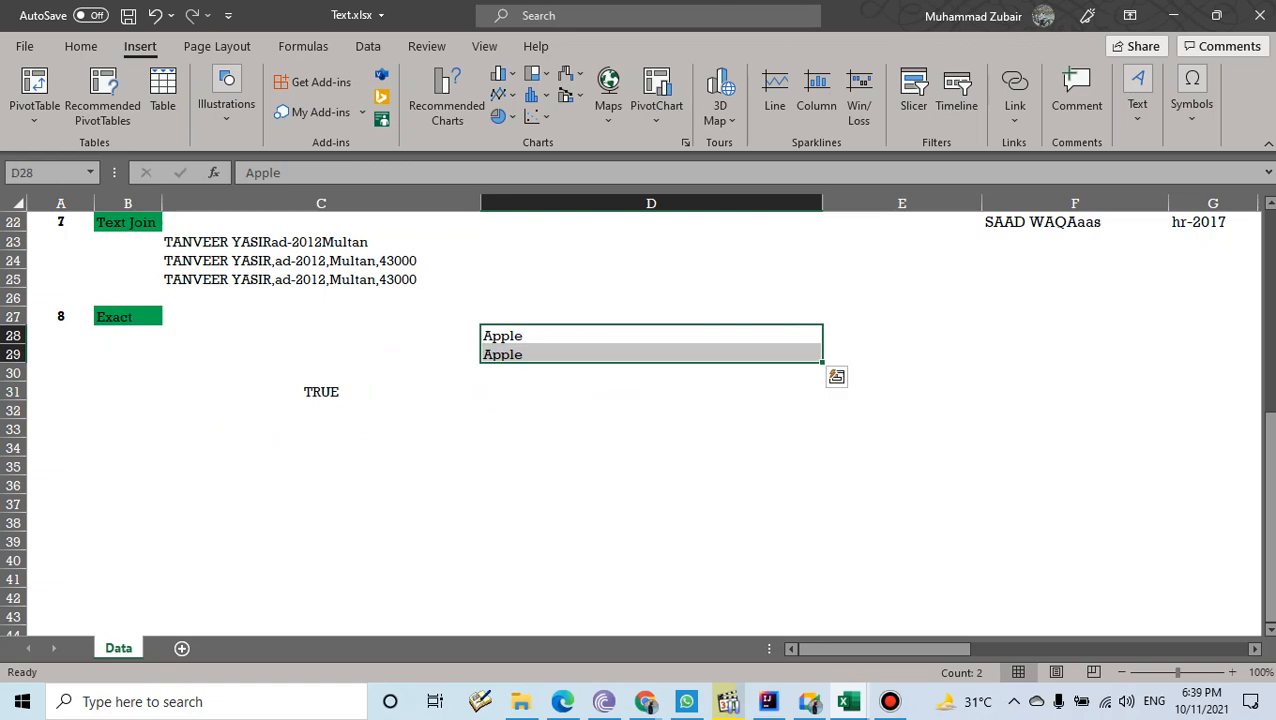
{"action": "scroll", "coordinate": [636, 420], "scroll_direction": "up", "scroll_amount": 7}
{"action": "left_click_drag", "start_coordinate": [885, 648], "coordinate": [970, 648]}
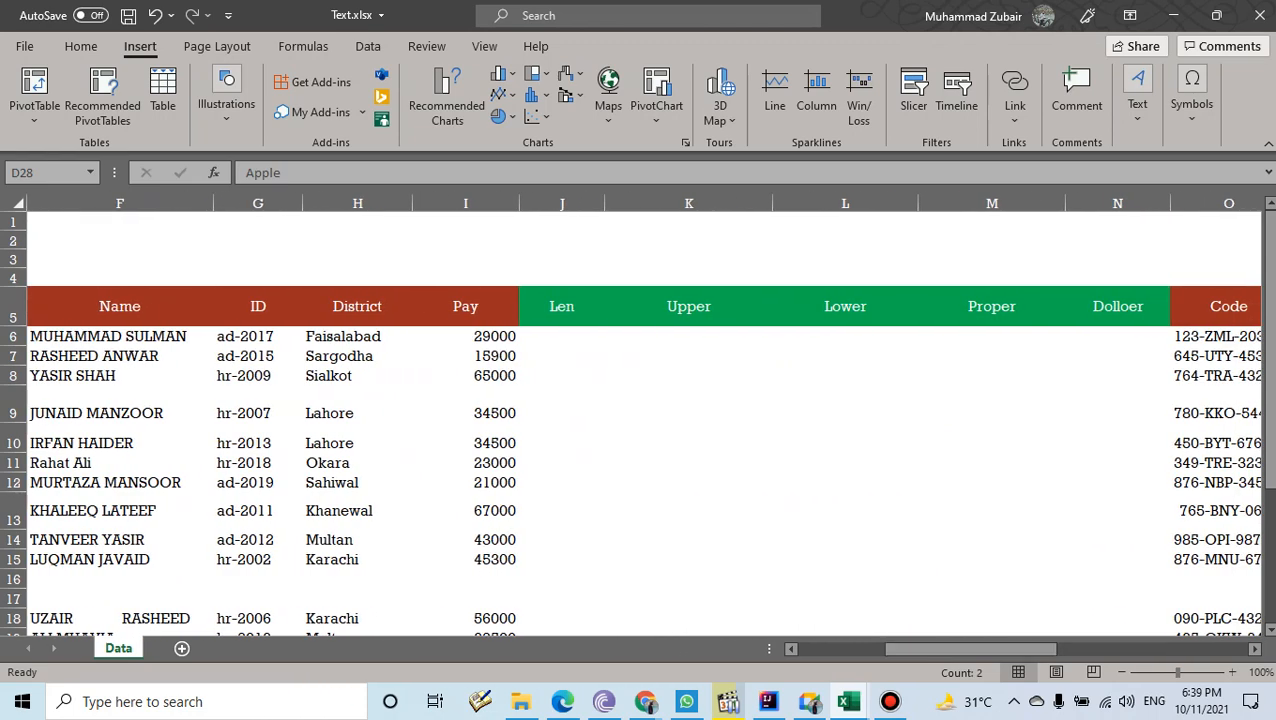
- Enter =LEN(F6) in J6, returning 15 for the first employee name
{"action": "left_click", "coordinate": [562, 337]}
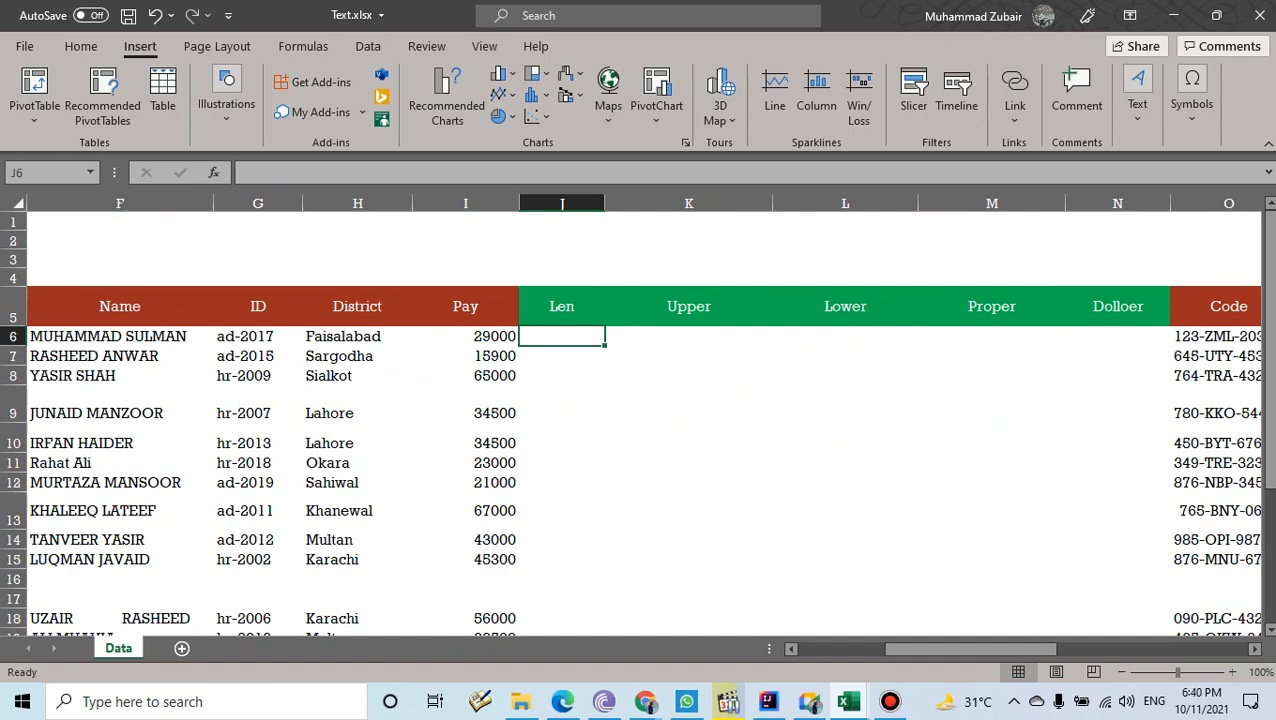
{"action": "left_click", "coordinate": [120, 337]}
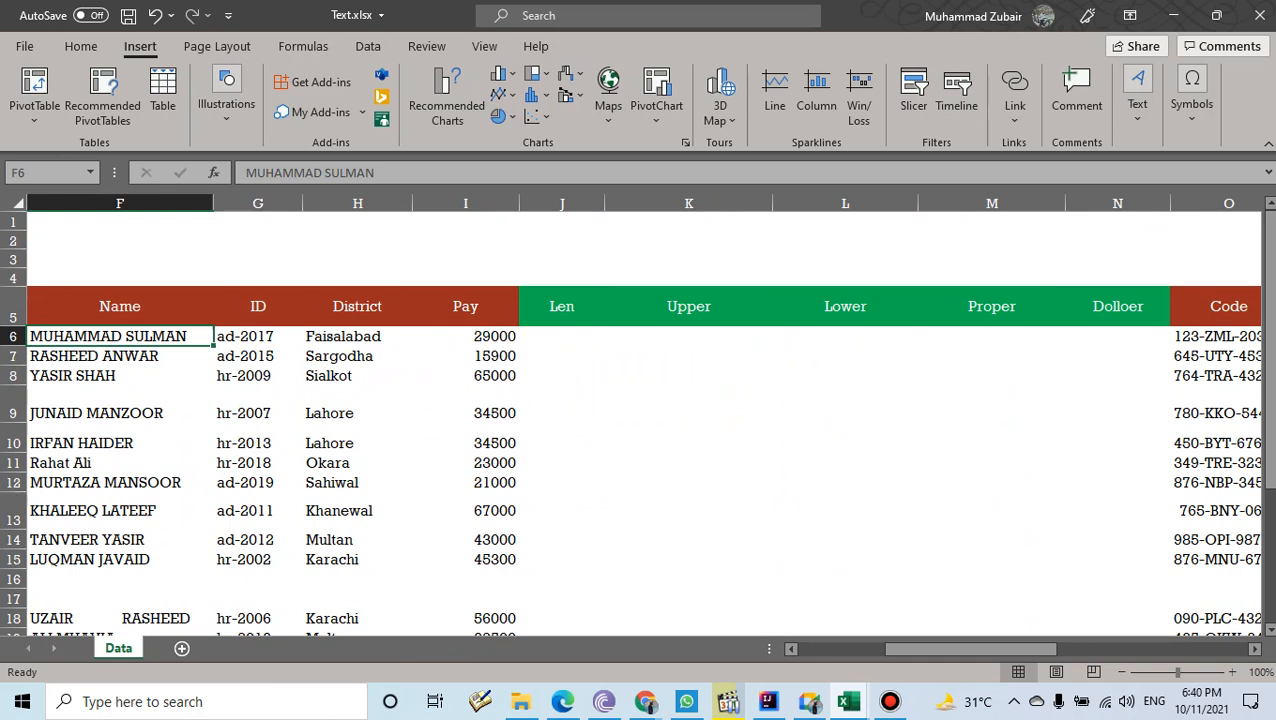
{"action": "left_click", "coordinate": [562, 337]}
{"action": "type", "text": "=len"}
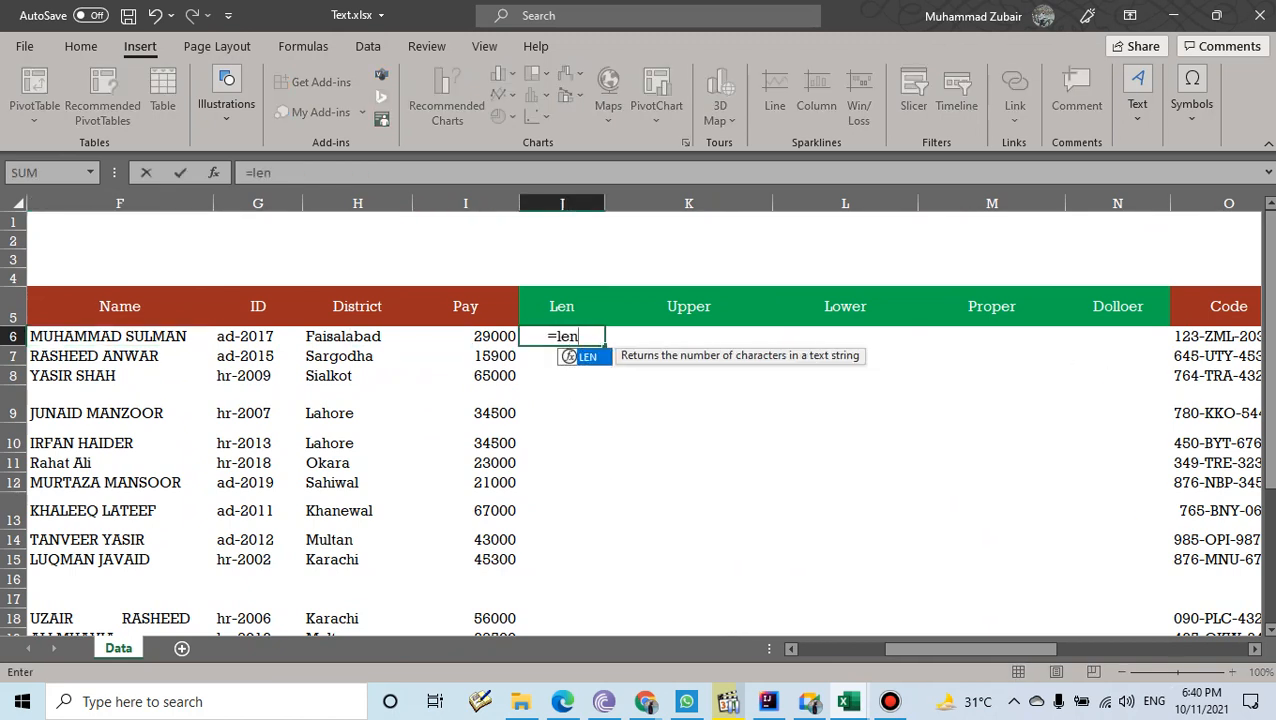
{"action": "key", "text": "Tab"}
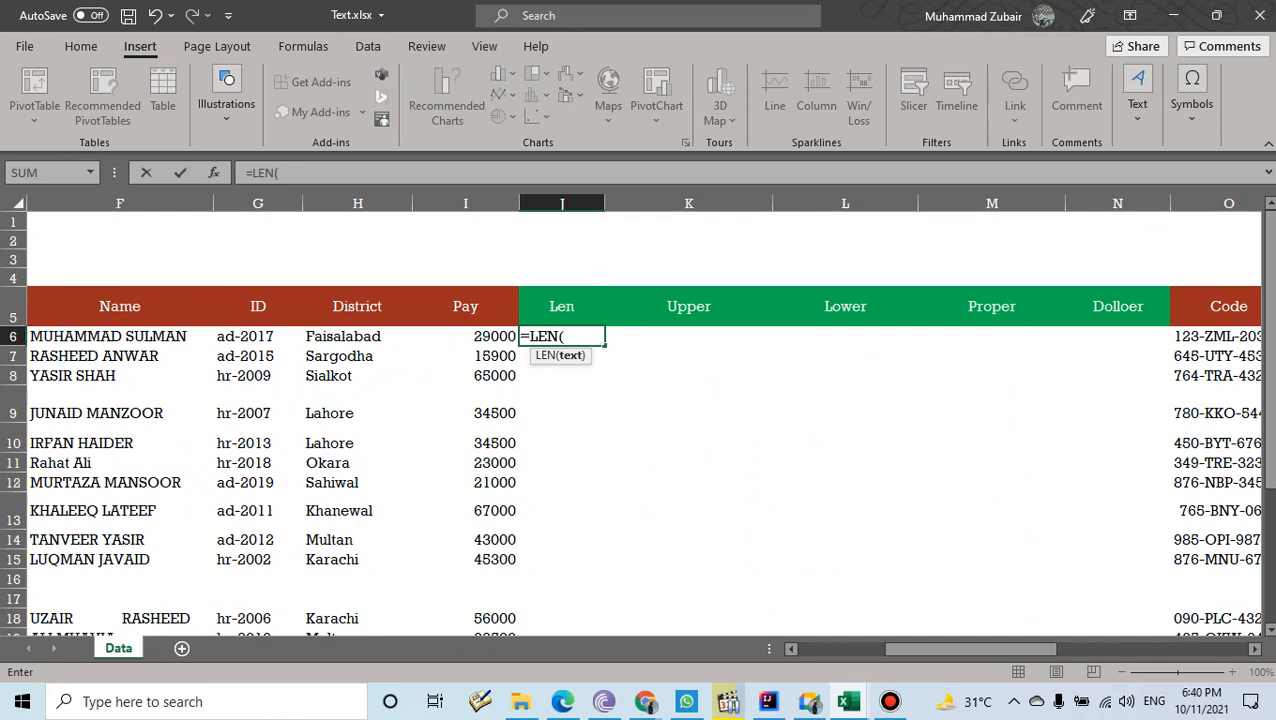
{"action": "left_click", "coordinate": [120, 337]}
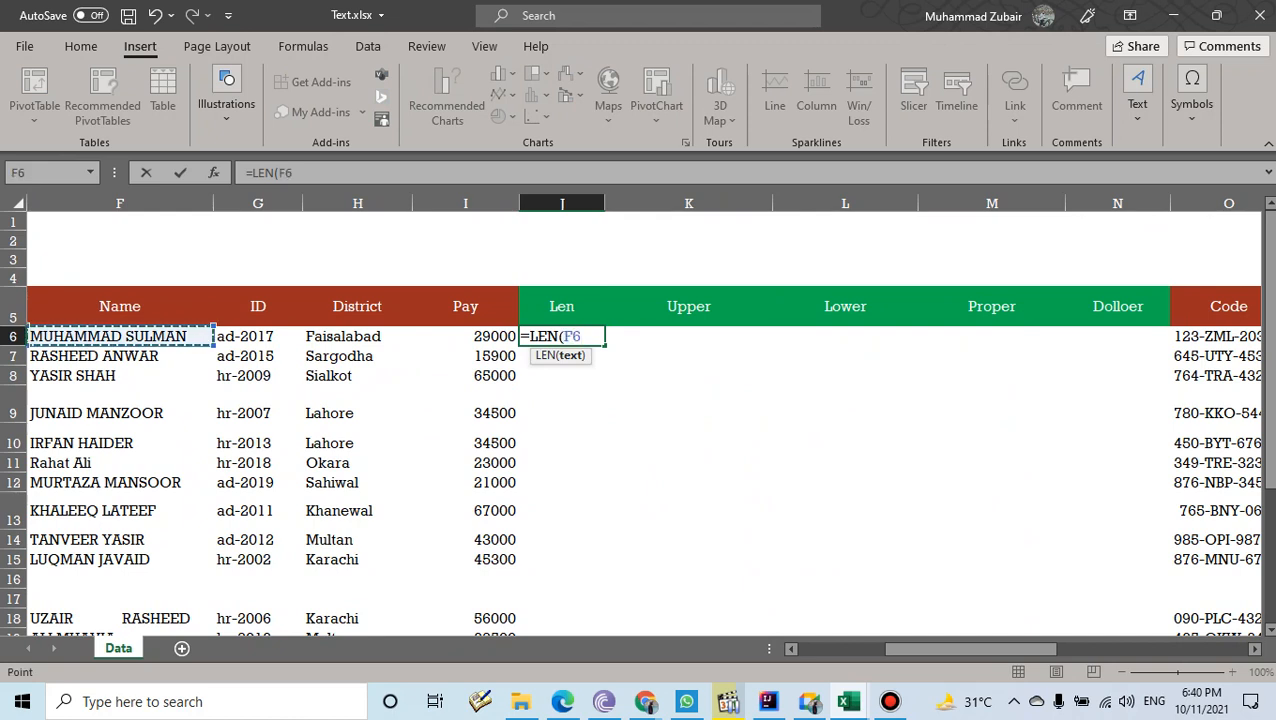
{"action": "type", "text": ")"}
{"action": "key", "text": "Return"}
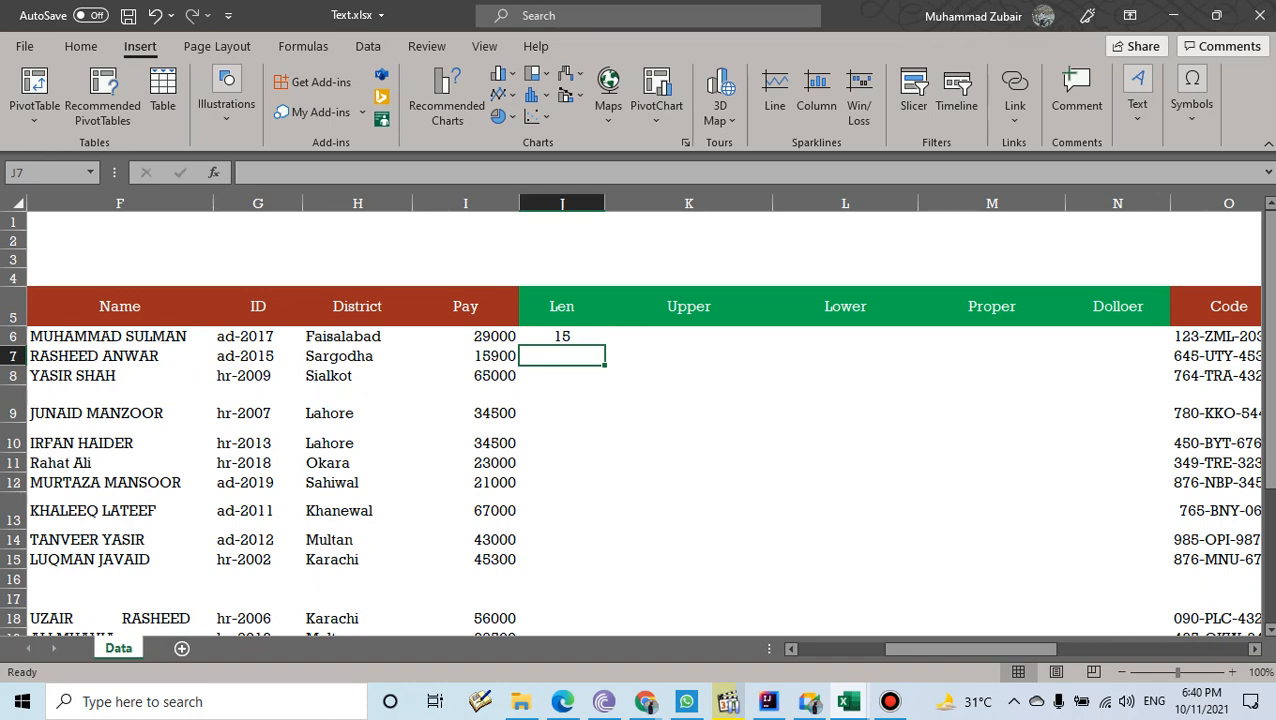
{"action": "left_click", "coordinate": [562, 337]}
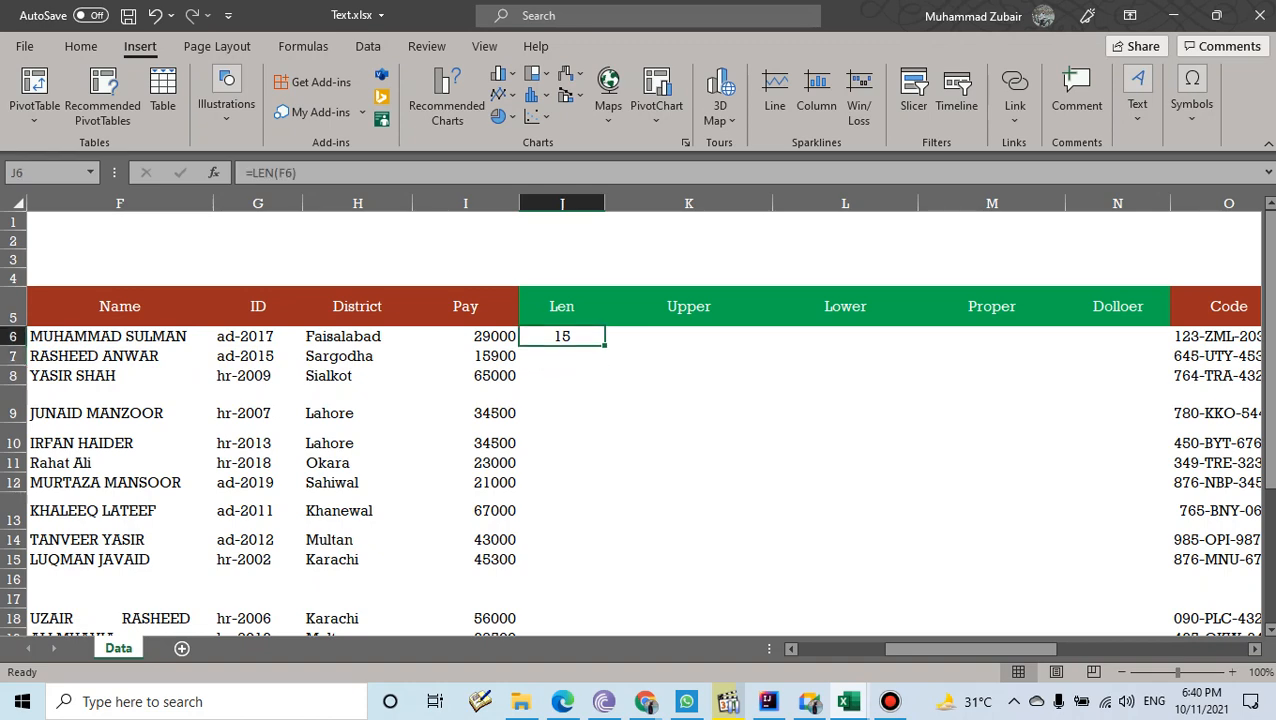
- Fill the LEN formula from J6 down to J22
{"action": "left_click_drag", "start_coordinate": [605, 344], "coordinate": [603, 548]}
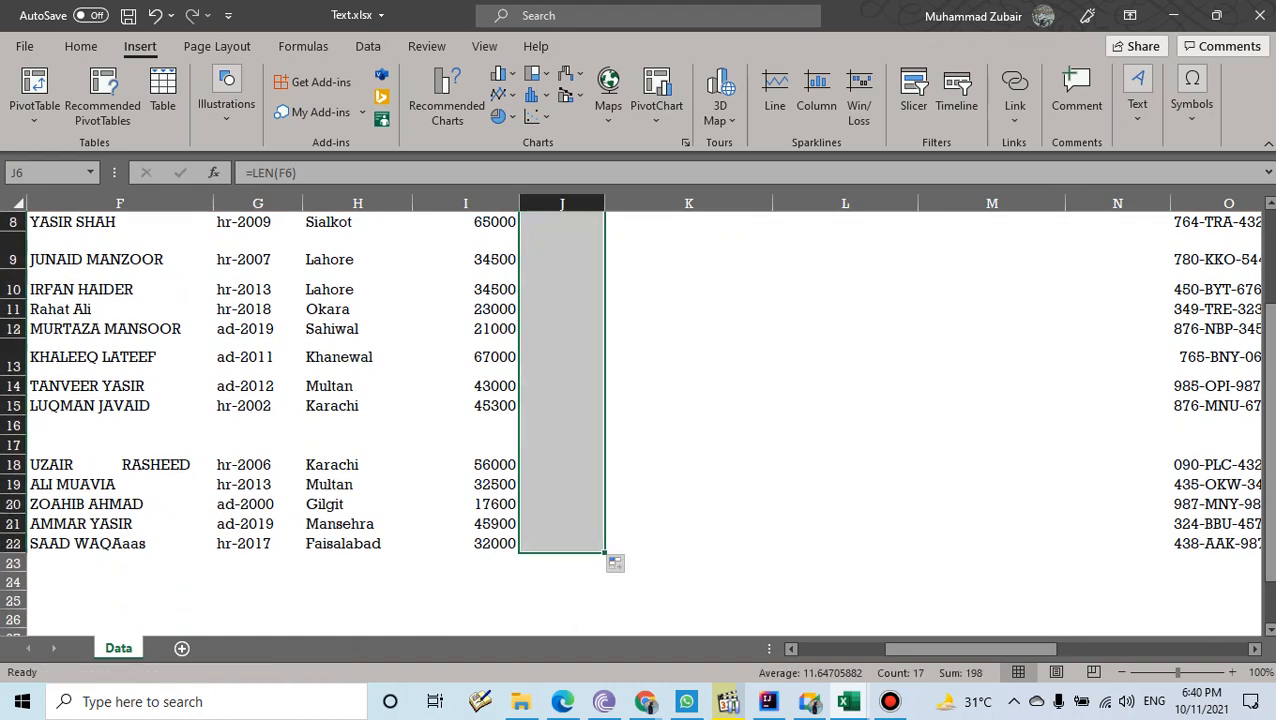
{"action": "scroll", "coordinate": [603, 548], "scroll_direction": "up", "scroll_amount": 2}
{"action": "scroll", "coordinate": [603, 548], "scroll_direction": "down", "scroll_amount": 1}
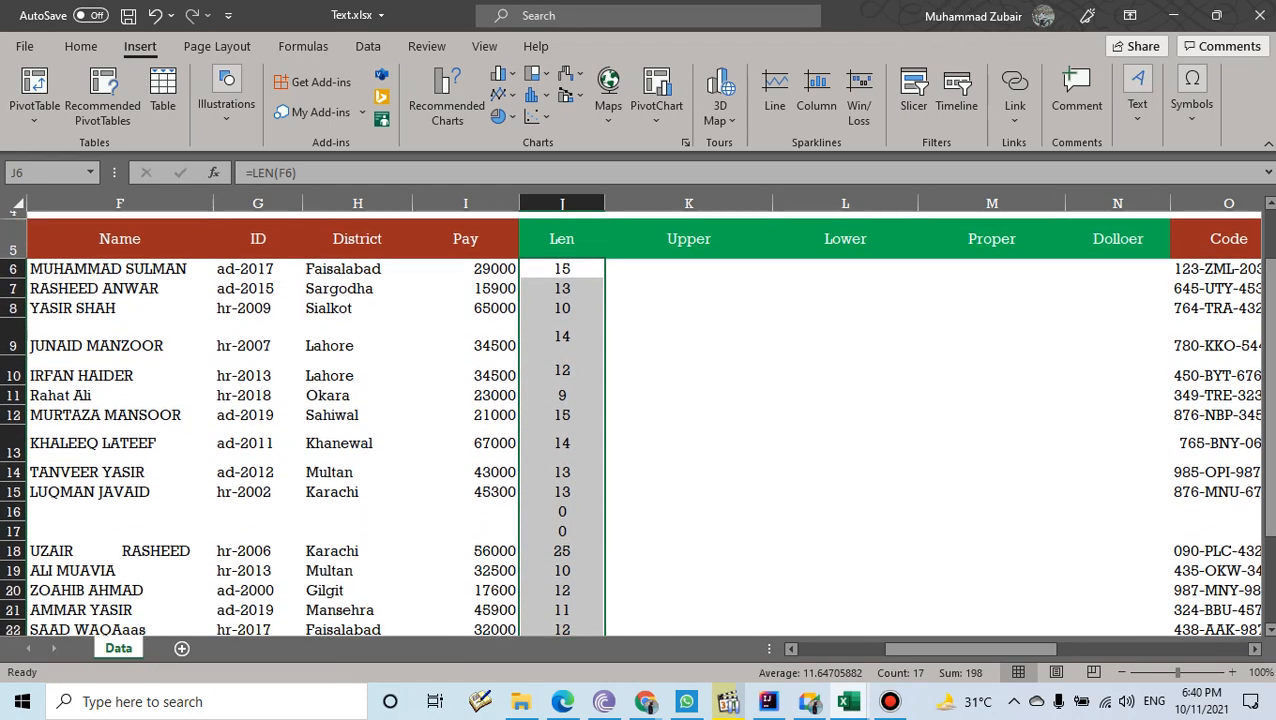
{"action": "scroll", "coordinate": [603, 548], "scroll_direction": "down", "scroll_amount": 1}
- Type a three-letter name into blank F16 so J16 shows 3
{"action": "left_click", "coordinate": [120, 426]}
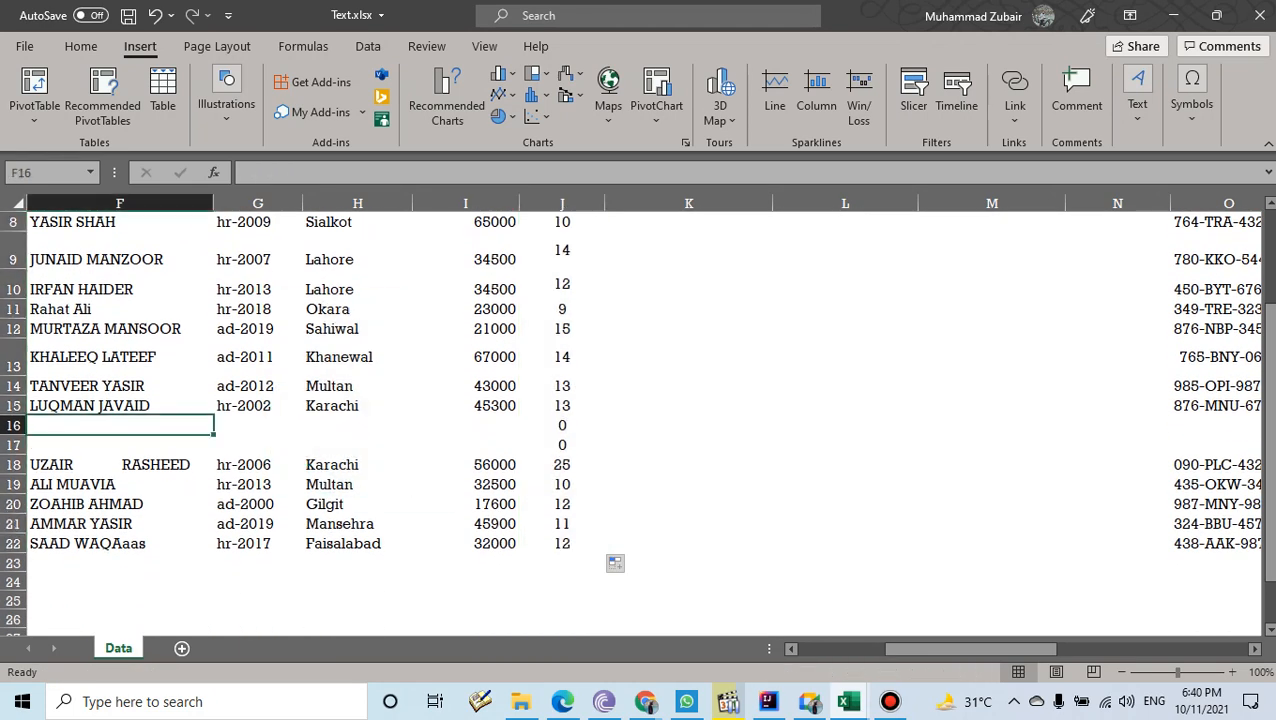
{"action": "type", "text": "Ali"}
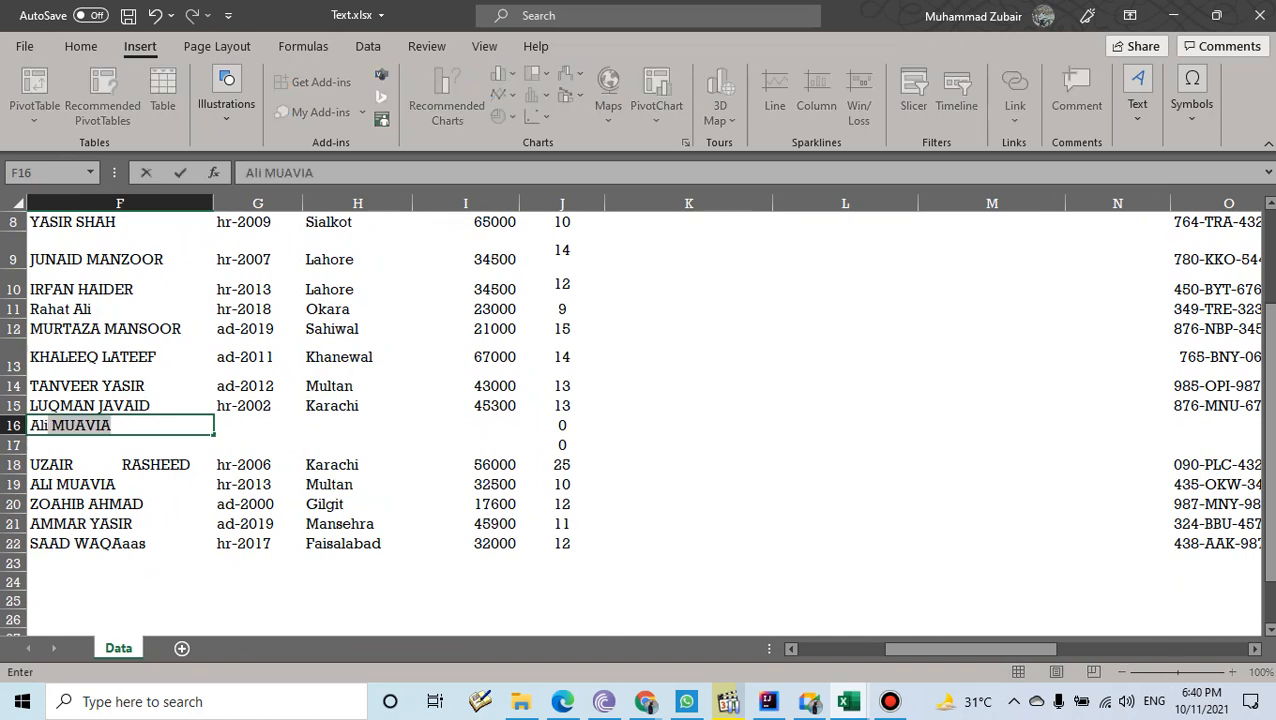
{"action": "key", "text": "BackSpace"}
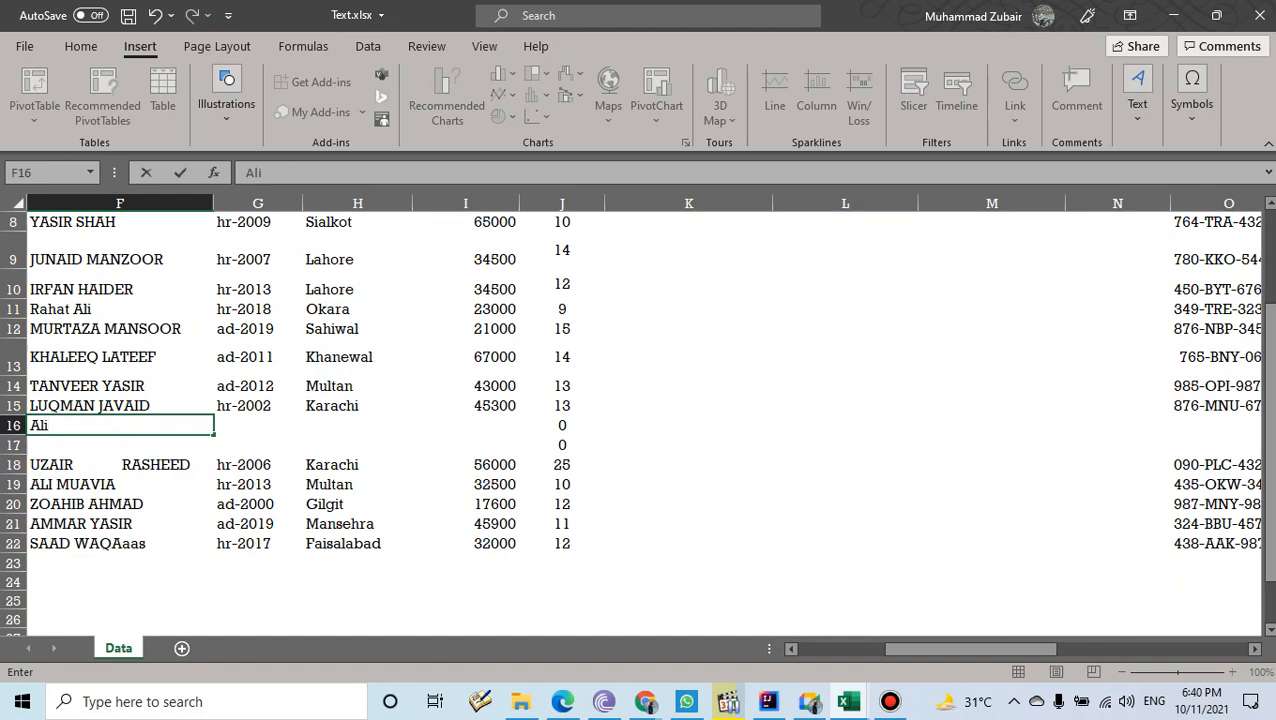
{"action": "key", "text": "Return"}
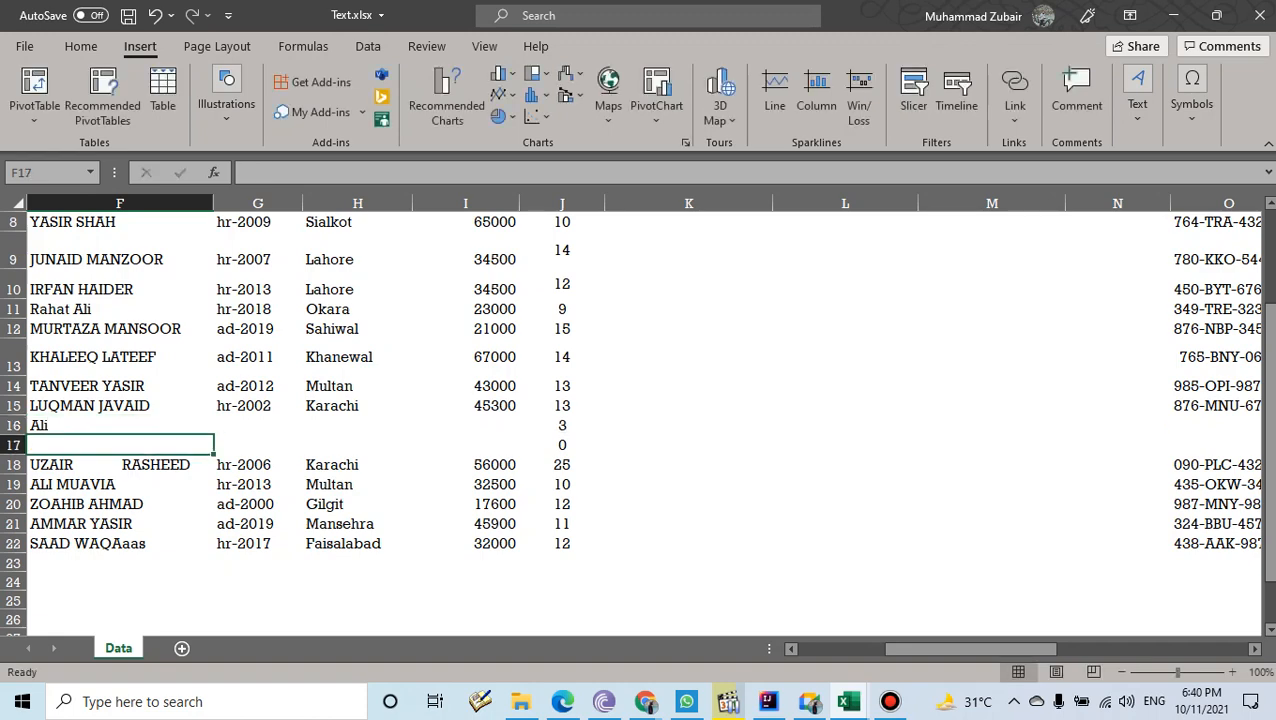
{"action": "left_click", "coordinate": [562, 426]}
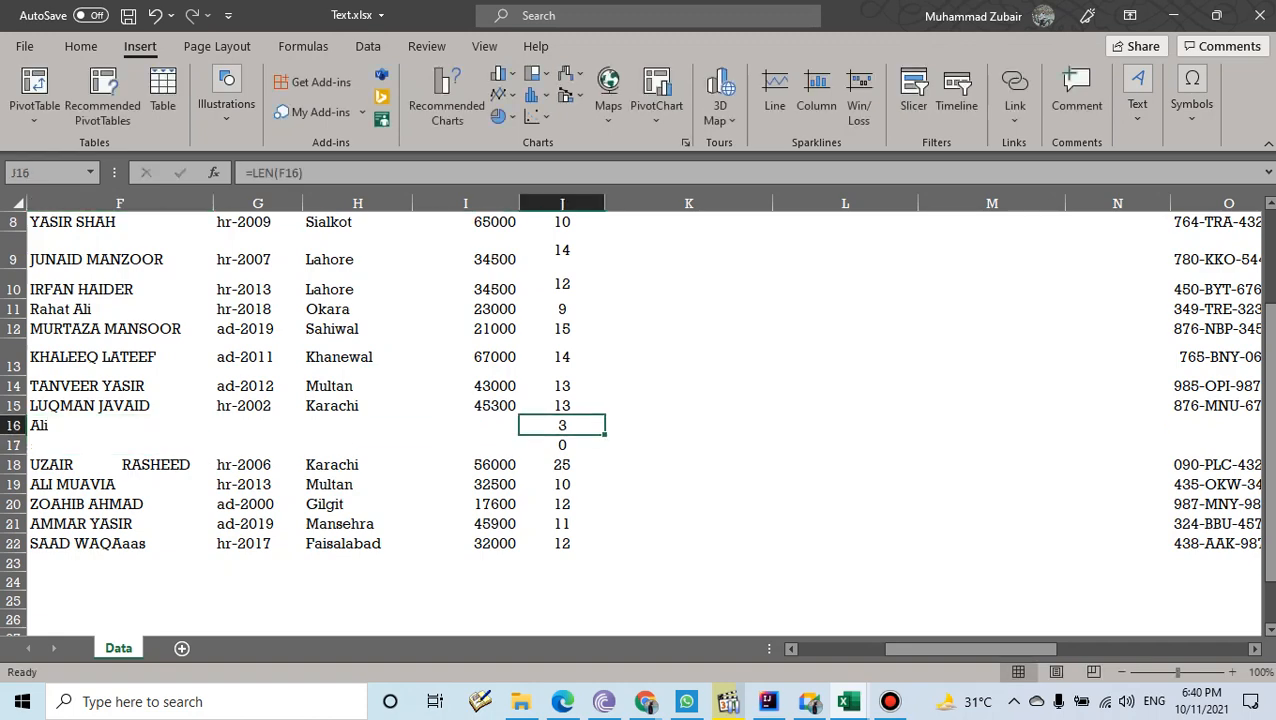
- Enter =UPPER(H6) in K6 to capitalise the first district
{"action": "scroll", "coordinate": [640, 420], "scroll_direction": "up", "scroll_amount": 2}
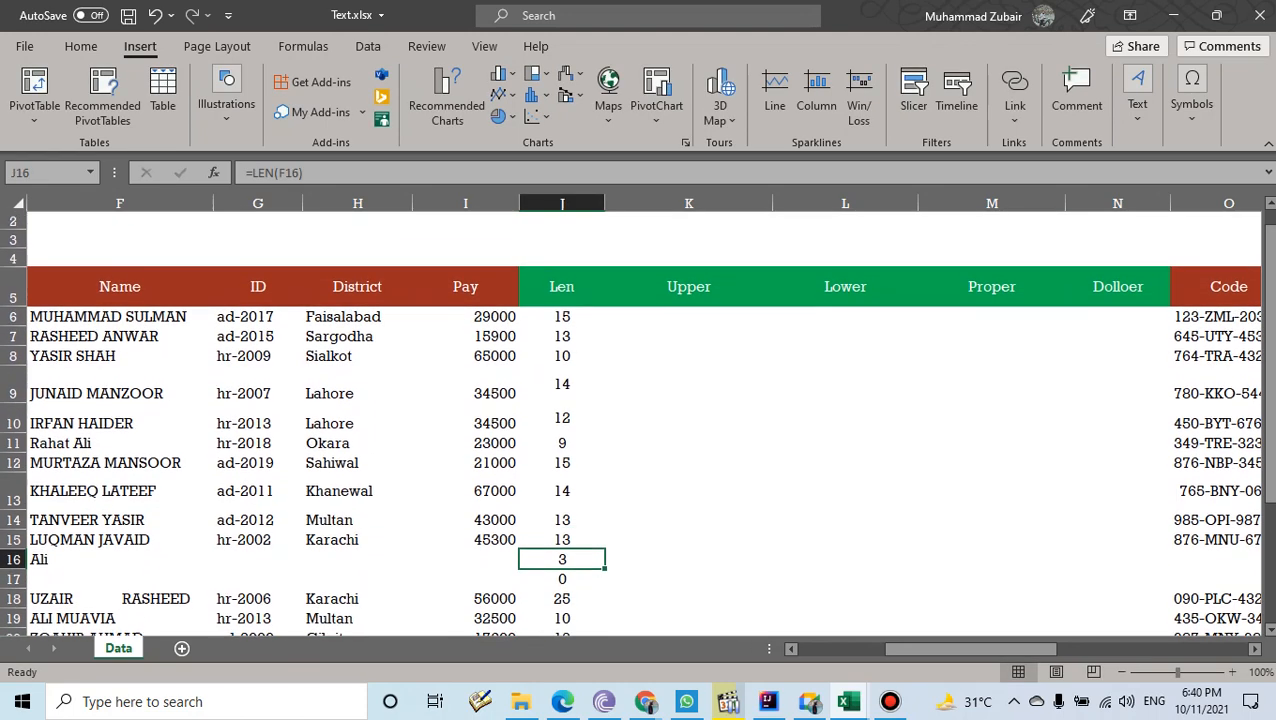
{"action": "left_click_drag", "start_coordinate": [650, 317], "coordinate": [992, 337]}
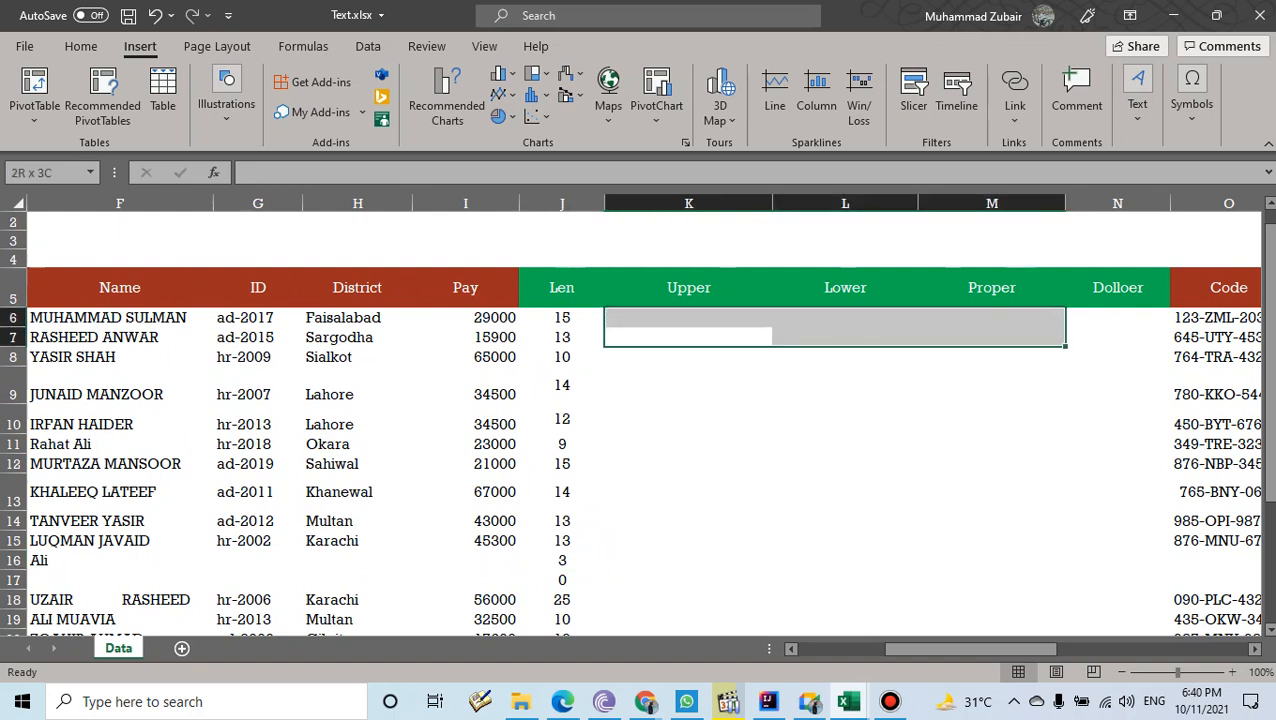
{"action": "left_click", "coordinate": [845, 357]}
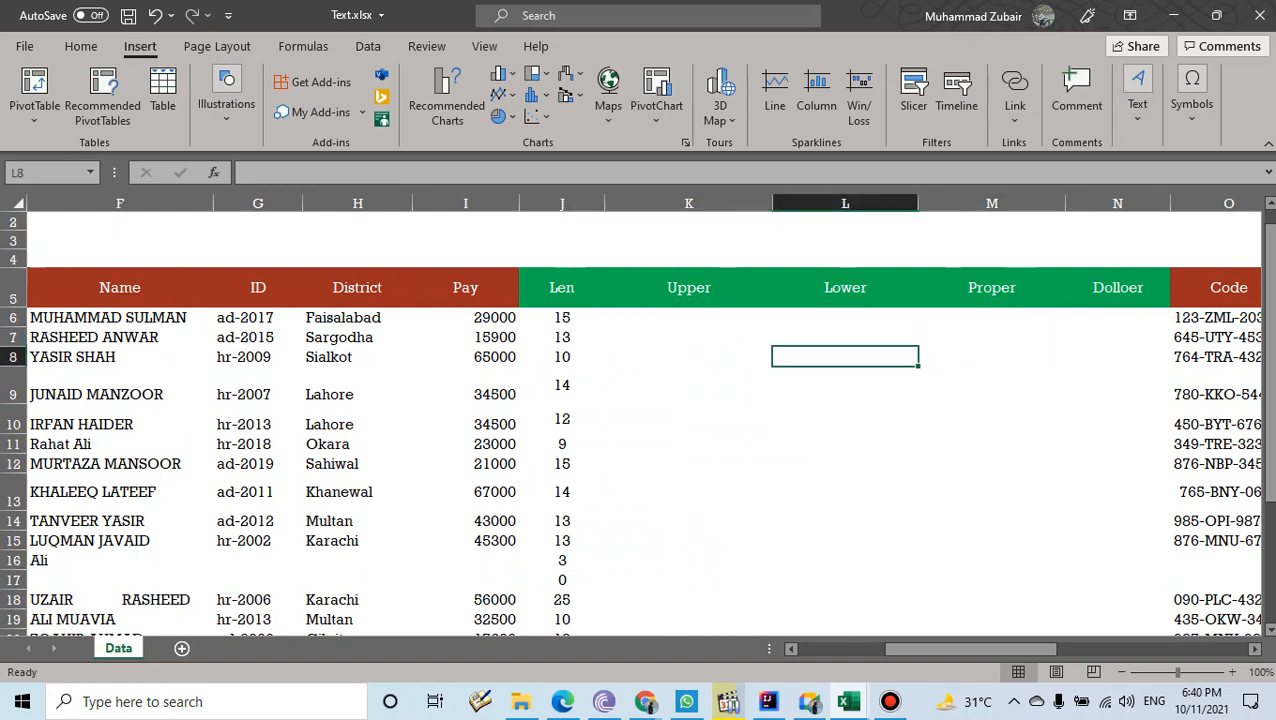
{"action": "left_click", "coordinate": [688, 317]}
{"action": "left_click_drag", "start_coordinate": [688, 317], "coordinate": [992, 317]}
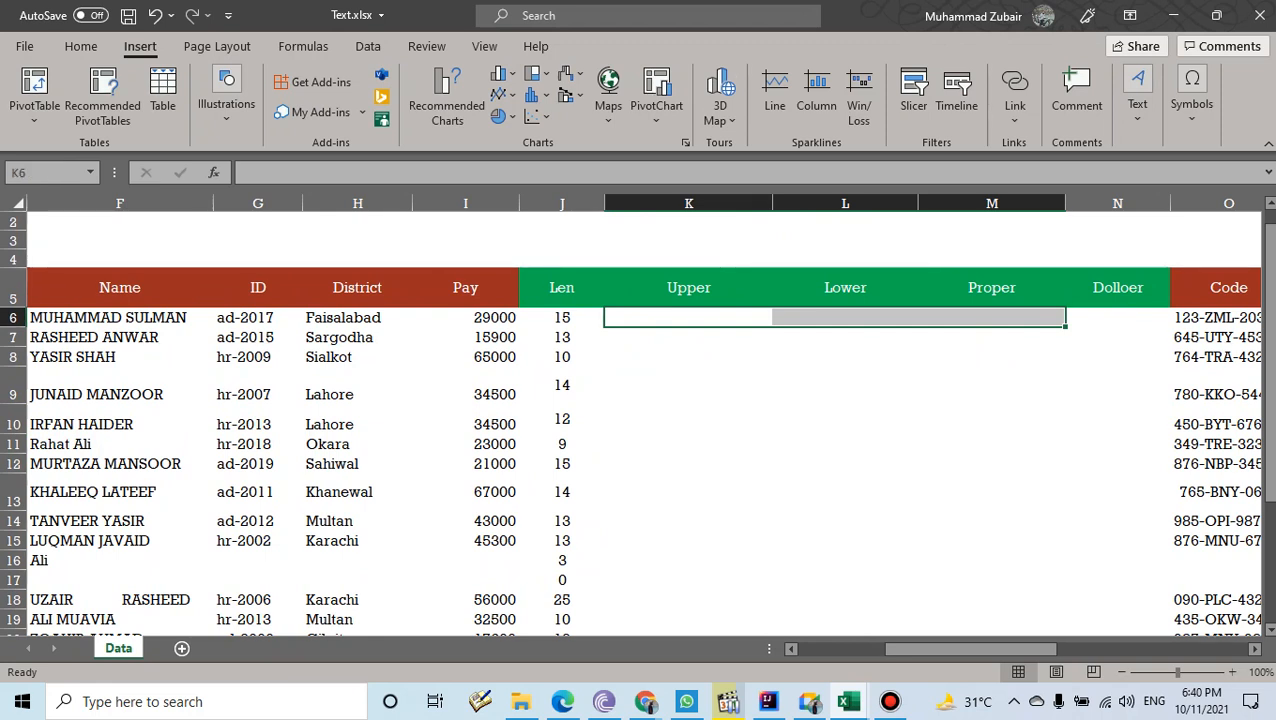
{"action": "left_click", "coordinate": [688, 317]}
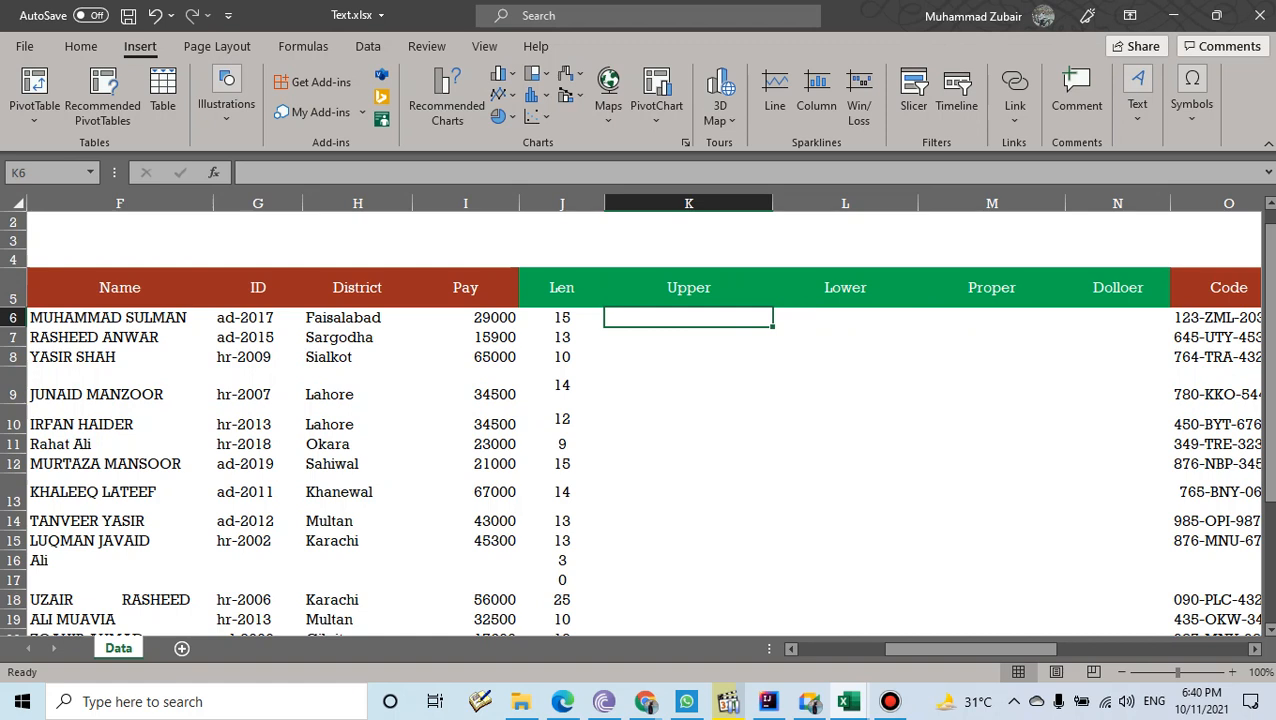
{"action": "type", "text": "=upp"}
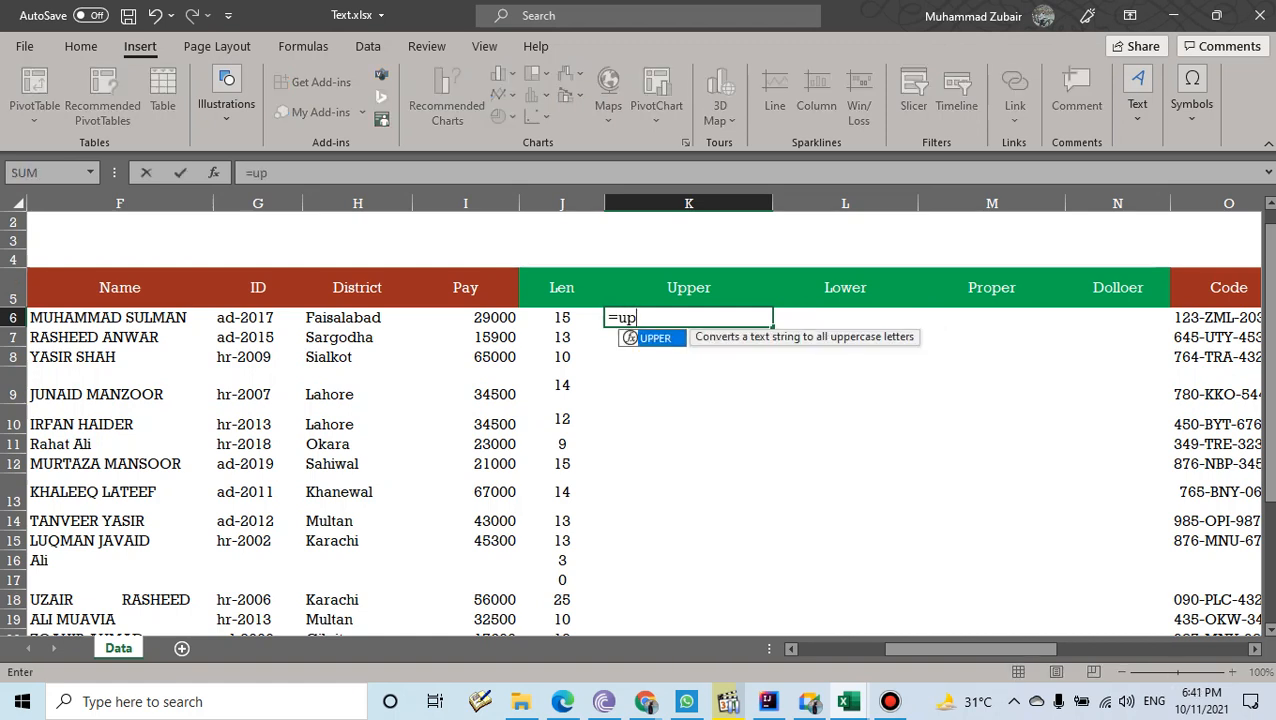
{"action": "key", "text": "Tab"}
{"action": "left_click", "coordinate": [357, 317]}
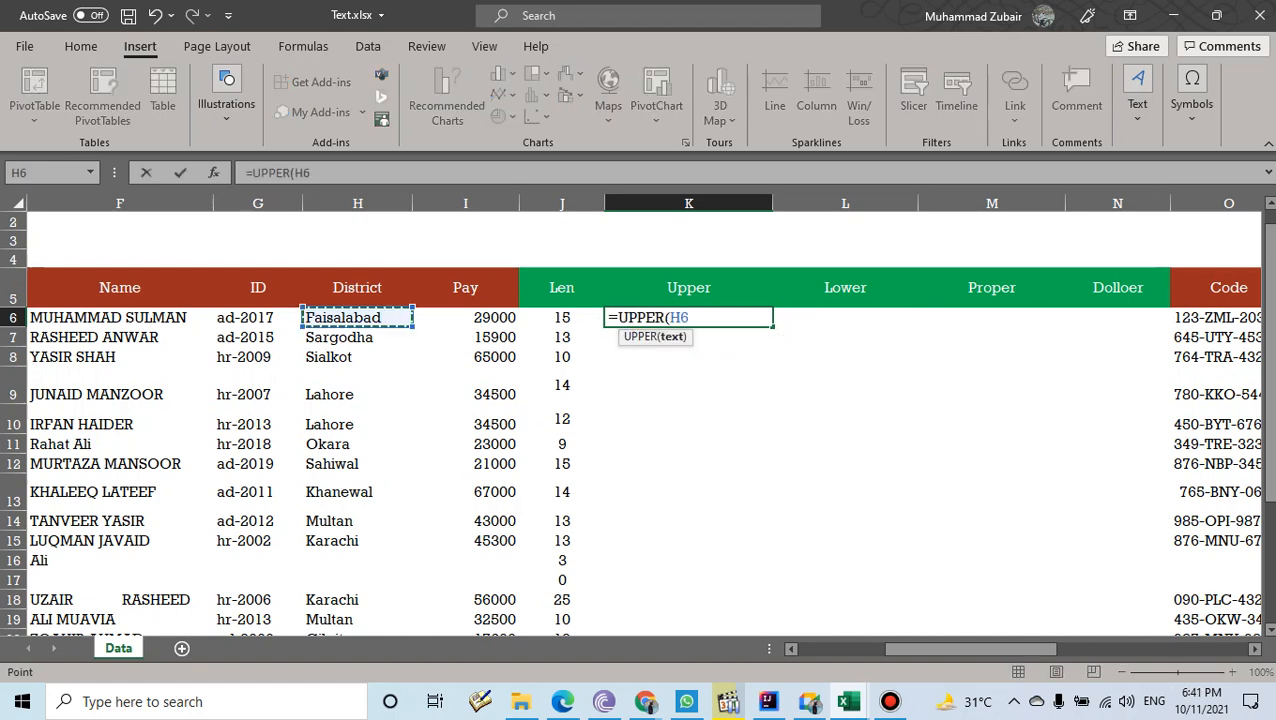
{"action": "type", "text": ")"}
{"action": "key", "text": "Return"}
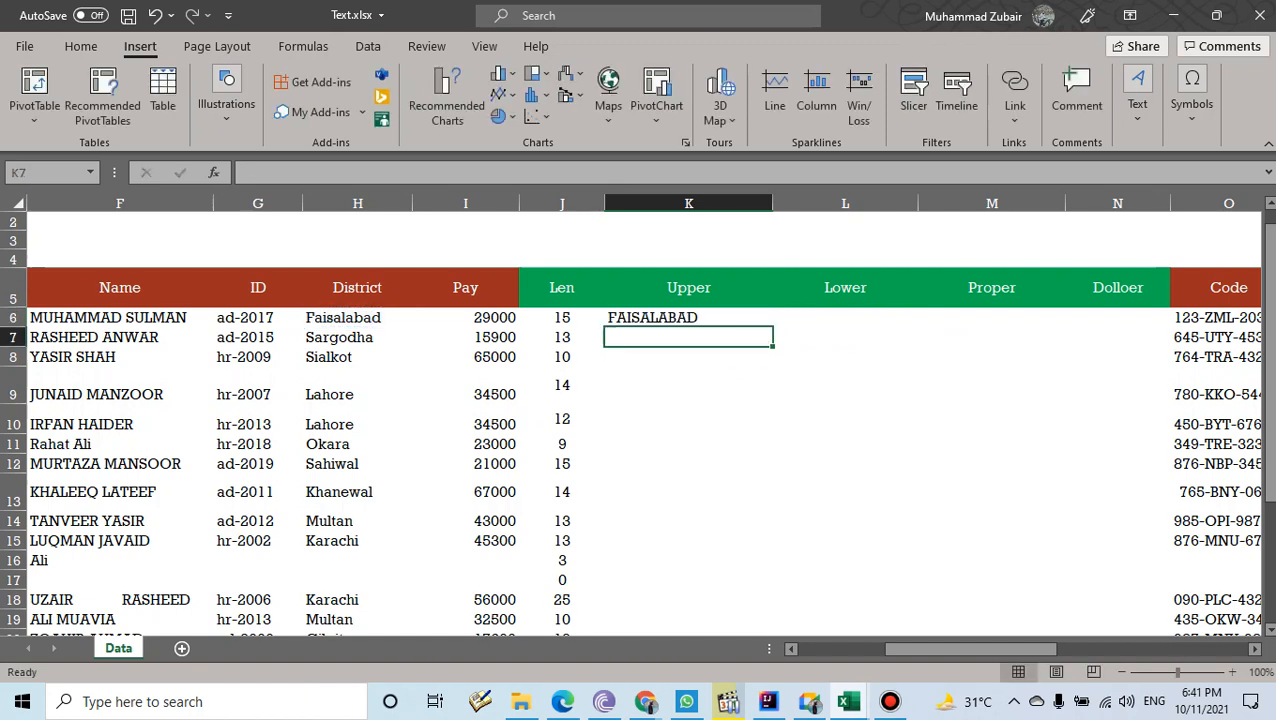
- Fill the UPPER formula down from K6 to K22
{"action": "left_click", "coordinate": [357, 317]}
{"action": "left_click", "coordinate": [688, 317]}
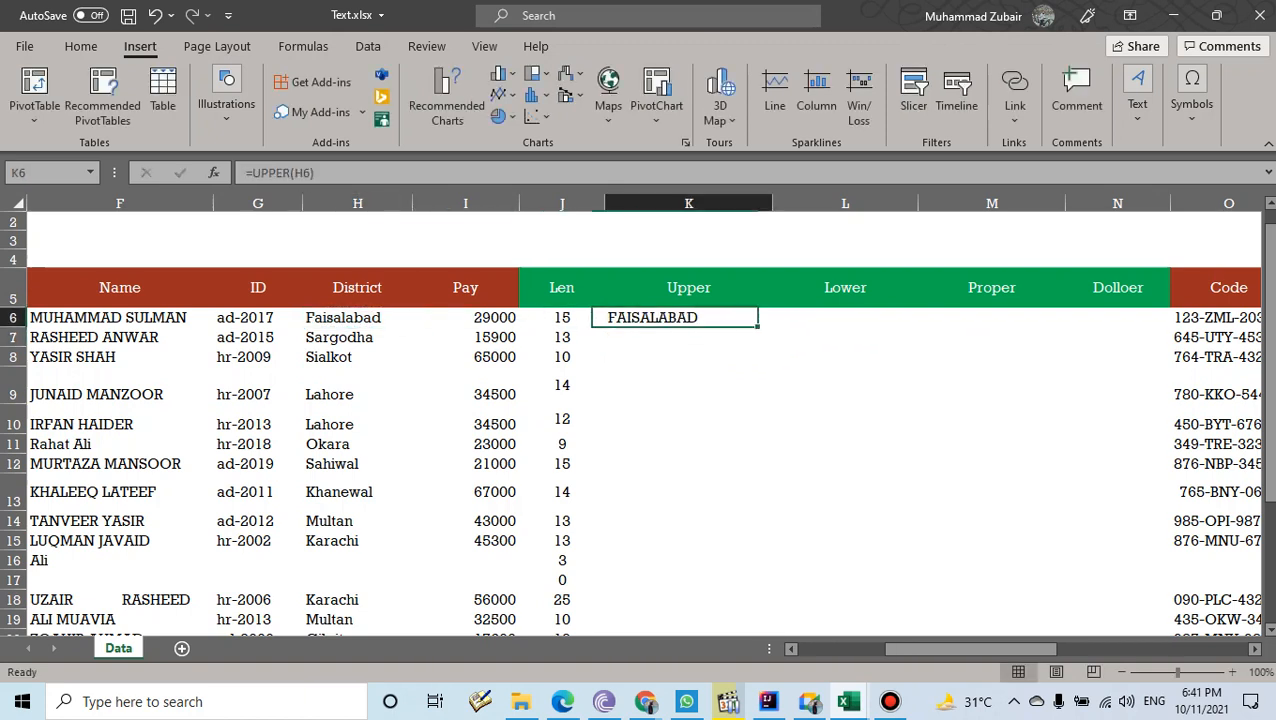
{"action": "left_click_drag", "start_coordinate": [772, 327], "coordinate": [772, 592]}
{"action": "scroll", "coordinate": [772, 592], "scroll_direction": "up", "scroll_amount": 2}
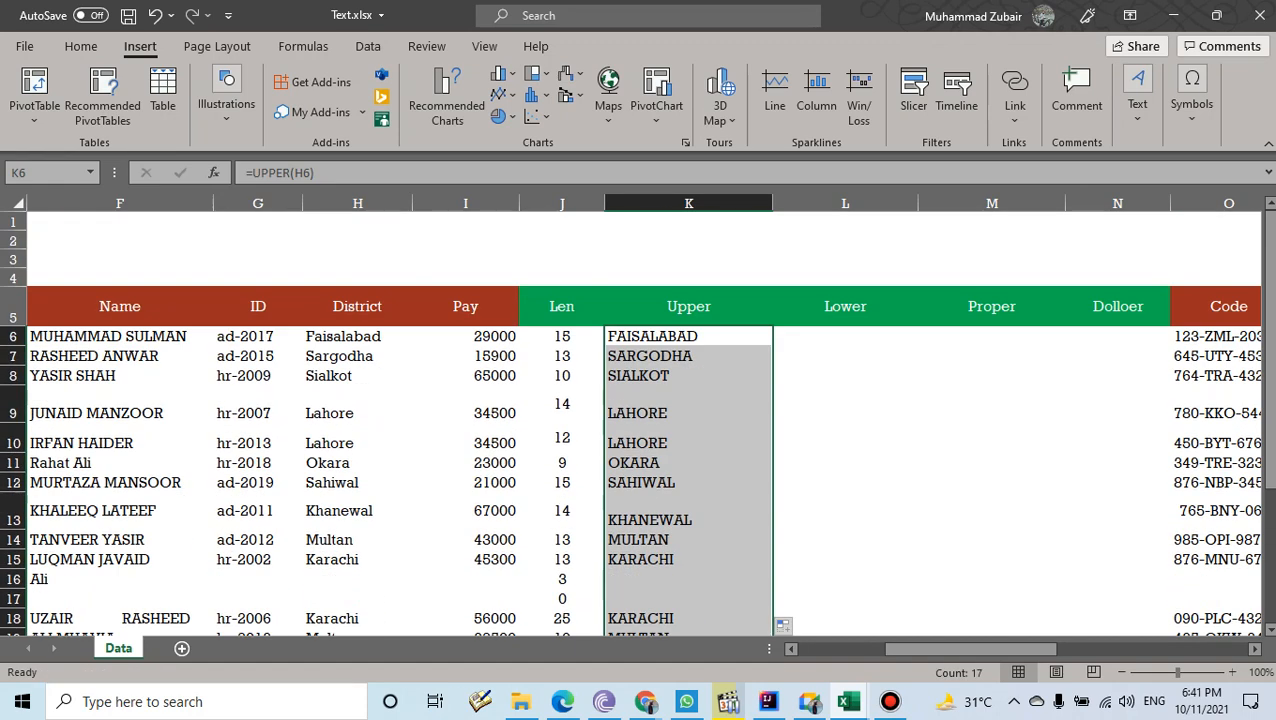
- Enter =LOWER(K6) in L6 and fill it down to row 22
{"action": "left_click", "coordinate": [845, 336]}
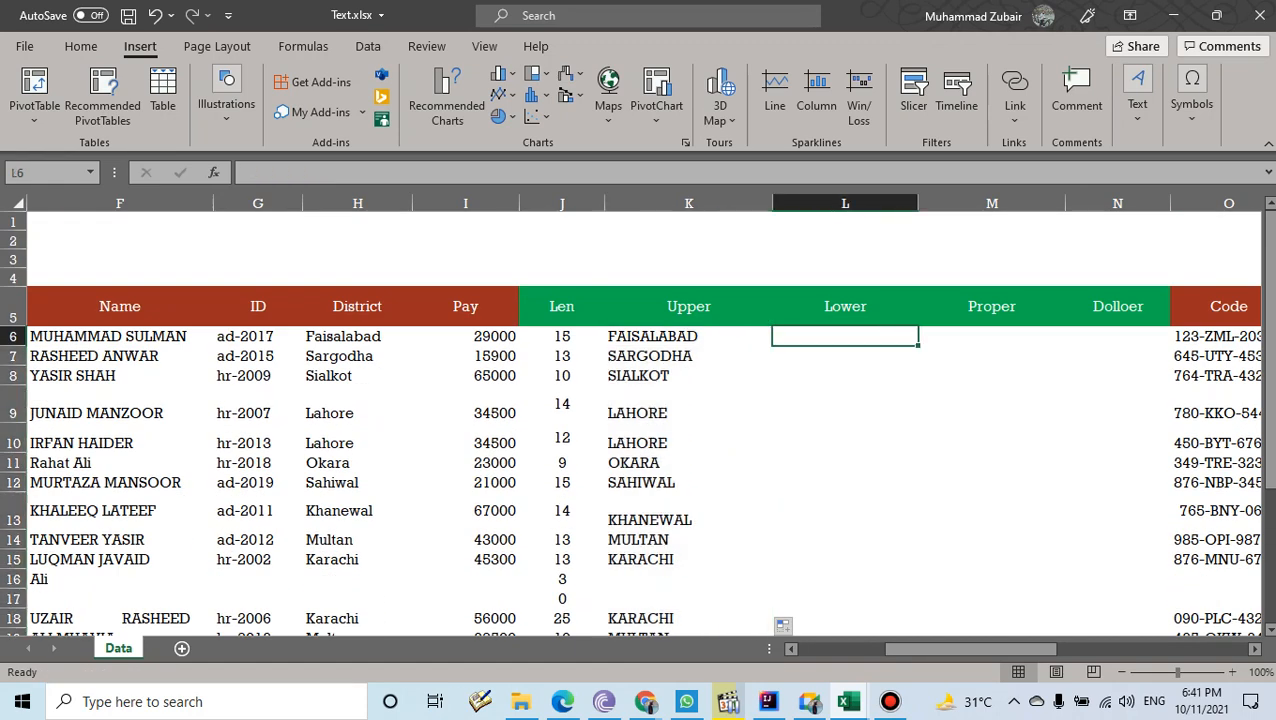
{"action": "type", "text": "=low"}
{"action": "key", "text": "Tab"}
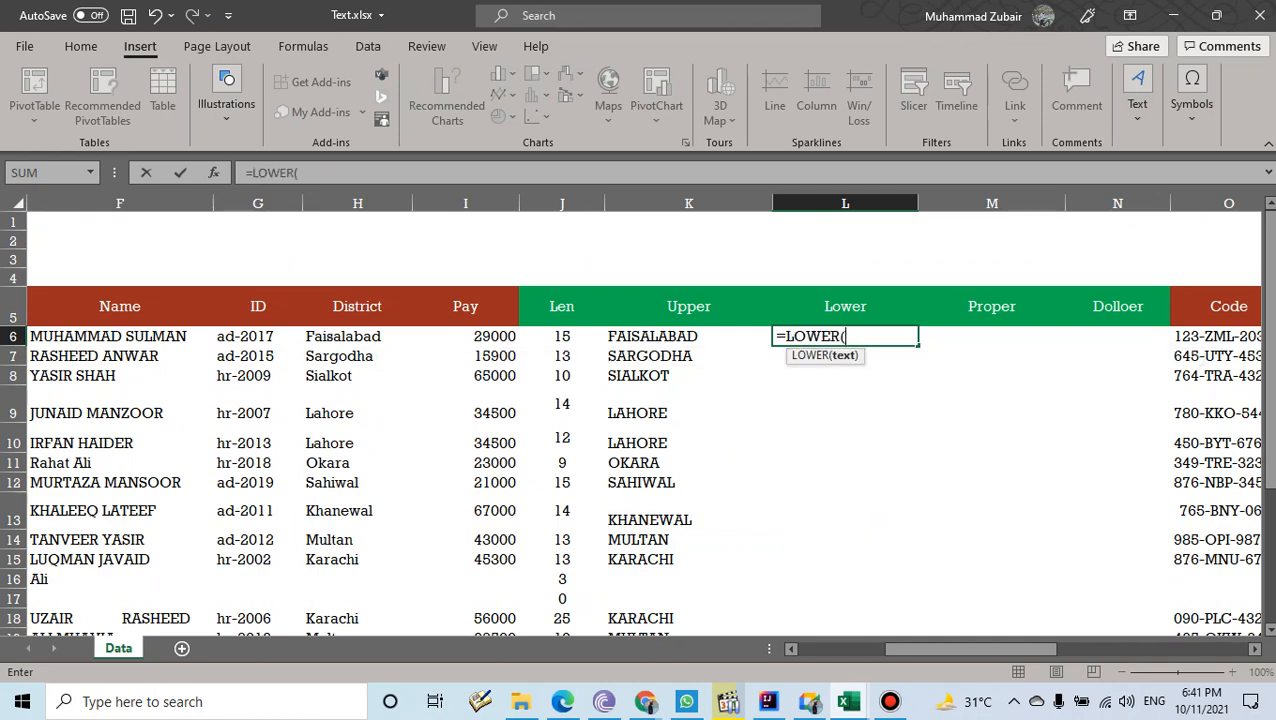
{"action": "key", "text": "Left"}
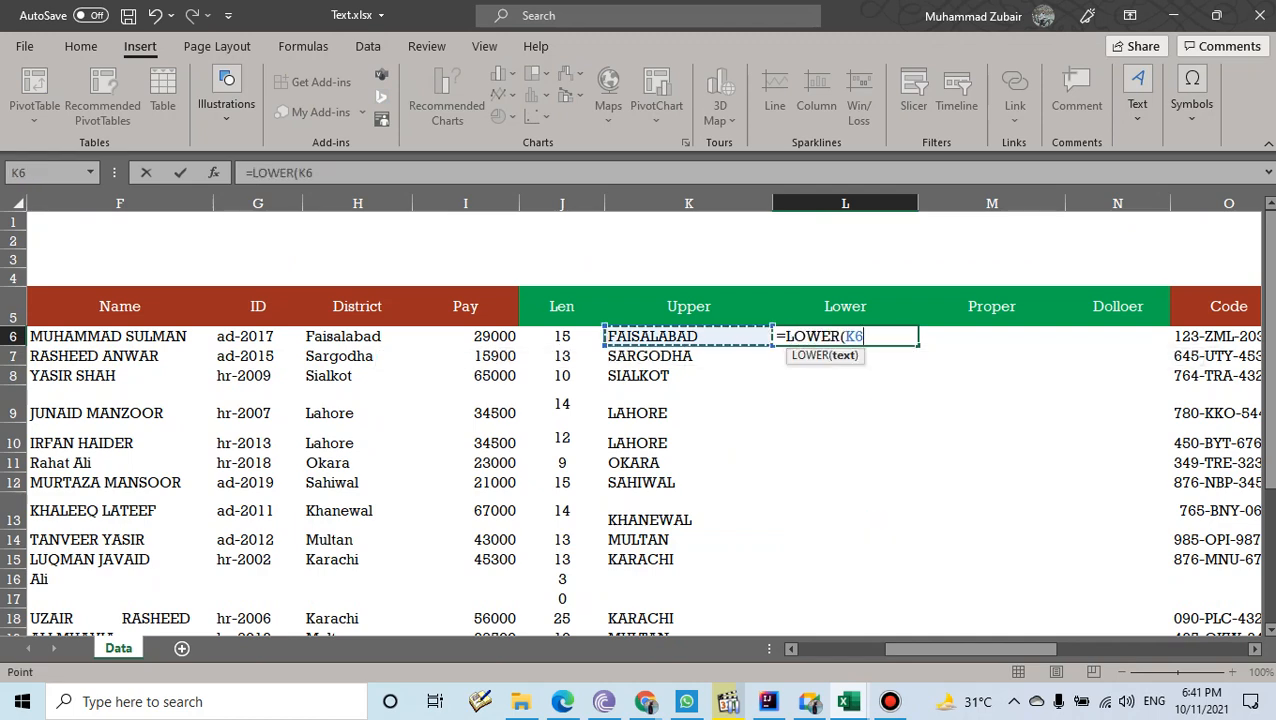
{"action": "type", "text": ")"}
{"action": "key", "text": "Return"}
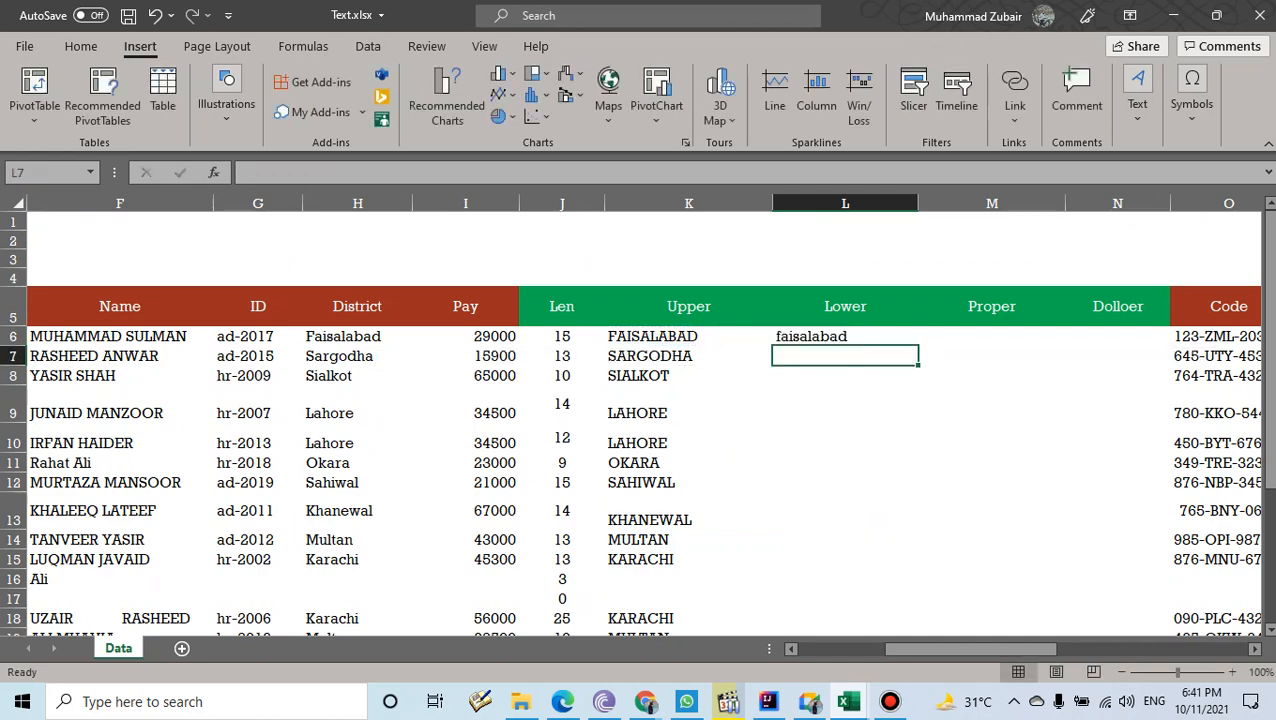
{"action": "key", "text": "Up"}
{"action": "left_click_drag", "start_coordinate": [918, 351], "coordinate": [918, 592]}
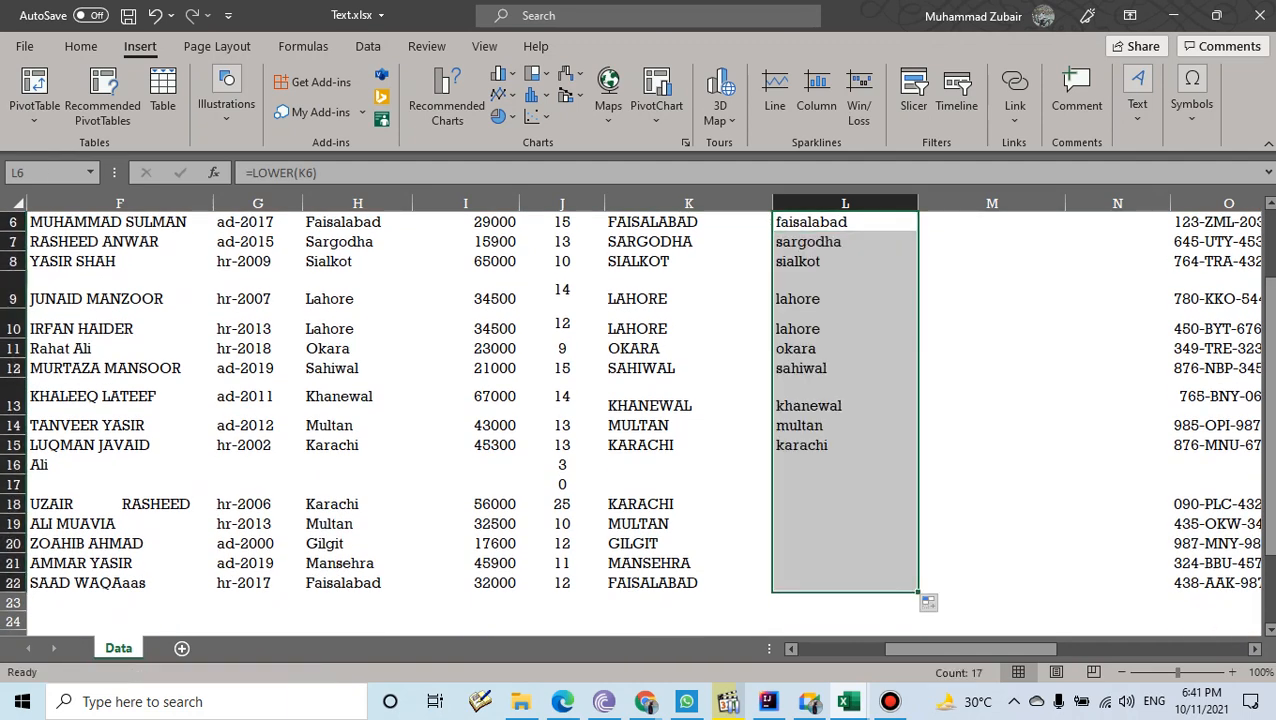
- Enter =PROPER(L6) in M6 and fill it down to row 22
{"action": "left_click", "coordinate": [992, 337]}
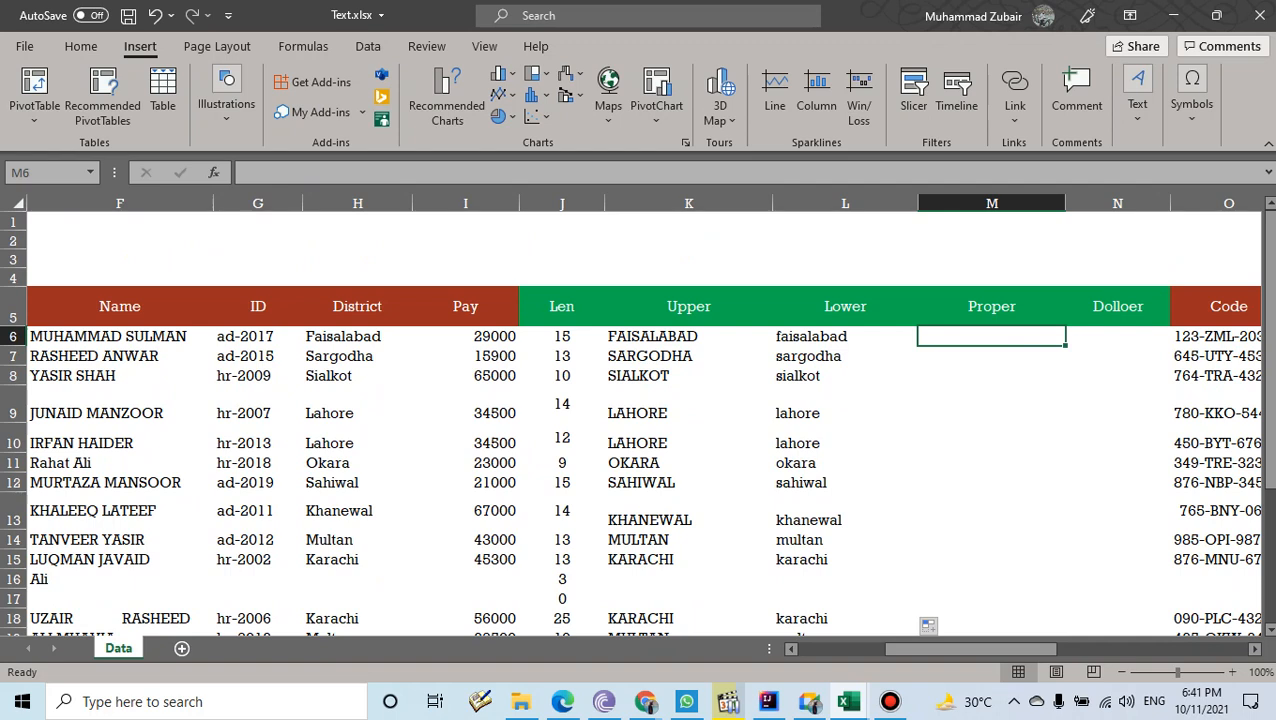
{"action": "type", "text": "=pro"}
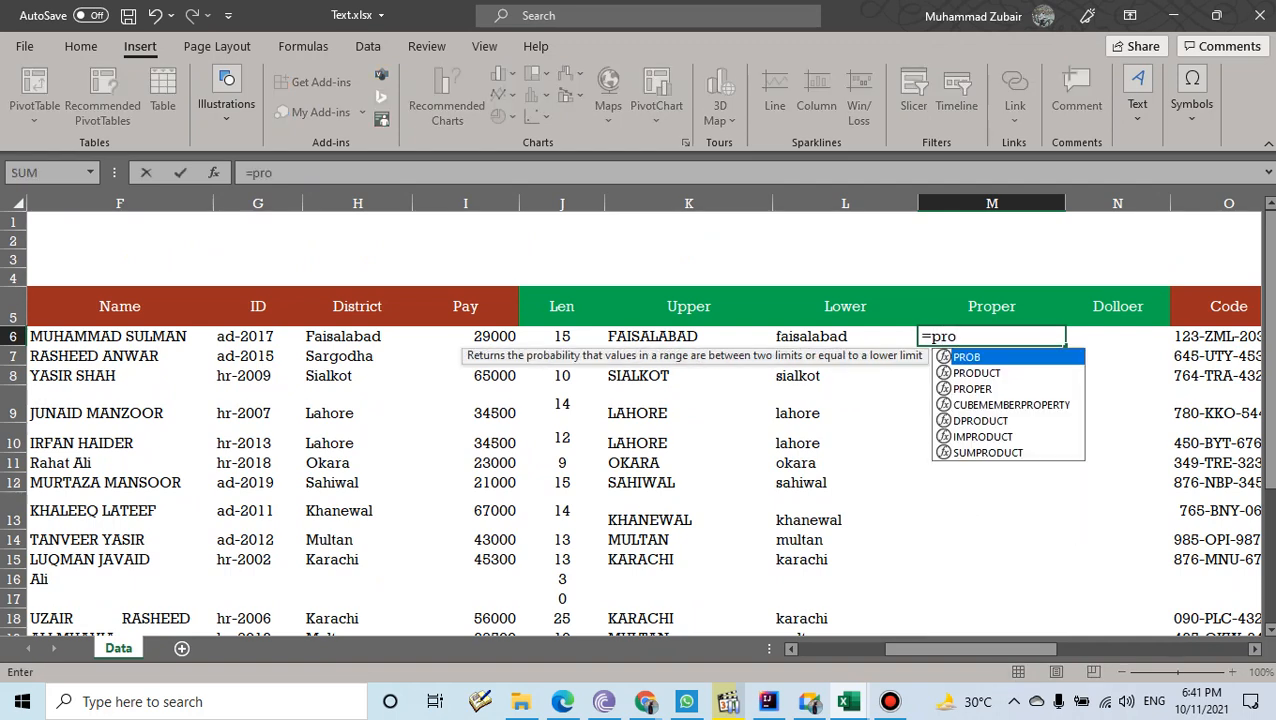
{"action": "key", "text": "Down"}
{"action": "key", "text": "Down"}
{"action": "key", "text": "Tab"}
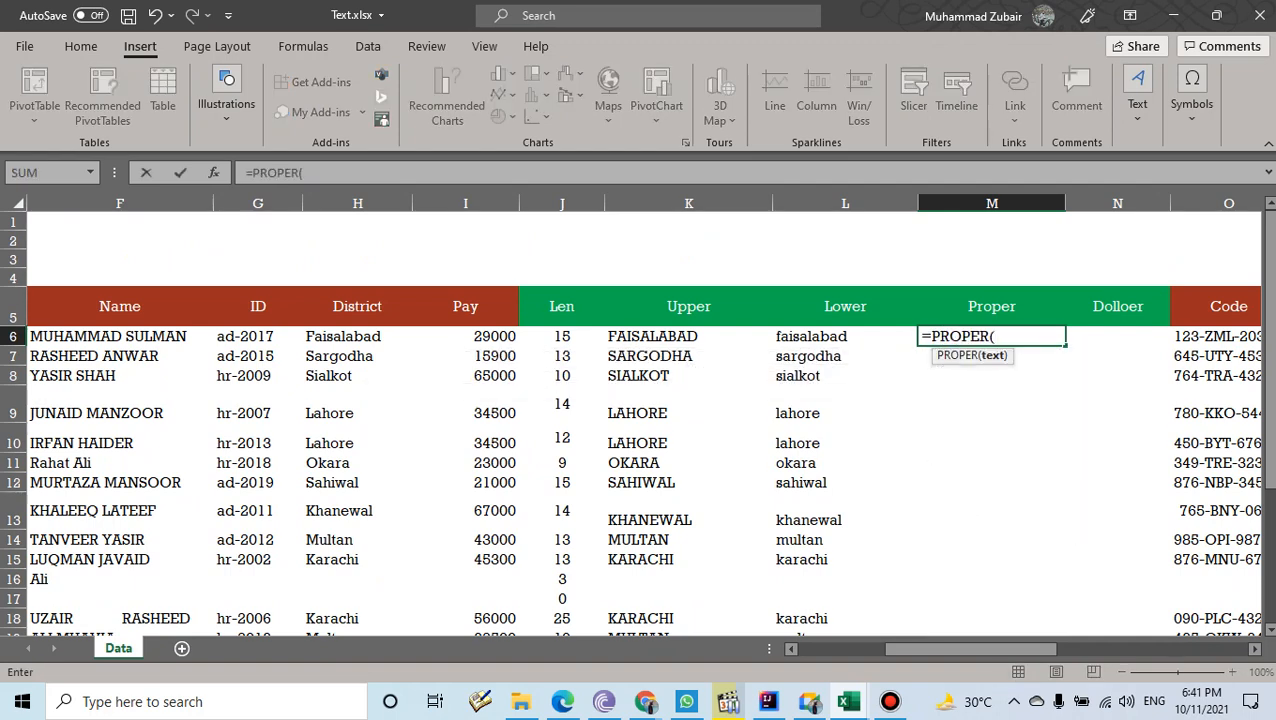
{"action": "key", "text": "Left"}
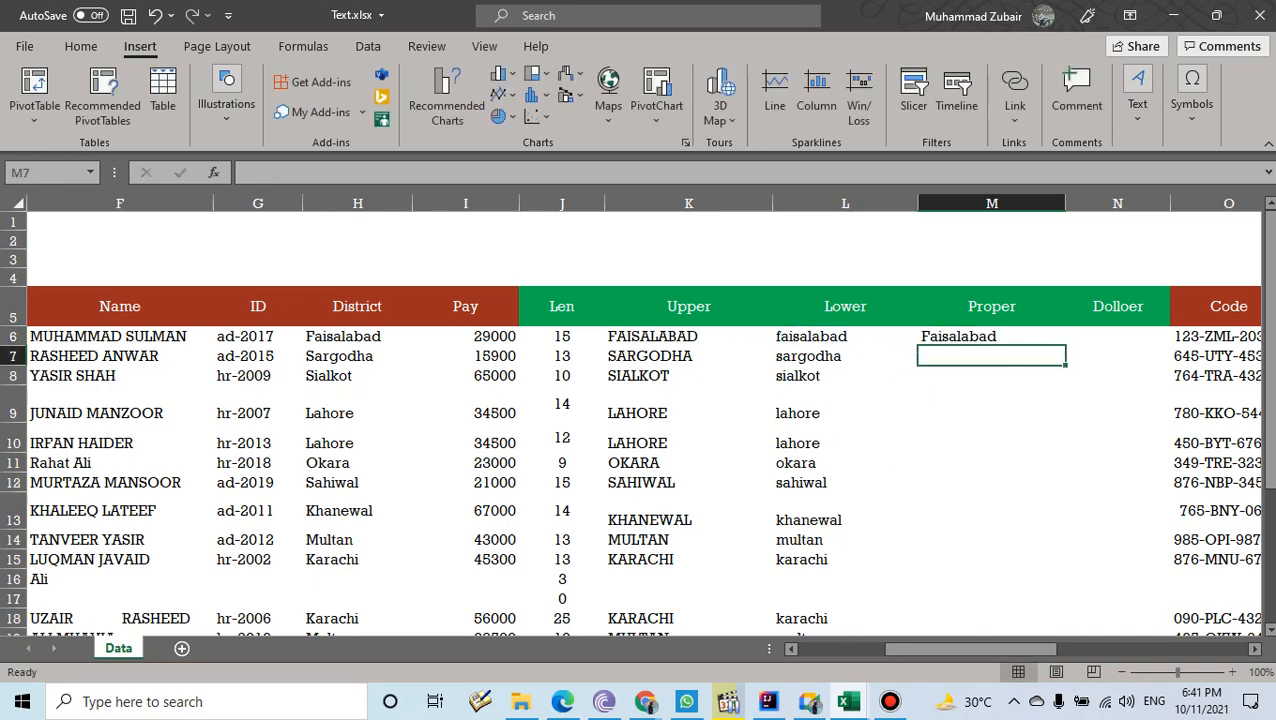
{"action": "left_click", "coordinate": [992, 337]}
{"action": "left_click_drag", "start_coordinate": [1065, 346], "coordinate": [1056, 586]}
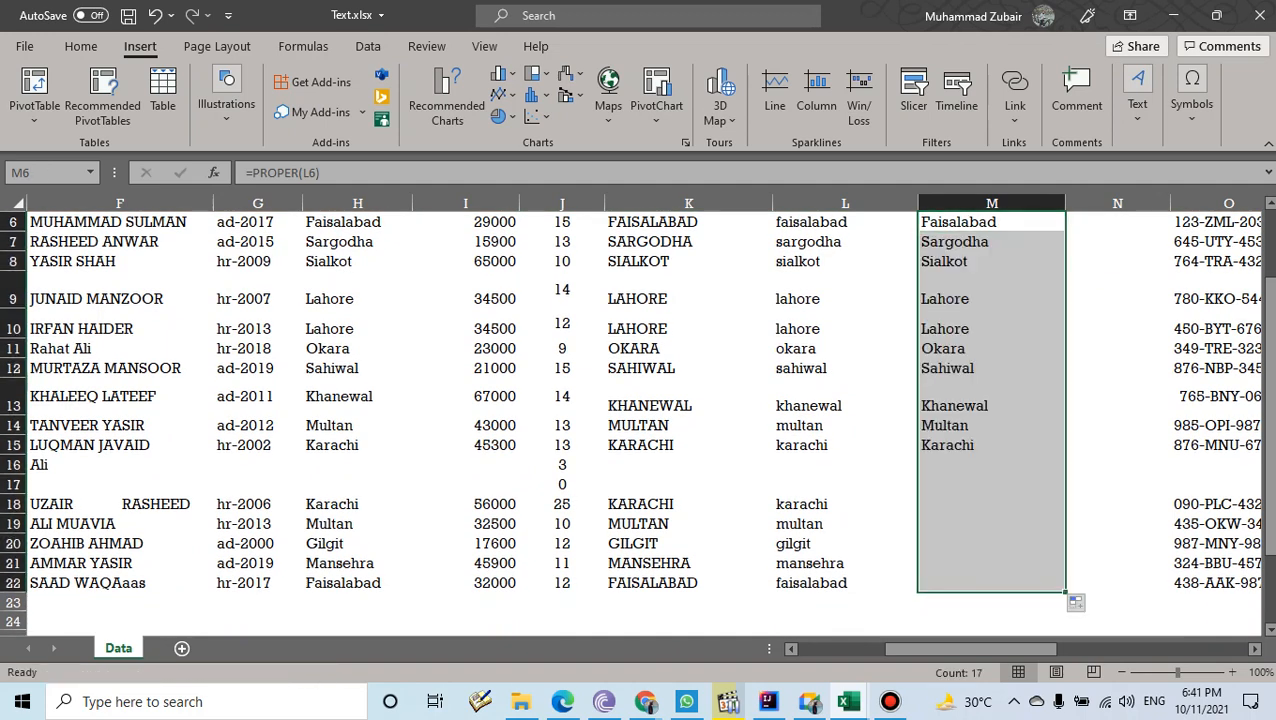
{"action": "scroll", "coordinate": [1056, 586], "scroll_direction": "up", "scroll_amount": 2}
{"action": "left_click", "coordinate": [1117, 337]}
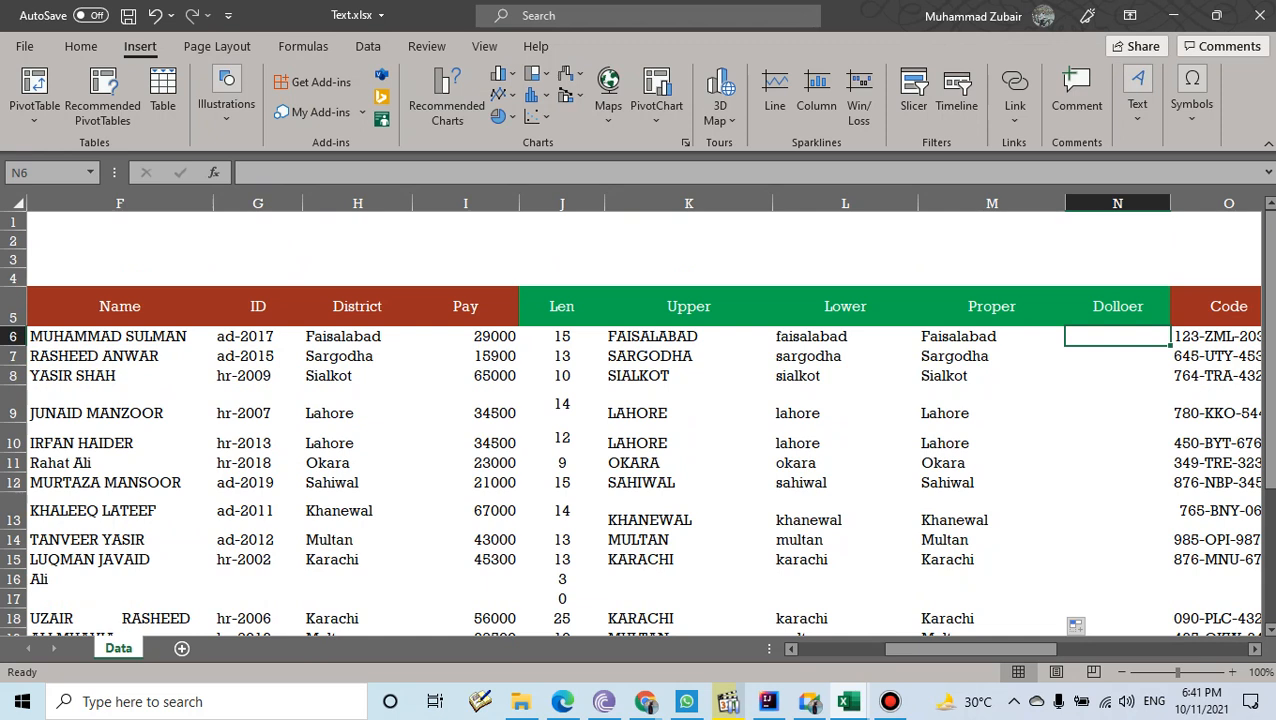
- Enter =DOLLAR(I6) in N6 and fill it to N22, showing pay like $29,000.00
{"action": "type", "text": "=dol"}
{"action": "key", "text": "Tab"}
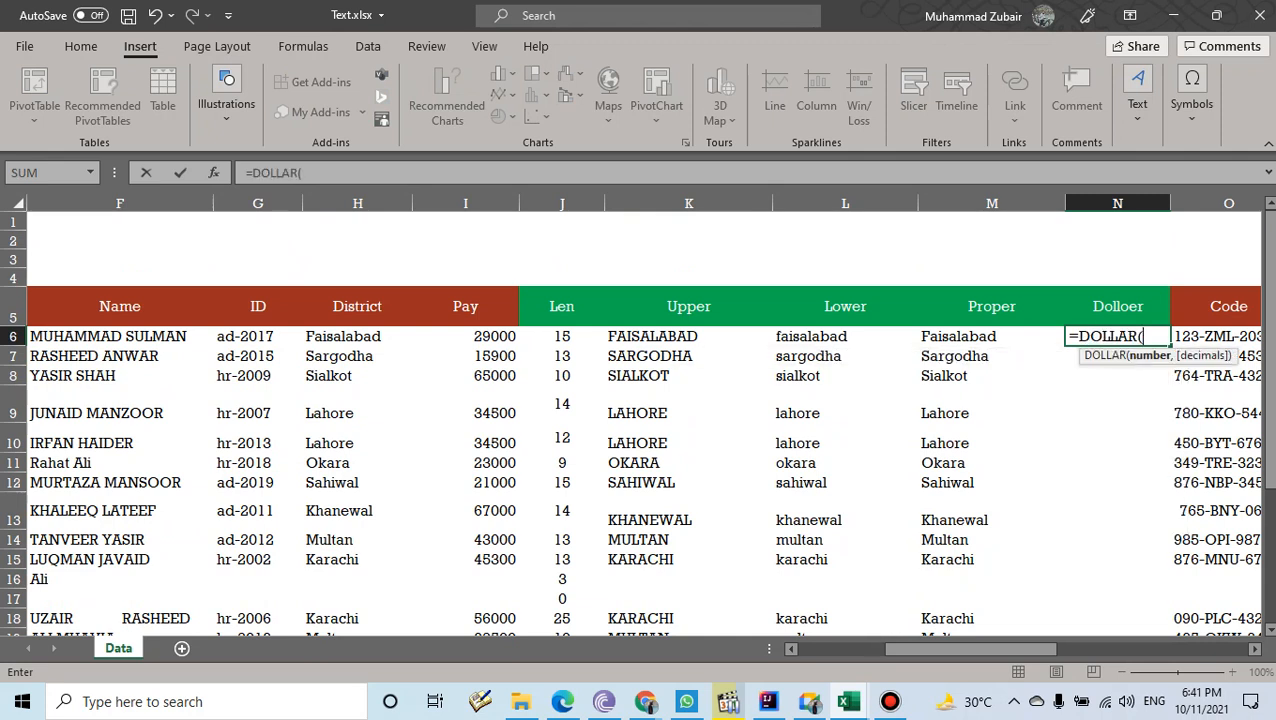
{"action": "left_click", "coordinate": [466, 337]}
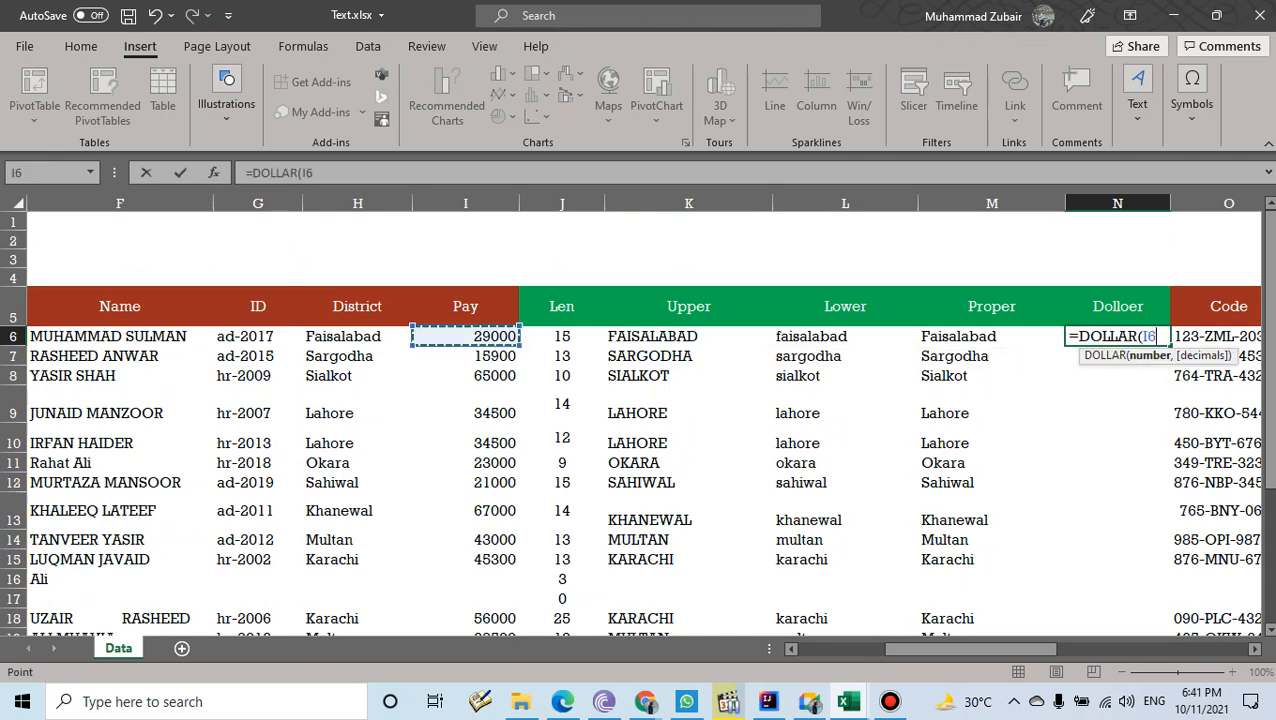
{"action": "type", "text": ")"}
{"action": "key", "text": "Return"}
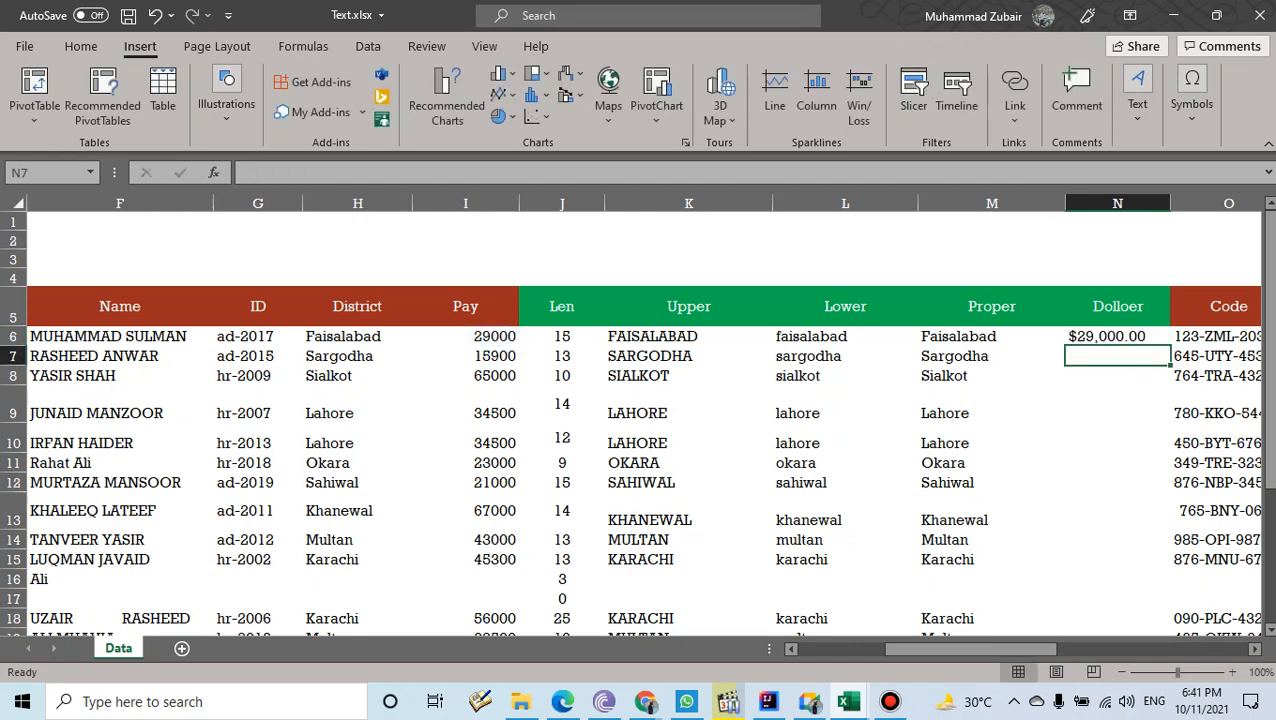
{"action": "left_click", "coordinate": [1117, 337]}
{"action": "left_click_drag", "start_coordinate": [1170, 346], "coordinate": [1150, 592]}
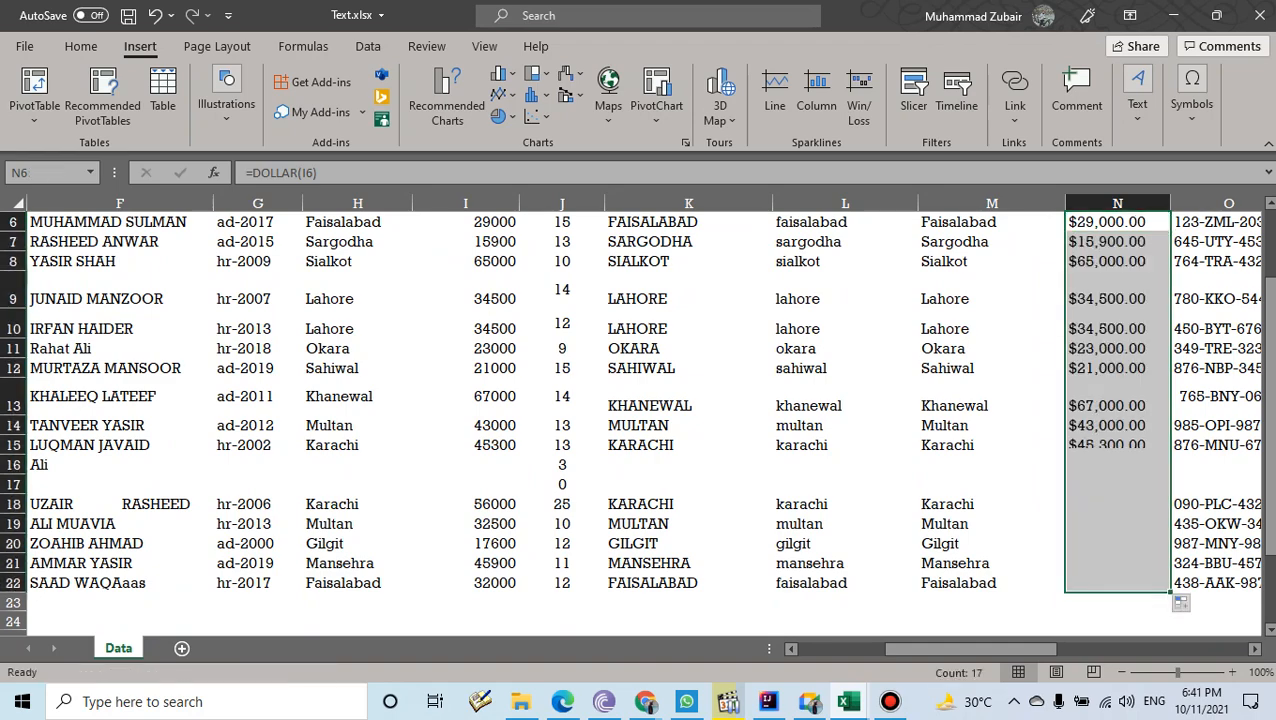
{"action": "scroll", "coordinate": [1150, 592], "scroll_direction": "up", "scroll_amount": 2}
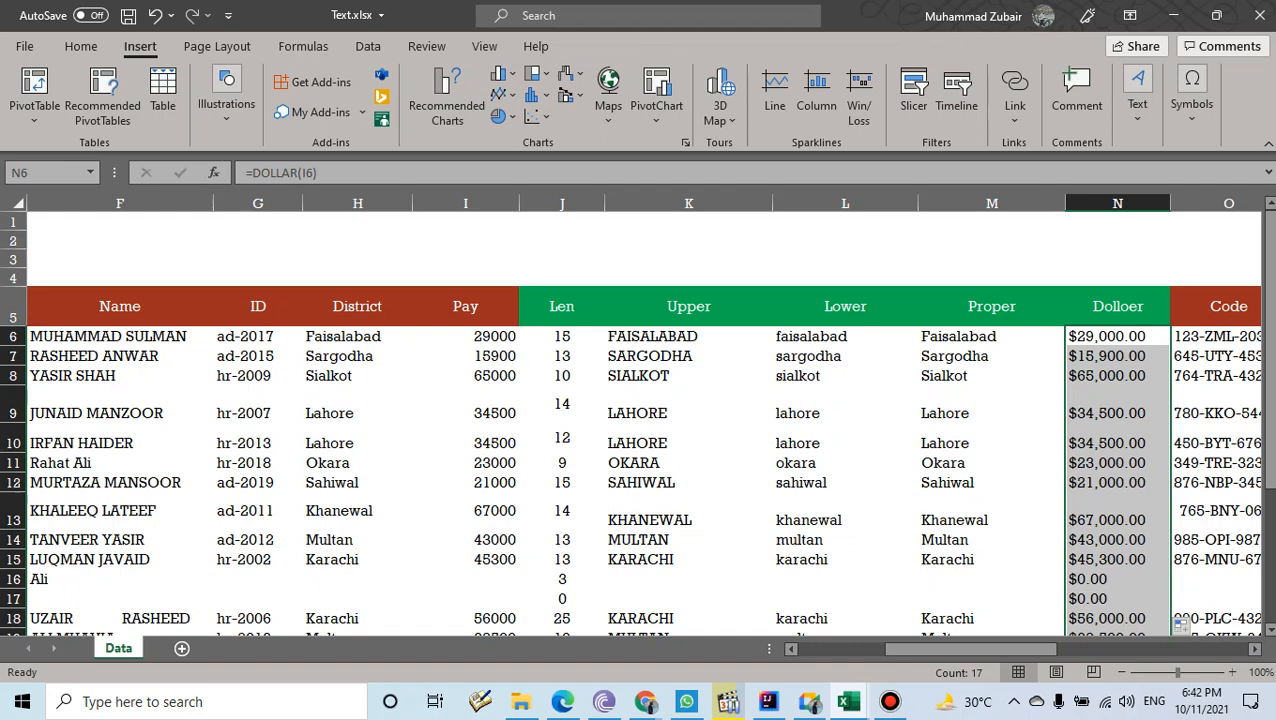
- Open the Windows Region settings with the control intl.cpl command
{"action": "key", "text": "super+r"}
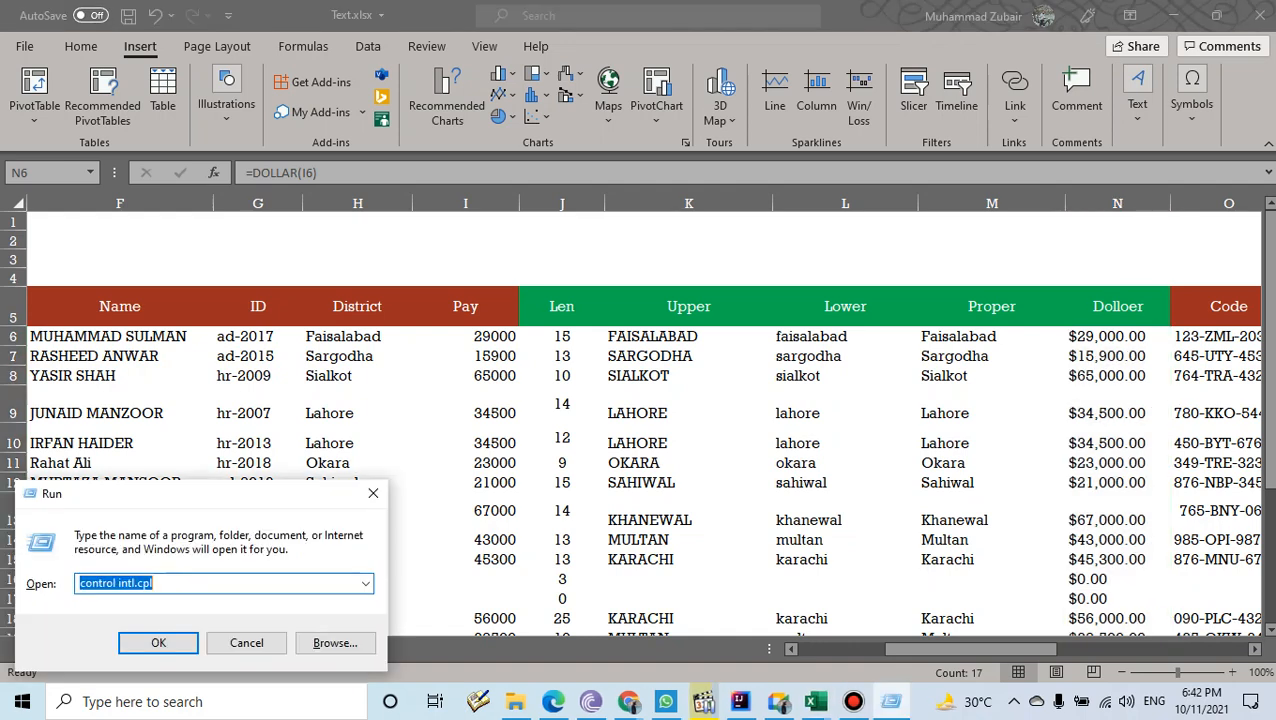
{"action": "left_click_drag", "start_coordinate": [250, 494], "coordinate": [678, 173]}
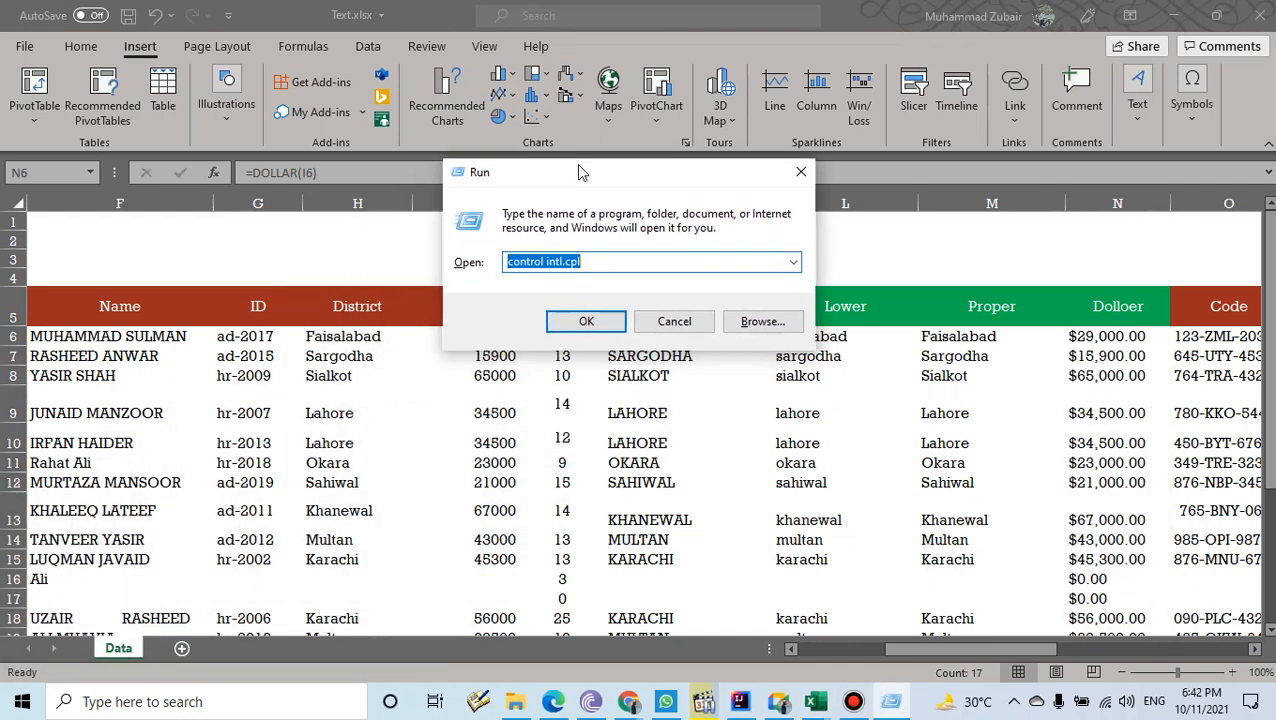
{"action": "key", "text": "BackSpace"}
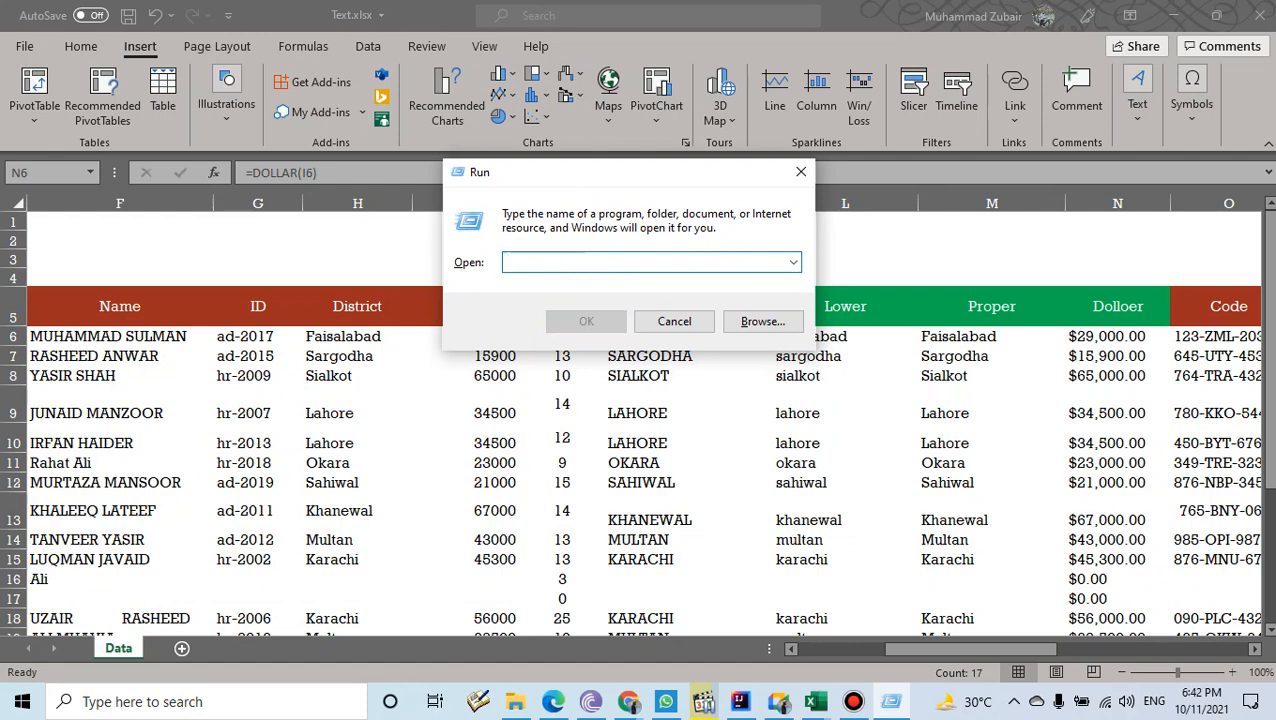
{"action": "type", "text": "control"}
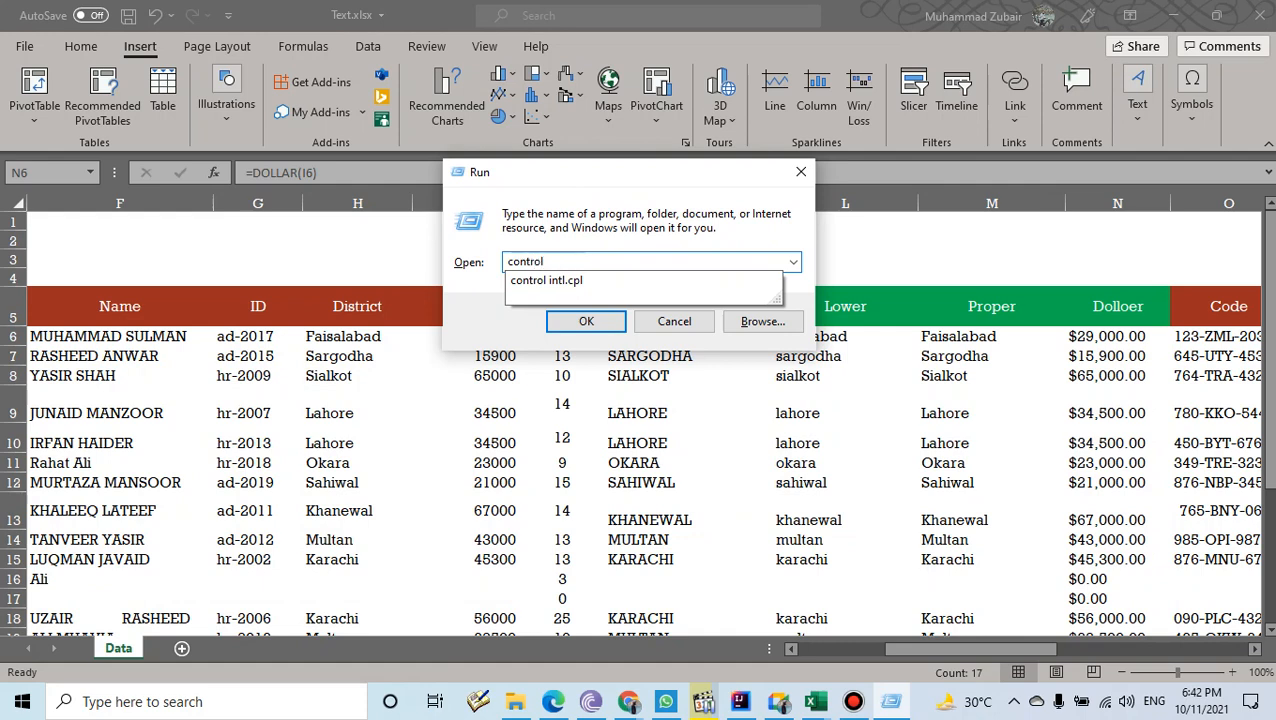
{"action": "type", "text": " intl.cpl"}
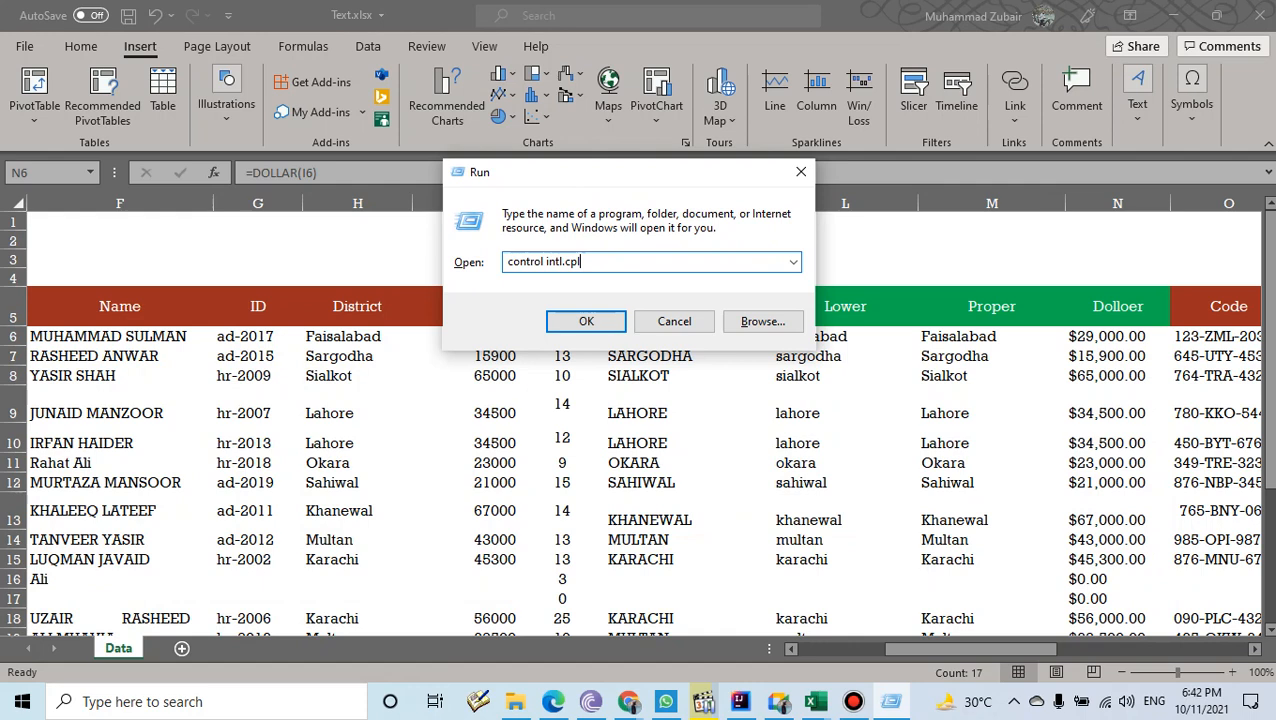
{"action": "key", "text": "Return"}
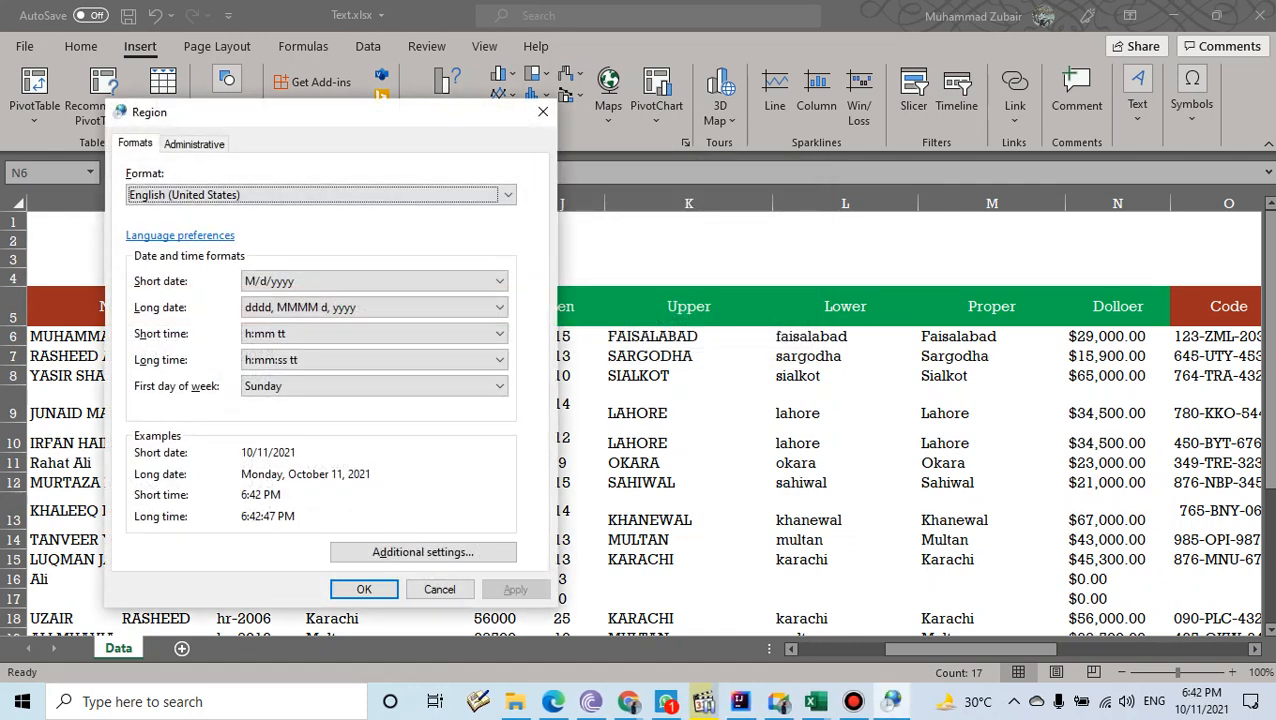
- In Additional settings, change the currency symbol to PKR and close Region settings
{"action": "left_click_drag", "start_coordinate": [297, 114], "coordinate": [285, 64]}
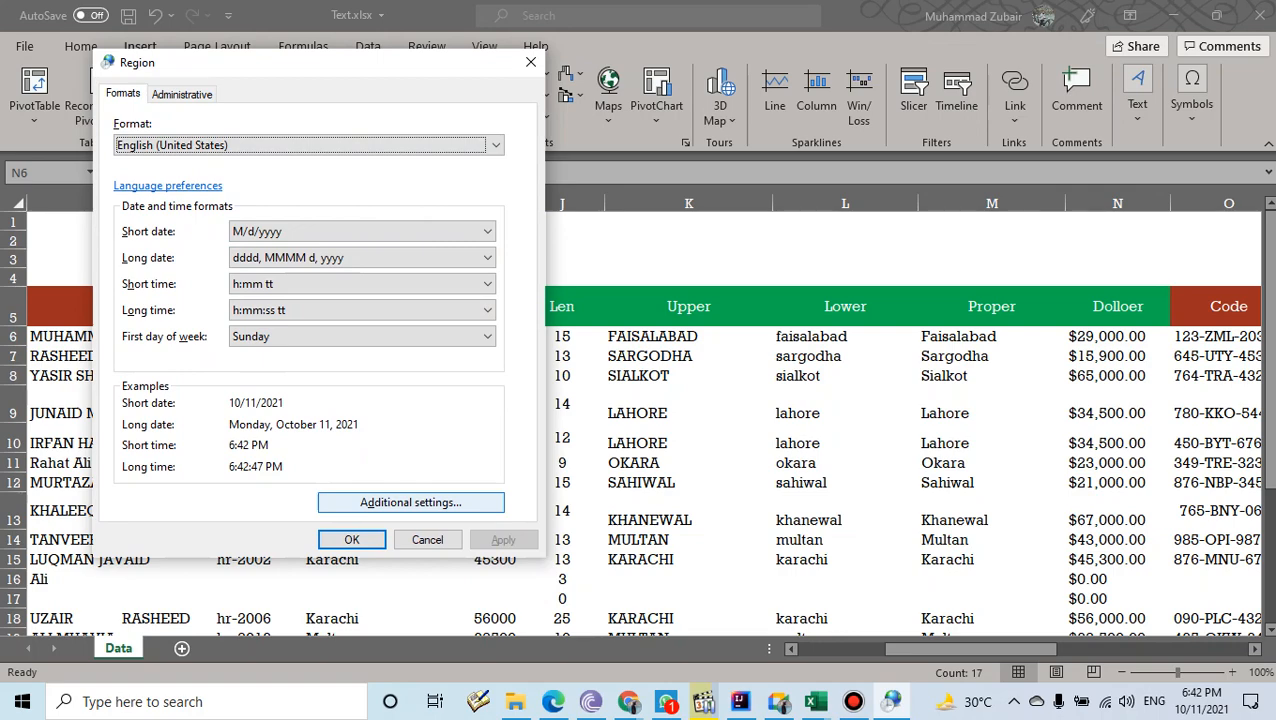
{"action": "left_click", "coordinate": [411, 502]}
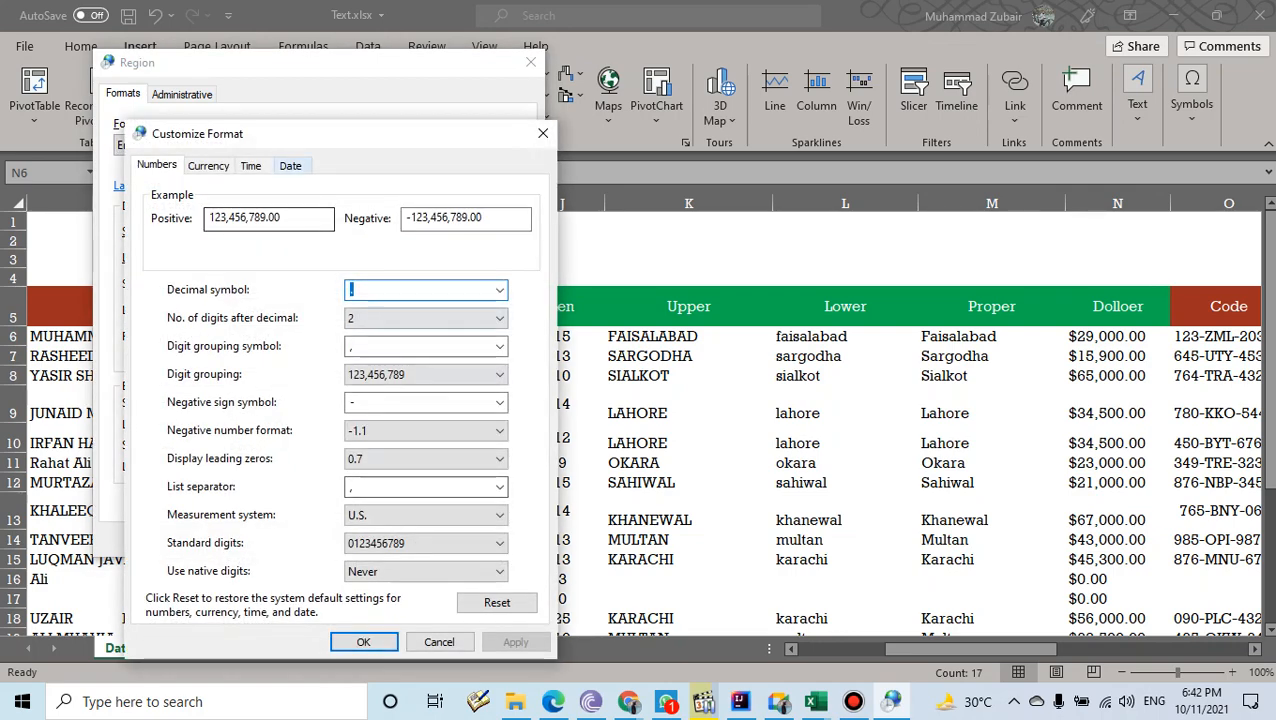
{"action": "left_click_drag", "start_coordinate": [288, 141], "coordinate": [785, 86]}
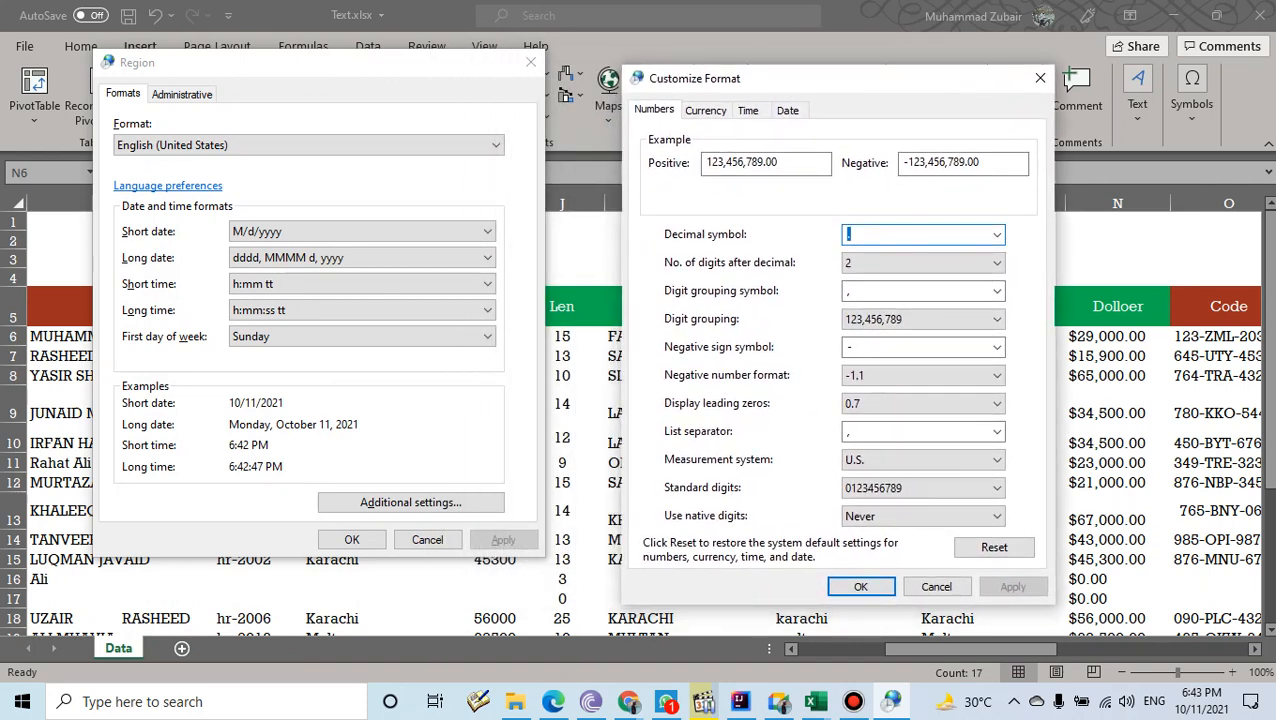
{"action": "left_click", "coordinate": [654, 109]}
{"action": "left_click", "coordinate": [705, 110]}
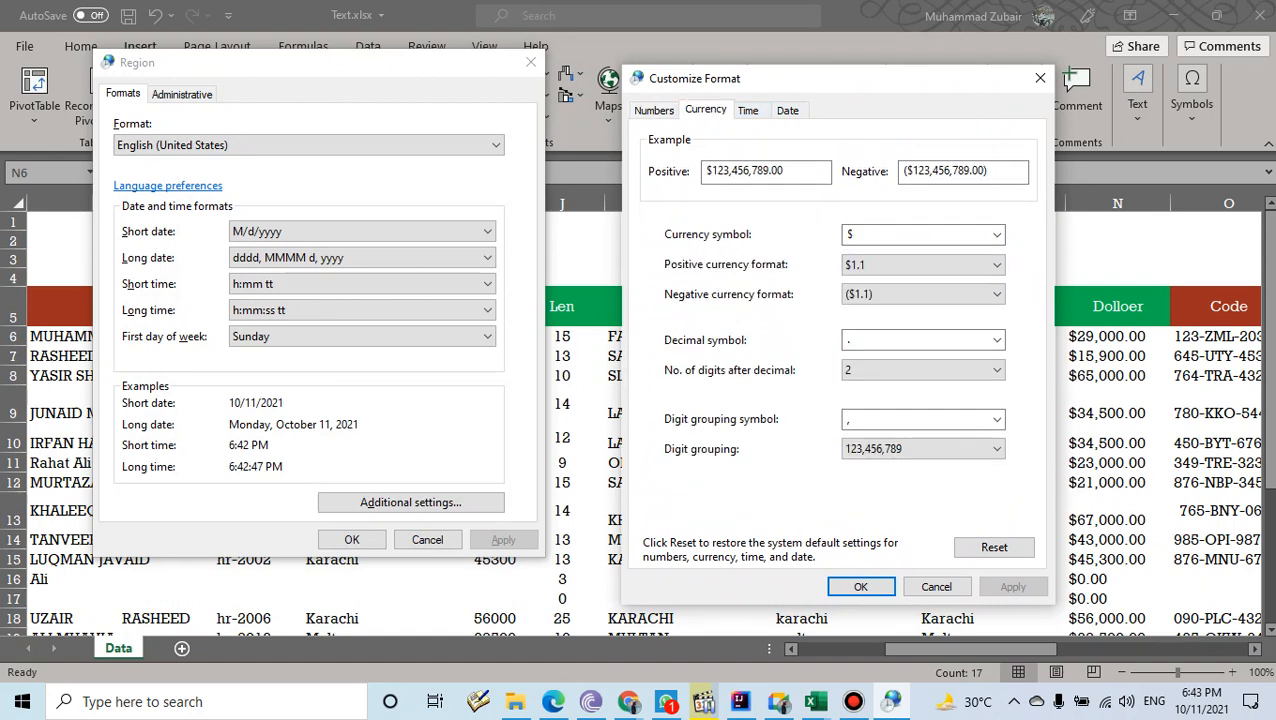
{"action": "double_click", "coordinate": [850, 235]}
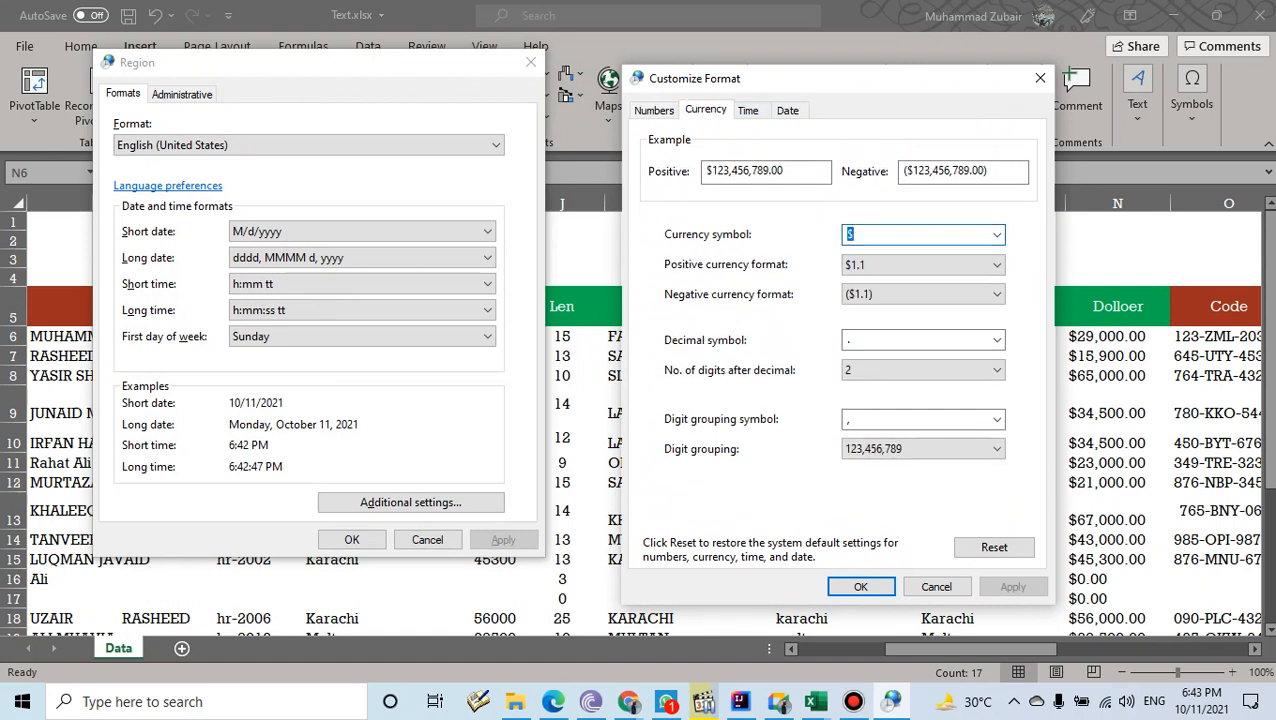
{"action": "key", "text": "BackSpace"}
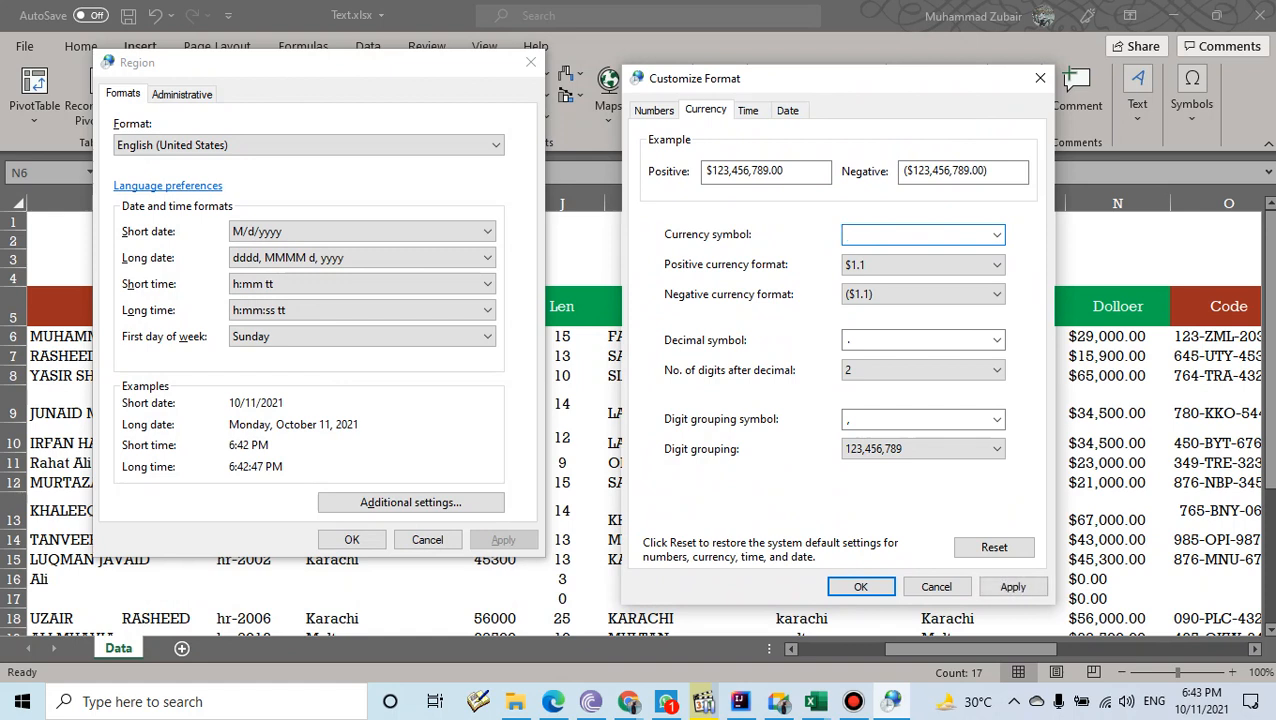
{"action": "type", "text": "PKR"}
{"action": "left_click", "coordinate": [860, 586]}
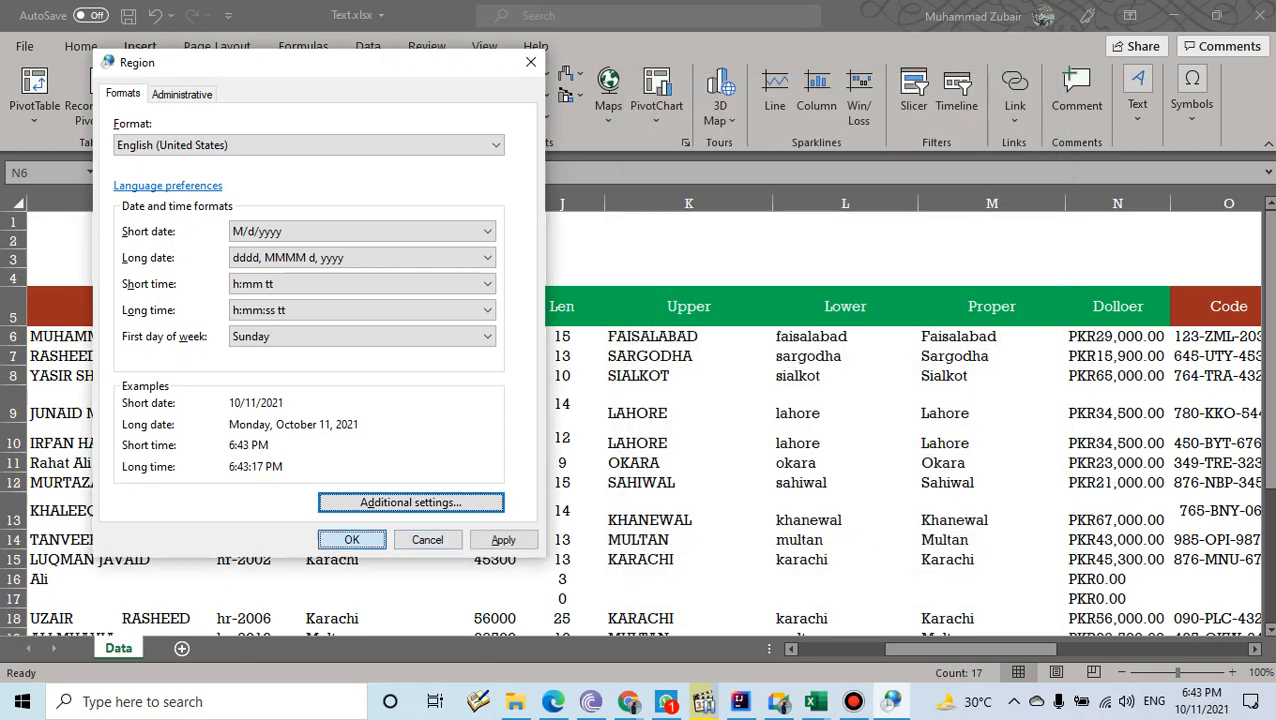
{"action": "left_click", "coordinate": [352, 540]}
{"action": "left_click", "coordinate": [1117, 337]}
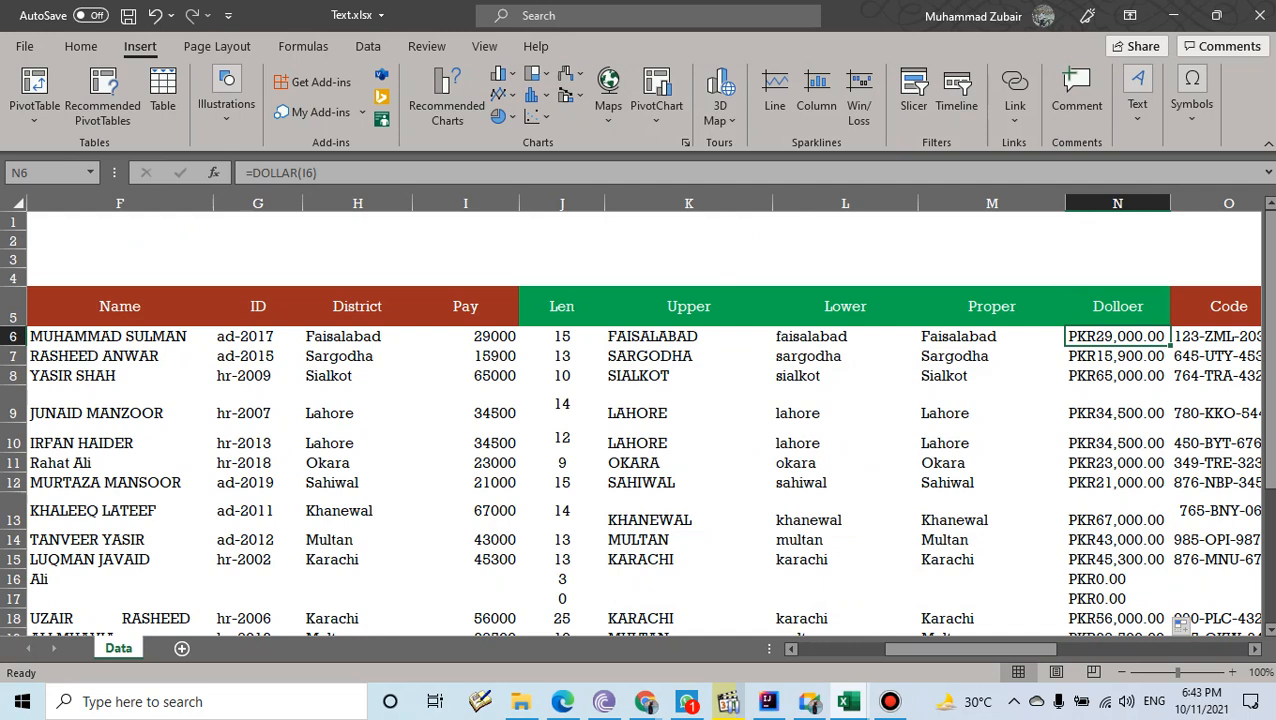
- Reopen Region settings, change the currency symbol to Rs., and confirm both dialogs
{"action": "key", "text": "super+r"}
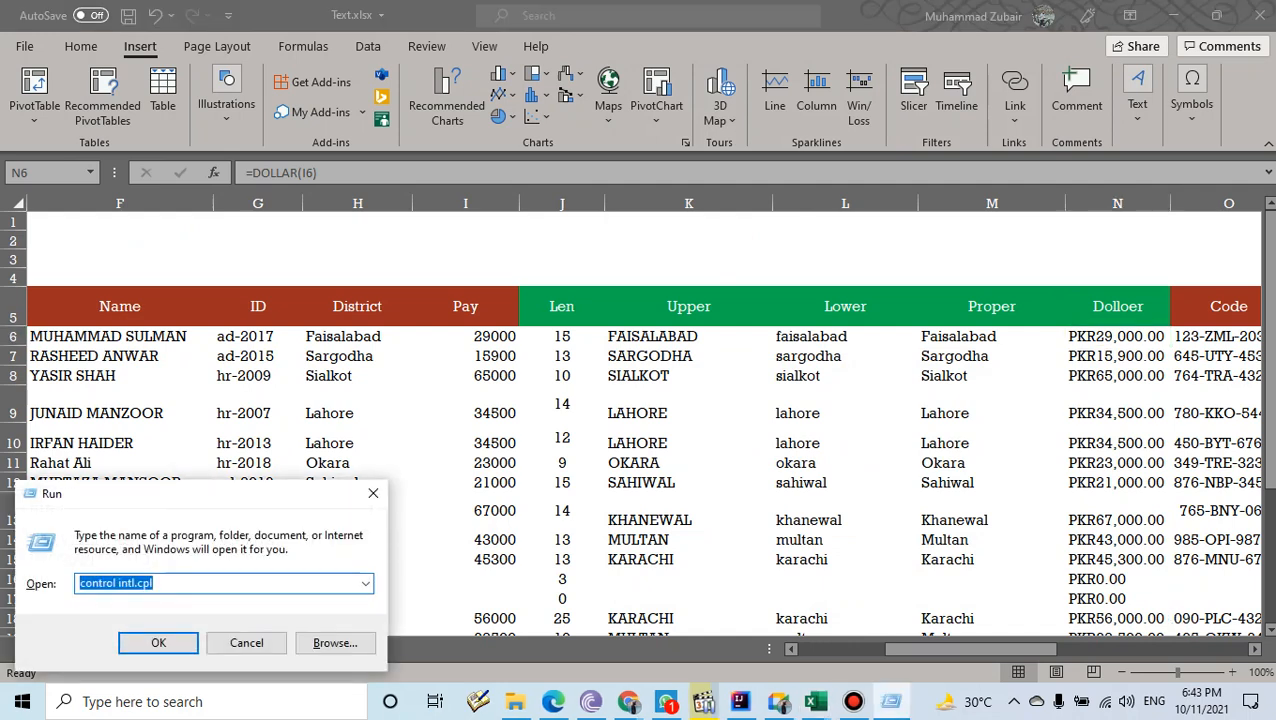
{"action": "key", "text": "Return"}
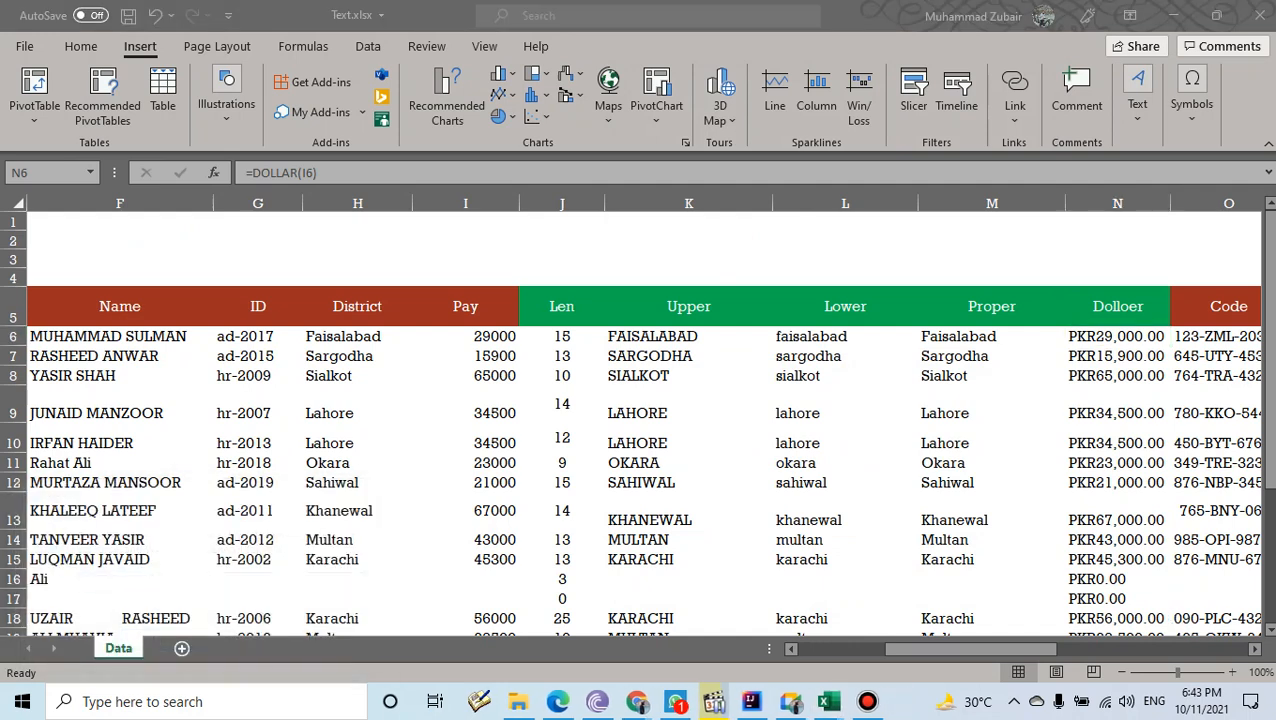
{"action": "left_click_drag", "start_coordinate": [389, 137], "coordinate": [343, 48]}
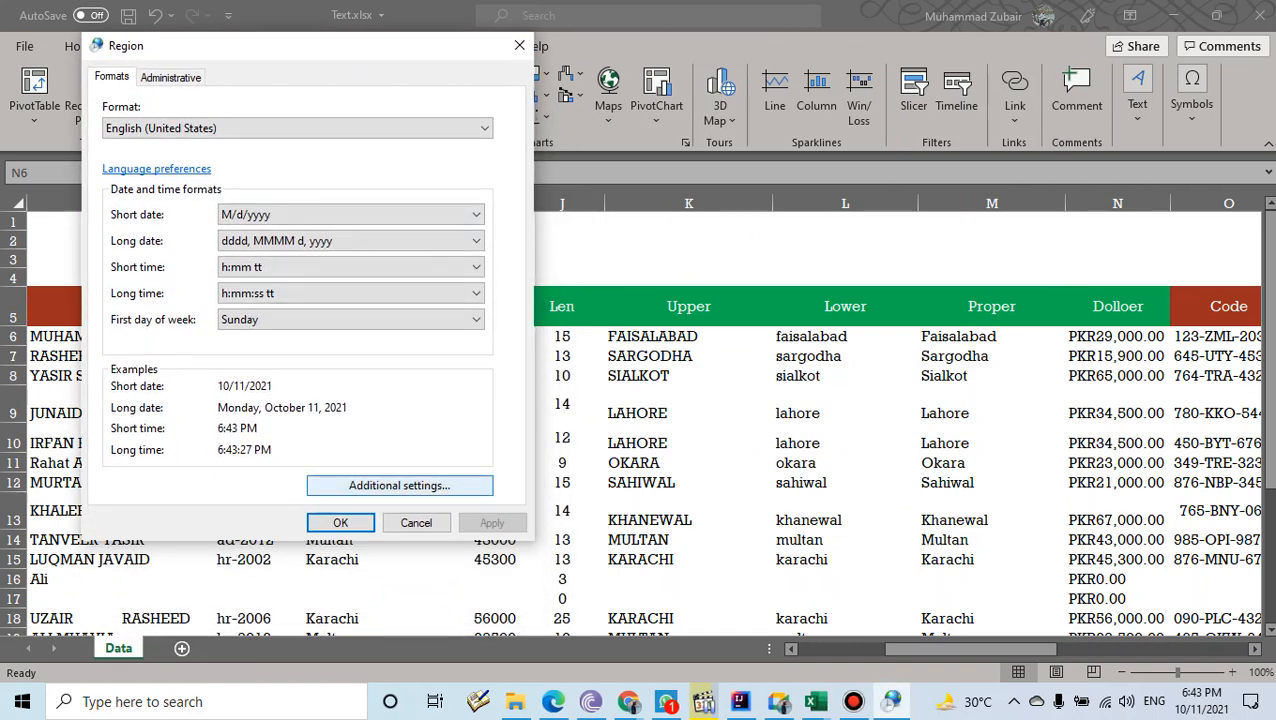
{"action": "left_click", "coordinate": [399, 485]}
{"action": "left_click_drag", "start_coordinate": [320, 92], "coordinate": [692, 99]}
{"action": "key", "text": "ctrl+Tab"}
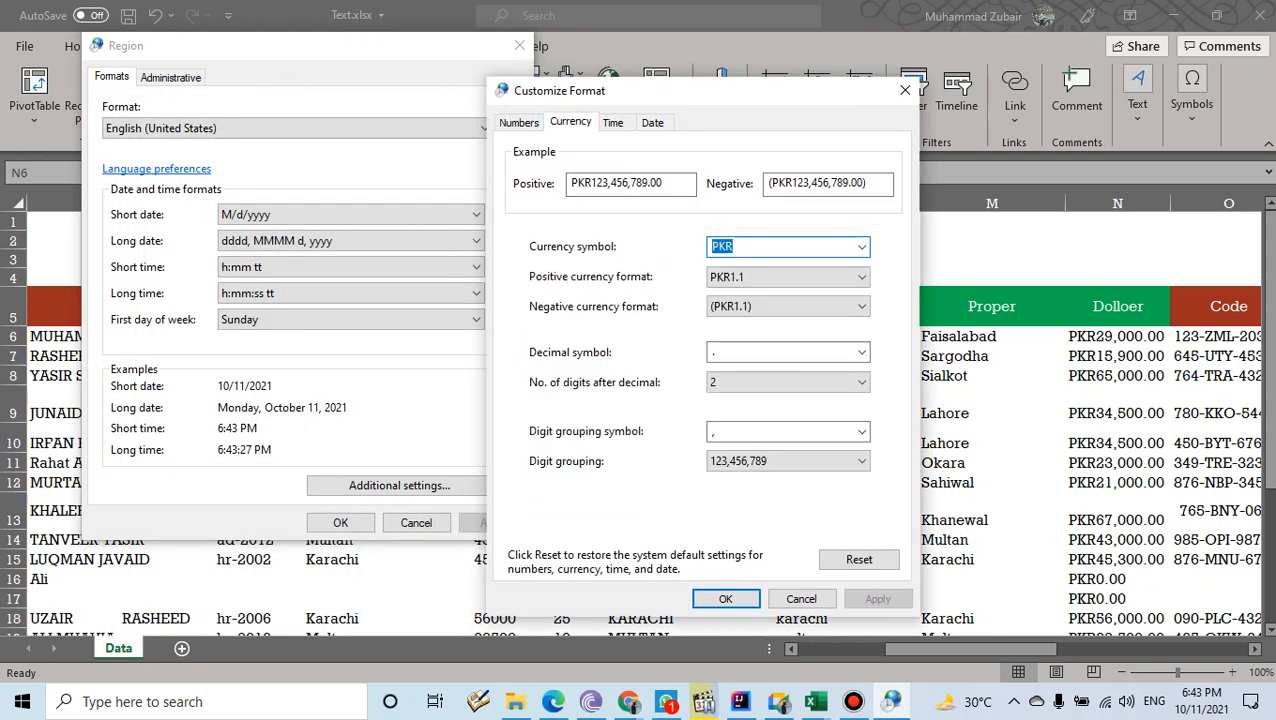
{"action": "type", "text": "Rs"}
{"action": "key", "text": "BackSpace"}
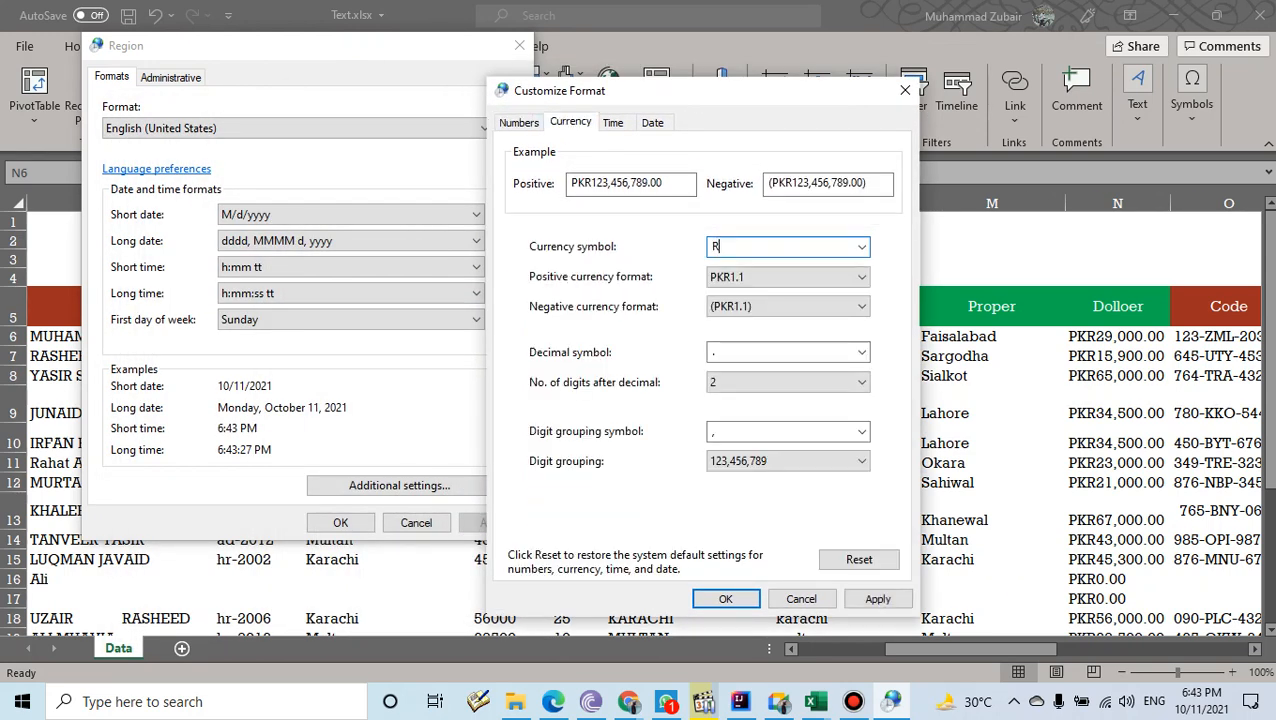
{"action": "type", "text": "s."}
{"action": "left_click", "coordinate": [726, 599]}
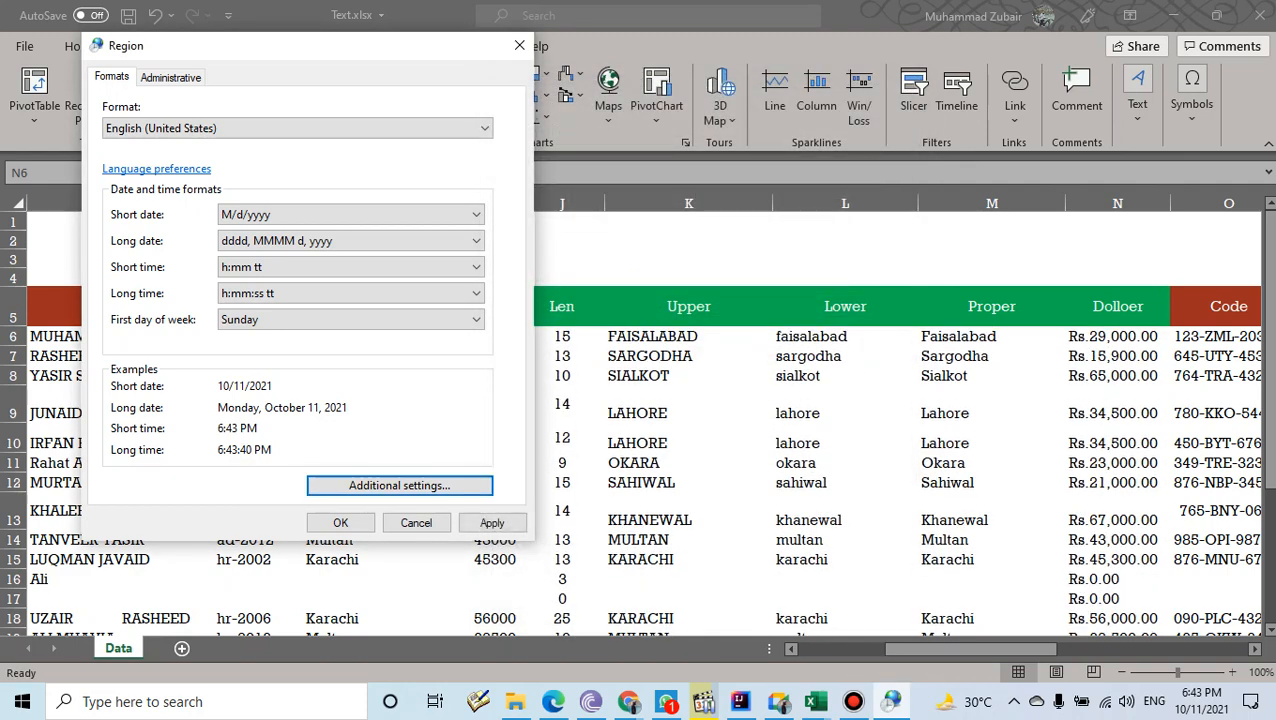
{"action": "left_click", "coordinate": [341, 523]}
{"action": "left_click_drag", "start_coordinate": [935, 649], "coordinate": [1037, 649]}
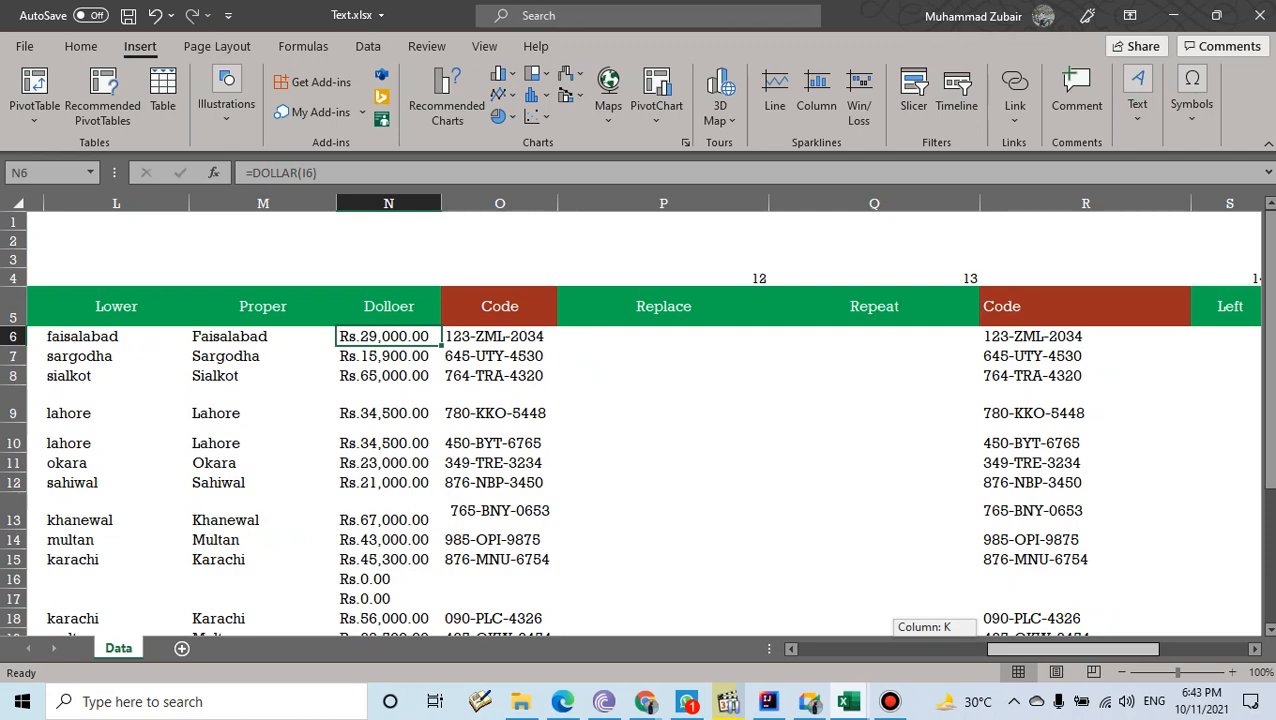
- Select the Upper, Lower and Proper columns, check K6's =UPPER formula, and show the Home ribbon
{"action": "left_click_drag", "start_coordinate": [1037, 649], "coordinate": [1039, 649]}
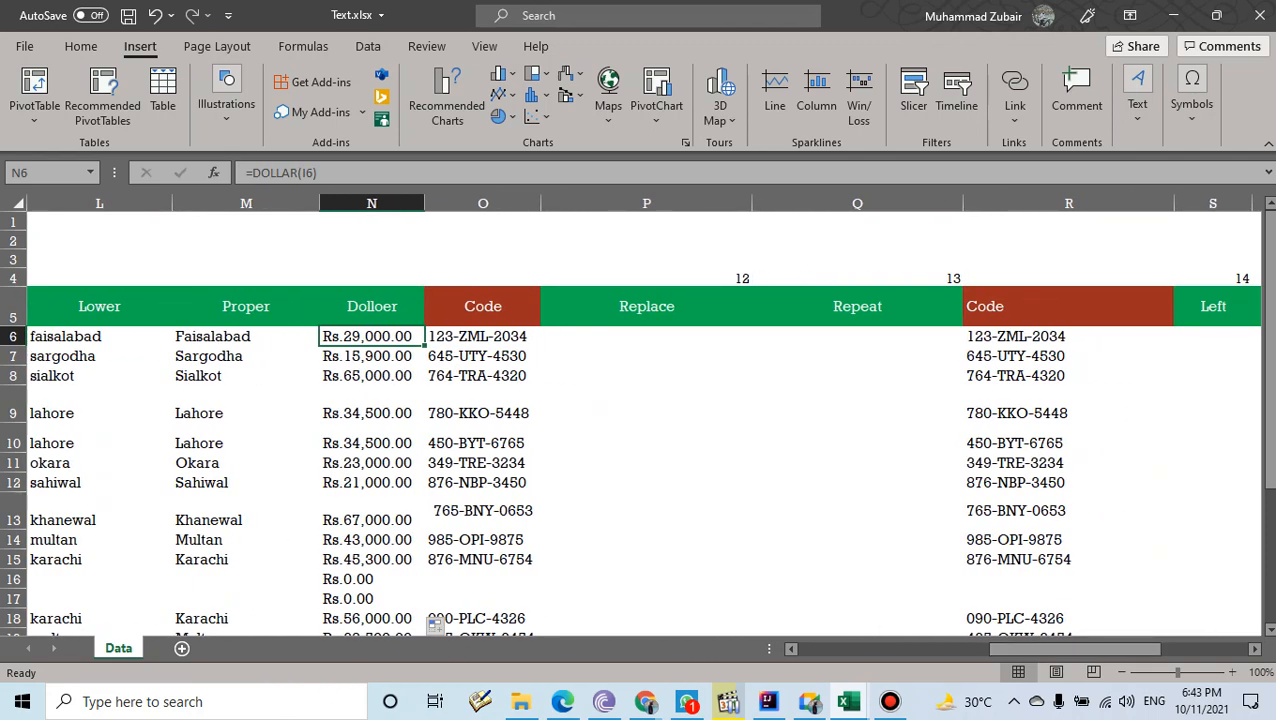
{"action": "left_click_drag", "start_coordinate": [1040, 649], "coordinate": [983, 649]}
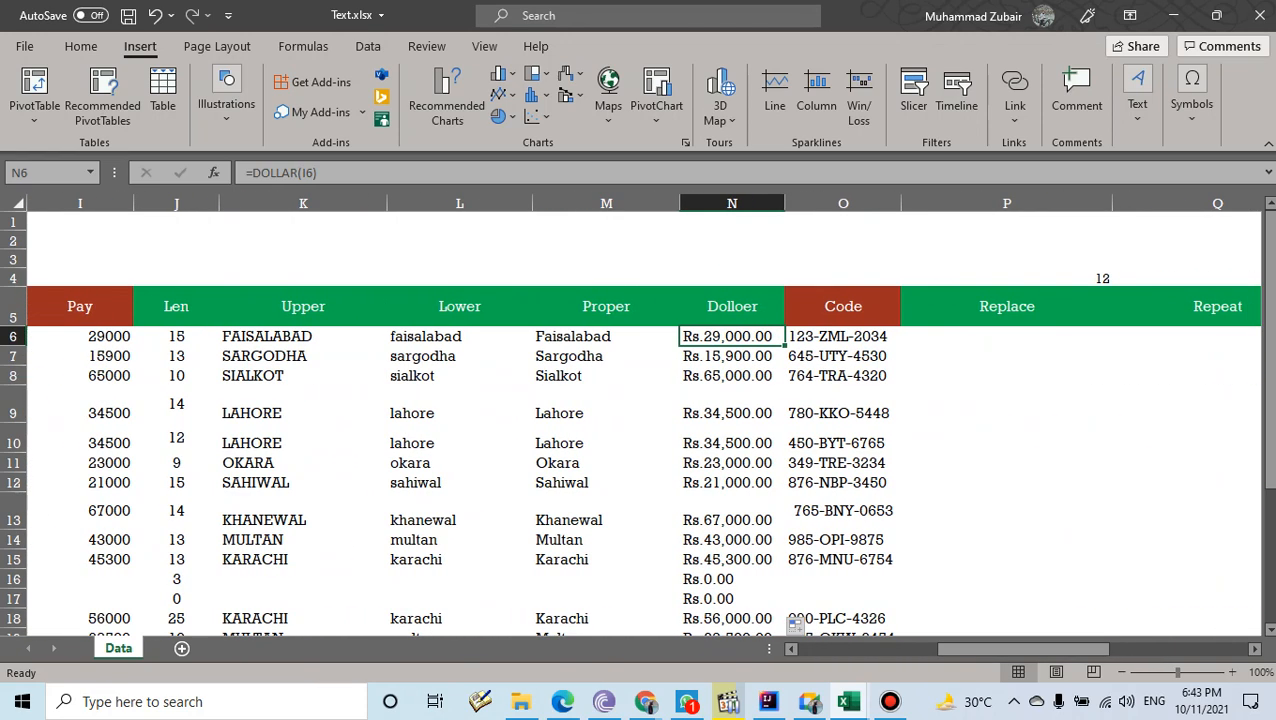
{"action": "left_click_drag", "start_coordinate": [303, 306], "coordinate": [600, 580]}
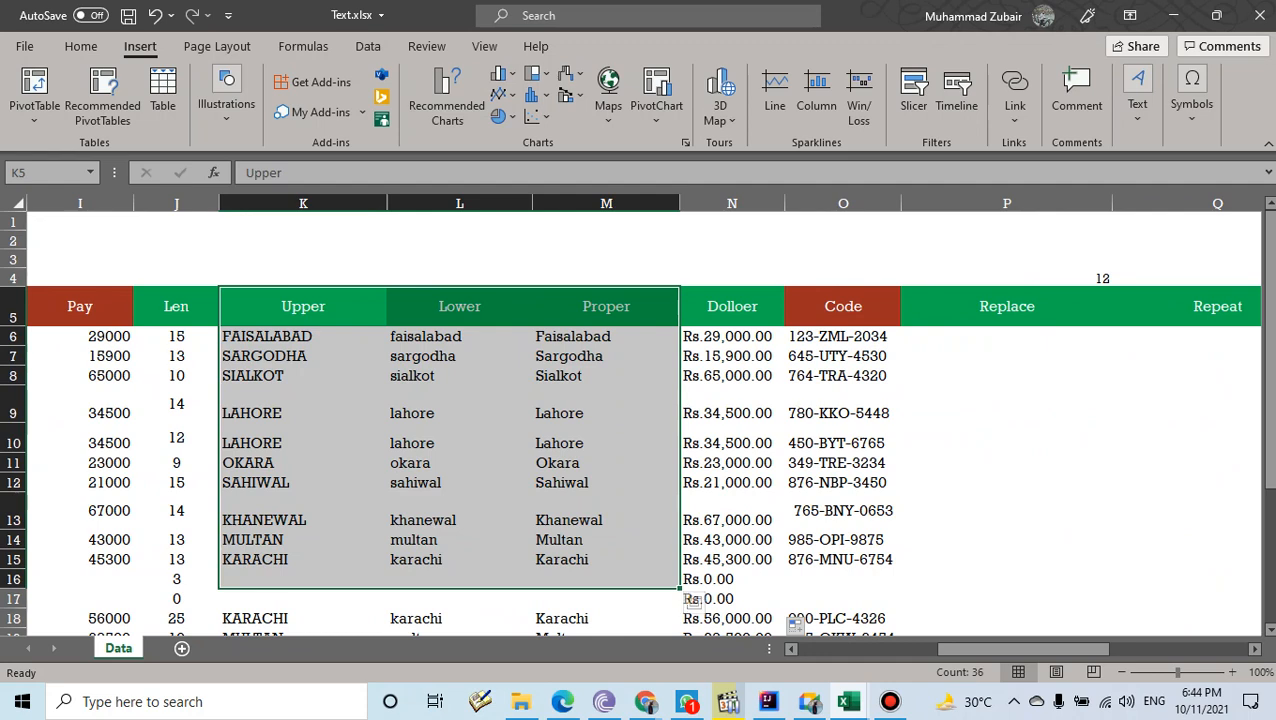
{"action": "left_click_drag", "start_coordinate": [1023, 649], "coordinate": [970, 649]}
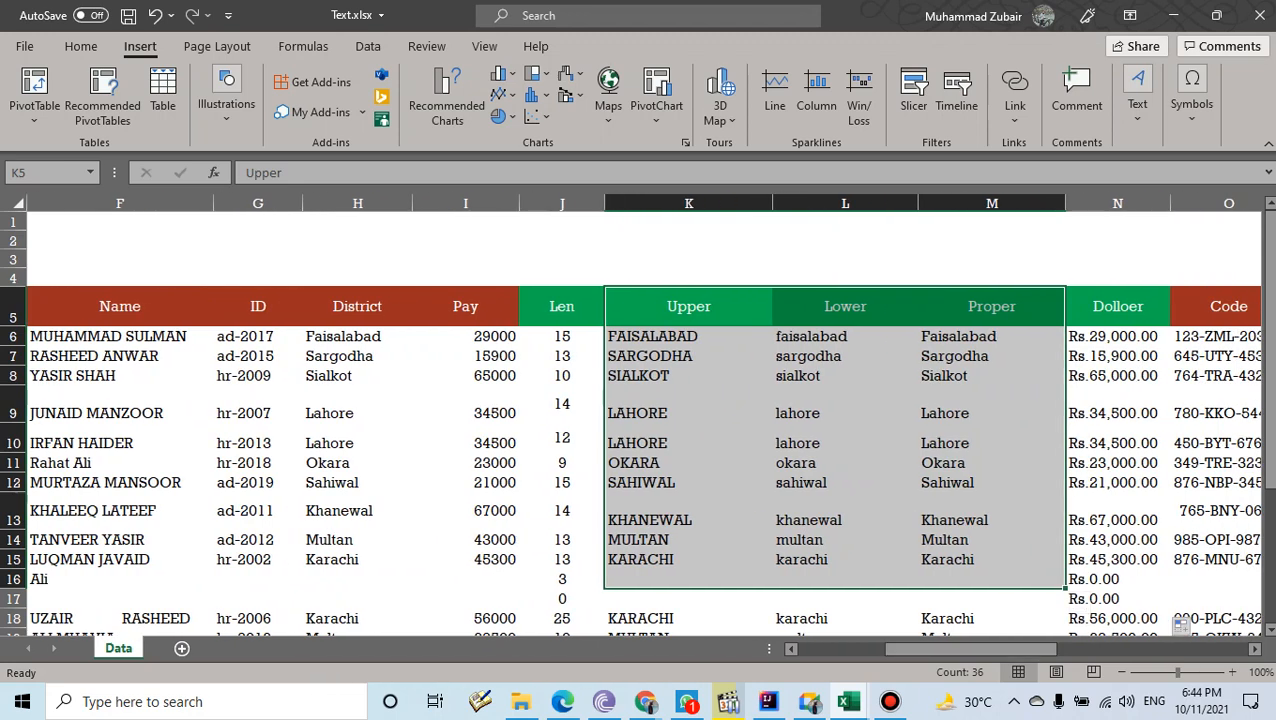
{"action": "left_click", "coordinate": [688, 337]}
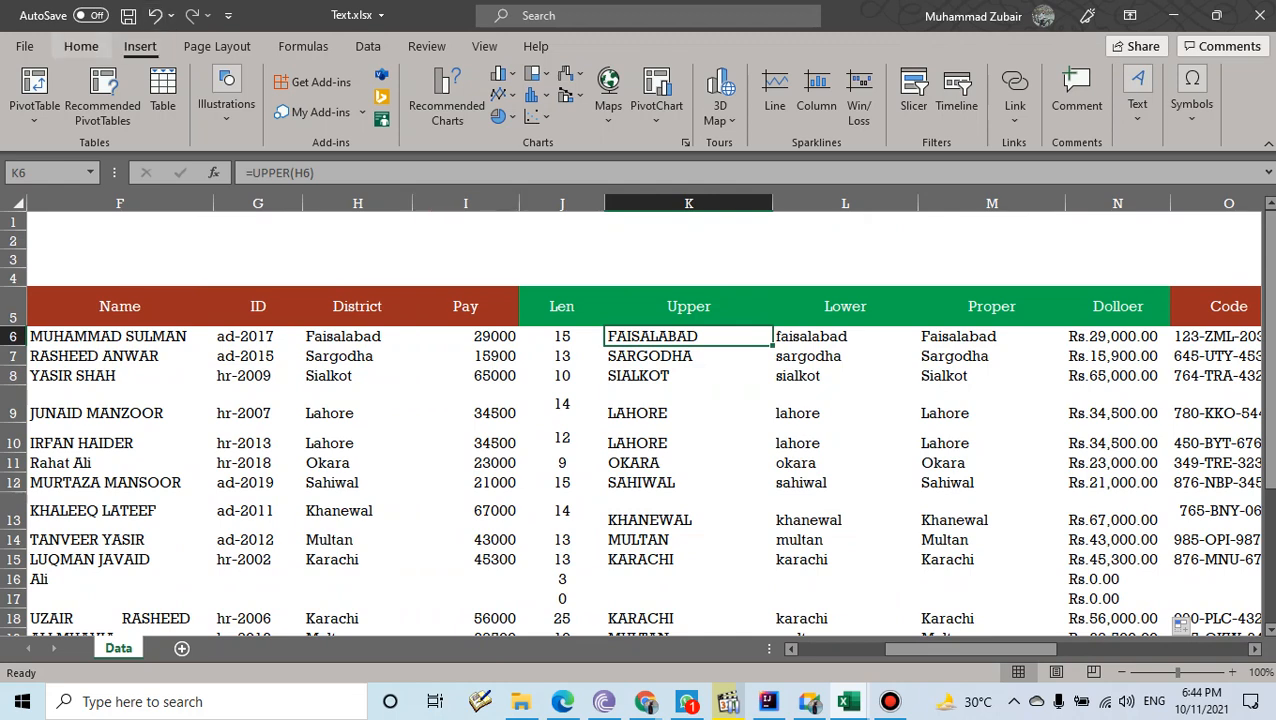
{"action": "left_click", "coordinate": [81, 46]}
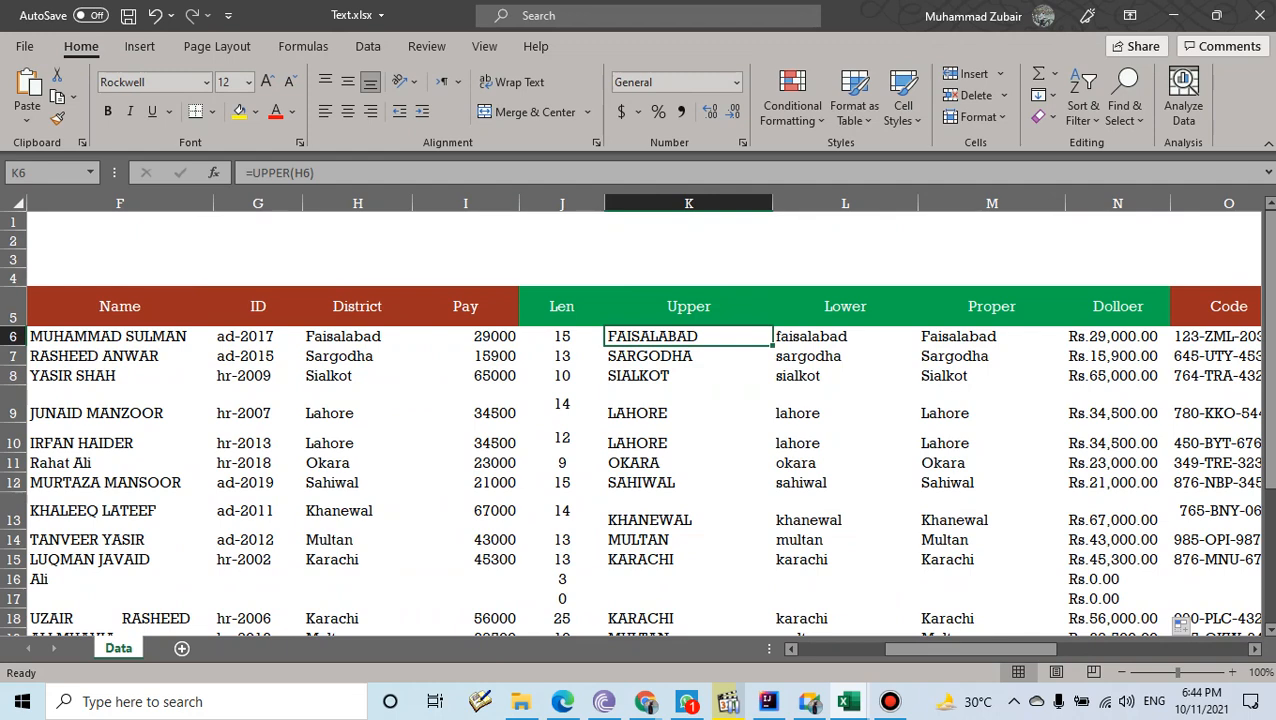
- Clear the Upper column and Flash Fill it from FAISALABAD and SARGODHA in K6 and K7
{"action": "left_click_drag", "start_coordinate": [688, 336], "coordinate": [760, 606]}
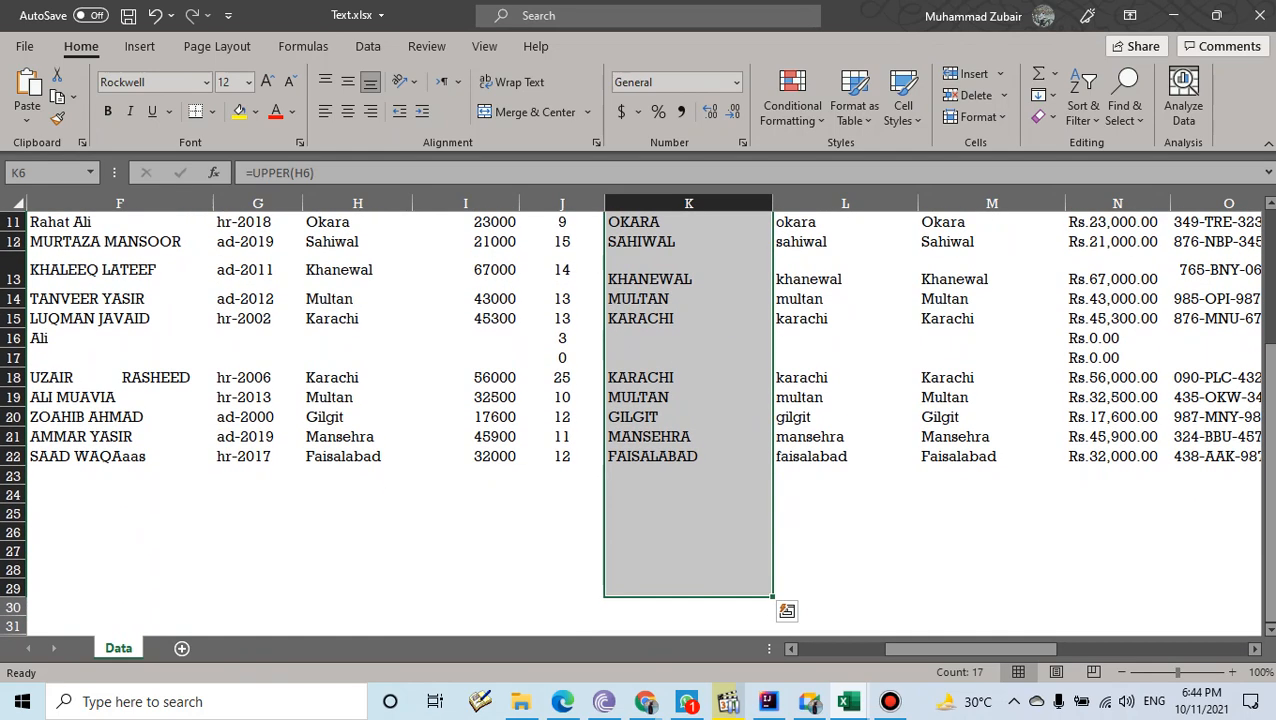
{"action": "key", "text": "Delete"}
{"action": "left_click", "coordinate": [688, 336]}
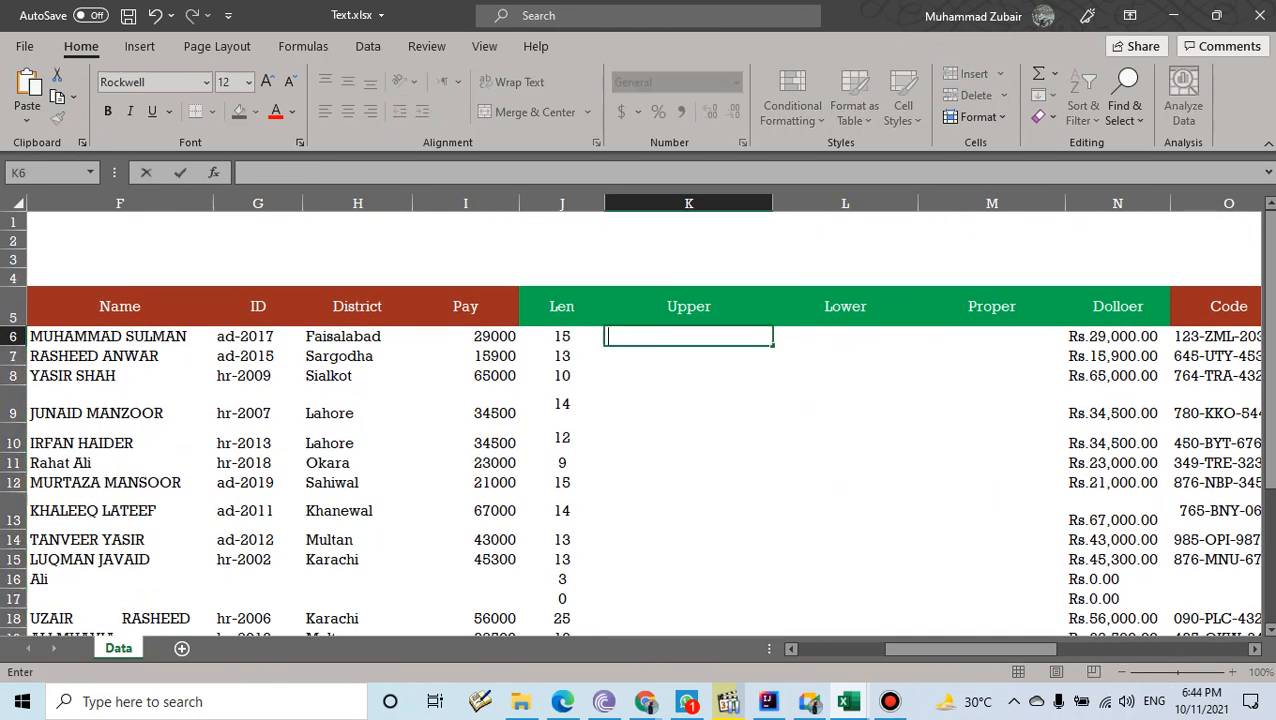
{"action": "type", "text": "FAISALABAD"}
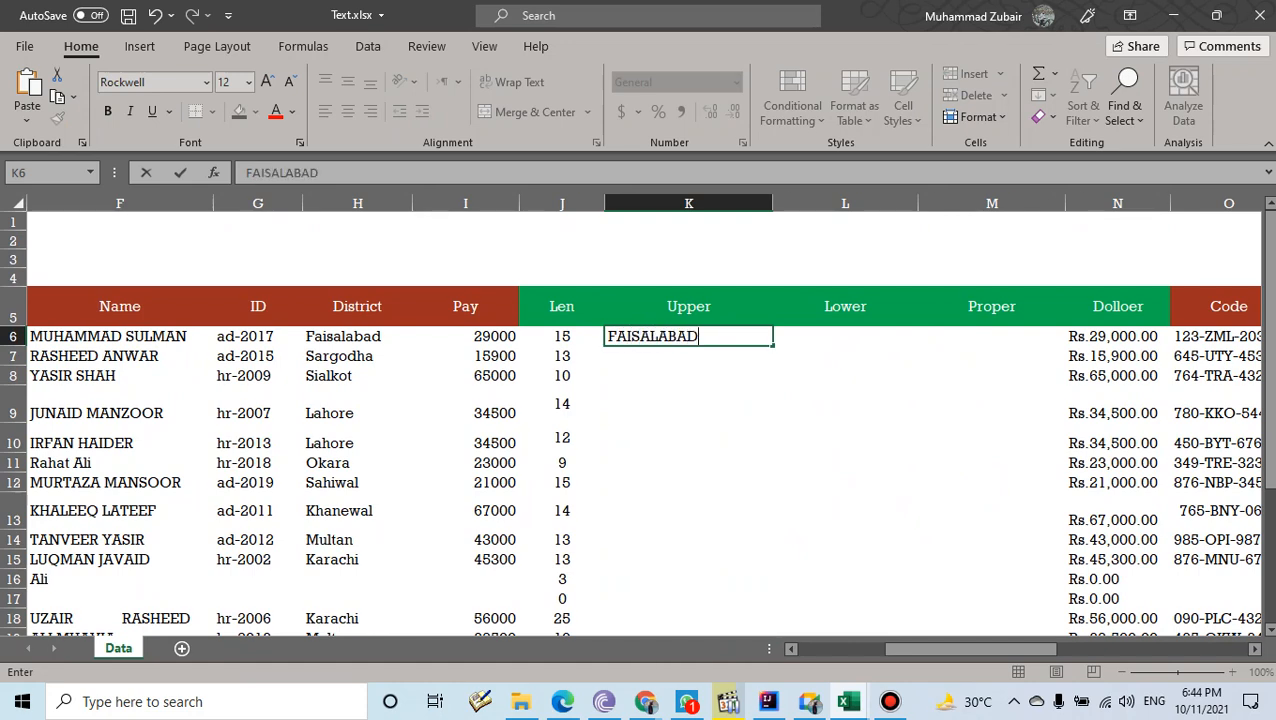
{"action": "key", "text": "Return"}
{"action": "type", "text": "SARGODHA"}
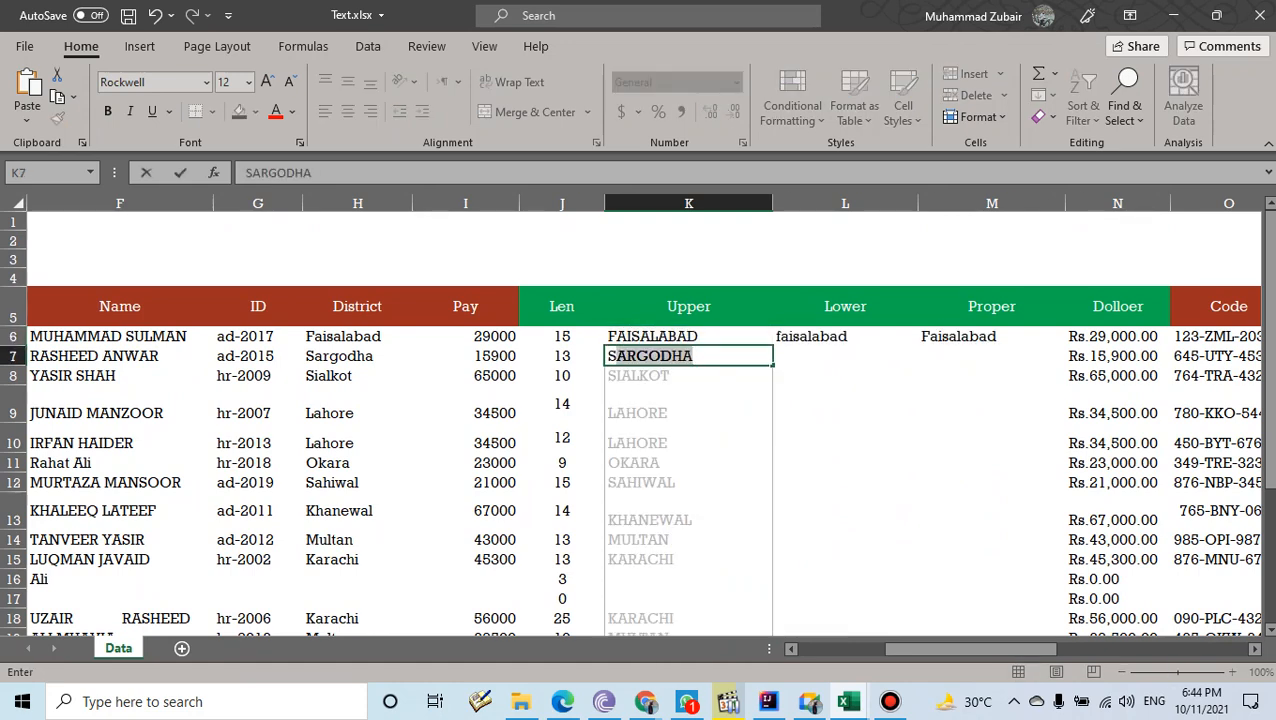
{"action": "key", "text": "Return"}
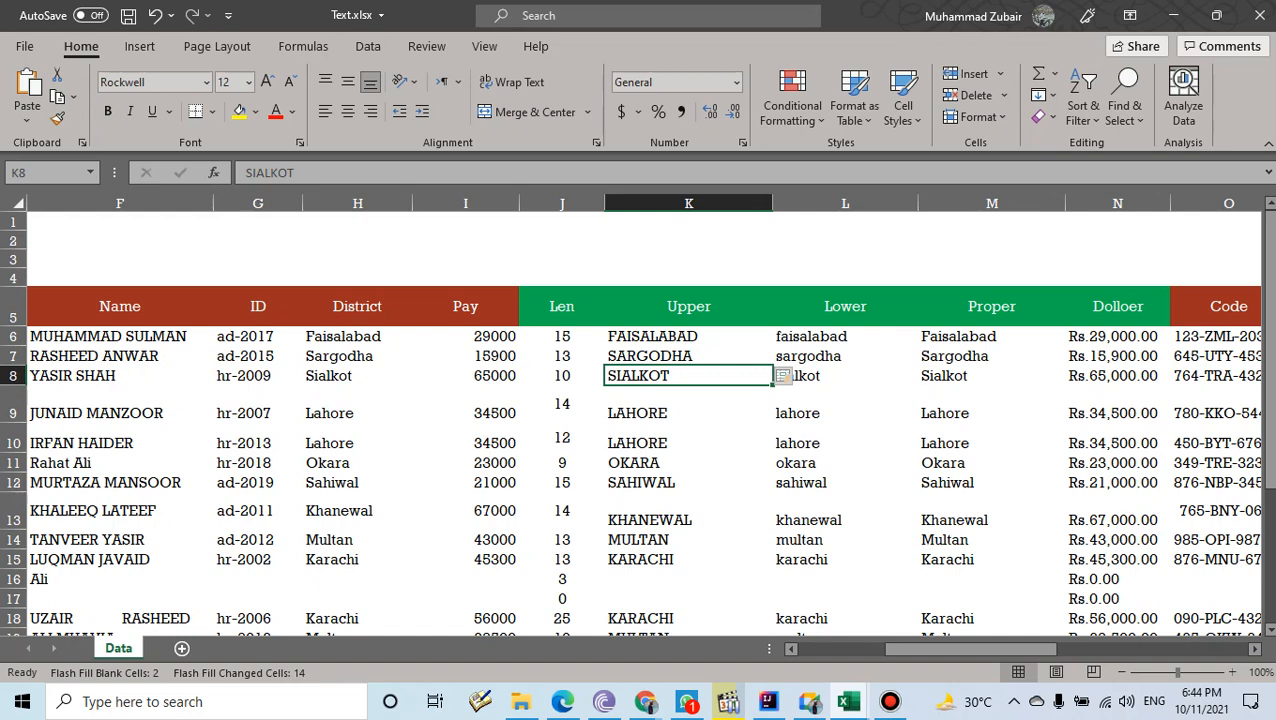
- Select the refreshed Upper, Lower and Proper results to check them, then select cell P6
{"action": "left_click_drag", "start_coordinate": [690, 337], "coordinate": [690, 515]}
{"action": "left_click_drag", "start_coordinate": [845, 356], "coordinate": [845, 484]}
{"action": "left_click_drag", "start_coordinate": [992, 356], "coordinate": [992, 484]}
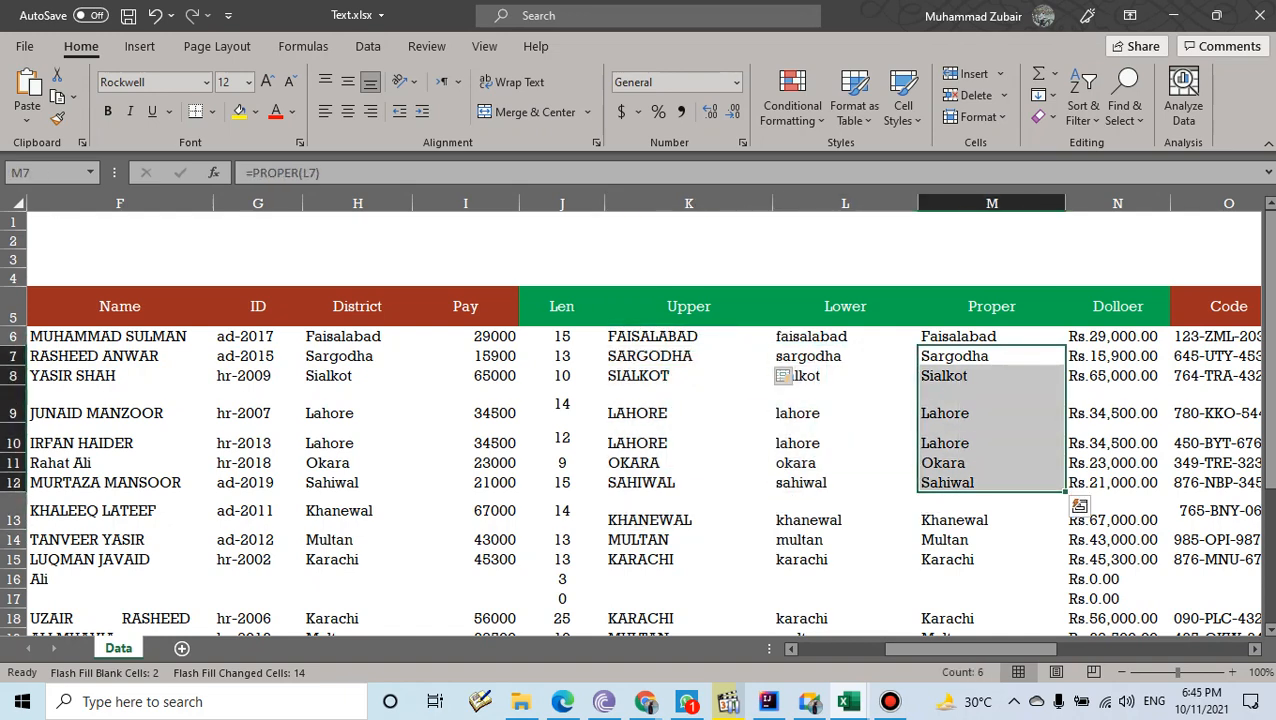
{"action": "left_click_drag", "start_coordinate": [970, 649], "coordinate": [1090, 649]}
{"action": "left_click", "coordinate": [501, 337]}
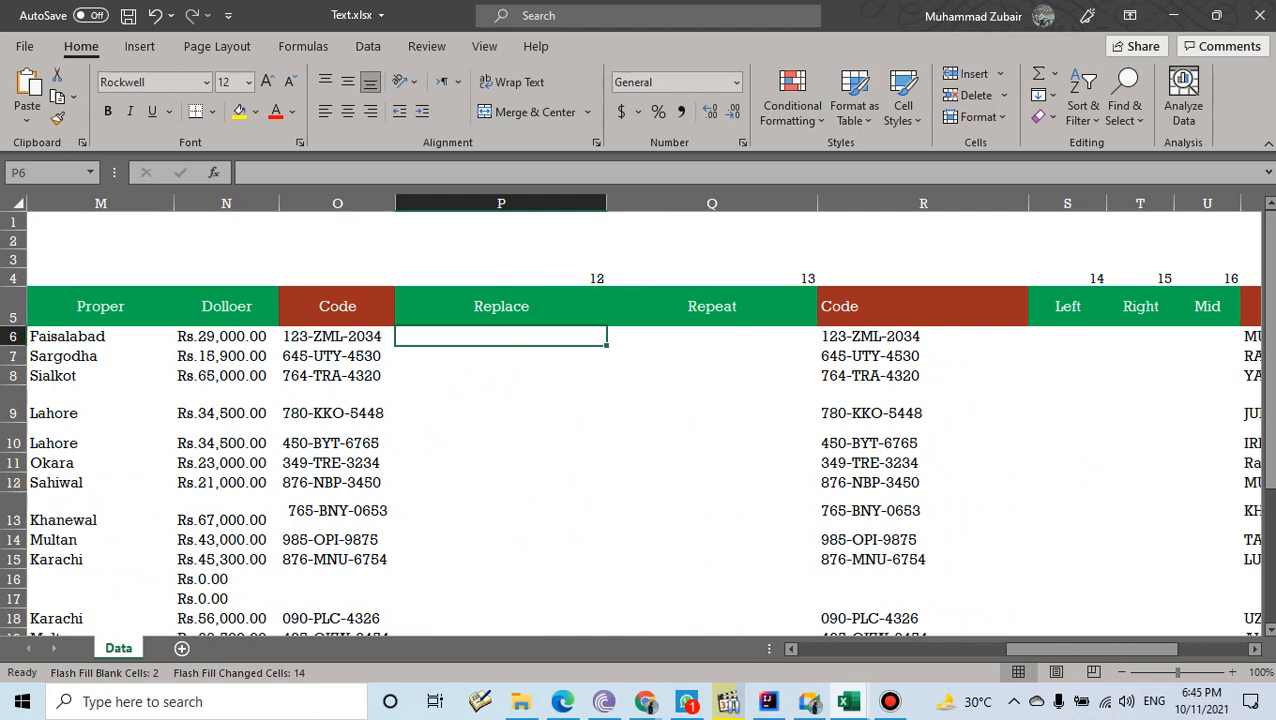
{"action": "left_click", "coordinate": [337, 337]}
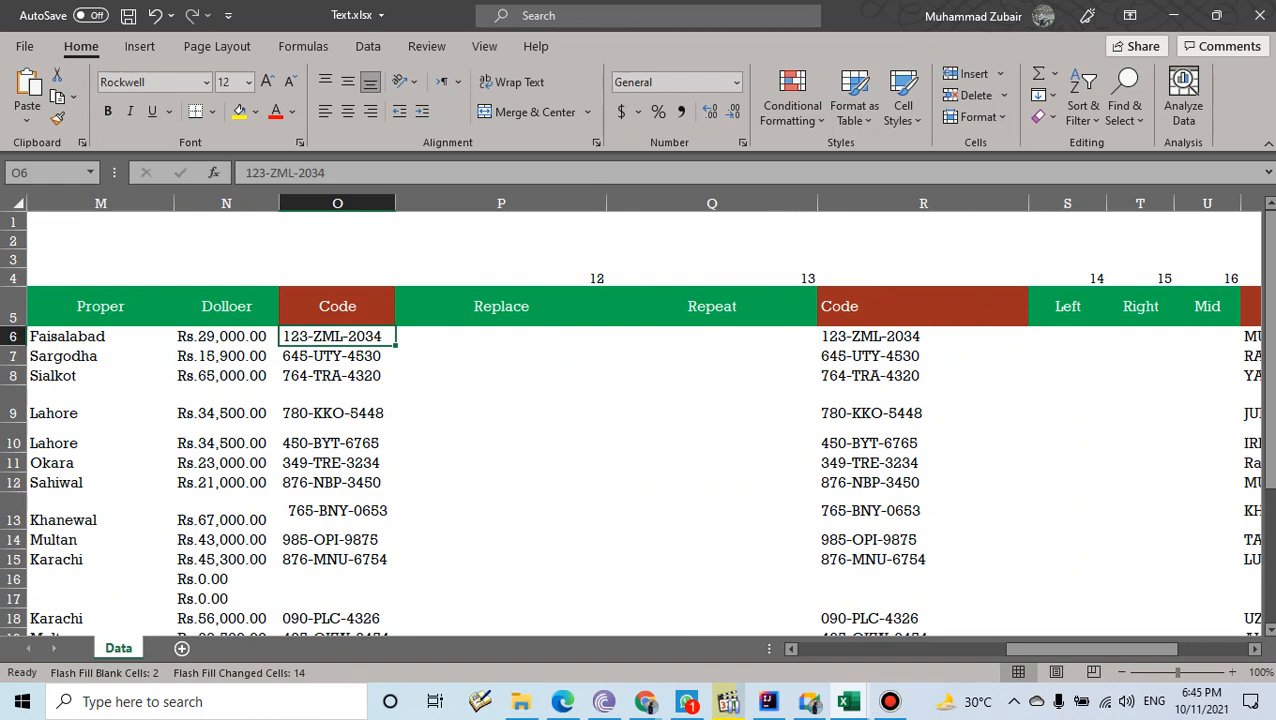
{"action": "scroll", "coordinate": [636, 420], "scroll_direction": "down", "scroll_amount": 3}
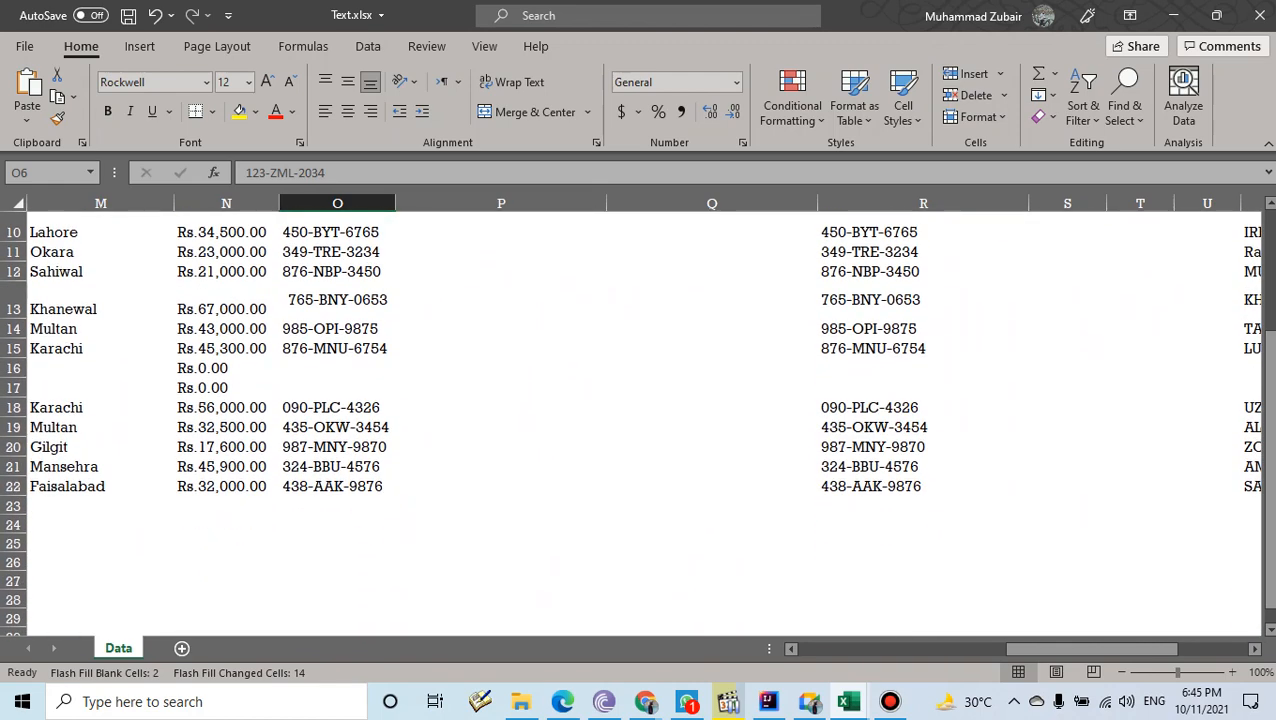
{"action": "scroll", "coordinate": [636, 420], "scroll_direction": "up", "scroll_amount": 1}
{"action": "scroll", "coordinate": [636, 420], "scroll_direction": "up", "scroll_amount": 2}
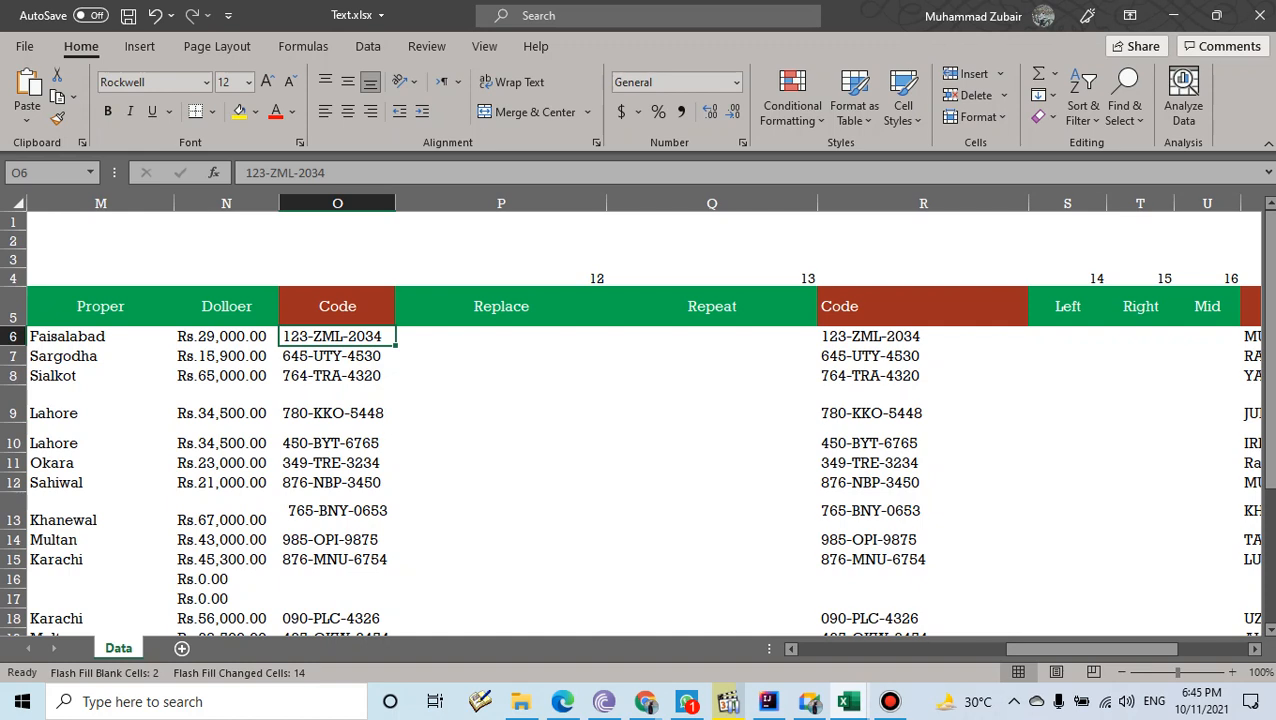
{"action": "left_click", "coordinate": [501, 337]}
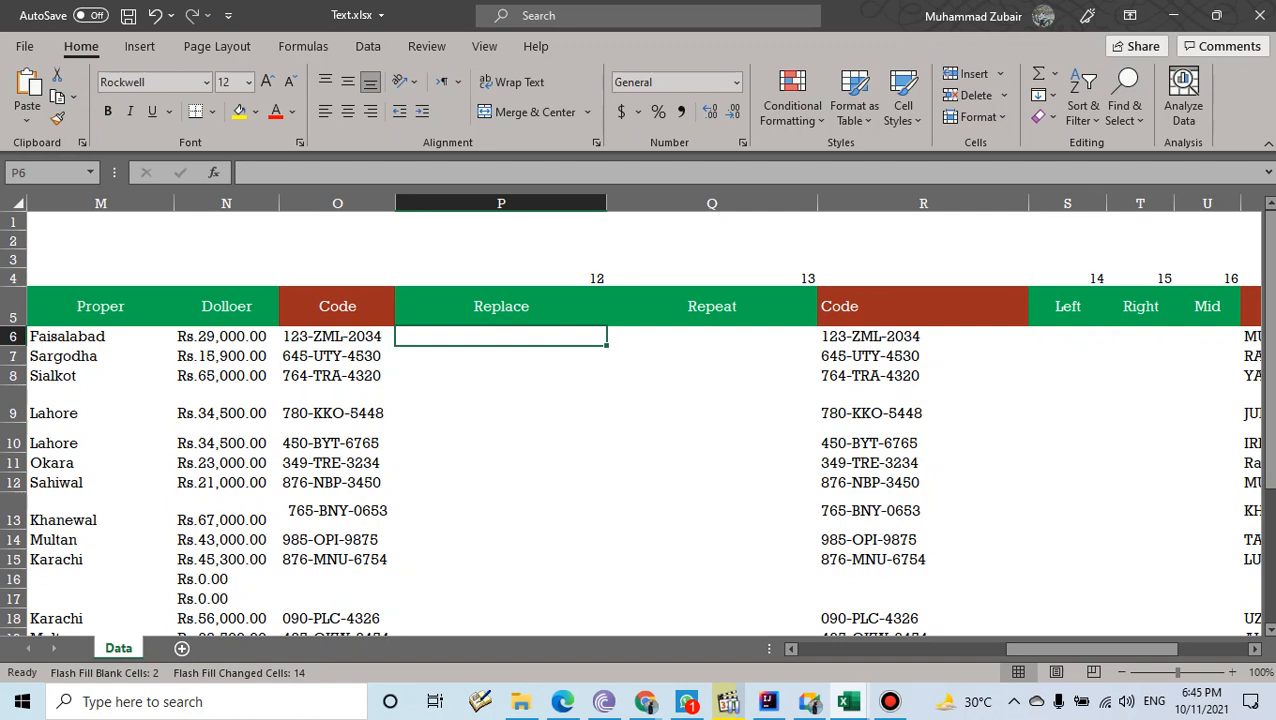
{"action": "double_click", "coordinate": [313, 336]}
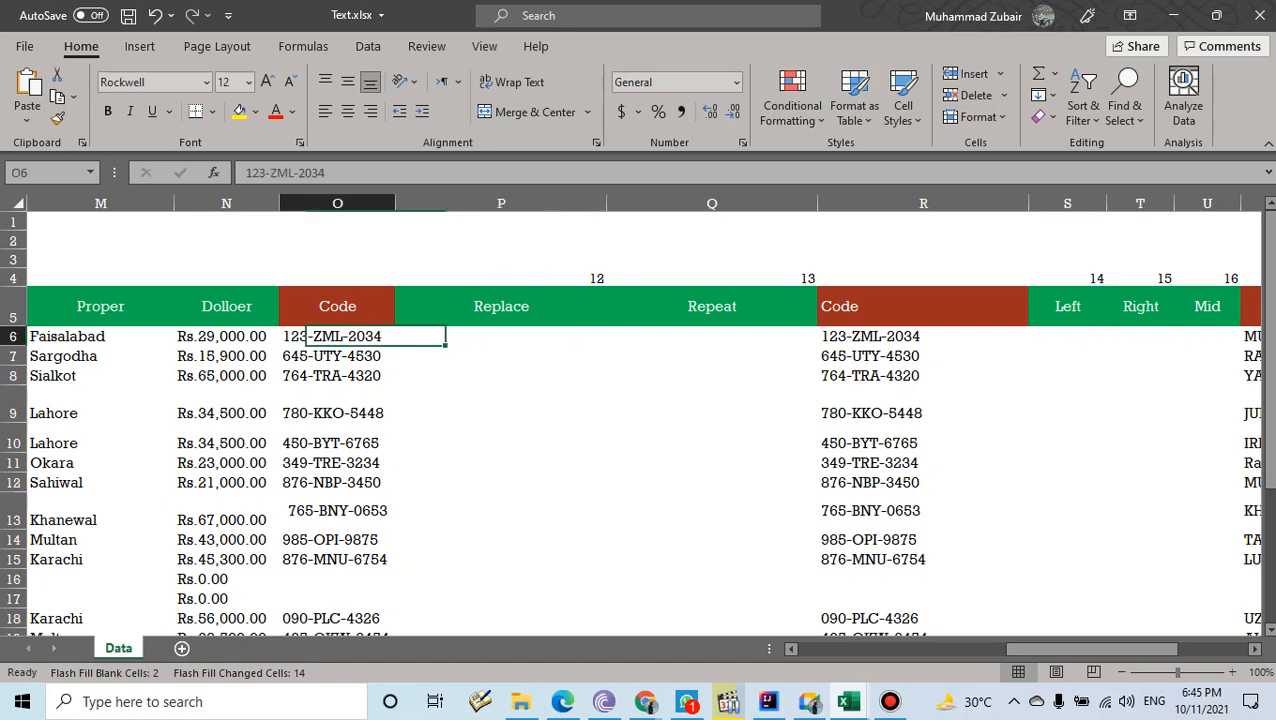
{"action": "left_click_drag", "start_coordinate": [268, 172], "coordinate": [288, 172]}
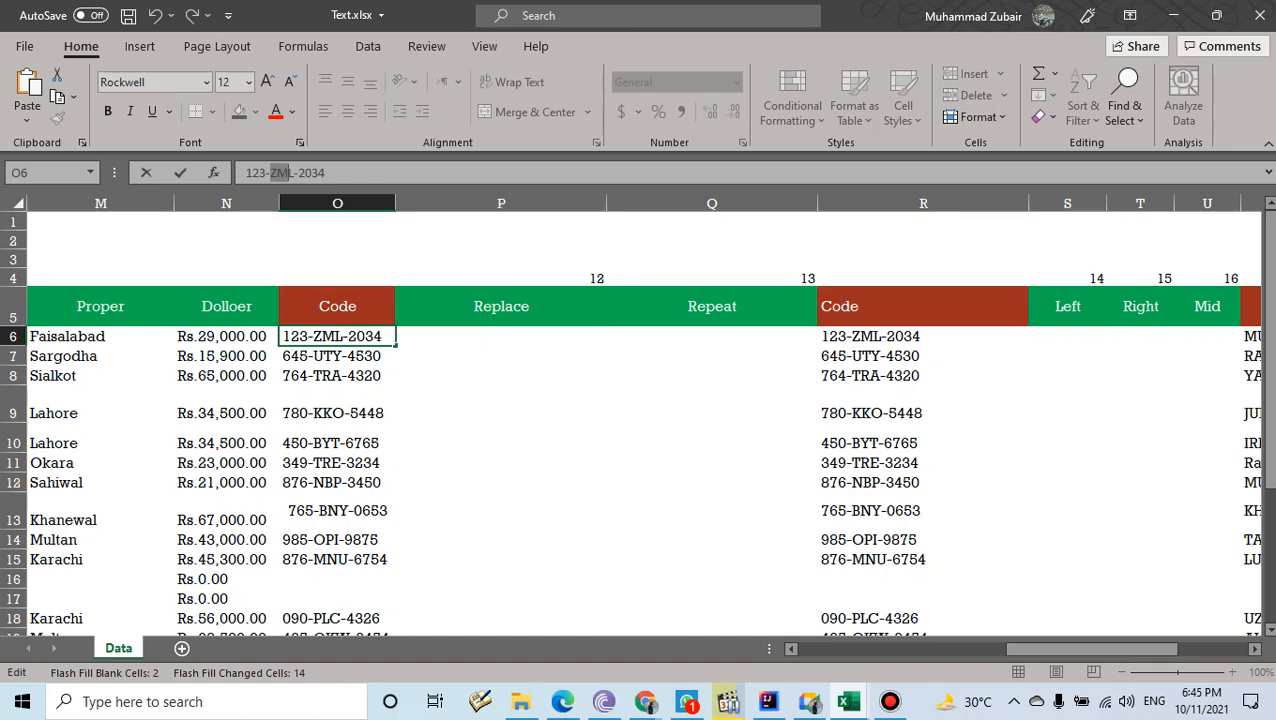
{"action": "double_click", "coordinate": [347, 356]}
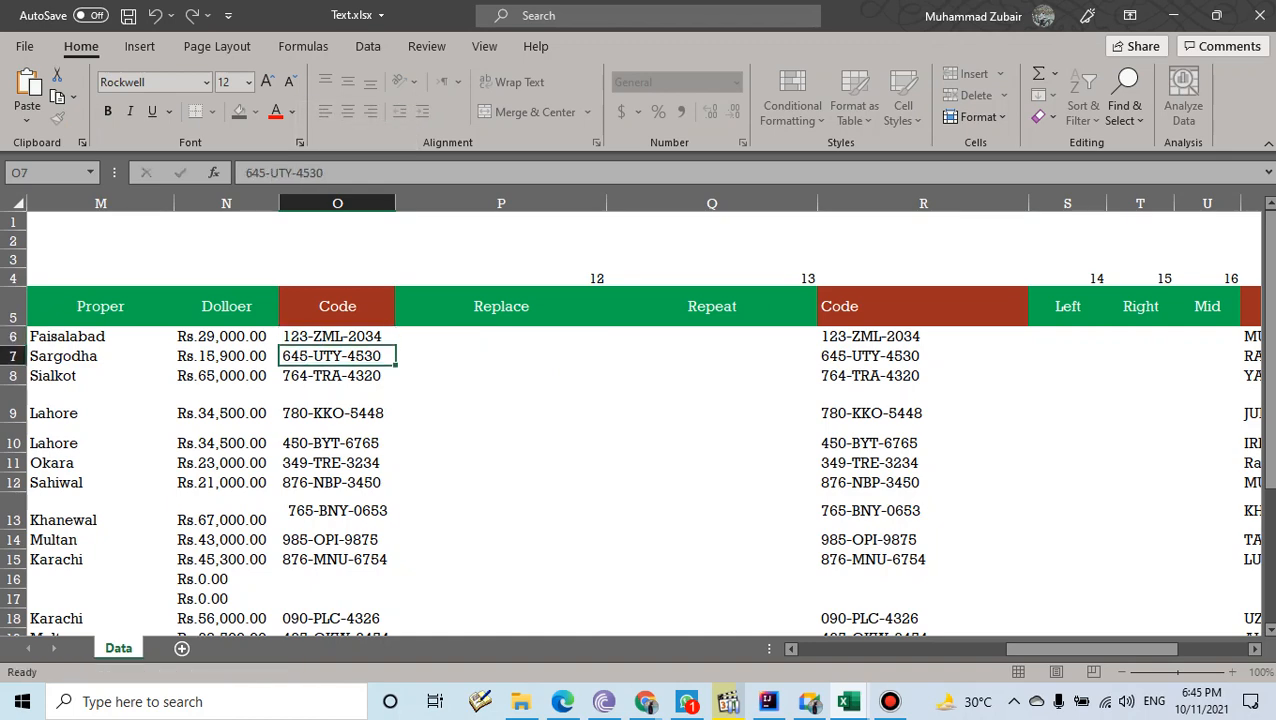
{"action": "left_click", "coordinate": [490, 356]}
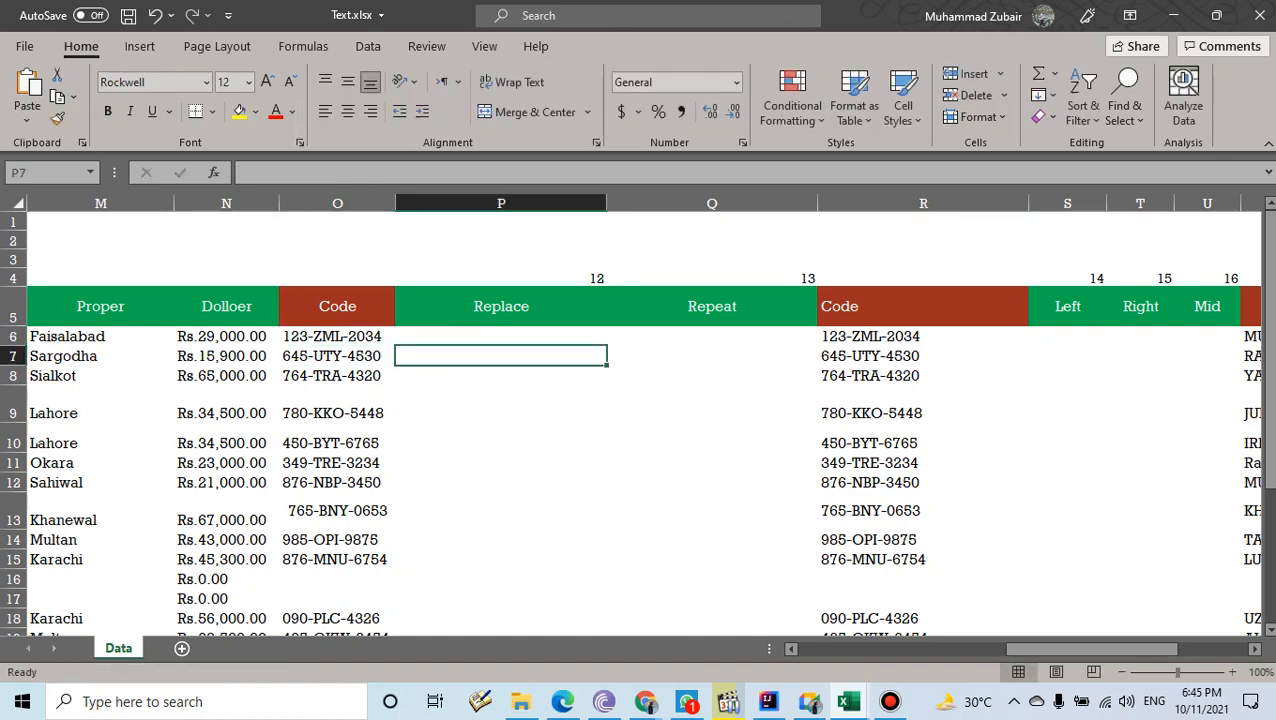
{"action": "left_click", "coordinate": [814, 704]}
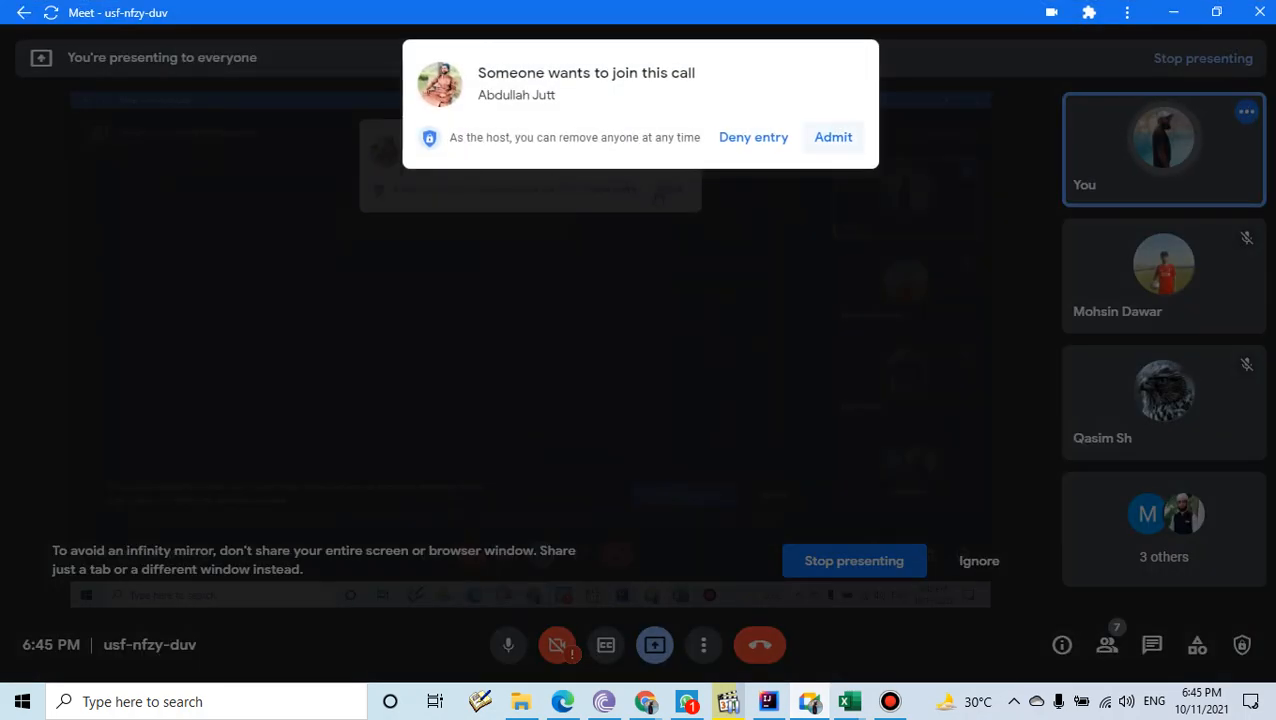
{"action": "left_click", "coordinate": [833, 134]}
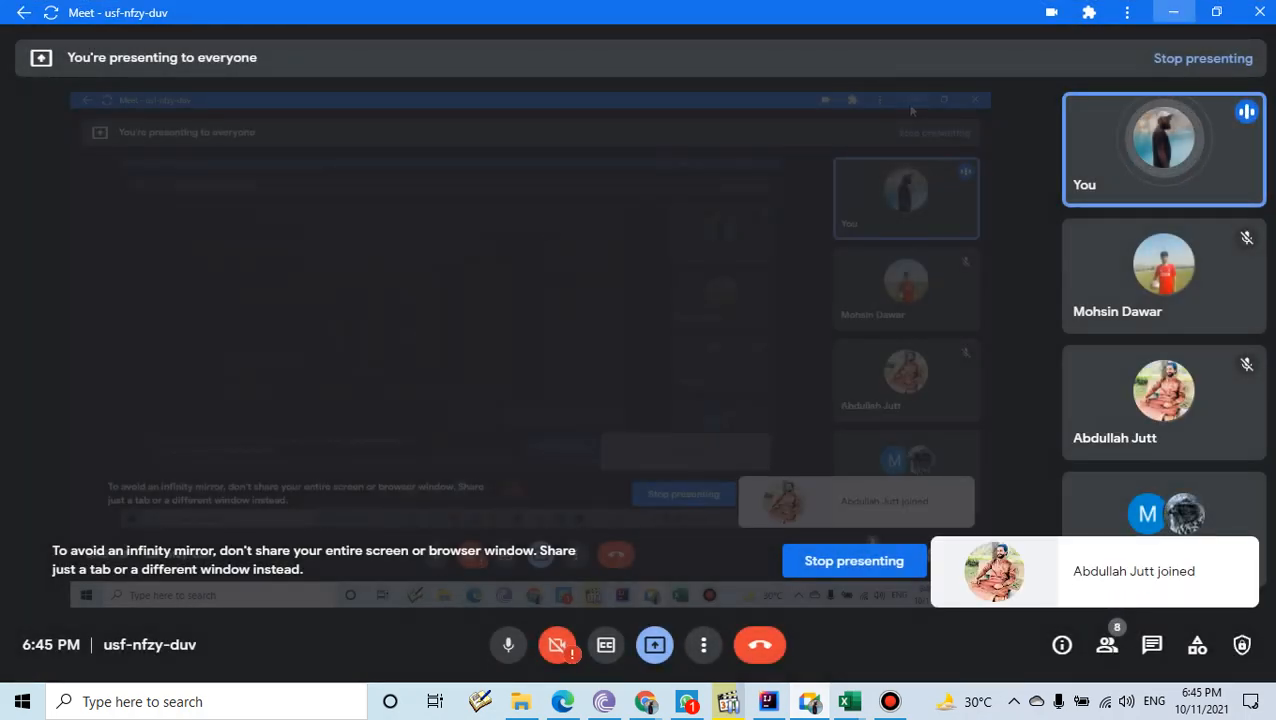
{"action": "left_click", "coordinate": [1173, 13]}
{"action": "left_click", "coordinate": [500, 337]}
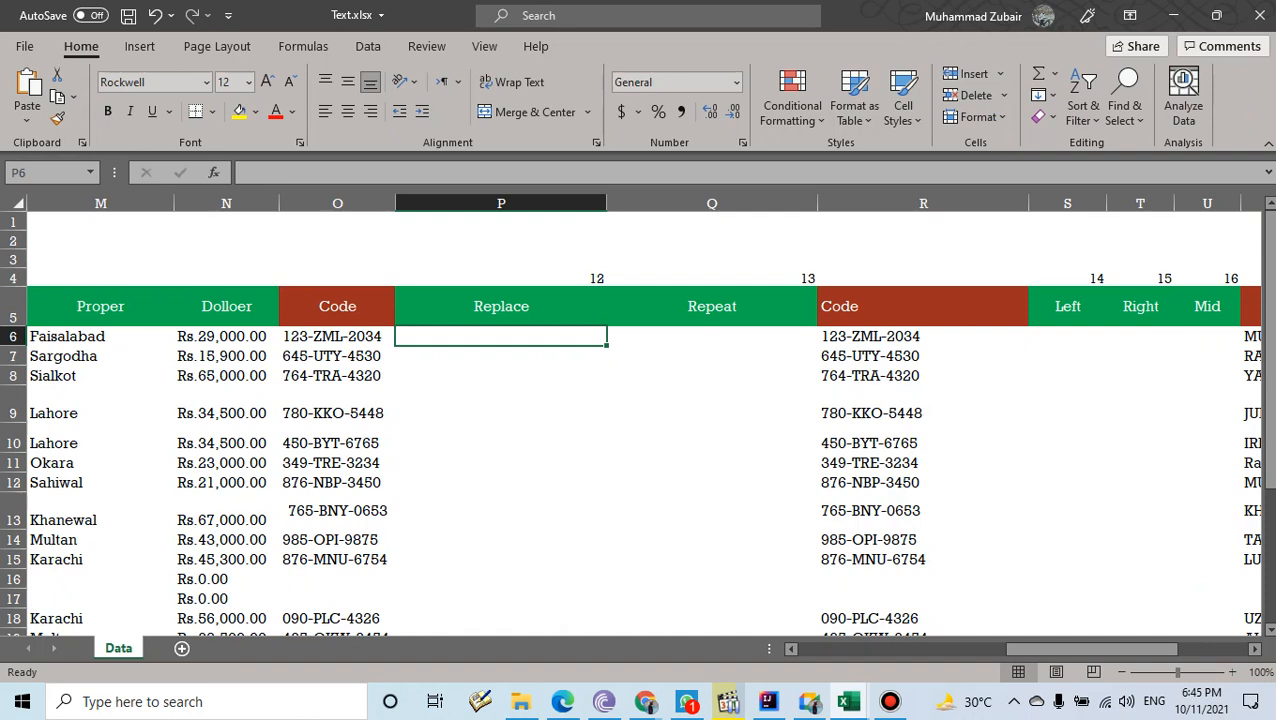
- Enter =REPLACE(O6,5,3,"PKR") in cell P6
{"action": "type", "text": "=RE"}
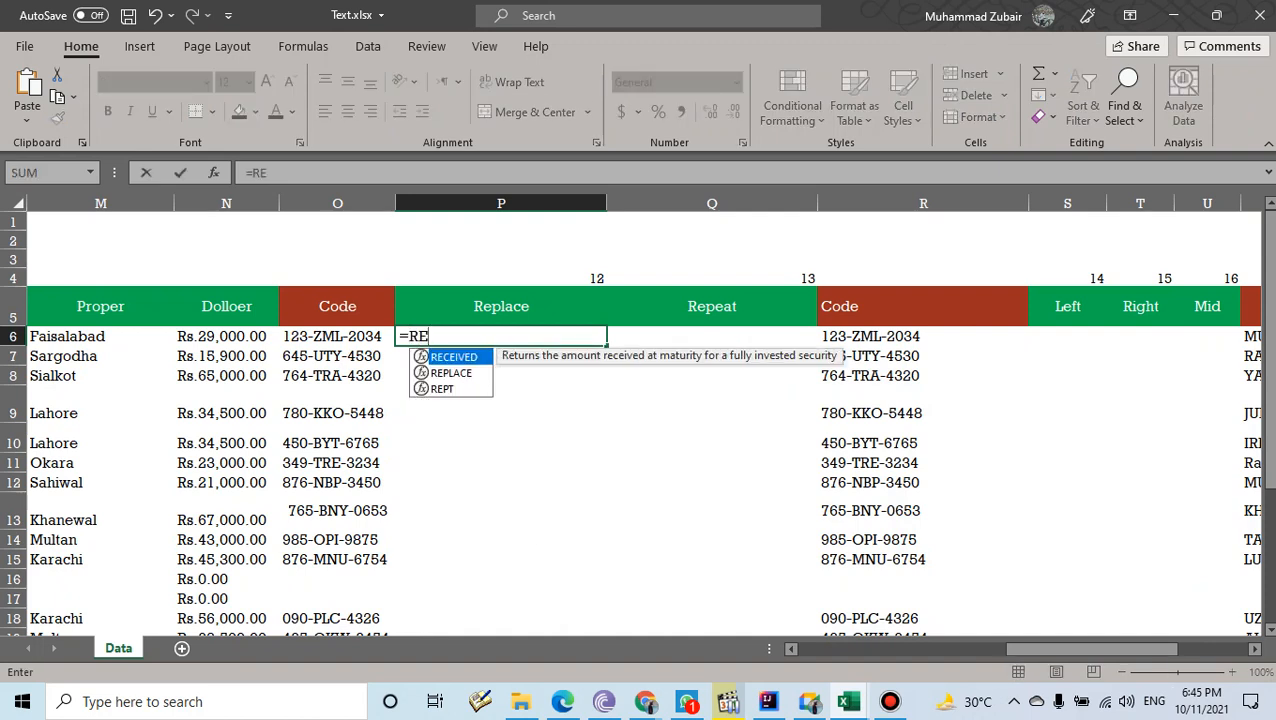
{"action": "key", "text": "Down"}
{"action": "key", "text": "Tab"}
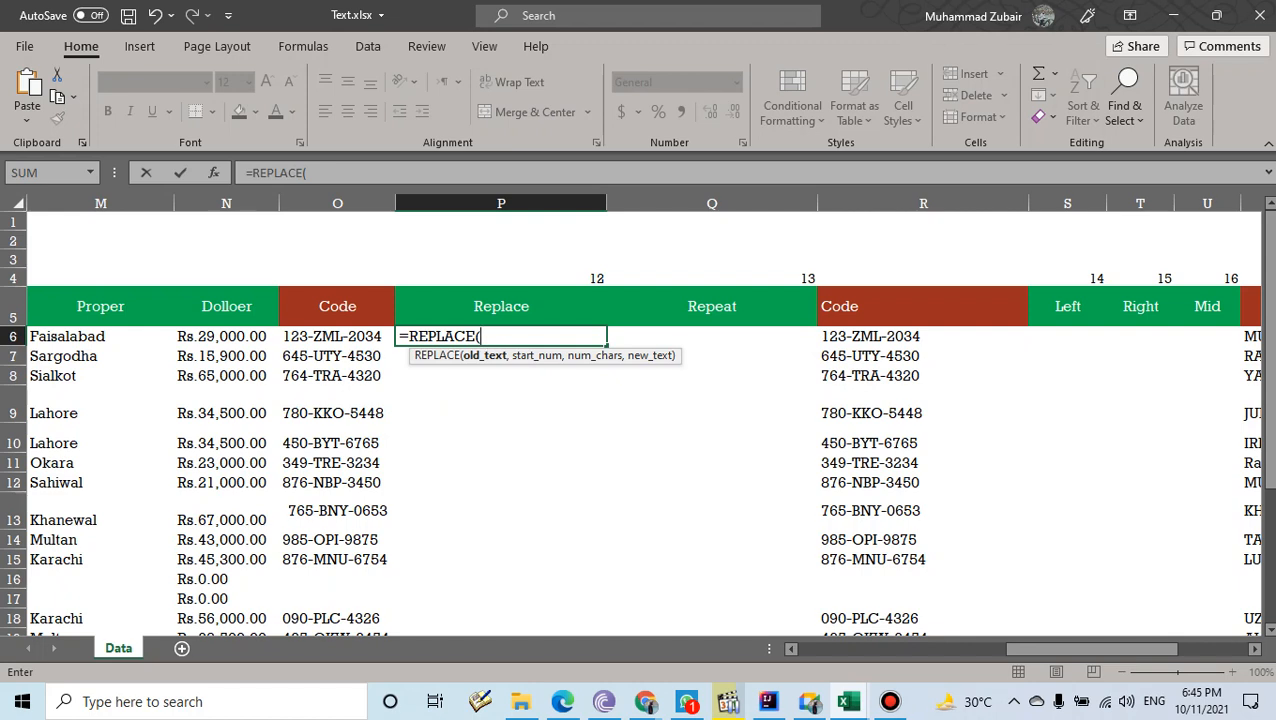
{"action": "key", "text": "Left"}
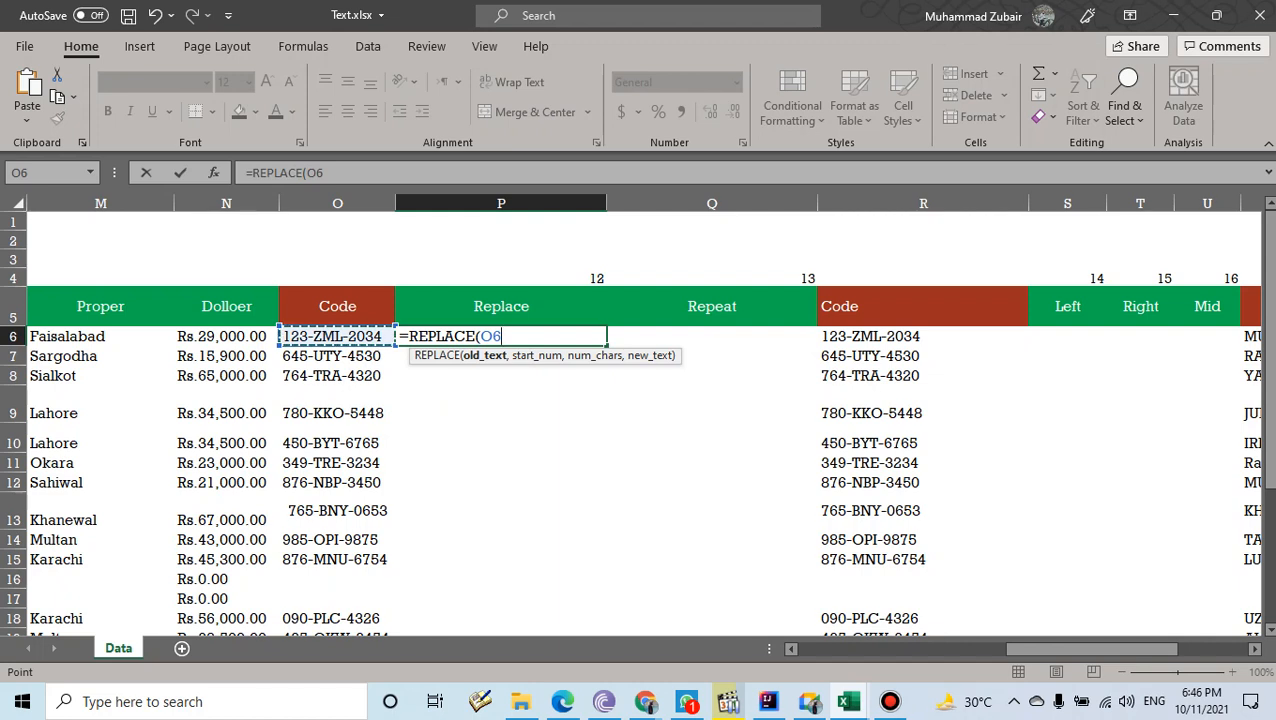
{"action": "type", "text": ","}
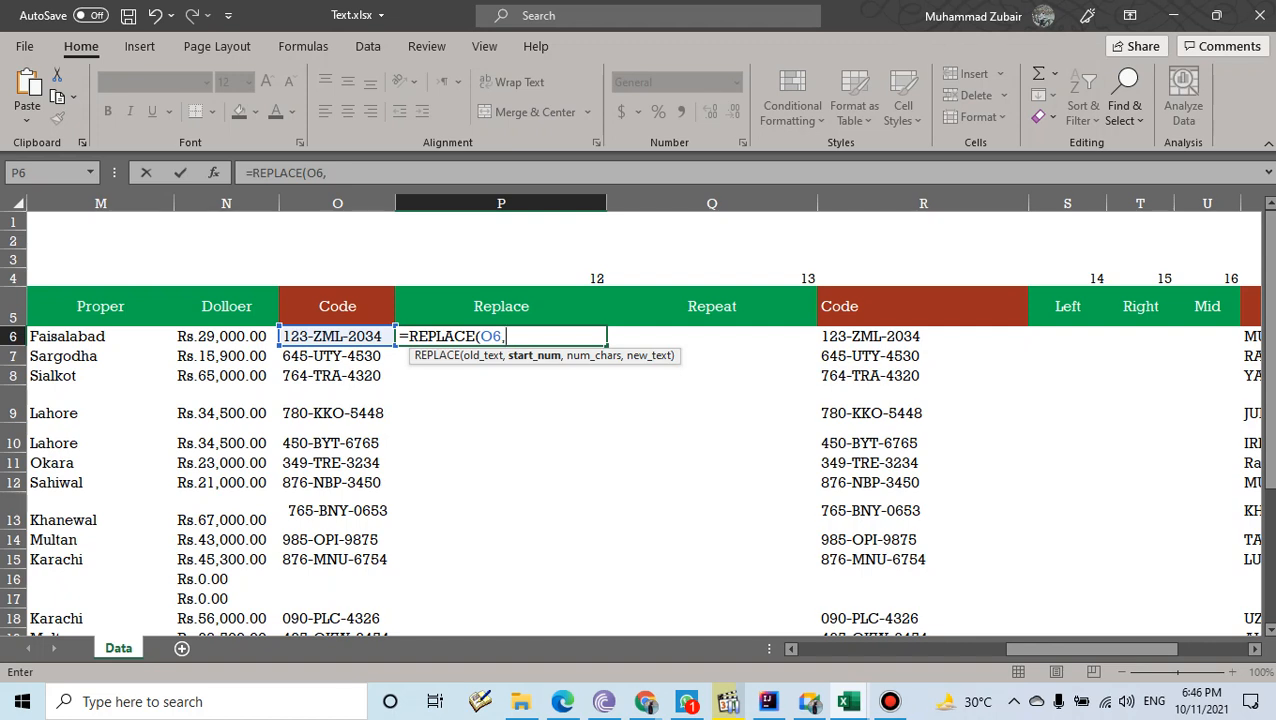
{"action": "type", "text": "5,"}
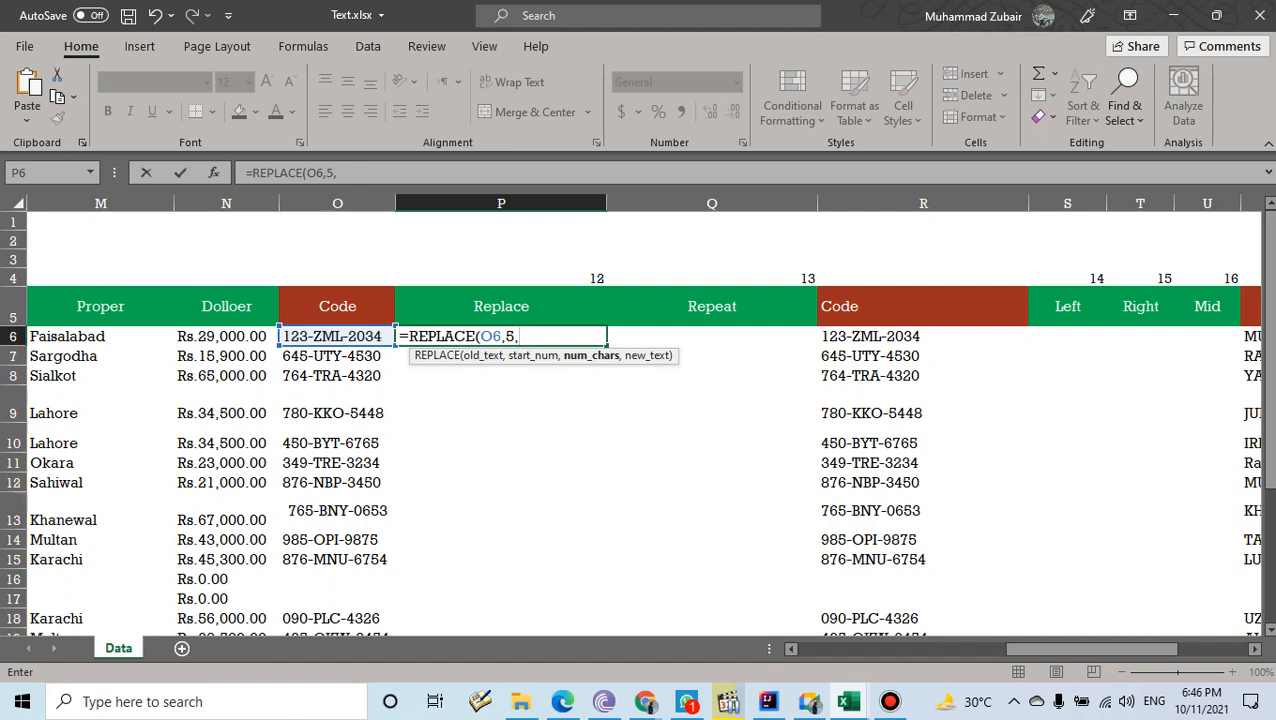
{"action": "type", "text": "3,"}
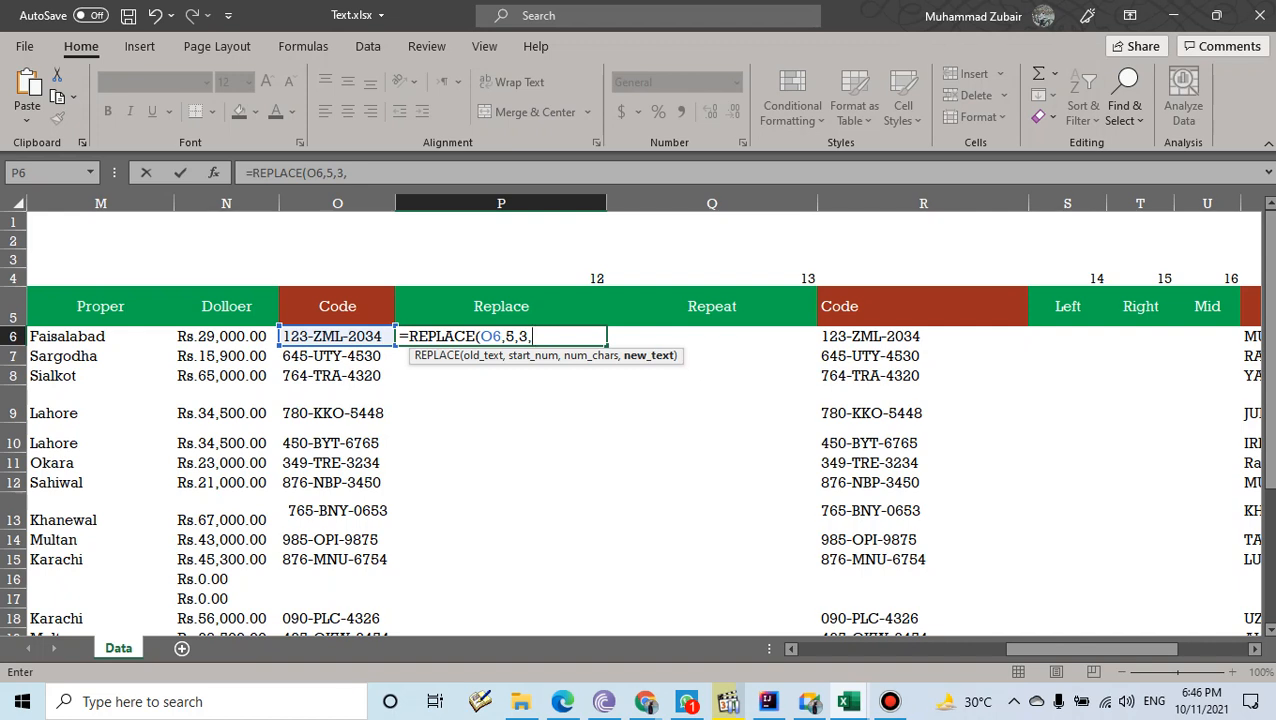
{"action": "type", "text": "\"PKR\")"}
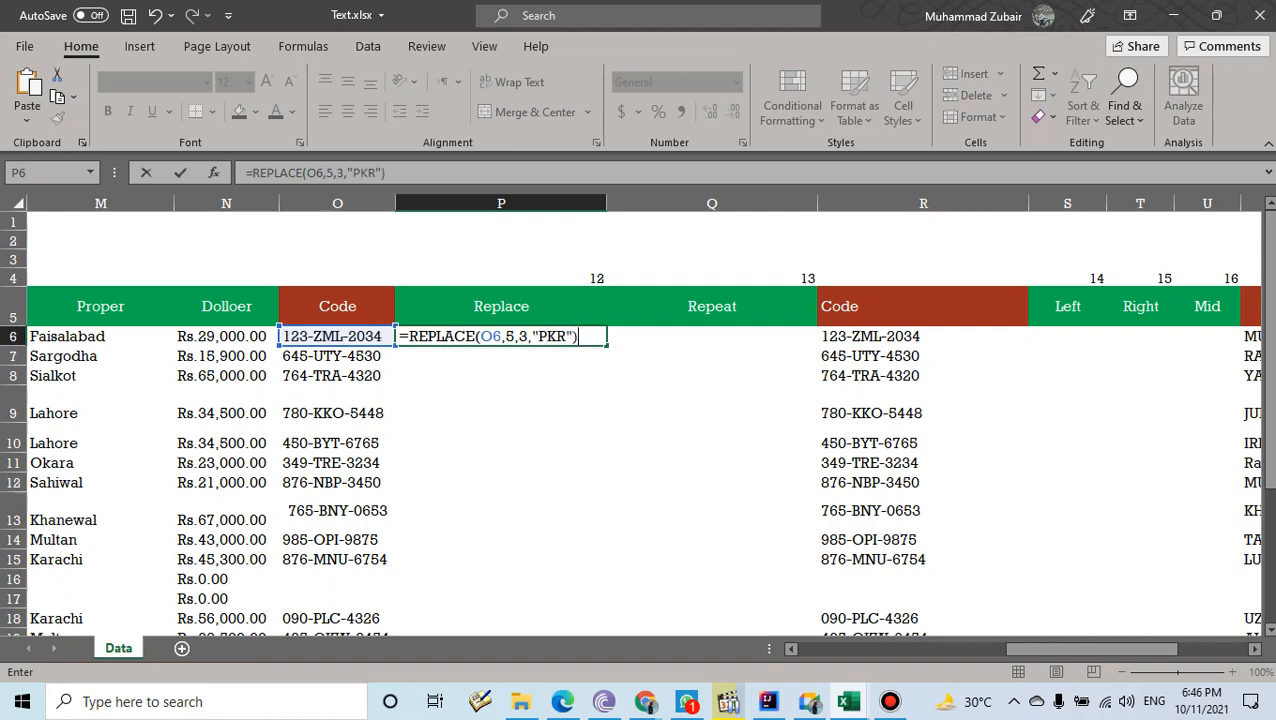
{"action": "key", "text": "Return"}
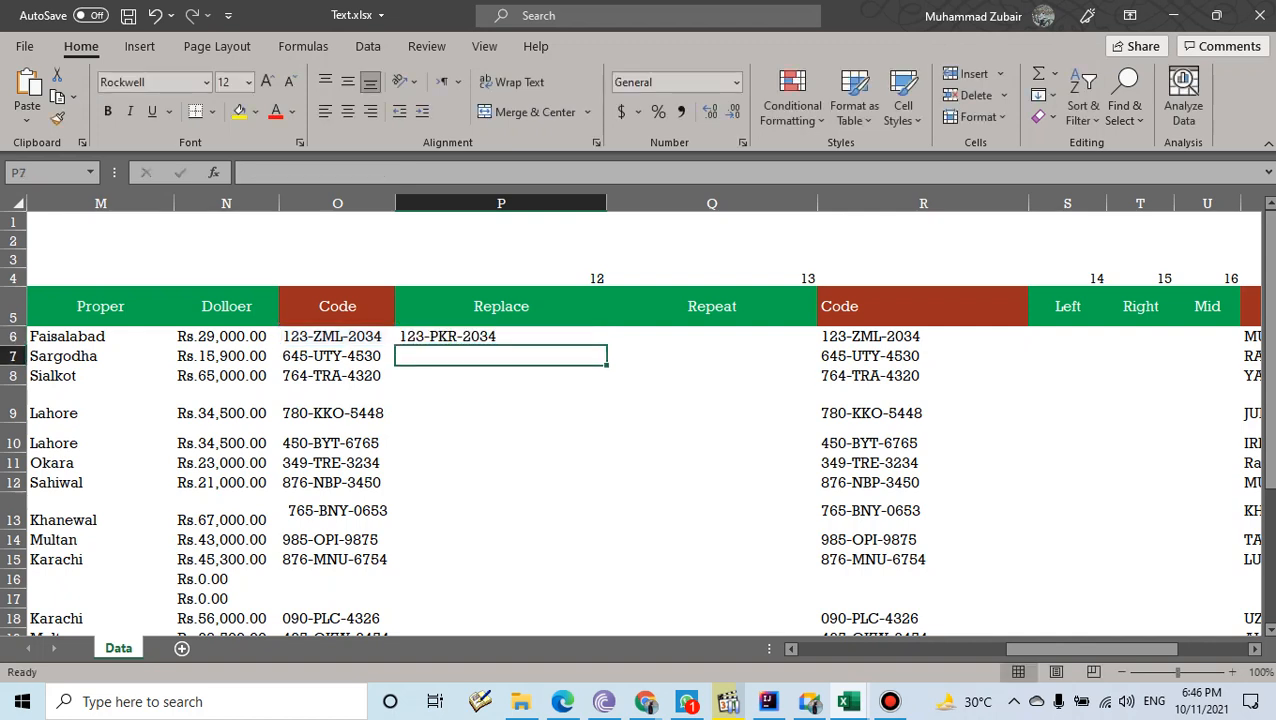
{"action": "key", "text": "Up"}
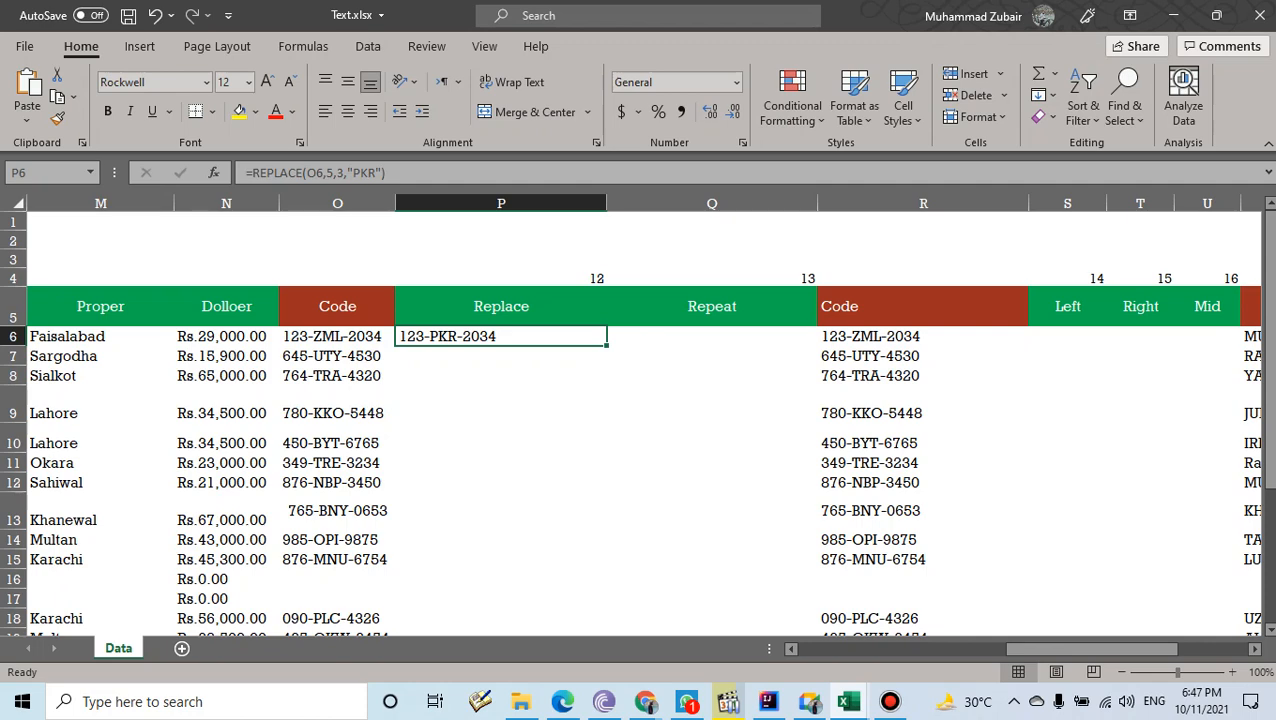
- Fill the REPLACE formula down from P6 to row 22
{"action": "left_click_drag", "start_coordinate": [606, 346], "coordinate": [600, 588]}
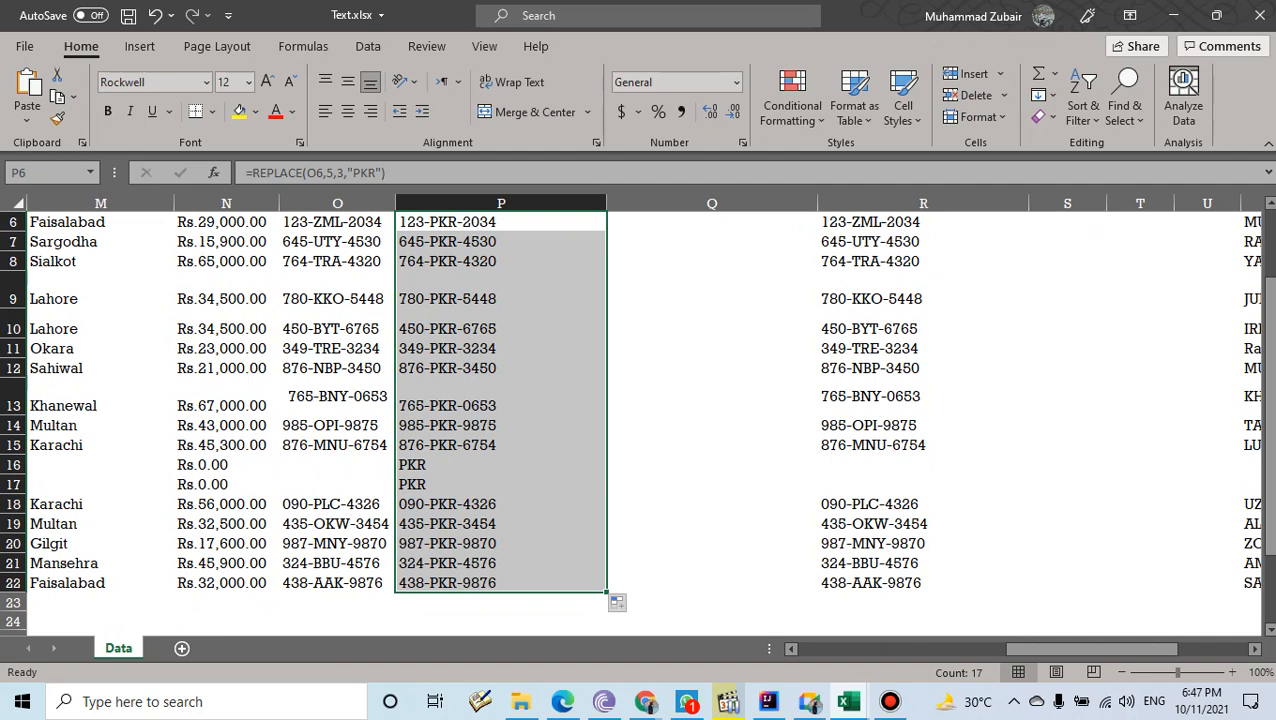
{"action": "scroll", "coordinate": [600, 420], "scroll_direction": "up", "scroll_amount": 1}
{"action": "left_click_drag", "start_coordinate": [500, 299], "coordinate": [500, 445]}
{"action": "left_click", "coordinate": [712, 299]}
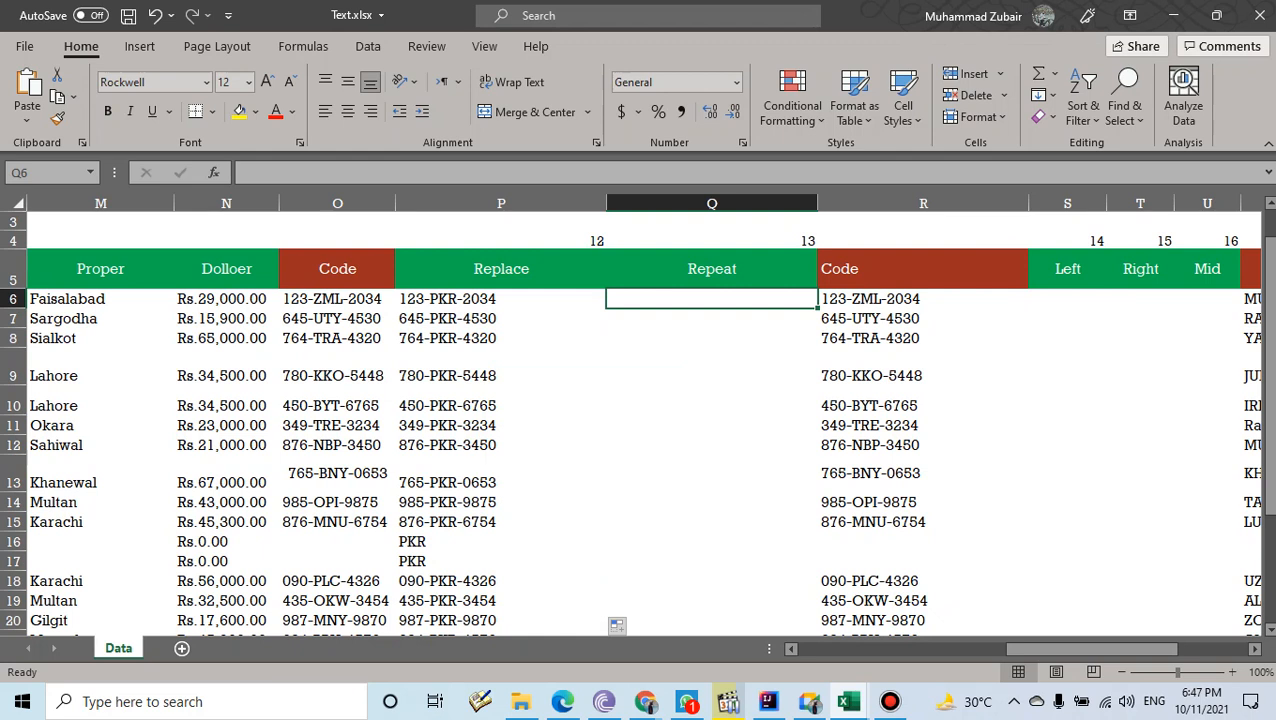
- Enter =REPT("*",5) in Q6 to show five asterisks, then select the code in R6
{"action": "type", "text": "=RE"}
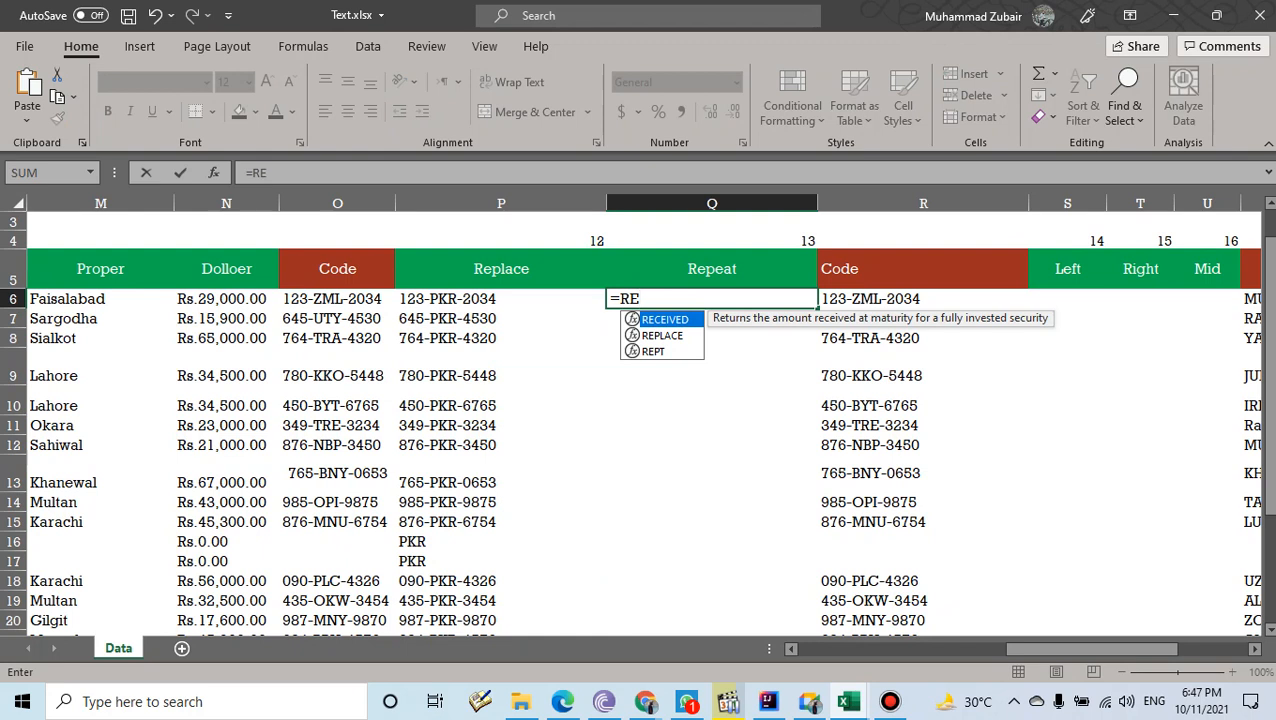
{"action": "key", "text": "Down"}
{"action": "key", "text": "Down"}
{"action": "key", "text": "Tab"}
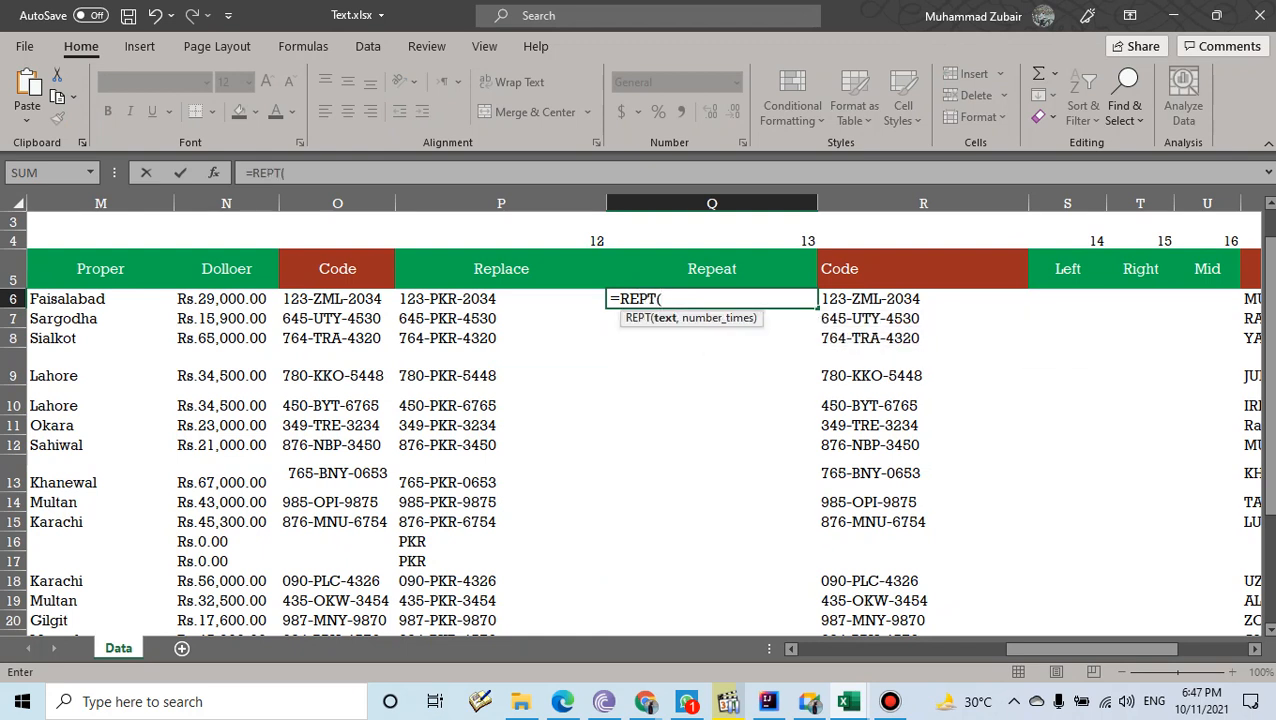
{"action": "type", "text": "\"*\","}
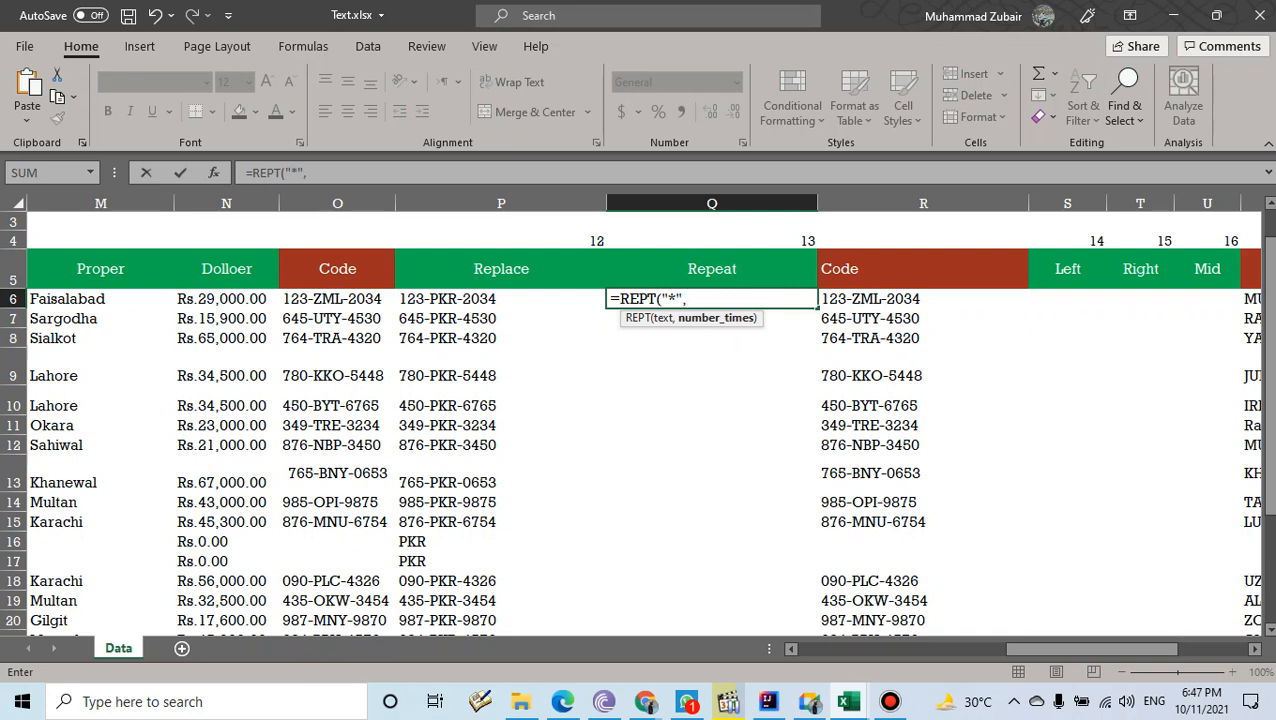
{"action": "type", "text": "5)"}
{"action": "key", "text": "Return"}
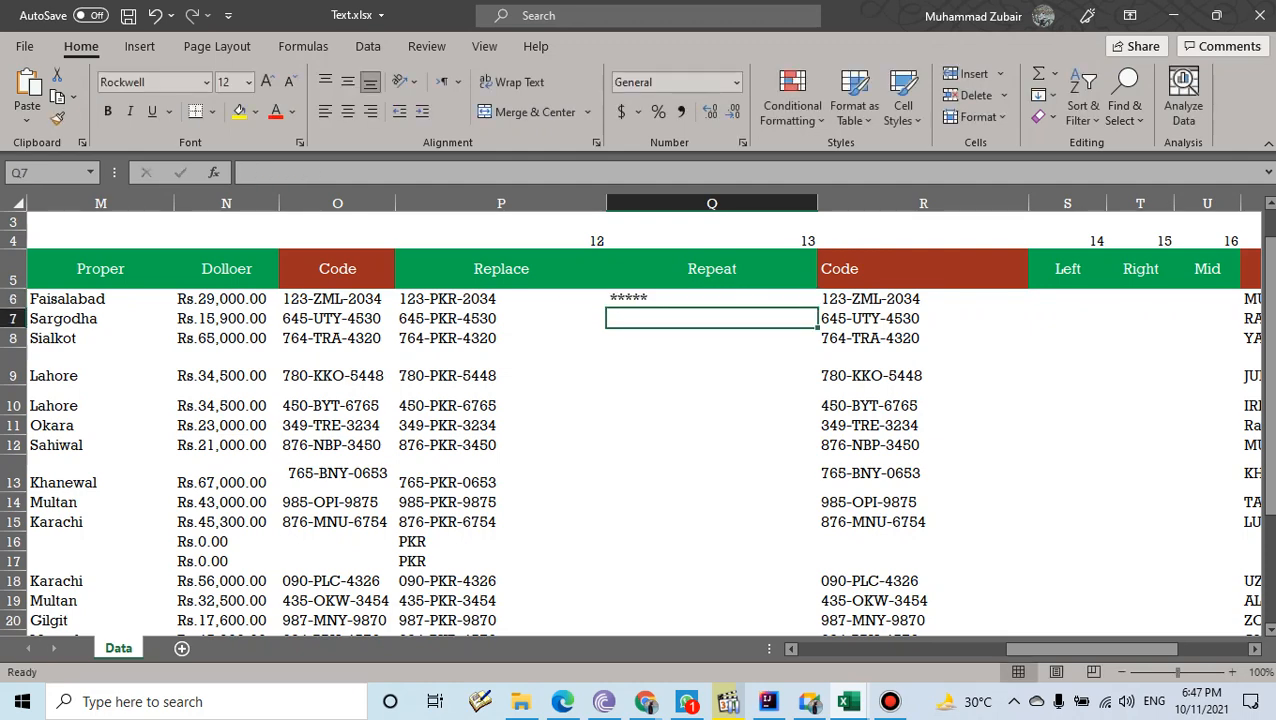
{"action": "left_click_drag", "start_coordinate": [1092, 649], "coordinate": [1127, 649]}
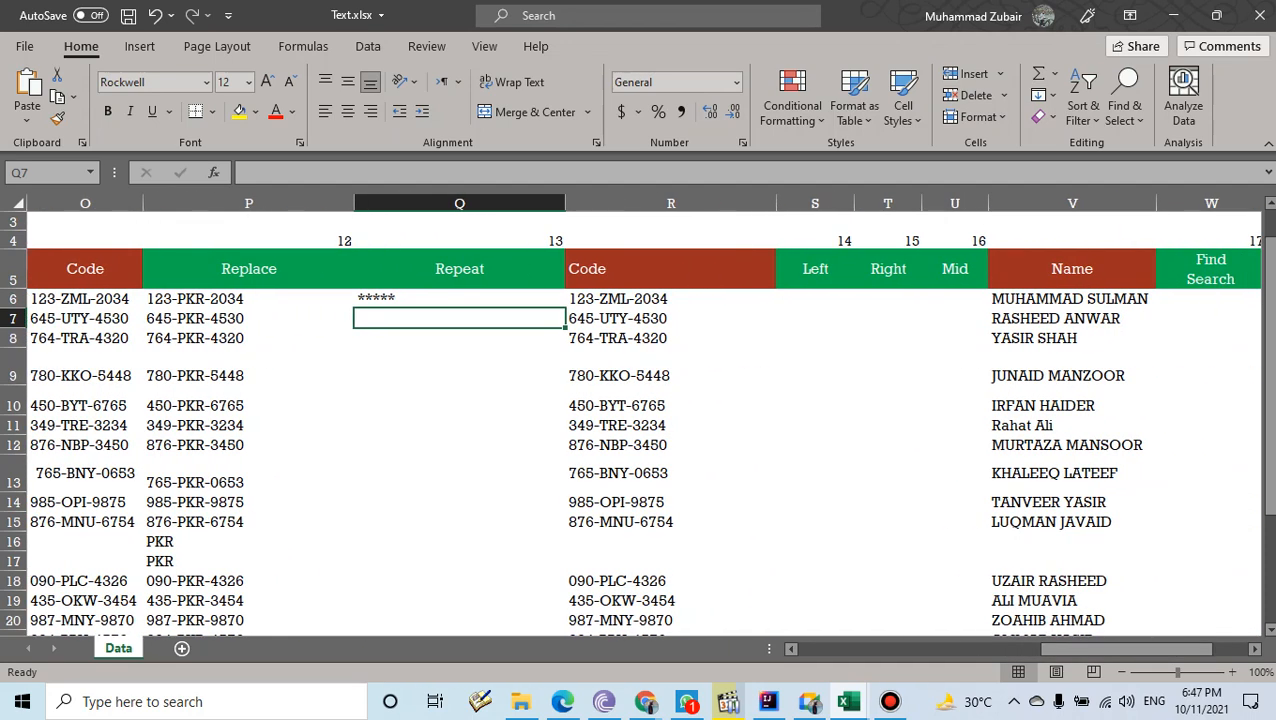
{"action": "left_click", "coordinate": [815, 299]}
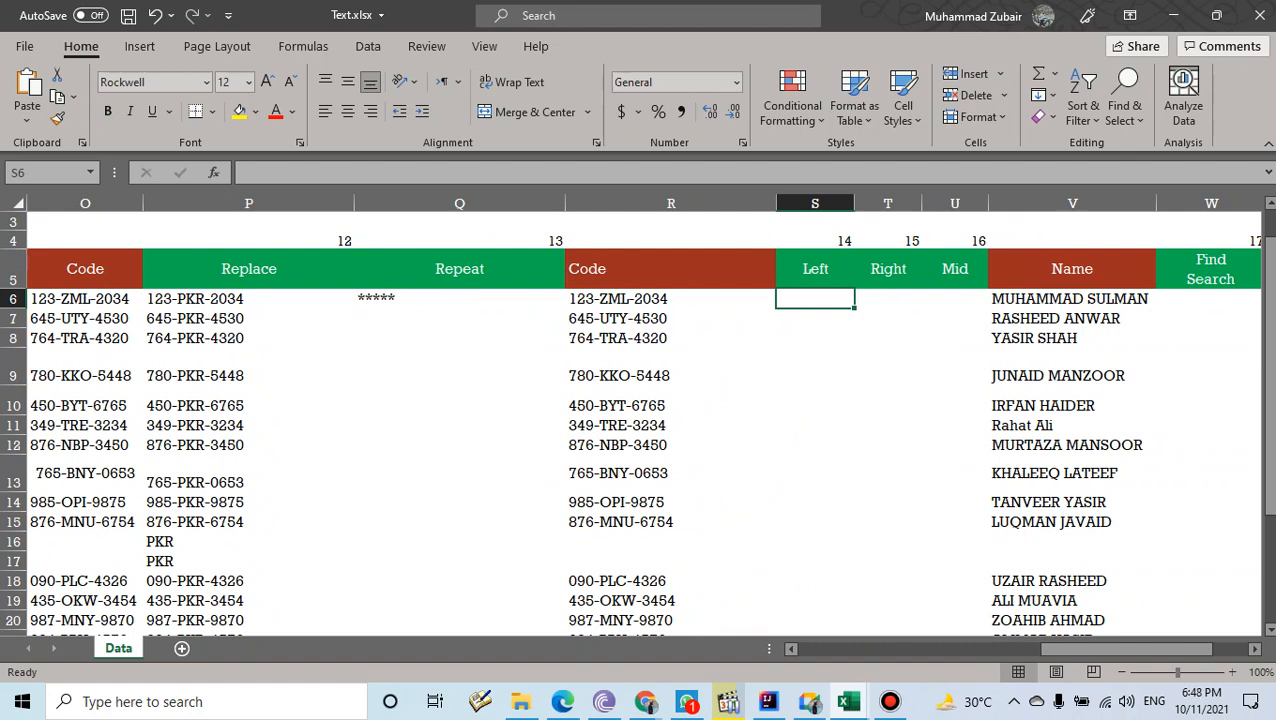
{"action": "left_click", "coordinate": [670, 299]}
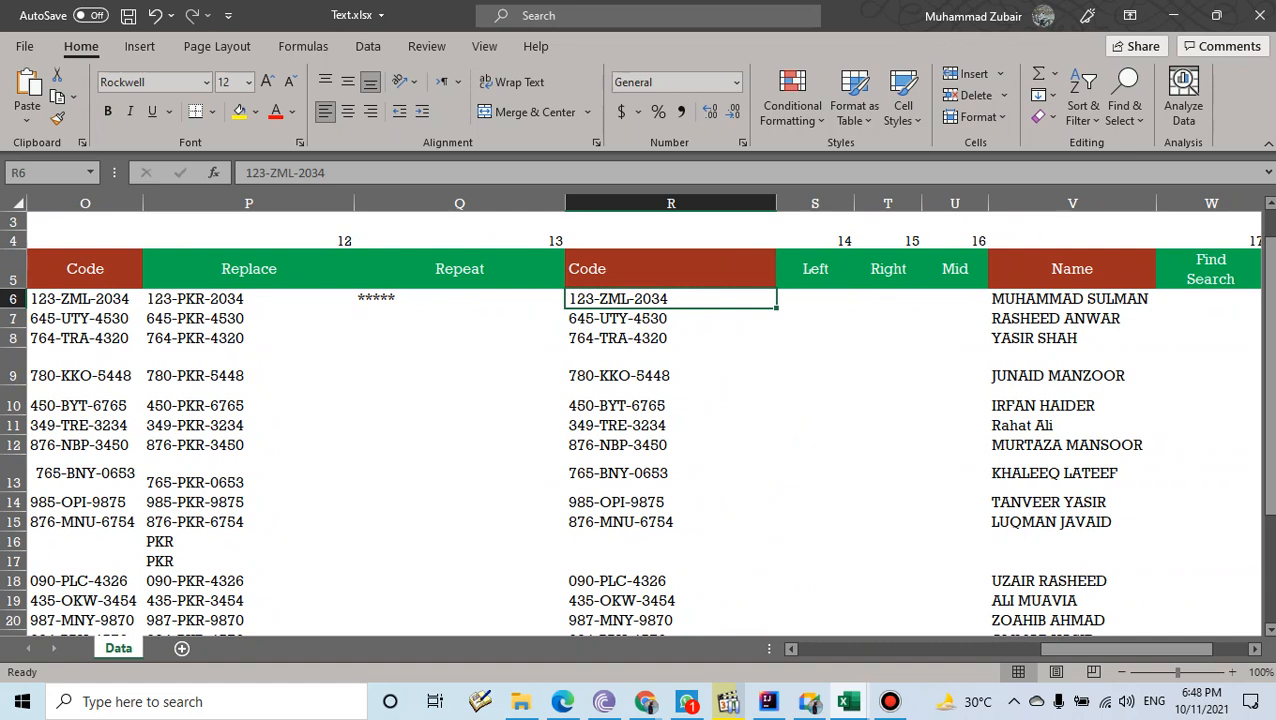
- Enter =LEFT(R6,3) in S6 to extract the code's first three digits
{"action": "key", "text": "Right"}
{"action": "type", "text": "="}
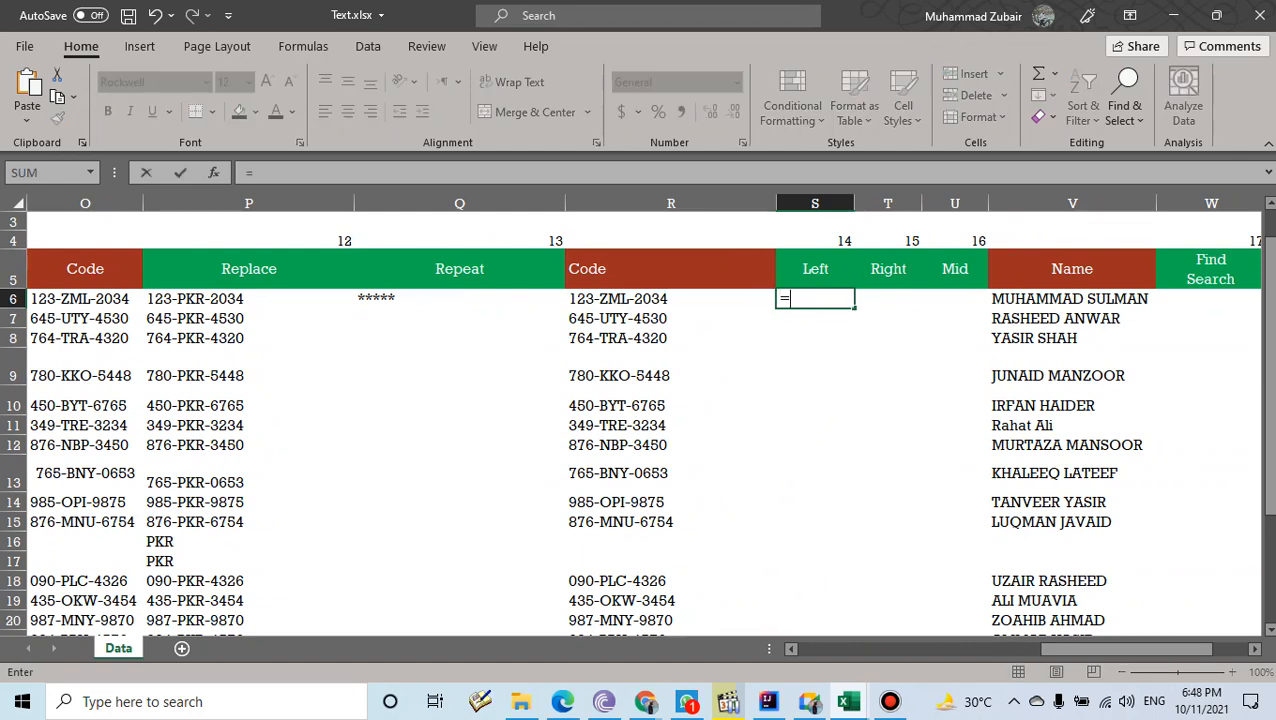
{"action": "type", "text": "l"}
{"action": "key", "text": "BackSpace"}
{"action": "key", "text": "BackSpace"}
{"action": "key", "text": "Left"}
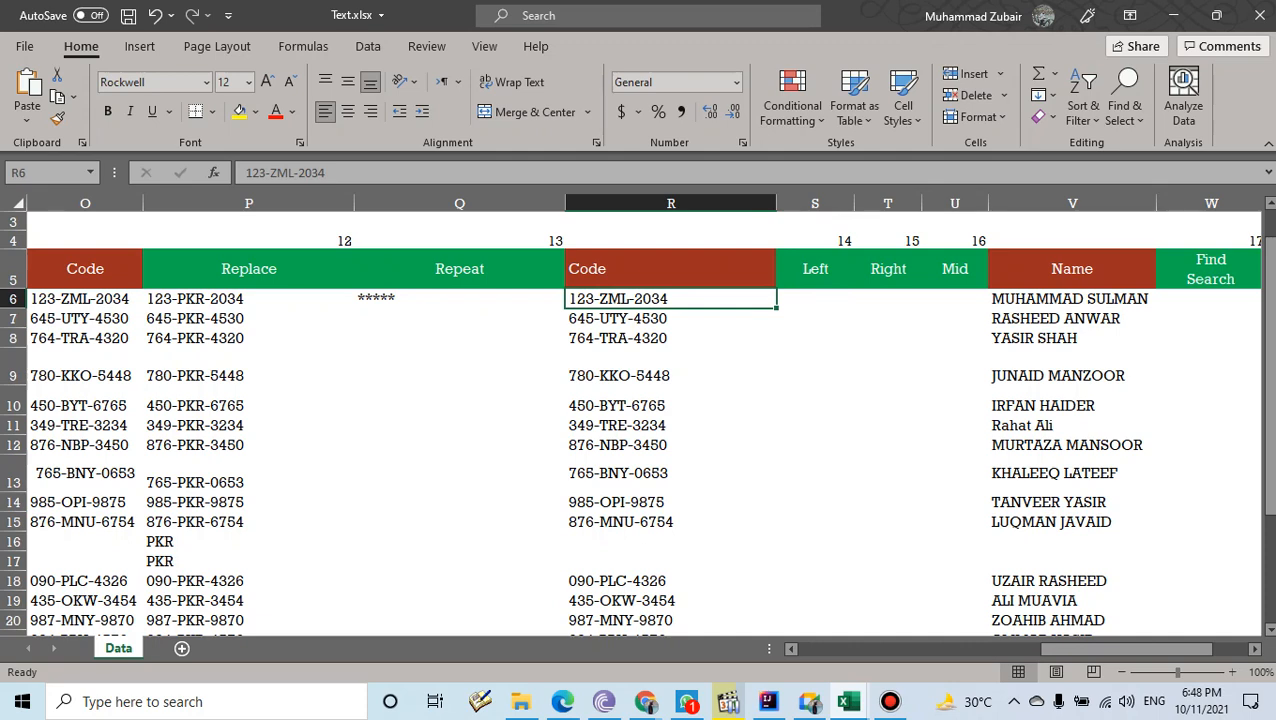
{"action": "key", "text": "Right"}
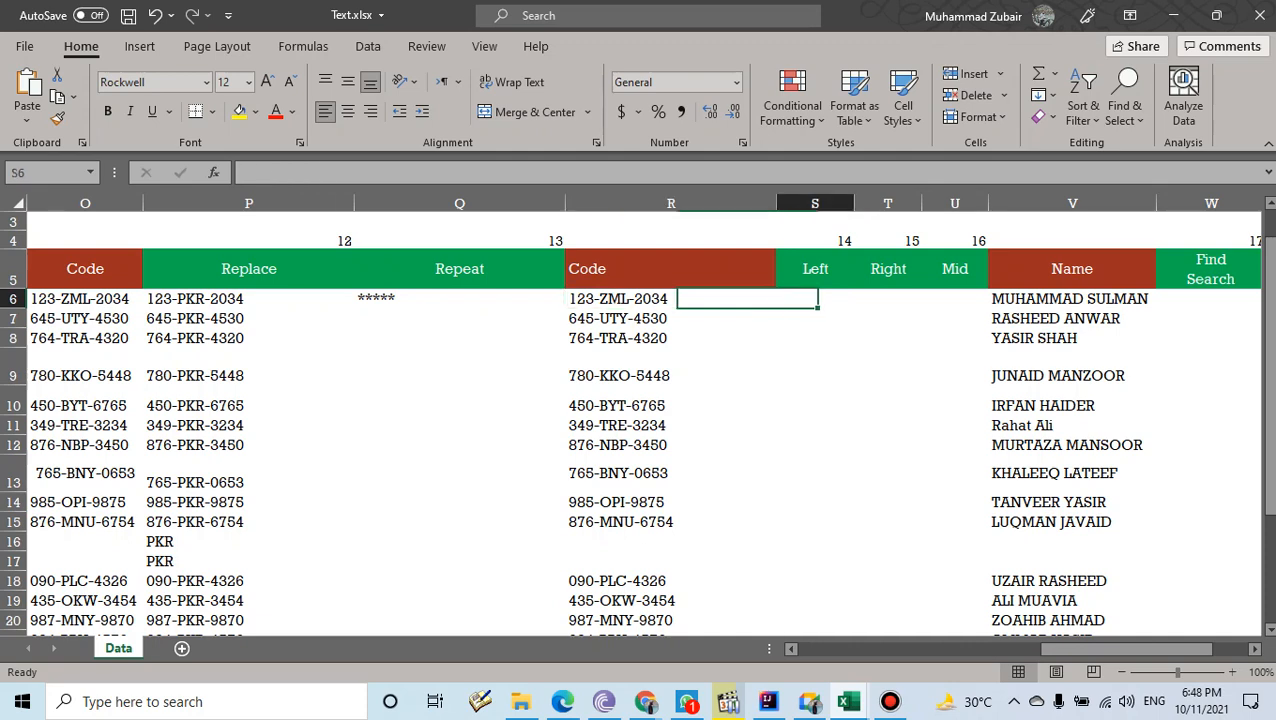
{"action": "type", "text": "=LEFT("}
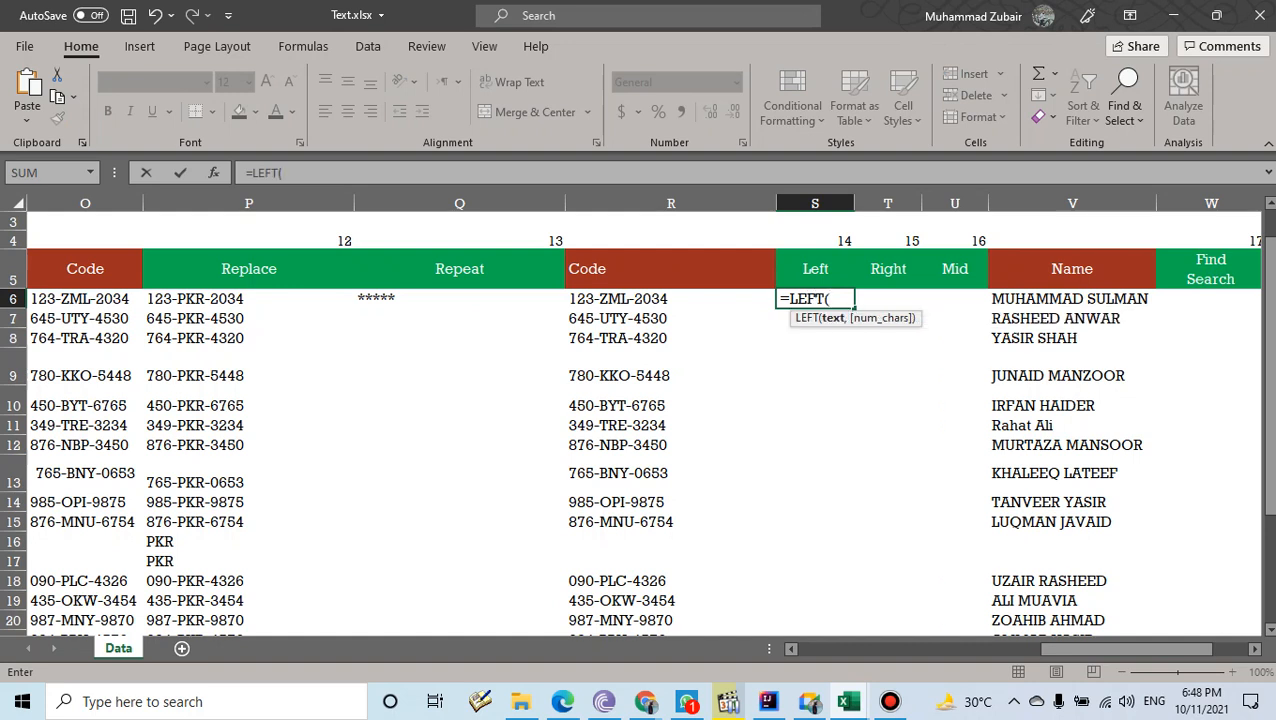
{"action": "key", "text": "Left"}
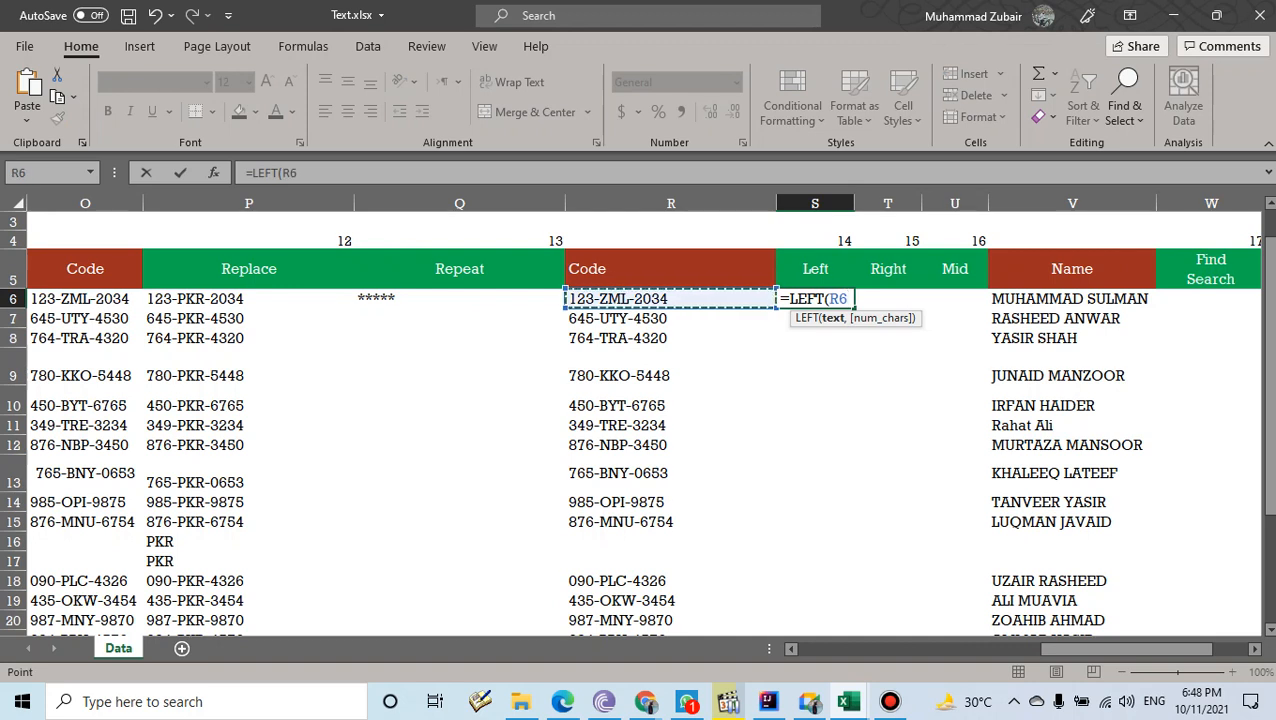
{"action": "type", "text": ","}
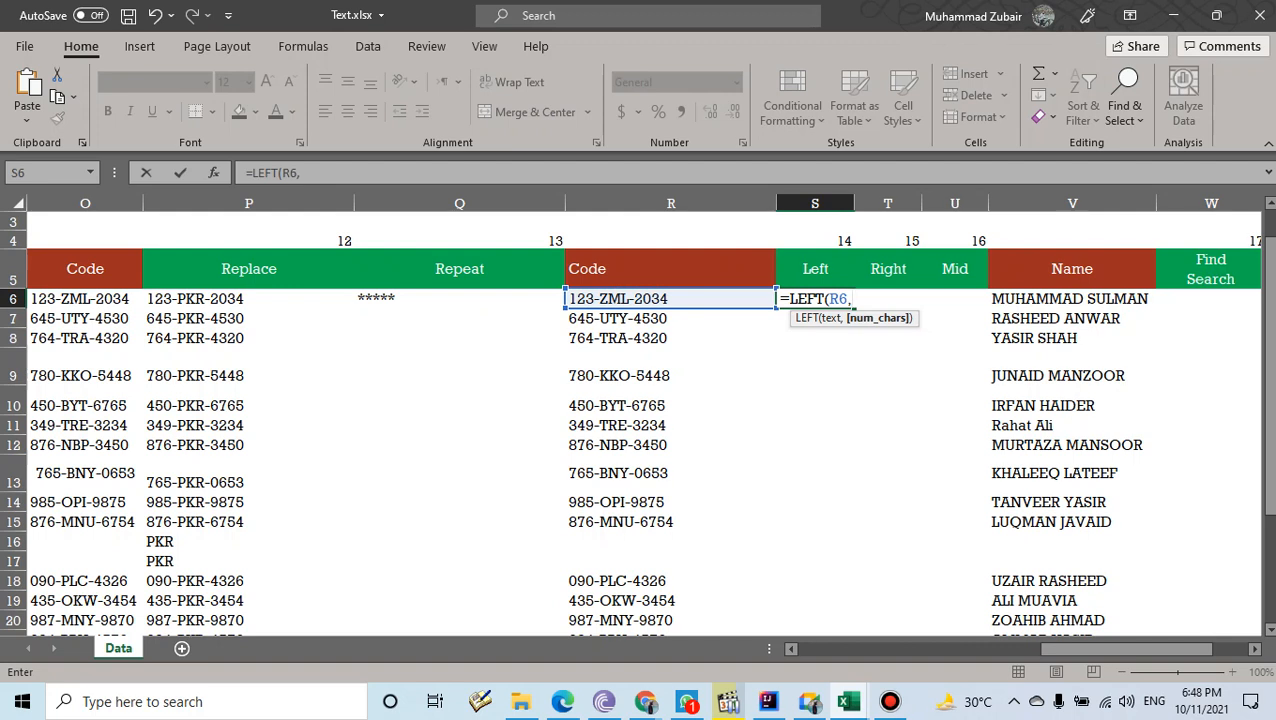
{"action": "type", "text": "3)"}
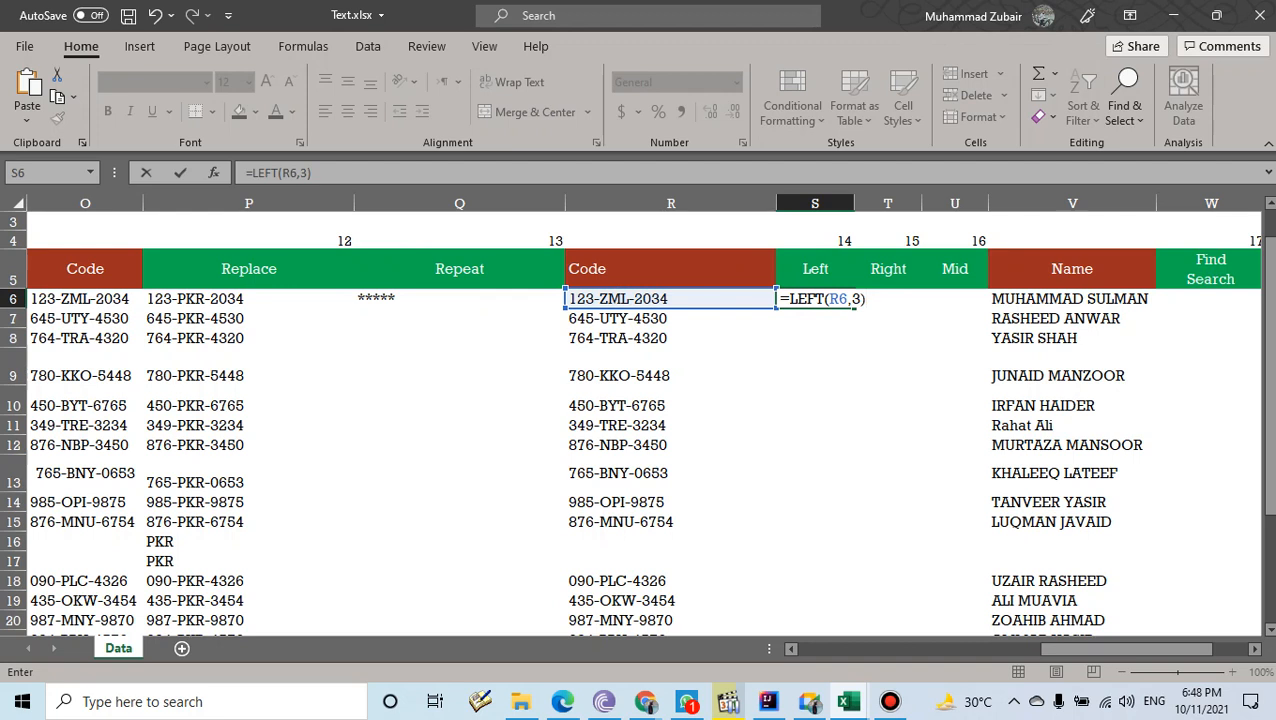
{"action": "key", "text": "Return"}
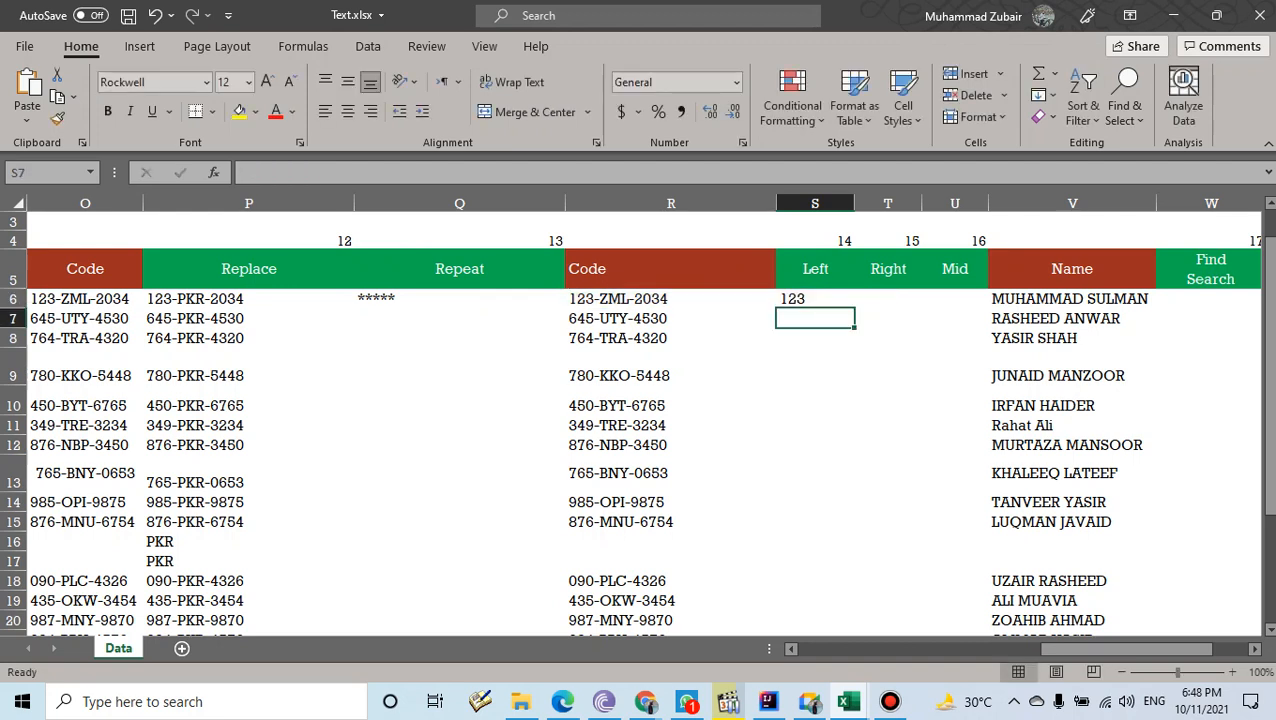
- Fill the LEFT formula down from S6 to S22
{"action": "key", "text": "Up"}
{"action": "key", "text": "Left"}
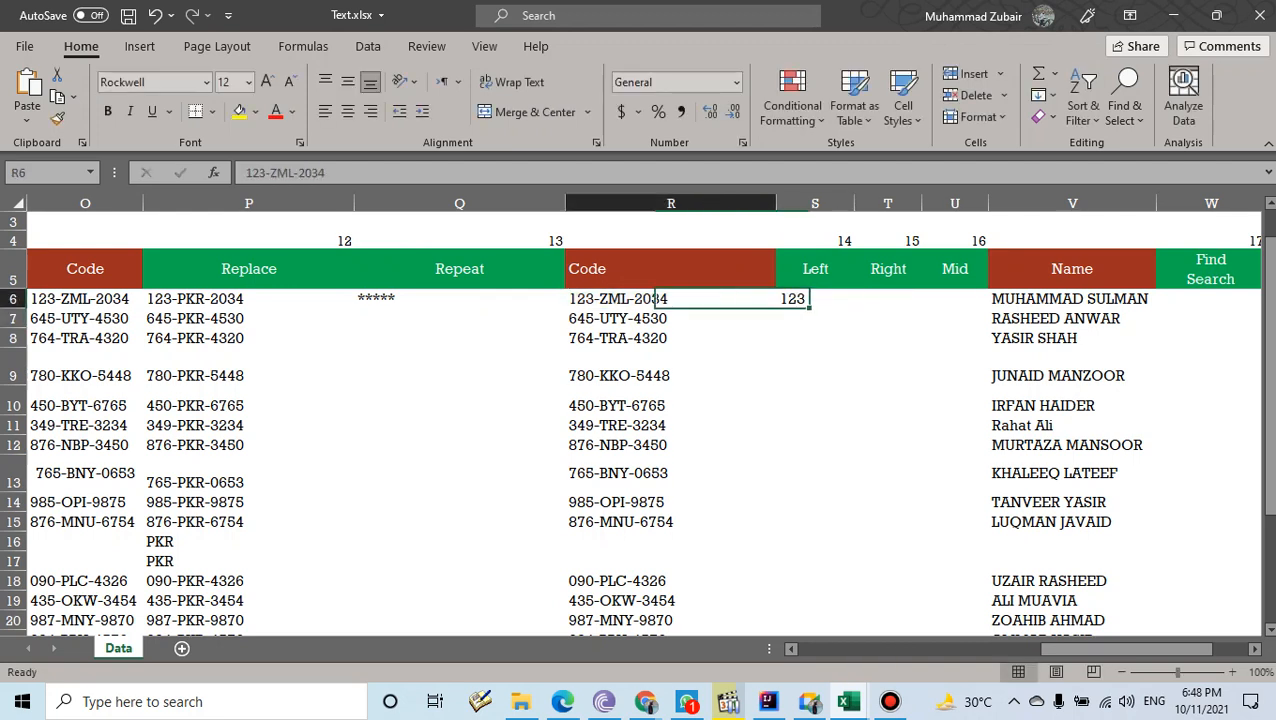
{"action": "key", "text": "Right"}
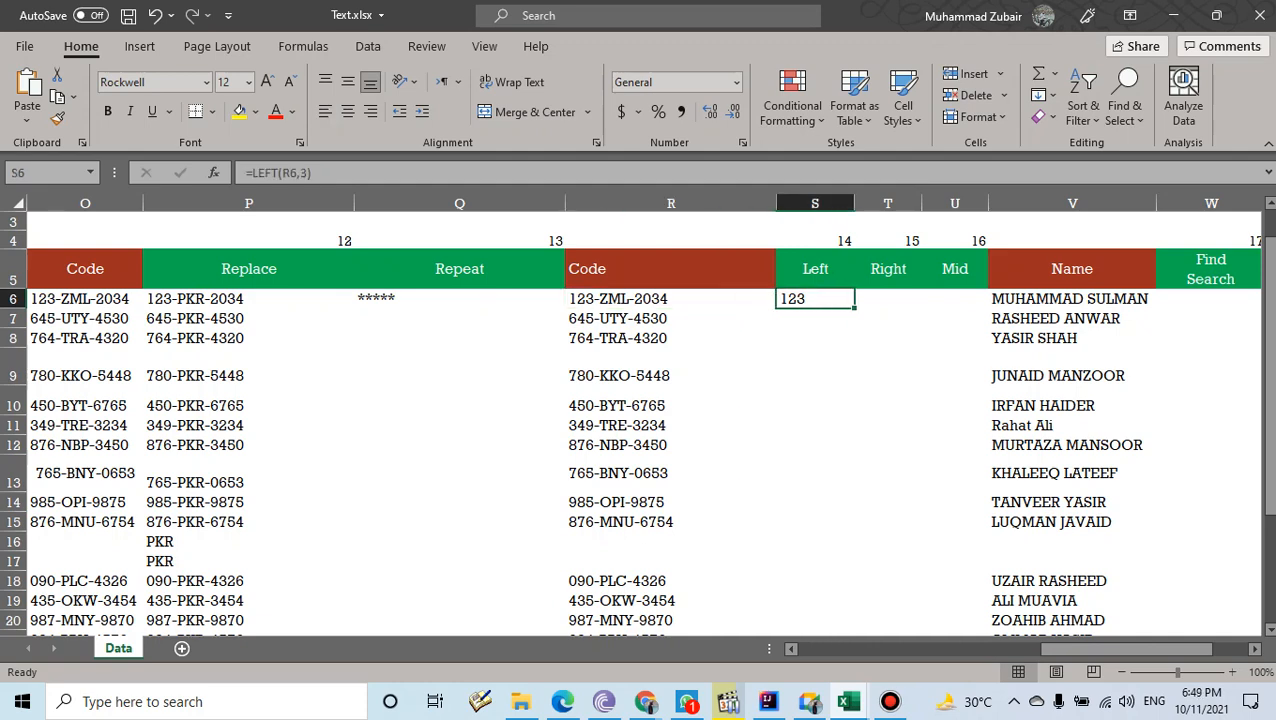
{"action": "left_click_drag", "start_coordinate": [855, 308], "coordinate": [862, 600]}
{"action": "scroll", "coordinate": [640, 420], "scroll_direction": "up", "scroll_amount": 2}
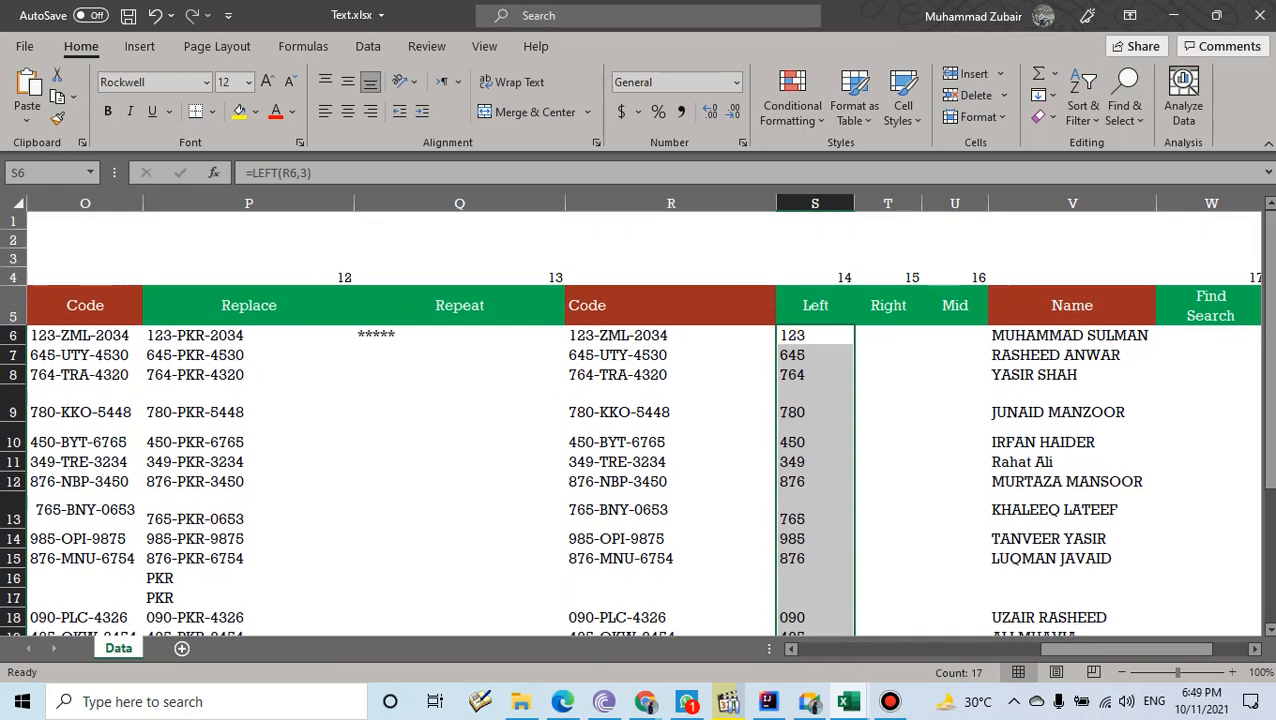
- Enter =RIGHT(R6,4) in T6 to show the code's last four digits, such as 2034
{"action": "left_click", "coordinate": [888, 337]}
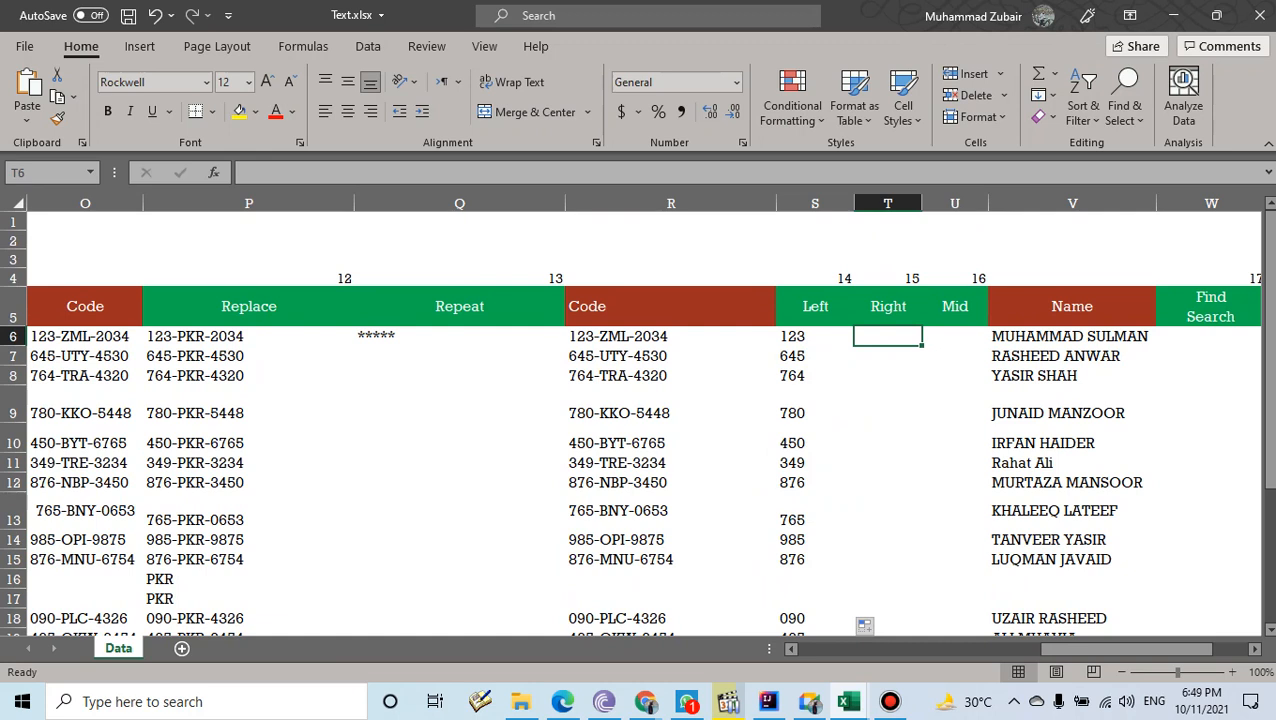
{"action": "left_click", "coordinate": [671, 337]}
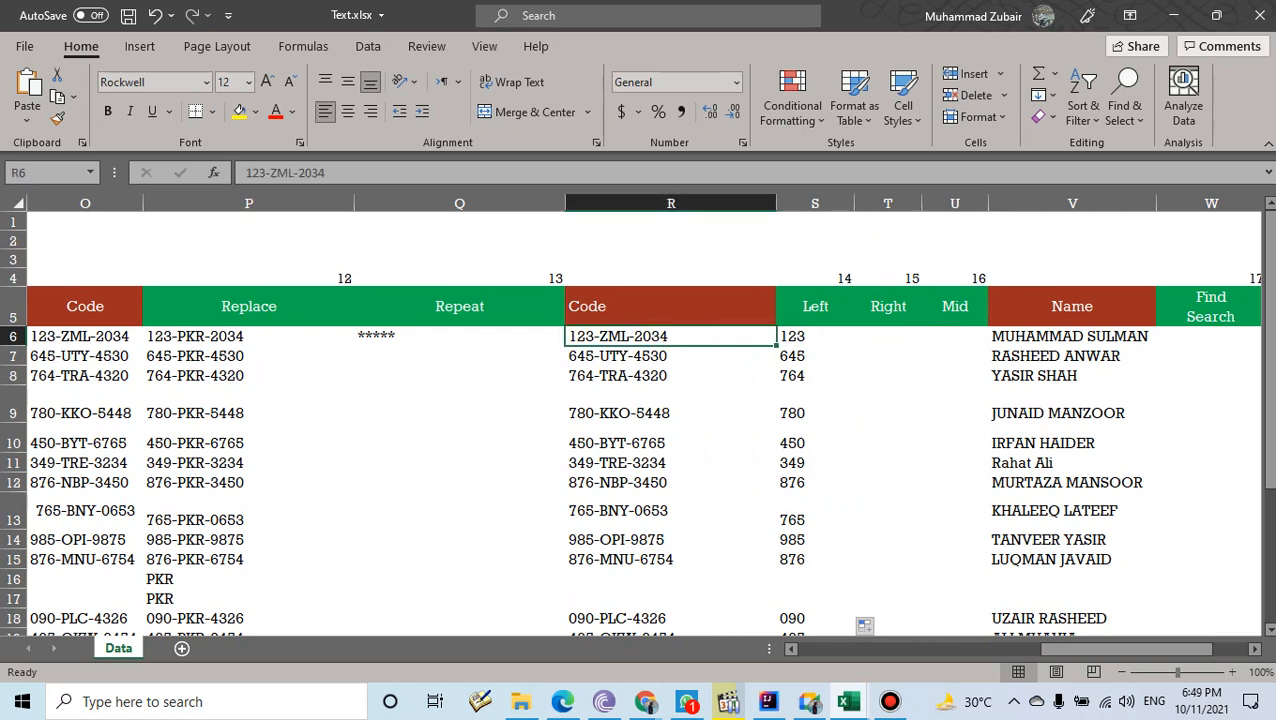
{"action": "left_click", "coordinate": [888, 337]}
{"action": "type", "text": "="}
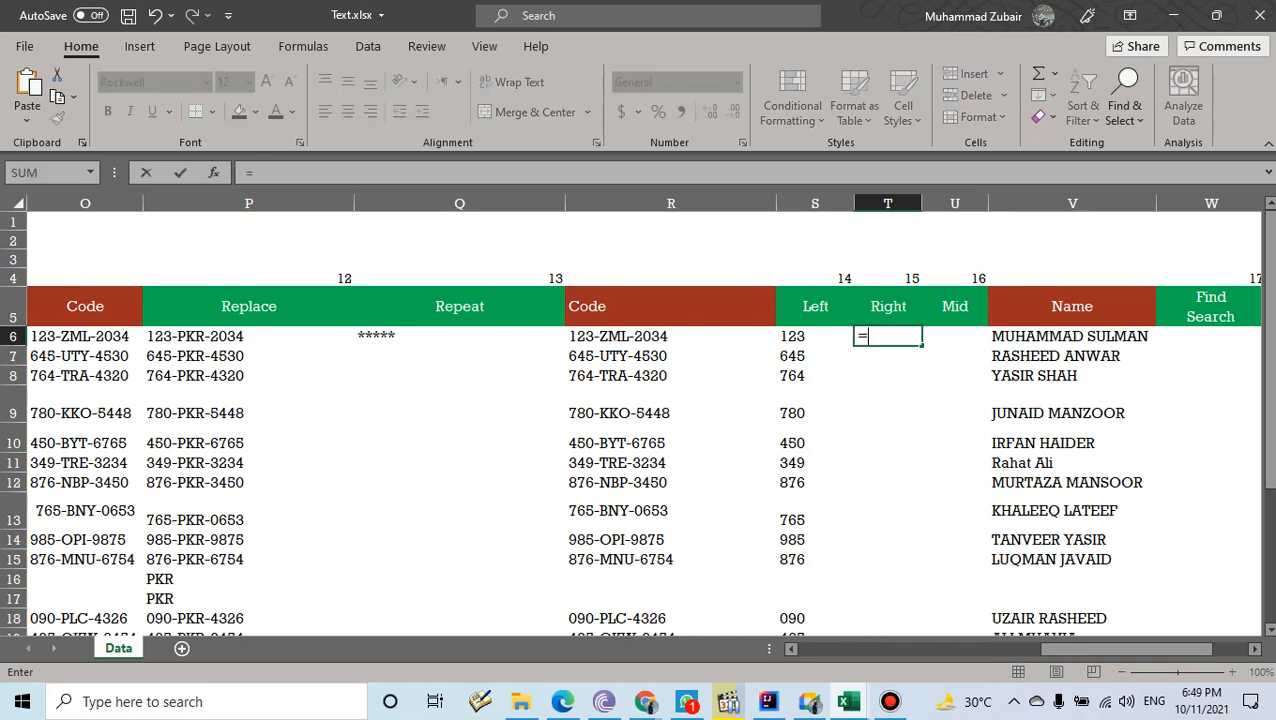
{"action": "type", "text": "RI"}
{"action": "key", "text": "Tab"}
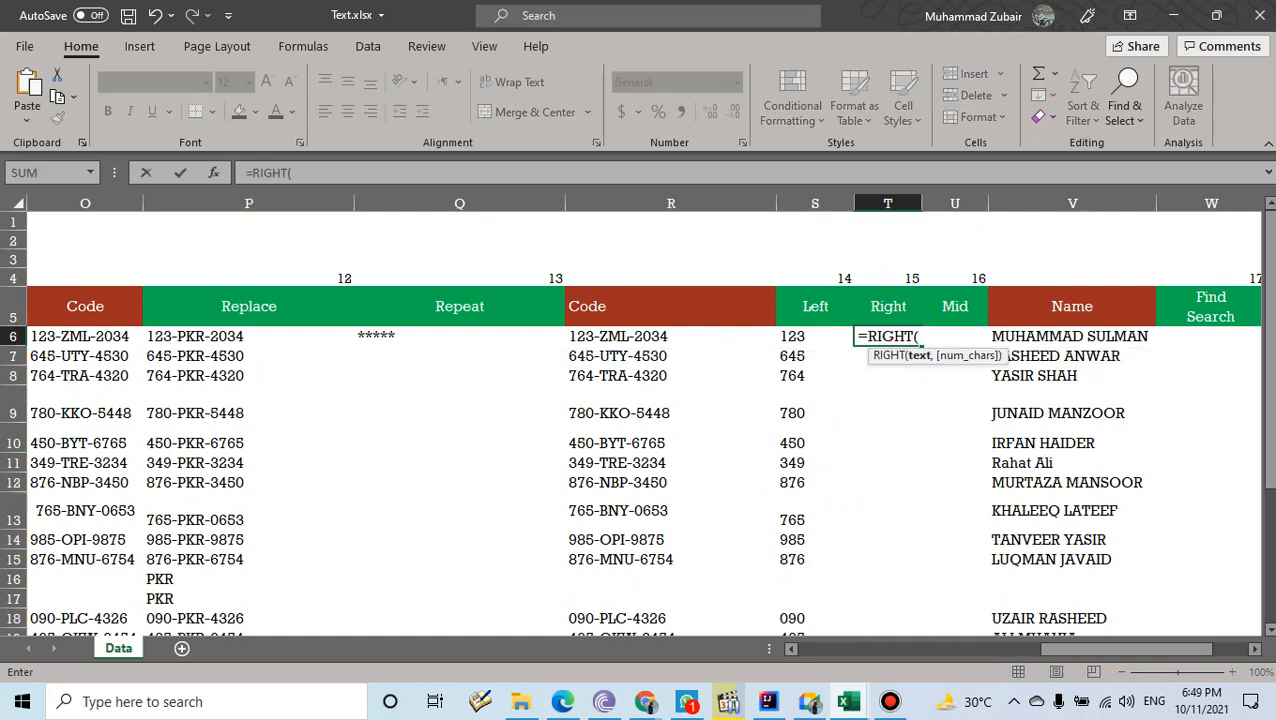
{"action": "left_click", "coordinate": [671, 337]}
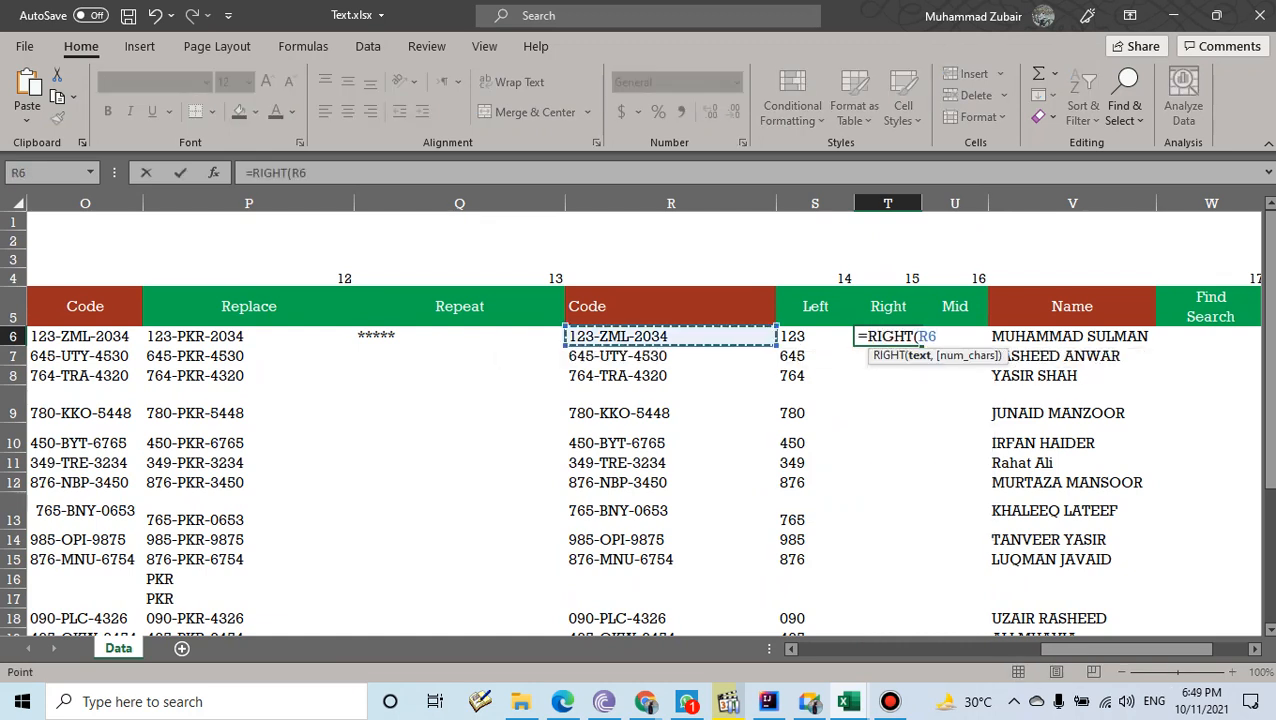
{"action": "type", "text": ","}
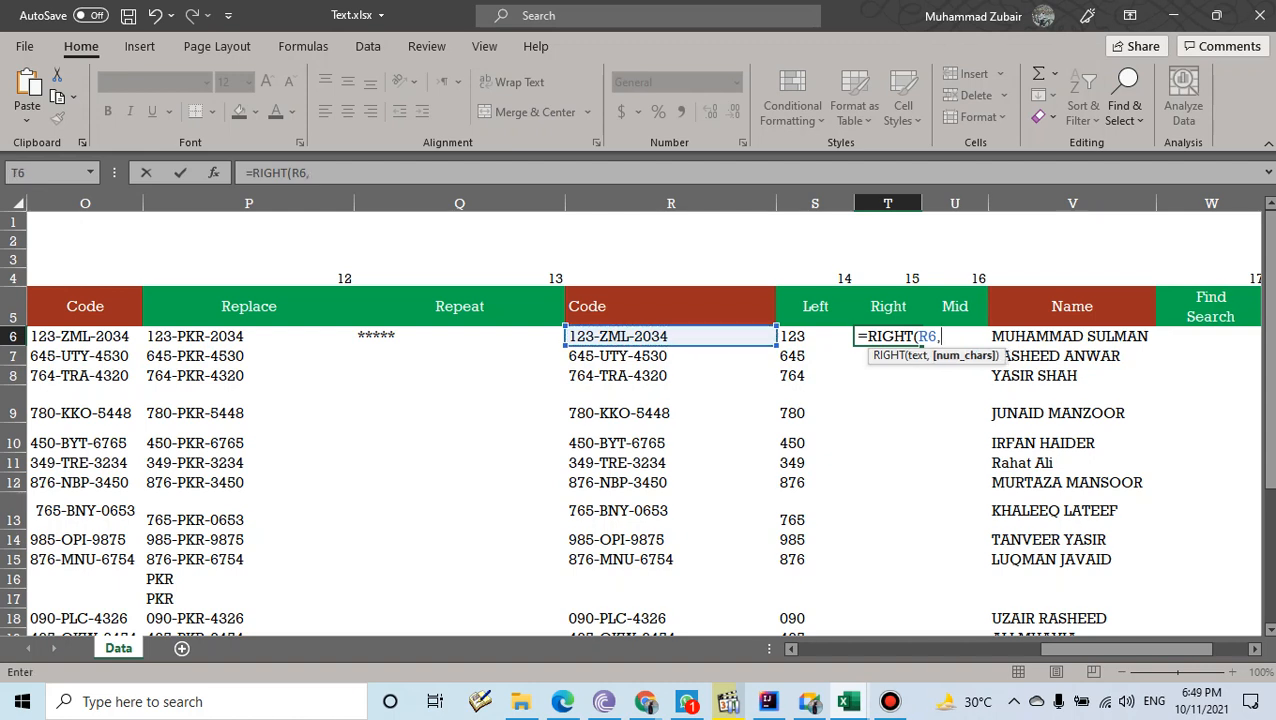
{"action": "type", "text": "4)"}
{"action": "key", "text": "Return"}
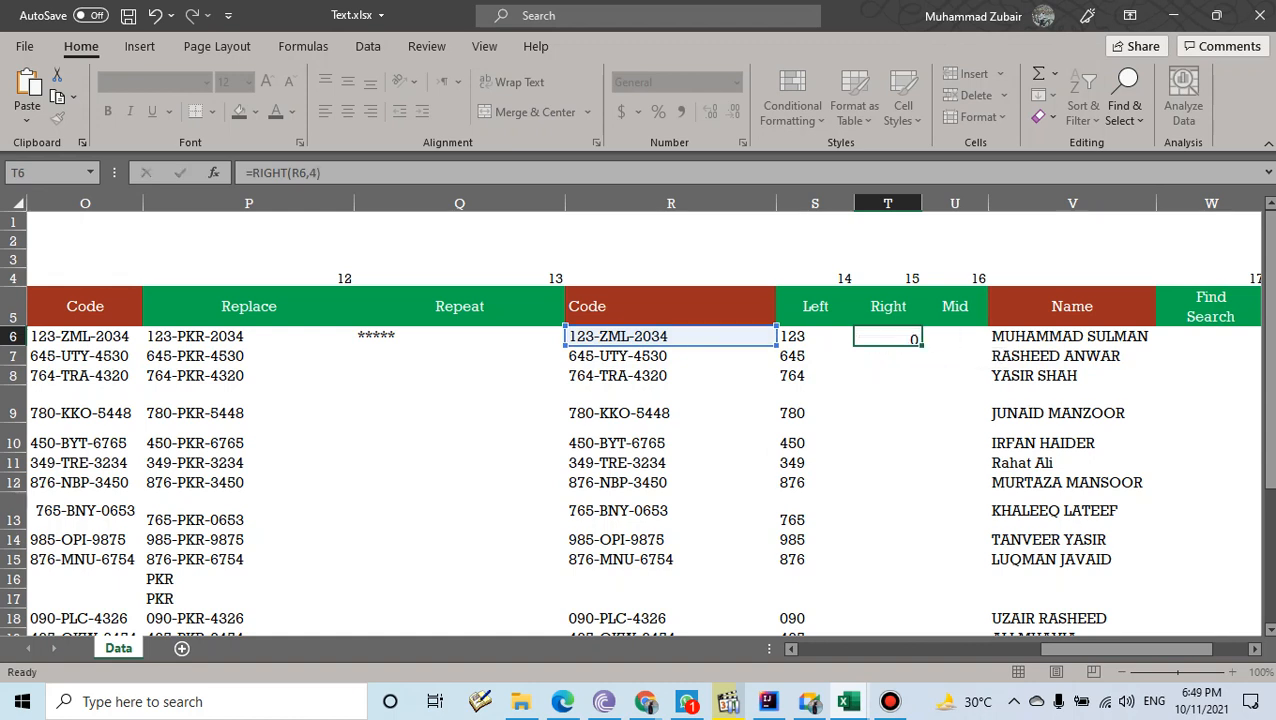
- Fill the RIGHT formula down from T6 to T22
{"action": "key", "text": "Up"}
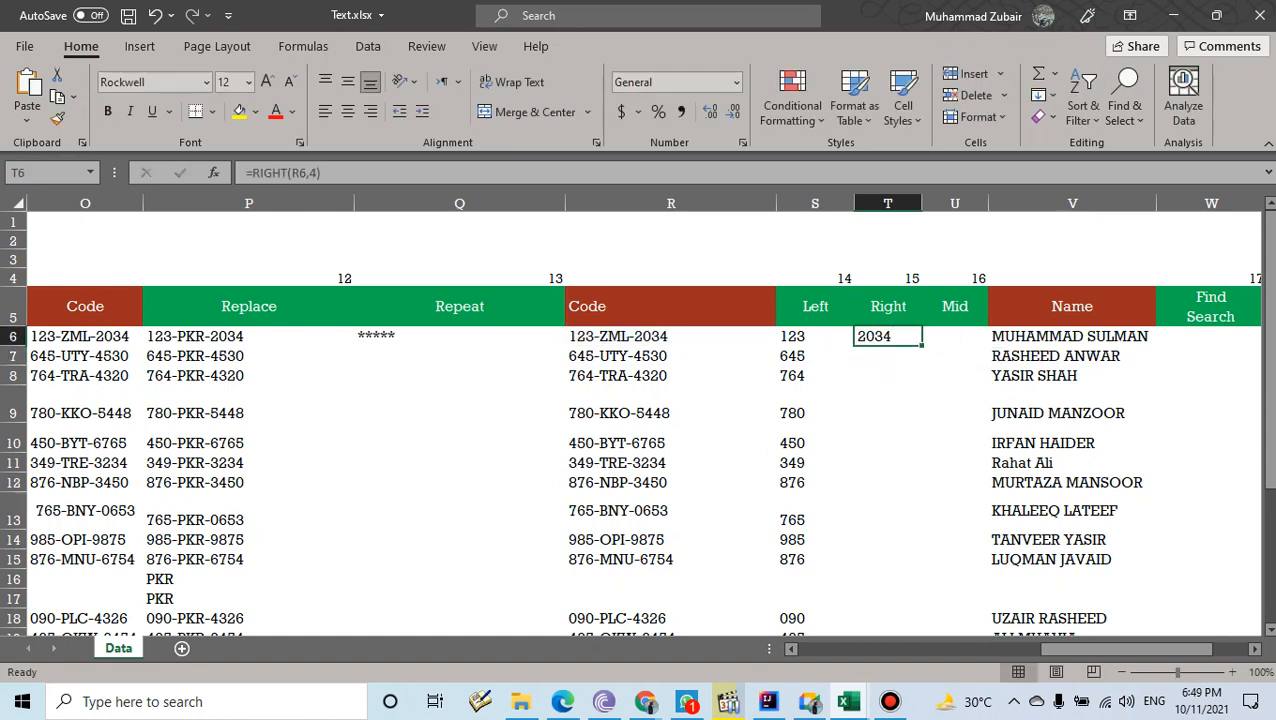
{"action": "left_click_drag", "start_coordinate": [922, 346], "coordinate": [888, 580]}
{"action": "scroll", "coordinate": [888, 450], "scroll_direction": "up", "scroll_amount": 2}
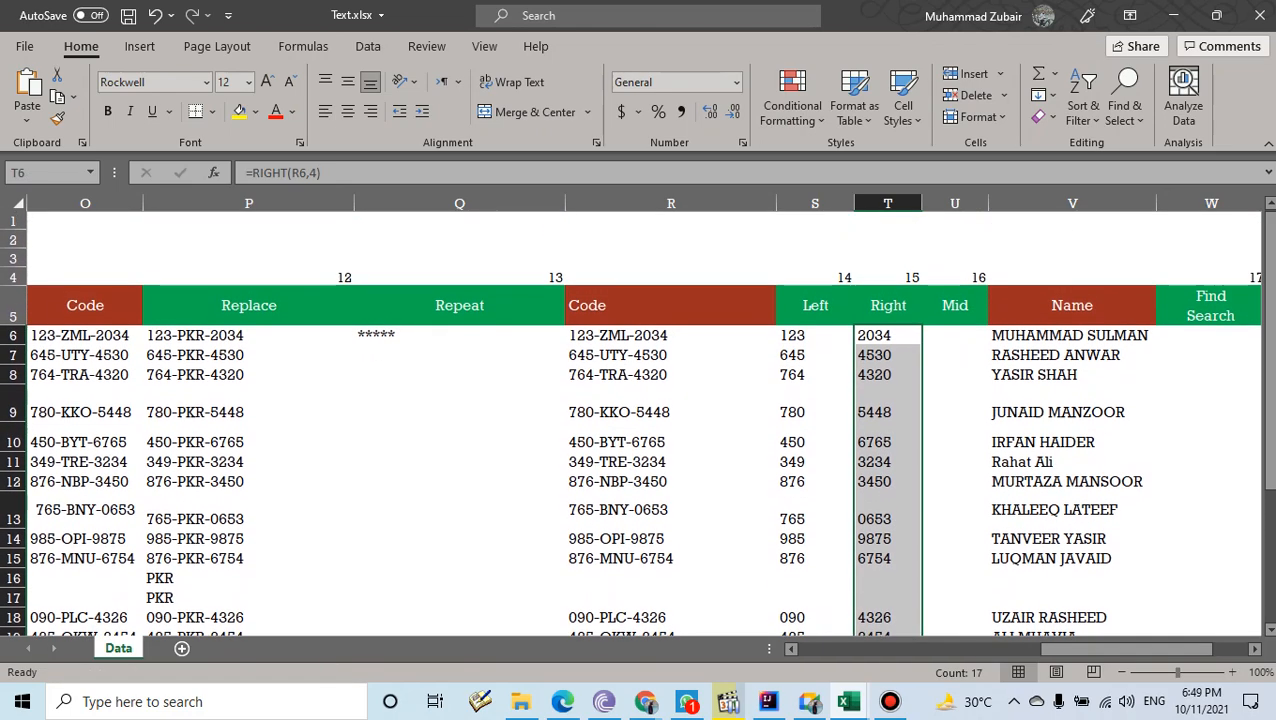
{"action": "left_click", "coordinate": [954, 337]}
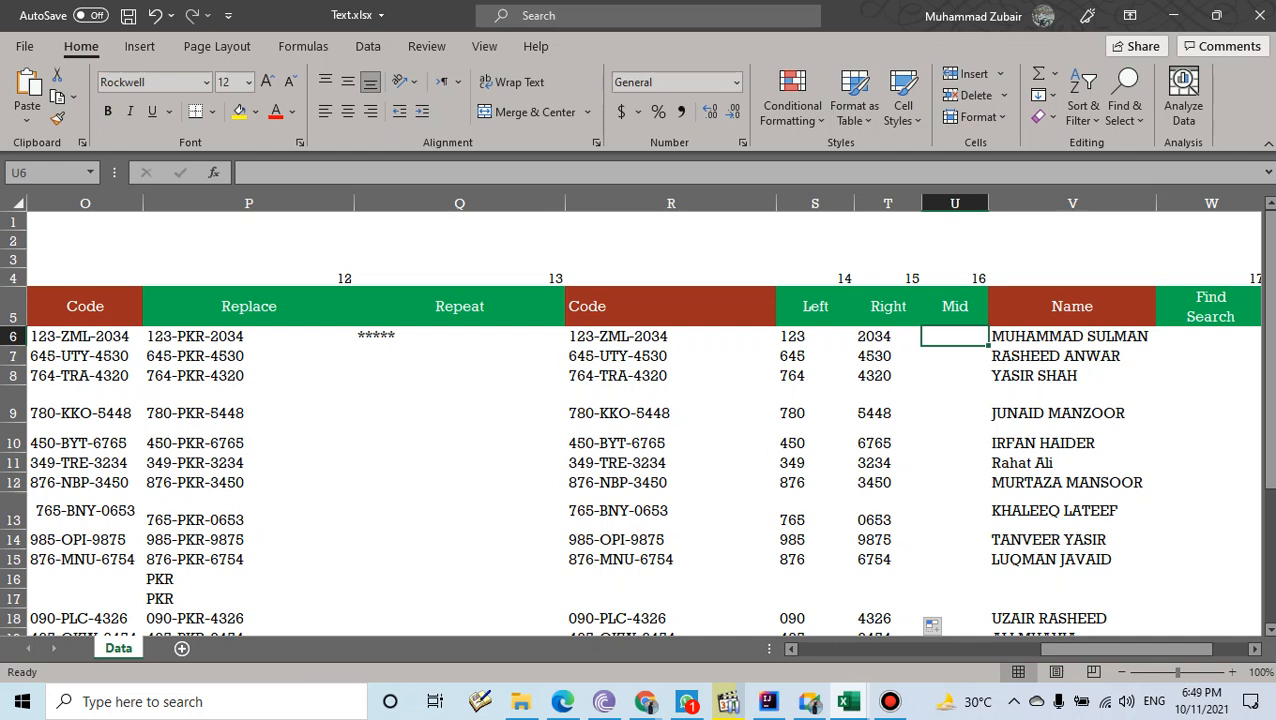
- Enter =MID(R6,5,3) in U6 to show the code's middle three letters, such as ZML
{"action": "type", "text": "=MID("}
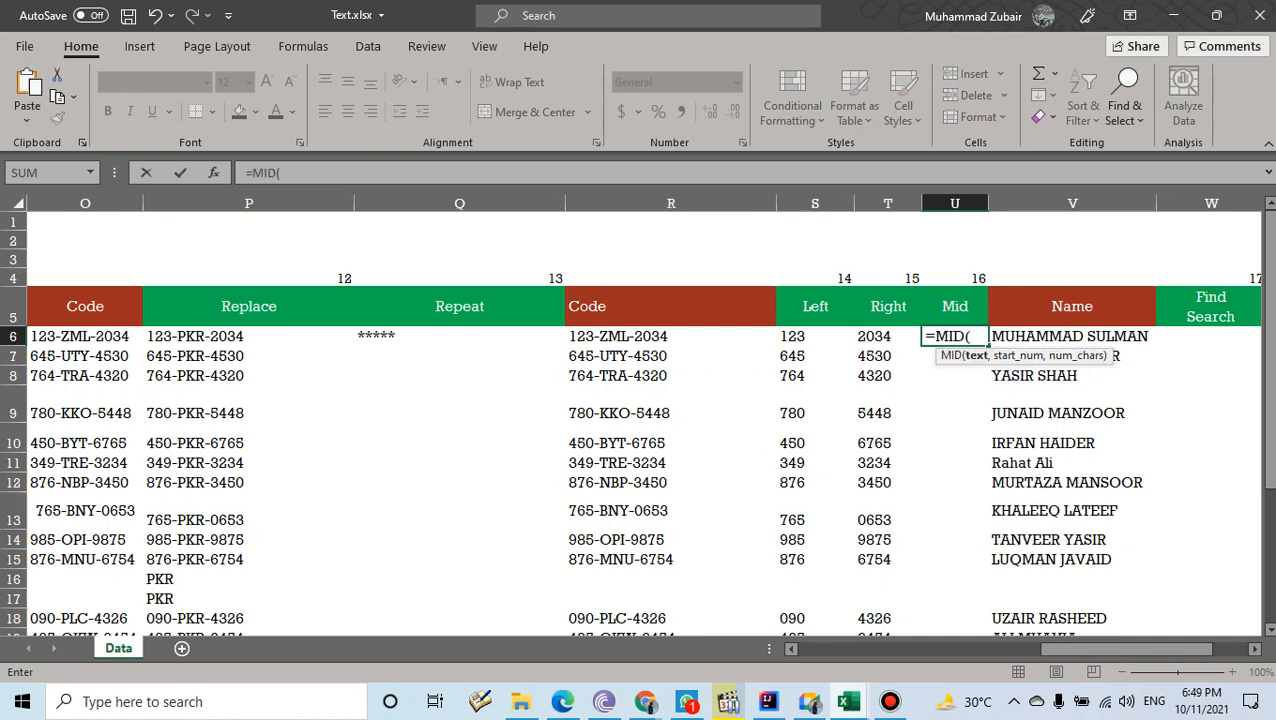
{"action": "left_click", "coordinate": [671, 337]}
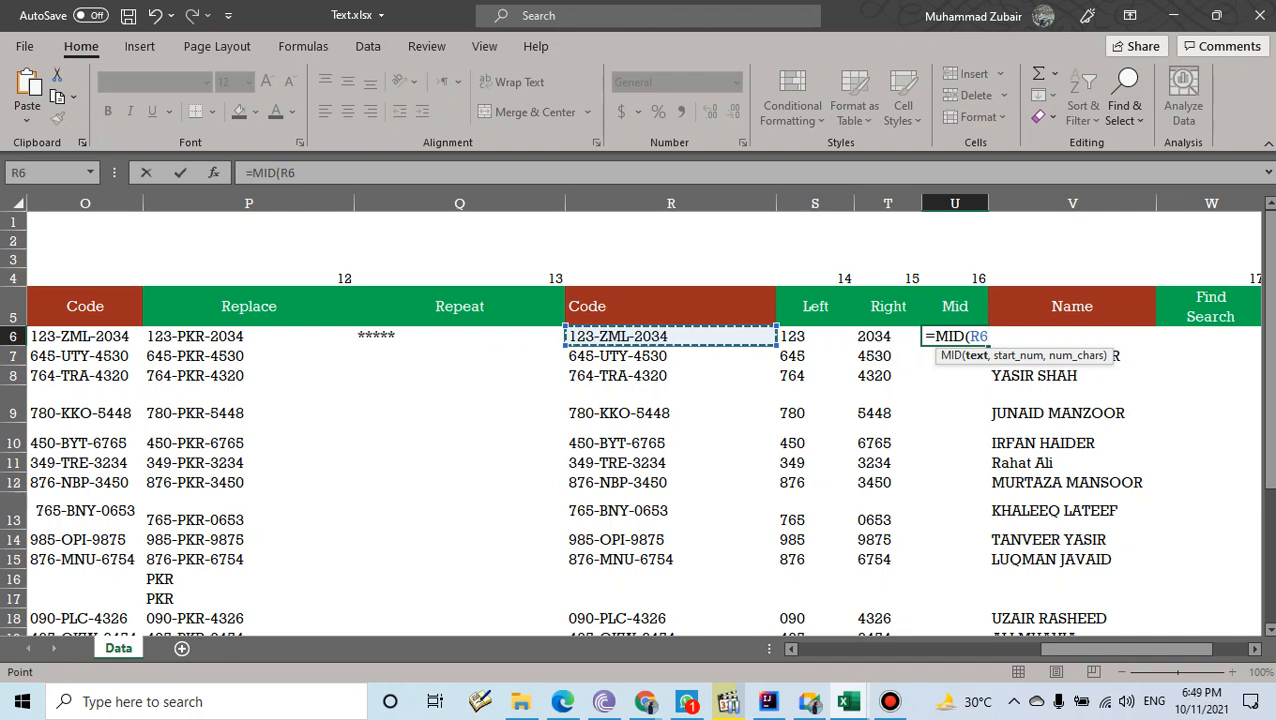
{"action": "type", "text": ","}
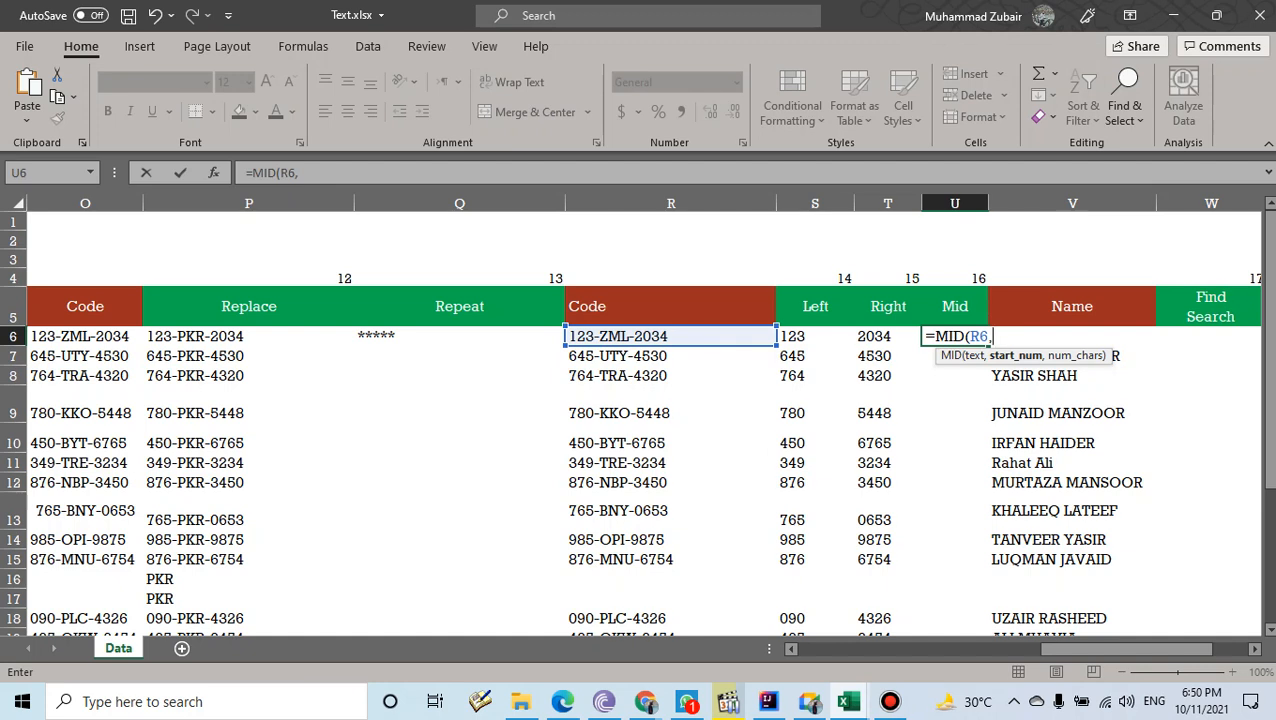
{"action": "type", "text": "5,"}
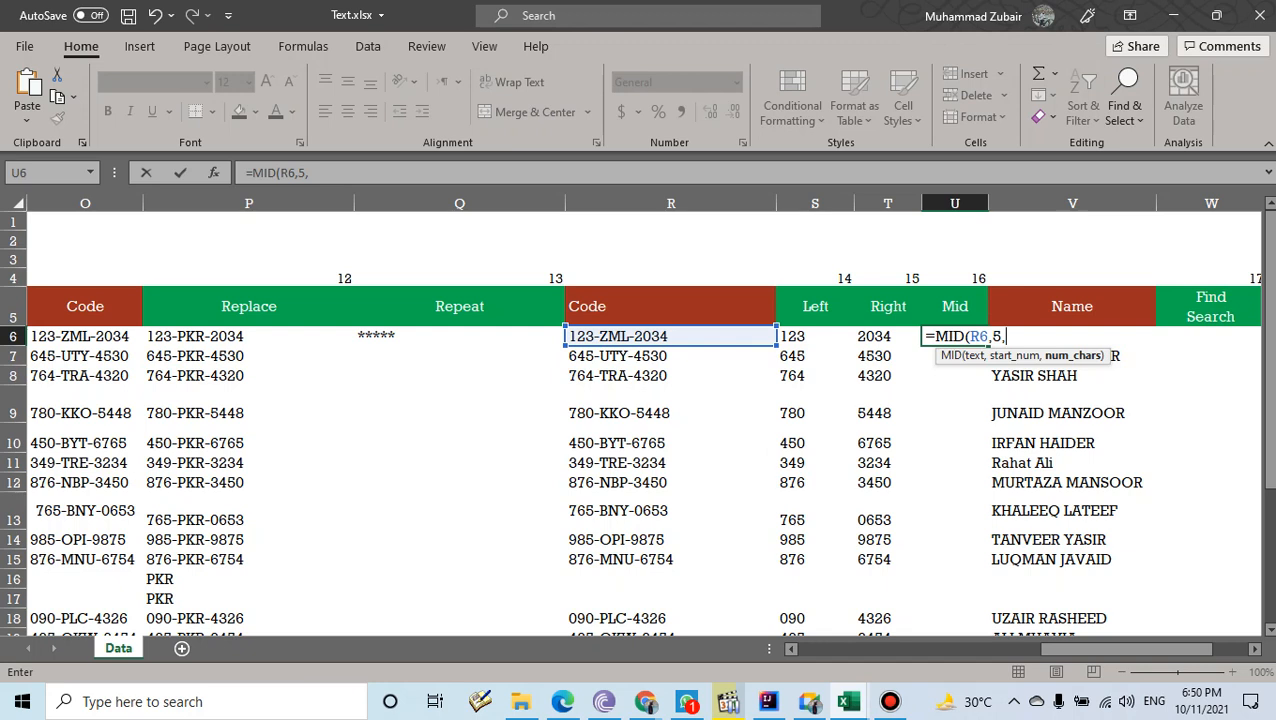
{"action": "type", "text": "3)"}
{"action": "key", "text": "Return"}
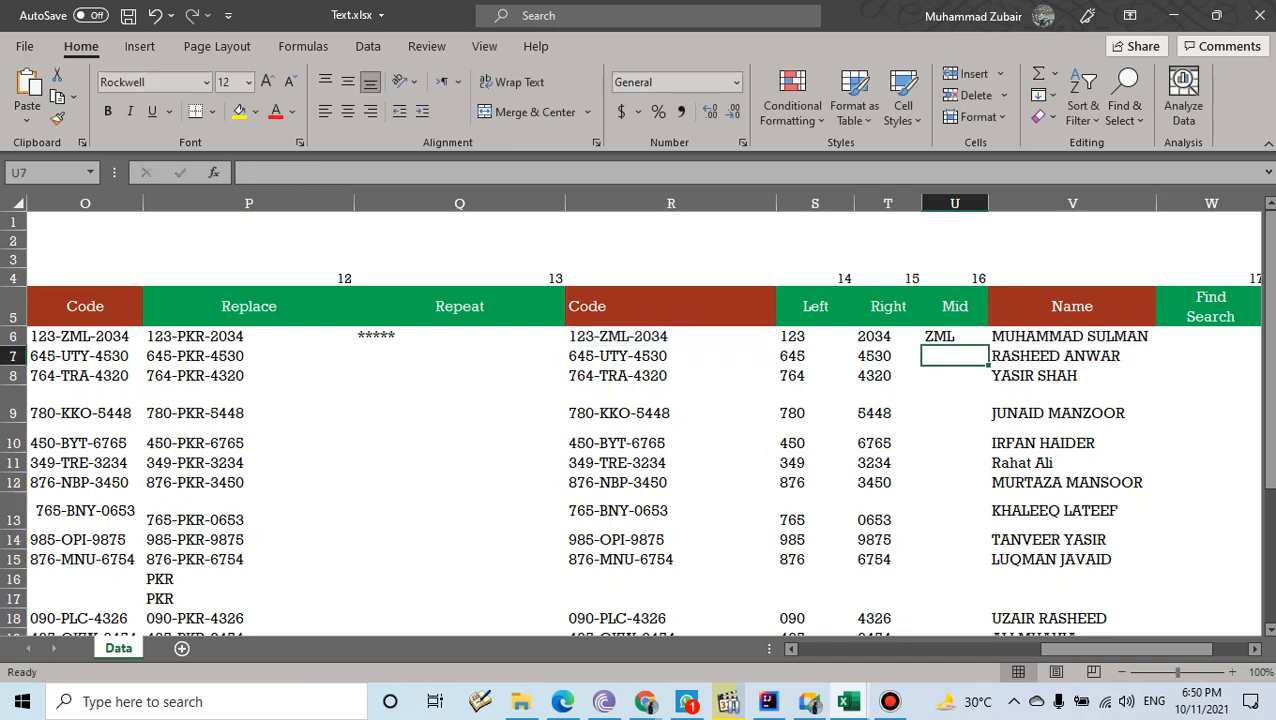
- Fill the MID formula down from U6 to U22
{"action": "key", "text": "Up"}
{"action": "left_click_drag", "start_coordinate": [988, 346], "coordinate": [982, 595]}
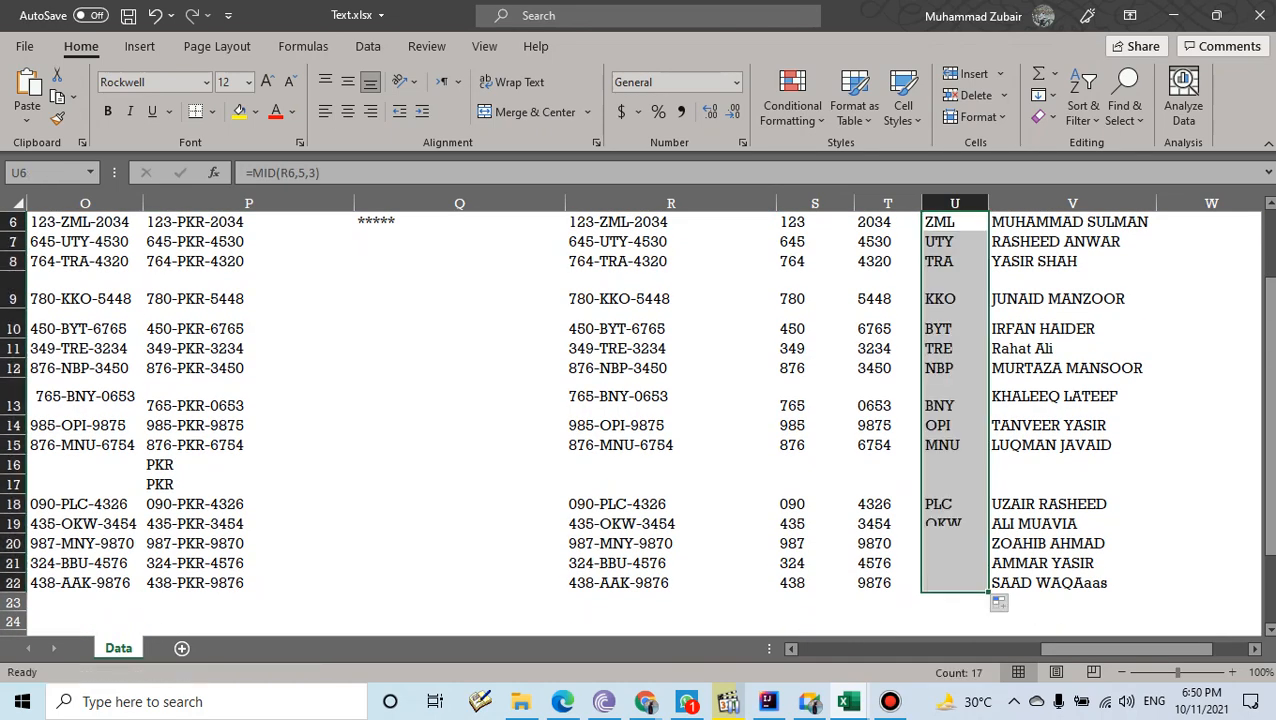
{"action": "scroll", "coordinate": [996, 620], "scroll_direction": "up", "scroll_amount": 2}
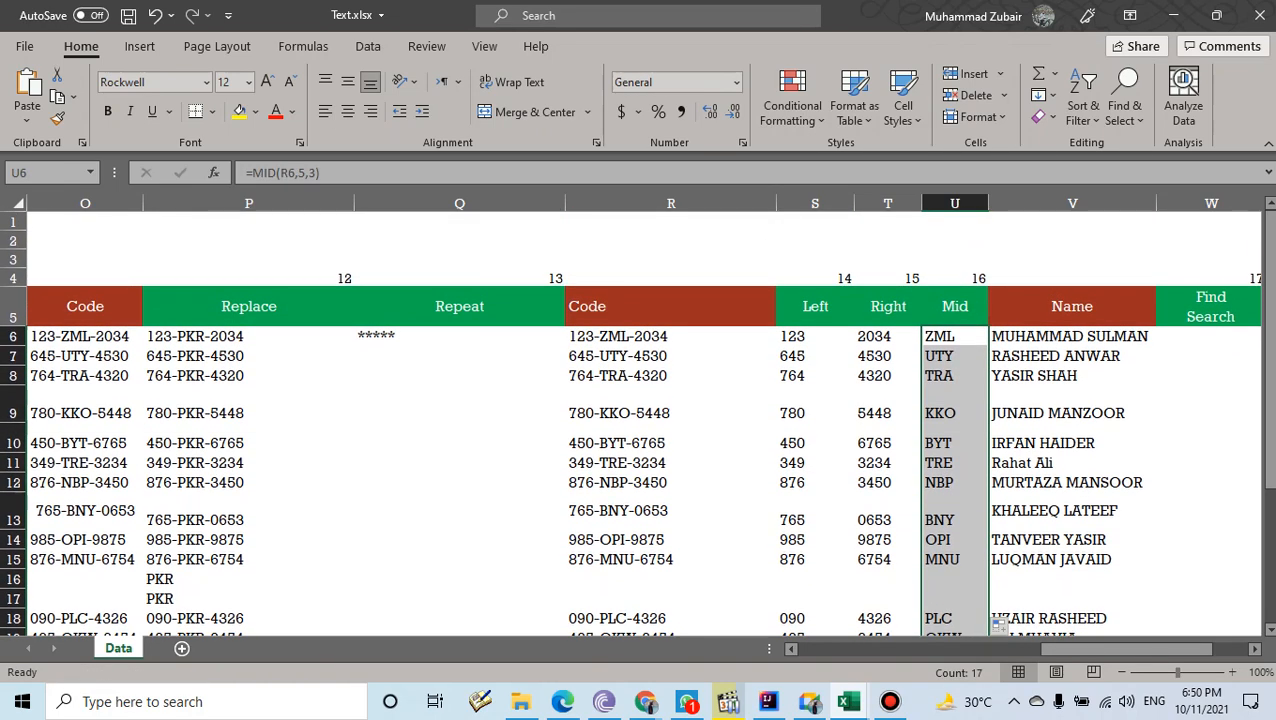
{"action": "scroll", "coordinate": [640, 420], "scroll_direction": "right", "scroll_amount": 2}
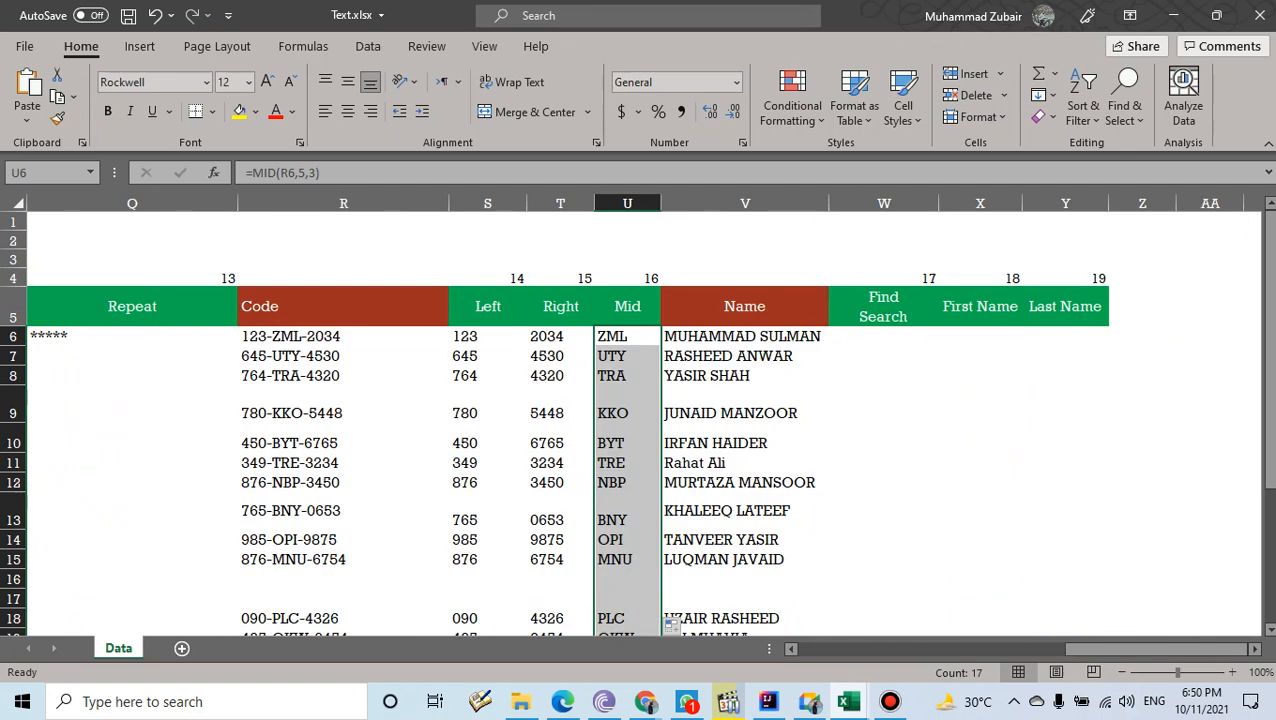
- Overwrite the two-word full name in V6 with a short one-word name
{"action": "left_click", "coordinate": [883, 337]}
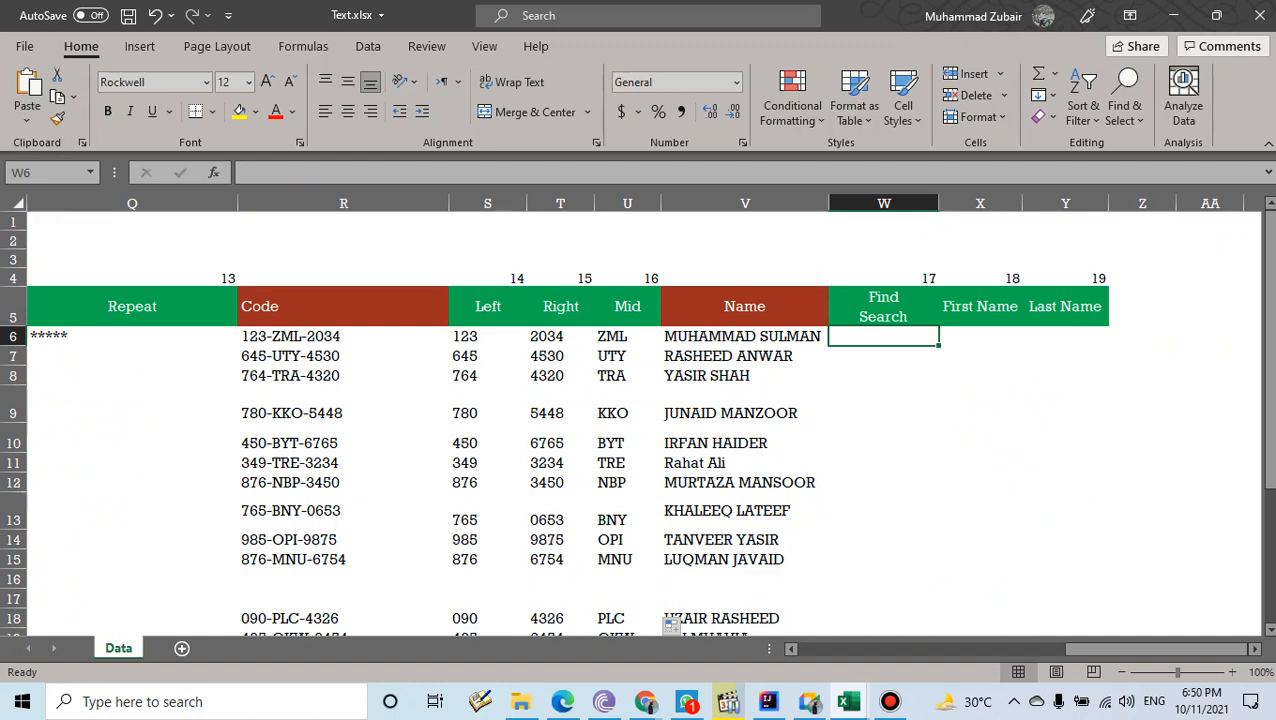
{"action": "left_click", "coordinate": [745, 337]}
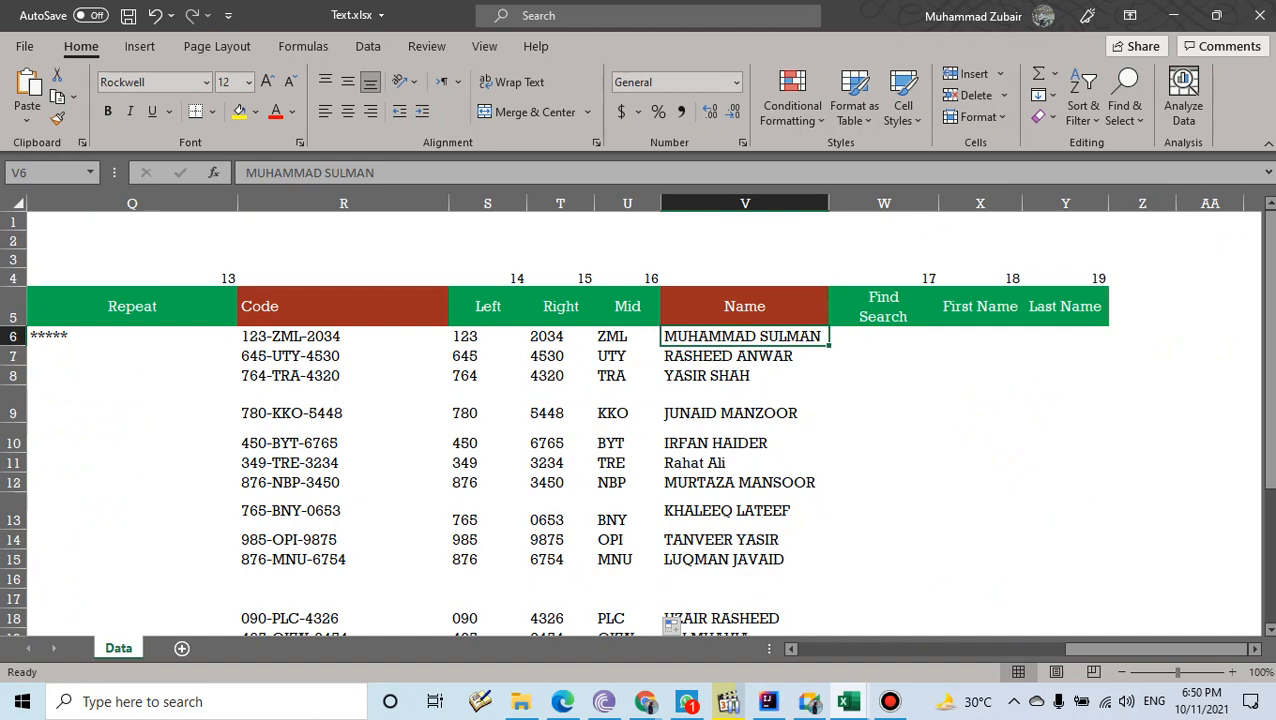
{"action": "left_click", "coordinate": [883, 337]}
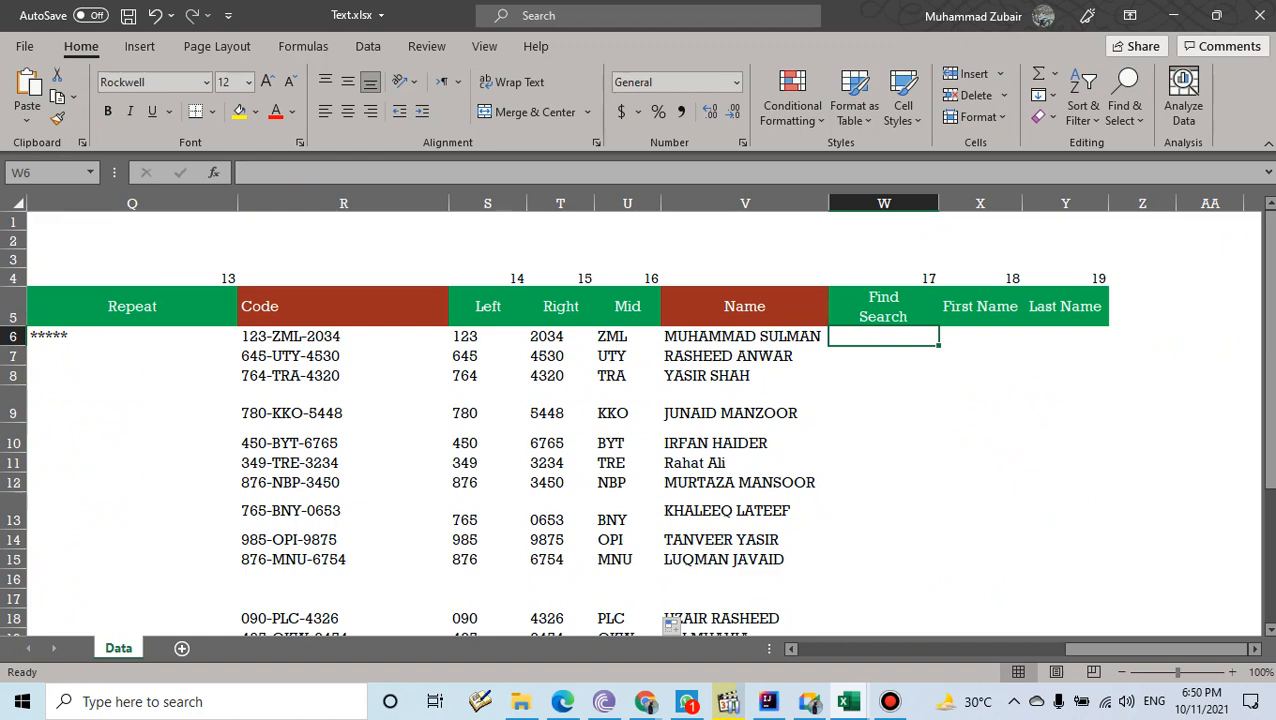
{"action": "left_click", "coordinate": [744, 337]}
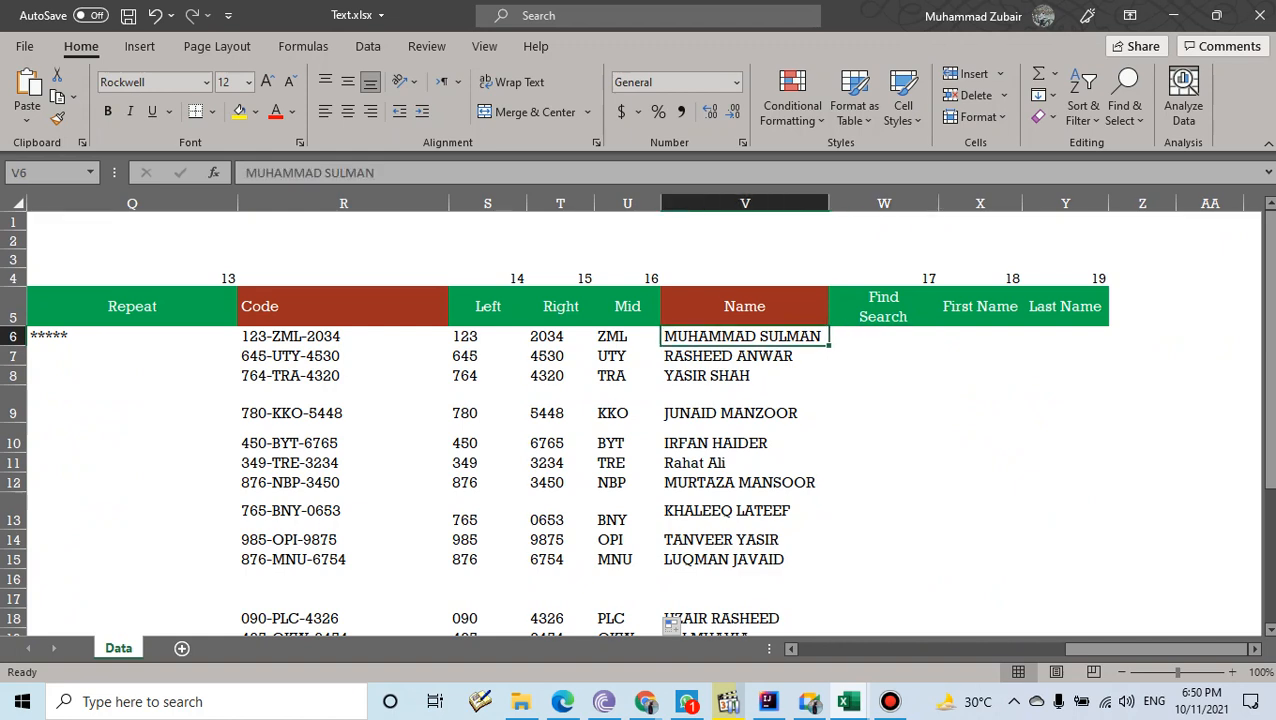
{"action": "type", "text": "A"}
{"action": "key", "text": "BackSpace"}
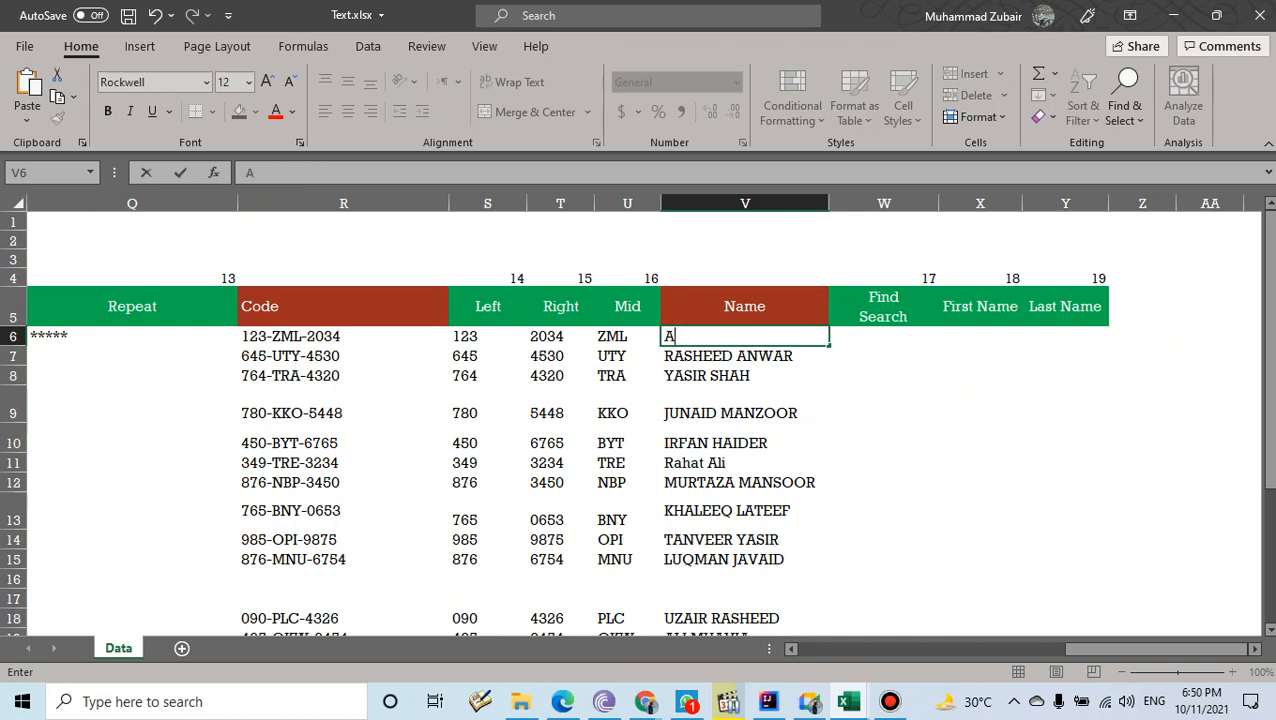
{"action": "type", "text": "l"}
{"action": "key", "text": "BackSpace"}
{"action": "type", "text": "i"}
{"action": "key", "text": "BackSpace"}
{"action": "key", "text": "Return"}
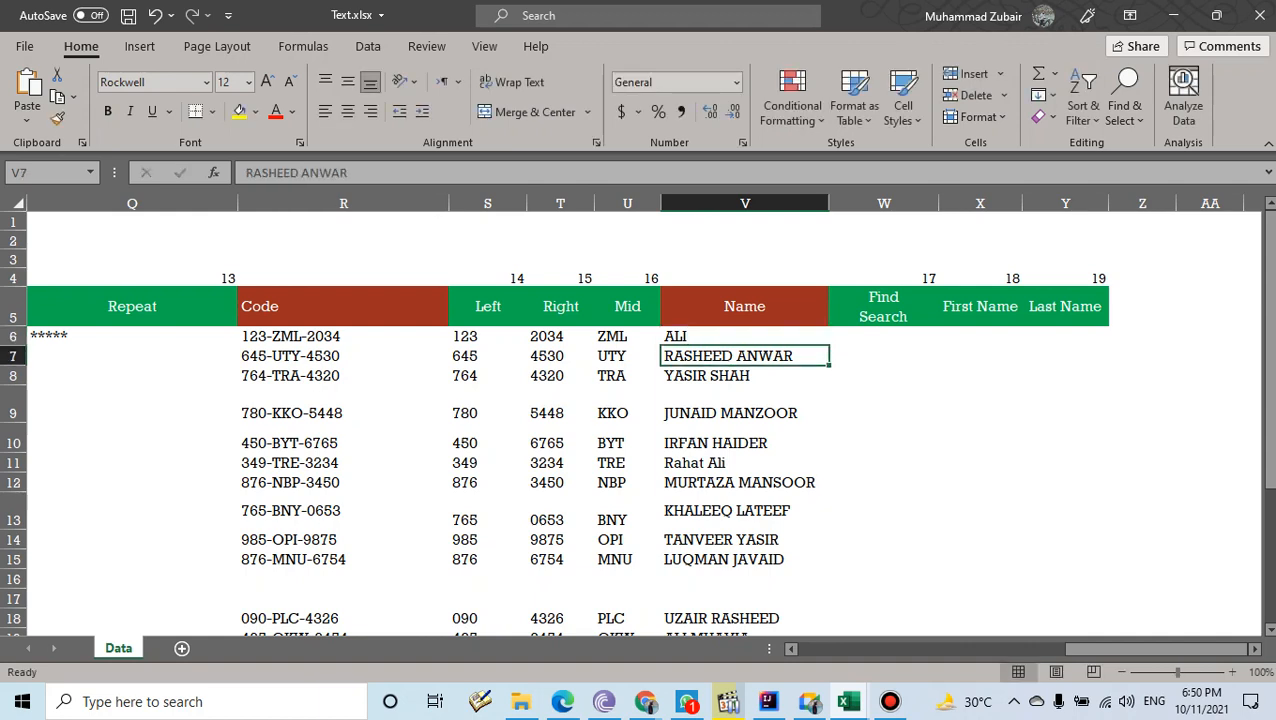
{"action": "left_click", "coordinate": [883, 337]}
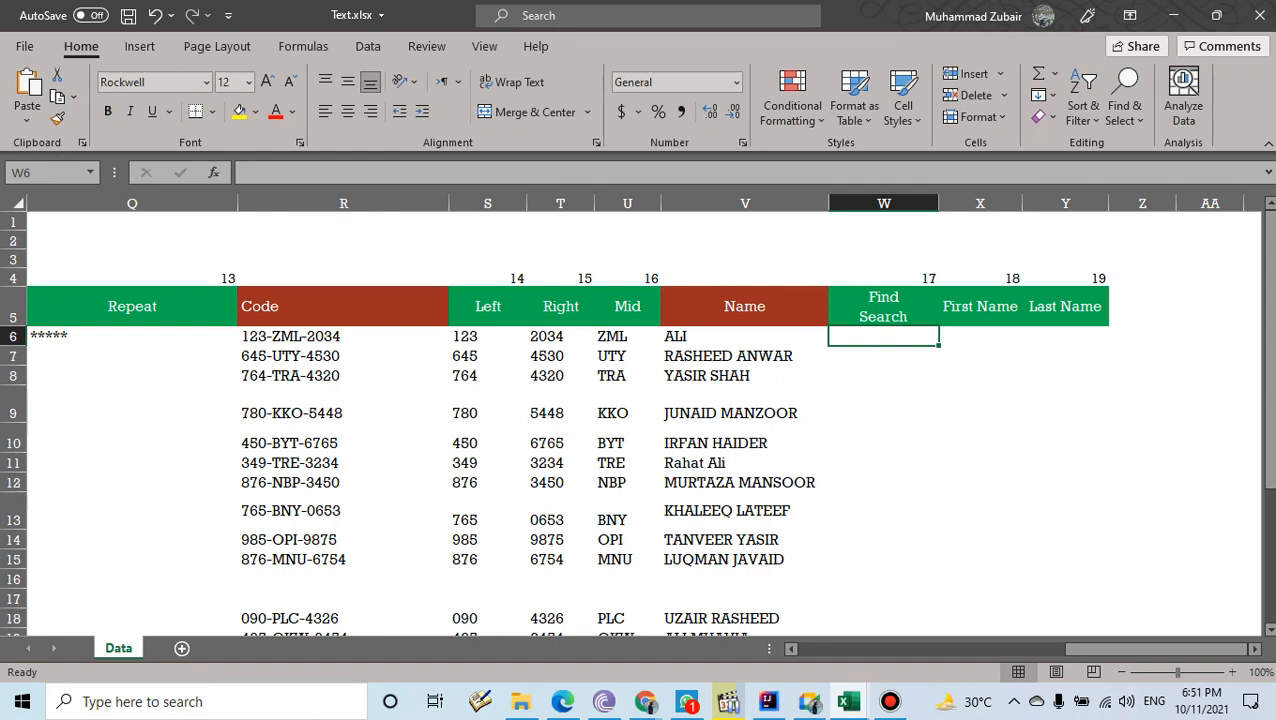
- Enter =FIND("L",V6) in W6, returning position 2
{"action": "type", "text": "="}
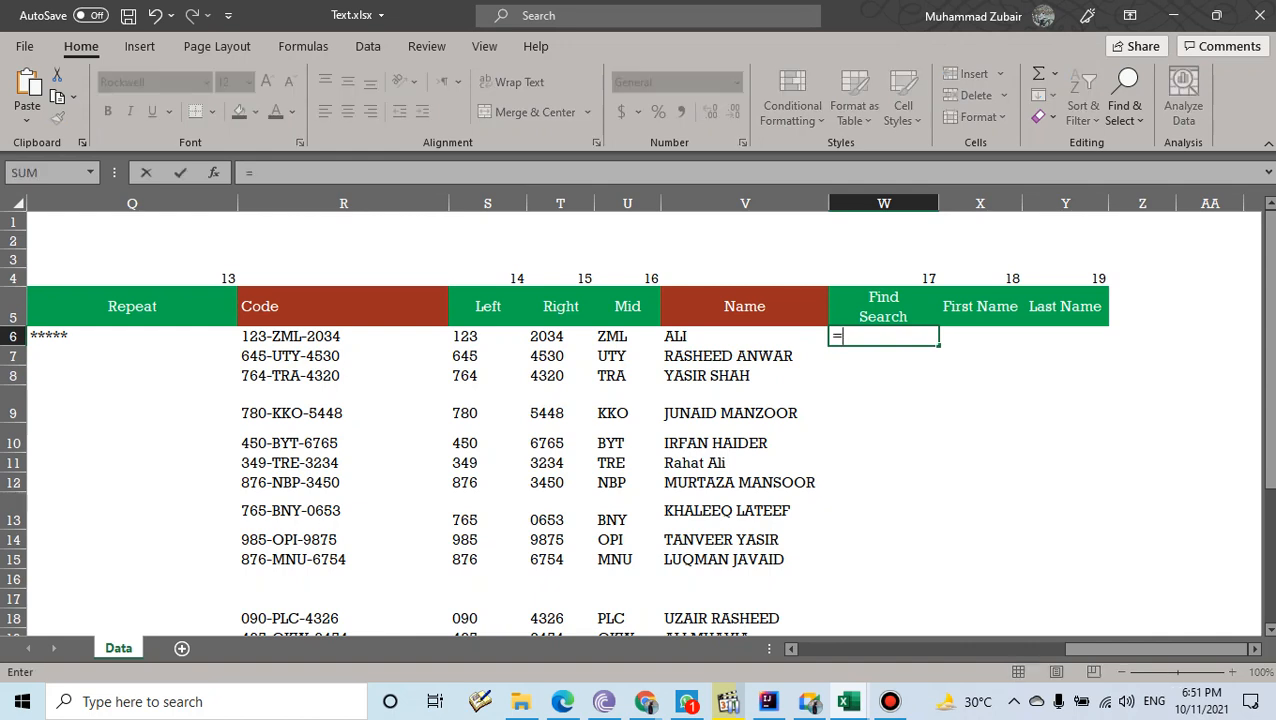
{"action": "type", "text": "FIND("}
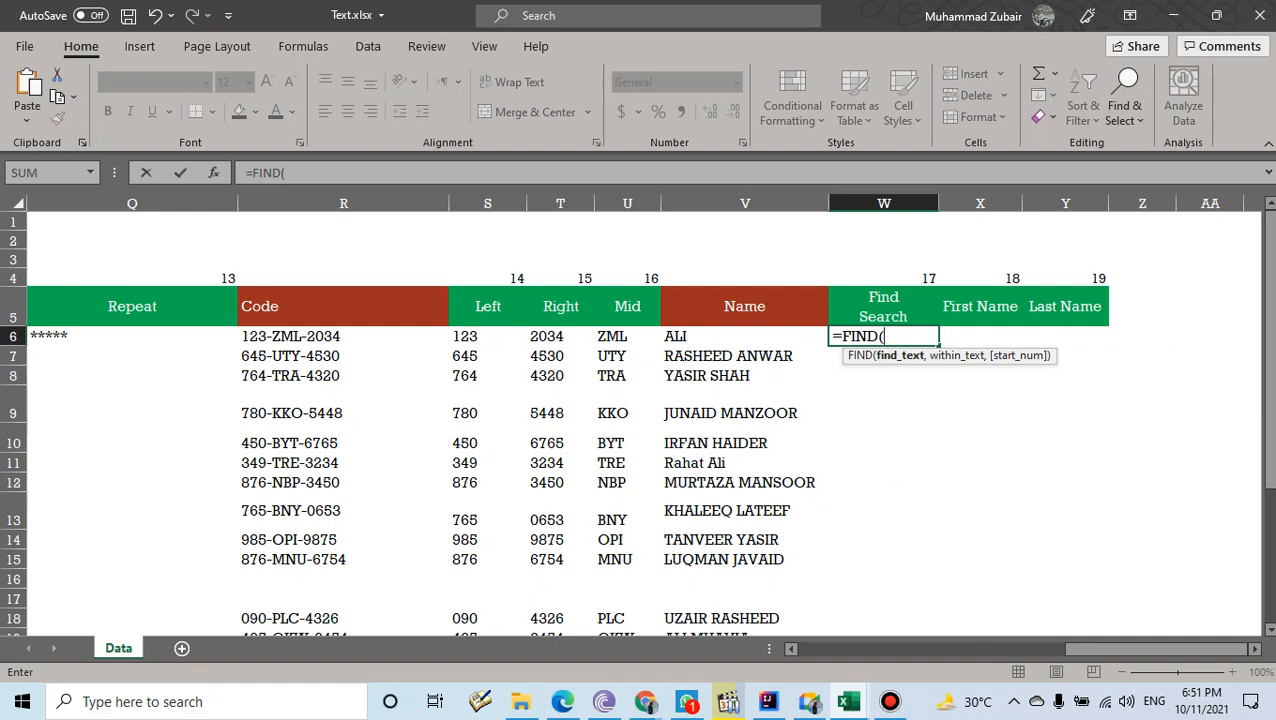
{"action": "type", "text": "\"L\","}
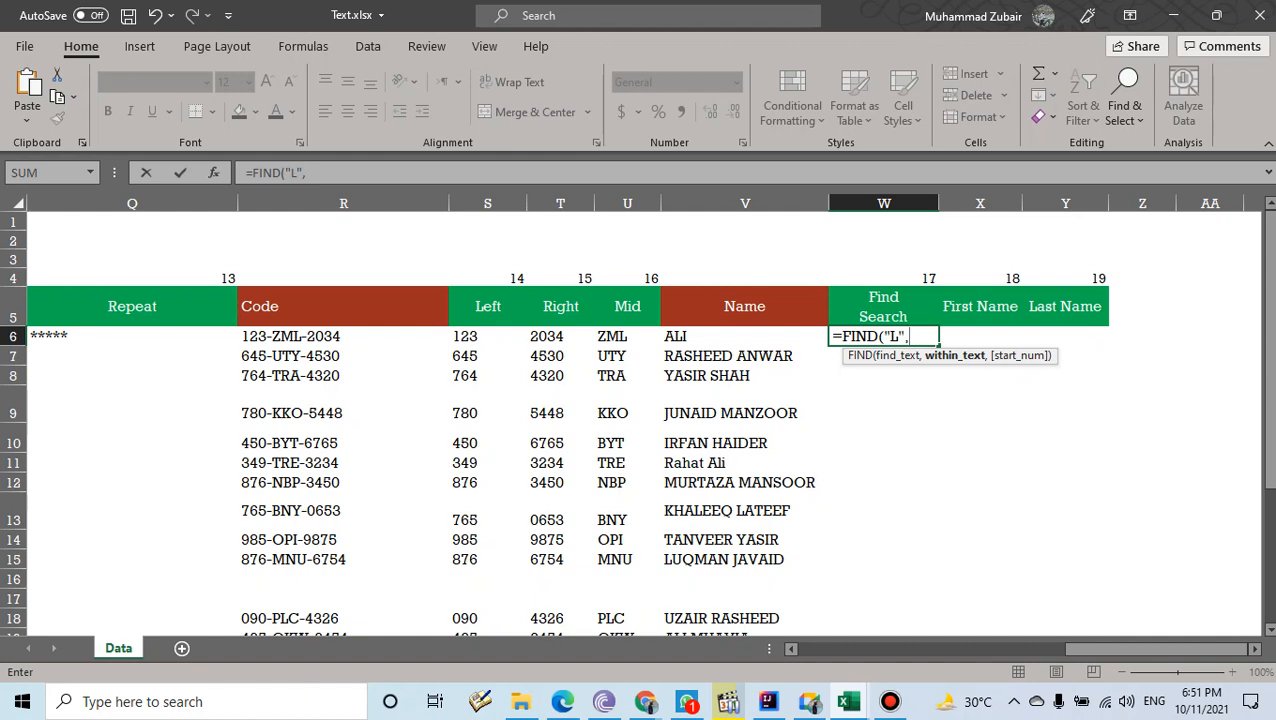
{"action": "key", "text": "Left"}
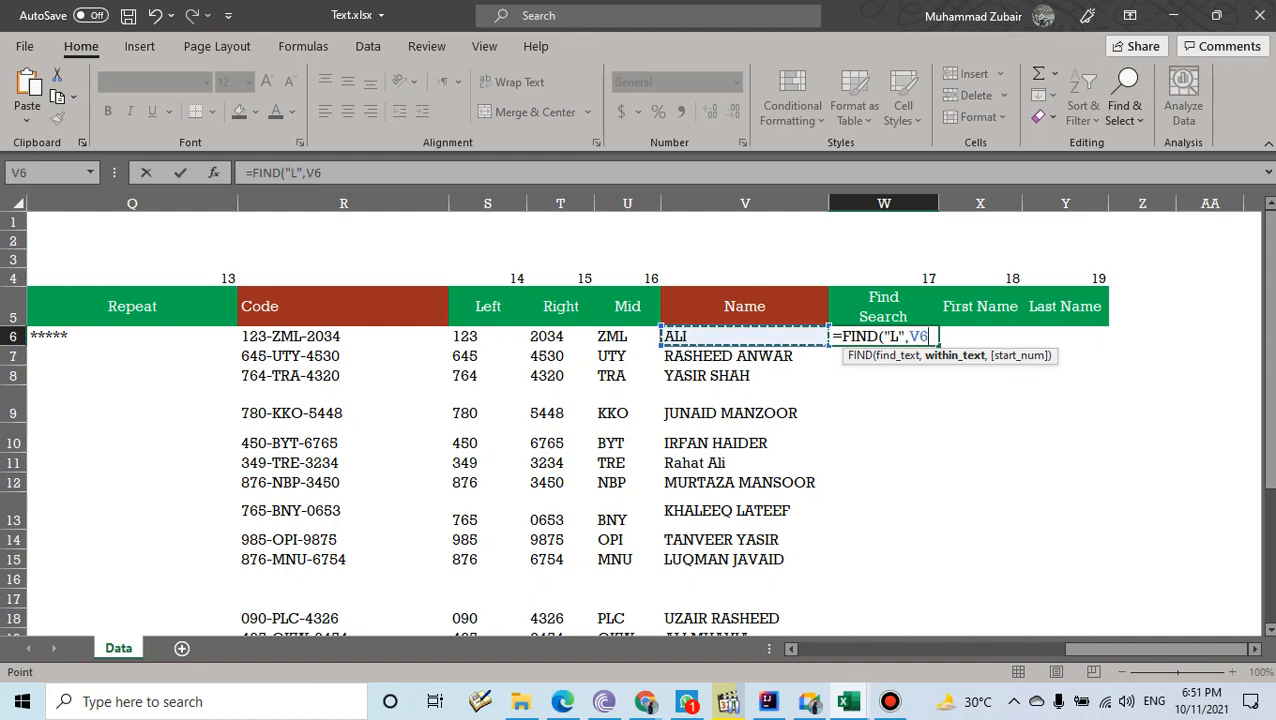
{"action": "type", "text": ")"}
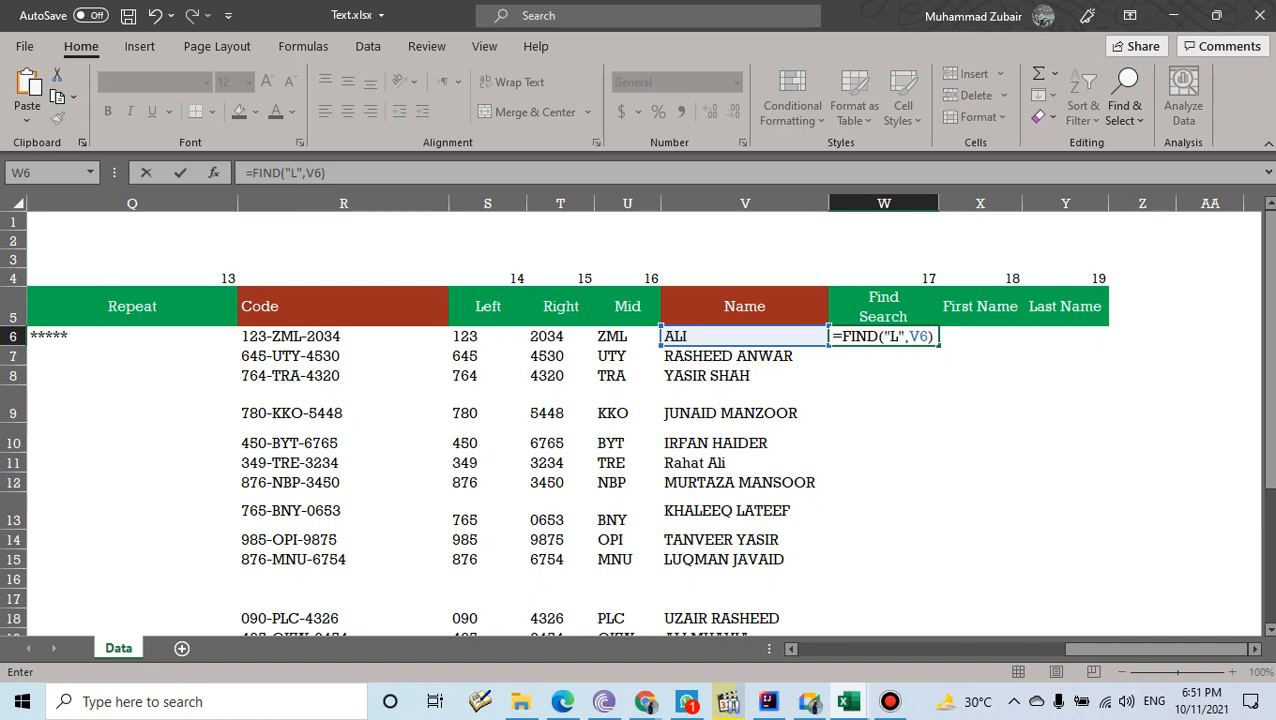
{"action": "key", "text": "ctrl+Return"}
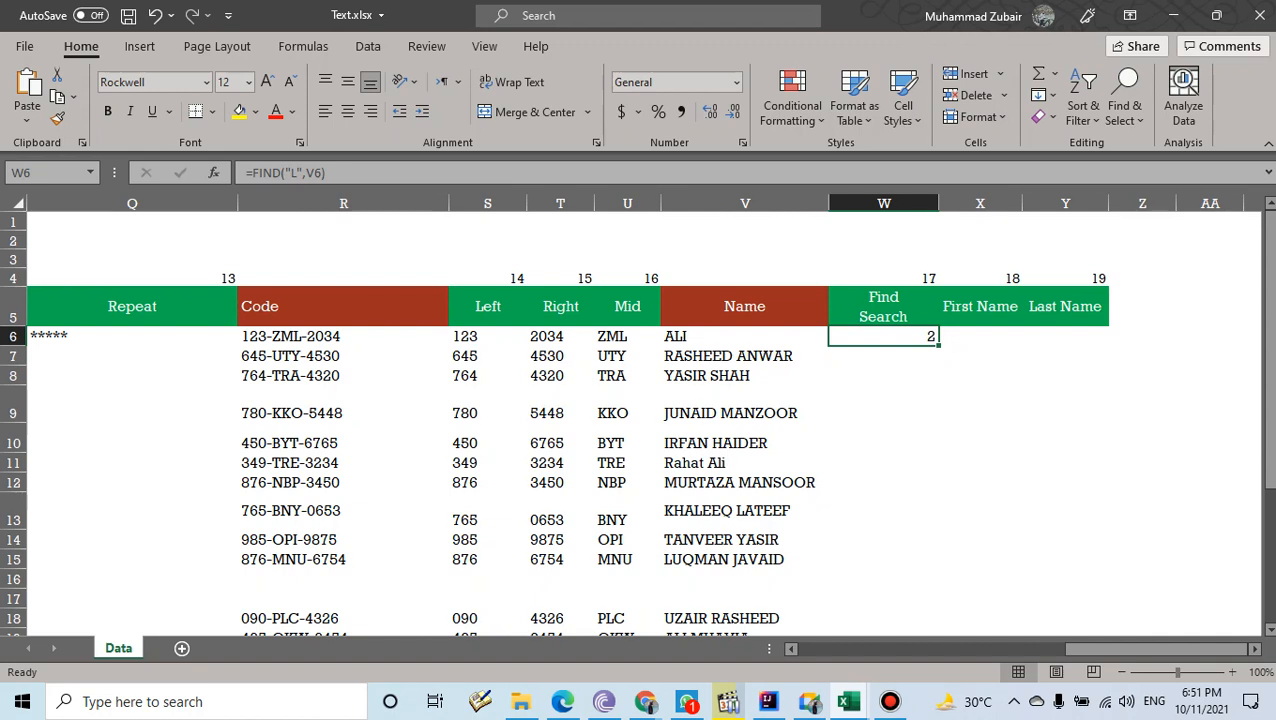
- Enter =FIND("W",V7) in W7, returning position 11
{"action": "left_click", "coordinate": [883, 356]}
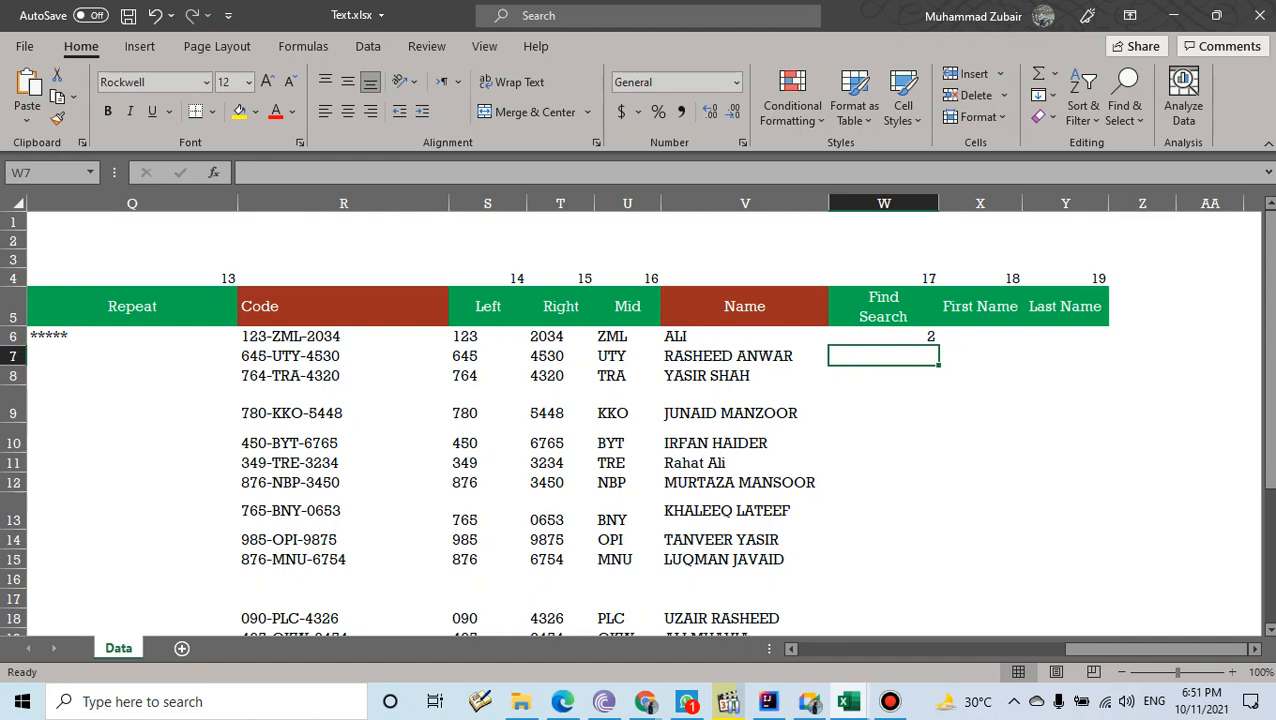
{"action": "type", "text": "=FIND("}
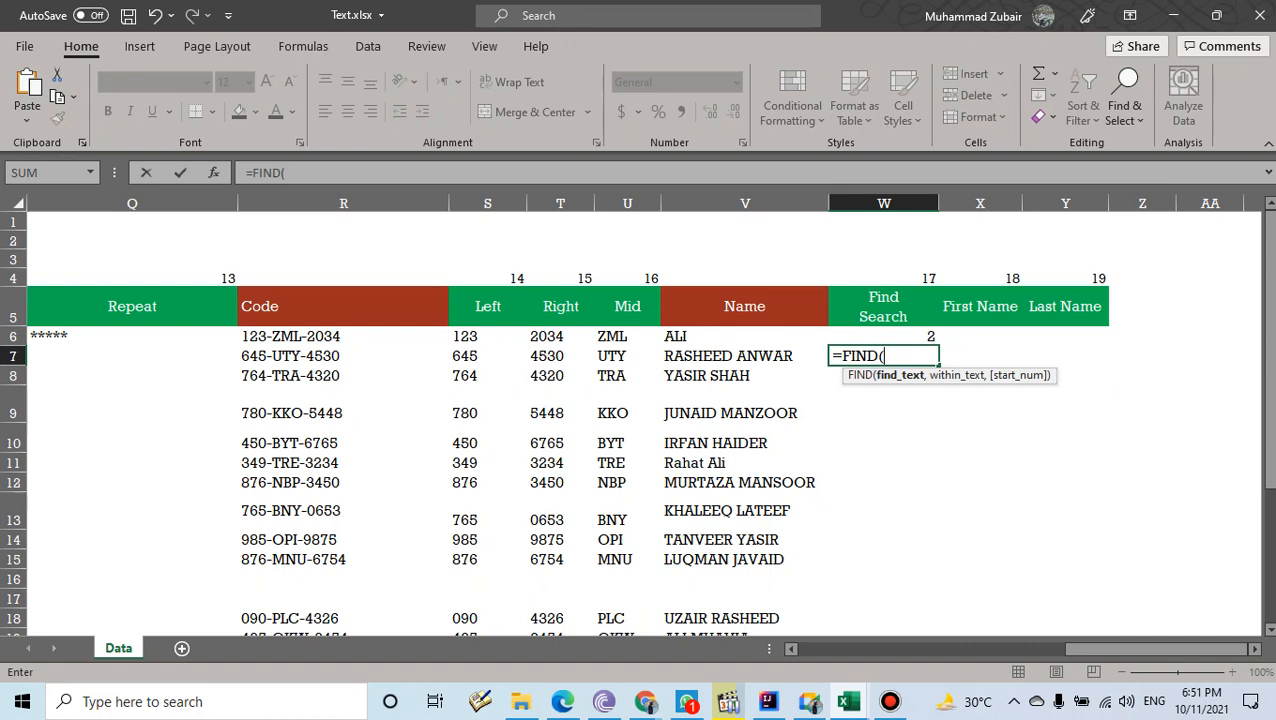
{"action": "type", "text": "\"W\","}
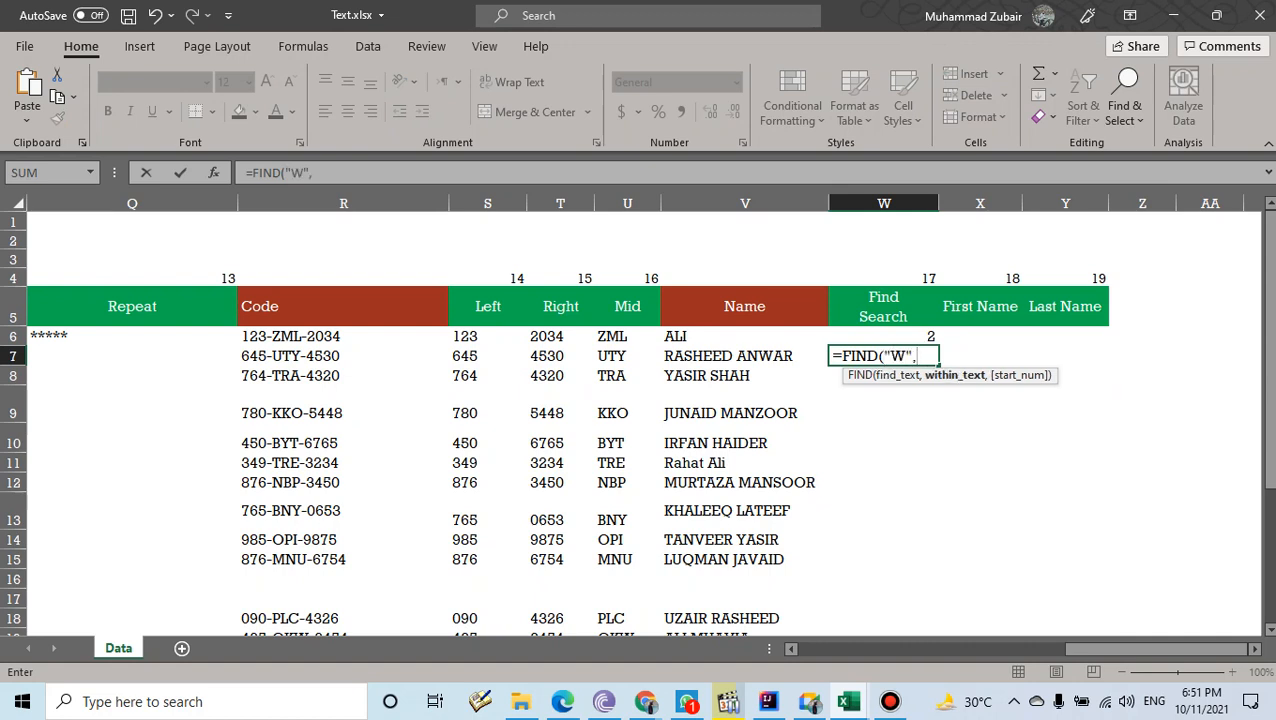
{"action": "key", "text": "Left"}
{"action": "type", "text": ")"}
{"action": "key", "text": "Return"}
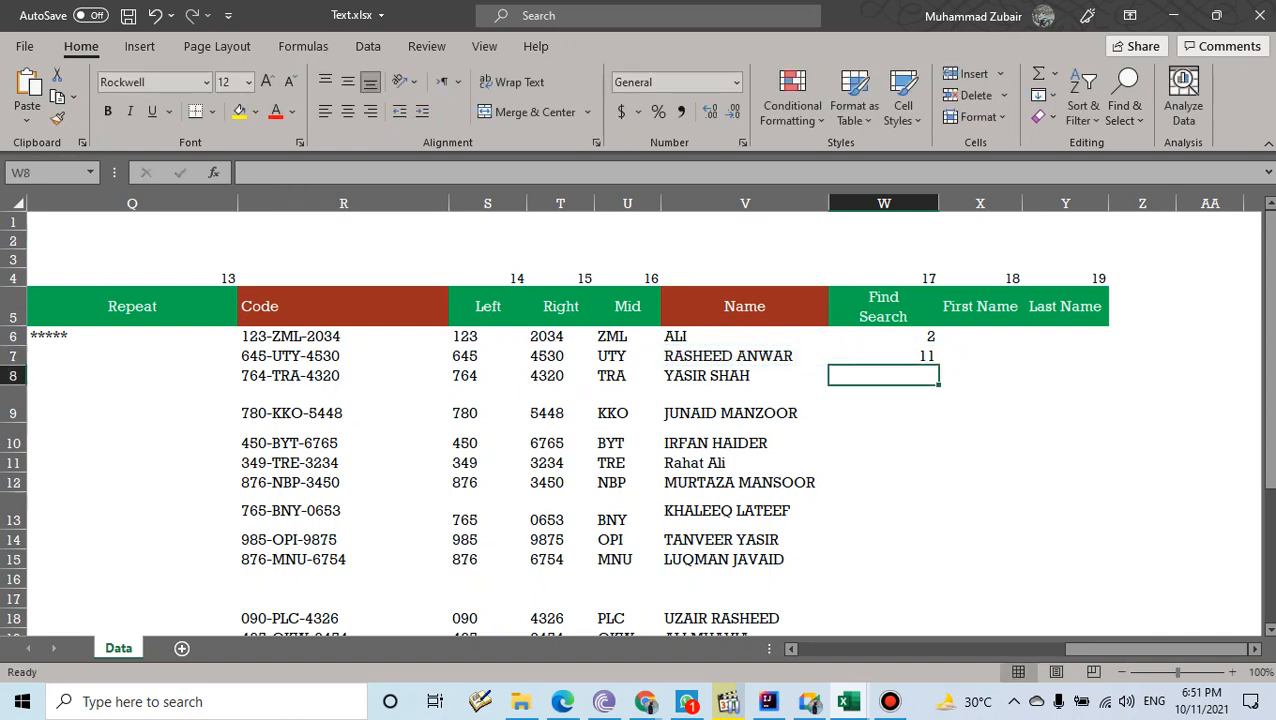
{"action": "key", "text": "Up"}
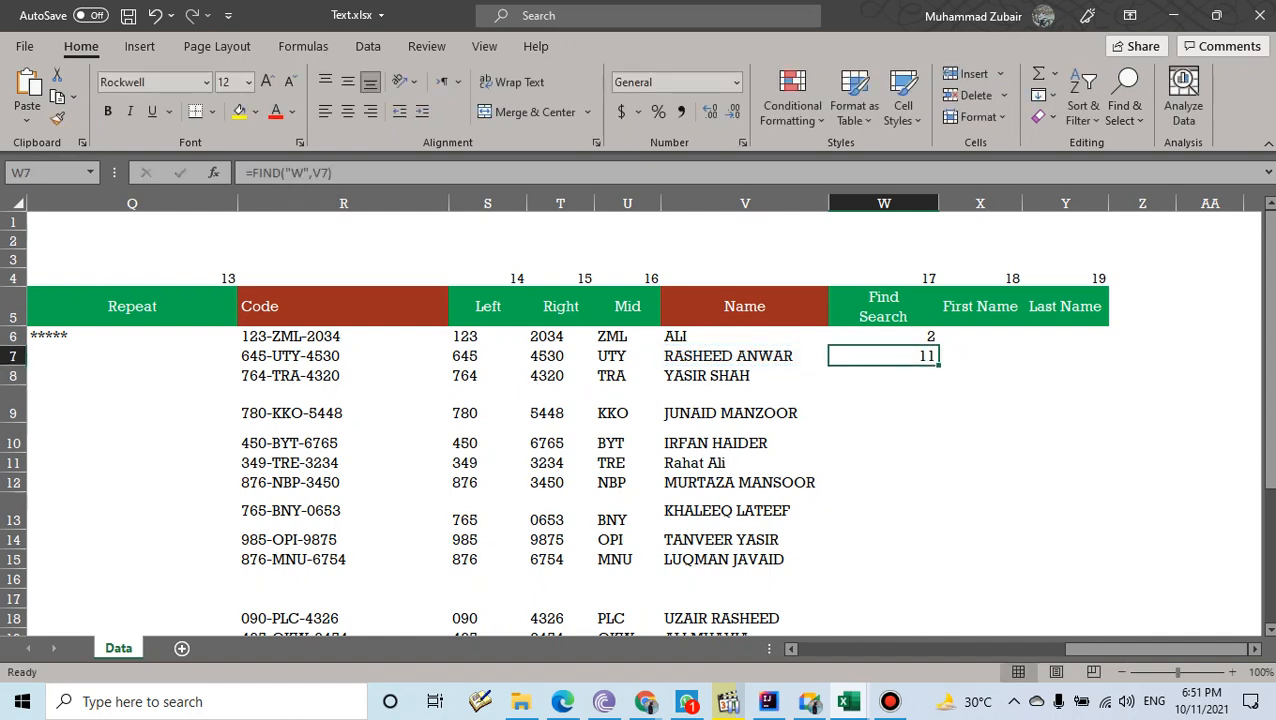
- Admit the waiting participant to the video call and return to the workbook
{"action": "left_click", "coordinate": [809, 702]}
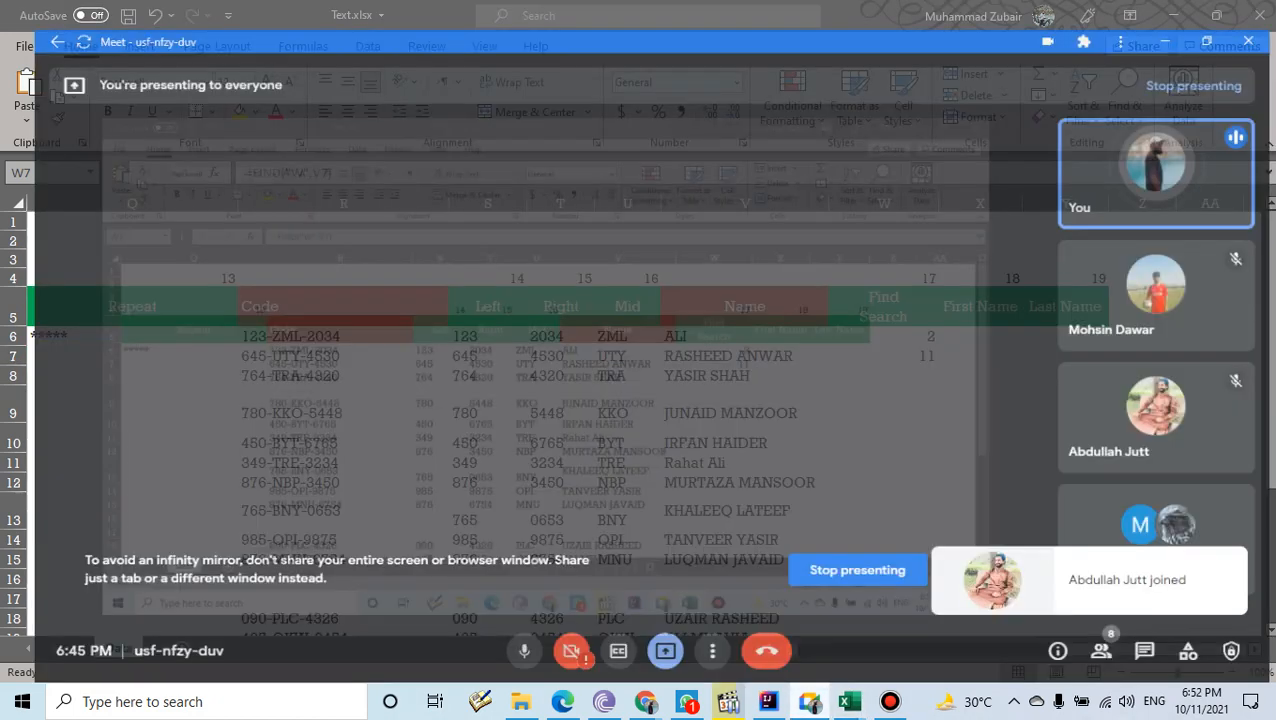
{"action": "left_click", "coordinate": [815, 140]}
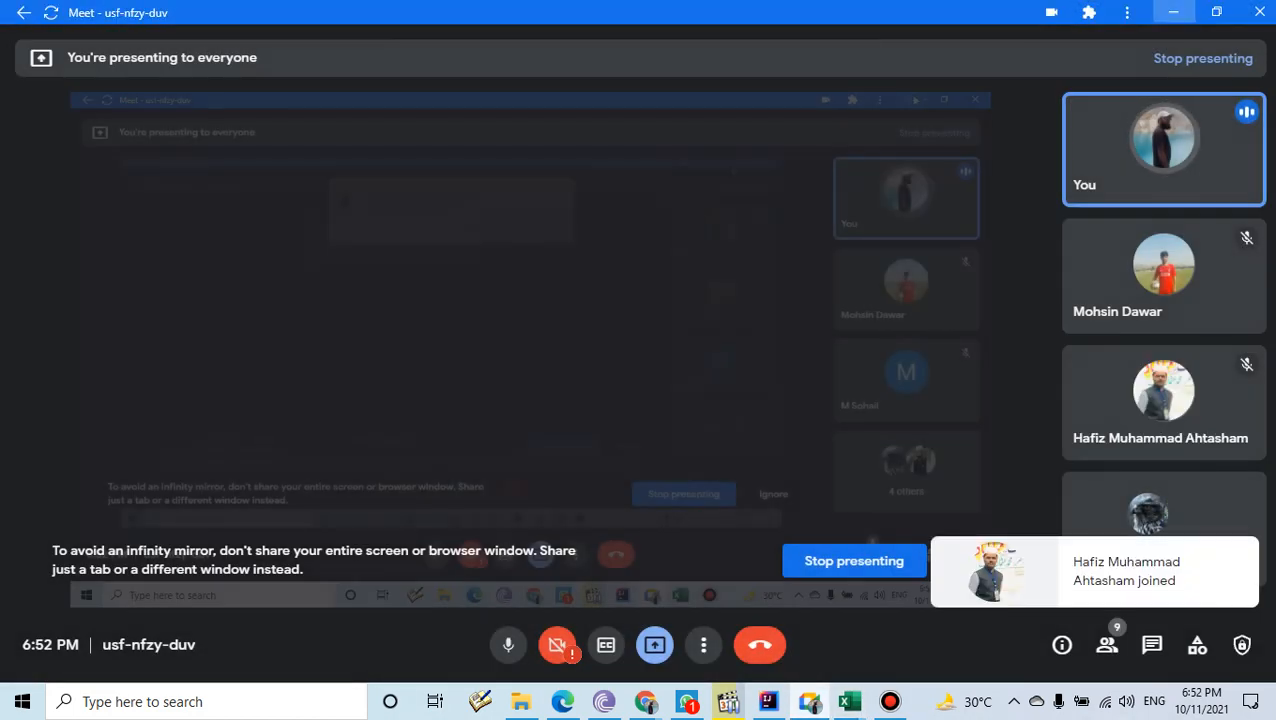
{"action": "left_click", "coordinate": [849, 702]}
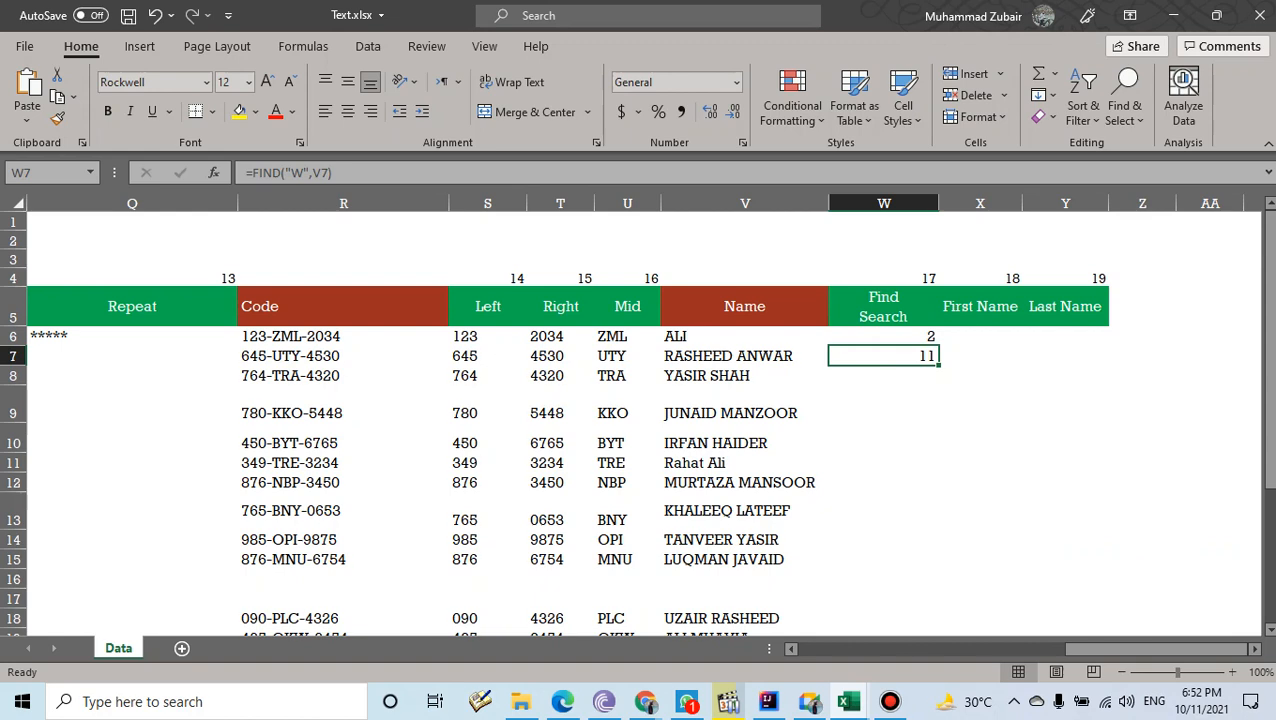
{"action": "left_click", "coordinate": [883, 376]}
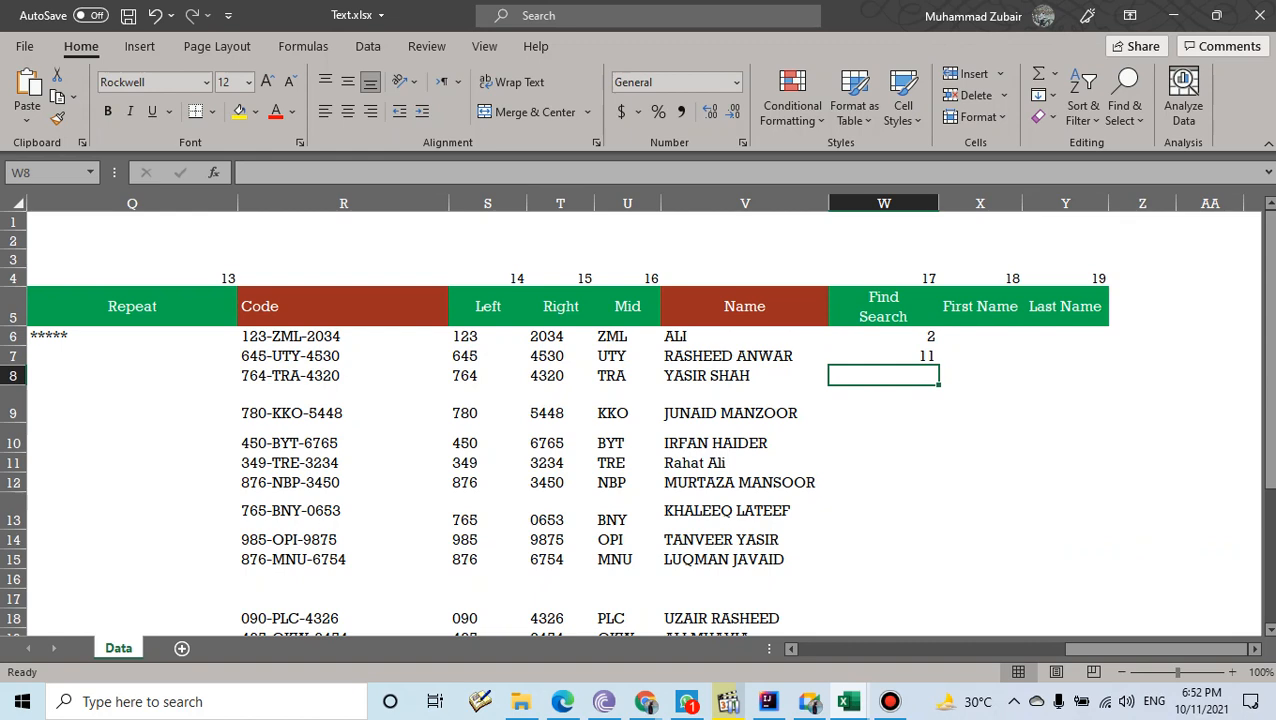
- Rewrite W6's formula as =FIND("A",V6)
{"action": "left_click", "coordinate": [884, 337]}
{"action": "key", "text": "BackSpace"}
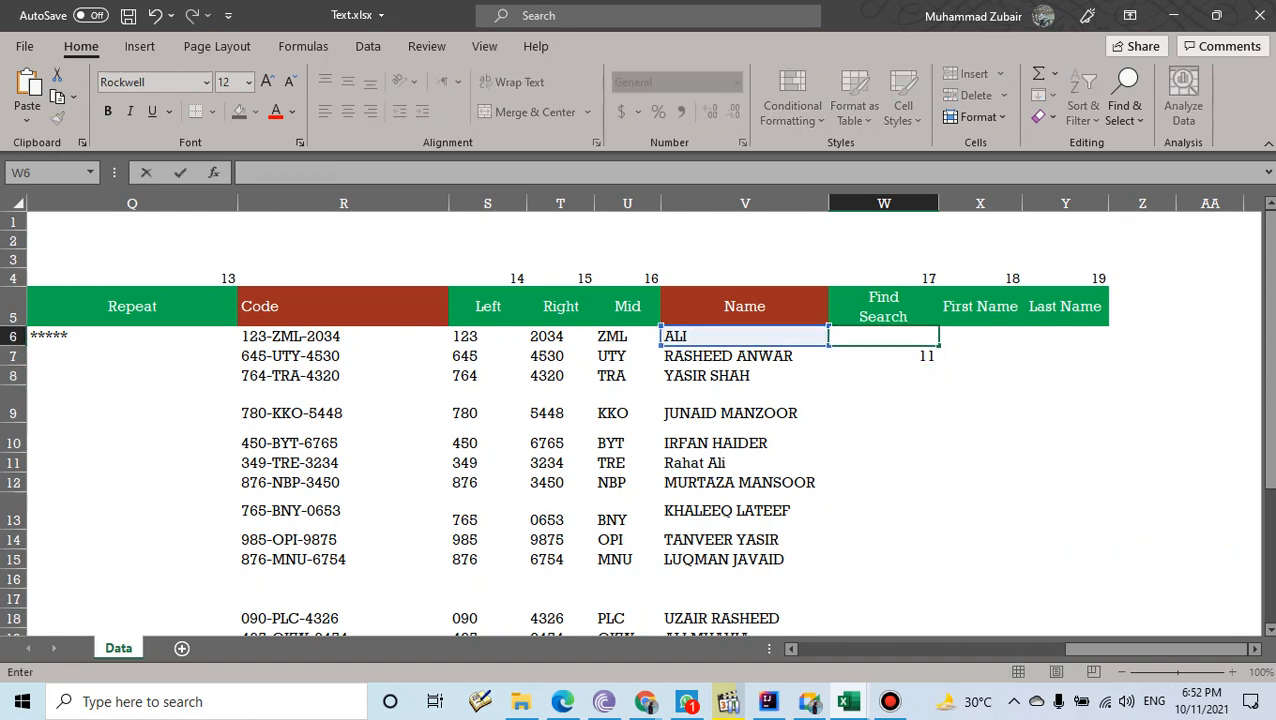
{"action": "type", "text": "=FIND("}
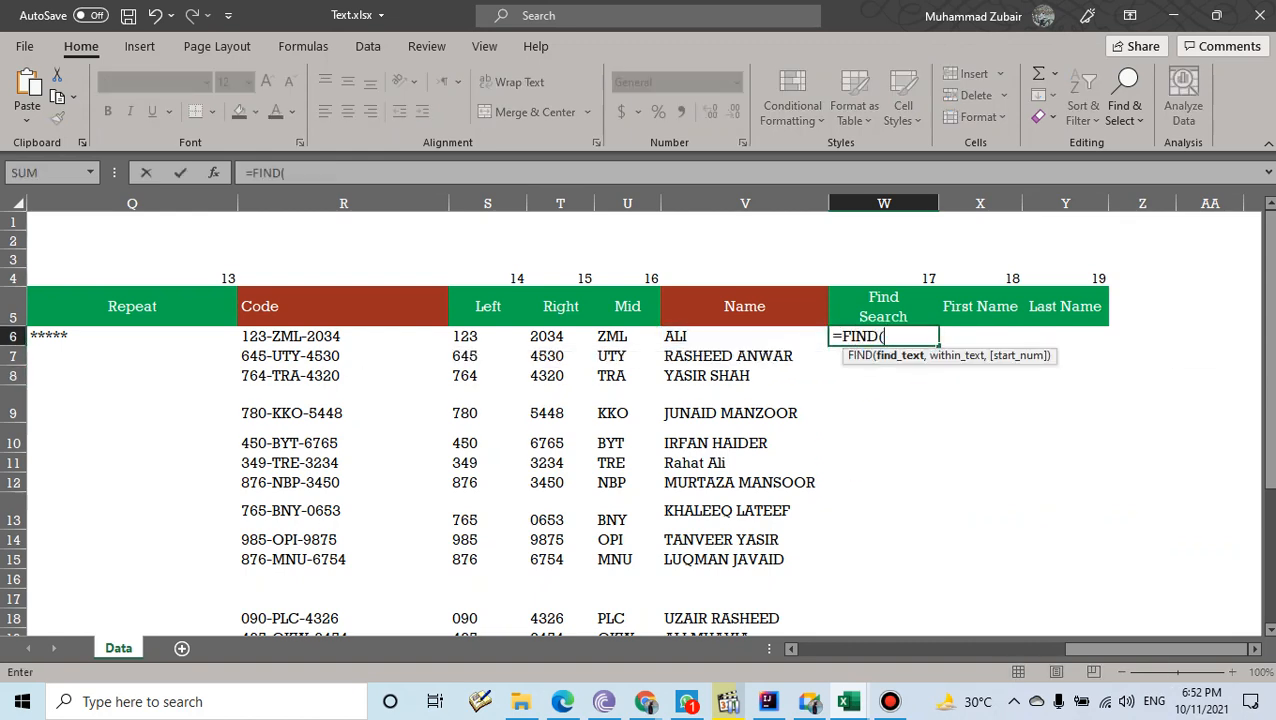
{"action": "type", "text": "\"A\","}
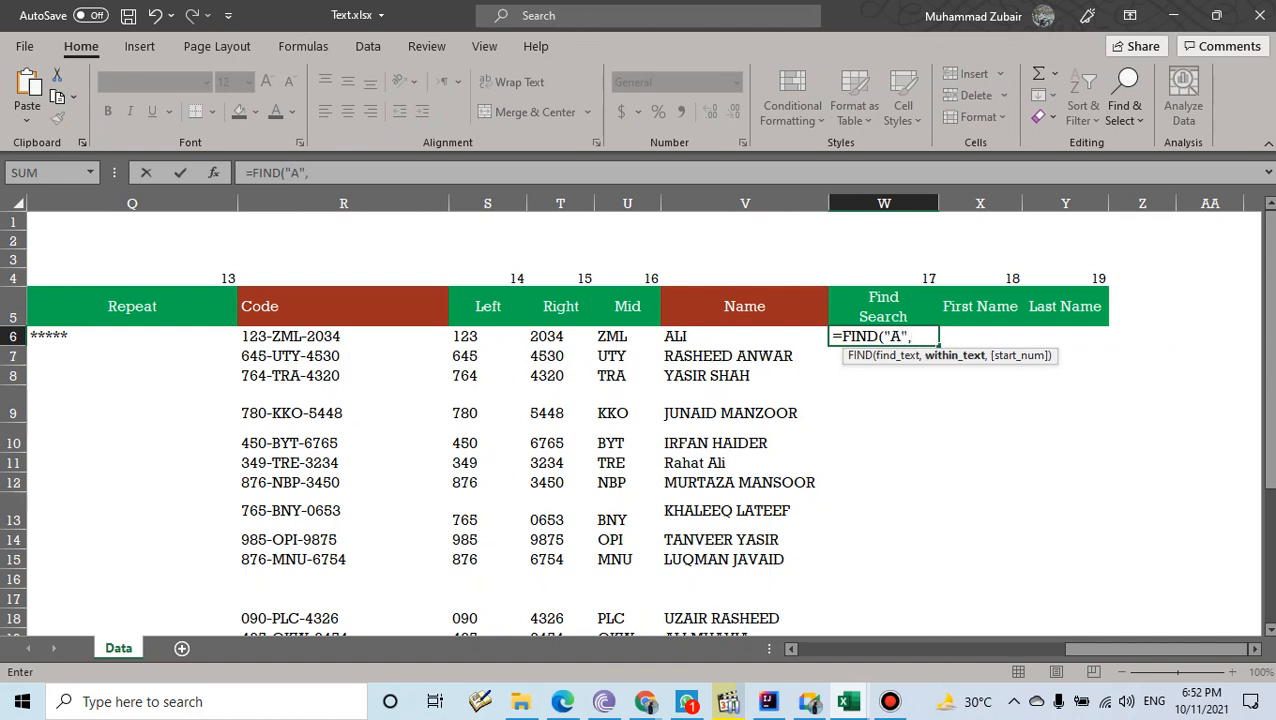
{"action": "key", "text": "Left"}
{"action": "type", "text": ")"}
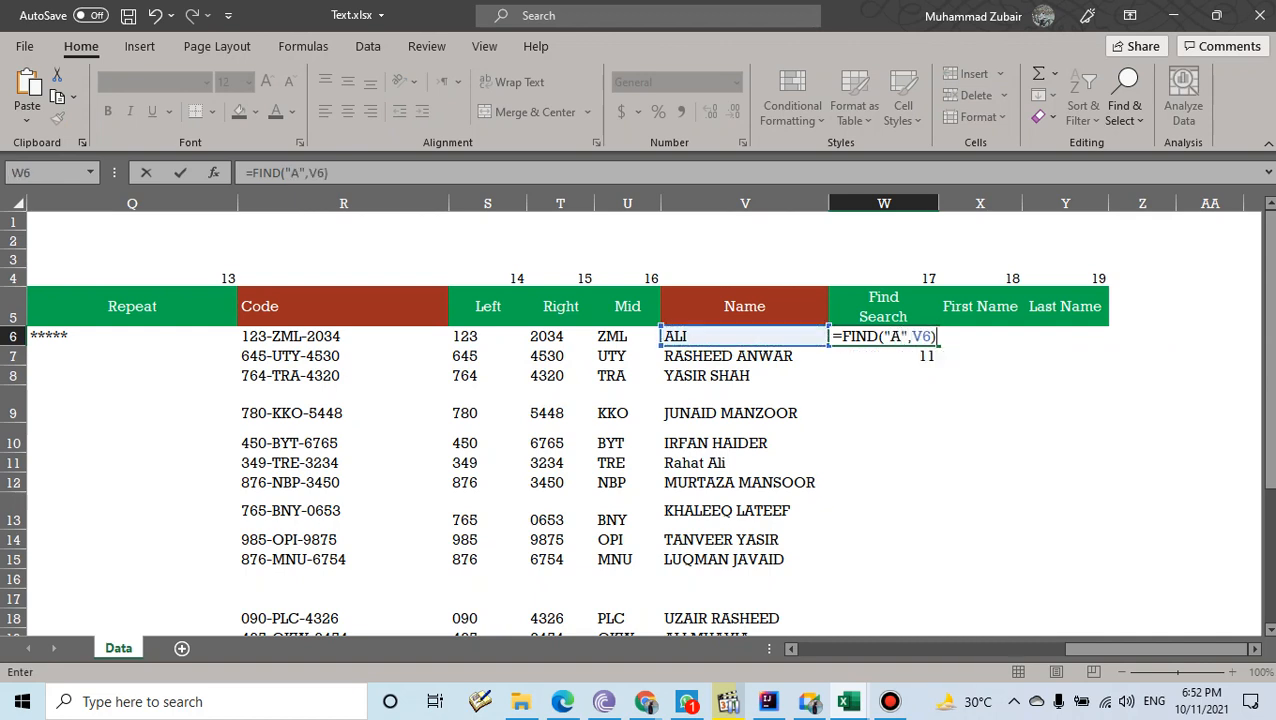
{"action": "key", "text": "Return"}
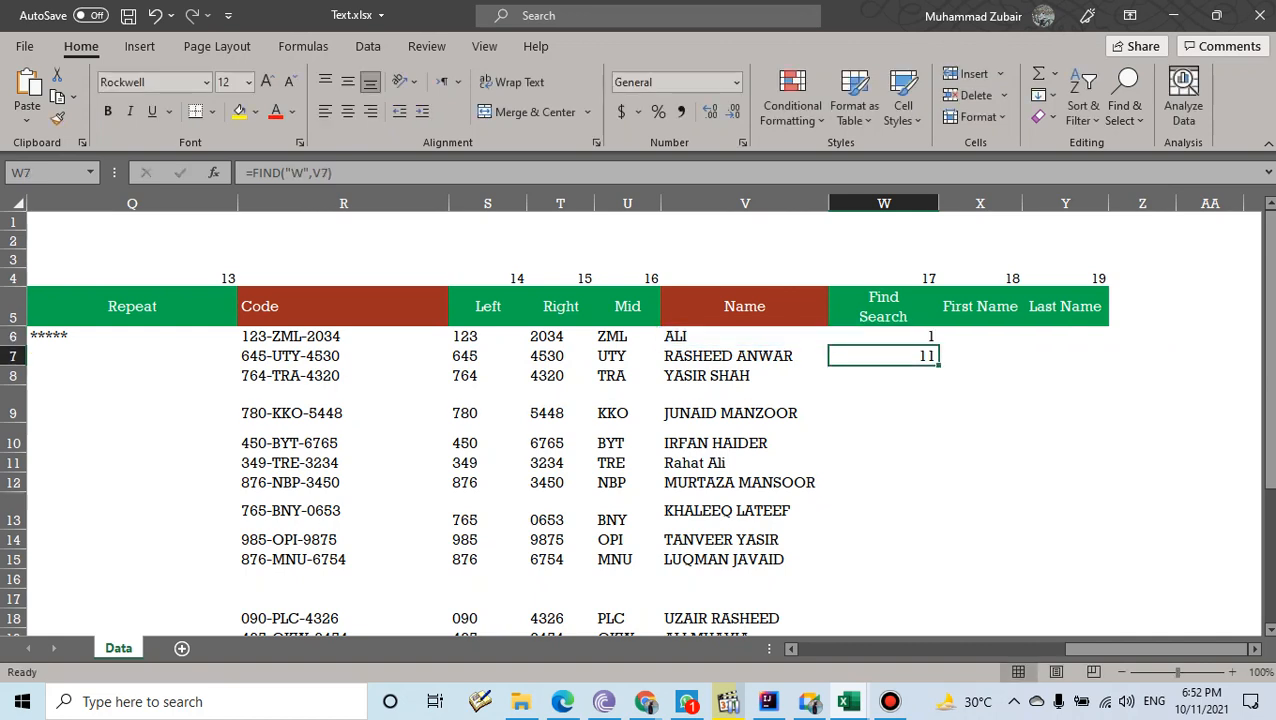
{"action": "key", "text": "Up"}
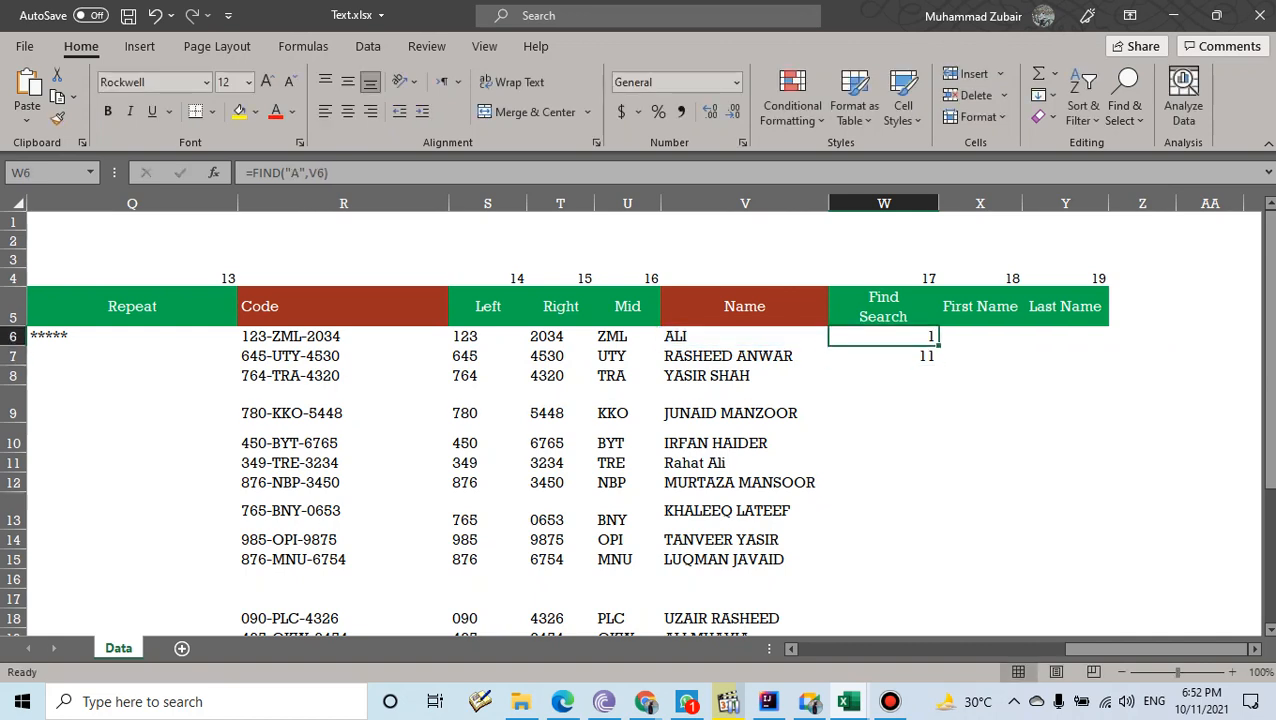
- Change W6's search letter to lowercase, giving =FIND("a",V6), which returns #VALUE!
{"action": "key", "text": "F2"}
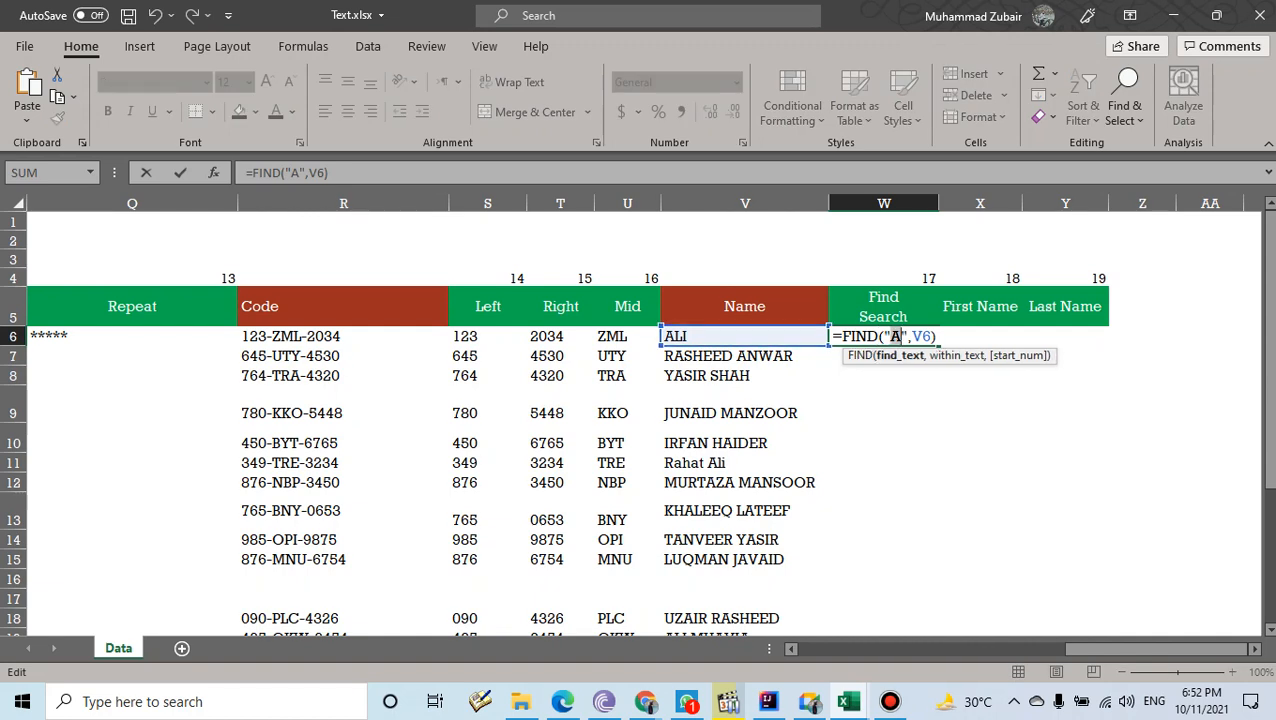
{"action": "key", "text": "BackSpace"}
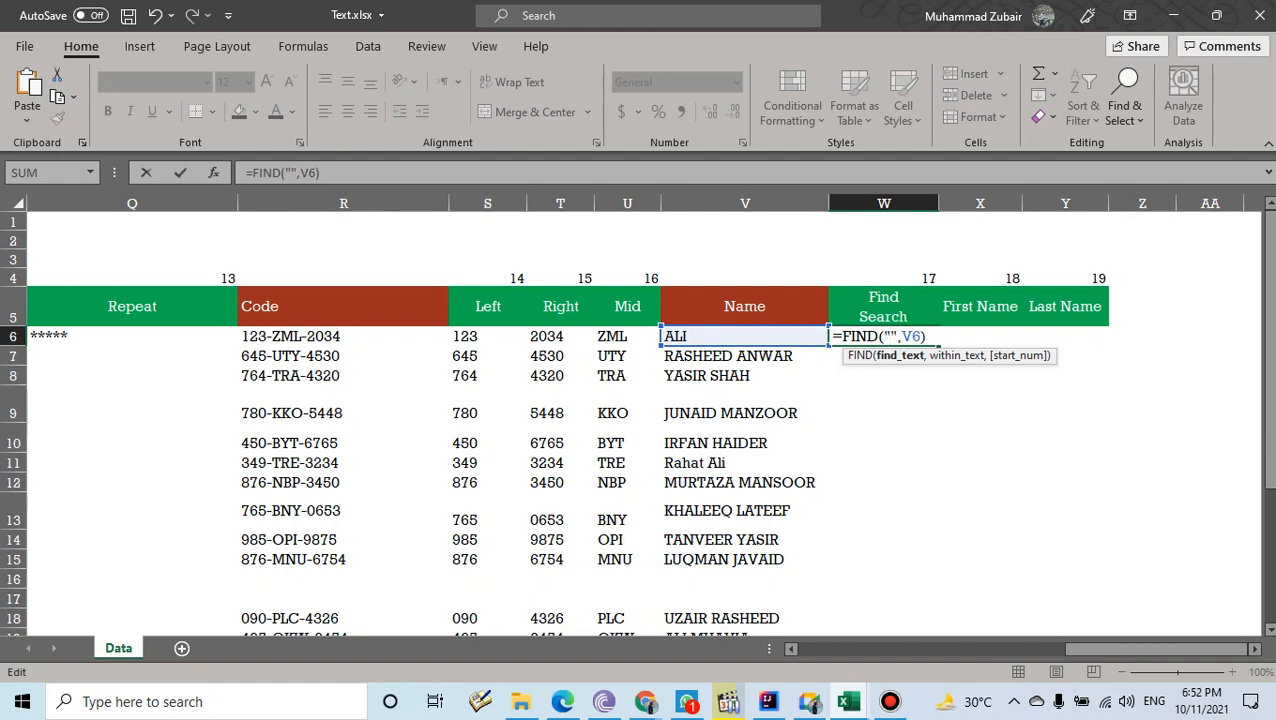
{"action": "type", "text": "a"}
{"action": "key", "text": "Return"}
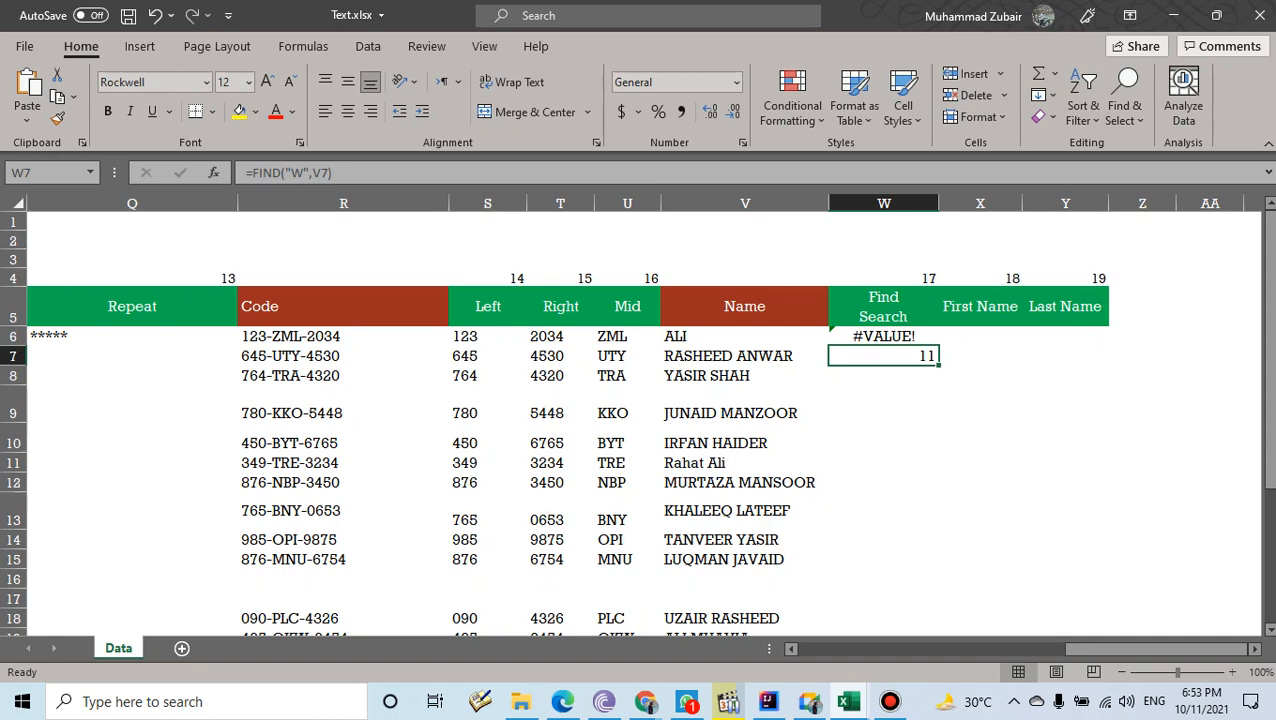
{"action": "type", "text": "=se"}
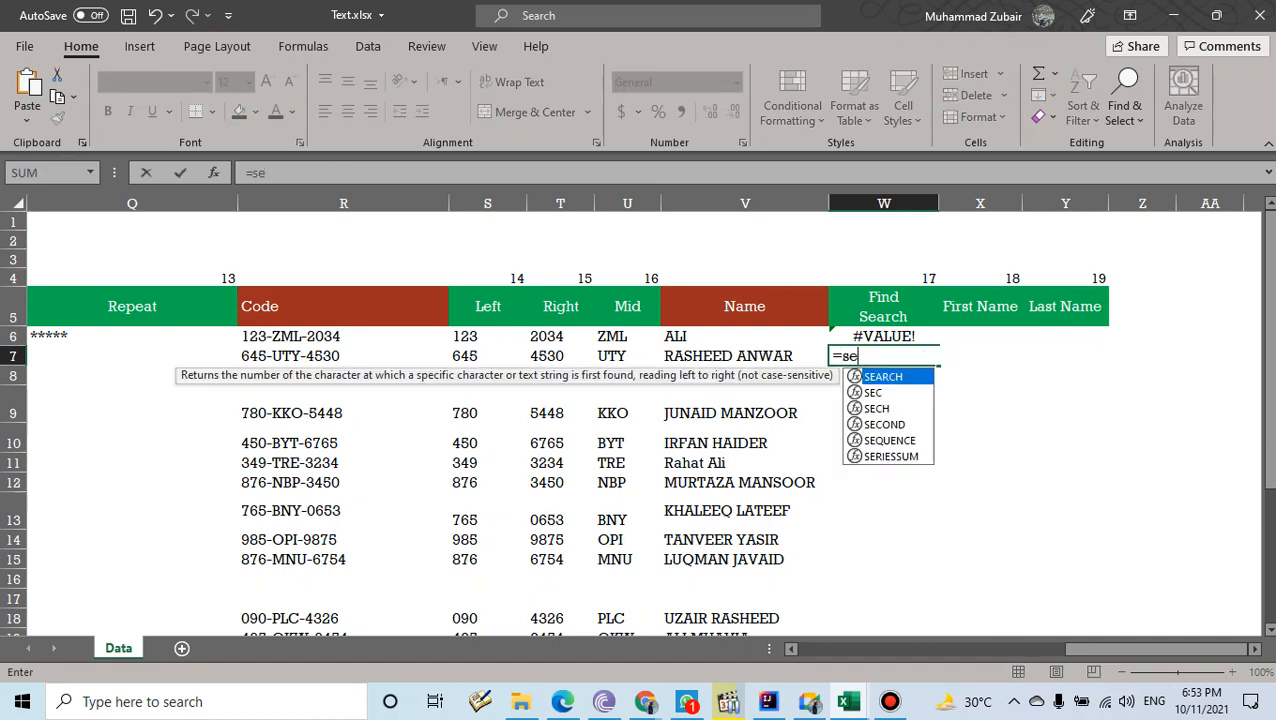
- Enter =SEARCH("a",V6) in W7, returning 1 regardless of letter case
{"action": "key", "text": "Tab"}
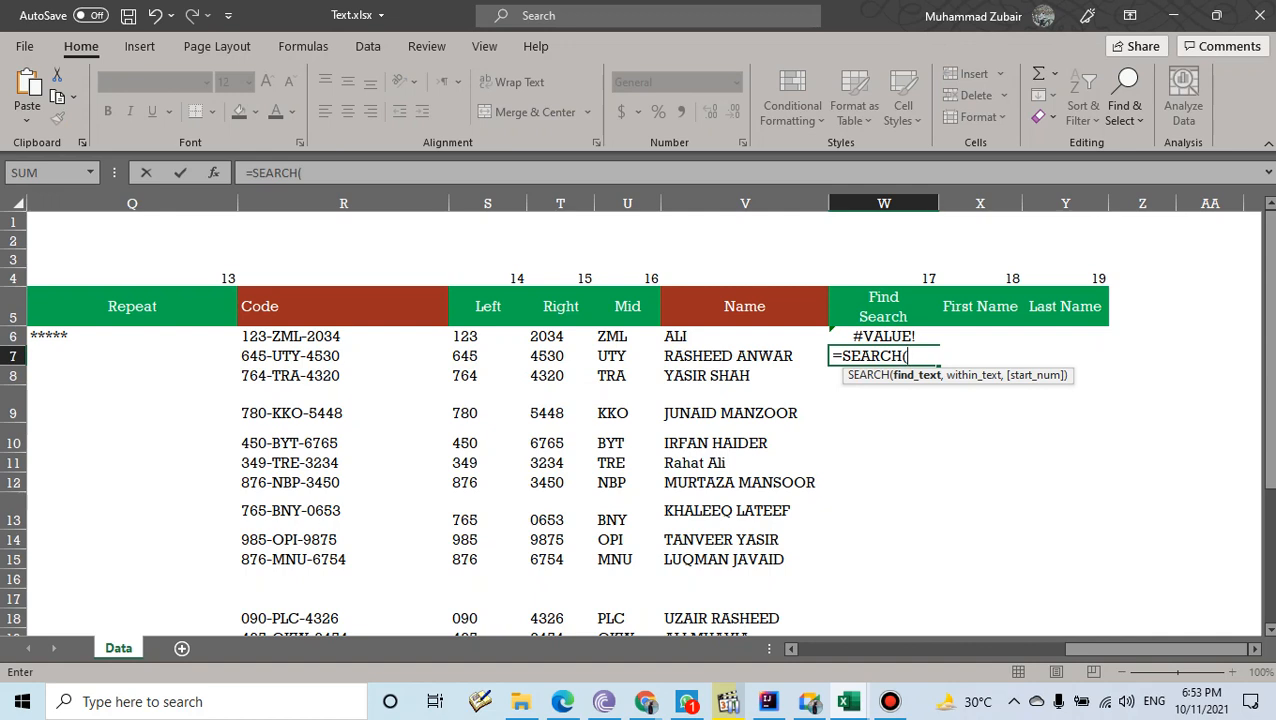
{"action": "type", "text": "\"a\","}
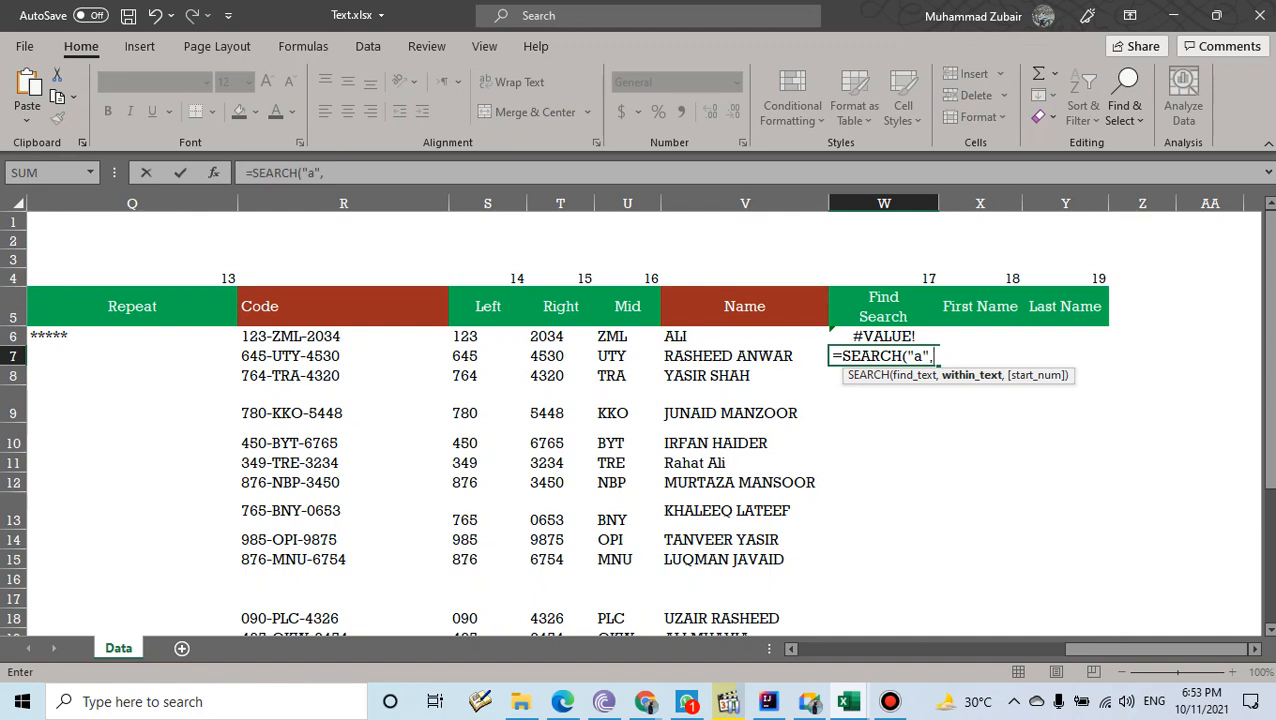
{"action": "left_click", "coordinate": [745, 337]}
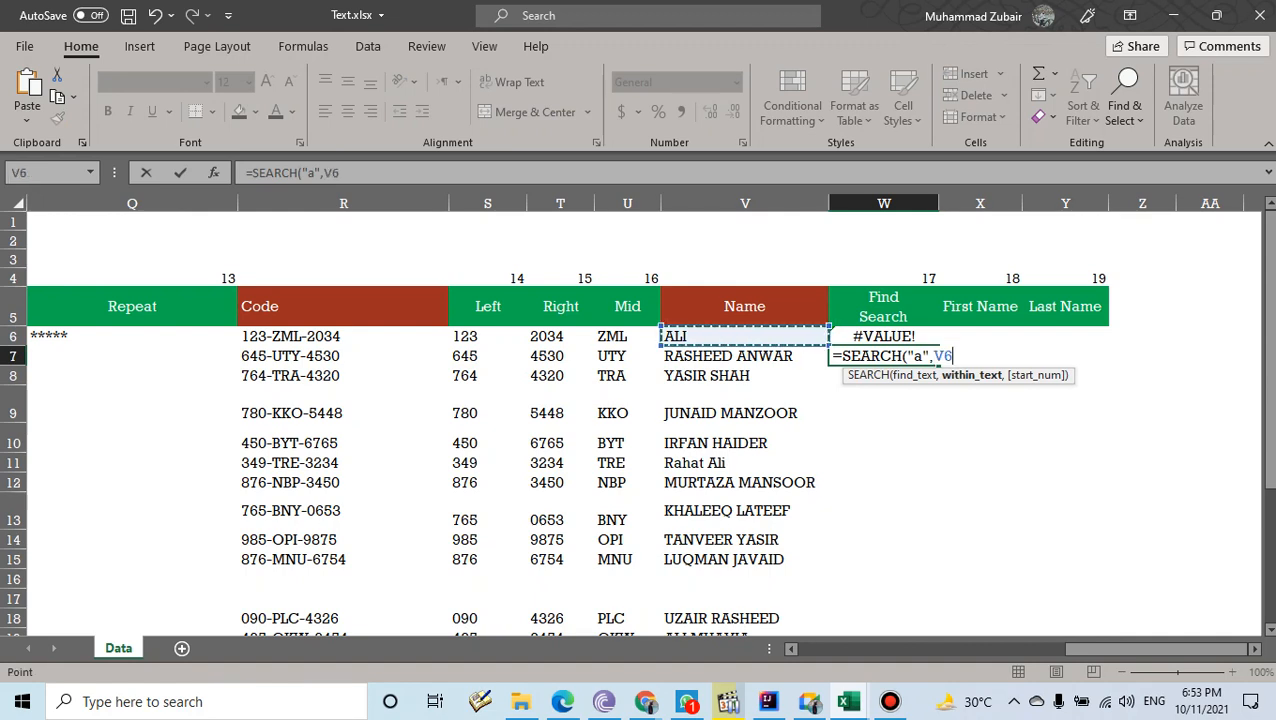
{"action": "type", "text": ")"}
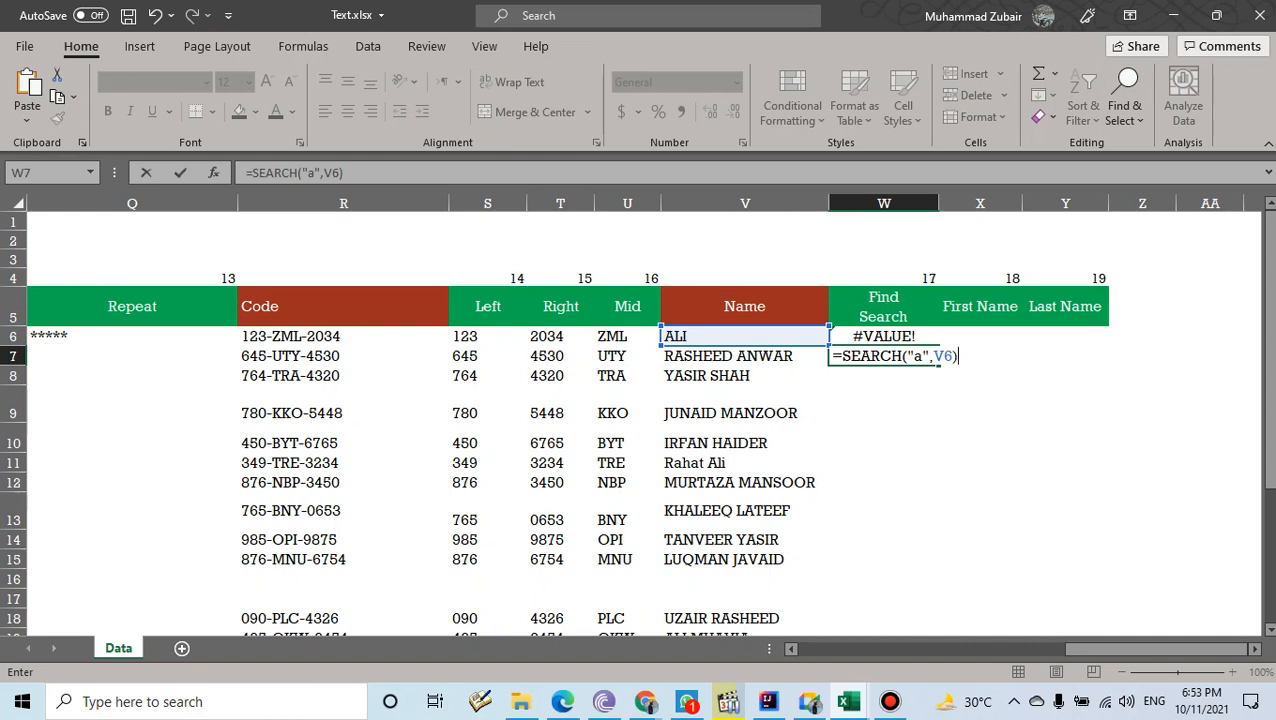
{"action": "key", "text": "Return"}
{"action": "key", "text": "Up"}
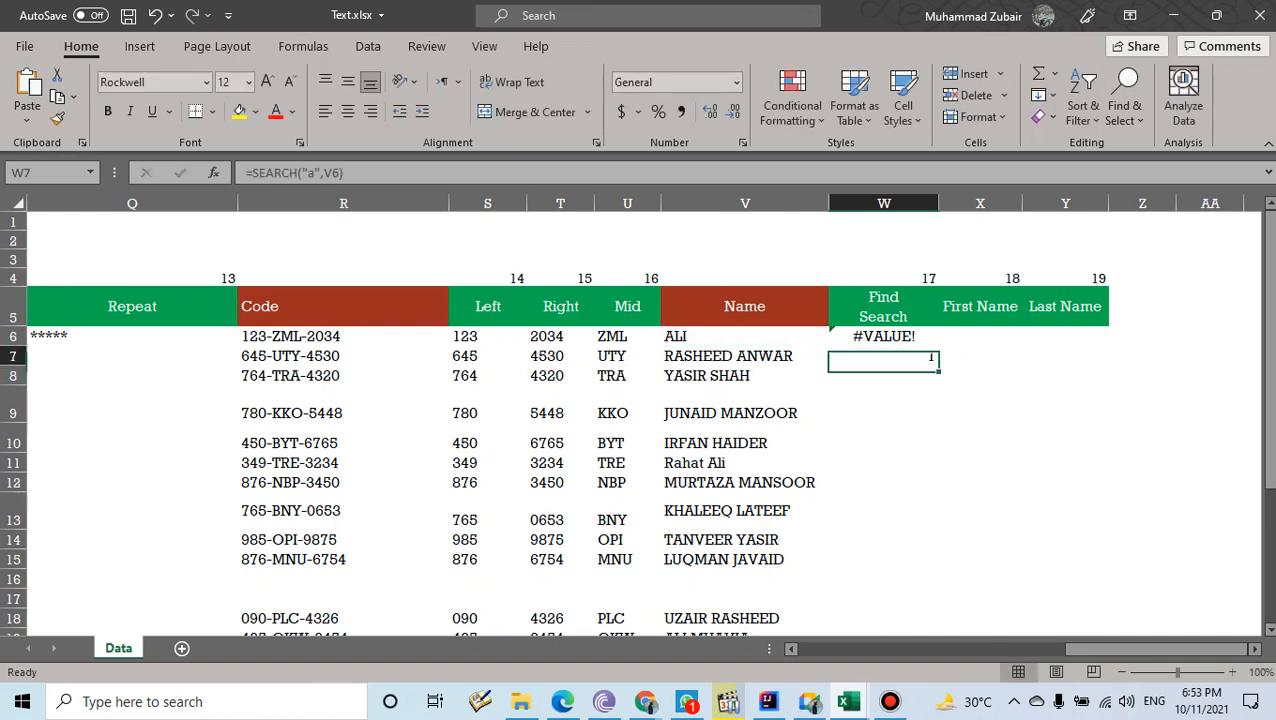
{"action": "key", "text": "Up"}
{"action": "key", "text": "Up"}
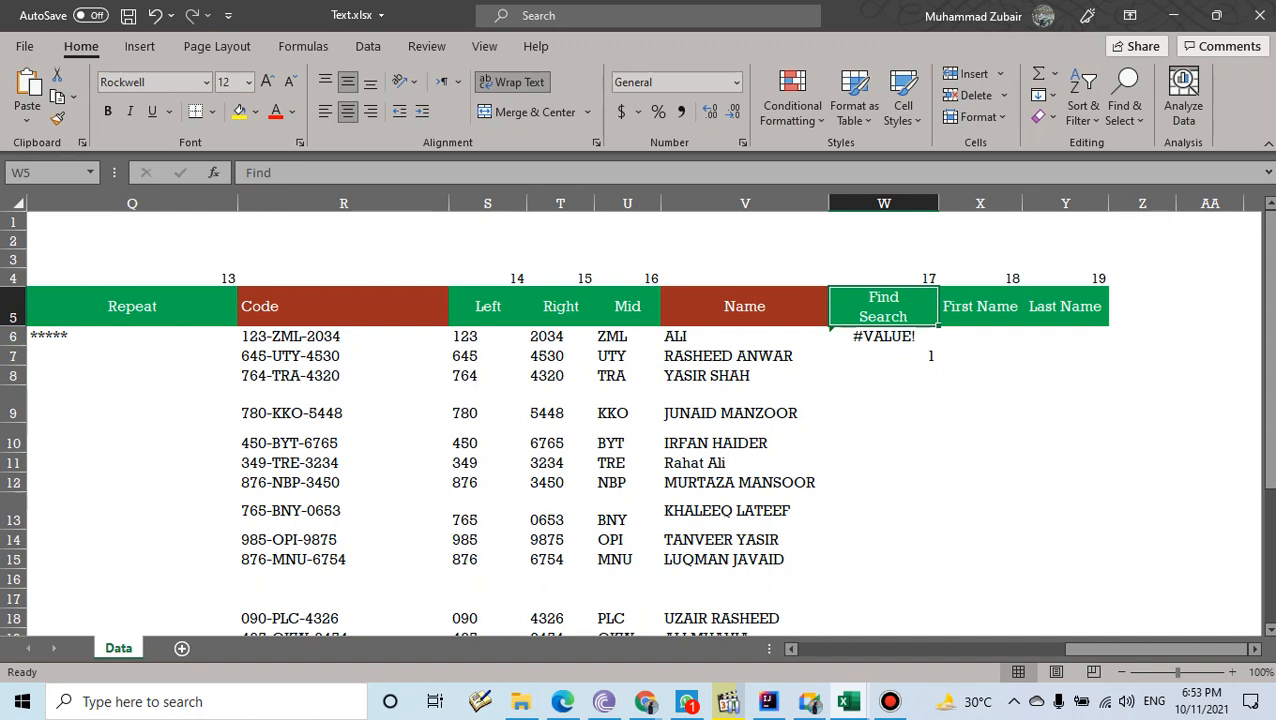
- Clear the FIND and SEARCH results from W6:W8
{"action": "left_click_drag", "start_coordinate": [884, 376], "coordinate": [884, 337]}
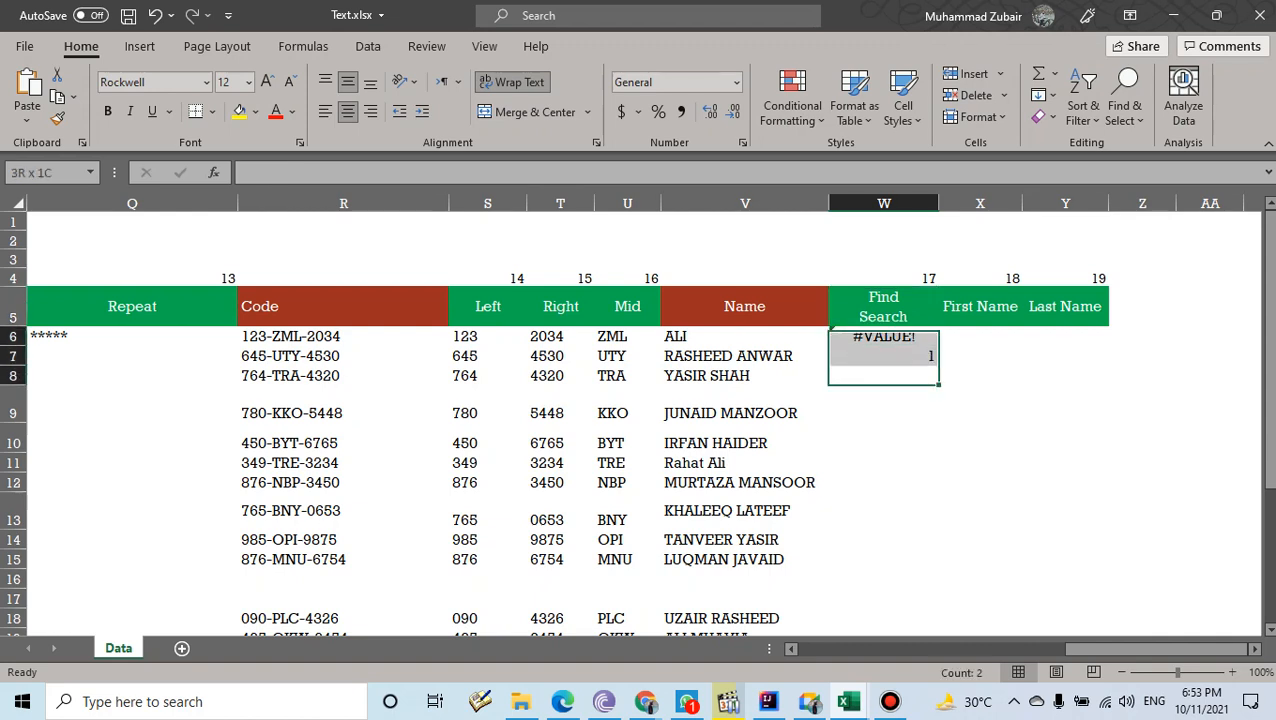
{"action": "key", "text": "Delete"}
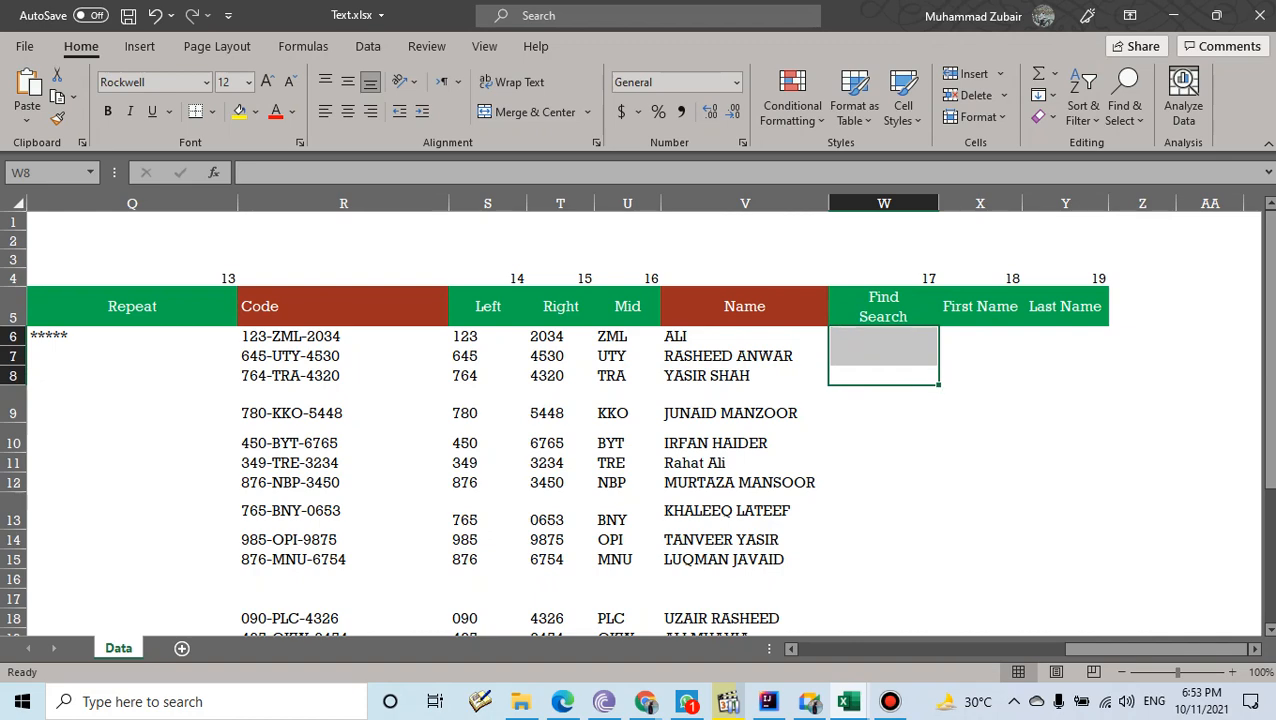
{"action": "left_click", "coordinate": [980, 483]}
- Copy the full two-word name from cell F6
{"action": "mouse_move", "coordinate": [1085, 648]}
{"action": "left_mouse_down"}
{"action": "mouse_move", "coordinate": [1021, 648]}
{"action": "mouse_move", "coordinate": [1085, 648]}
{"action": "left_mouse_up"}
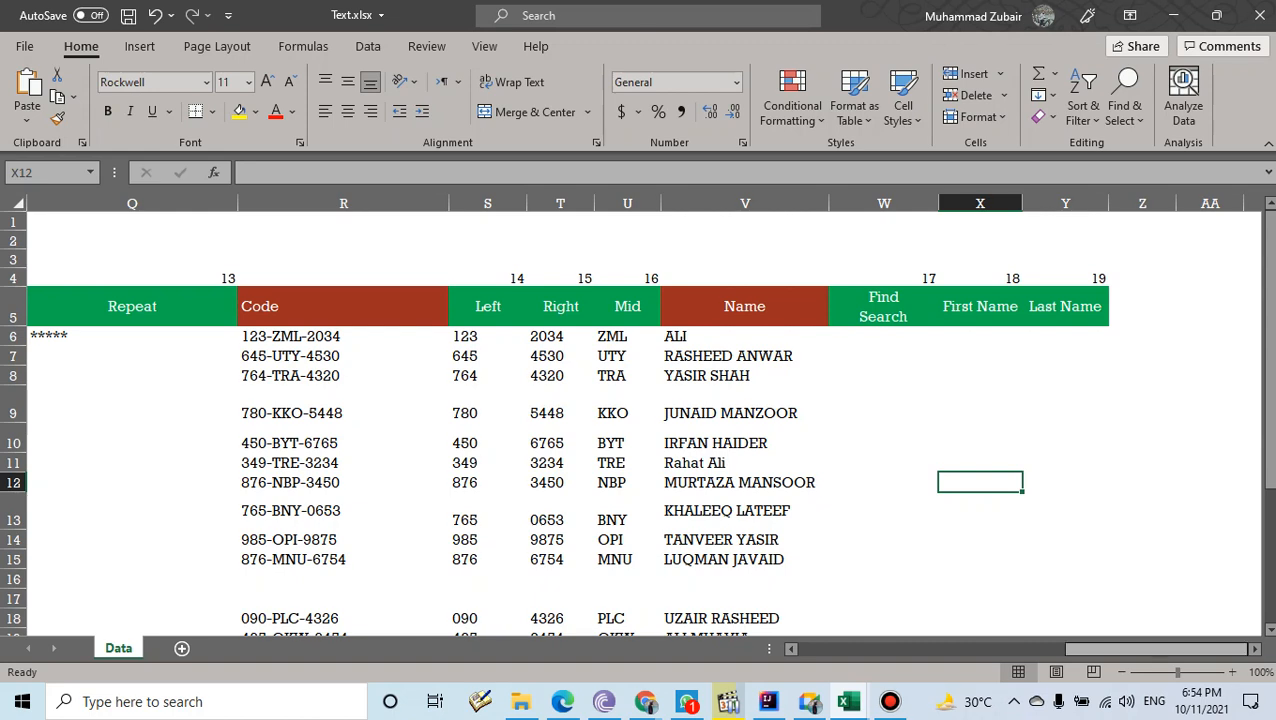
{"action": "left_click_drag", "start_coordinate": [1093, 649], "coordinate": [1145, 649]}
{"action": "left_click", "coordinate": [938, 337]}
{"action": "key", "text": "ctrl+c"}
- Paste the copied full name into V6, then review the names in V6:V15 and select X6
{"action": "left_click", "coordinate": [955, 337]}
{"action": "key", "text": "ctrl+v"}
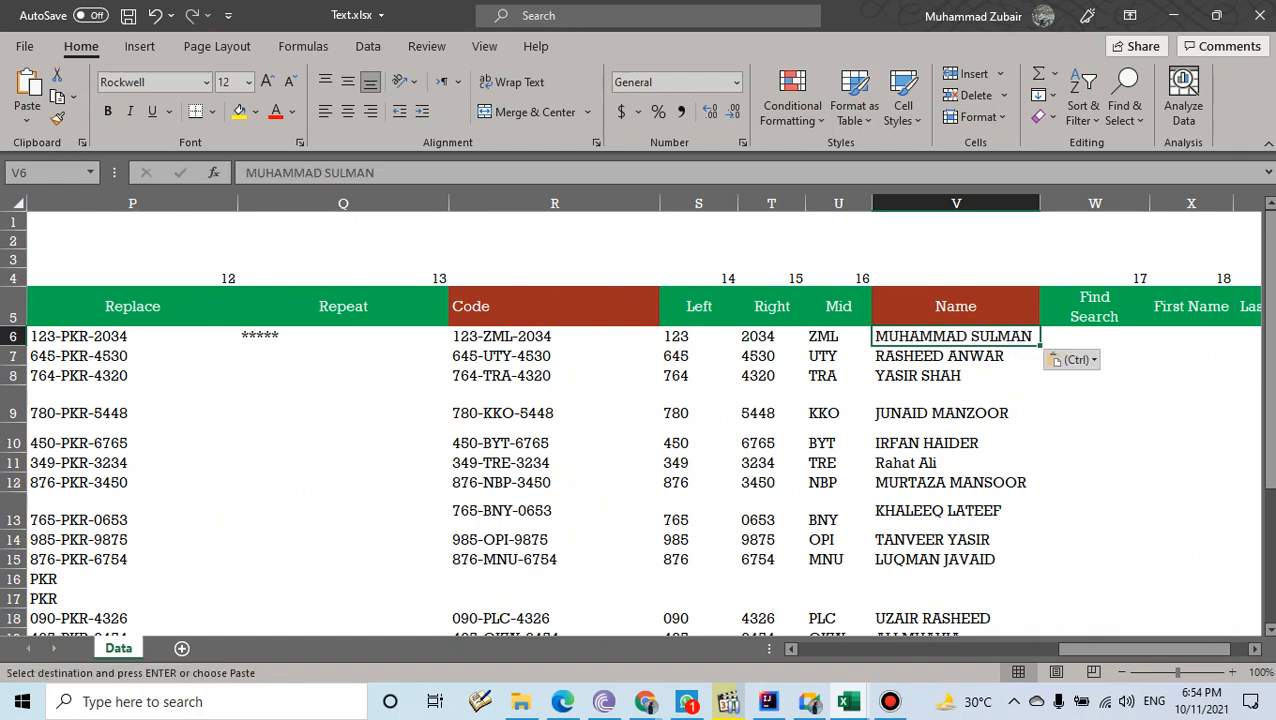
{"action": "left_click_drag", "start_coordinate": [1145, 649], "coordinate": [1157, 649]}
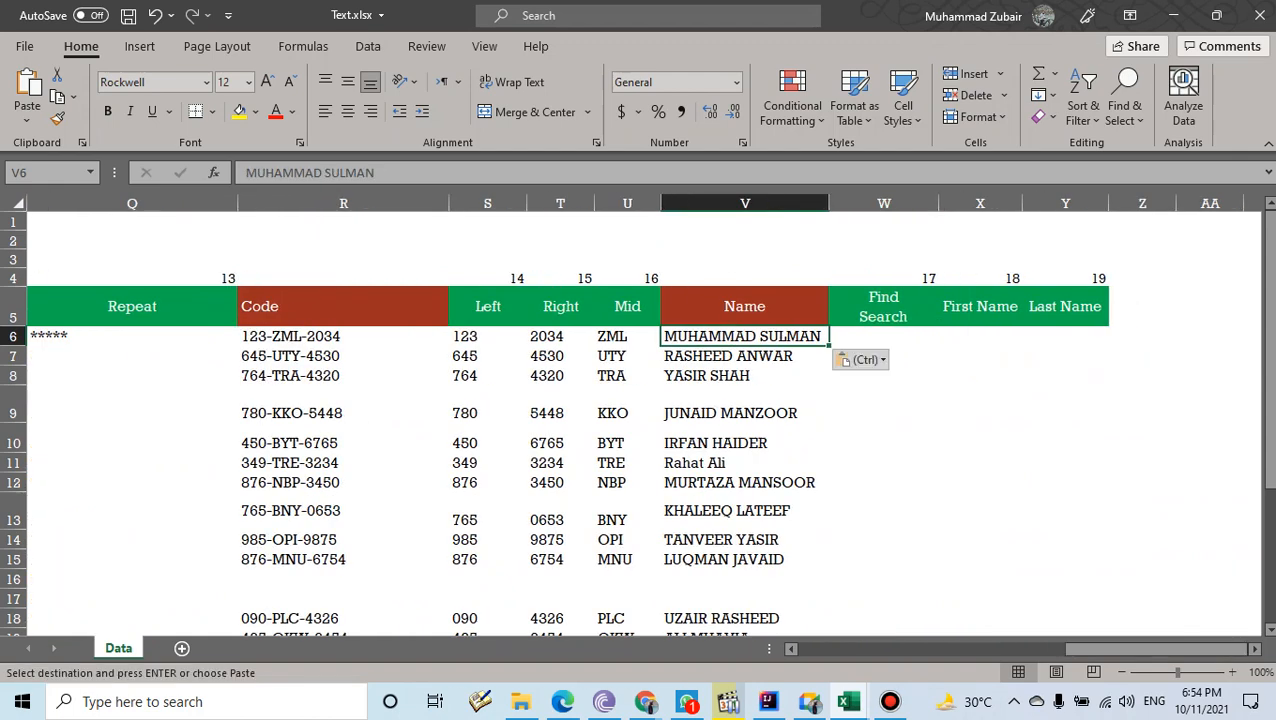
{"action": "left_click", "coordinate": [980, 337]}
{"action": "key", "text": "Right"}
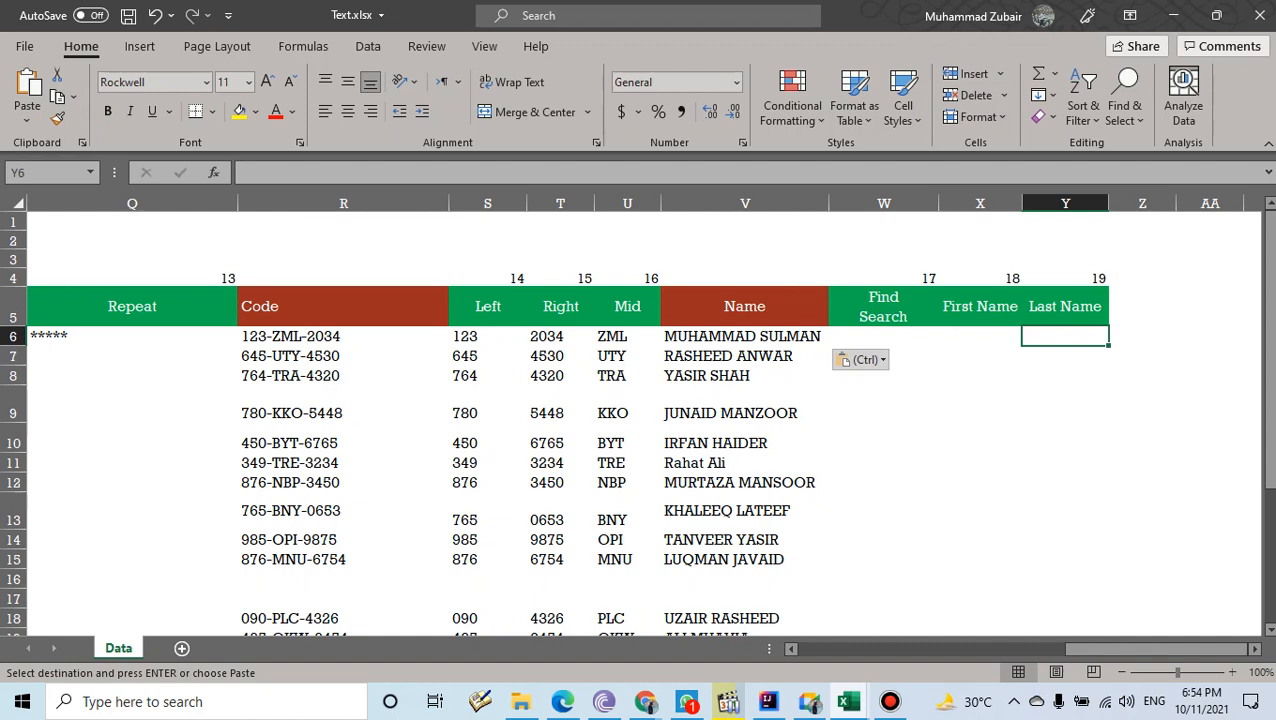
{"action": "key", "text": "Left"}
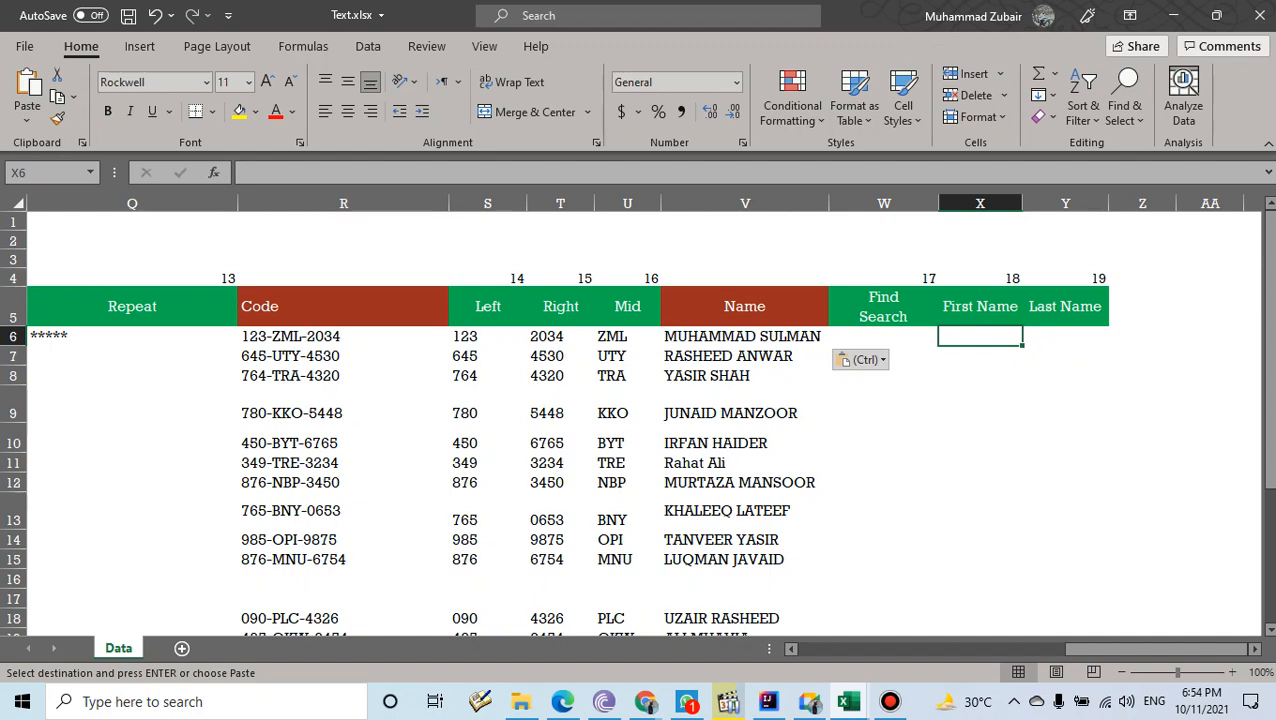
{"action": "left_click", "coordinate": [744, 337]}
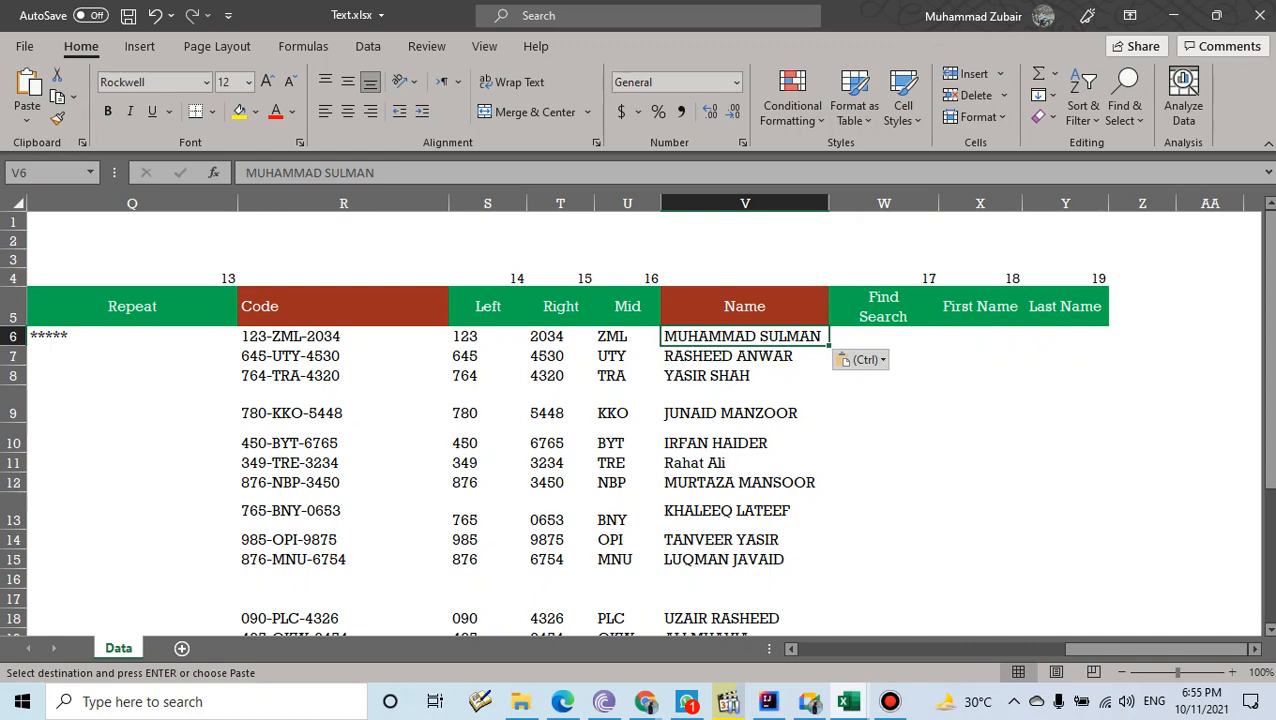
{"action": "key", "text": "shift+Down"}
{"action": "key", "text": "shift+Down"}
{"action": "key", "text": "shift+Down"}
{"action": "key", "text": "shift+Down"}
{"action": "key", "text": "shift+Down"}
{"action": "key", "text": "shift+Down"}
{"action": "key", "text": "shift+Down"}
{"action": "key", "text": "shift+Down"}
{"action": "key", "text": "shift+Down"}
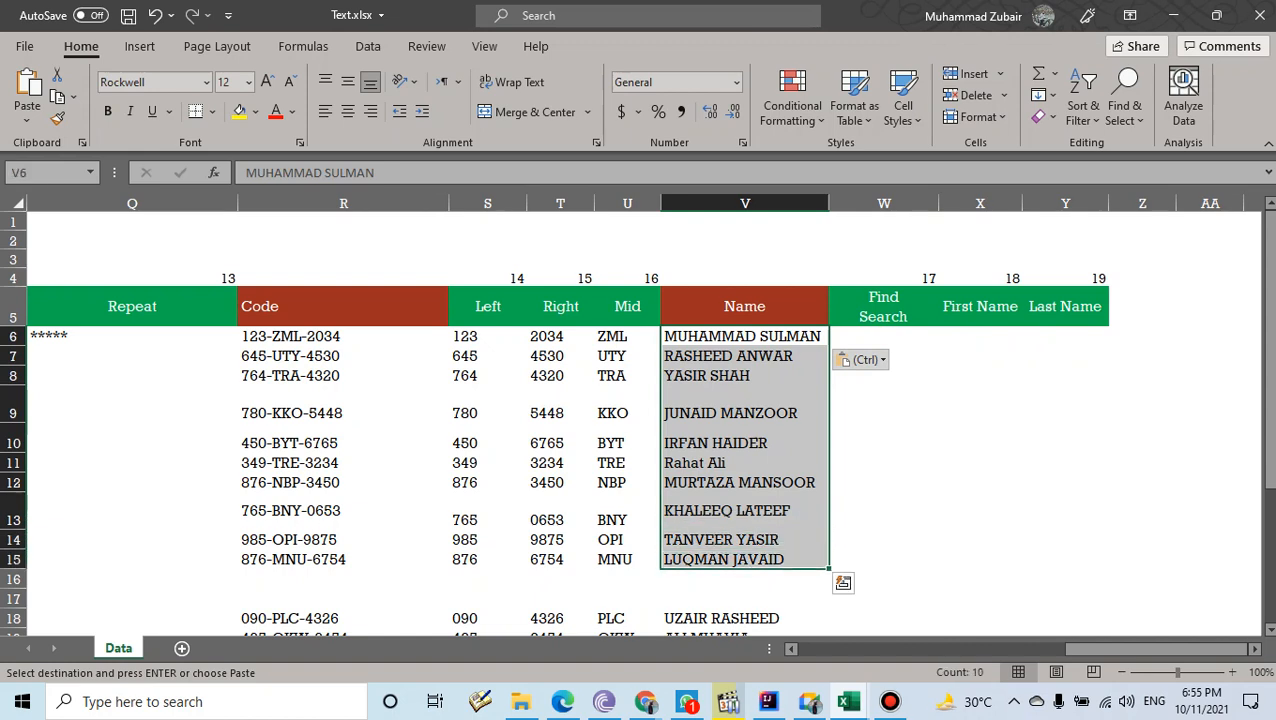
{"action": "left_click", "coordinate": [744, 337]}
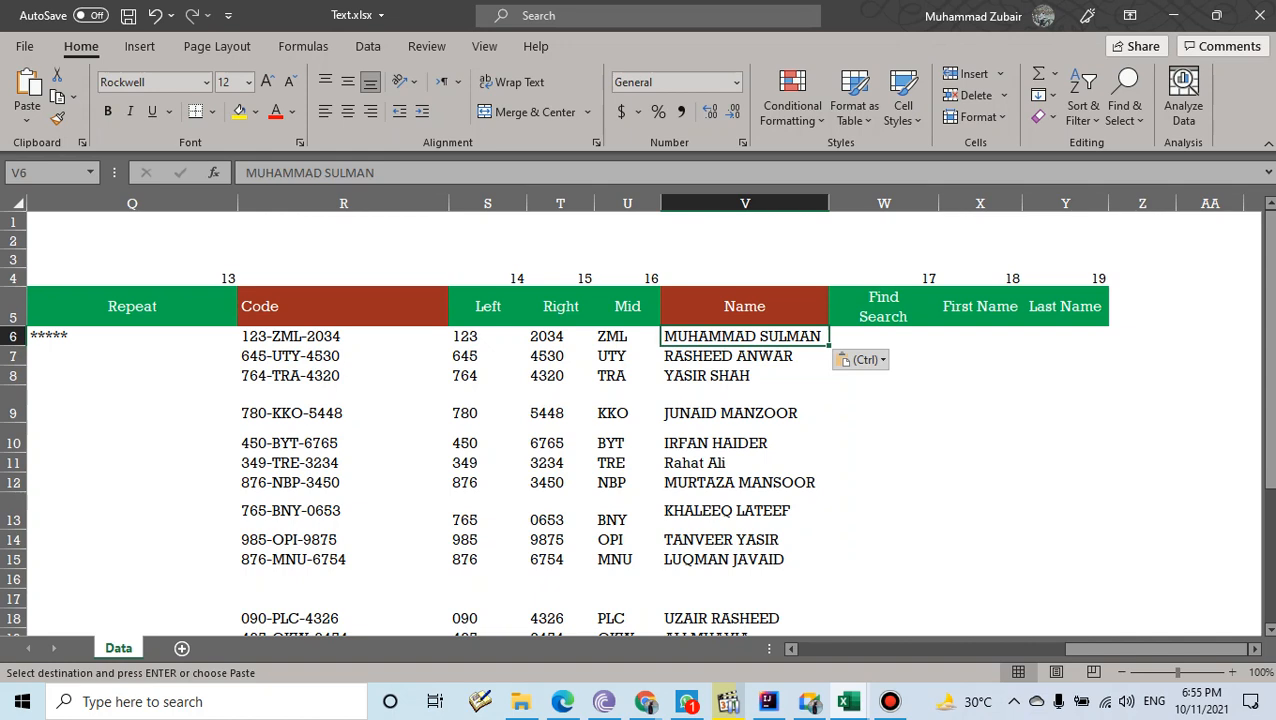
{"action": "left_click", "coordinate": [980, 337]}
- Enter =LEFT(V6,8) in X6 to return the name's first eight letters
{"action": "type", "text": "=lef"}
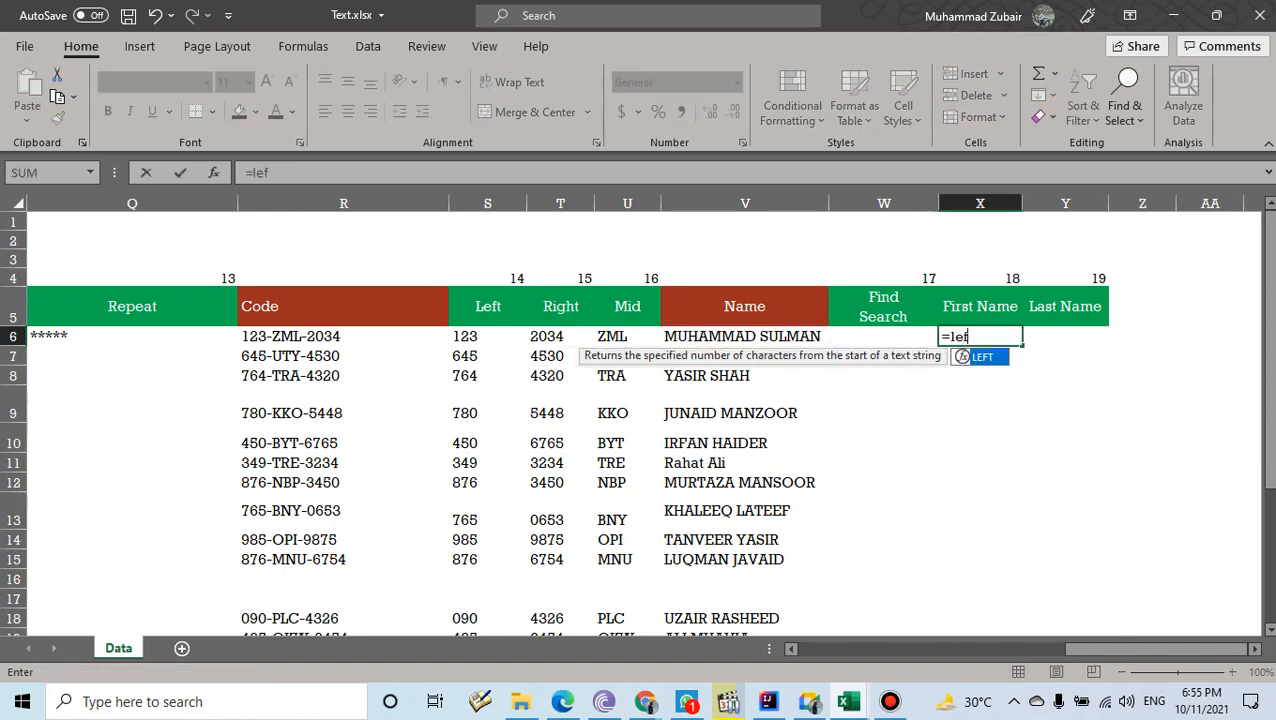
{"action": "key", "text": "Tab"}
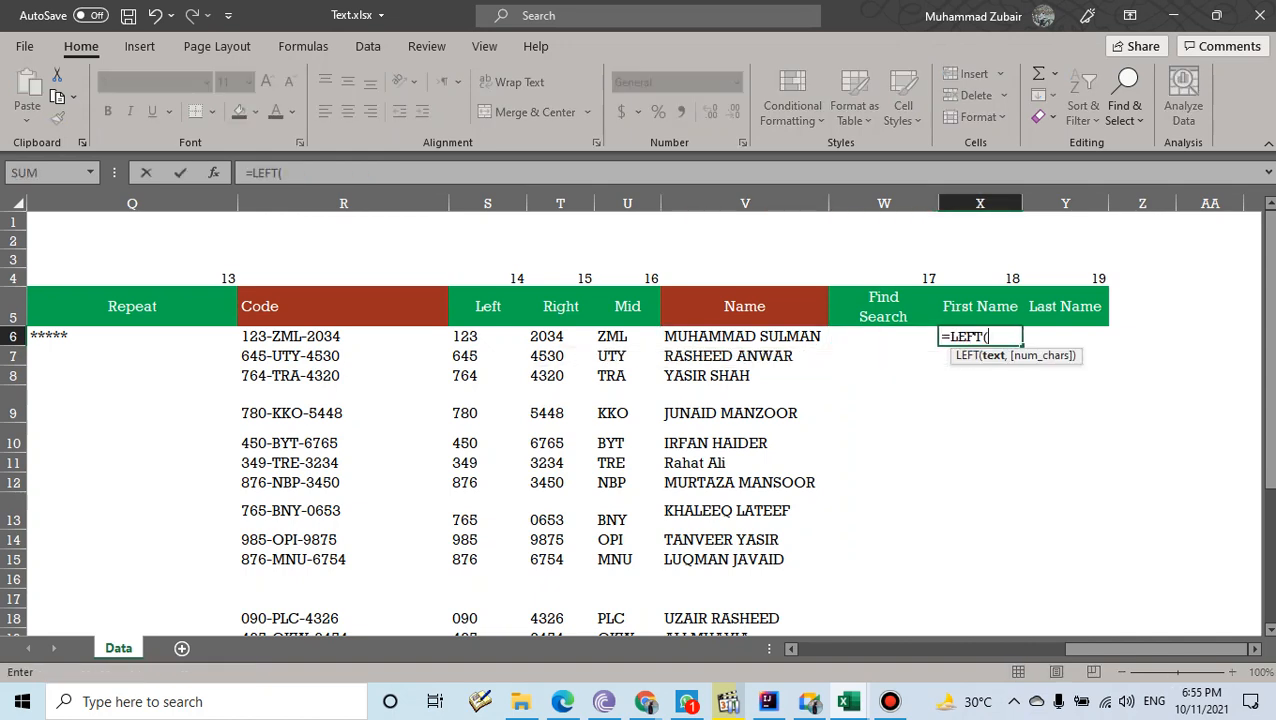
{"action": "left_click", "coordinate": [745, 337]}
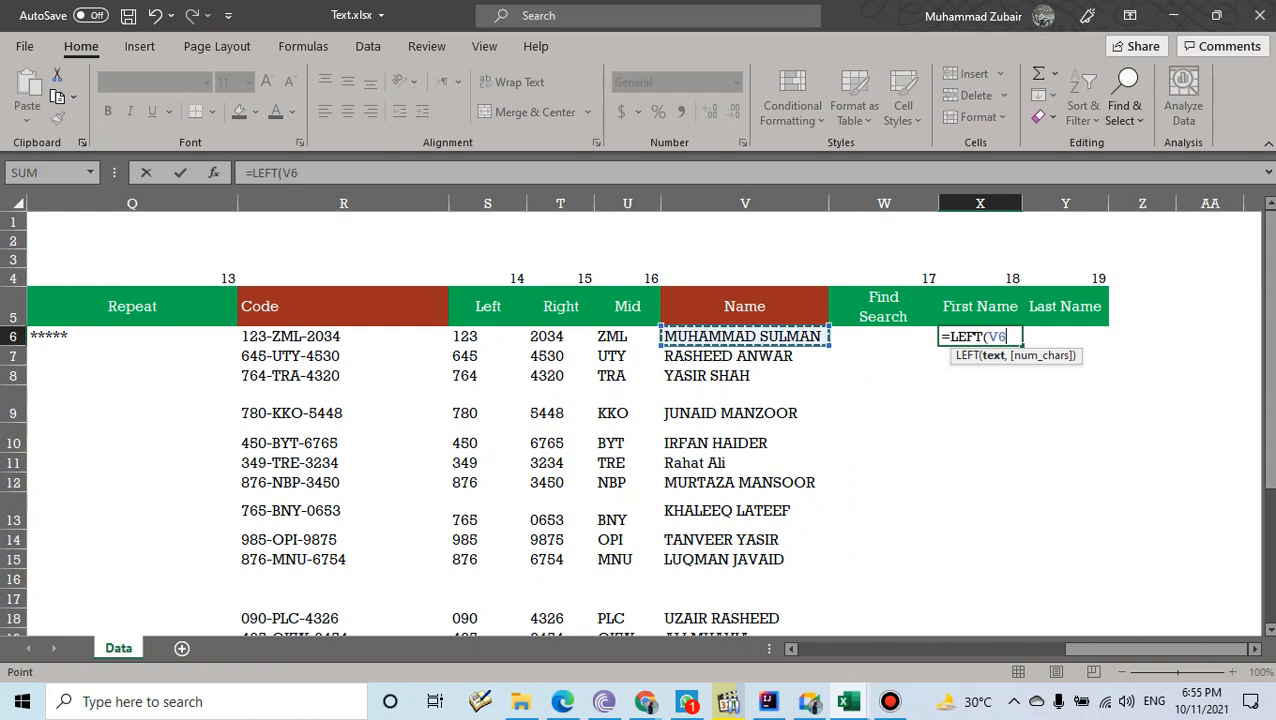
{"action": "type", "text": ","}
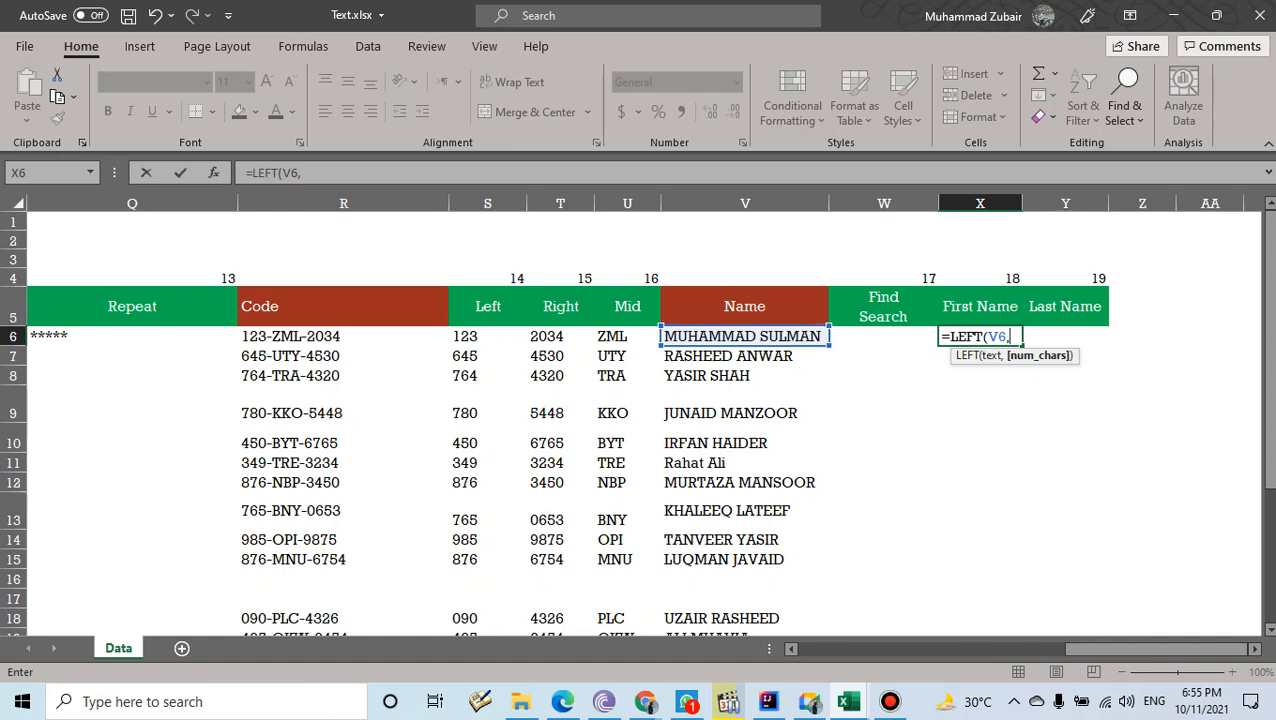
{"action": "type", "text": "8)"}
{"action": "key", "text": "Return"}
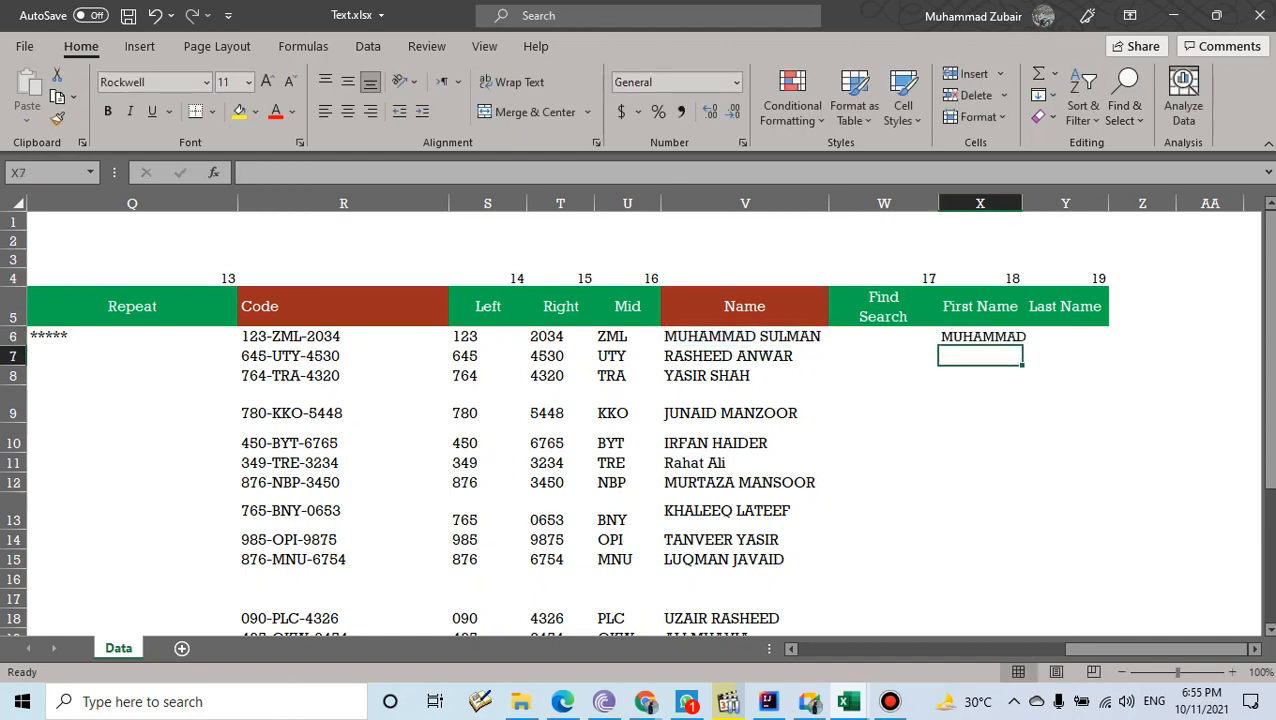
- Widen column X, fill the LEFT formula down to row 22, then undo that fill
{"action": "left_click_drag", "start_coordinate": [1022, 203], "coordinate": [1047, 203]}
{"action": "left_click", "coordinate": [992, 337]}
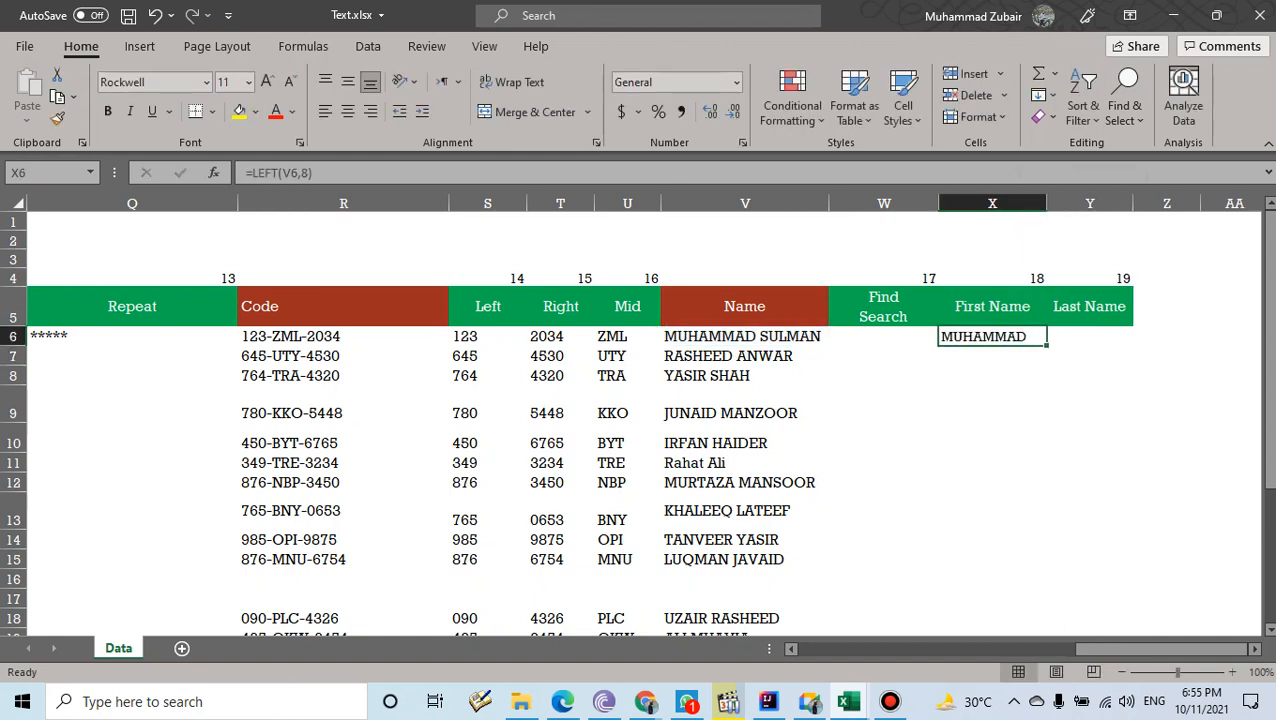
{"action": "left_click_drag", "start_coordinate": [1047, 346], "coordinate": [1047, 630]}
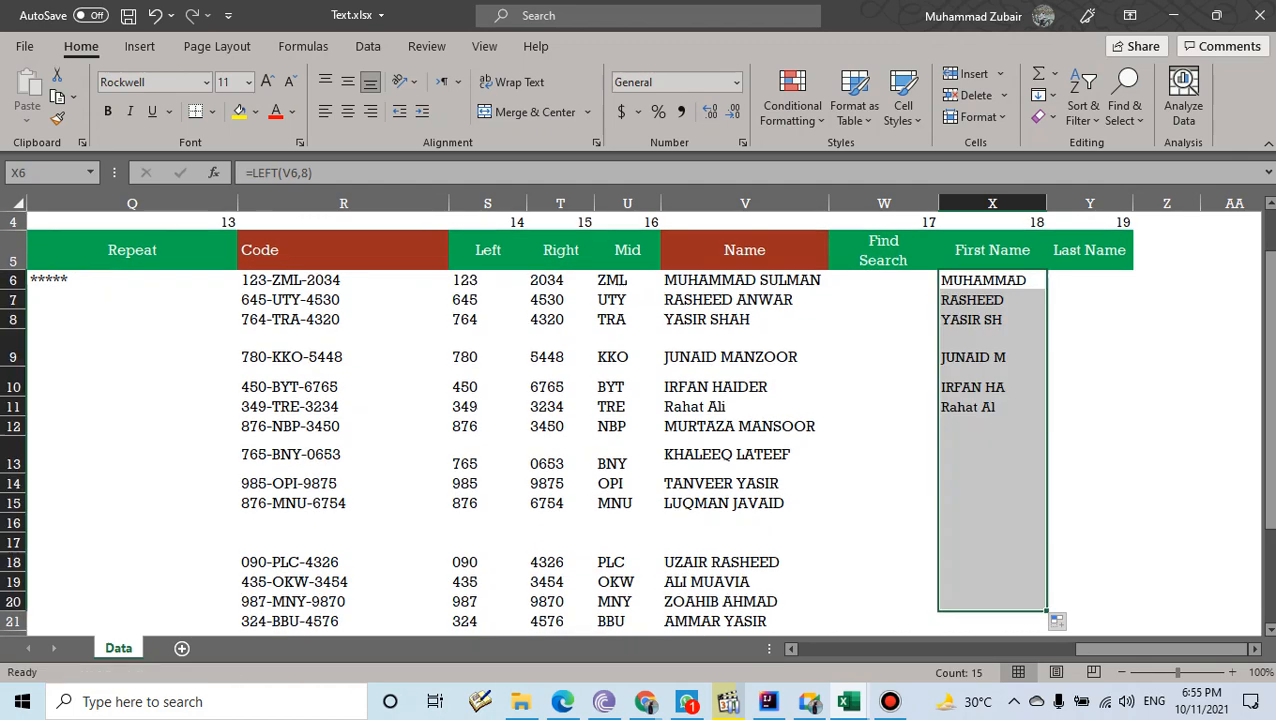
{"action": "scroll", "coordinate": [640, 420], "scroll_direction": "down", "scroll_amount": 2}
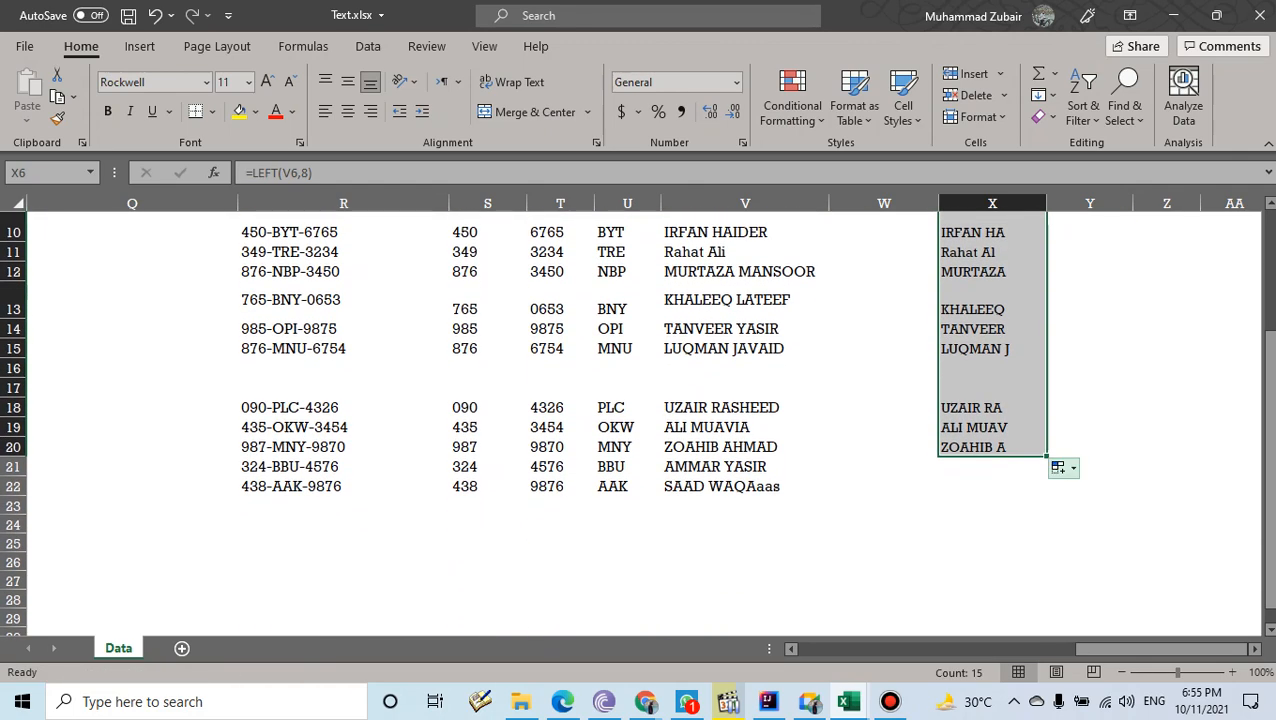
{"action": "left_click_drag", "start_coordinate": [1047, 455], "coordinate": [1047, 494]}
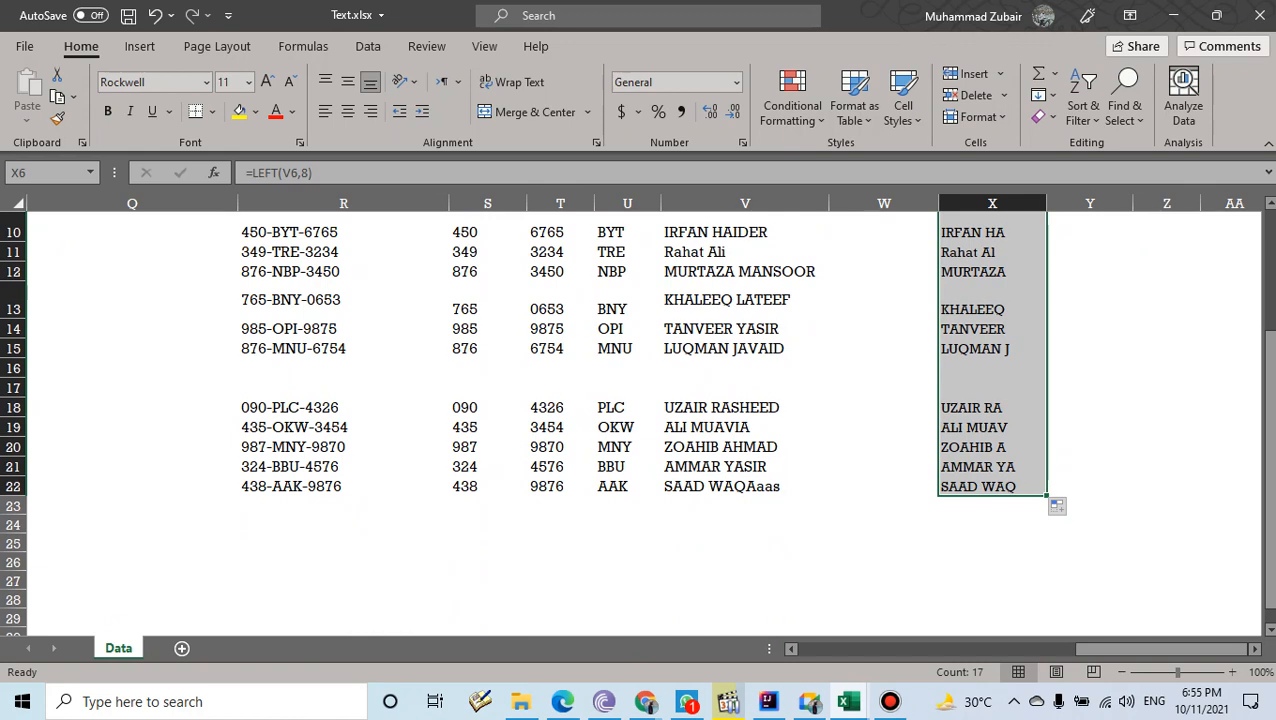
{"action": "scroll", "coordinate": [640, 420], "scroll_direction": "up", "scroll_amount": 3}
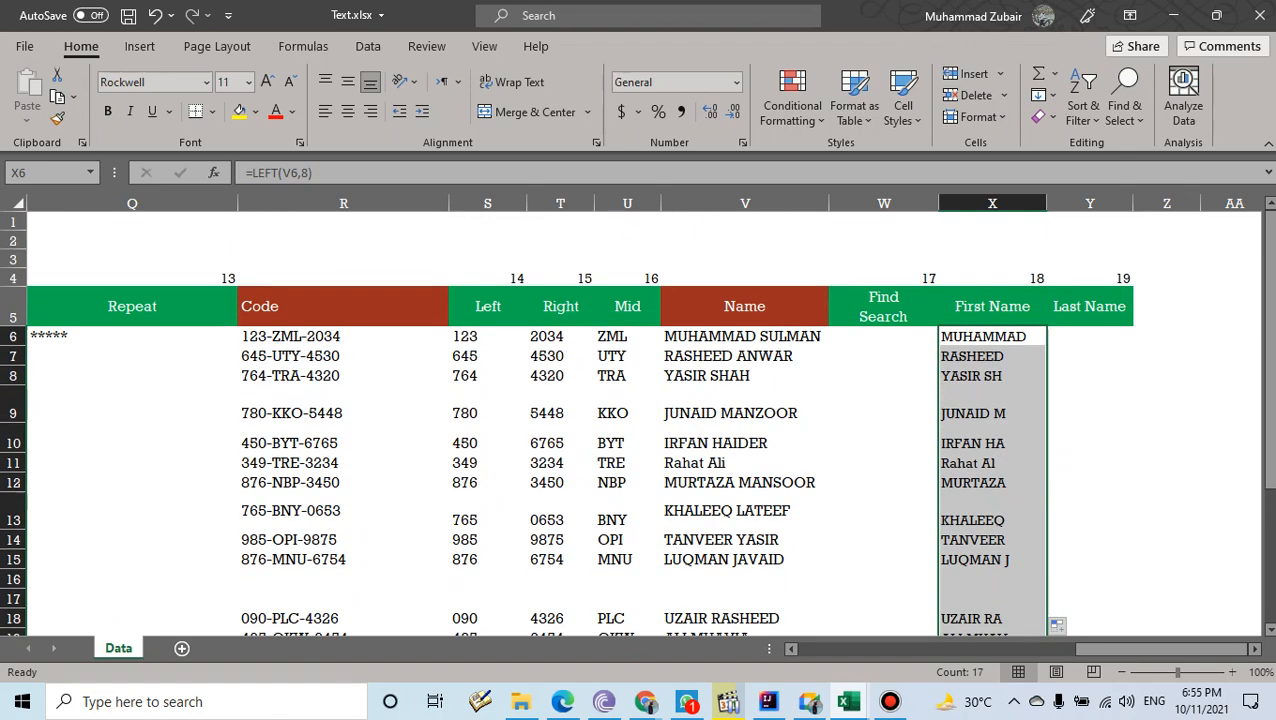
{"action": "left_click", "coordinate": [745, 376]}
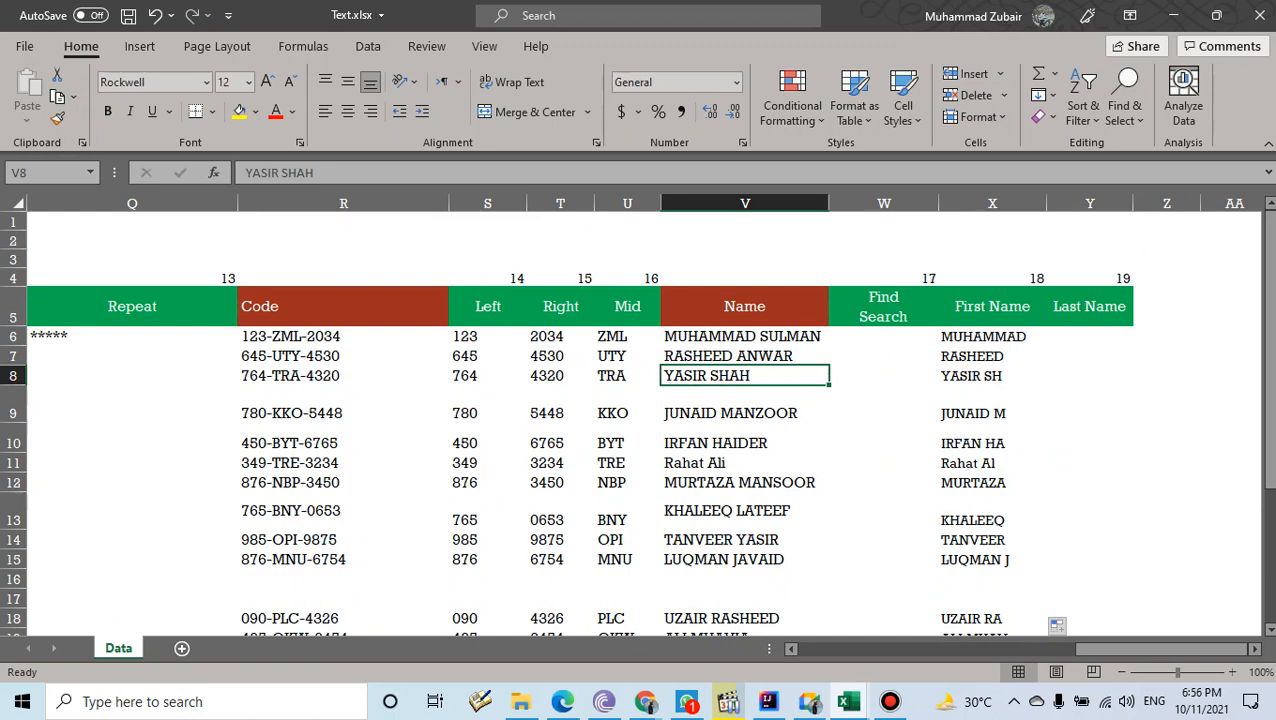
{"action": "key", "text": "ctrl+z"}
{"action": "key", "text": "ctrl+z"}
{"action": "key", "text": "ctrl+z"}
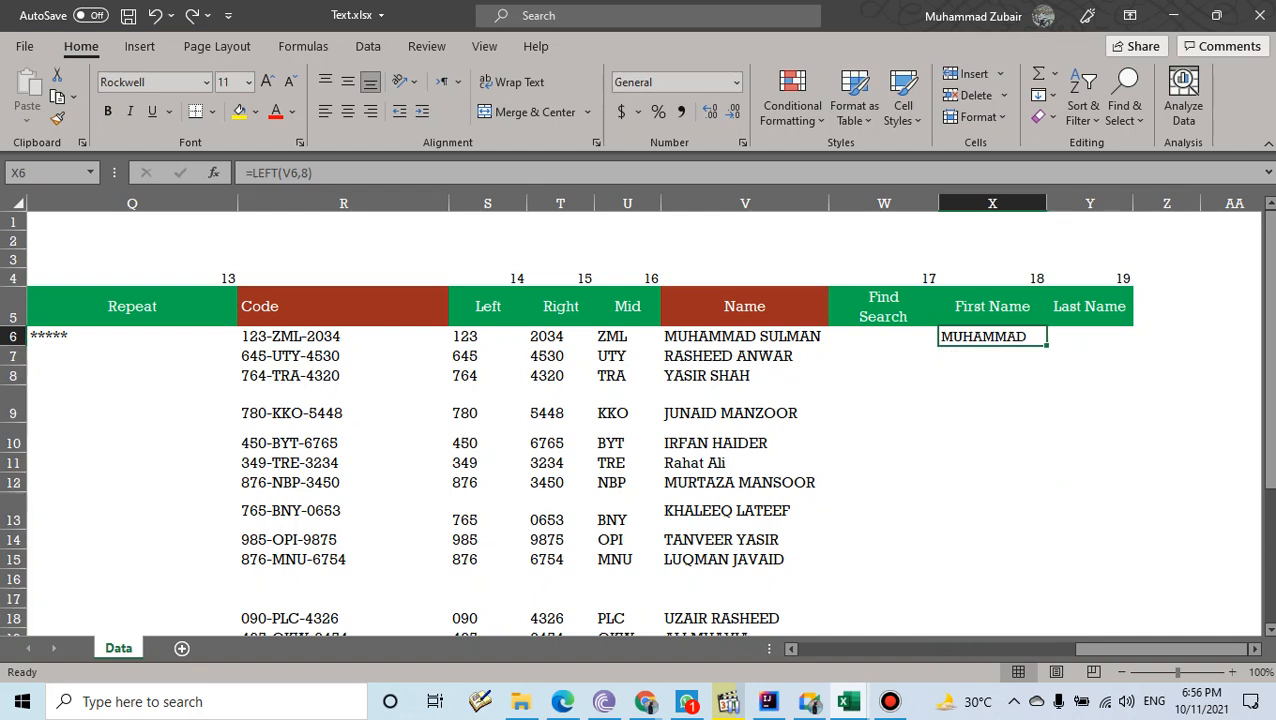
- Undo X6's fixed-length LEFT formula, widen column X, and abandon a new =LEFT(V6, attempt
{"action": "key", "text": "ctrl+z"}
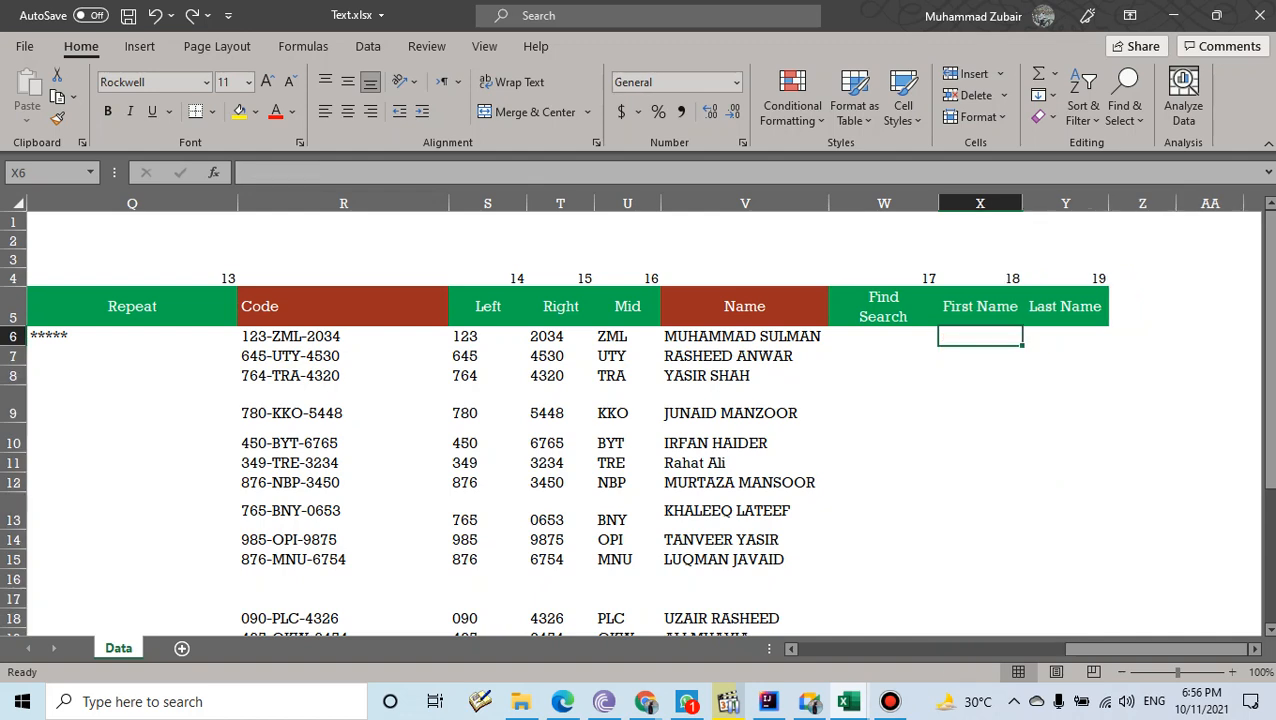
{"action": "left_click_drag", "start_coordinate": [1022, 203], "coordinate": [1102, 203]}
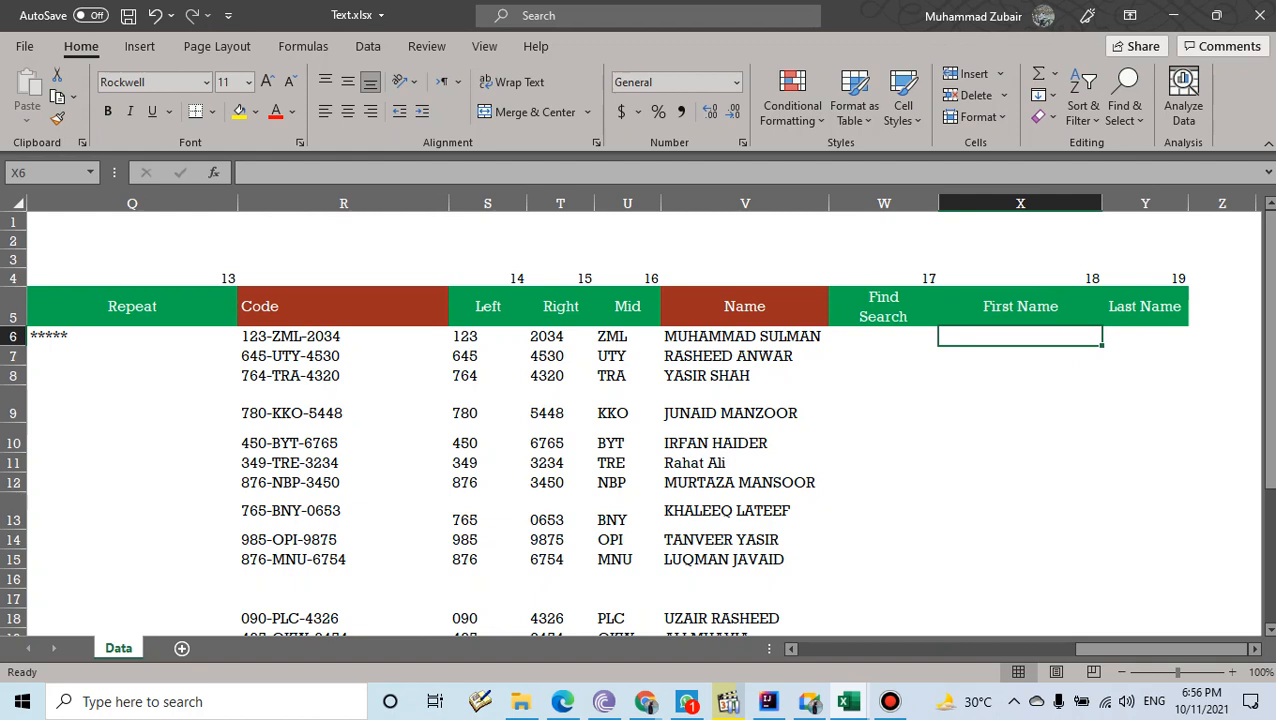
{"action": "type", "text": "=lef"}
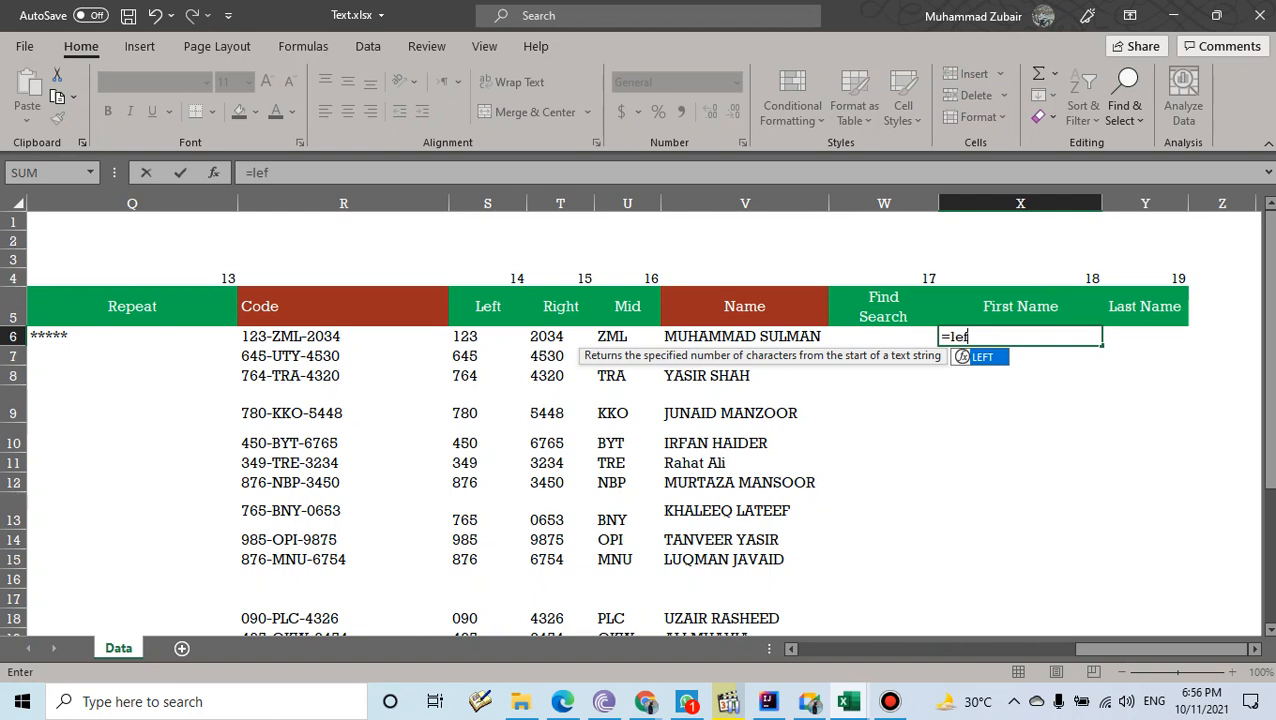
{"action": "key", "text": "Tab"}
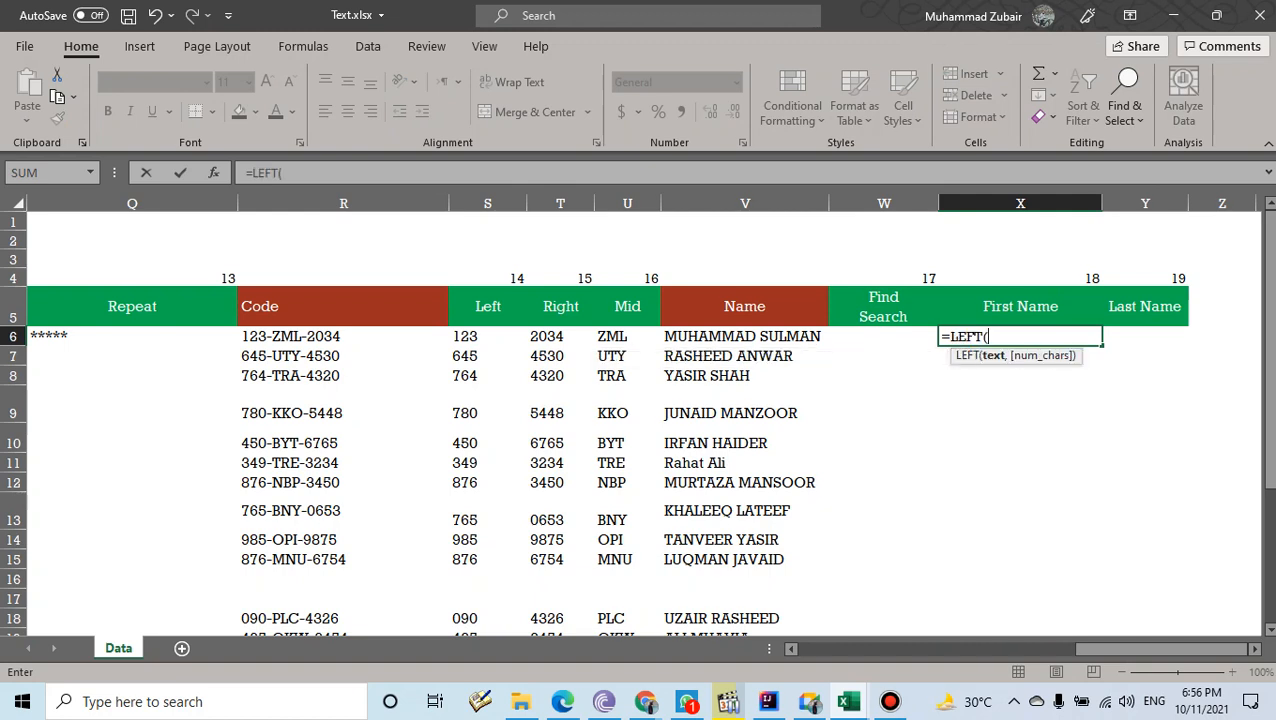
{"action": "left_click", "coordinate": [744, 336]}
{"action": "type", "text": ","}
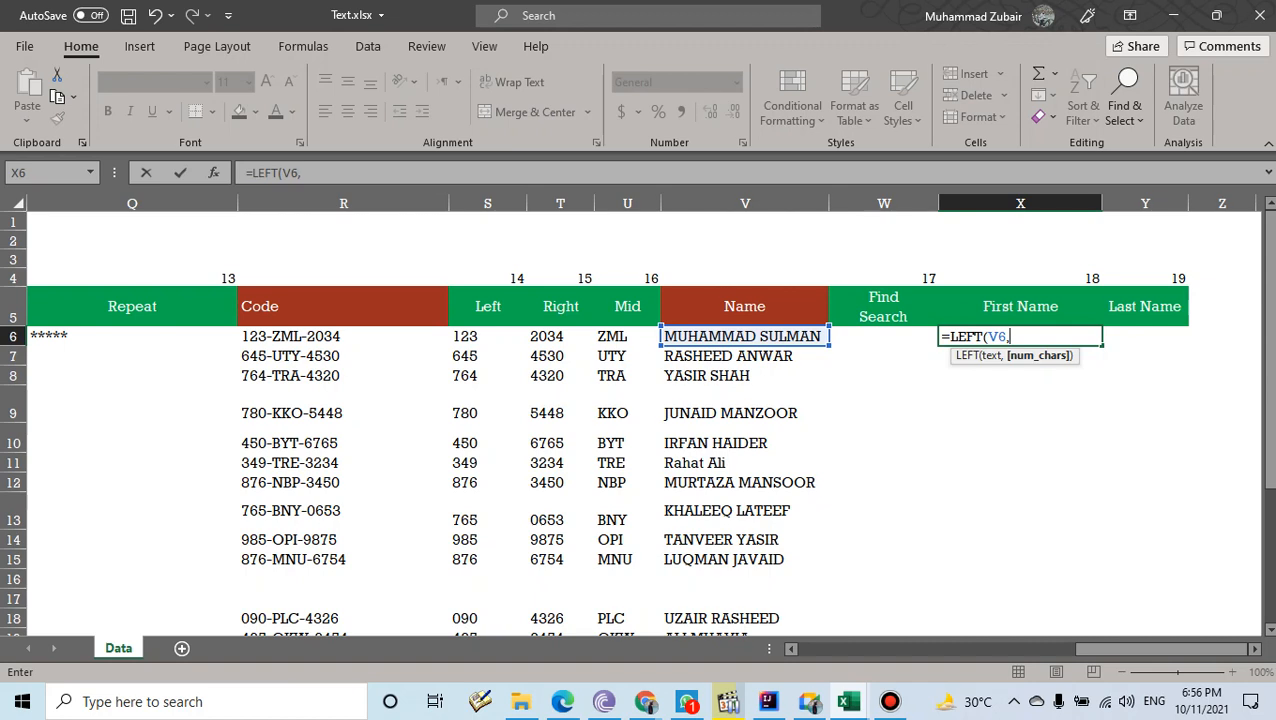
{"action": "key", "text": "Escape"}
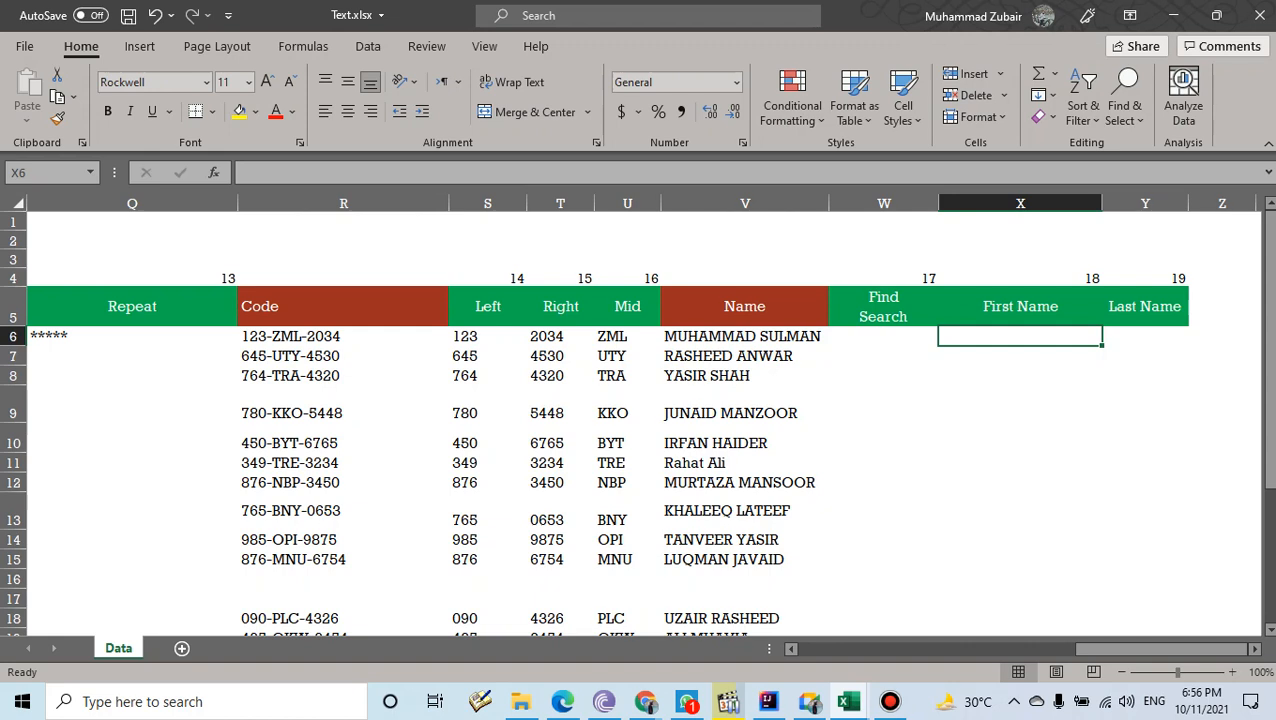
{"action": "left_click", "coordinate": [745, 337]}
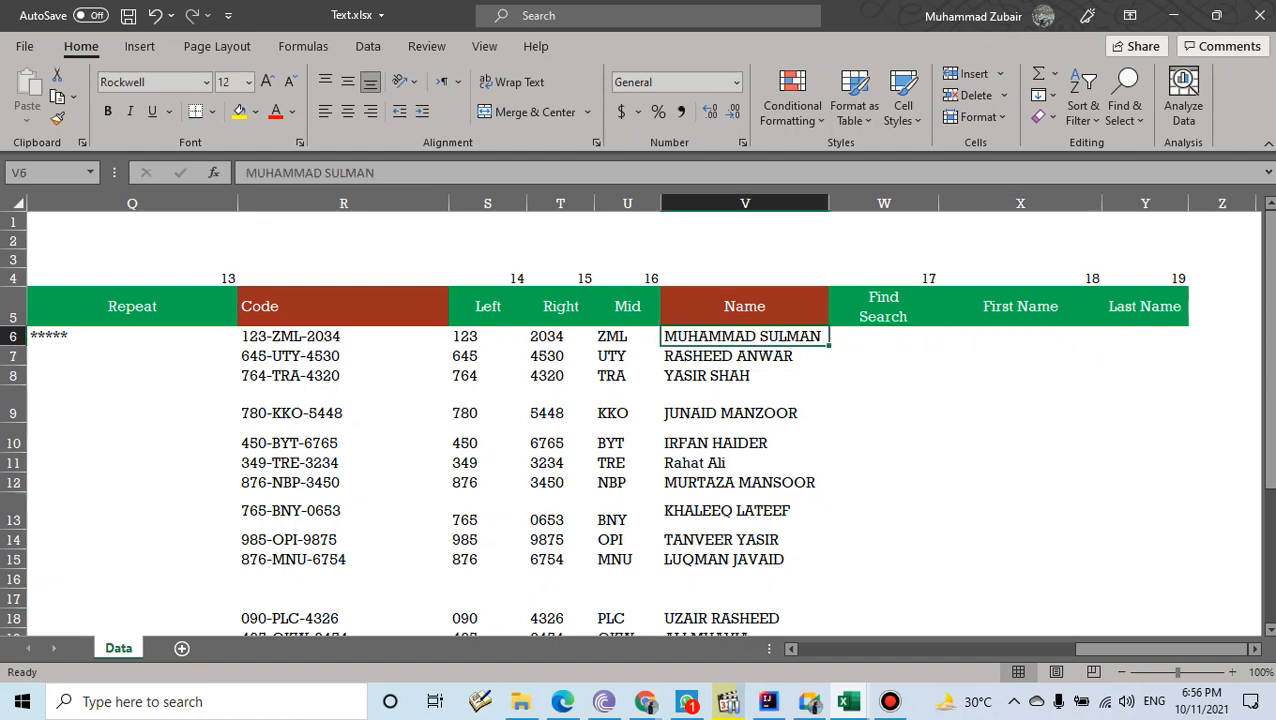
{"action": "left_click", "coordinate": [745, 356]}
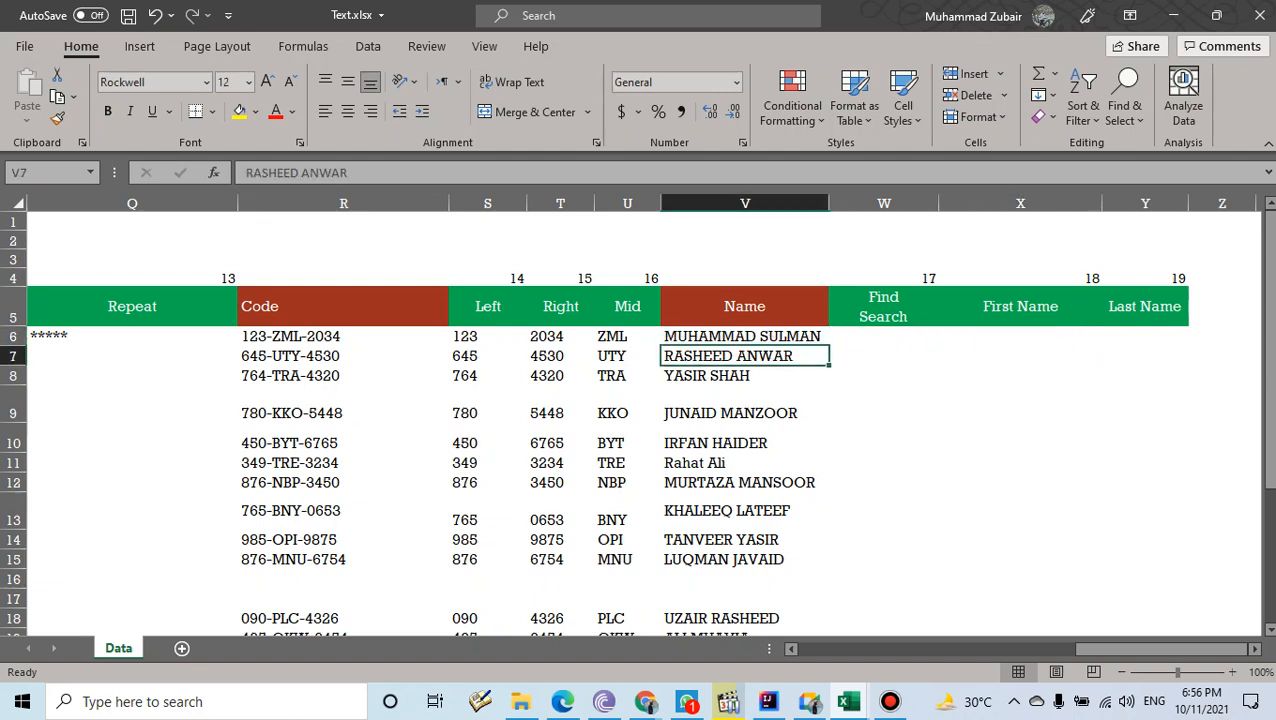
{"action": "left_click", "coordinate": [745, 376]}
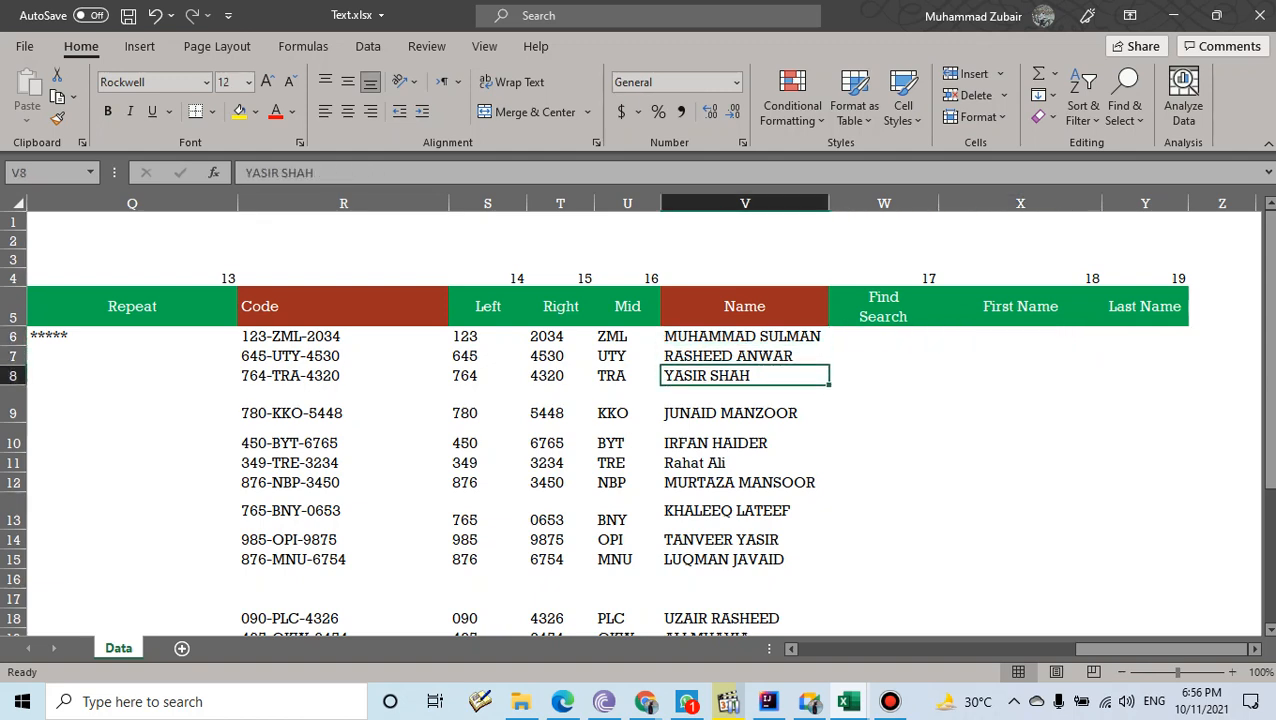
{"action": "left_click", "coordinate": [745, 405]}
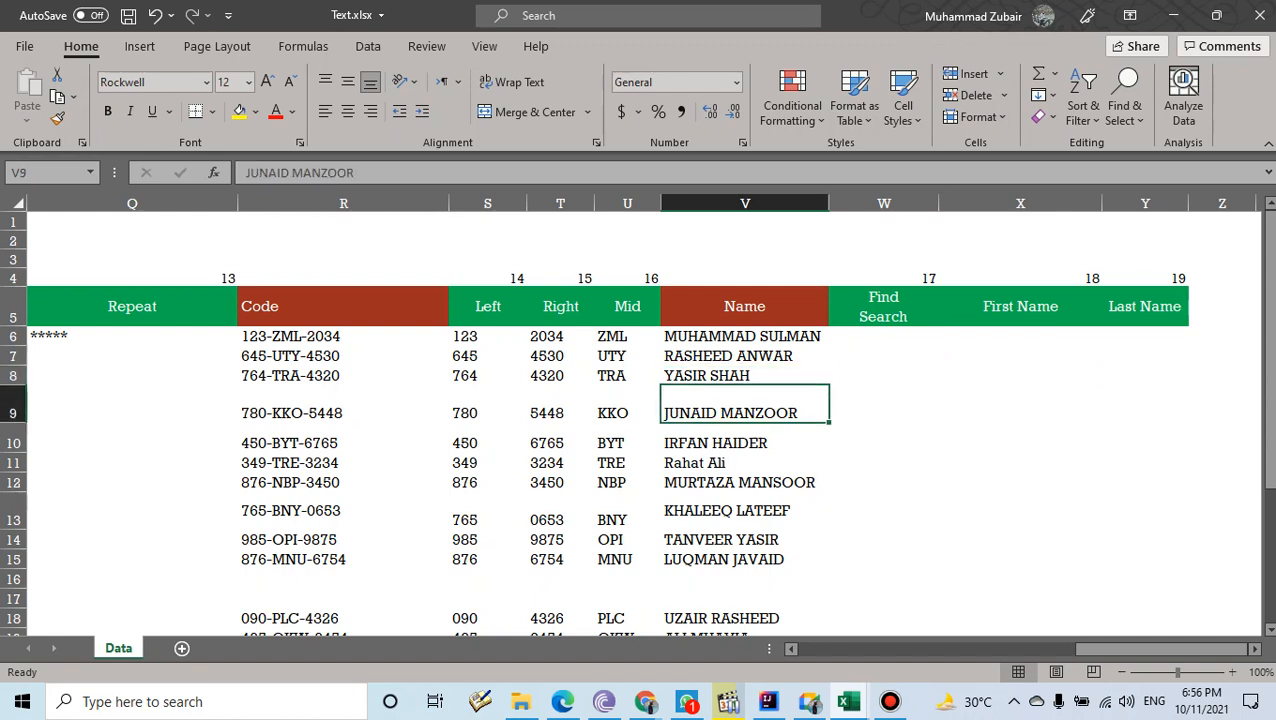
{"action": "left_click", "coordinate": [745, 438]}
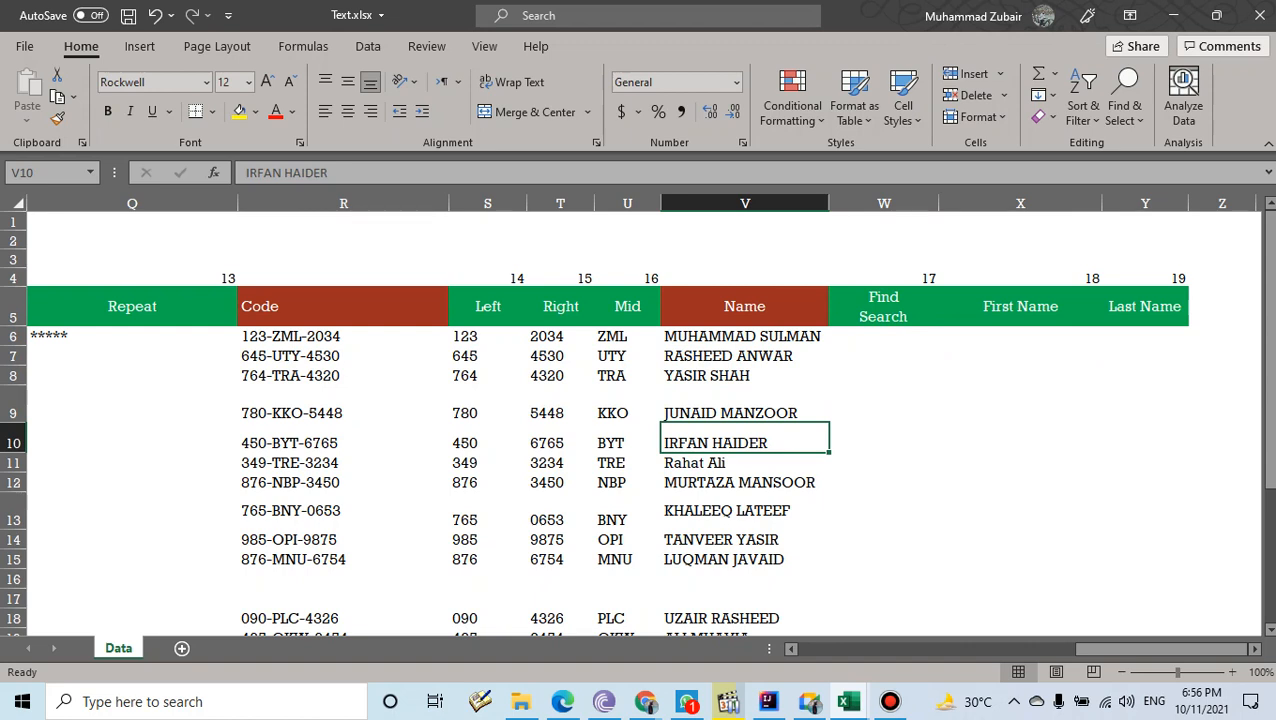
{"action": "left_click", "coordinate": [1020, 356]}
{"action": "left_click", "coordinate": [1020, 337]}
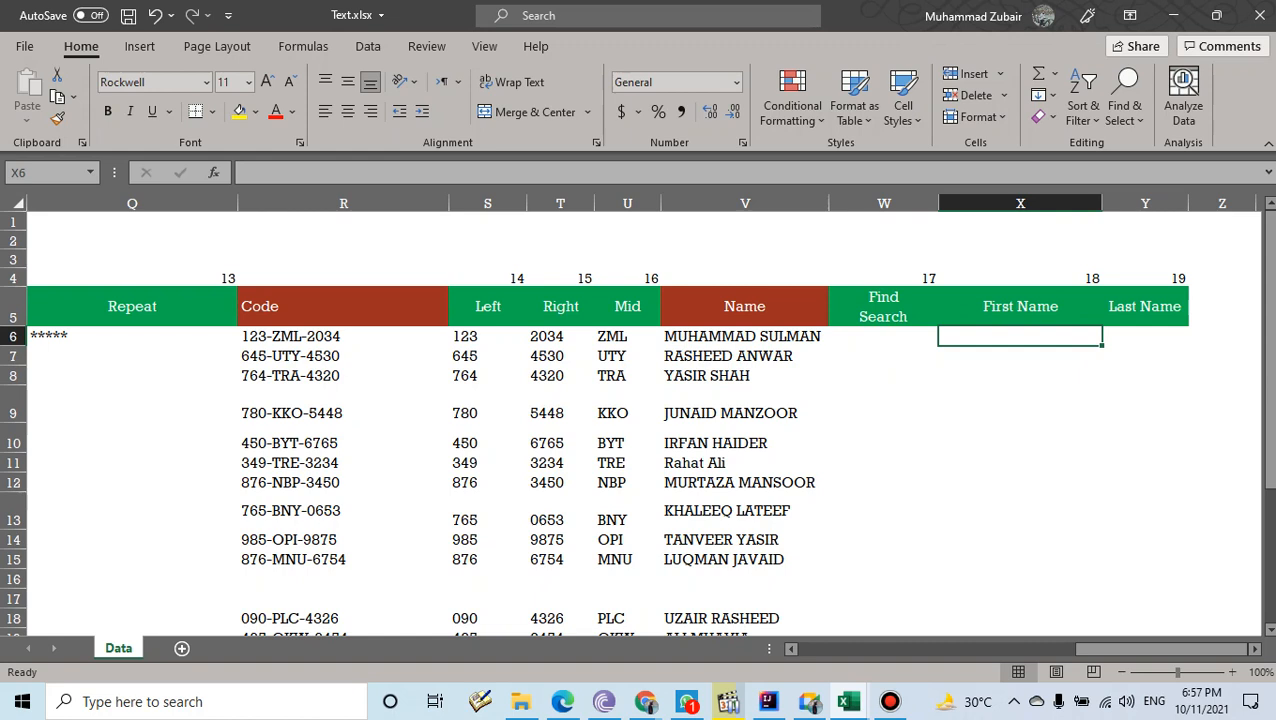
- Enter =FIND(" ",V6) in X6, returning 9 as the space position in the name
{"action": "type", "text": "=fin"}
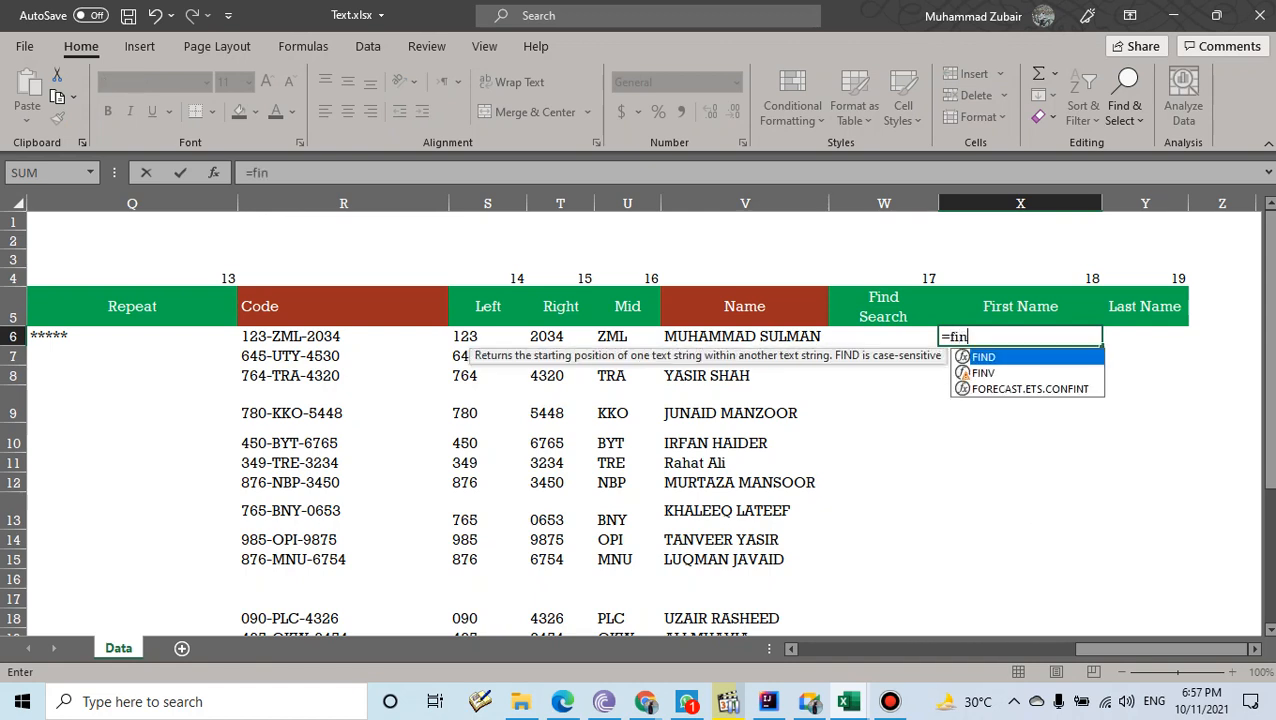
{"action": "key", "text": "Tab"}
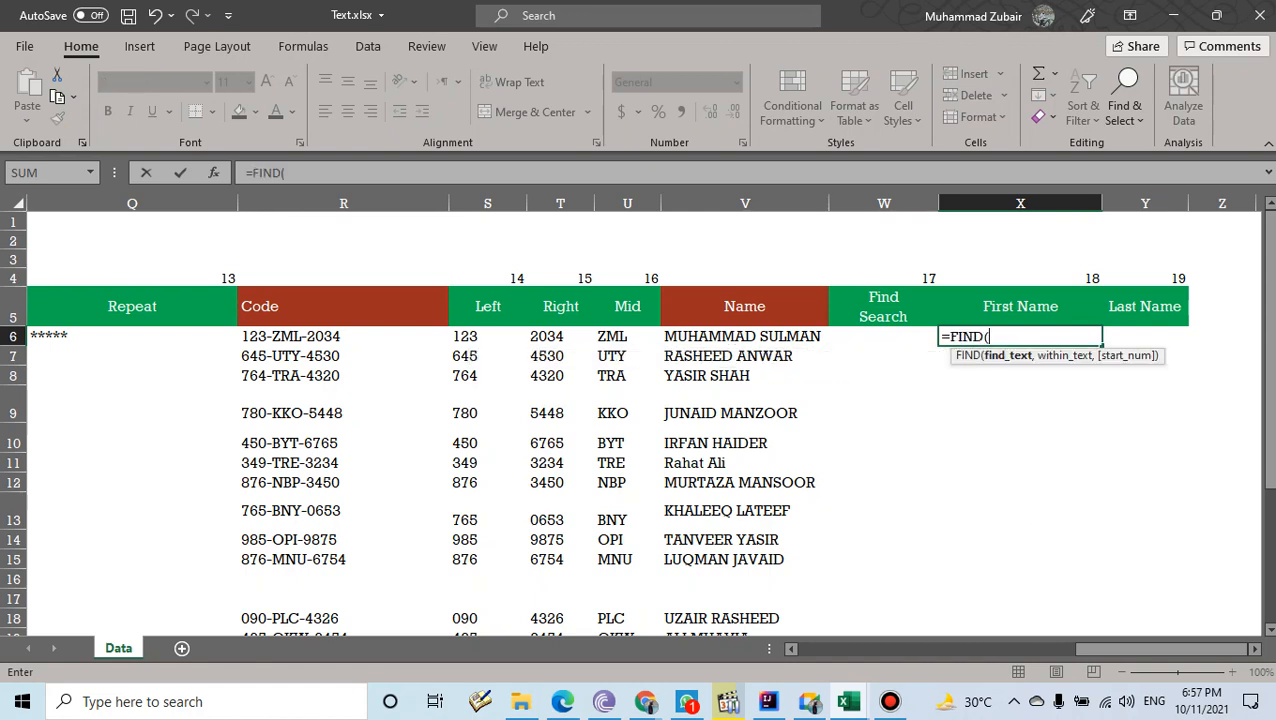
{"action": "type", "text": "\" \","}
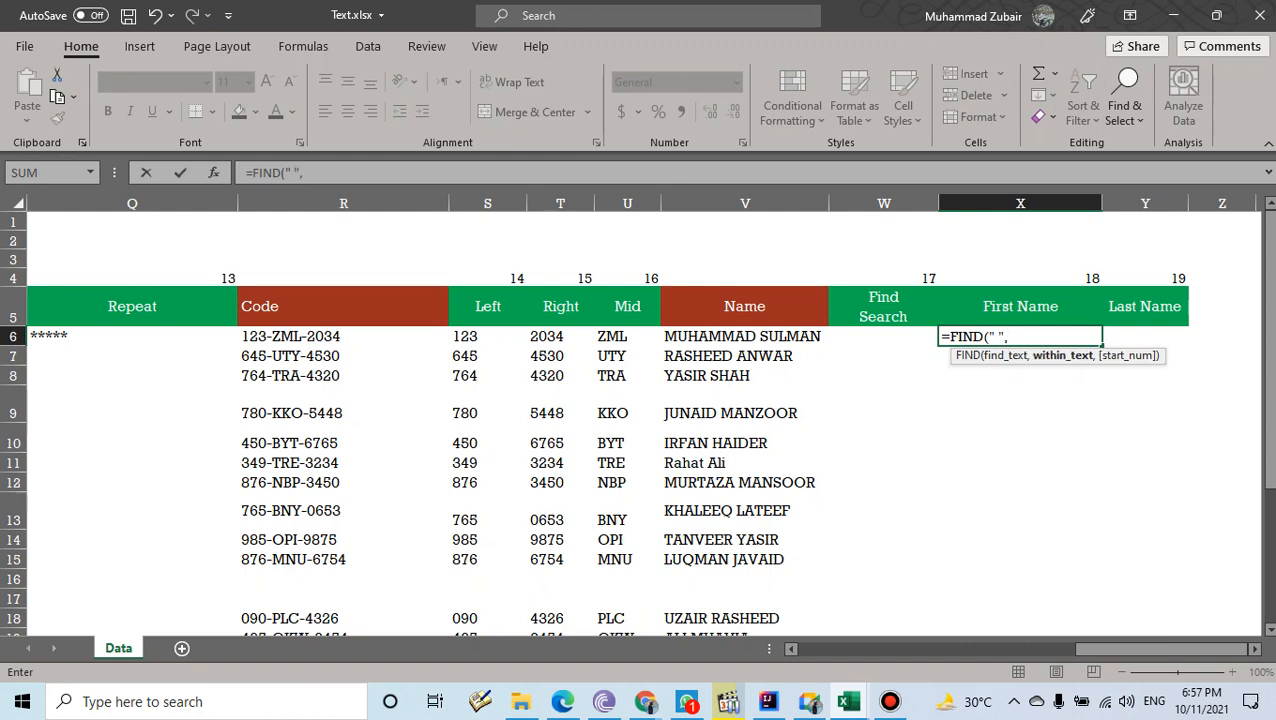
{"action": "left_click", "coordinate": [745, 336]}
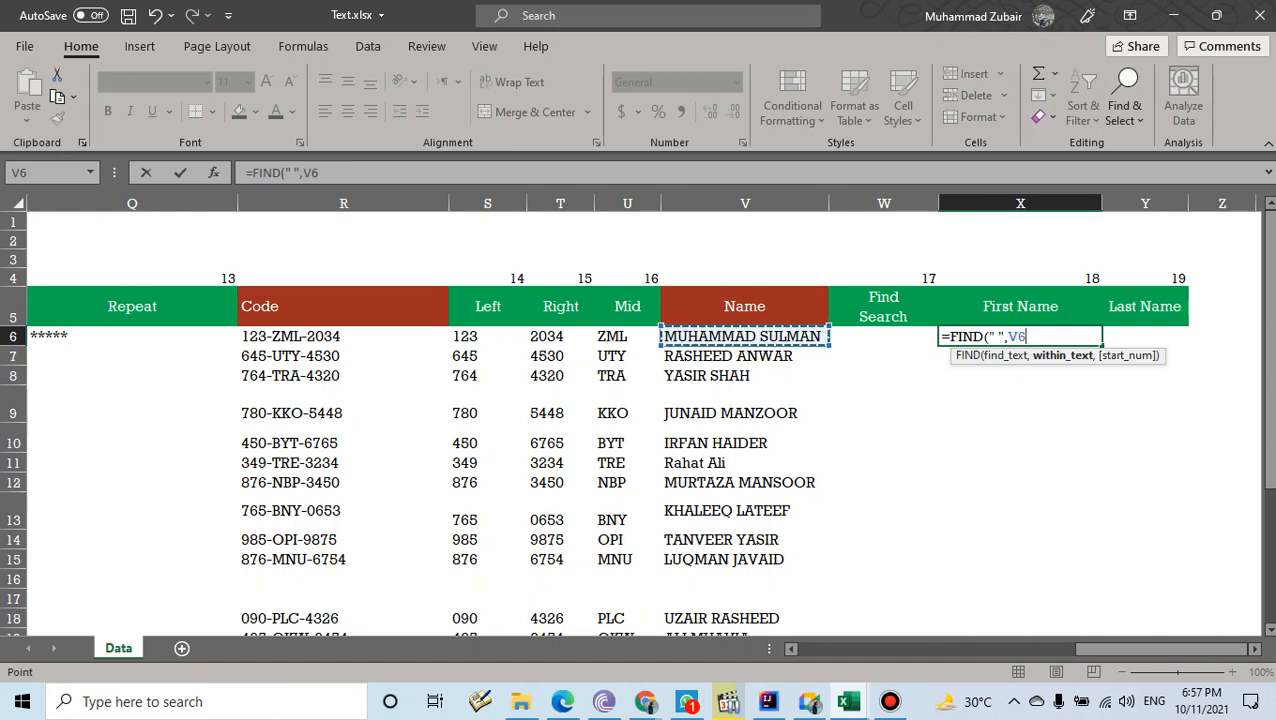
{"action": "type", "text": ")"}
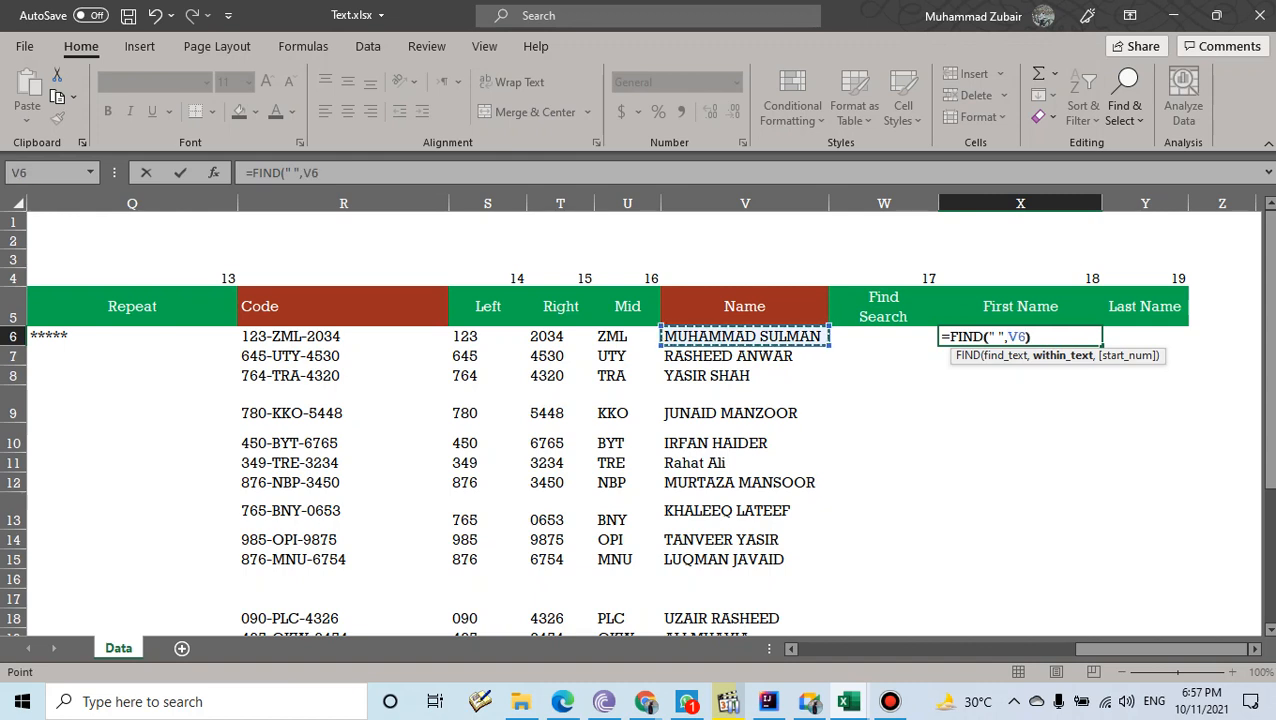
{"action": "key", "text": "Return"}
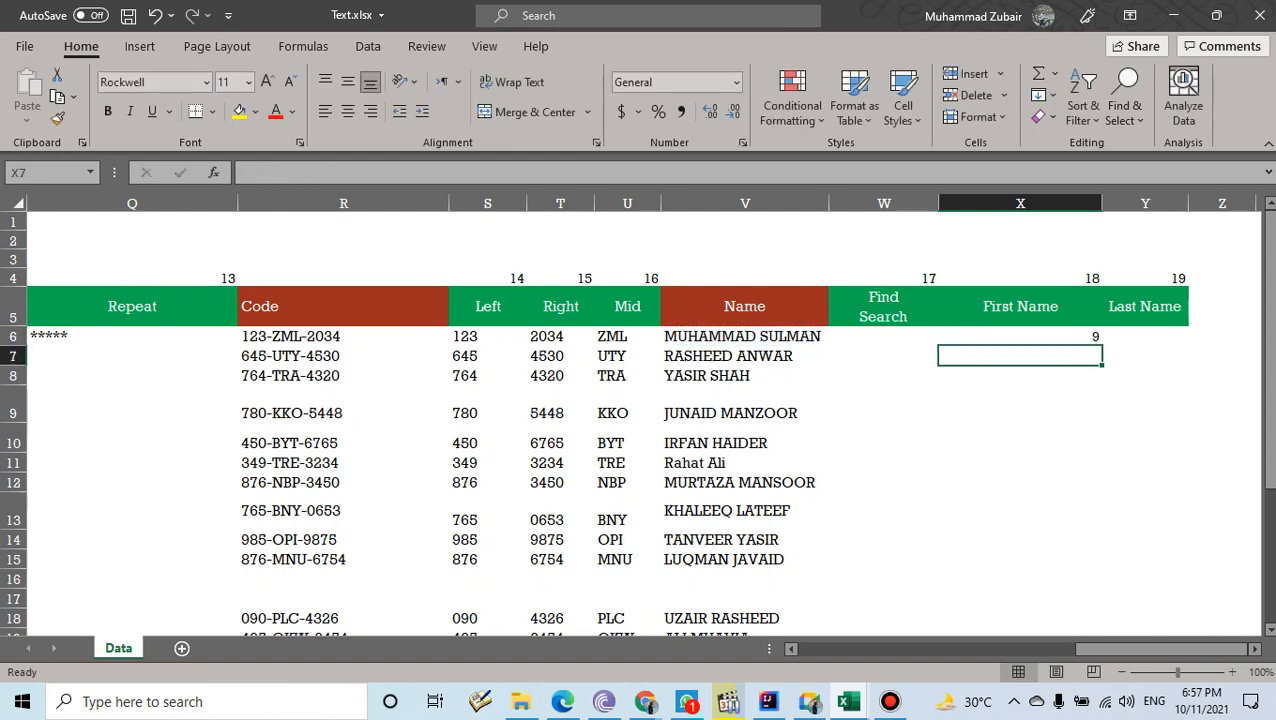
{"action": "left_click", "coordinate": [1020, 337]}
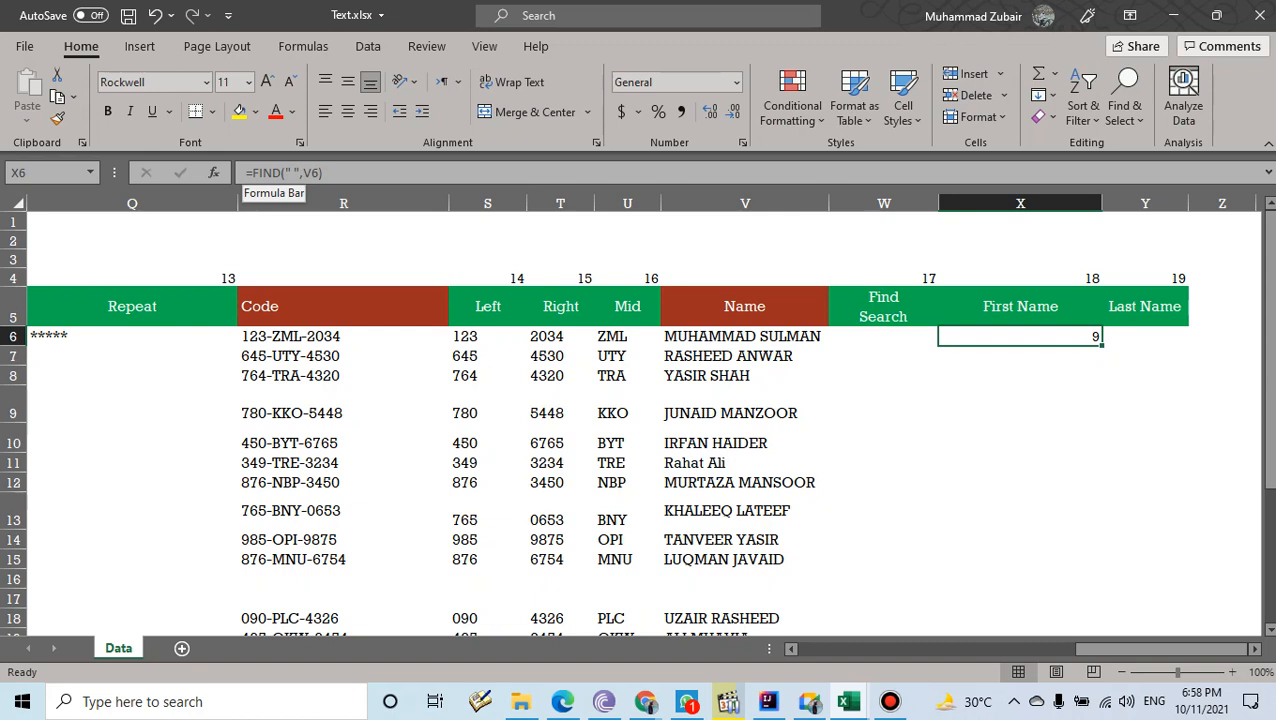
- Wrap X6's formula as =LEFT(V6,FIND(" ",V6)) so it returns only the first name
{"action": "left_click", "coordinate": [252, 173]}
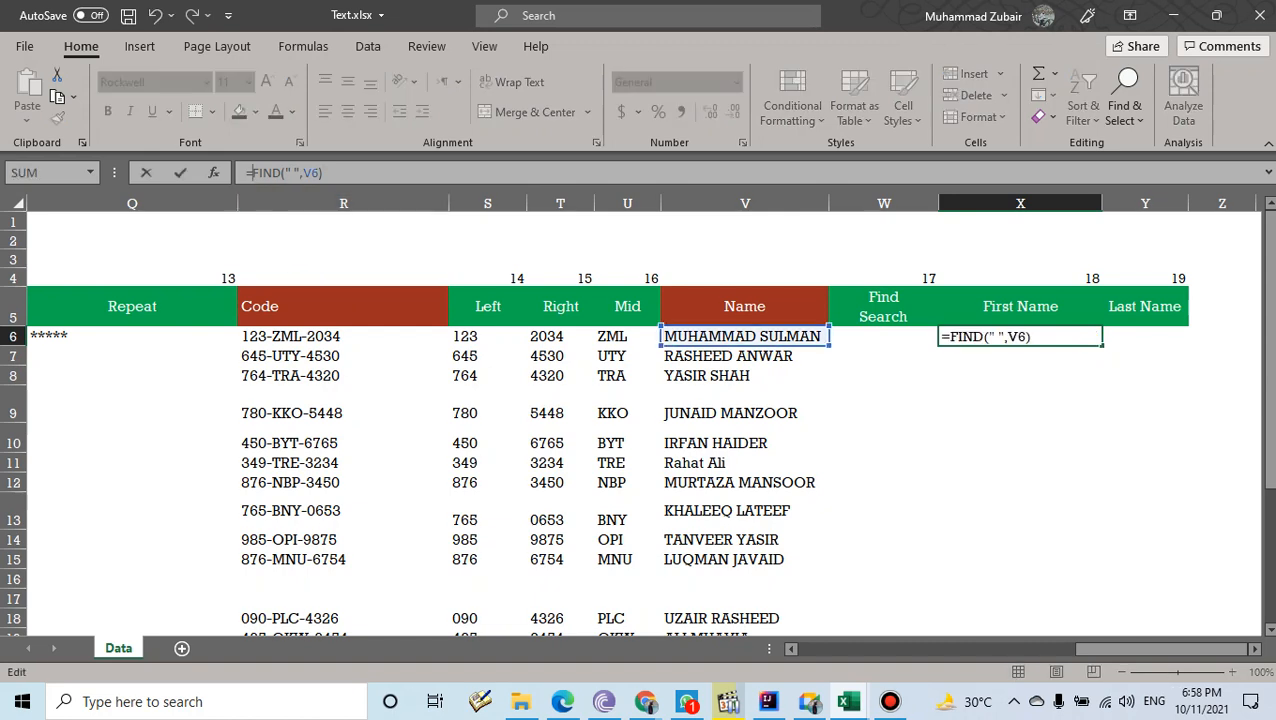
{"action": "type", "text": "lef"}
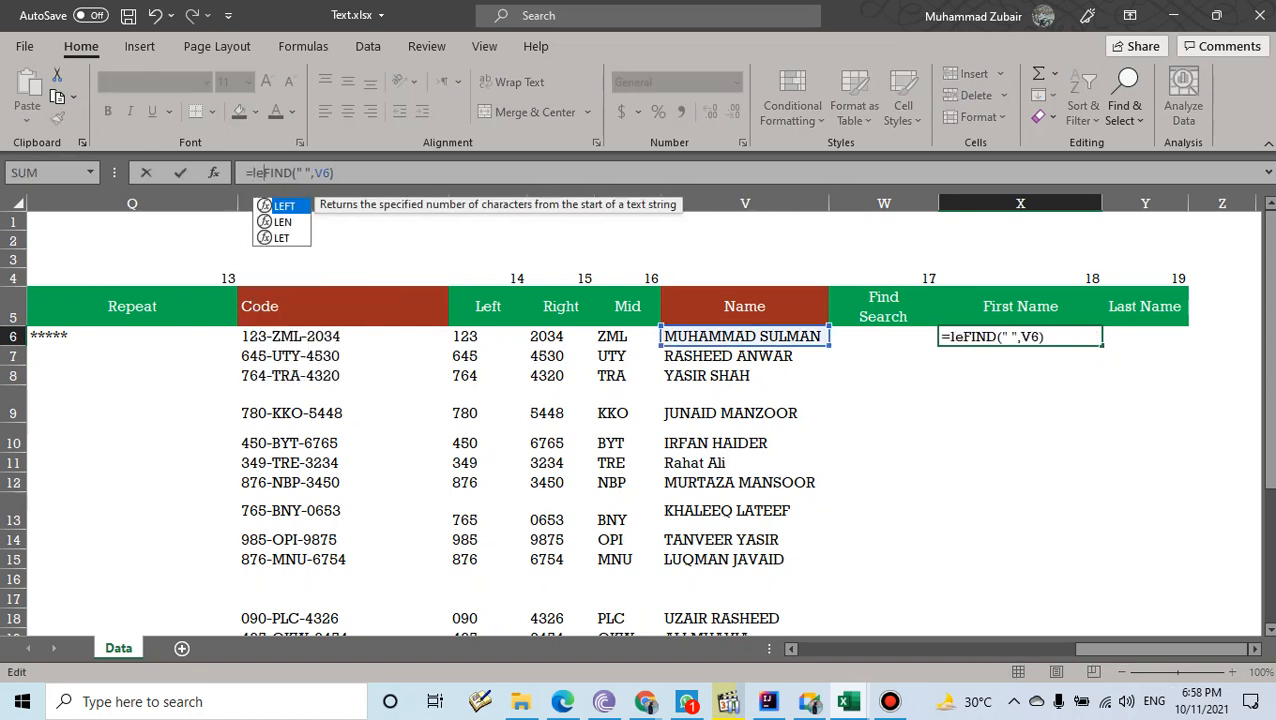
{"action": "key", "text": "Tab"}
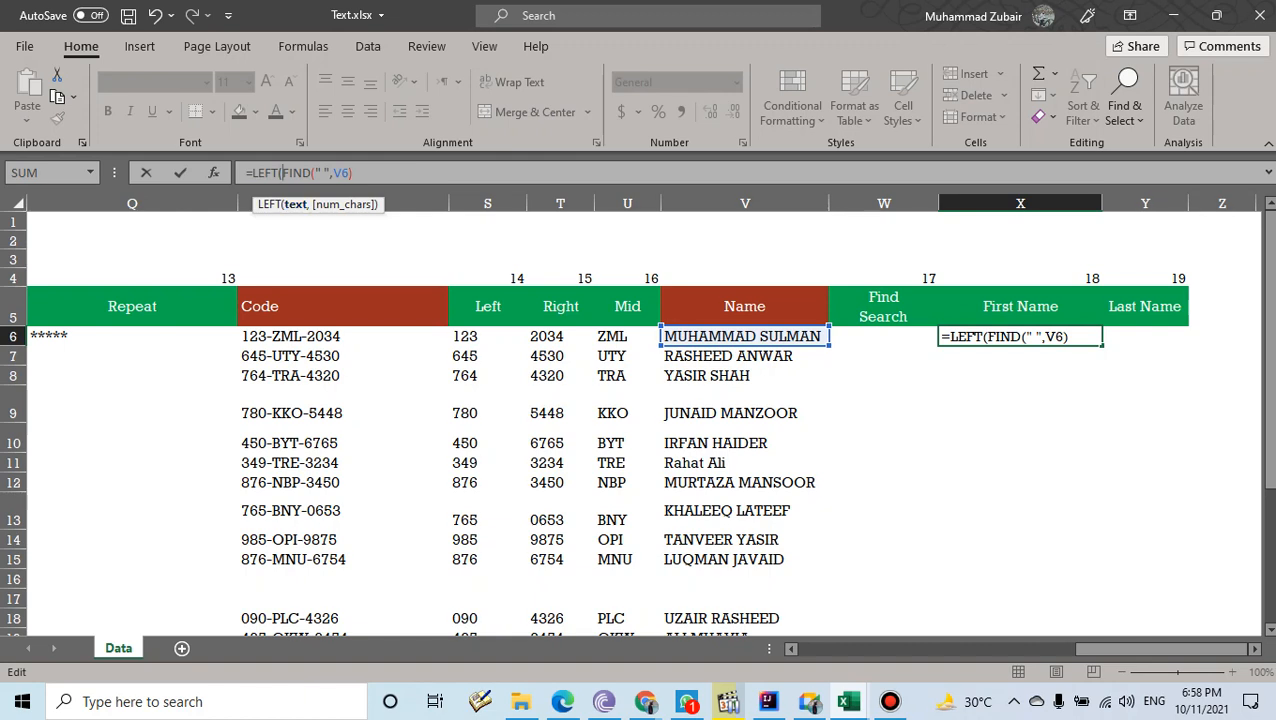
{"action": "left_click", "coordinate": [744, 337]}
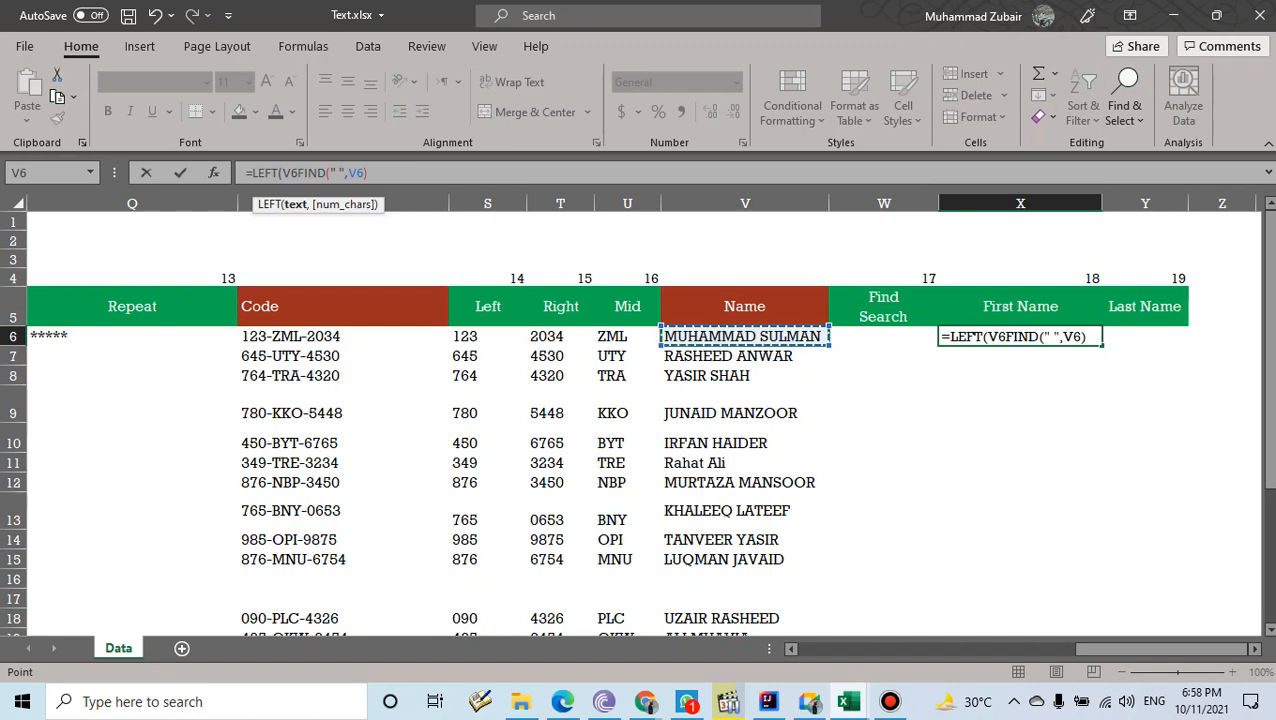
{"action": "type", "text": ","}
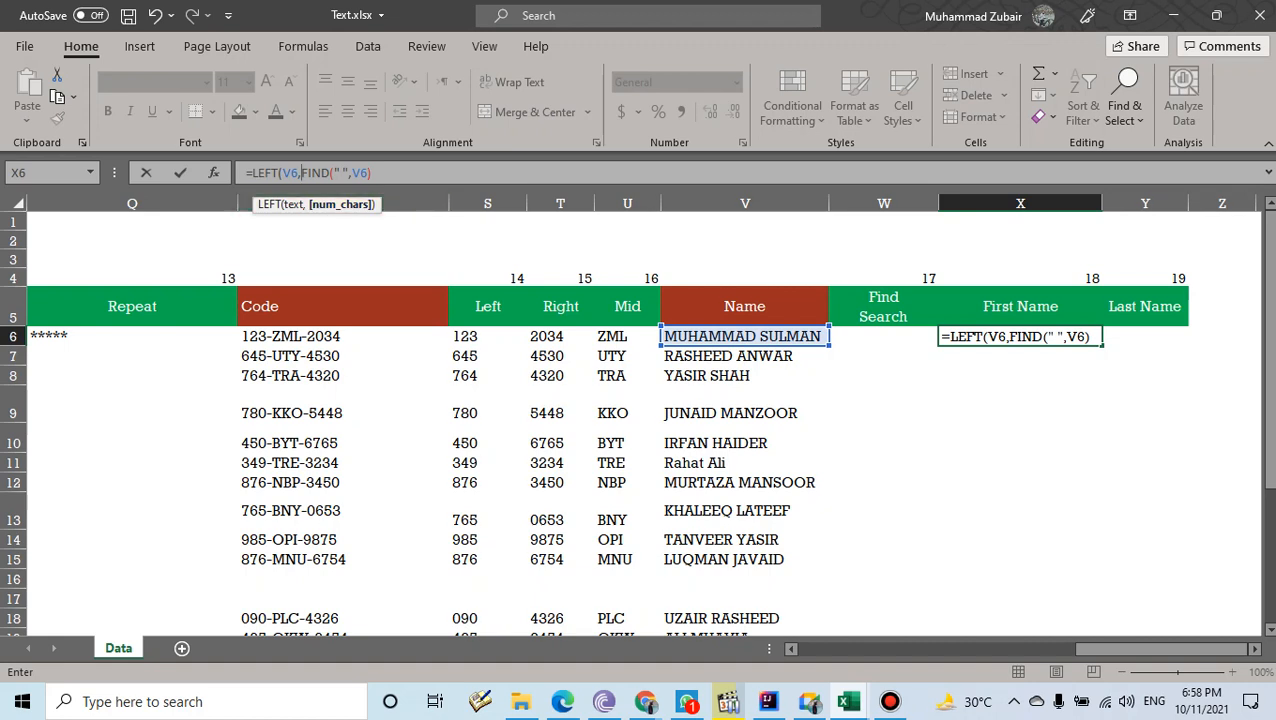
{"action": "key", "text": "F2"}
{"action": "type", "text": ")"}
{"action": "key", "text": "Return"}
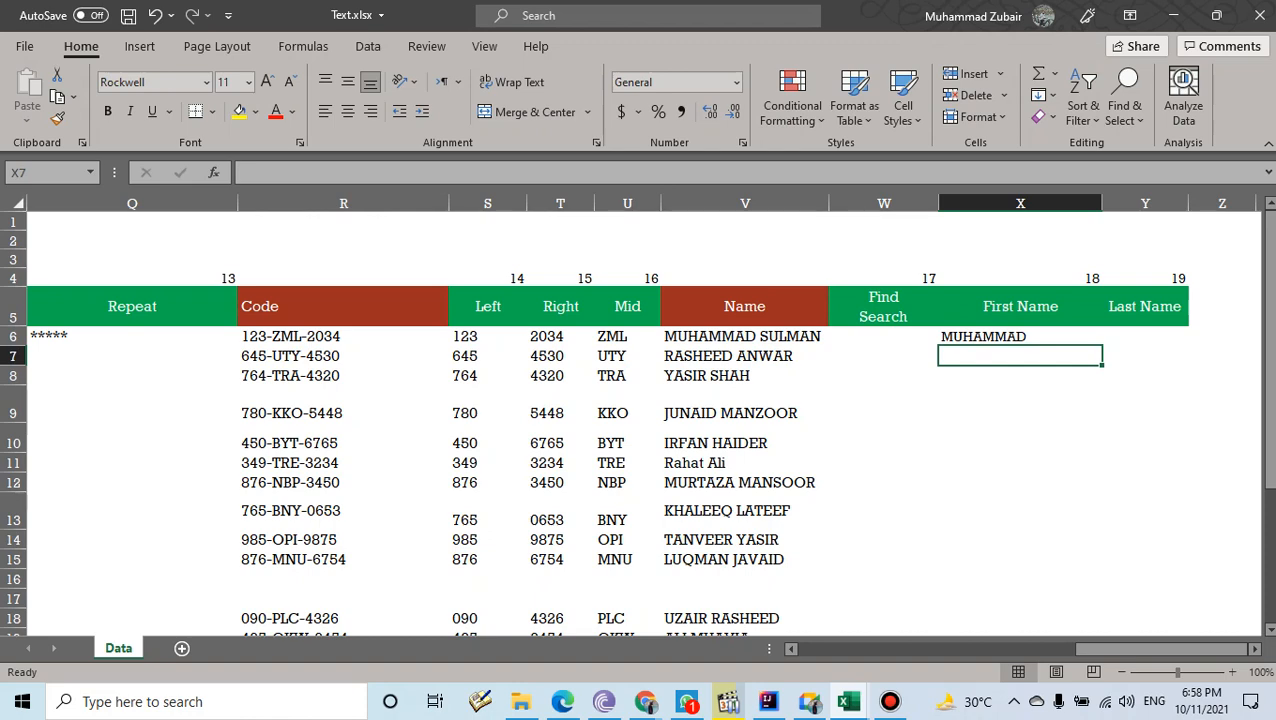
{"action": "key", "text": "Up"}
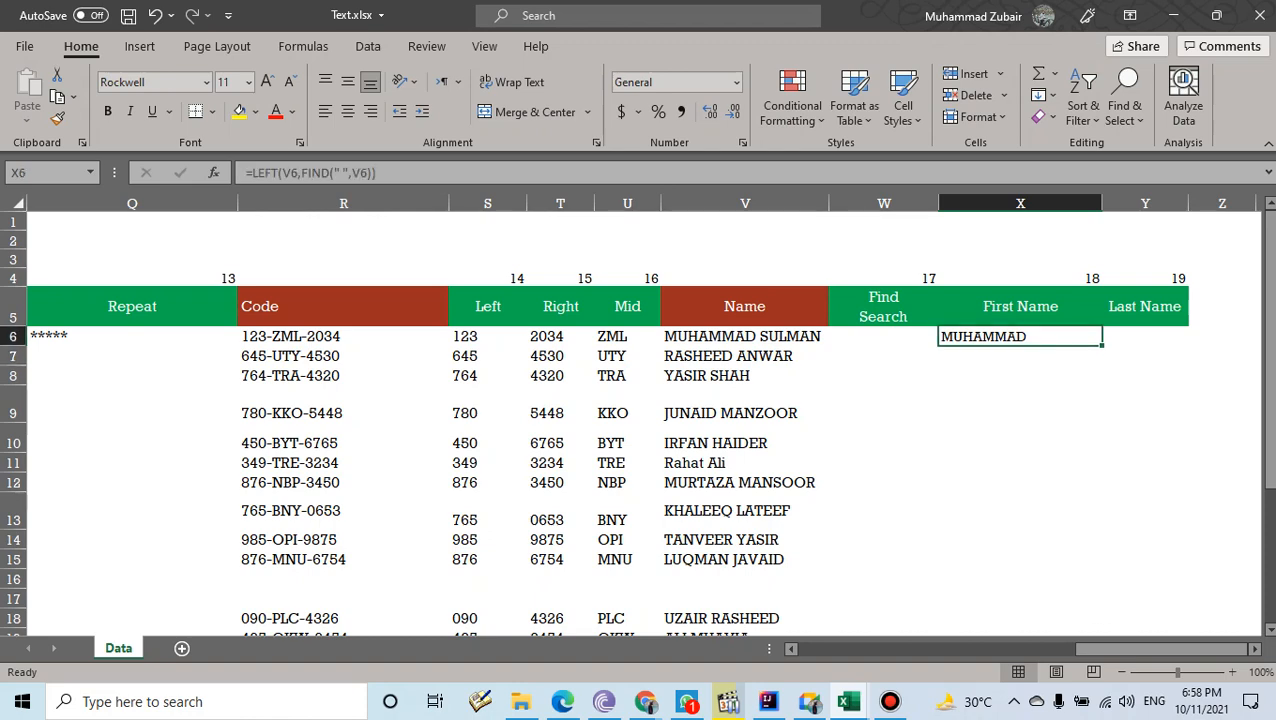
- Fill the first-name formula down column X and spot-check the results in rows 9–22
{"action": "left_click_drag", "start_coordinate": [1102, 344], "coordinate": [1100, 592]}
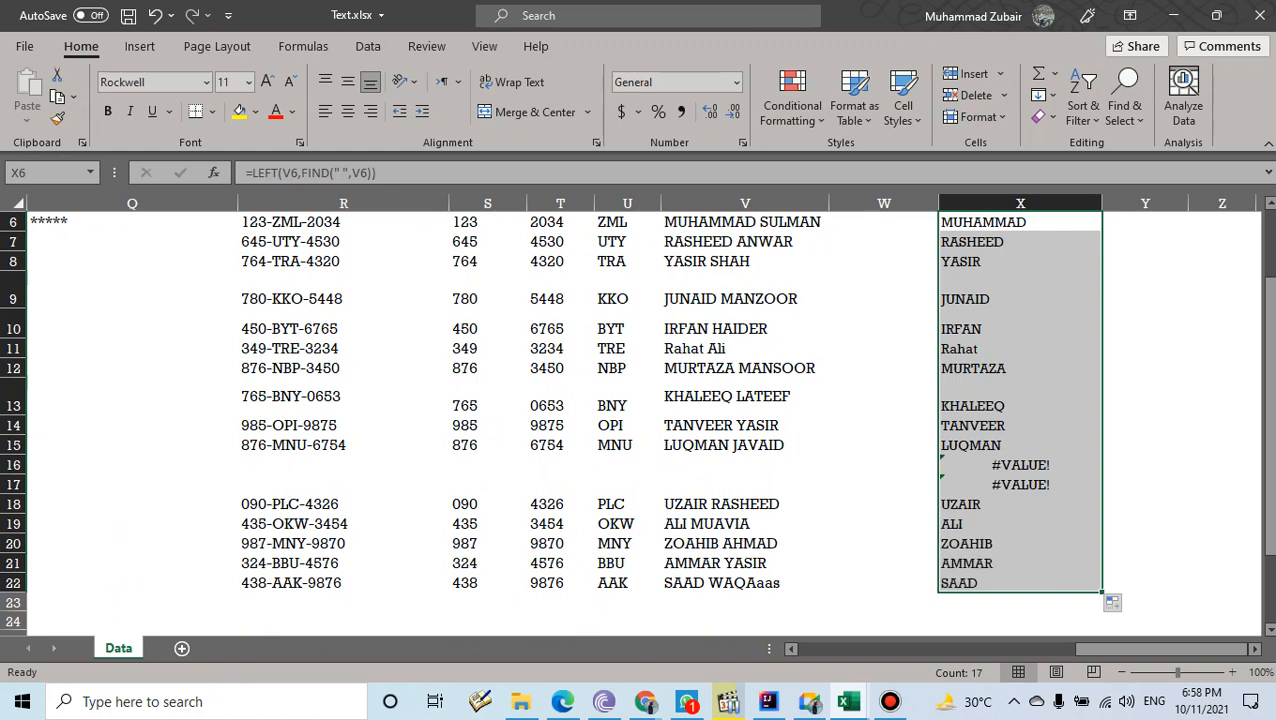
{"action": "left_click", "coordinate": [1020, 504]}
{"action": "key", "text": "Down"}
{"action": "key", "text": "Down"}
{"action": "key", "text": "Down"}
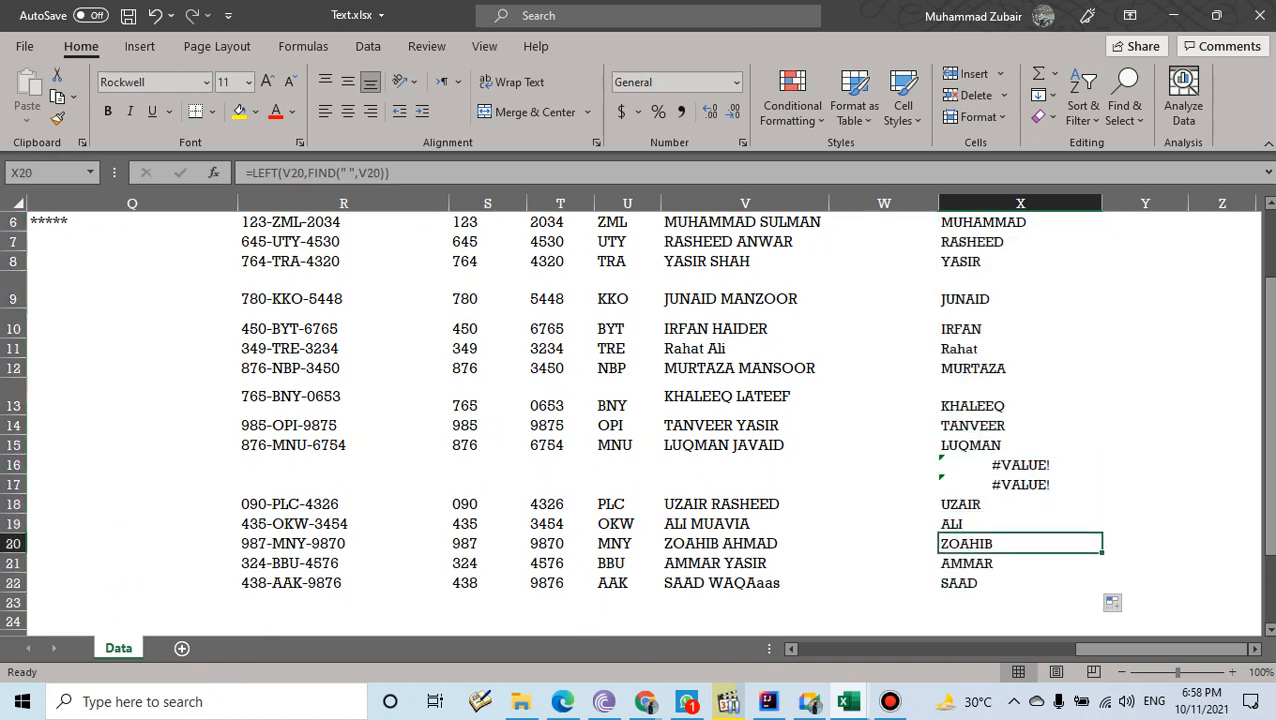
{"action": "key", "text": "Down"}
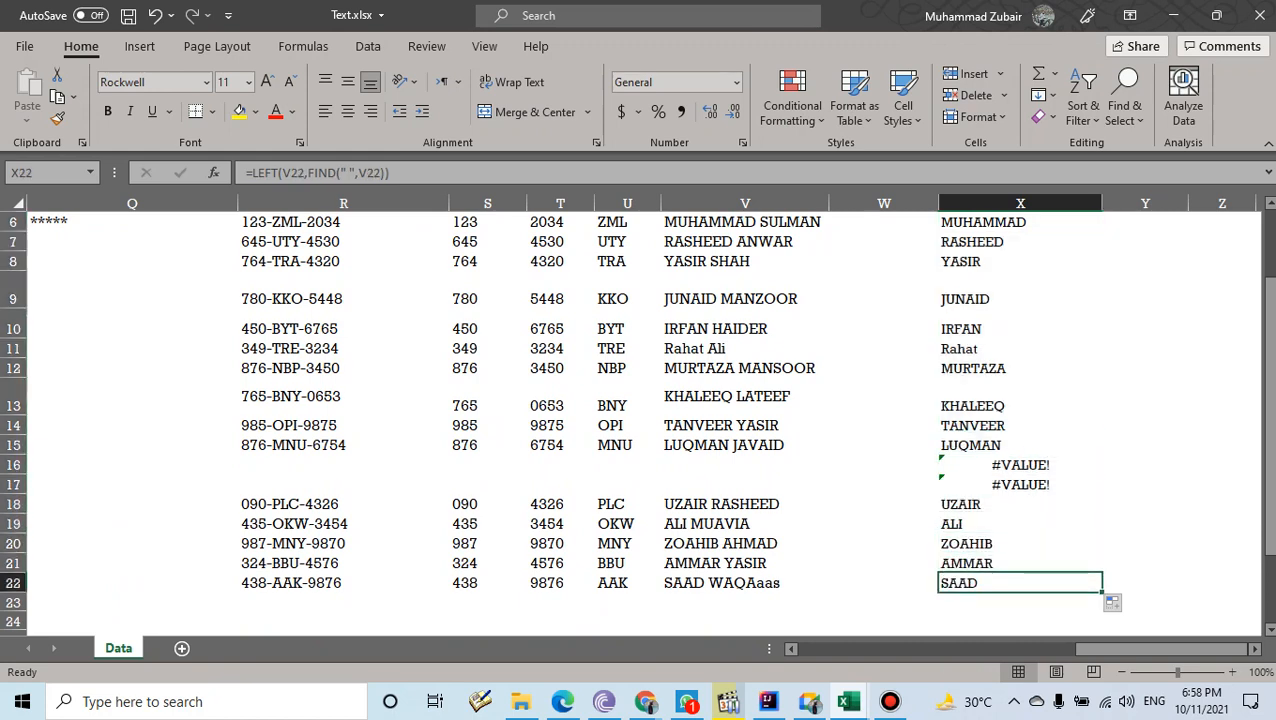
{"action": "left_click", "coordinate": [1020, 400]}
{"action": "key", "text": "Down"}
{"action": "key", "text": "Down"}
{"action": "left_click", "coordinate": [1020, 349]}
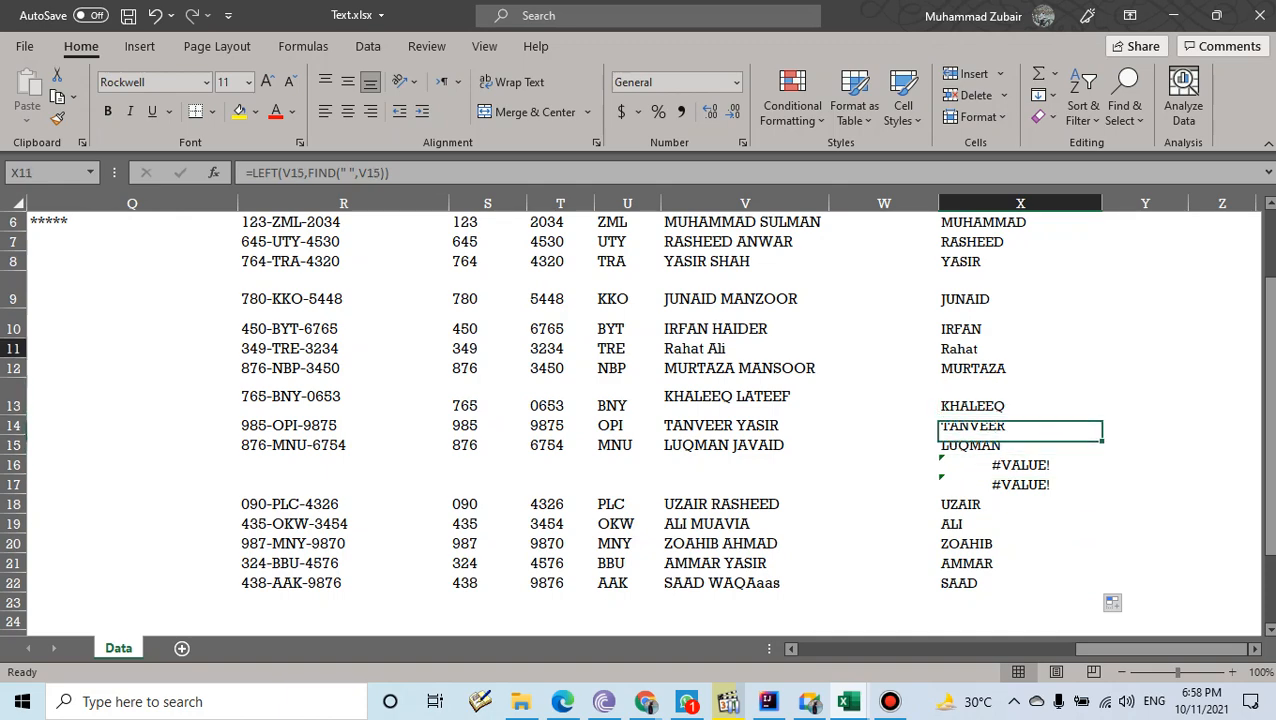
{"action": "left_click", "coordinate": [1020, 292]}
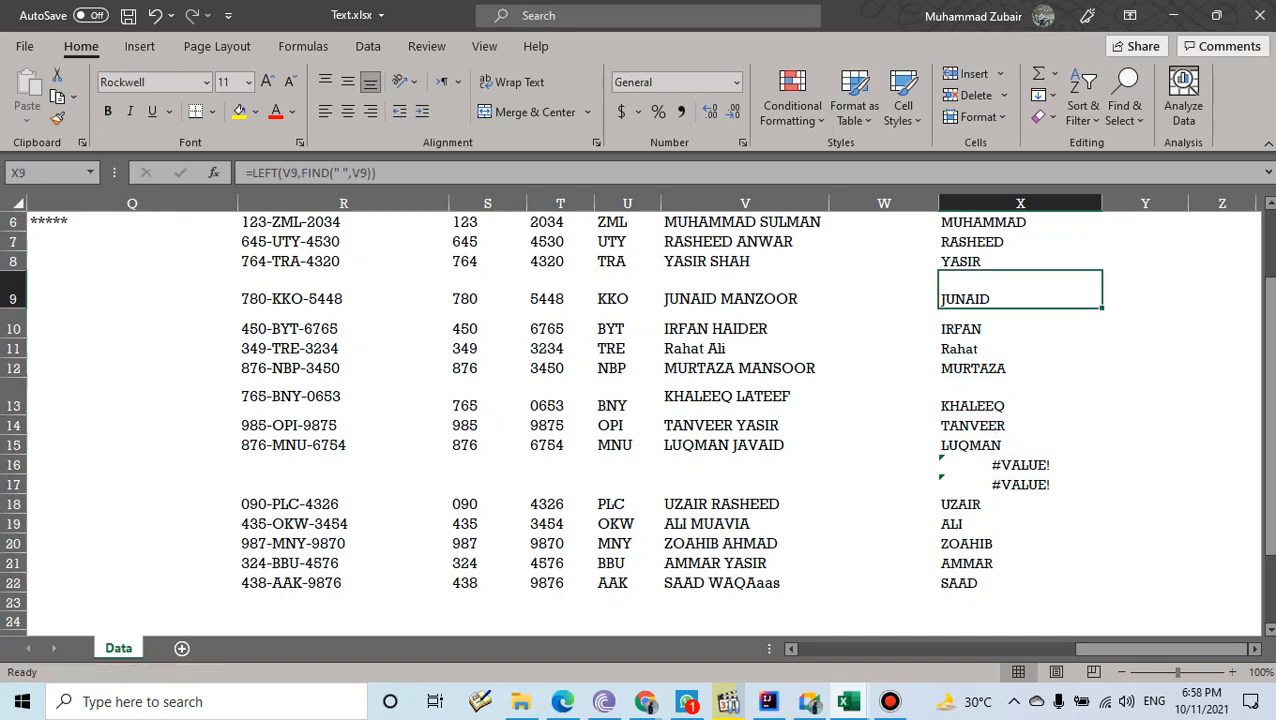
- Scroll back up to the headers and minimize the Text.xlsx window
{"action": "scroll", "coordinate": [640, 420], "scroll_direction": "up", "scroll_amount": 2}
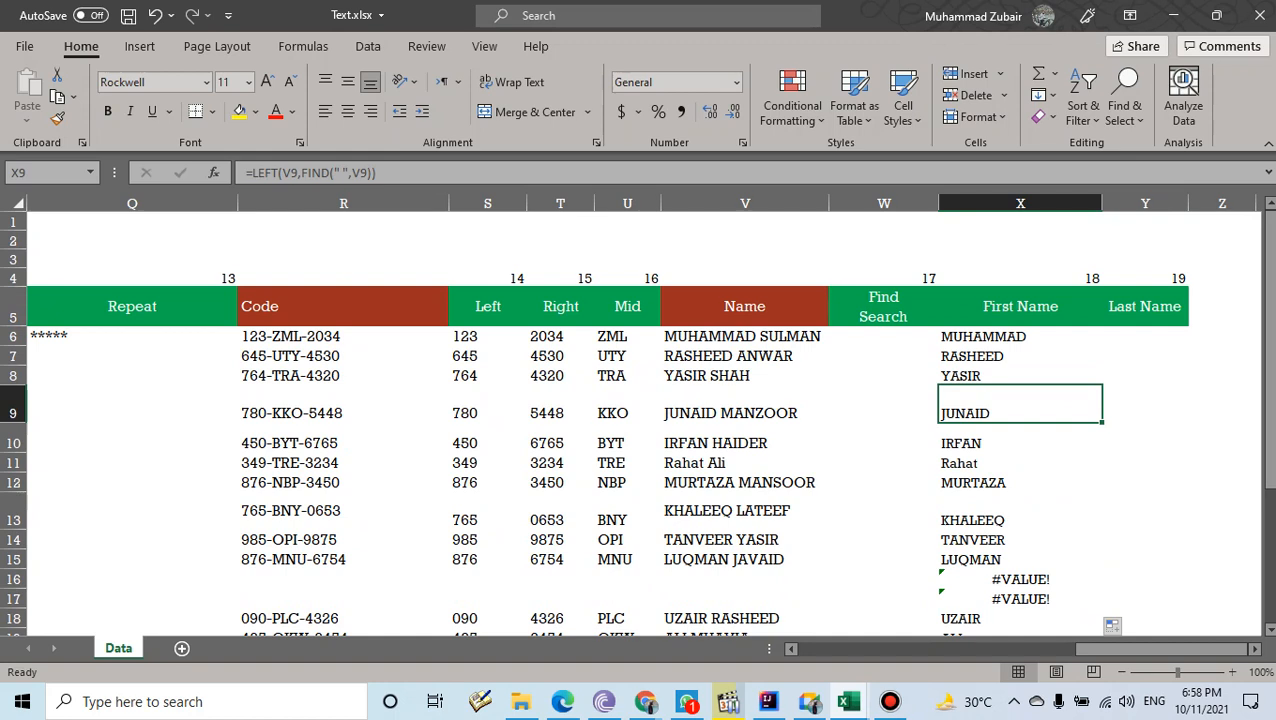
{"action": "left_click_drag", "start_coordinate": [1152, 649], "coordinate": [1152, 649]}
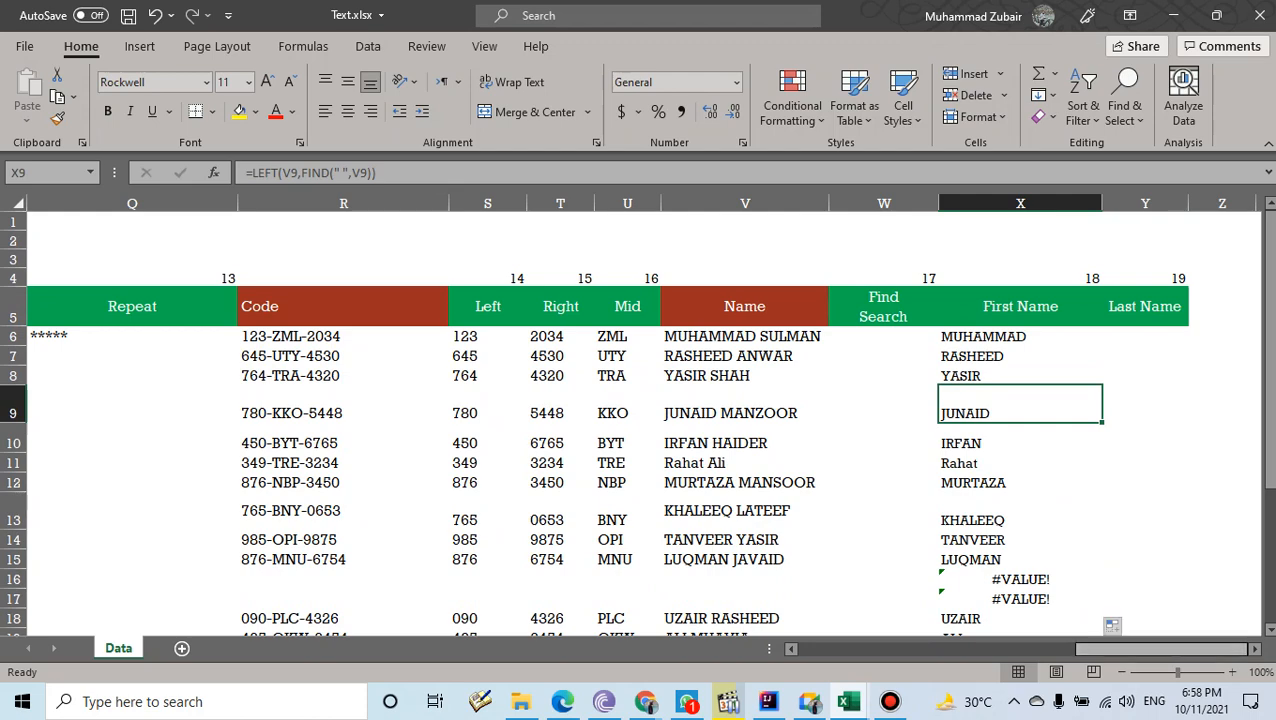
{"action": "left_click", "coordinate": [1173, 16]}
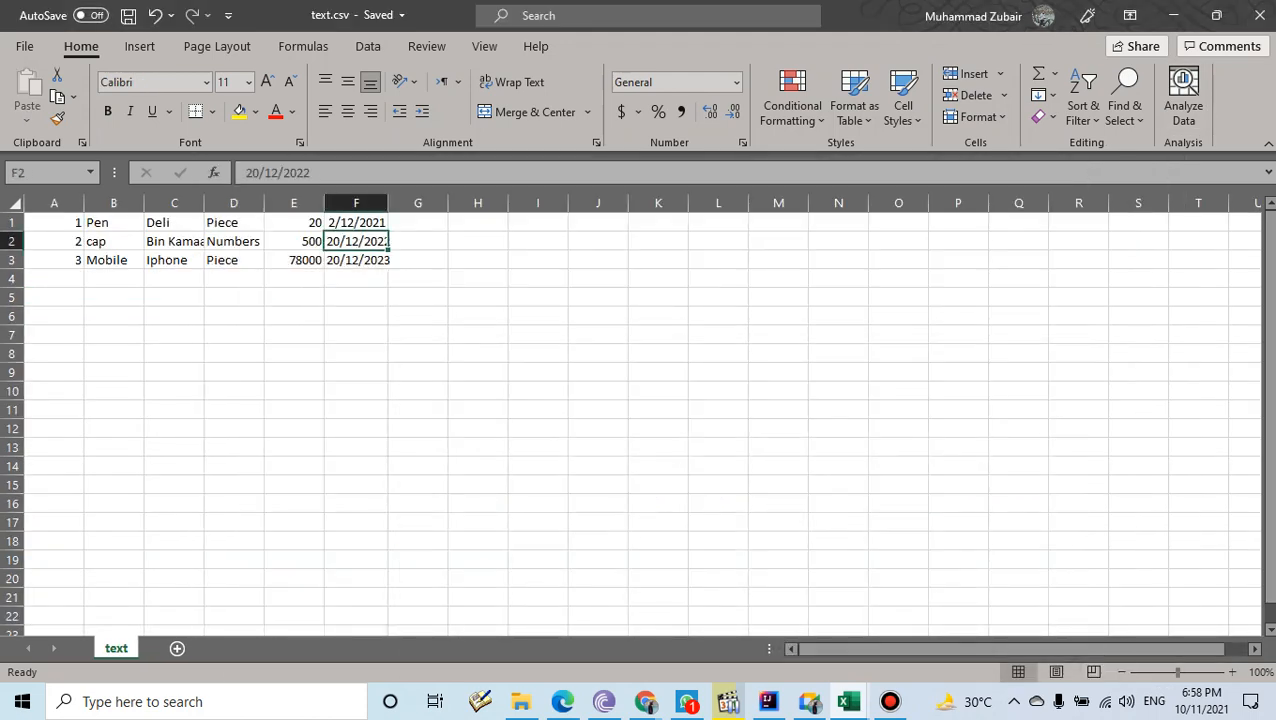
- Open Text.xlsx from OneDrive > Computer Course > Excel course > Course Lec & Ass > Lectures > Formulas
{"action": "left_click", "coordinate": [520, 701]}
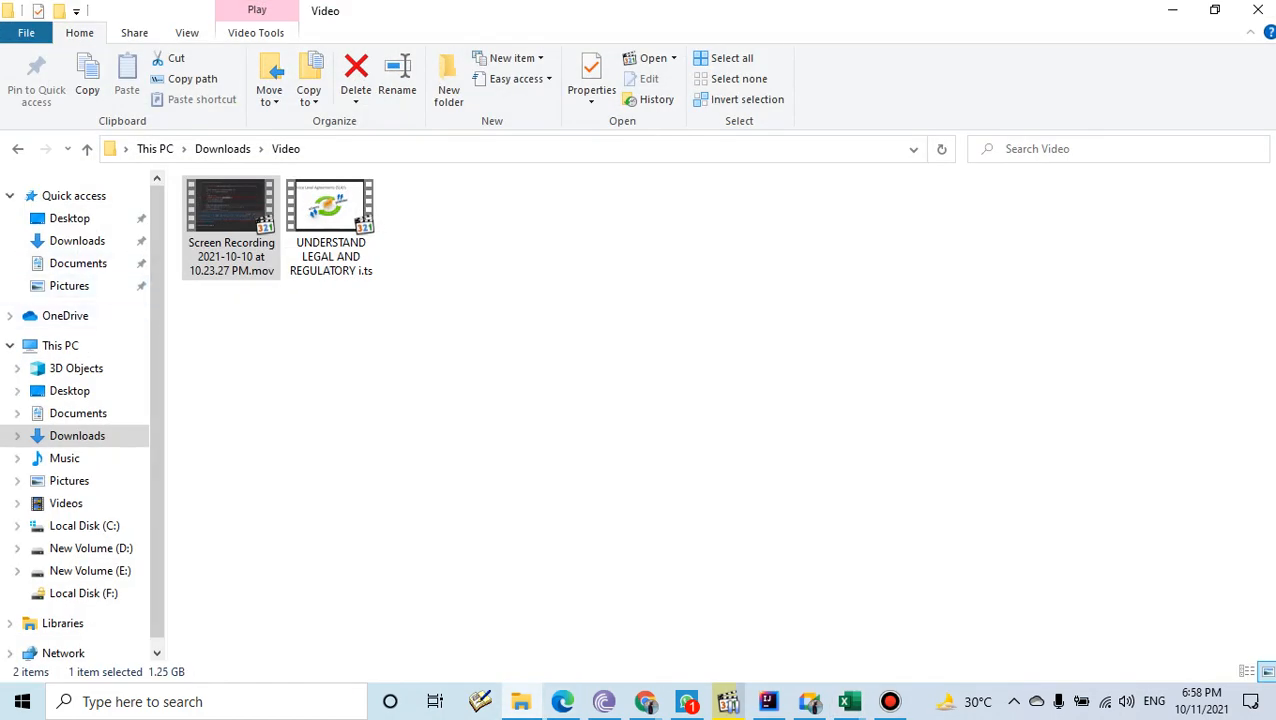
{"action": "left_click", "coordinate": [65, 315]}
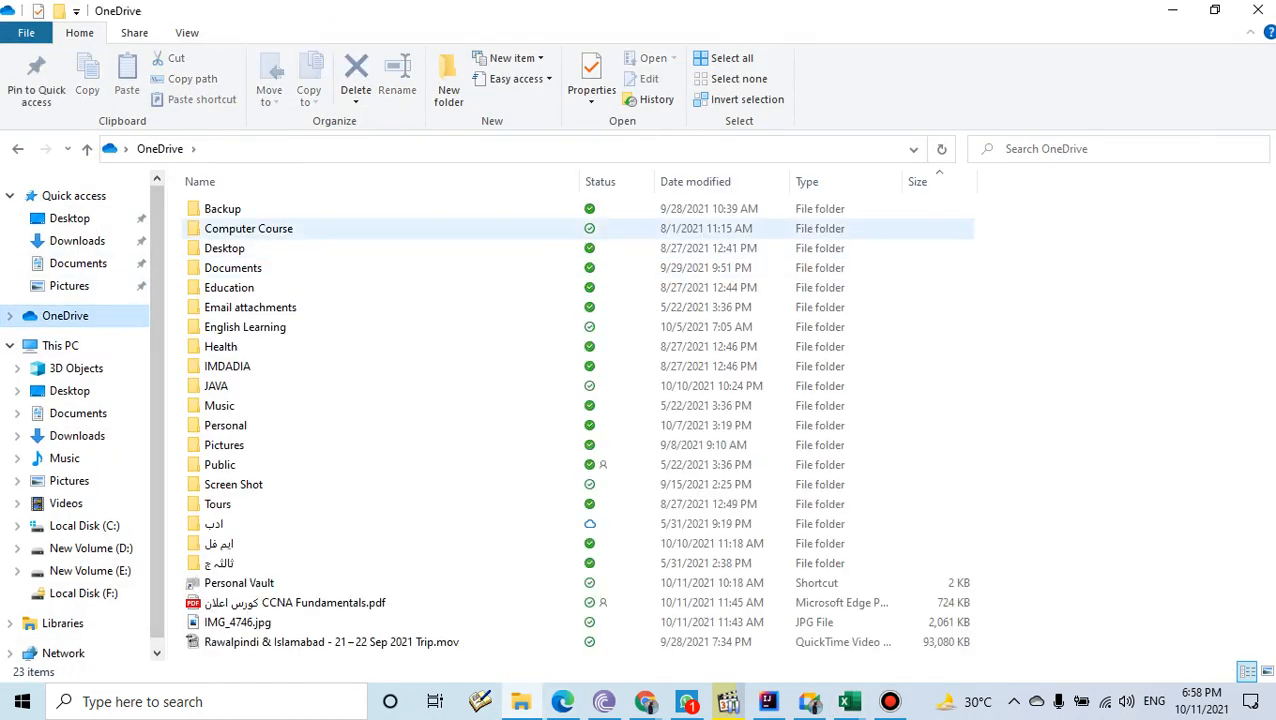
{"action": "double_click", "coordinate": [218, 228]}
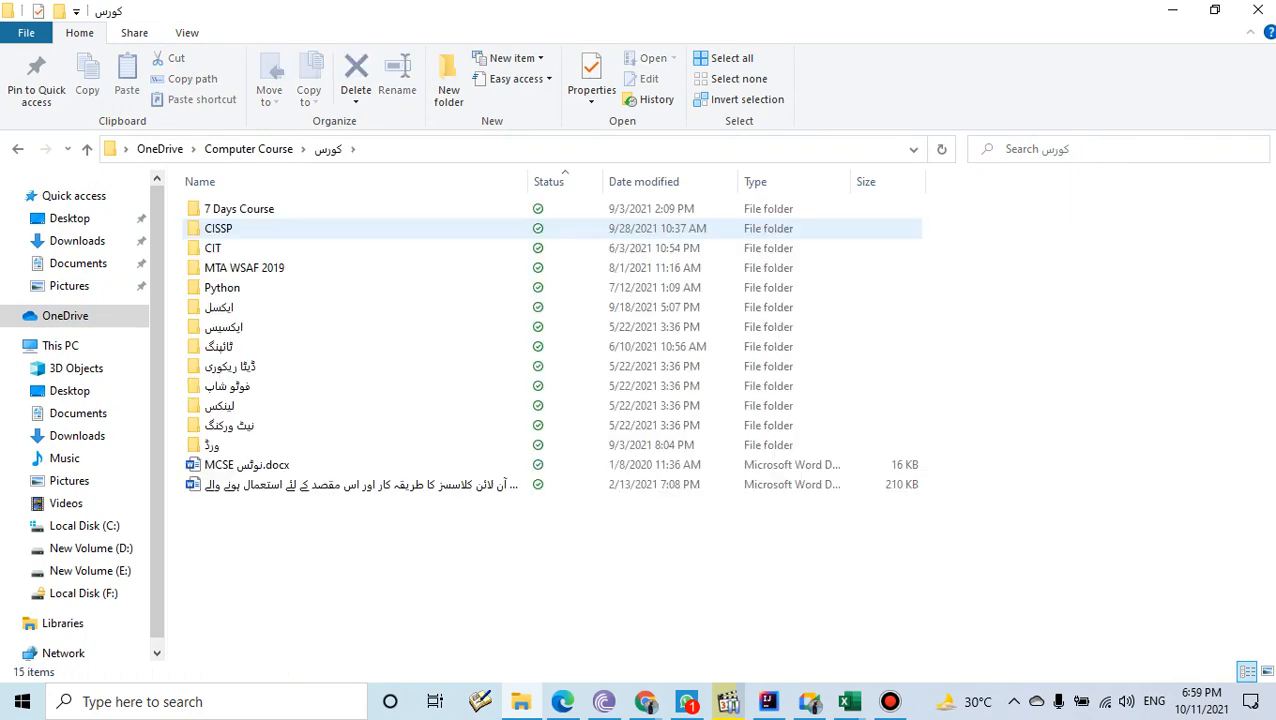
{"action": "double_click", "coordinate": [218, 307]}
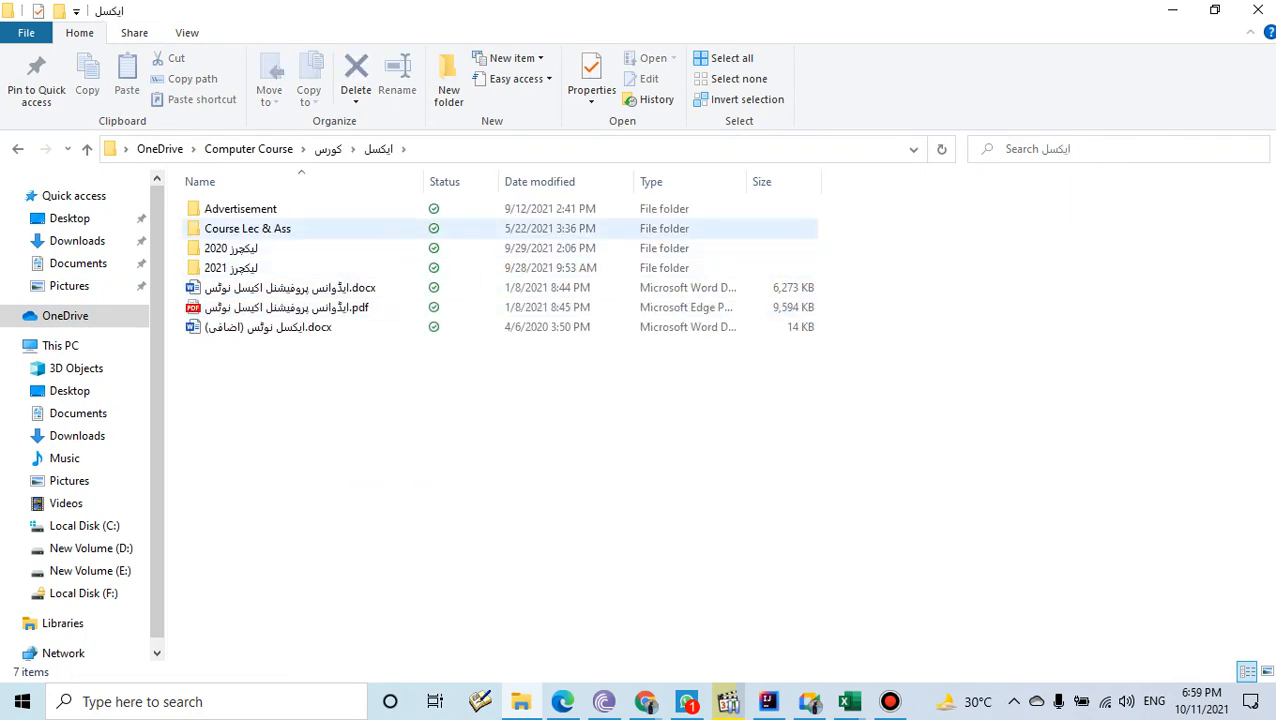
{"action": "double_click", "coordinate": [230, 228]}
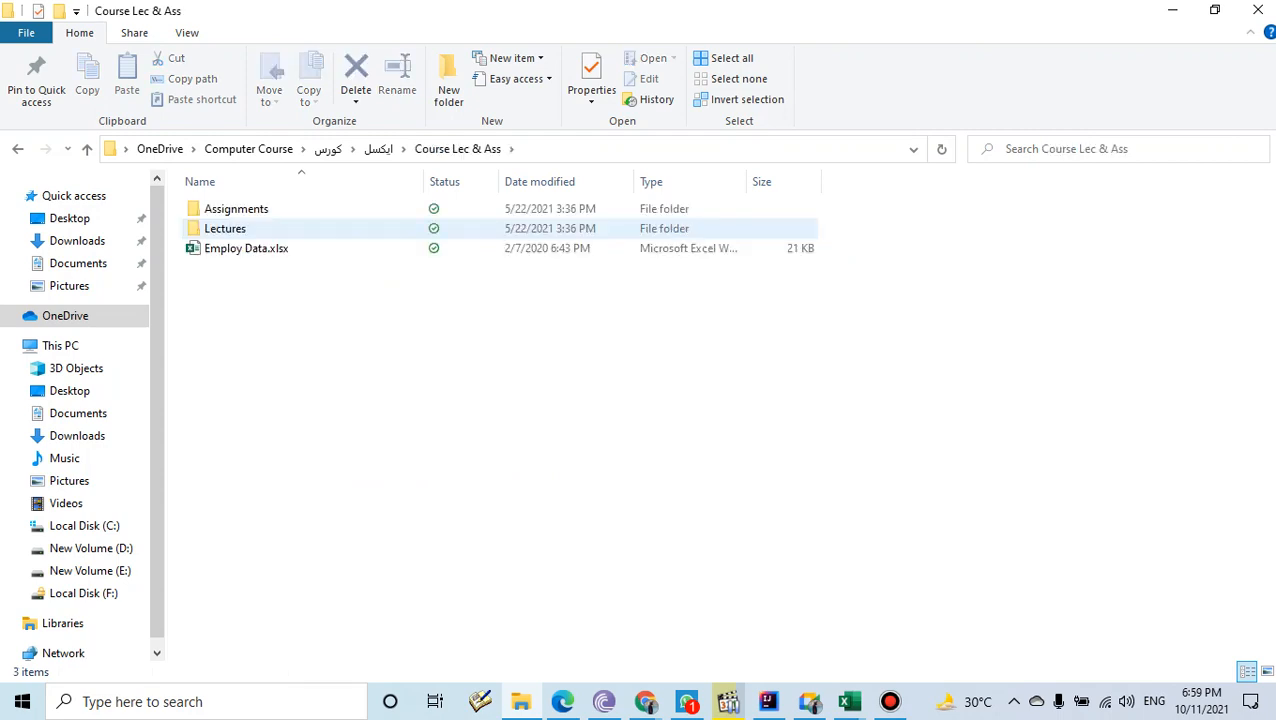
{"action": "double_click", "coordinate": [228, 228]}
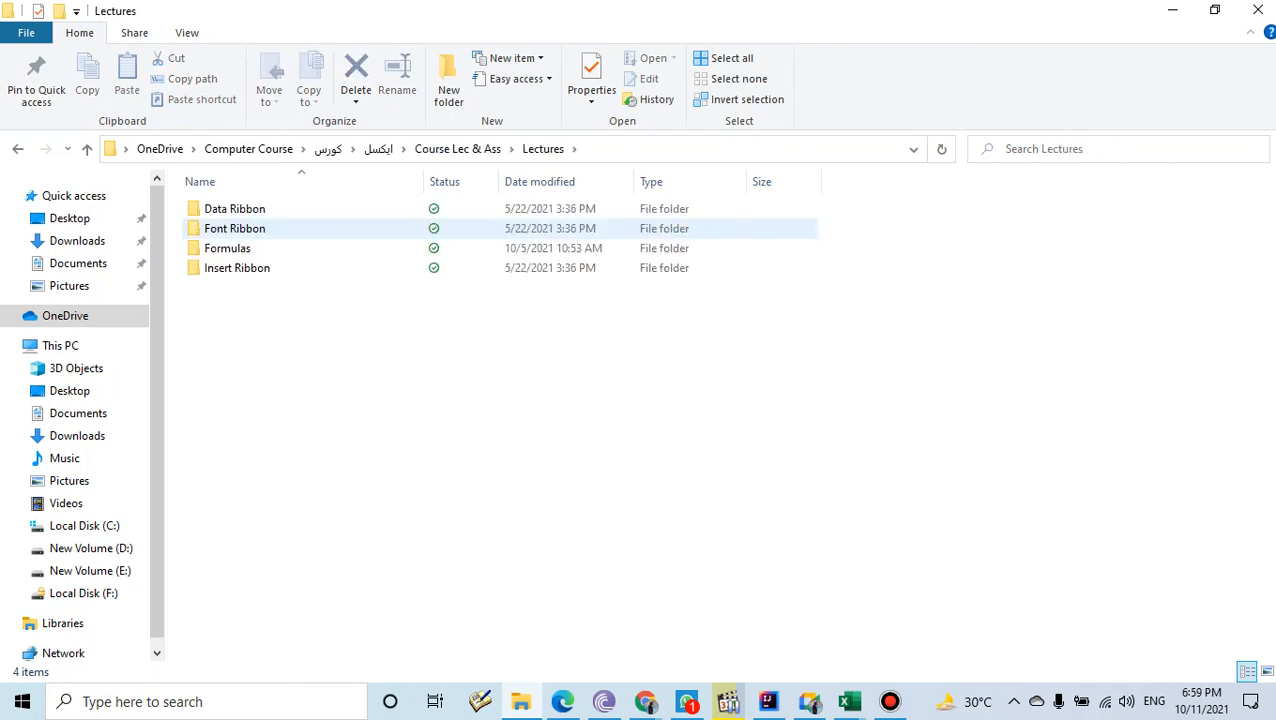
{"action": "double_click", "coordinate": [227, 248]}
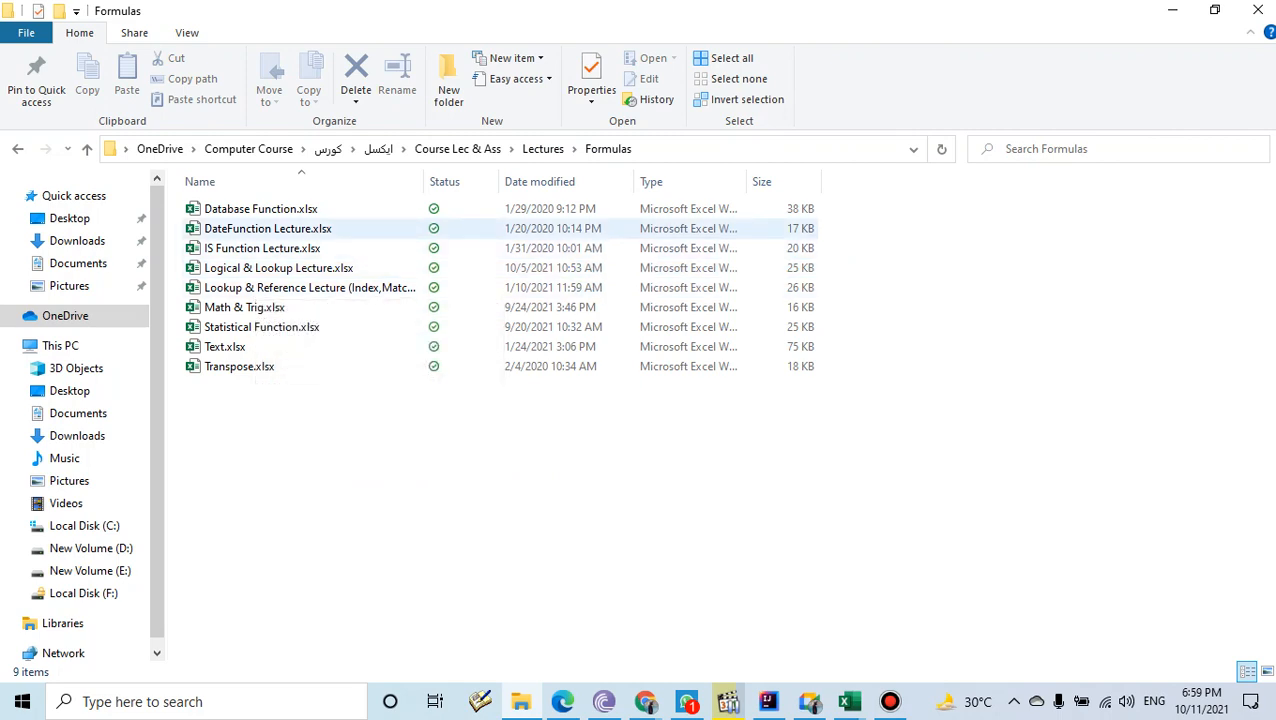
{"action": "double_click", "coordinate": [236, 347]}
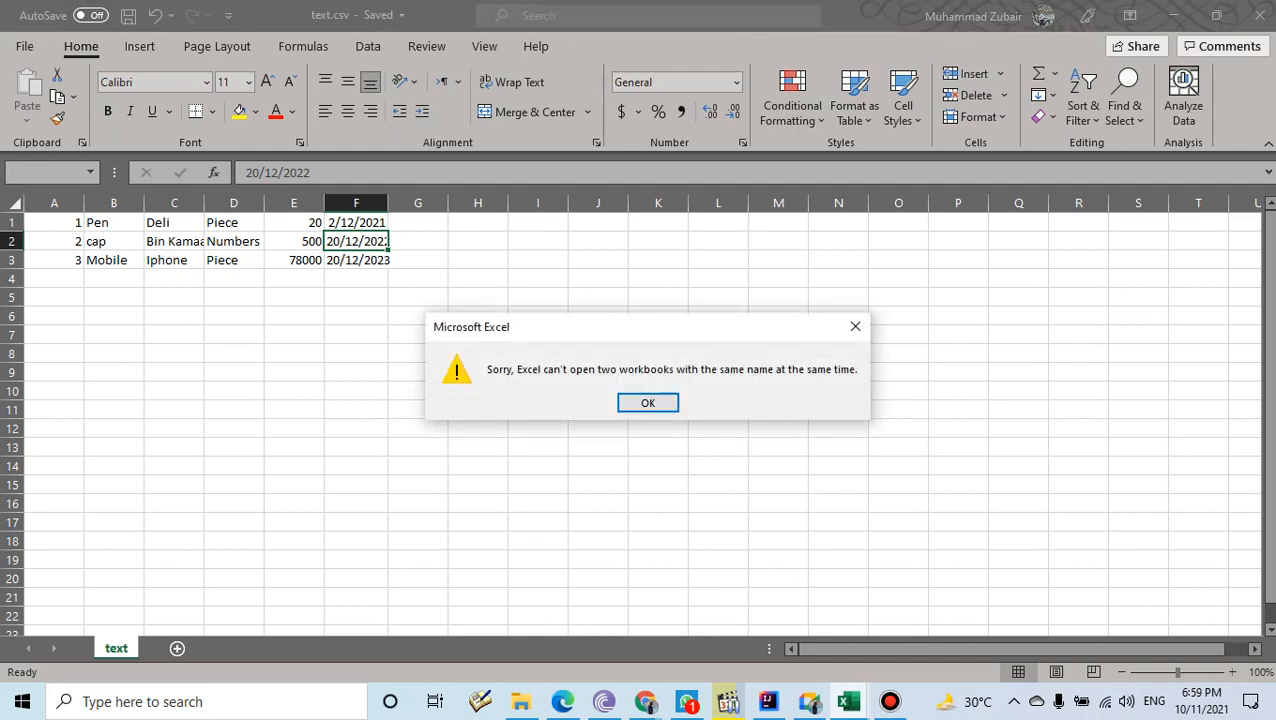
- Dismiss the same-name workbook error and close the text.csv workbook
{"action": "key", "text": "Return"}
{"action": "mouse_move", "coordinate": [848, 702]}
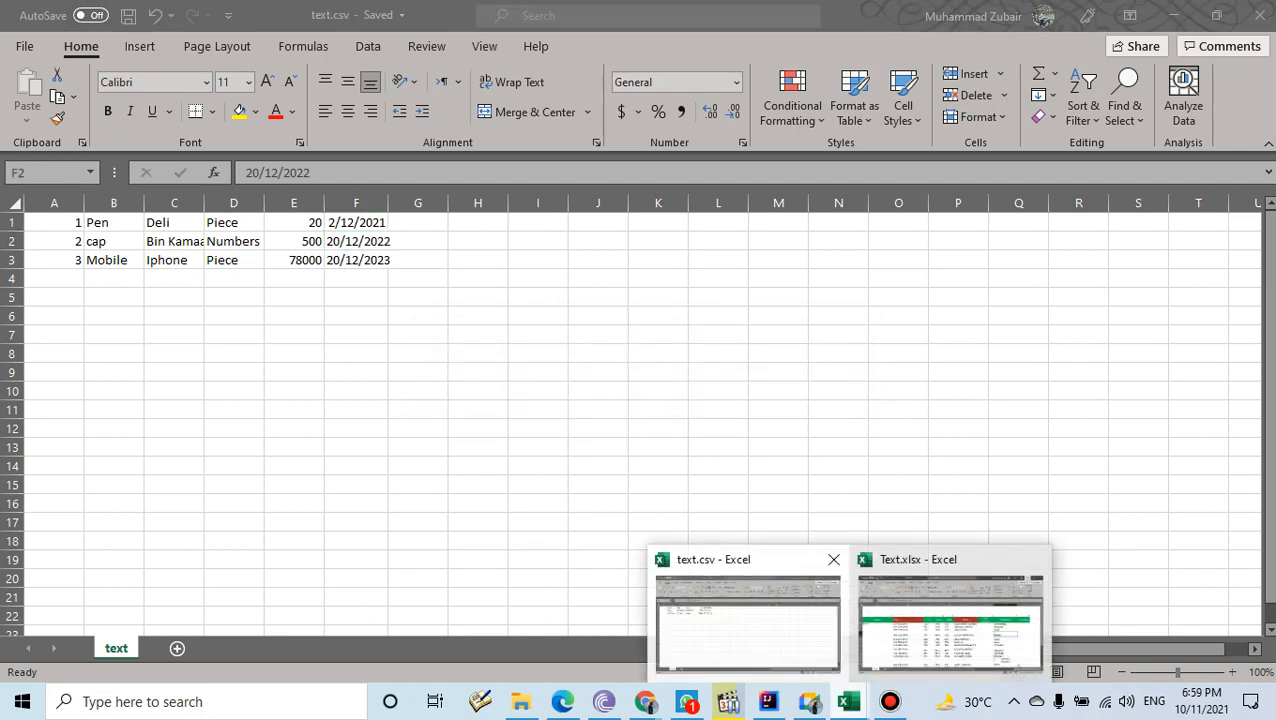
{"action": "left_click", "coordinate": [834, 559]}
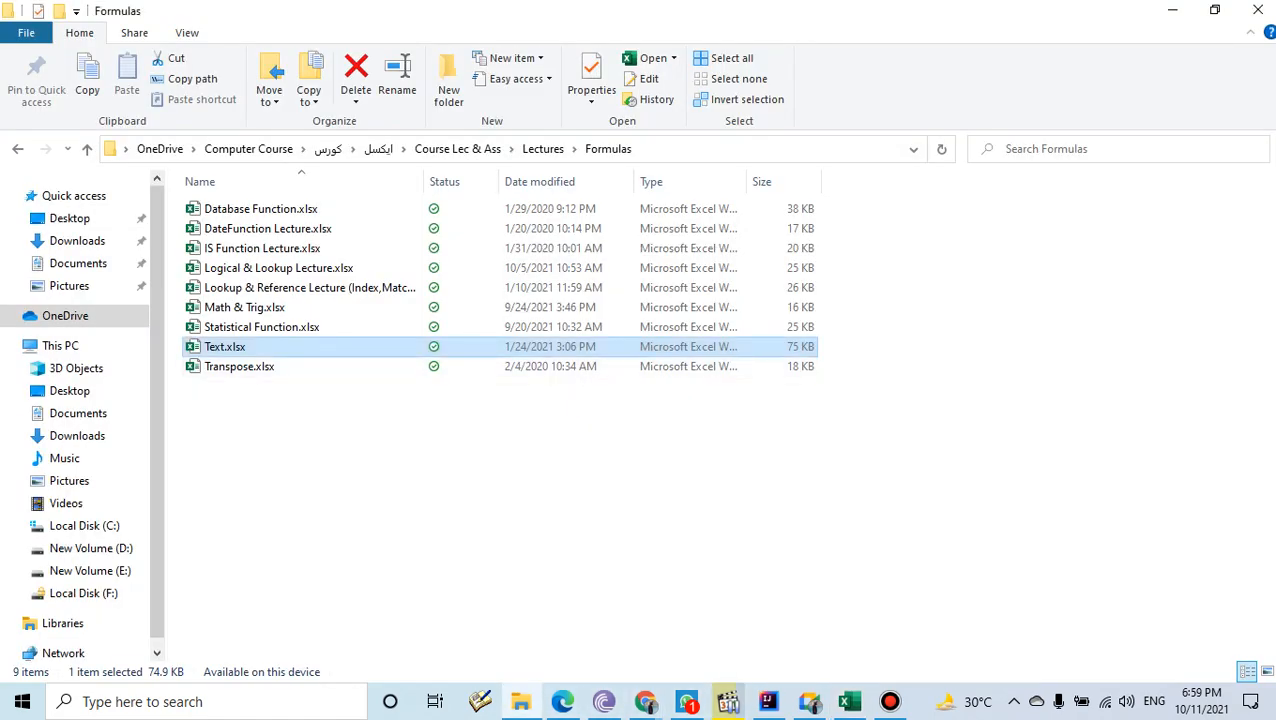
- Close the open Text.xlsx without saving and reopen the Formulas-folder copy of Text.xlsx
{"action": "double_click", "coordinate": [225, 347]}
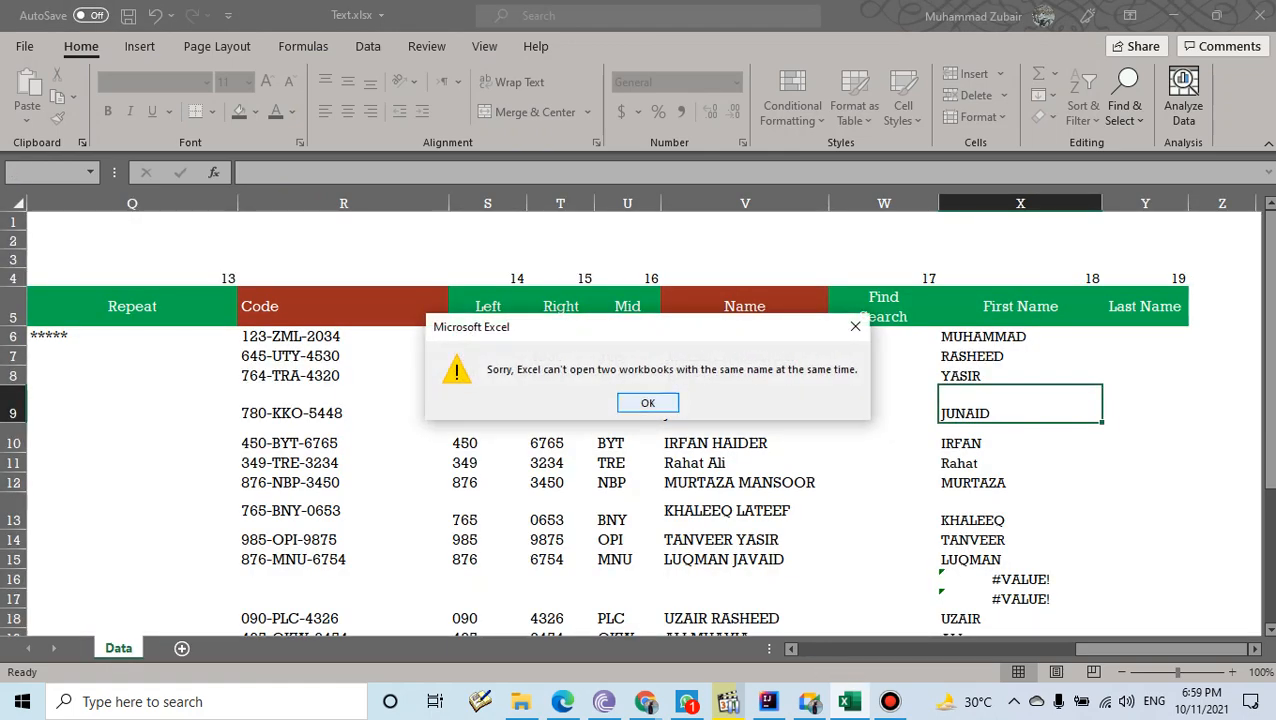
{"action": "key", "text": "Return"}
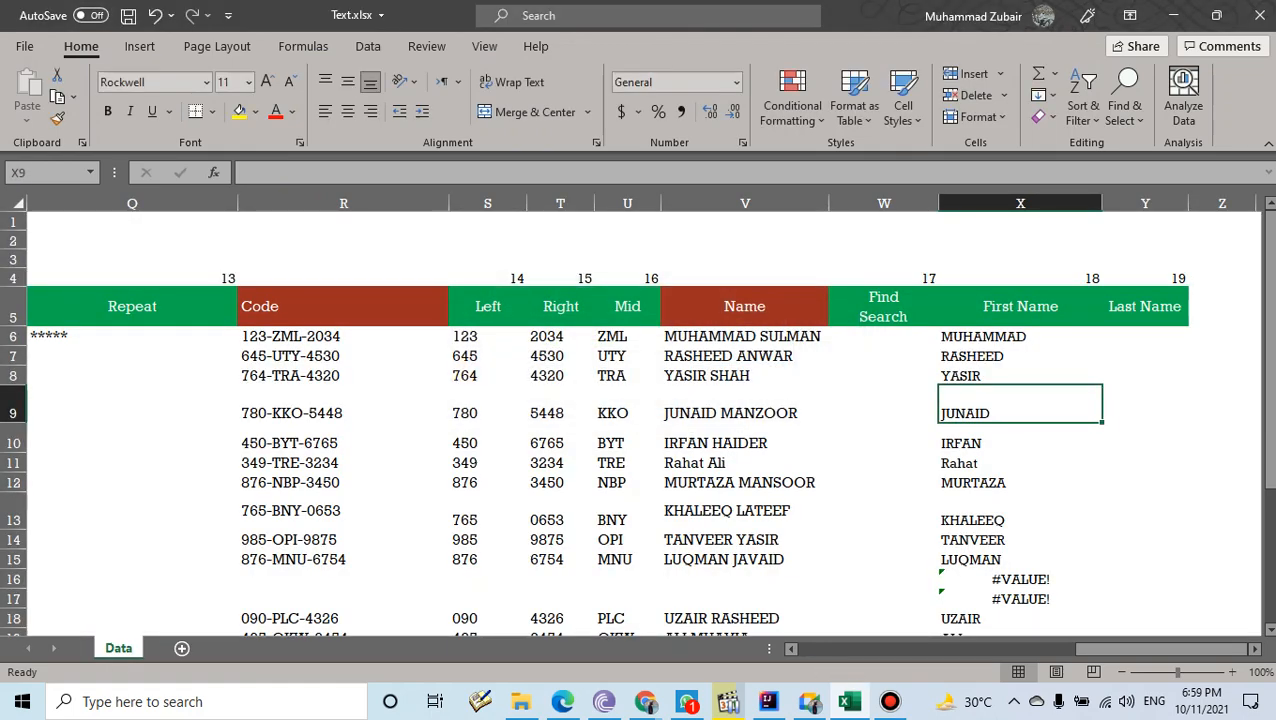
{"action": "left_click", "coordinate": [1259, 15]}
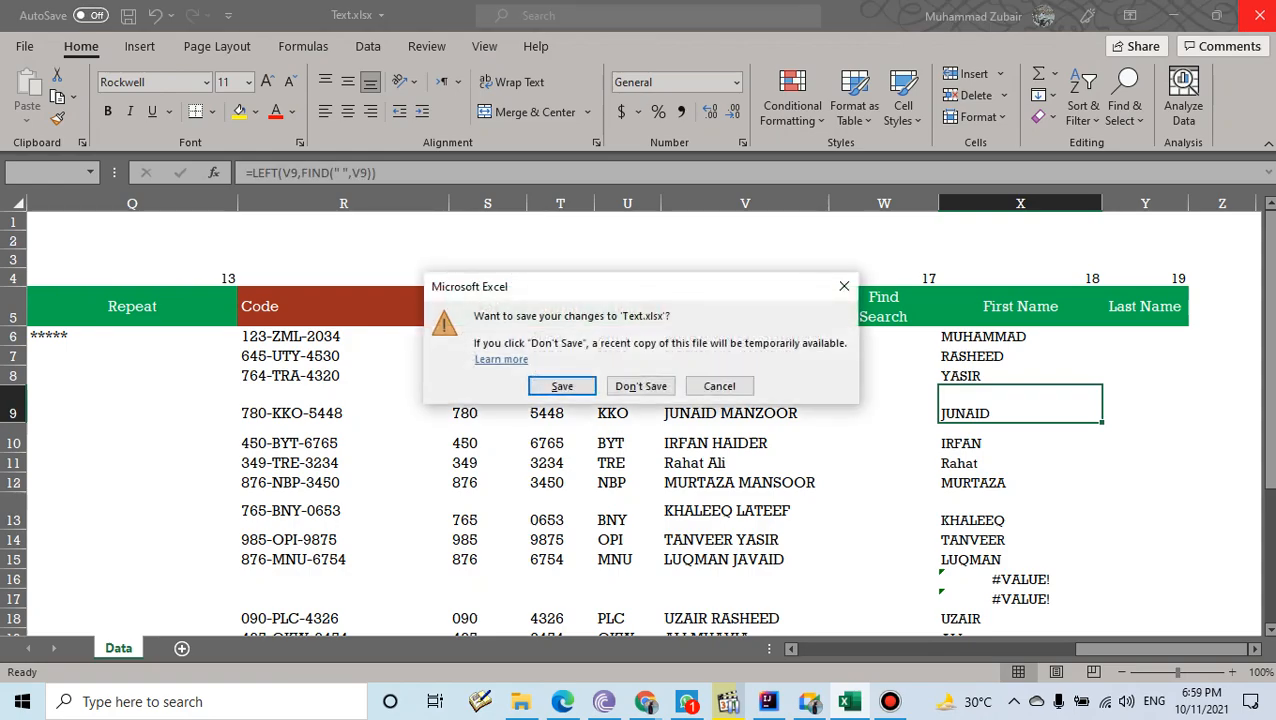
{"action": "left_click", "coordinate": [641, 386]}
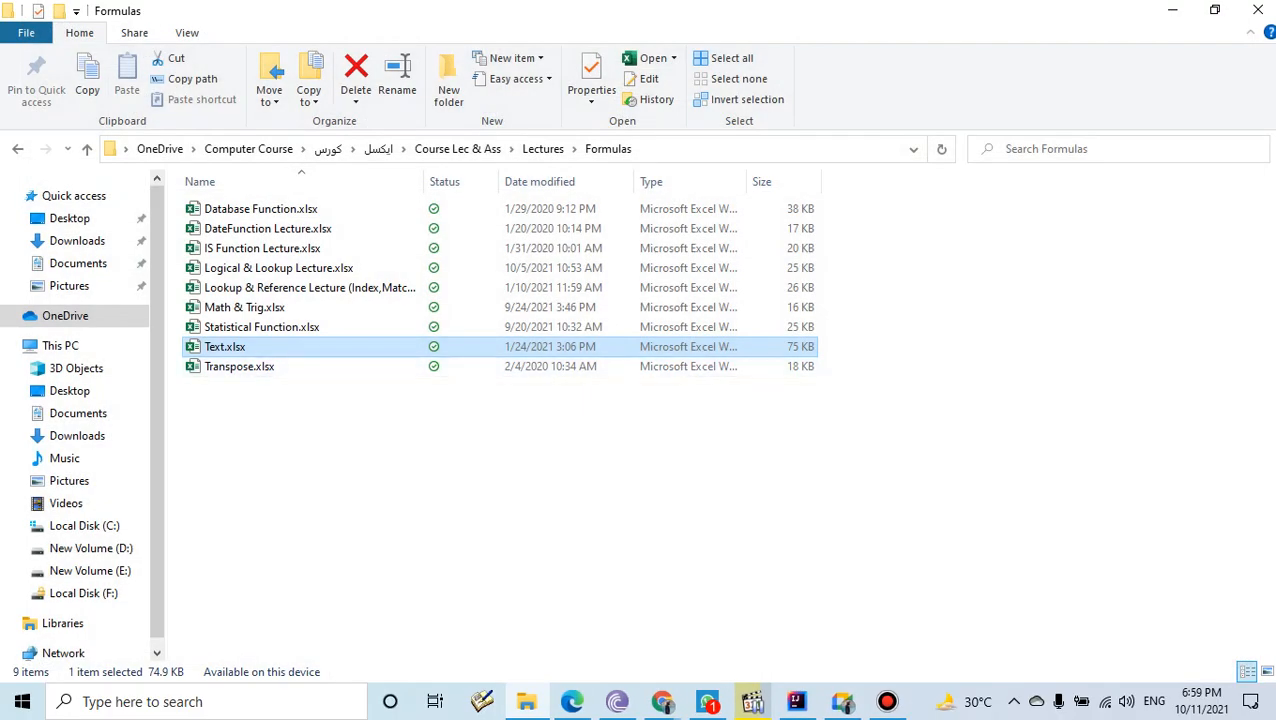
{"action": "double_click", "coordinate": [225, 347]}
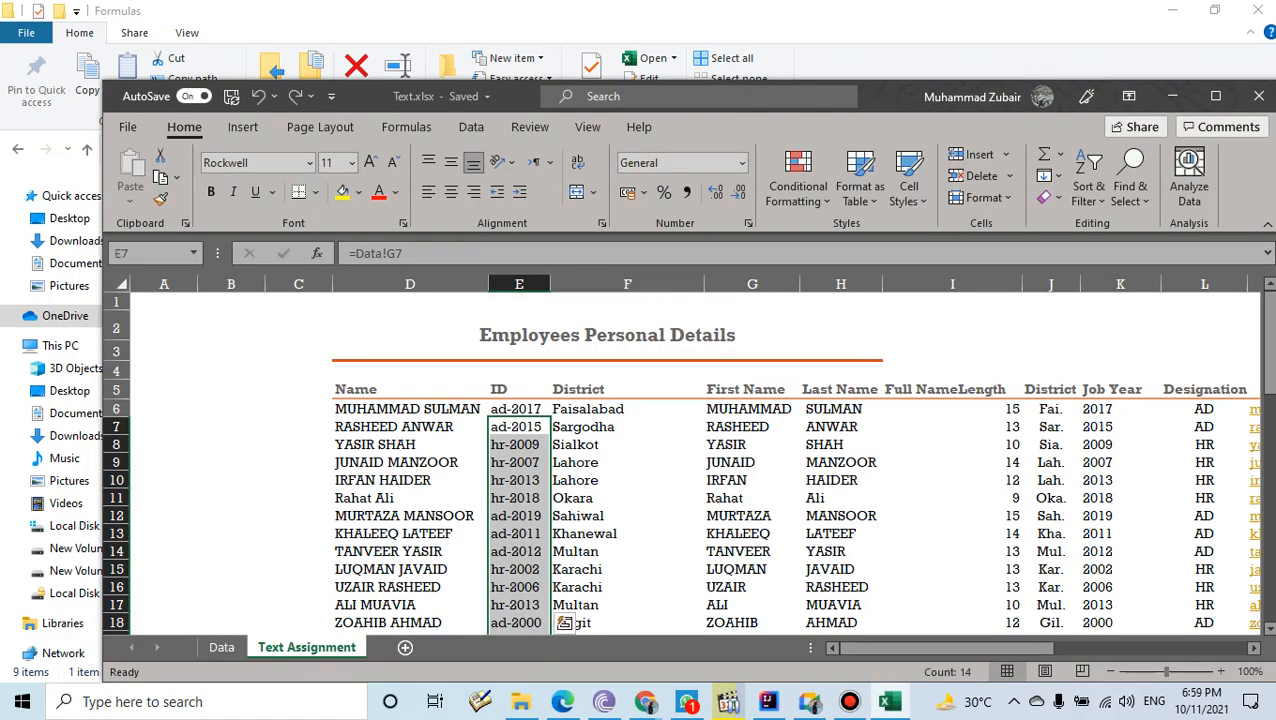
- Copy the Text Assignment sheet into a new workbook using Move or Copy with Create a copy
{"action": "left_click", "coordinate": [1215, 96]}
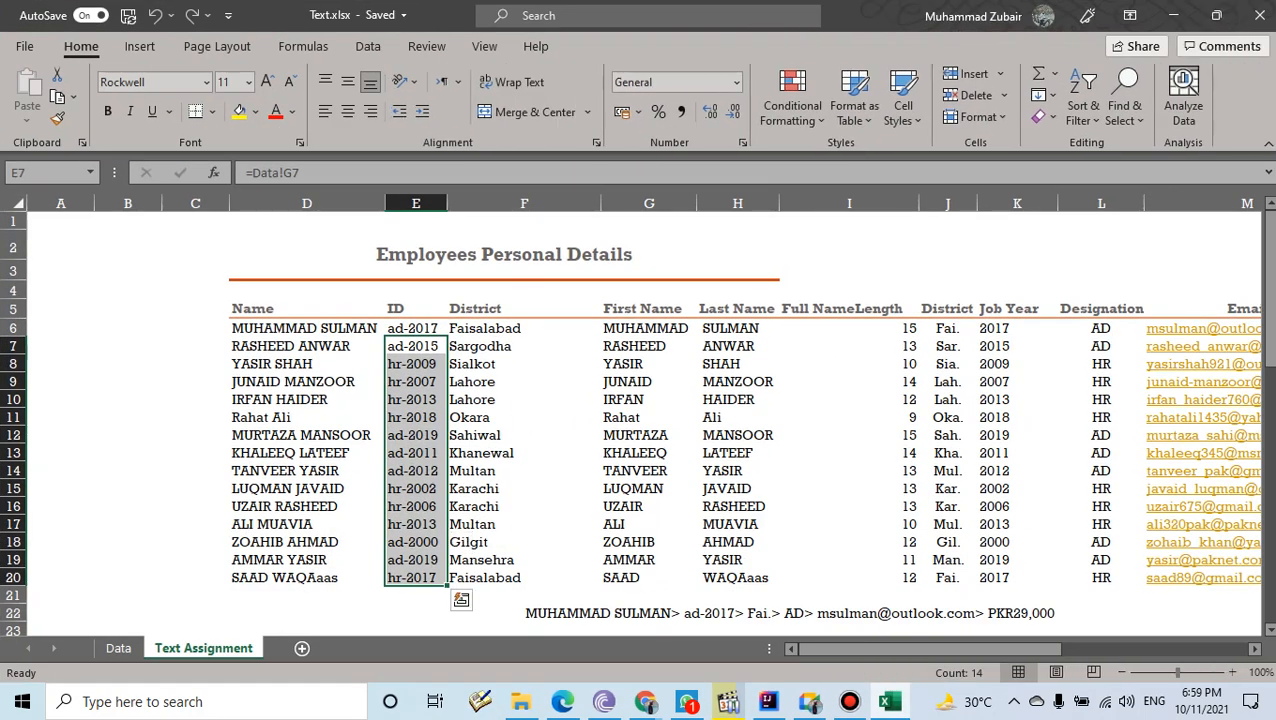
{"action": "right_click", "coordinate": [207, 647]}
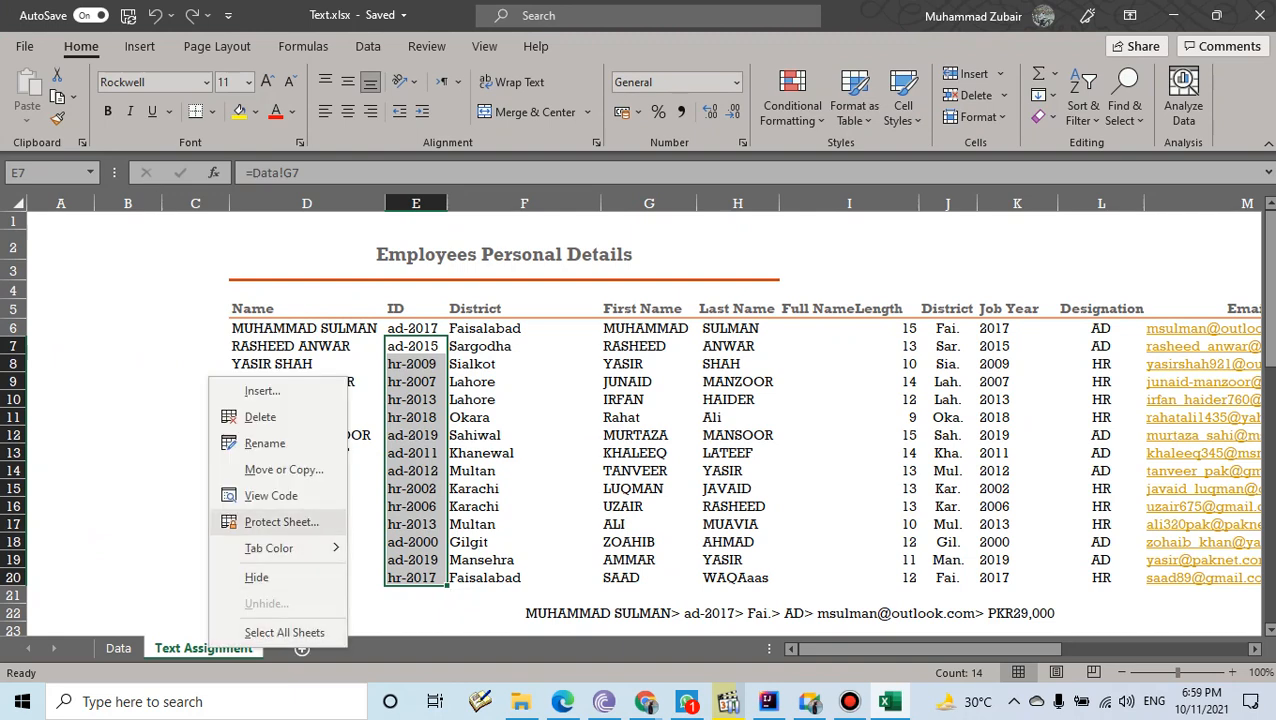
{"action": "left_click", "coordinate": [284, 469]}
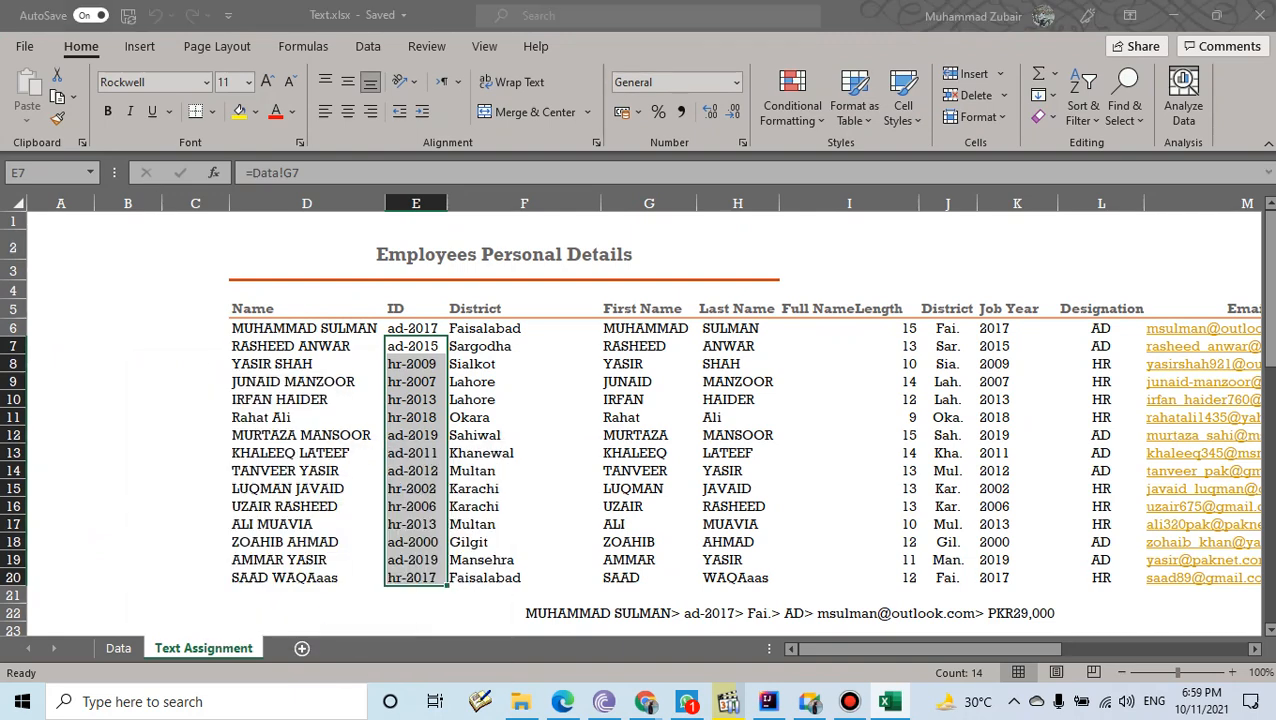
{"action": "left_click_drag", "start_coordinate": [250, 359], "coordinate": [286, 225]}
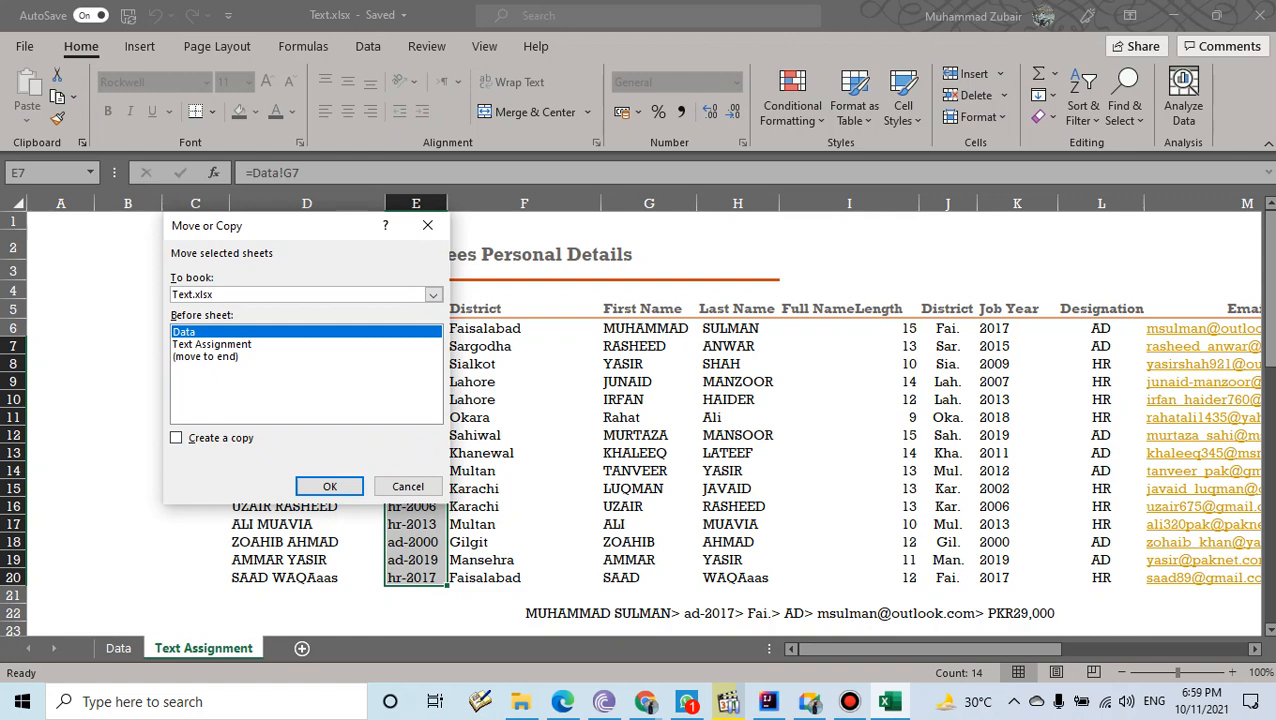
{"action": "left_click", "coordinate": [433, 294]}
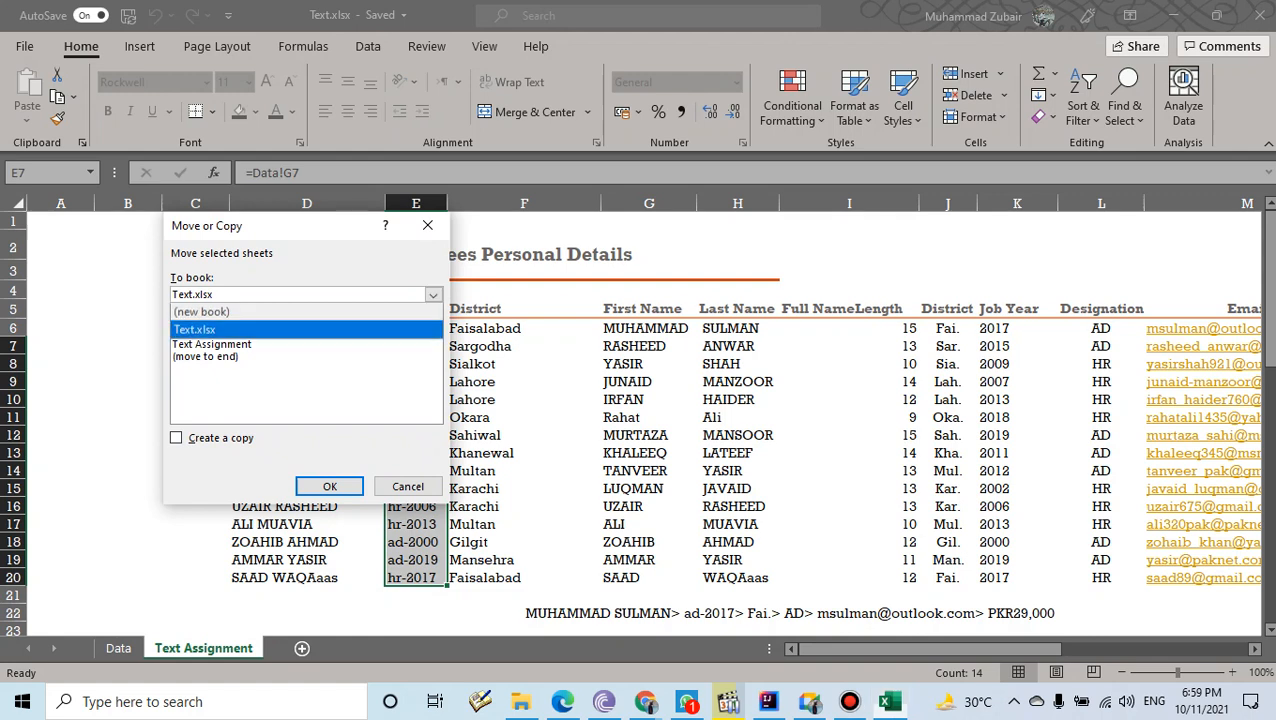
{"action": "left_click", "coordinate": [200, 306]}
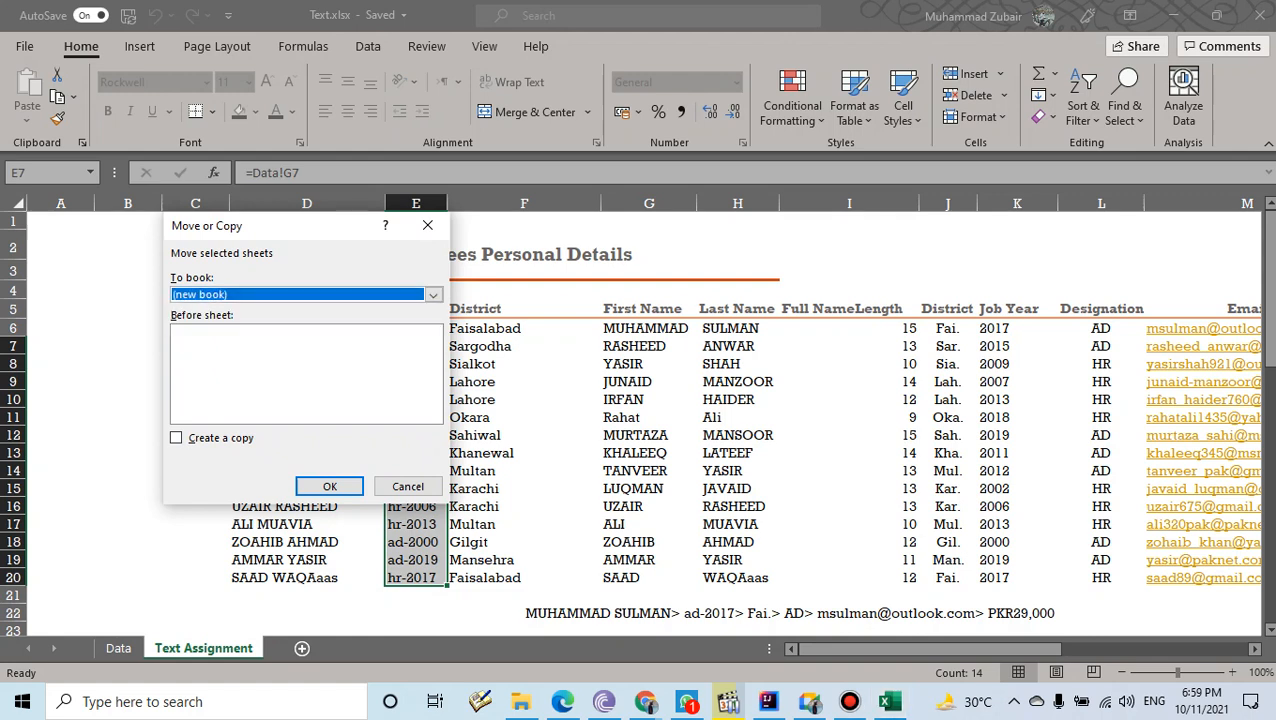
{"action": "left_click", "coordinate": [176, 437]}
{"action": "left_click", "coordinate": [329, 486]}
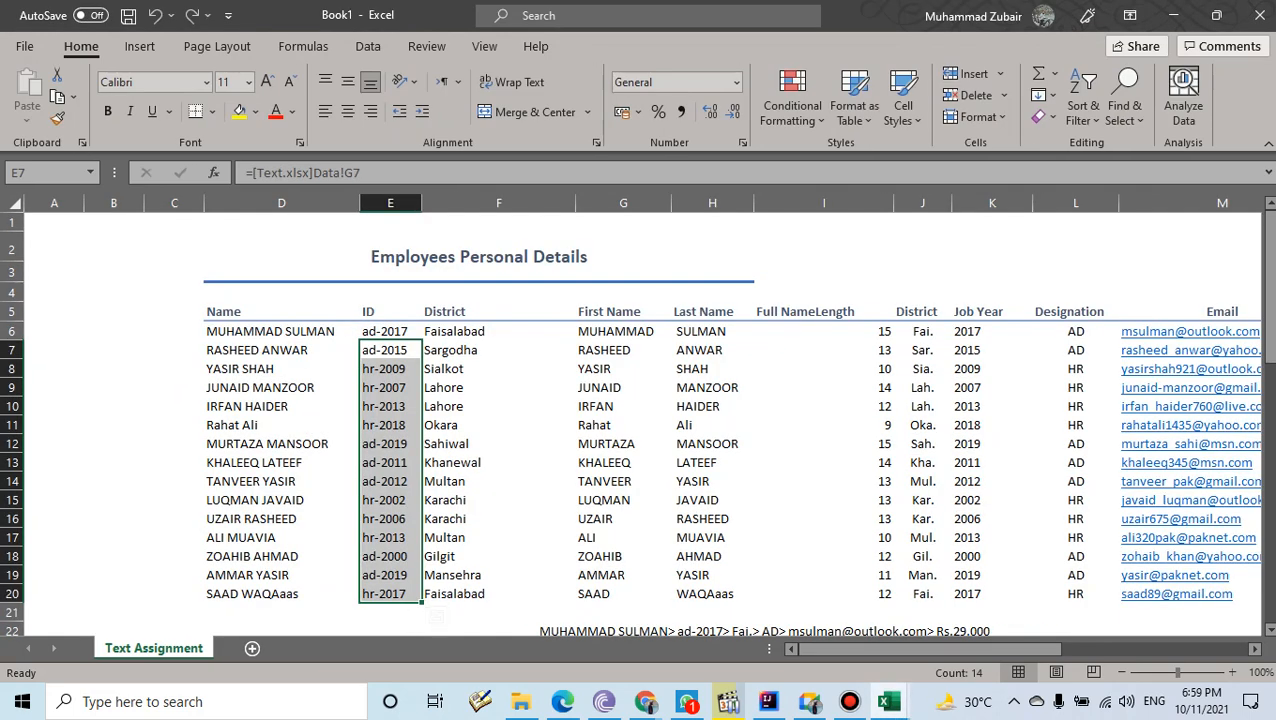
- Fill the Name, ID and District data in D6:F20 yellow
{"action": "left_click", "coordinate": [174, 331]}
{"action": "mouse_move", "coordinate": [818, 649]}
{"action": "left_mouse_down"}
{"action": "mouse_move", "coordinate": [830, 649]}
{"action": "mouse_move", "coordinate": [818, 649]}
{"action": "left_mouse_up"}
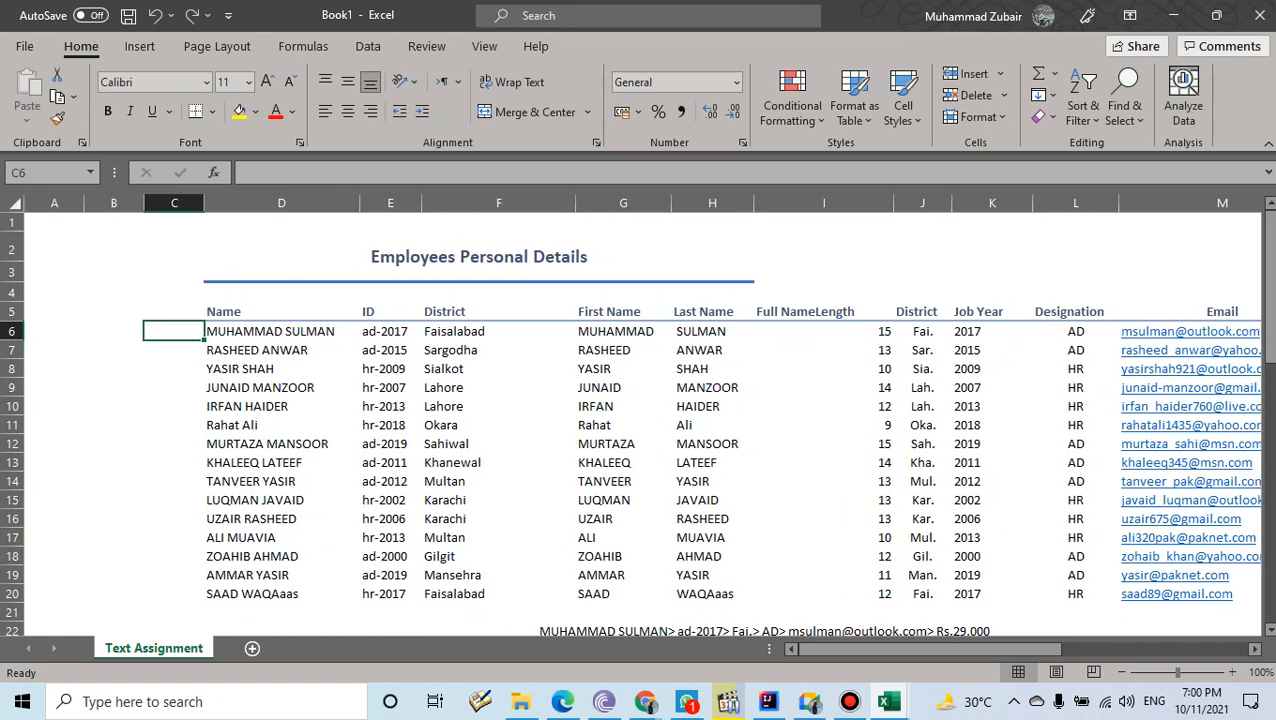
{"action": "left_click_drag", "start_coordinate": [270, 331], "coordinate": [500, 597]}
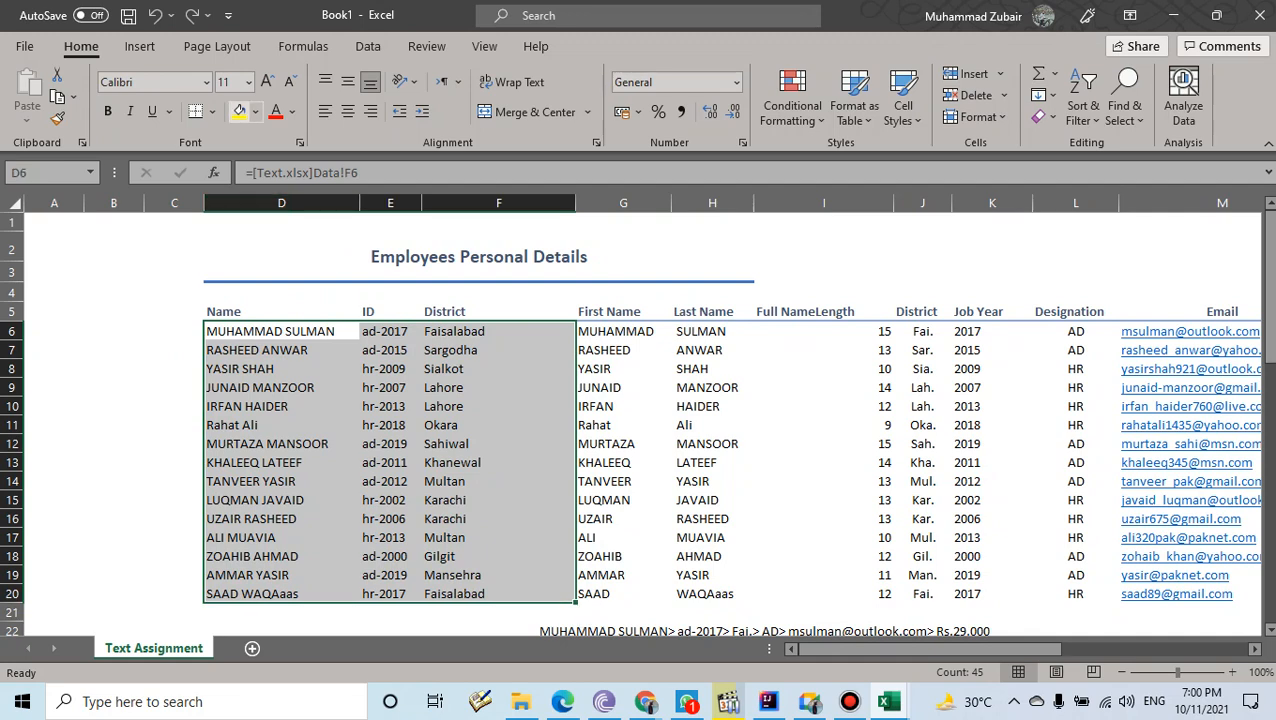
{"action": "left_click", "coordinate": [239, 111]}
{"action": "left_click", "coordinate": [113, 331]}
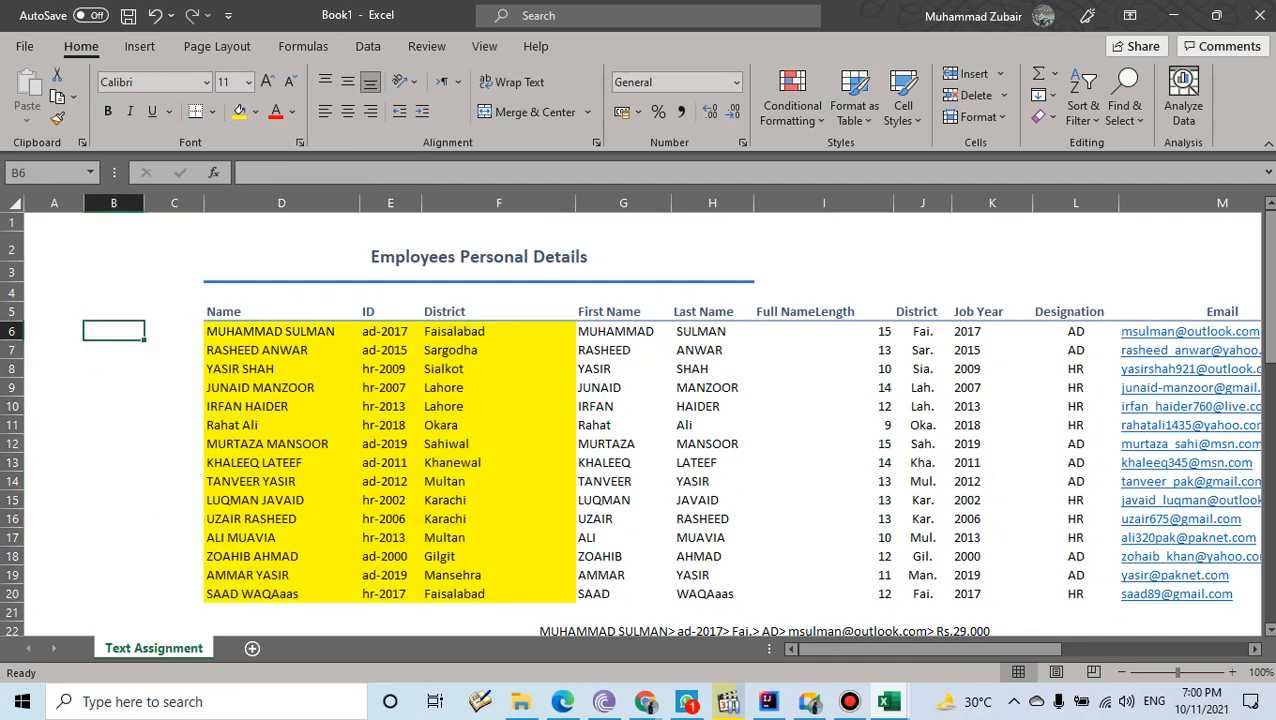
- Make D6:F20 bold and raise its font size to 12
{"action": "left_click_drag", "start_coordinate": [260, 331], "coordinate": [560, 594]}
{"action": "left_click", "coordinate": [108, 111]}
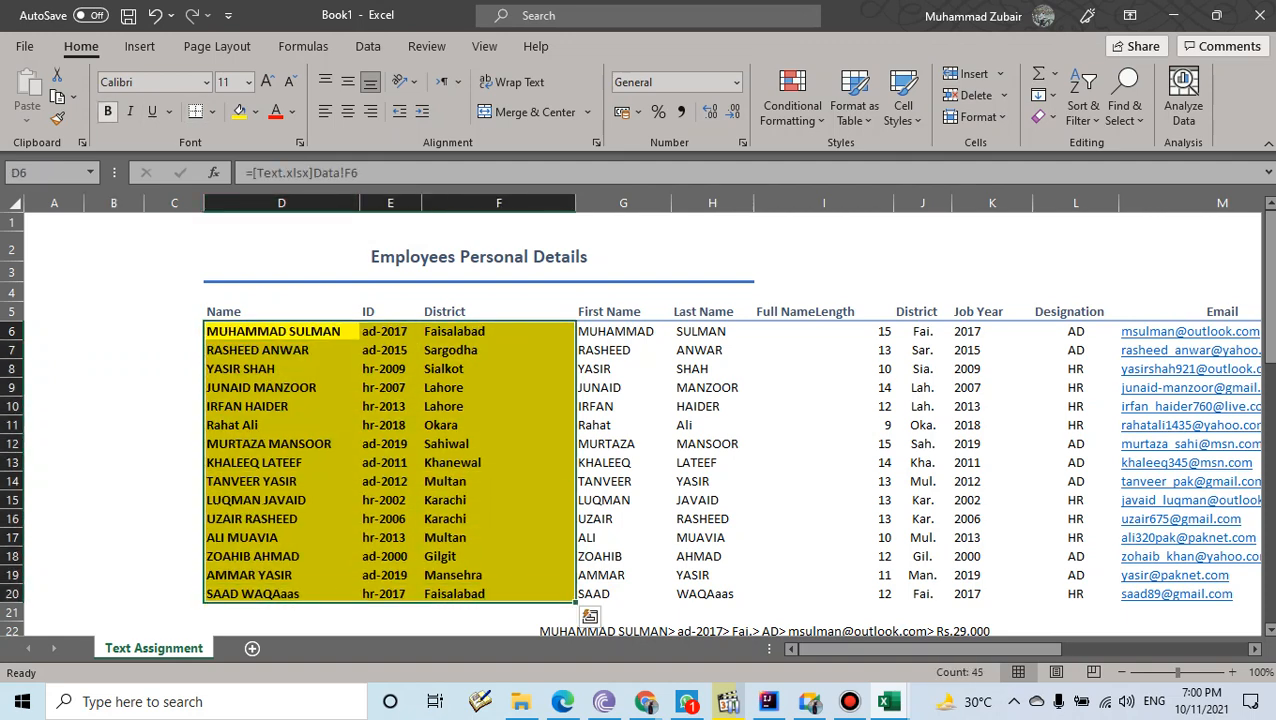
{"action": "left_click", "coordinate": [267, 82]}
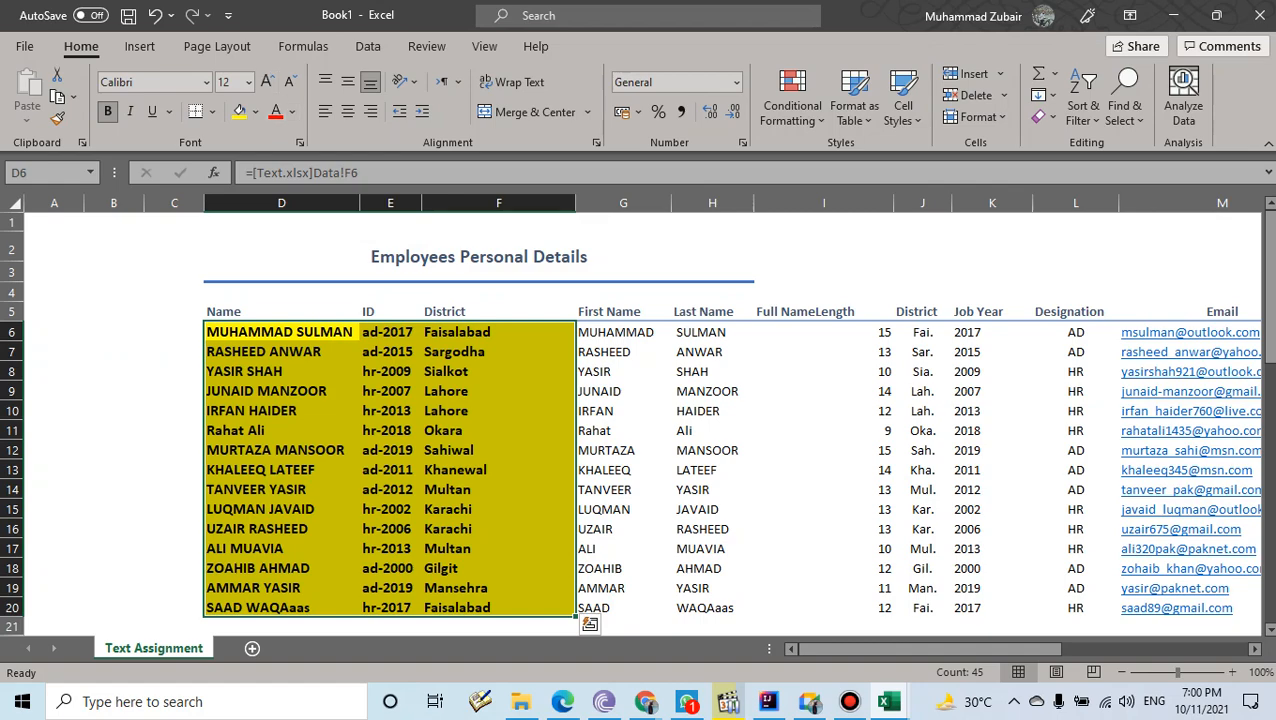
{"action": "left_click", "coordinate": [281, 292]}
{"action": "scroll", "coordinate": [636, 420], "scroll_direction": "down", "scroll_amount": 1}
{"action": "scroll", "coordinate": [636, 420], "scroll_direction": "up", "scroll_amount": 1}
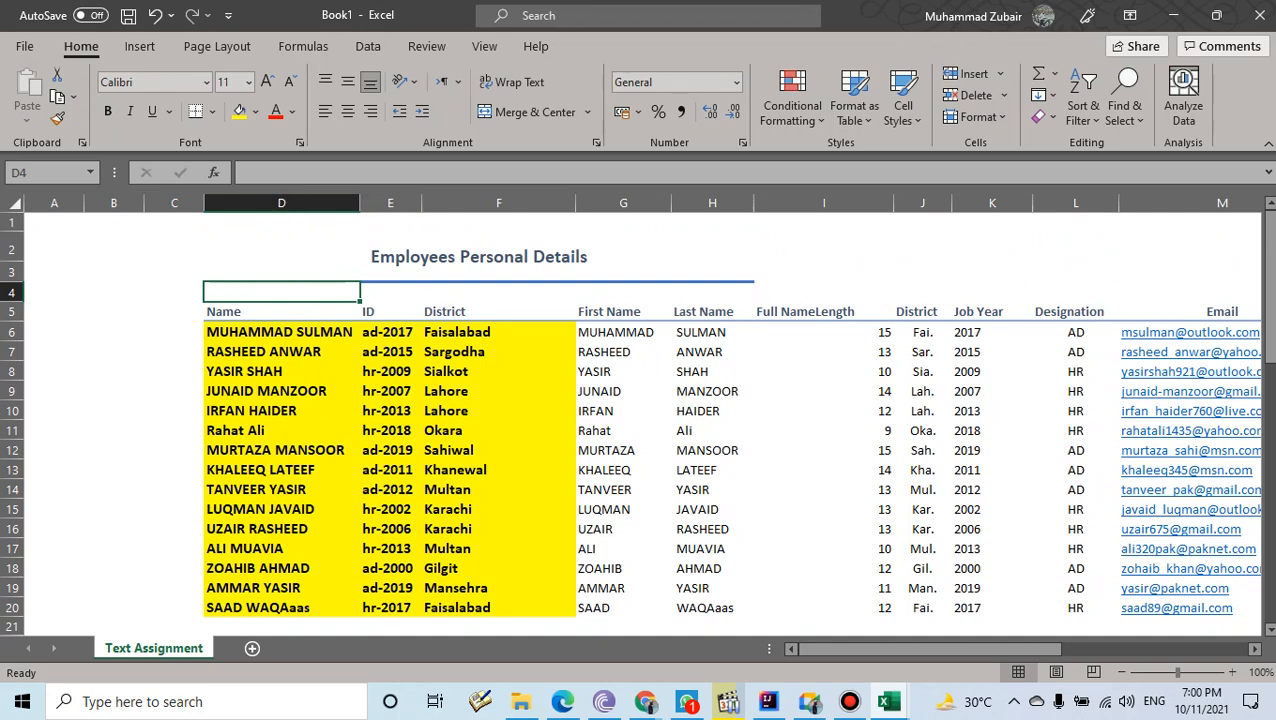
{"action": "left_click", "coordinate": [623, 332]}
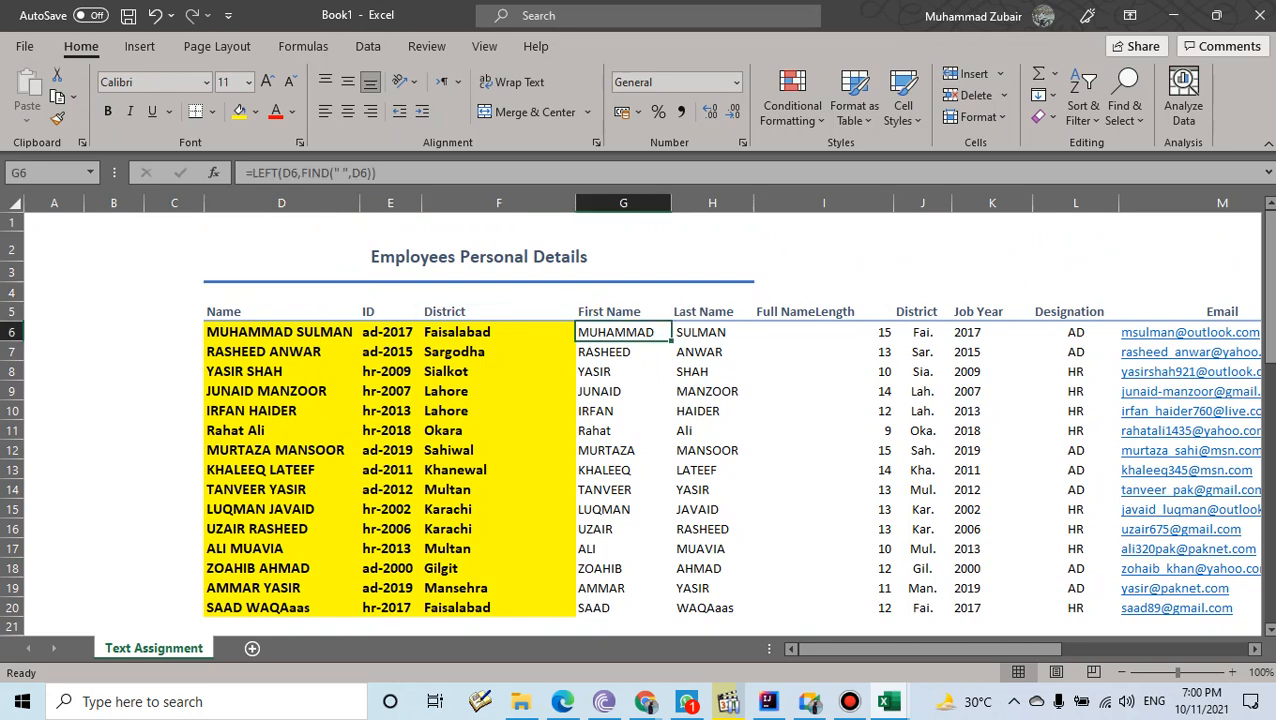
{"action": "left_click_drag", "start_coordinate": [252, 173], "coordinate": [368, 173]}
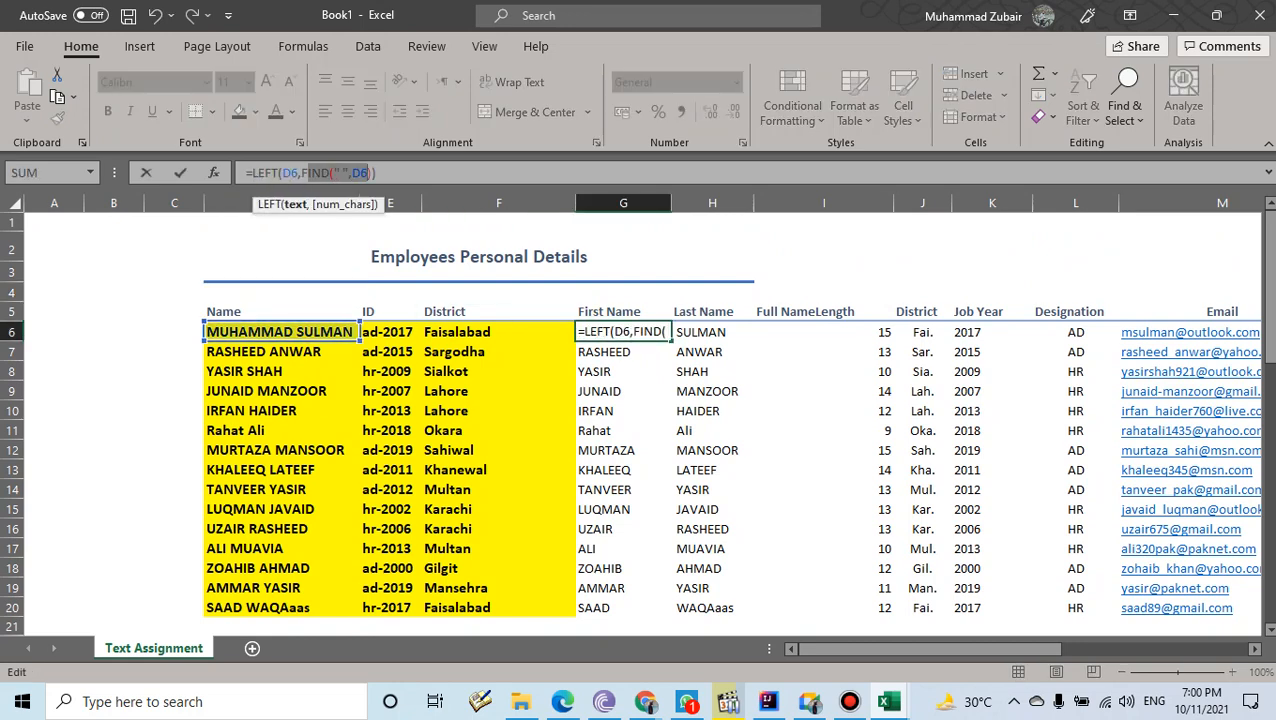
{"action": "key", "text": "Escape"}
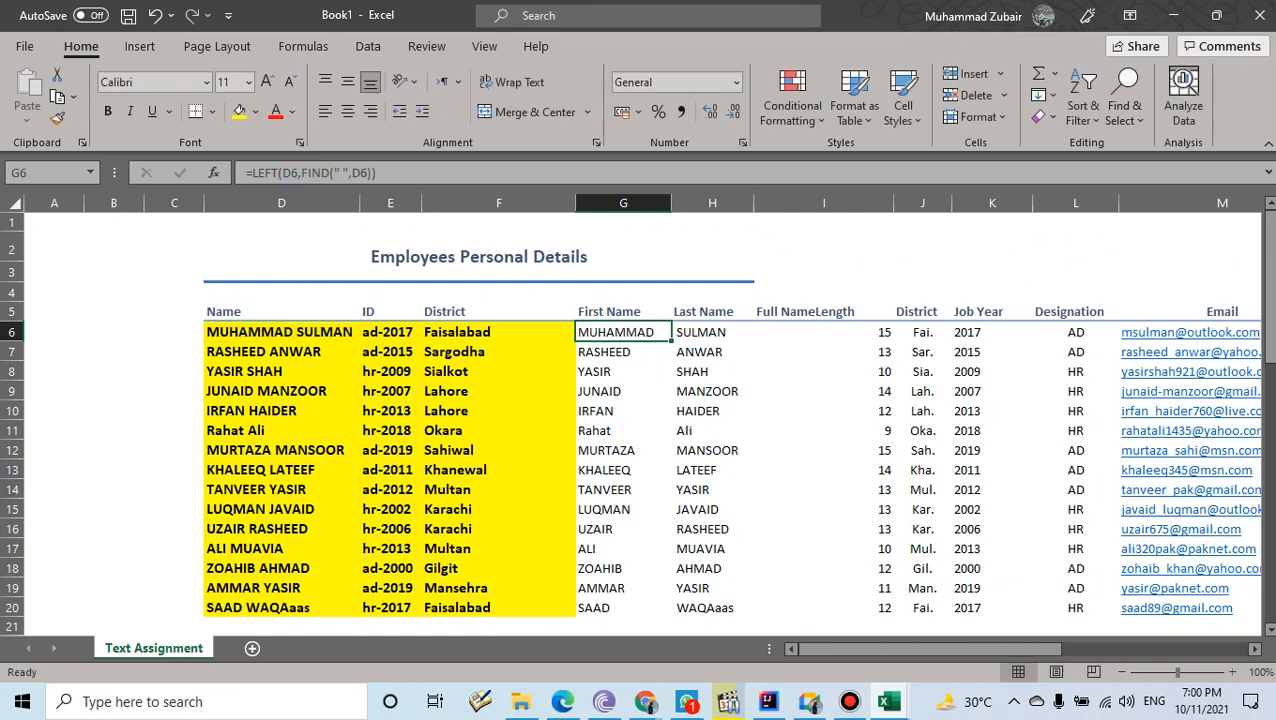
{"action": "left_click_drag", "start_coordinate": [623, 332], "coordinate": [623, 590]}
{"action": "left_click_drag", "start_coordinate": [712, 292], "coordinate": [712, 608]}
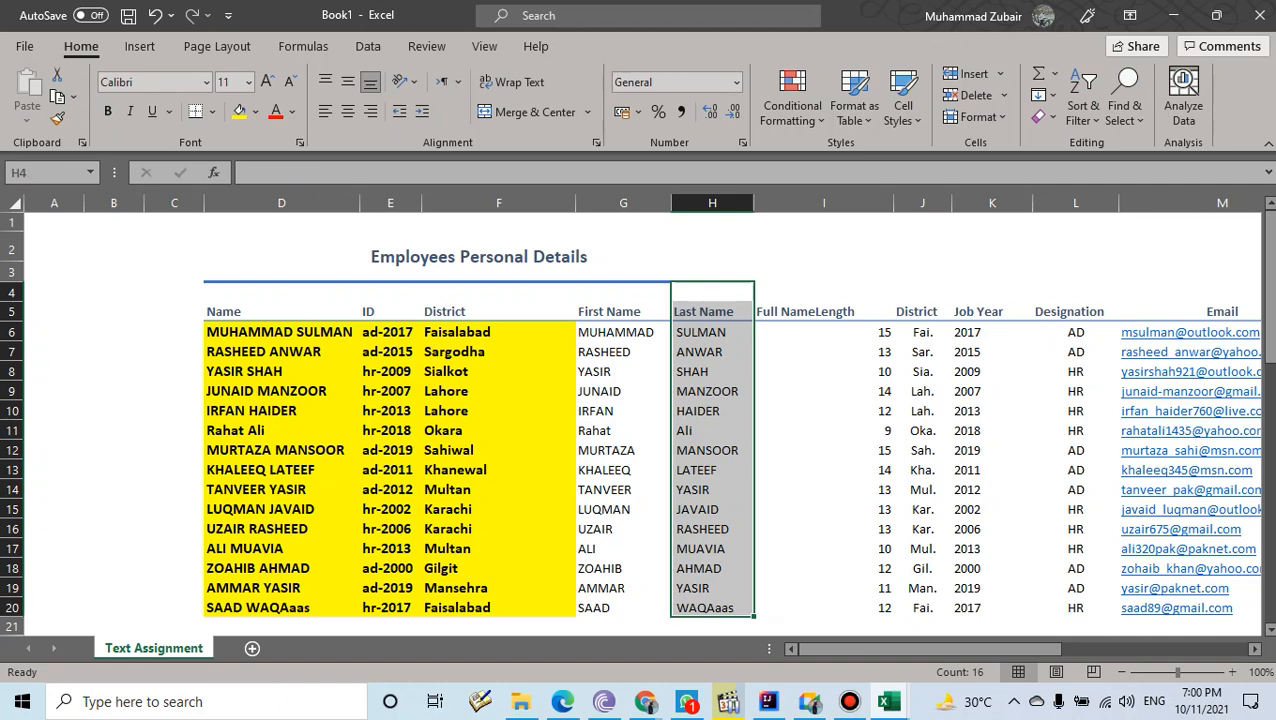
{"action": "scroll", "coordinate": [636, 420], "scroll_direction": "down", "scroll_amount": 1}
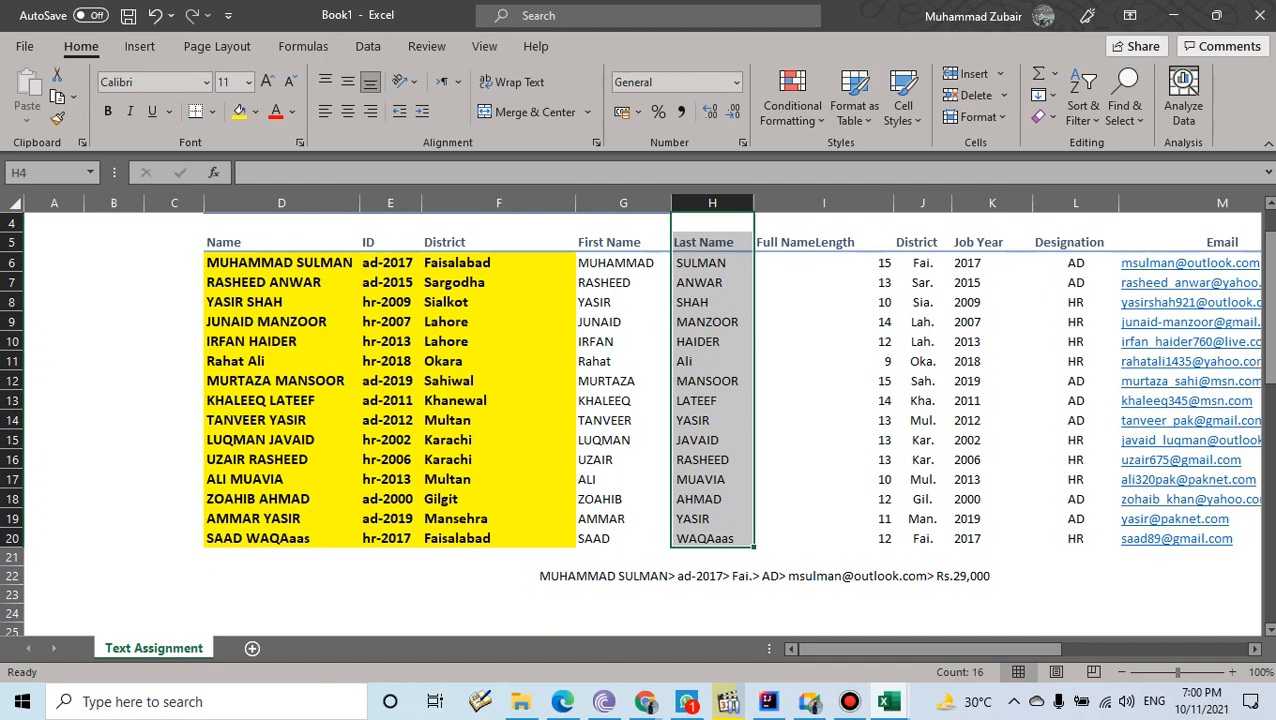
{"action": "left_click", "coordinate": [823, 262]}
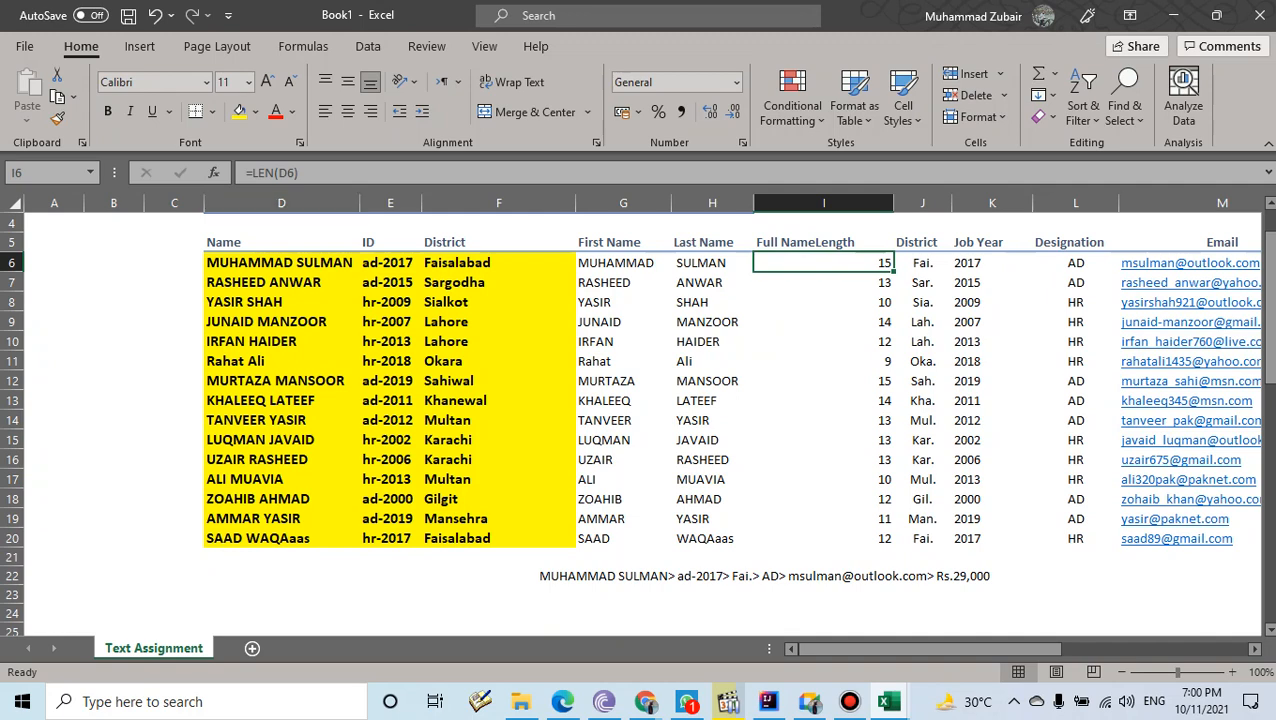
{"action": "left_click", "coordinate": [298, 173]}
{"action": "left_click_drag", "start_coordinate": [298, 173], "coordinate": [252, 173]}
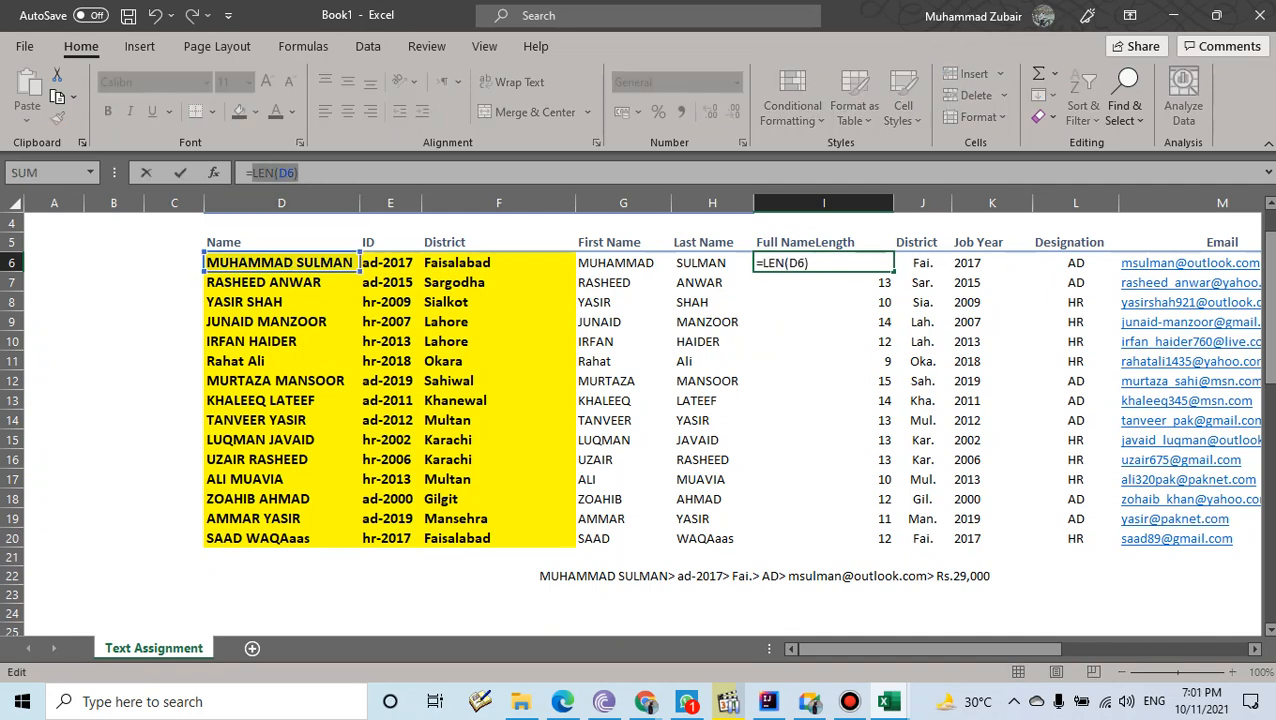
{"action": "key", "text": "Escape"}
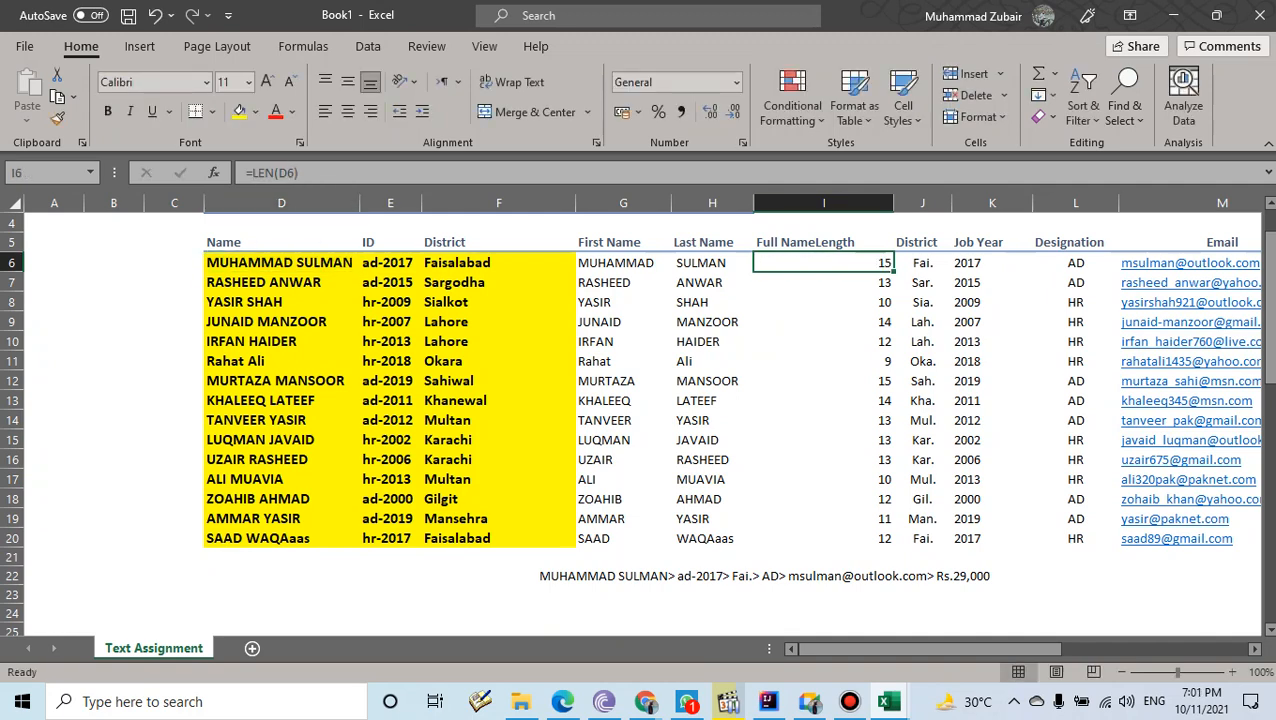
{"action": "left_click", "coordinate": [470, 243]}
{"action": "left_click", "coordinate": [470, 262]}
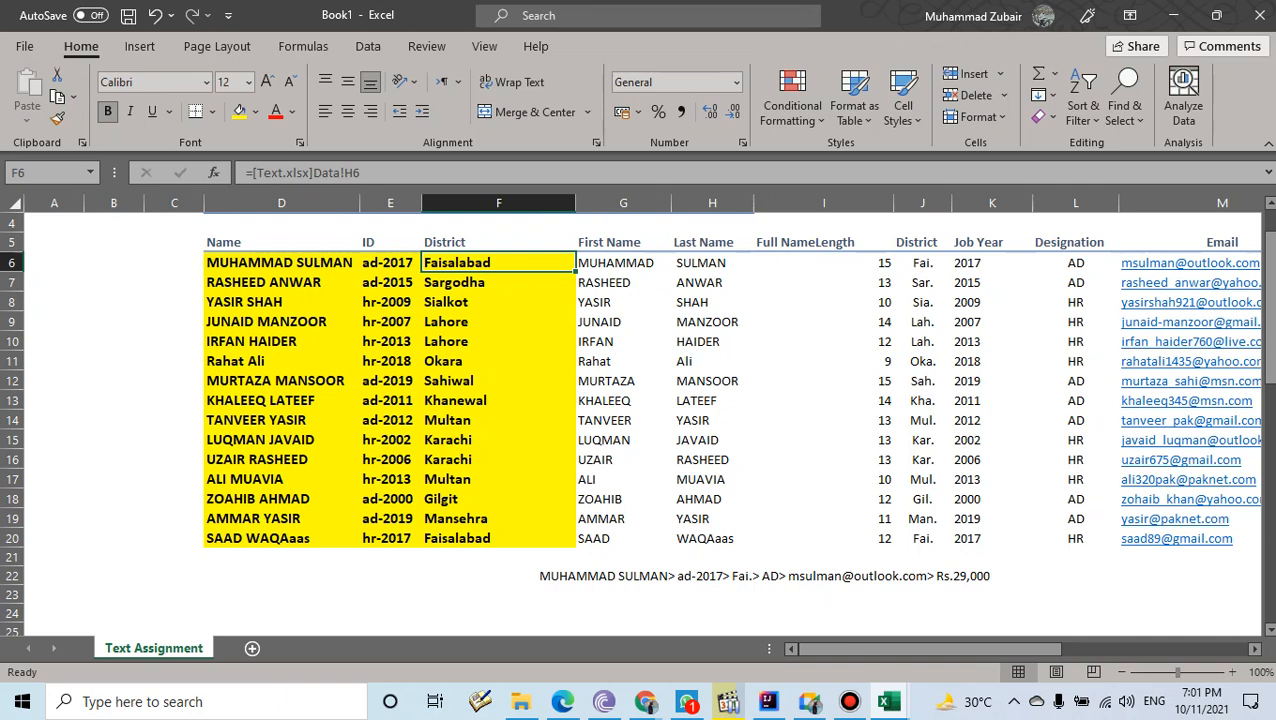
{"action": "scroll", "coordinate": [640, 420], "scroll_direction": "up", "scroll_amount": 7}
{"action": "scroll", "coordinate": [640, 420], "scroll_direction": "up", "scroll_amount": 1}
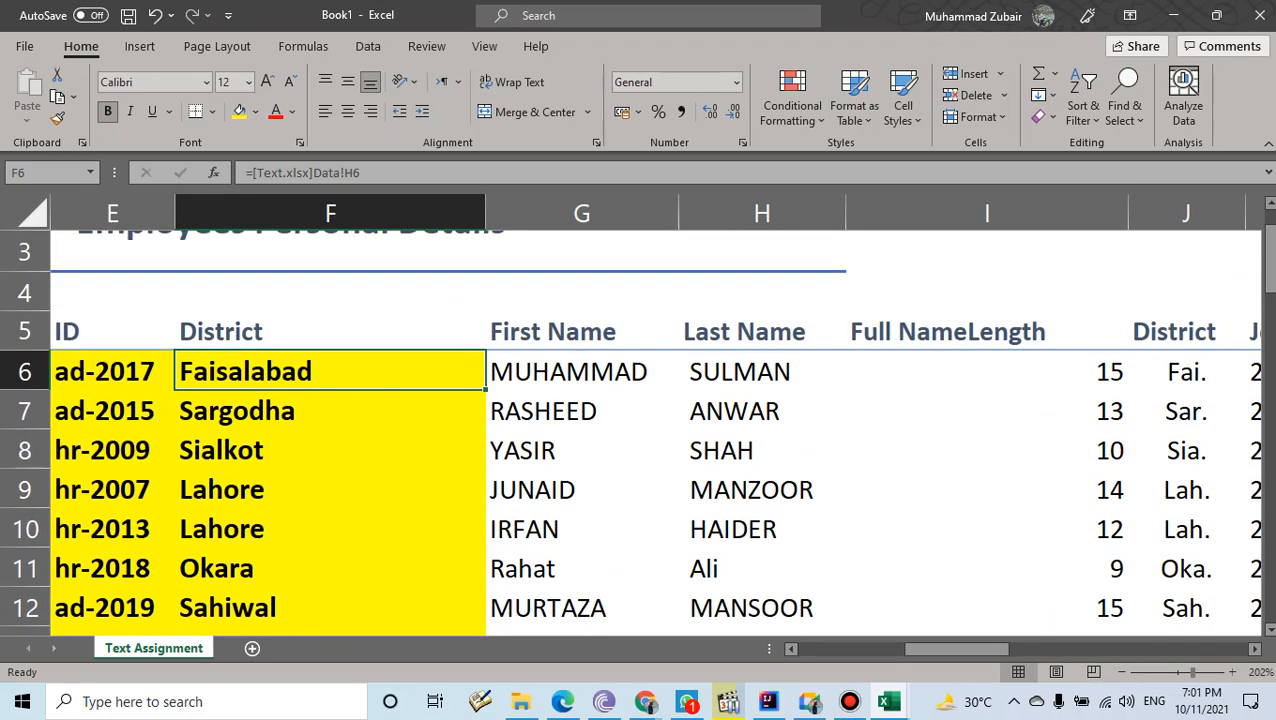
{"action": "left_click_drag", "start_coordinate": [956, 648], "coordinate": [983, 648]}
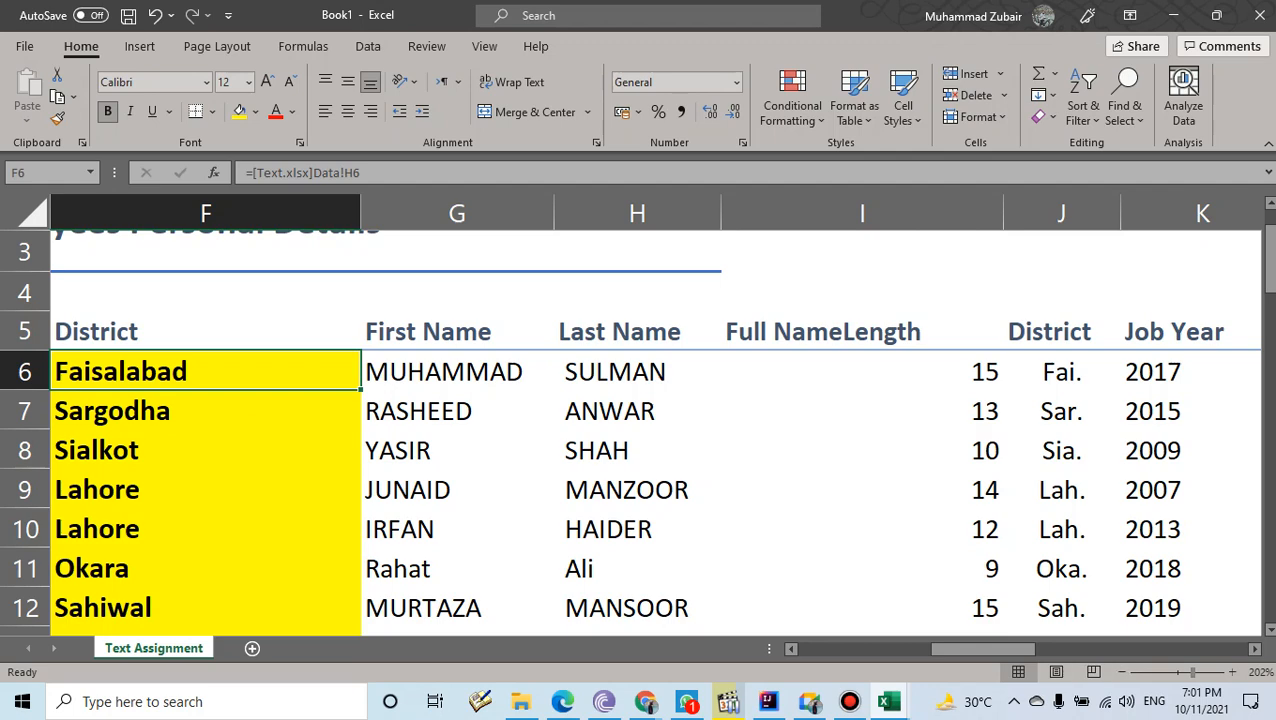
{"action": "scroll", "coordinate": [640, 420], "scroll_direction": "down", "scroll_amount": 6}
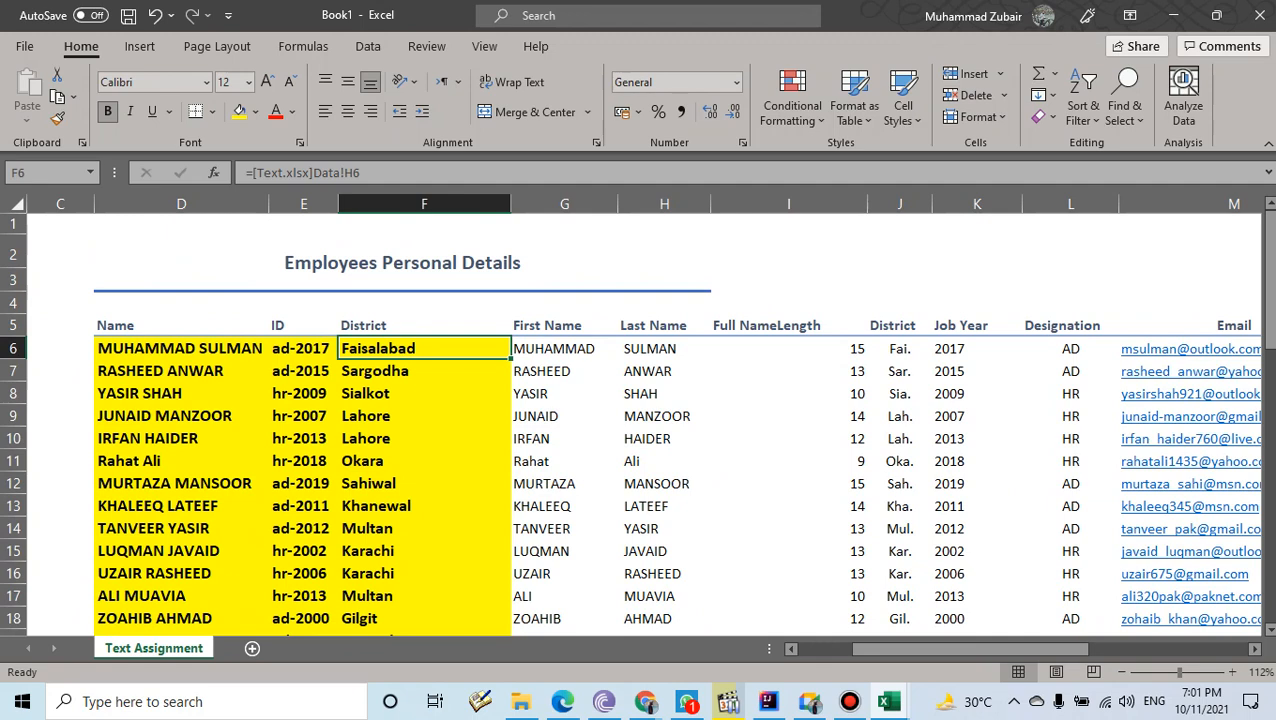
{"action": "left_click_drag", "start_coordinate": [960, 648], "coordinate": [1068, 648]}
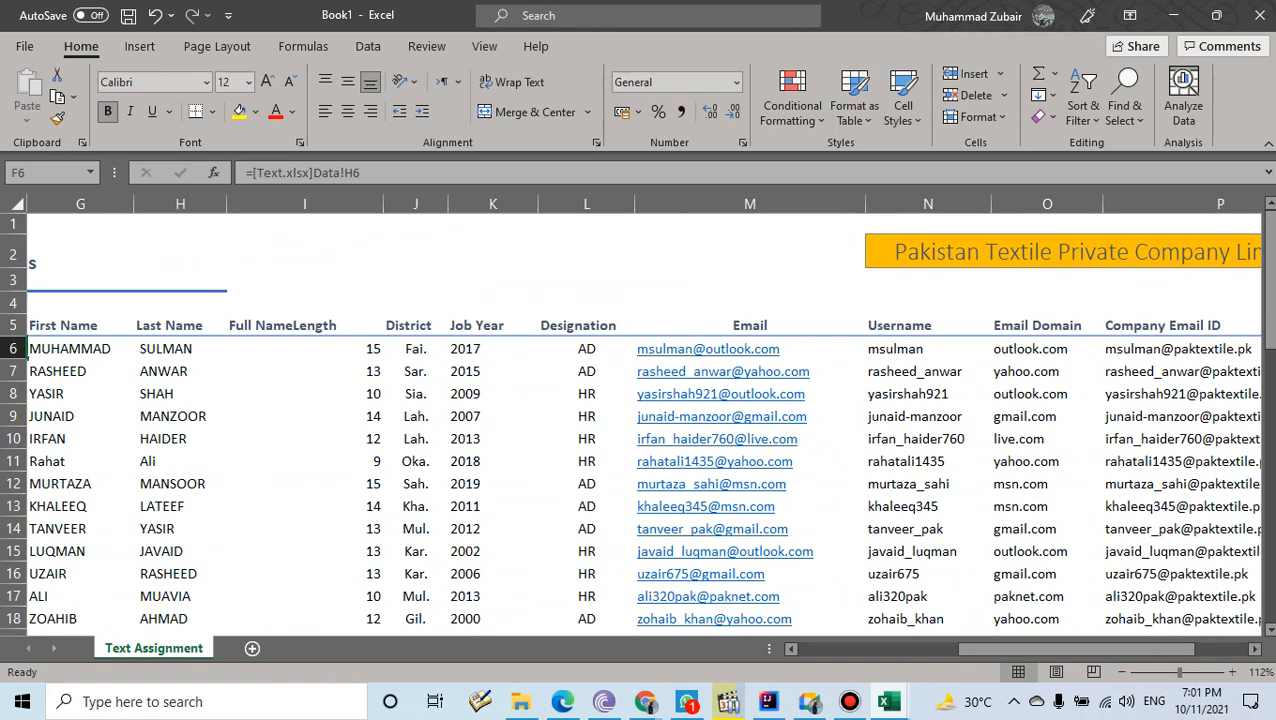
- Fill the Email cells M5:M20 yellow and increase their font size to 12
{"action": "left_click_drag", "start_coordinate": [749, 325], "coordinate": [749, 590]}
{"action": "left_click", "coordinate": [239, 111]}
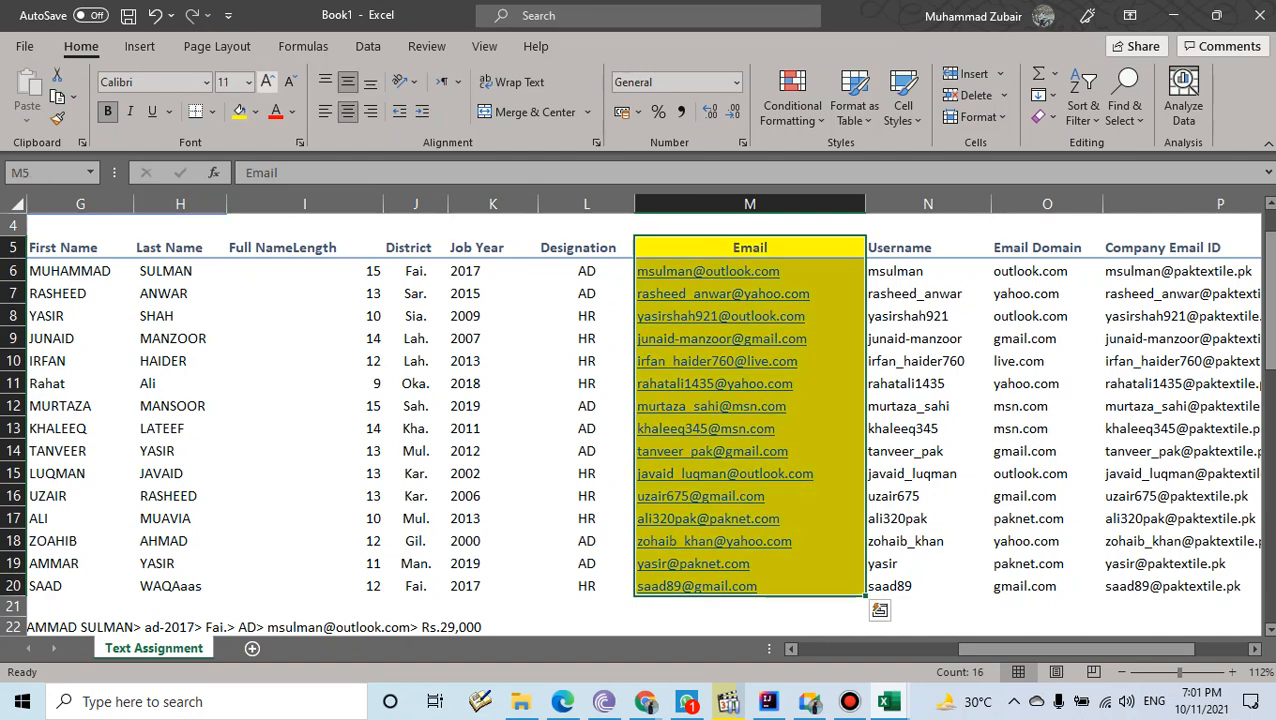
{"action": "left_click", "coordinate": [267, 81]}
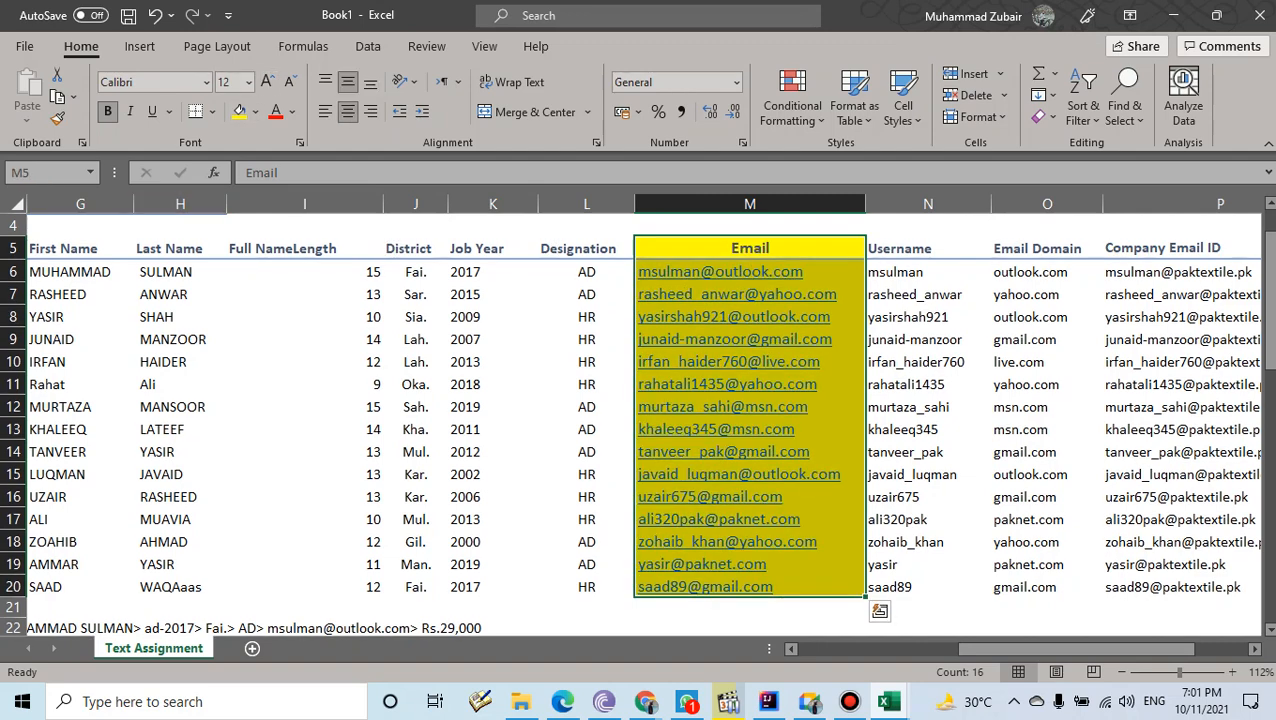
{"action": "left_click", "coordinate": [928, 226]}
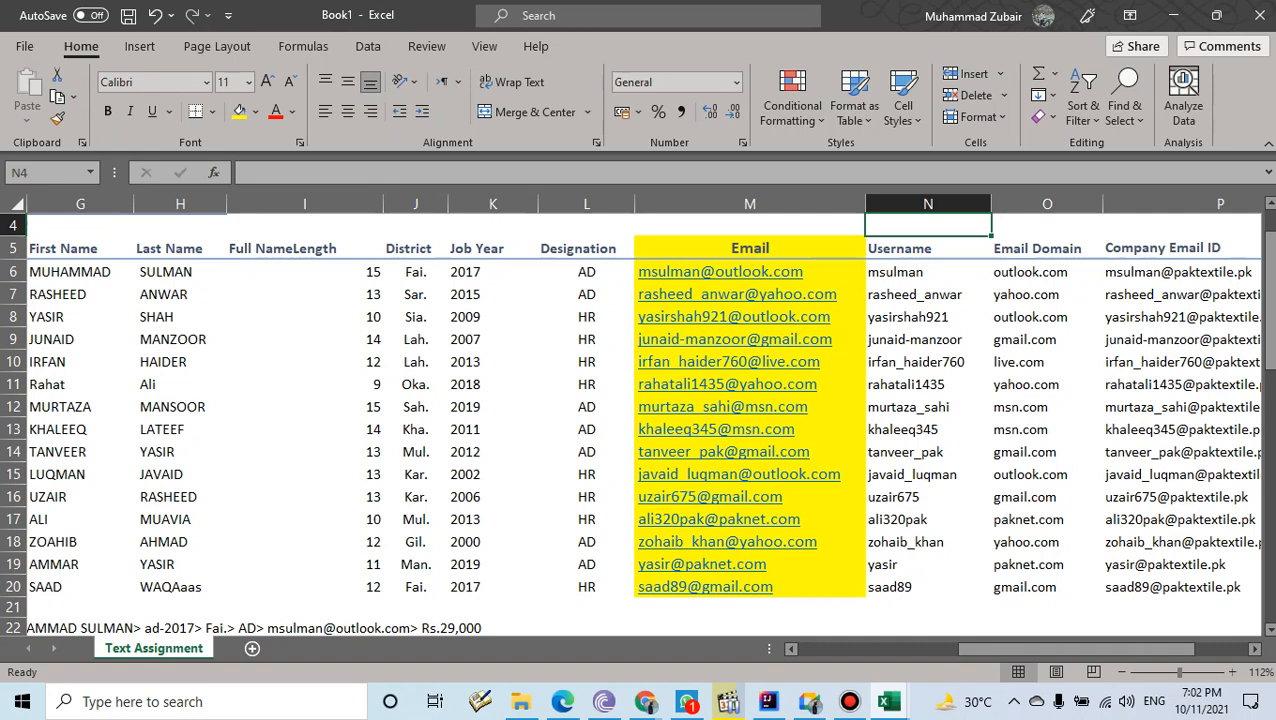
- Enter the first employee's company email address in P4 using the AutoComplete suggestion
{"action": "left_click_drag", "start_coordinate": [1075, 648], "coordinate": [1130, 648]}
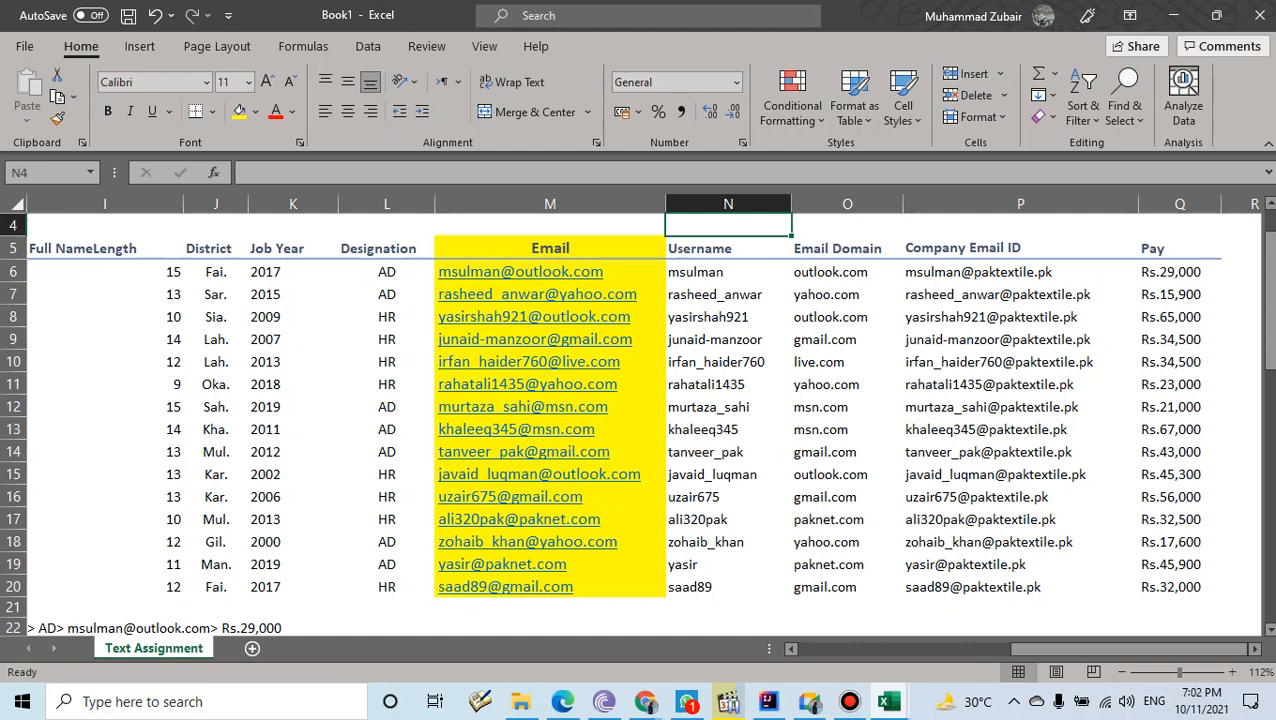
{"action": "left_click", "coordinate": [1020, 225]}
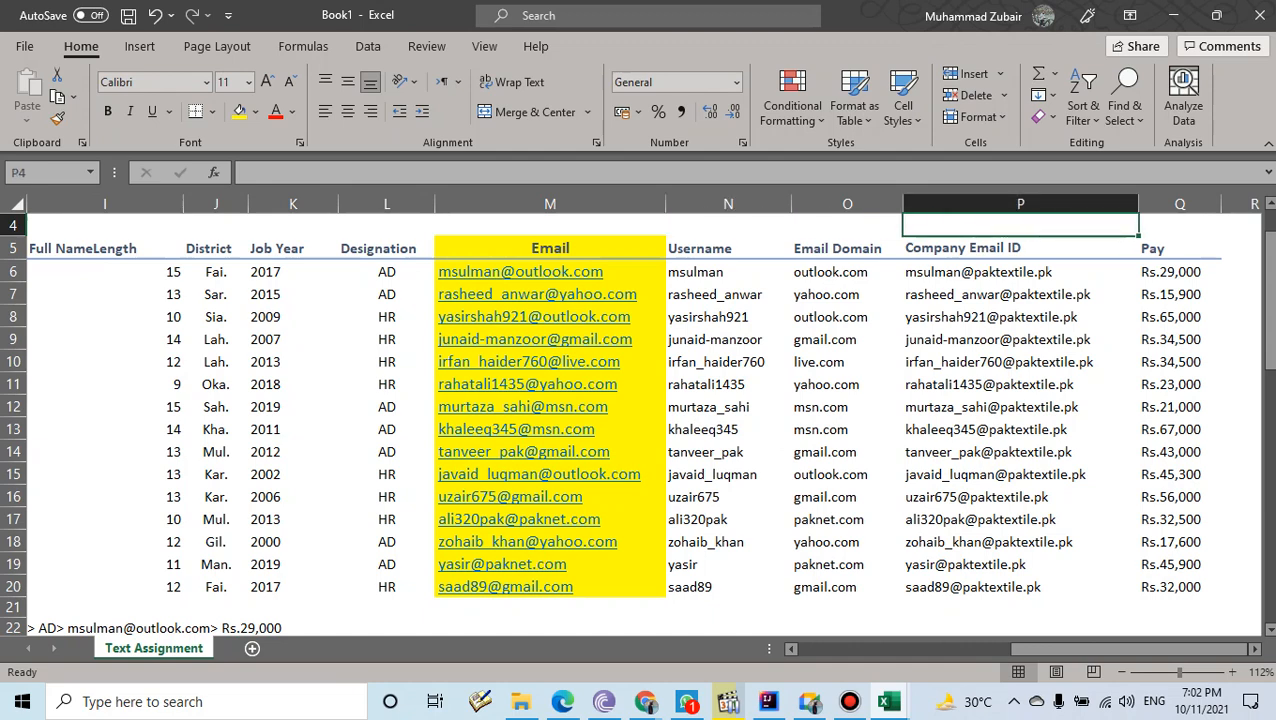
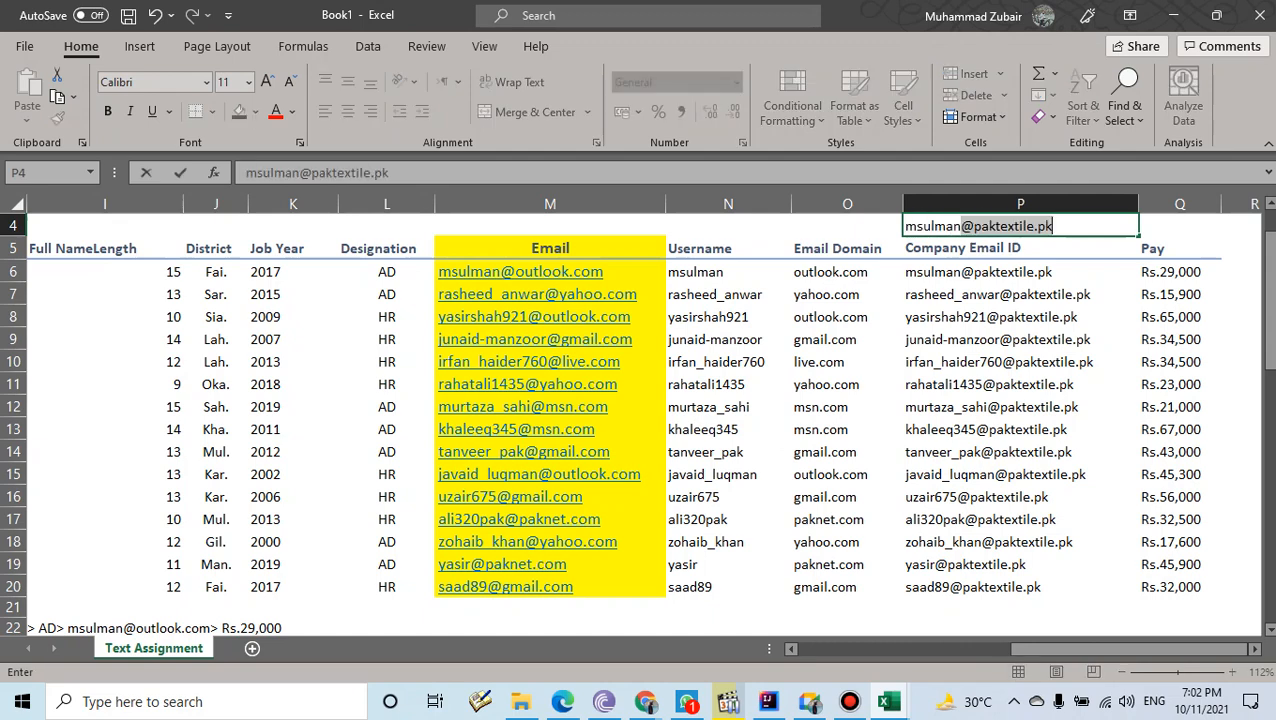
{"action": "key", "text": "Return"}
{"action": "key", "text": "Up"}
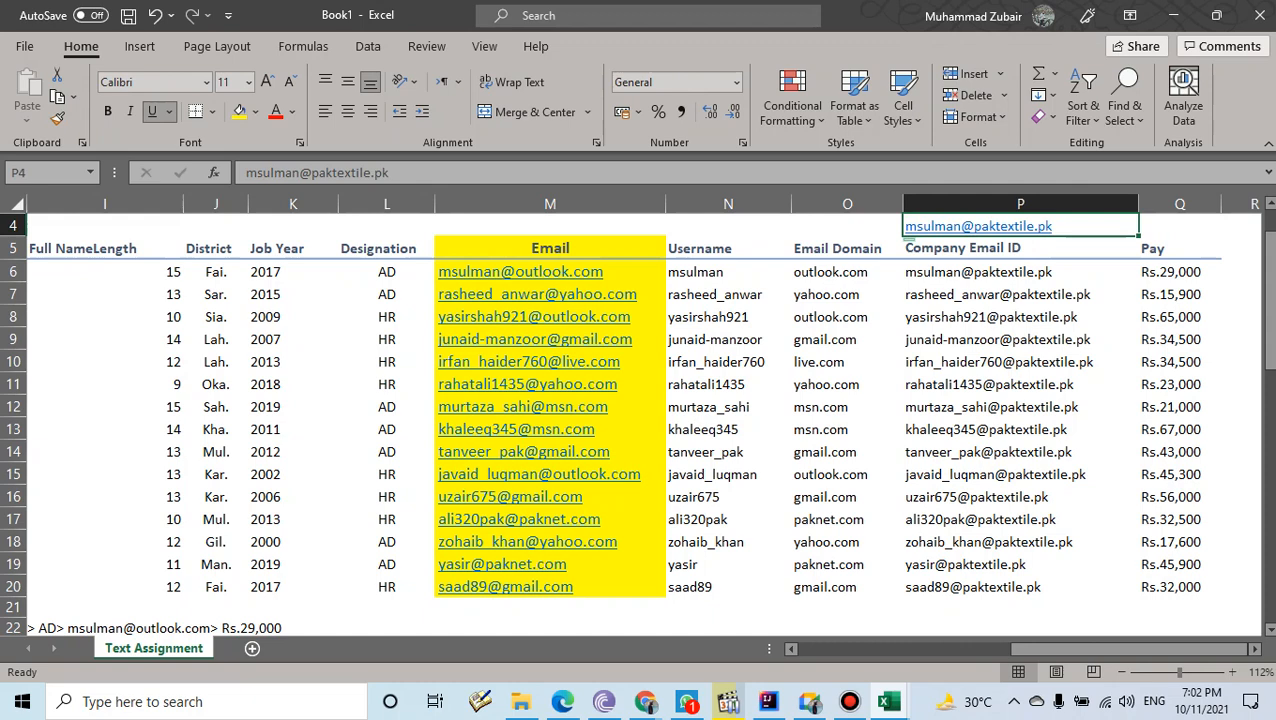
{"action": "left_click", "coordinate": [1179, 248]}
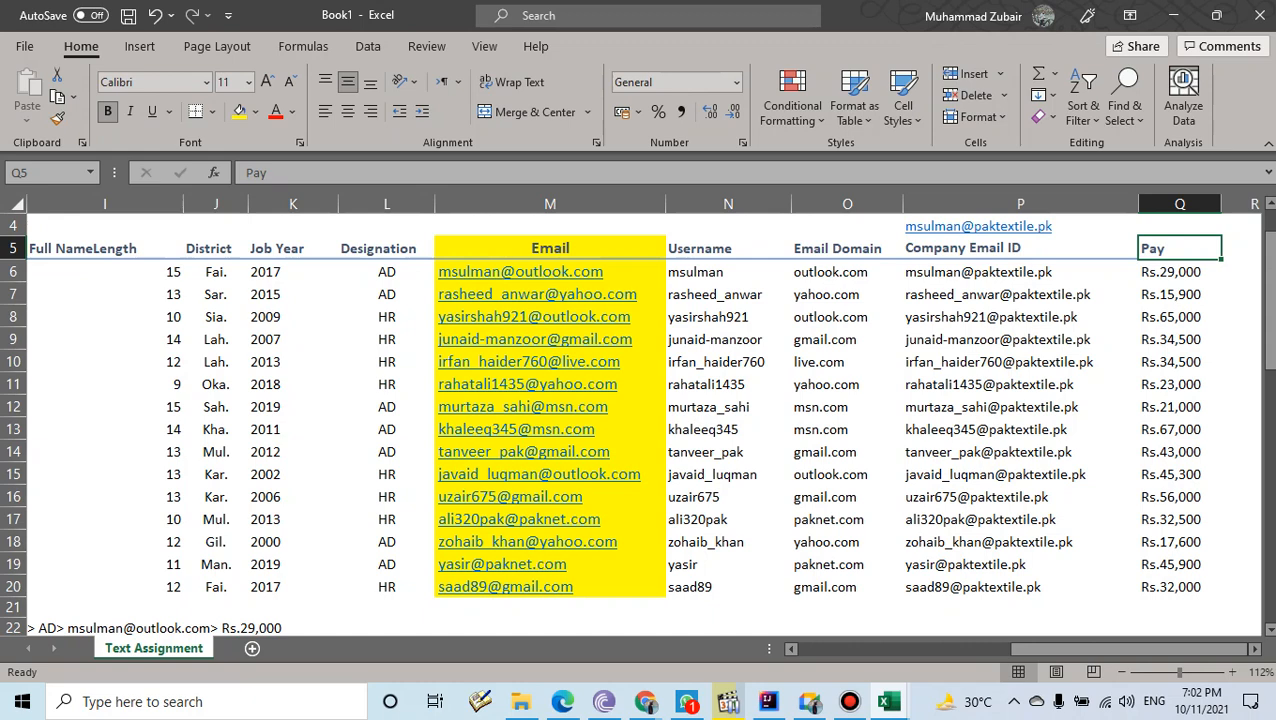
- Clear the Pay, Username, Email Domain and Company Email ID columns (N6:P22)
{"action": "key", "text": "shift+Down"}
{"action": "key", "text": "shift+Down"}
{"action": "key", "text": "shift+Down"}
{"action": "key", "text": "shift+Down"}
{"action": "key", "text": "shift+Down"}
{"action": "key", "text": "shift+Down"}
{"action": "key", "text": "shift+Down"}
{"action": "key", "text": "shift+Down"}
{"action": "key", "text": "shift+Down"}
{"action": "key", "text": "shift+Down"}
{"action": "key", "text": "shift+Down"}
{"action": "key", "text": "shift+Down"}
{"action": "key", "text": "shift+Down"}
{"action": "key", "text": "shift+Down"}
{"action": "key", "text": "shift+Down"}
{"action": "key", "text": "Delete"}
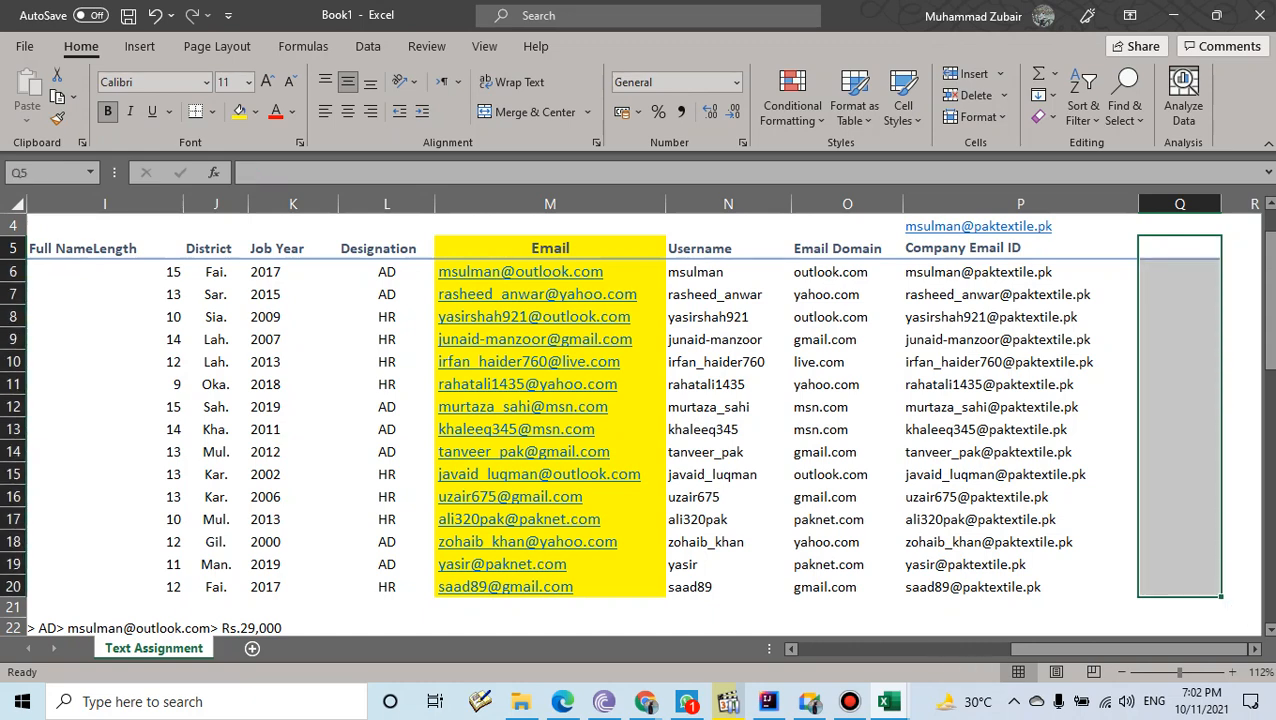
{"action": "left_click_drag", "start_coordinate": [1010, 627], "coordinate": [700, 272]}
{"action": "key", "text": "Delete"}
- Clear the First Name through Designation values in G6:L21
{"action": "scroll", "coordinate": [640, 420], "scroll_direction": "down", "scroll_amount": 3}
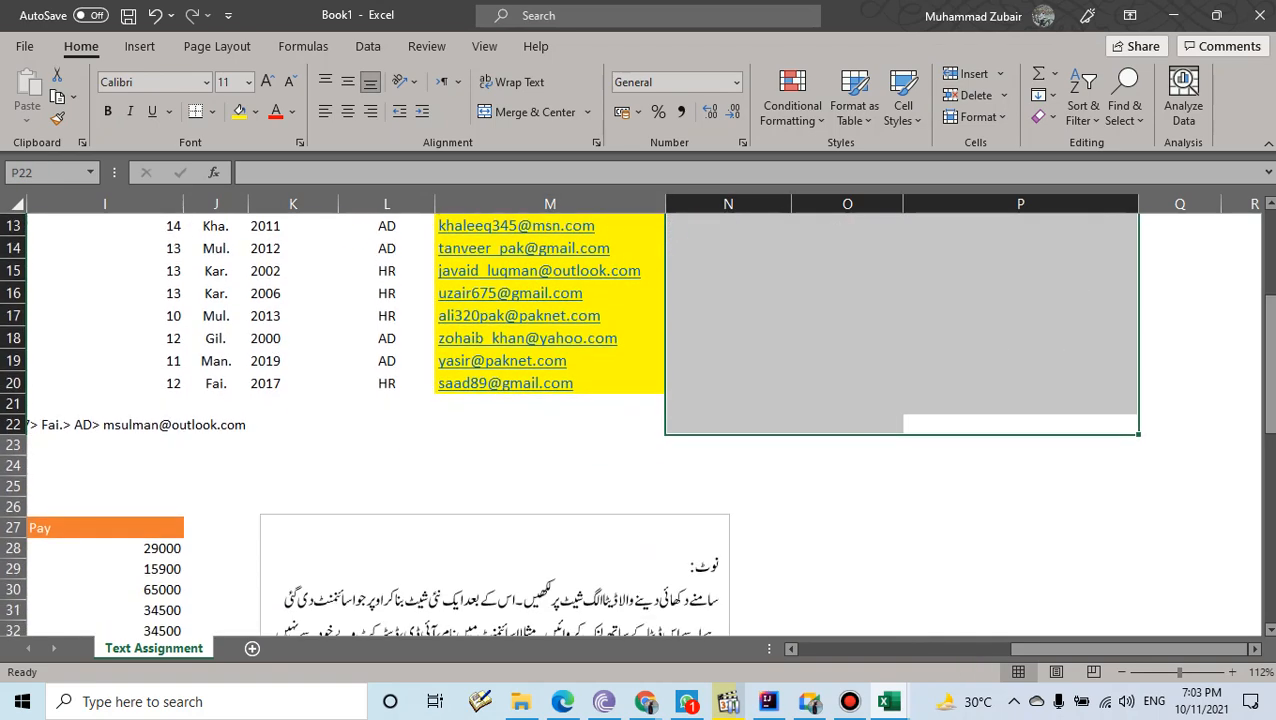
{"action": "scroll", "coordinate": [640, 420], "scroll_direction": "up", "scroll_amount": 3}
{"action": "left_click_drag", "start_coordinate": [386, 607], "coordinate": [492, 272]}
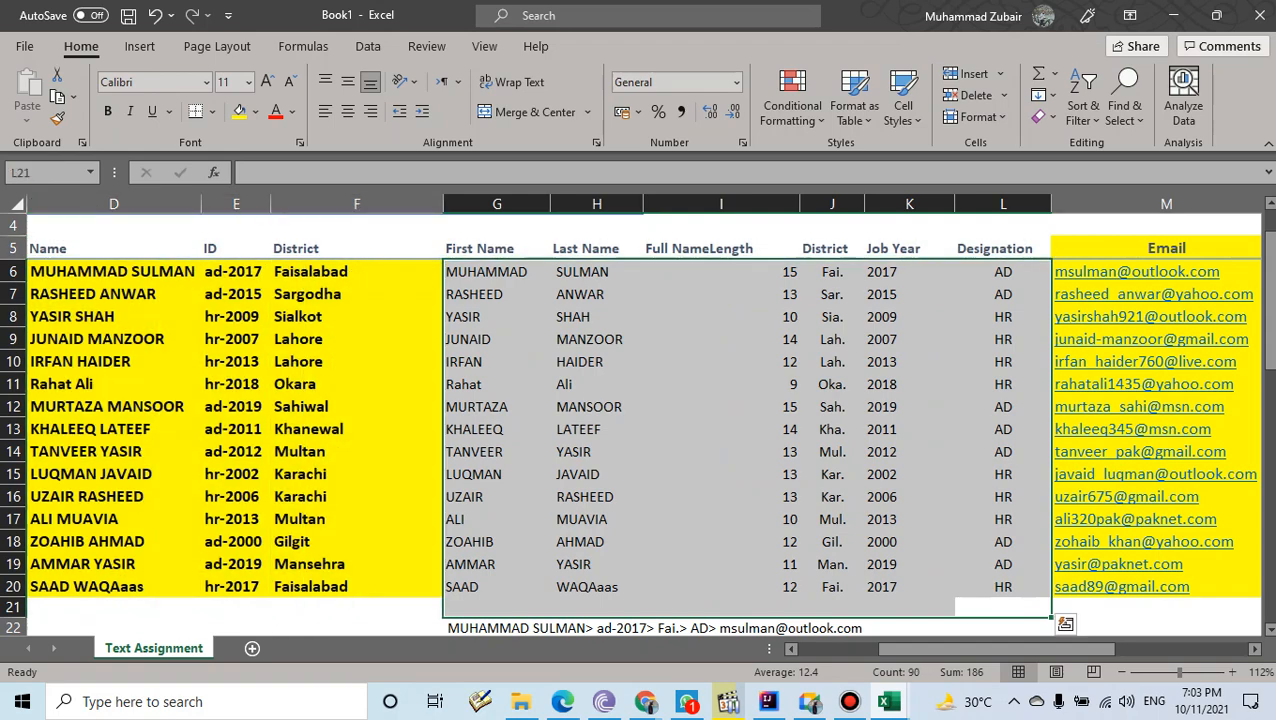
{"action": "key", "text": "Delete"}
{"action": "scroll", "coordinate": [640, 420], "scroll_direction": "down", "scroll_amount": 4}
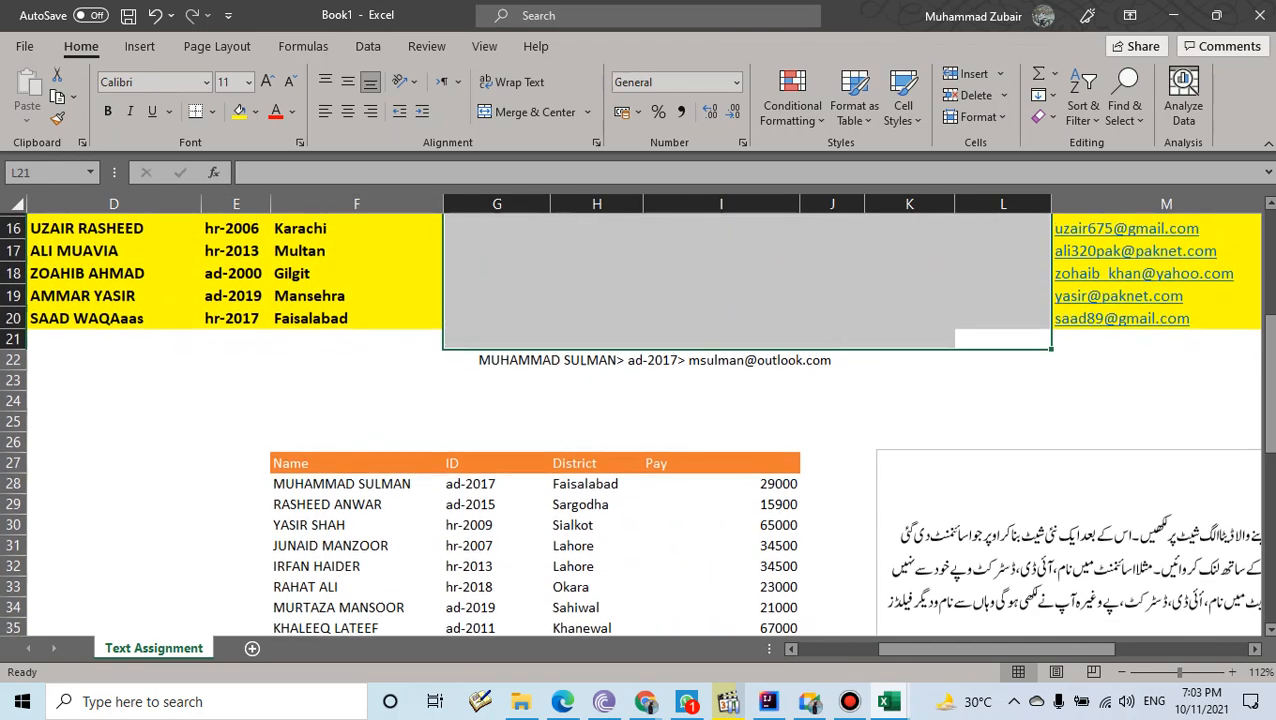
- Clear All for the leftover content below the yellow data (C22:Q166)
{"action": "scroll", "coordinate": [640, 420], "scroll_direction": "down", "scroll_amount": 4}
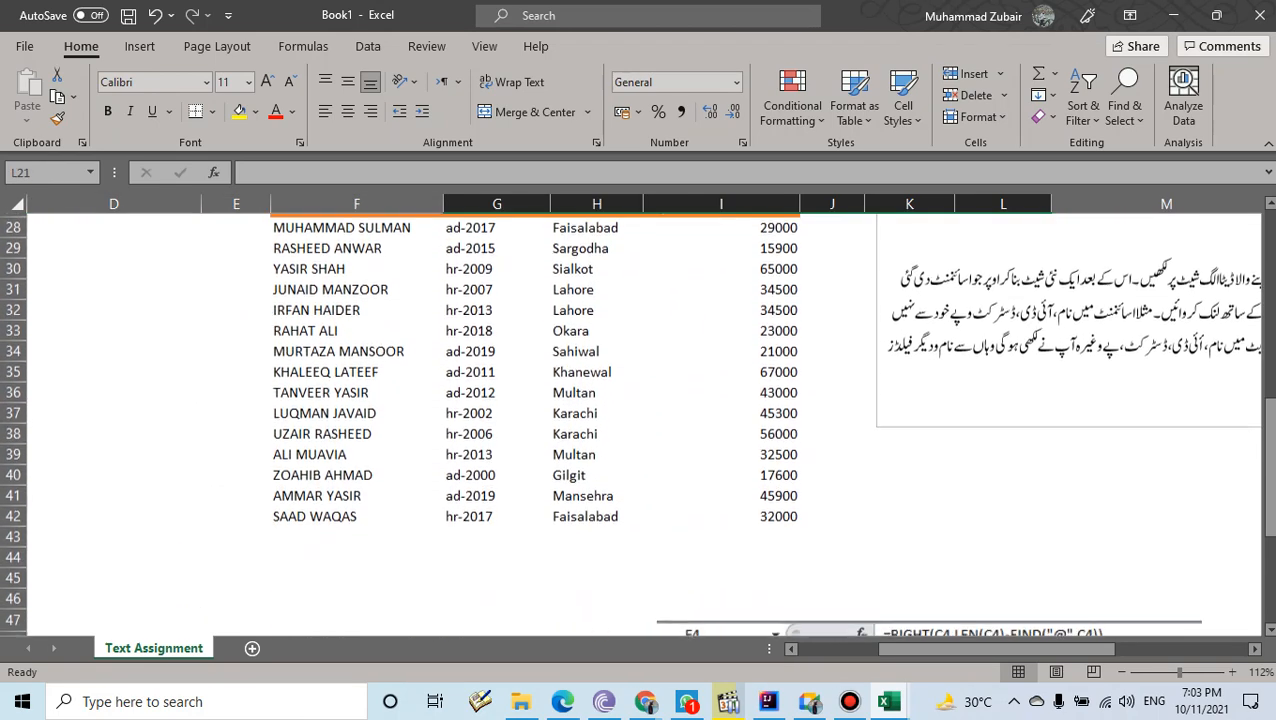
{"action": "scroll", "coordinate": [640, 420], "scroll_direction": "down", "scroll_amount": 6}
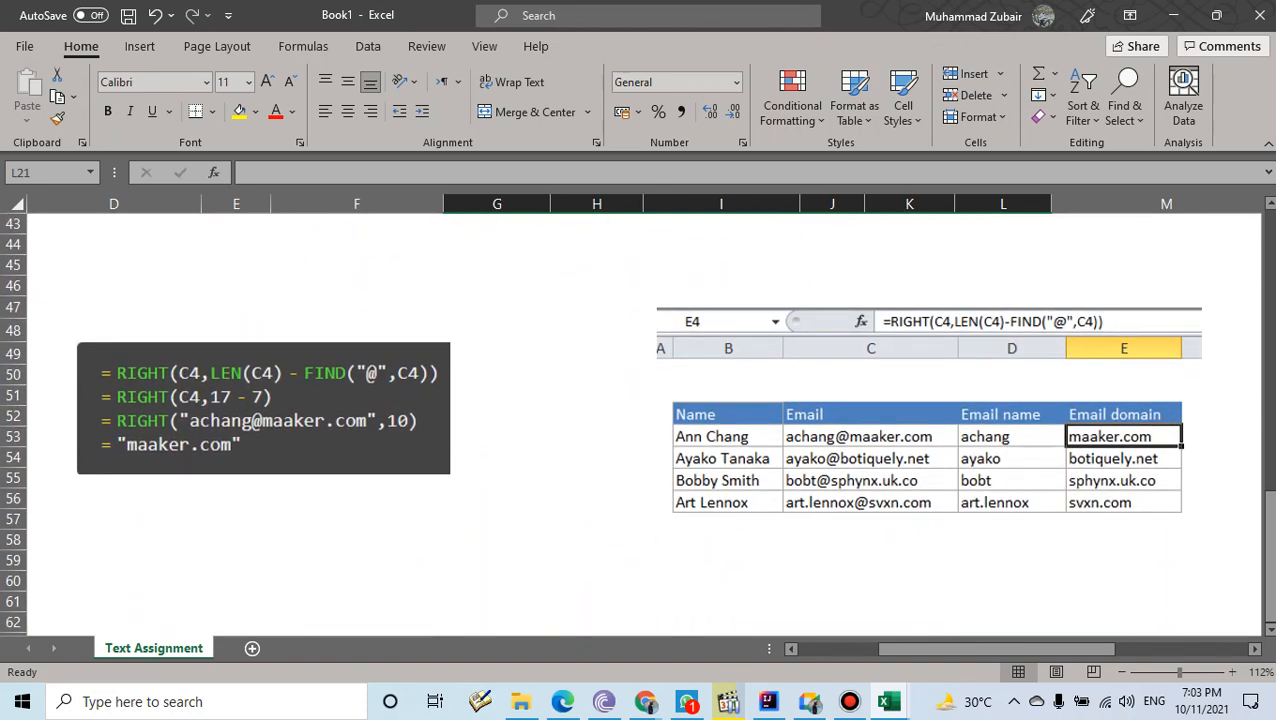
{"action": "scroll", "coordinate": [640, 420], "scroll_direction": "up", "scroll_amount": 7}
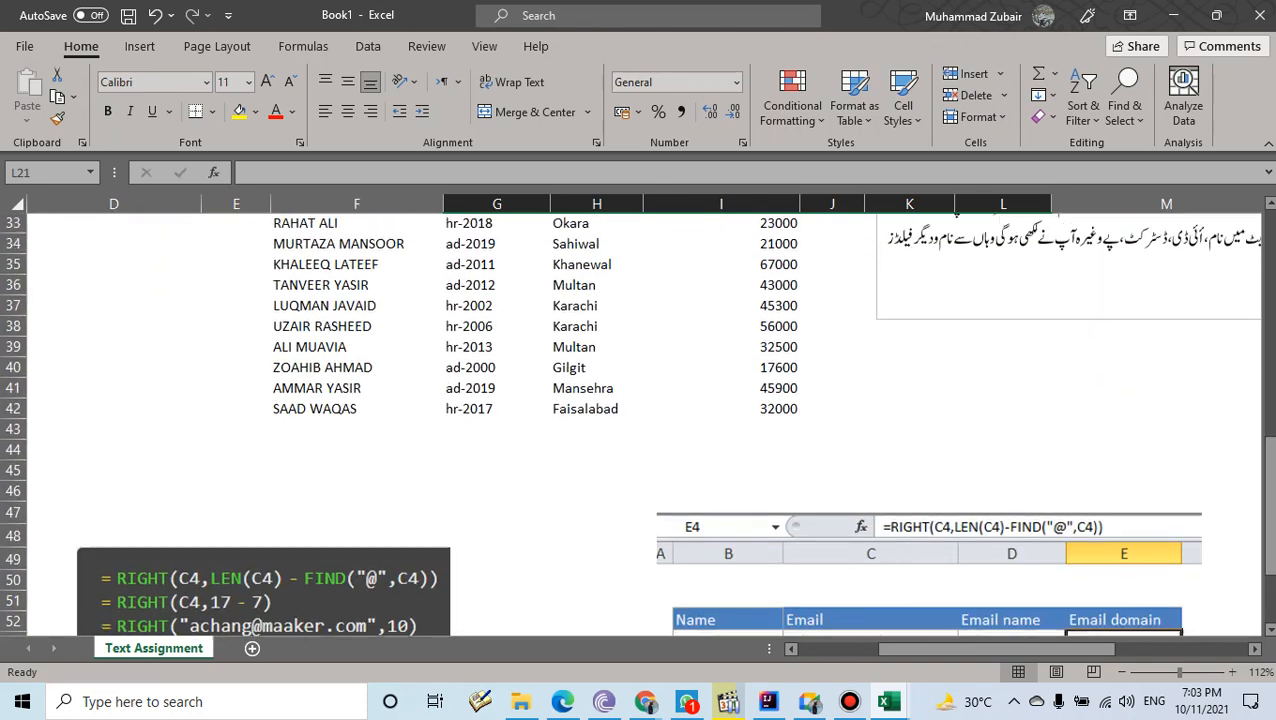
{"action": "left_click_drag", "start_coordinate": [114, 244], "coordinate": [740, 525]}
{"action": "scroll", "coordinate": [740, 525], "scroll_direction": "up", "scroll_amount": 7}
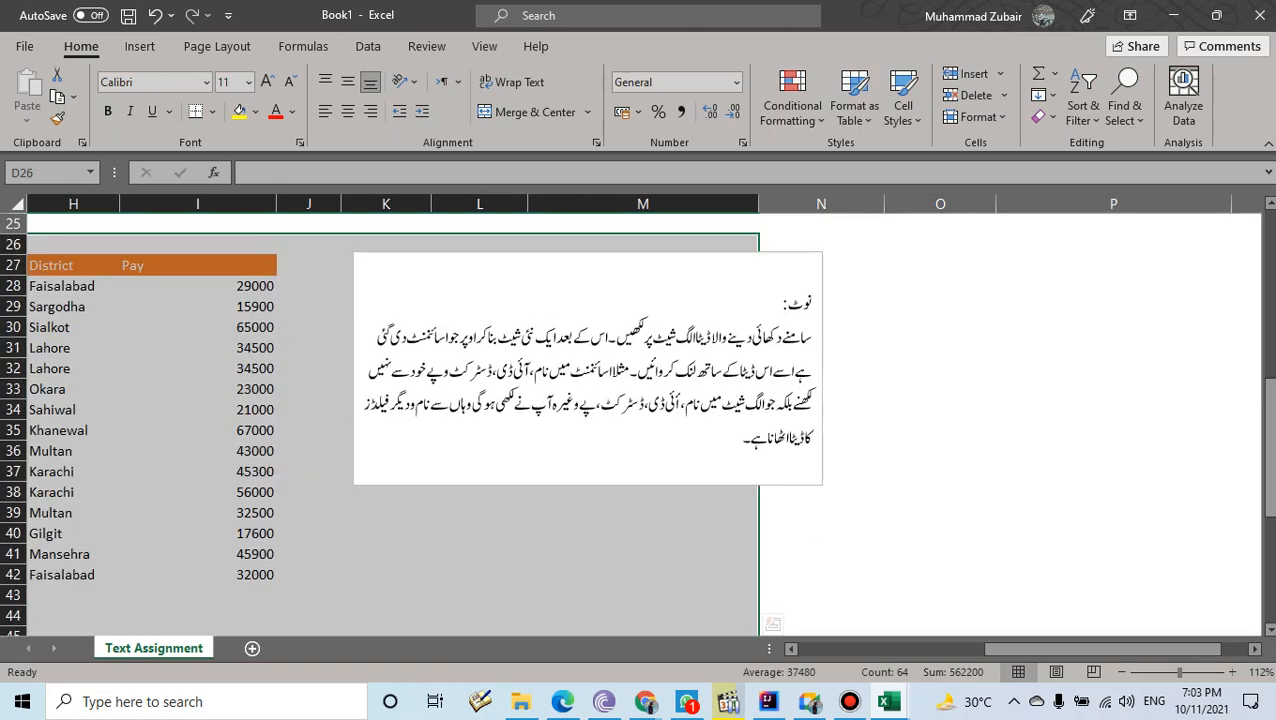
{"action": "scroll", "coordinate": [640, 420], "scroll_direction": "down", "scroll_amount": 6}
{"action": "scroll", "coordinate": [640, 420], "scroll_direction": "up", "scroll_amount": 10}
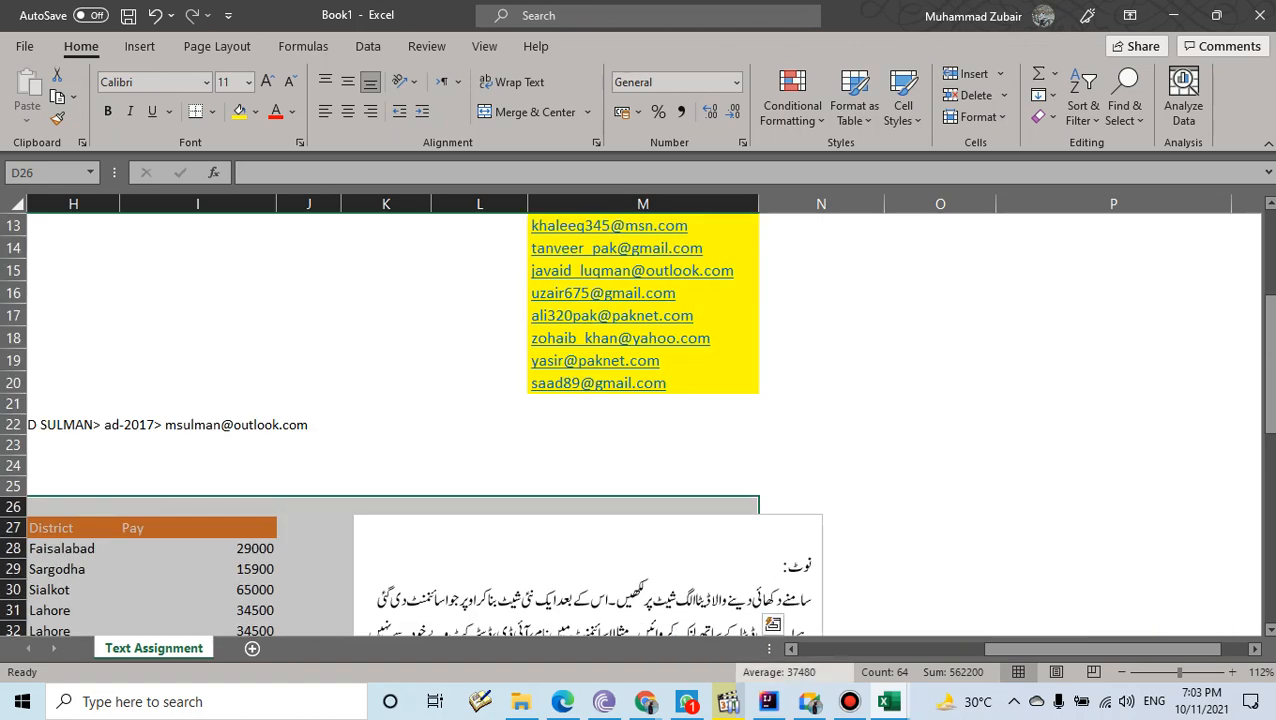
{"action": "scroll", "coordinate": [640, 420], "scroll_direction": "left", "scroll_amount": 3}
{"action": "left_click_drag", "start_coordinate": [128, 425], "coordinate": [1064, 604]}
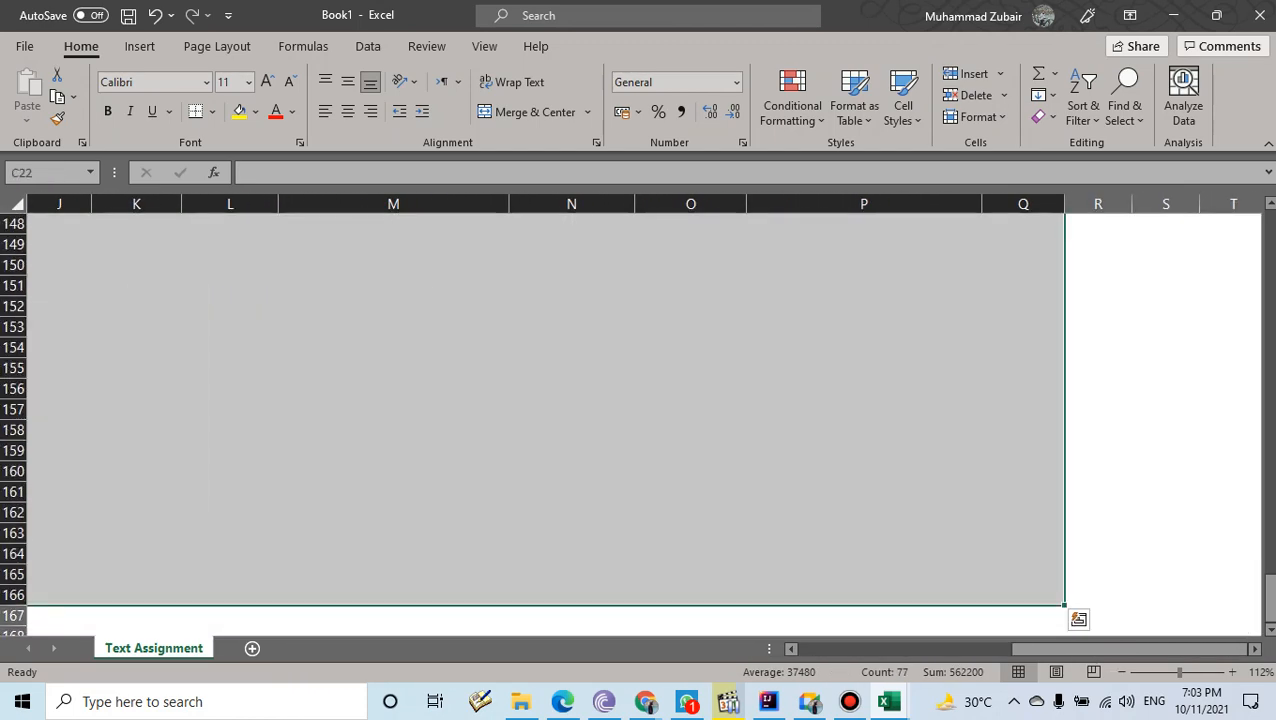
{"action": "left_click", "coordinate": [1046, 117]}
{"action": "left_click", "coordinate": [1085, 142]}
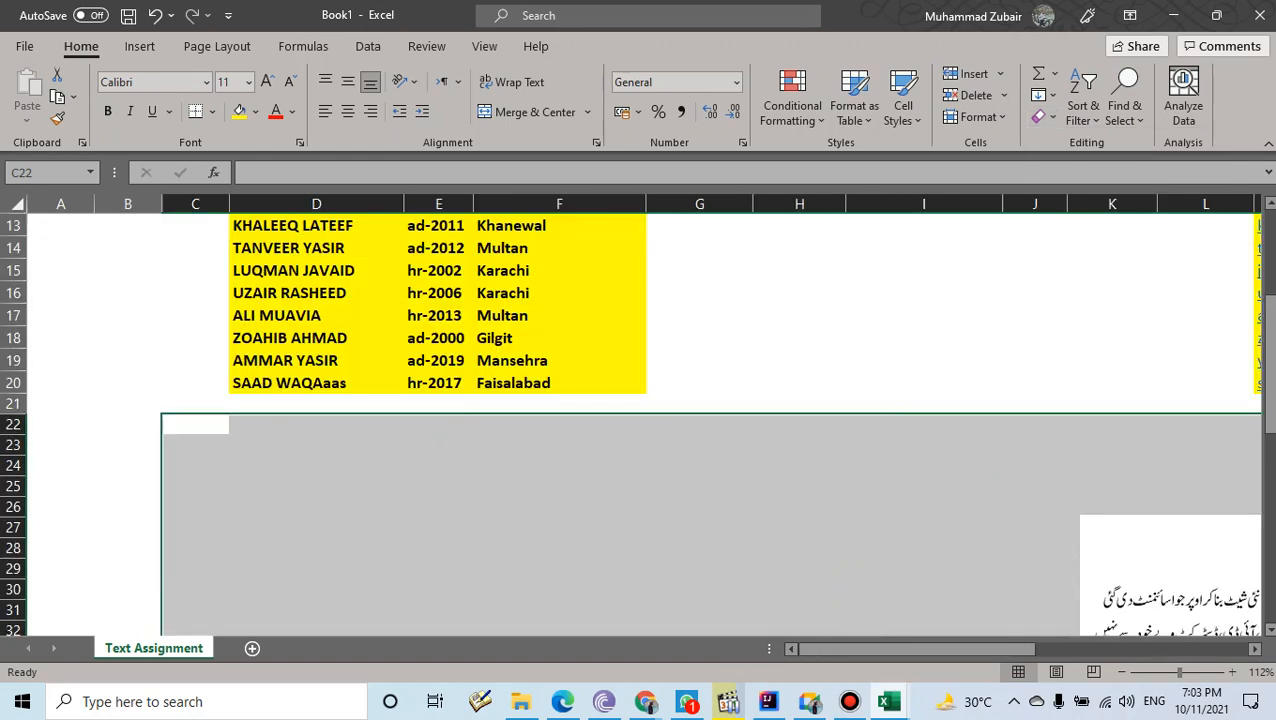
- Delete the Urdu note text box and return to the top of the sheet
{"action": "left_click", "coordinate": [1172, 572]}
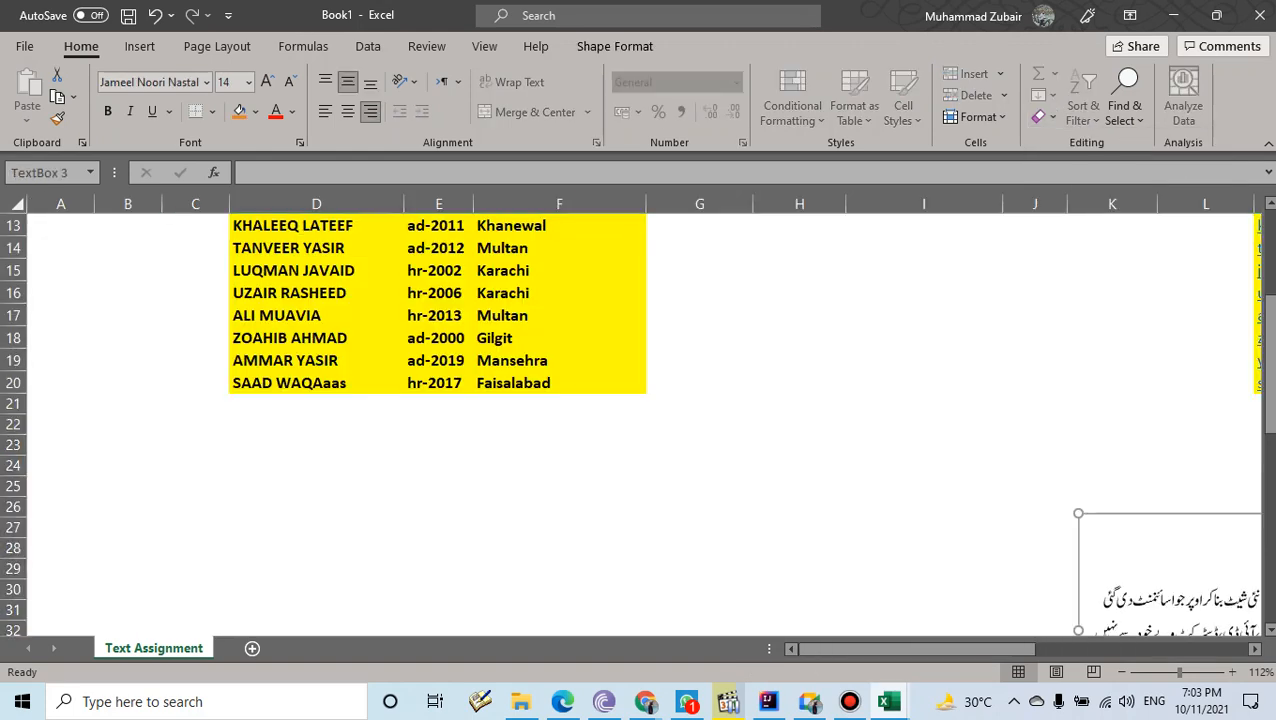
{"action": "key", "text": "Delete"}
{"action": "left_click", "coordinate": [1035, 383]}
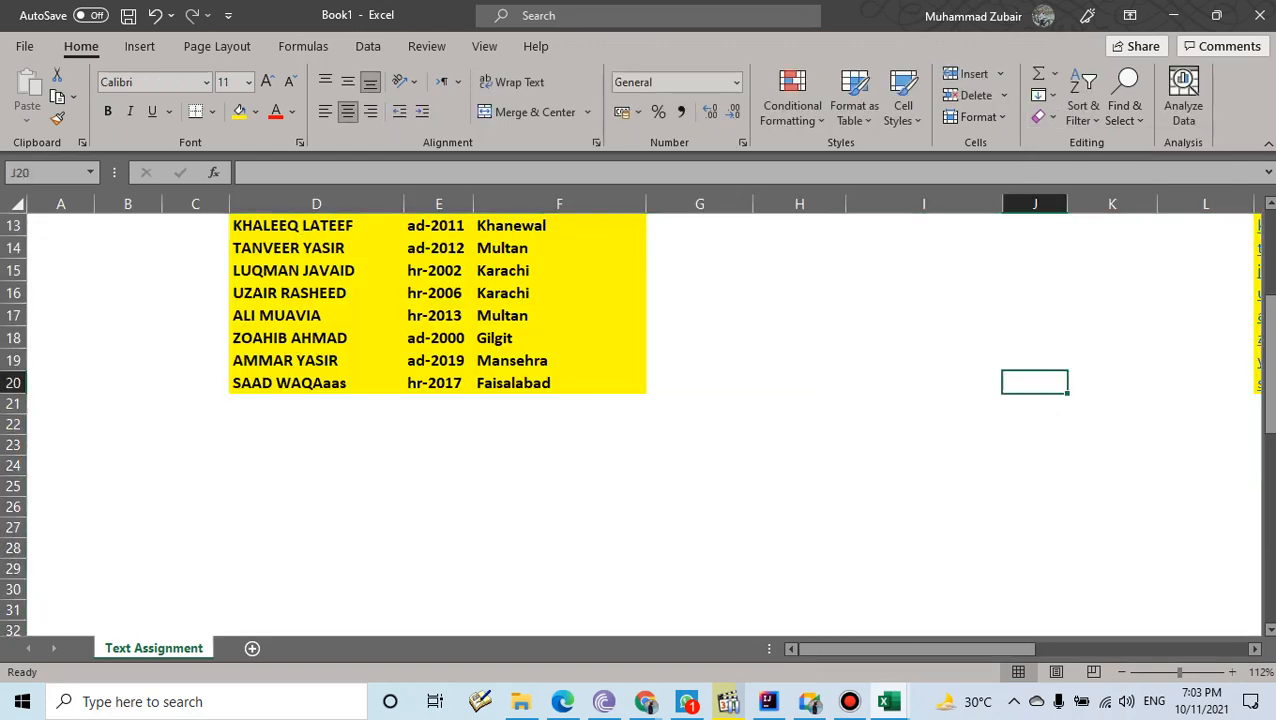
{"action": "scroll", "coordinate": [1035, 383], "scroll_direction": "up", "scroll_amount": 4}
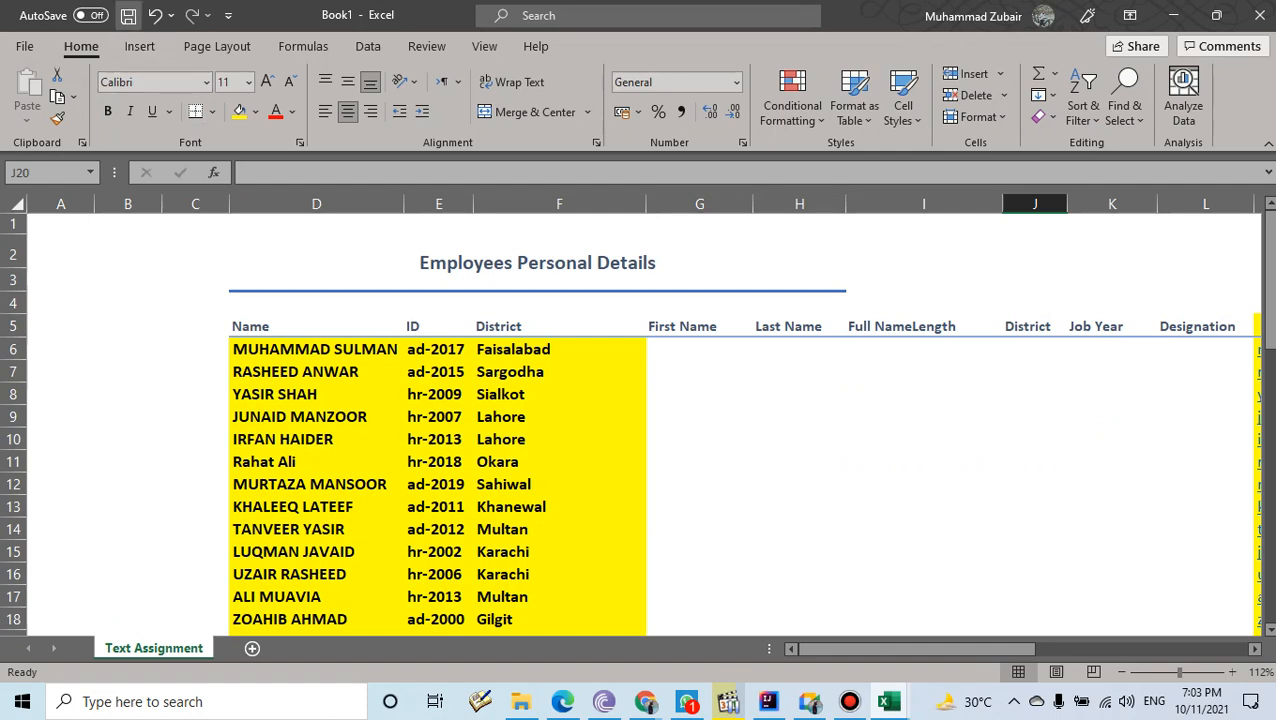
- Try a quick save, declining to replace the existing Book1.xlsx, and dismiss the prompt
{"action": "left_click", "coordinate": [128, 15]}
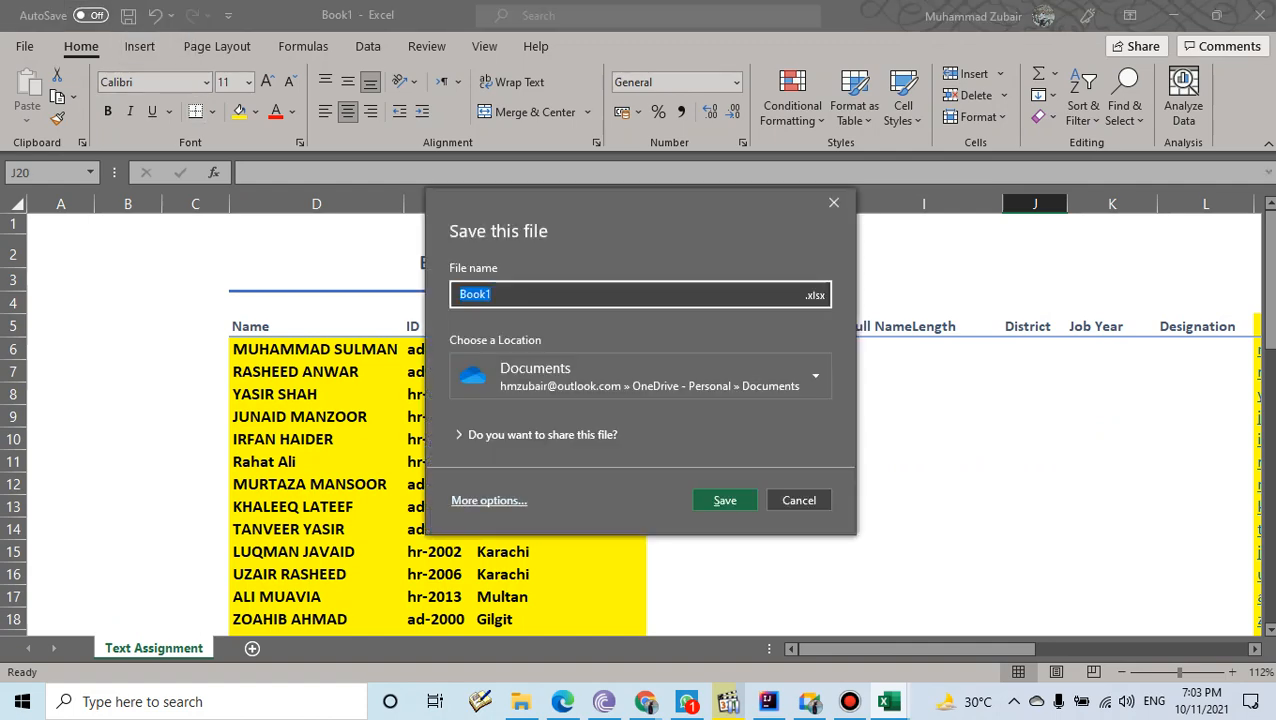
{"action": "left_click", "coordinate": [724, 500]}
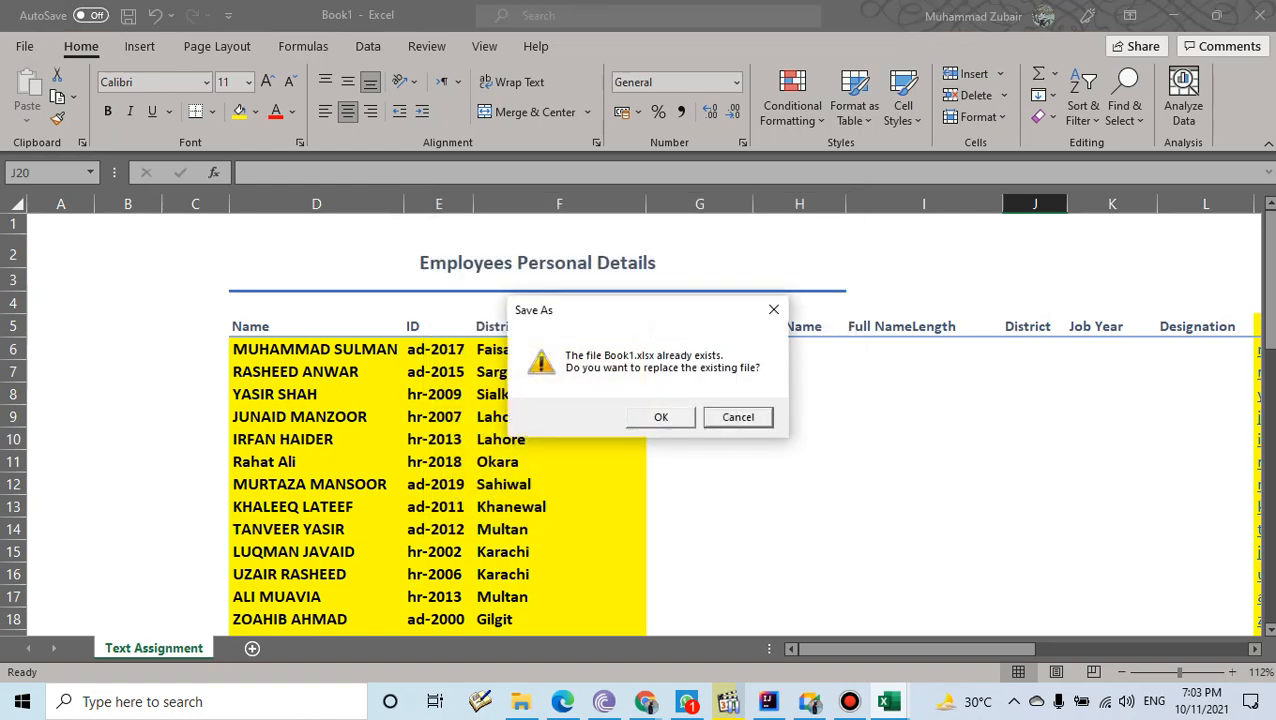
{"action": "left_click", "coordinate": [738, 417]}
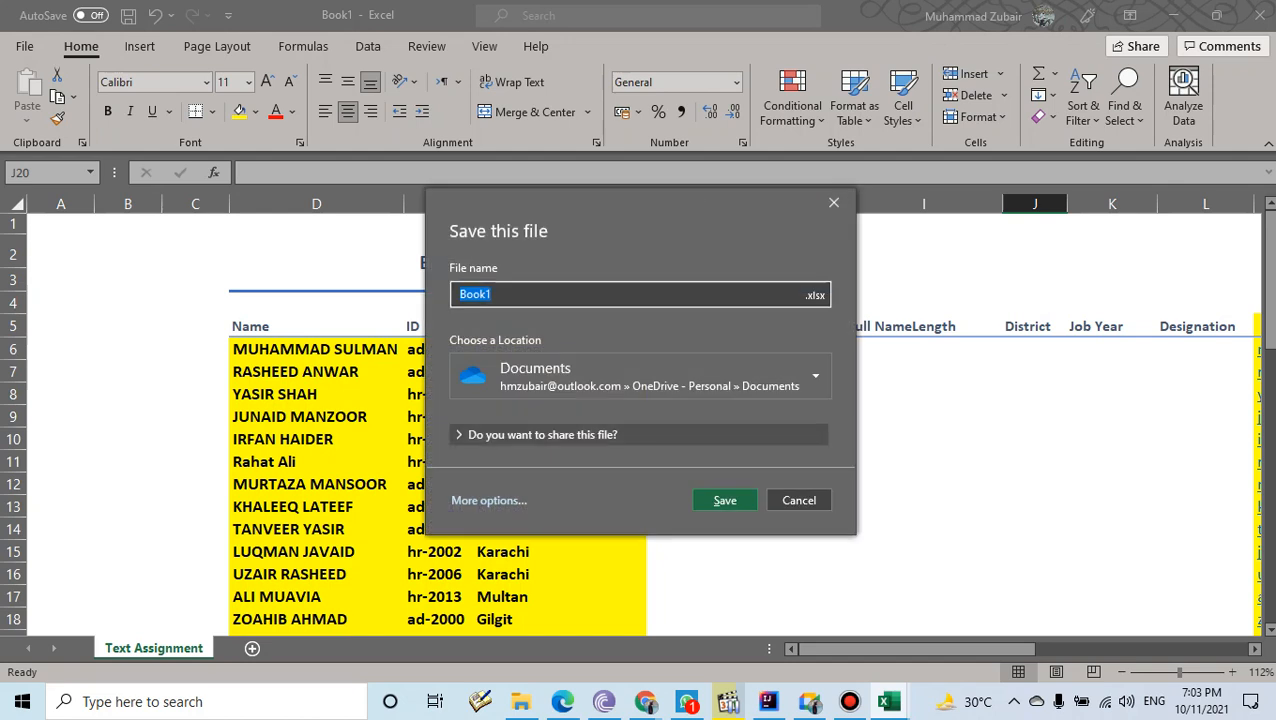
{"action": "left_click", "coordinate": [503, 294]}
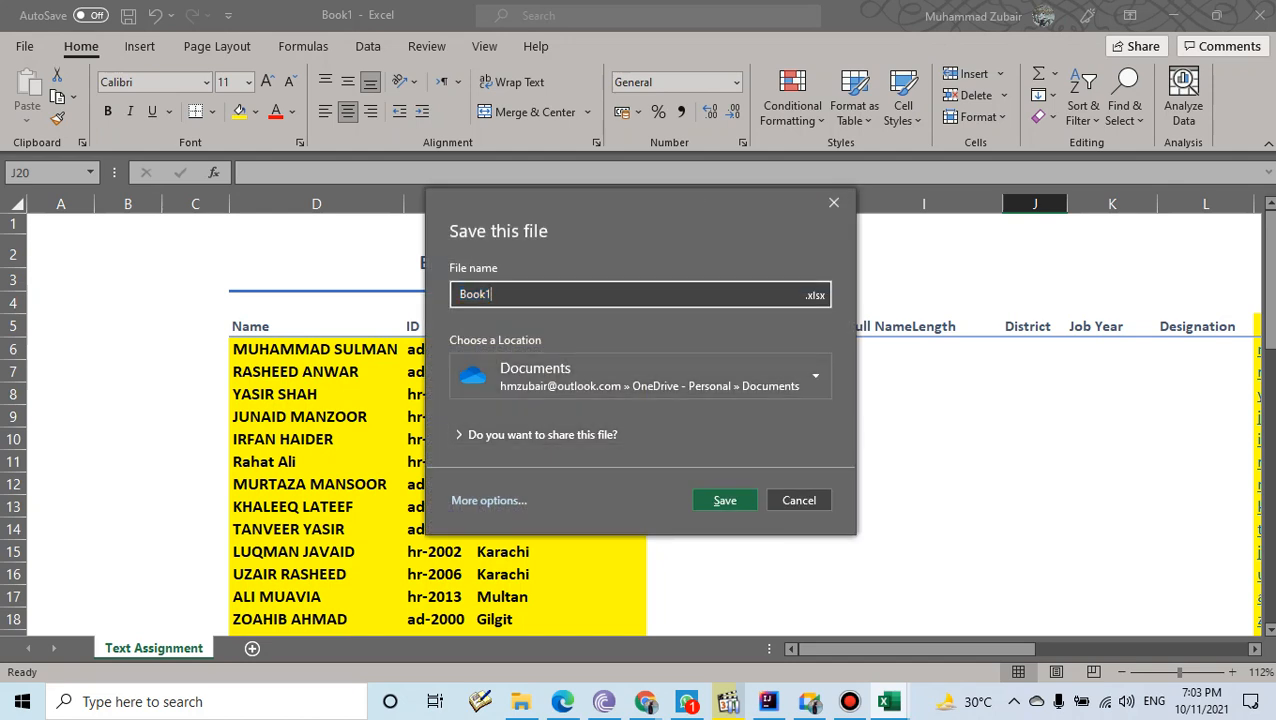
{"action": "key", "text": "ctrl+a"}
{"action": "type", "text": "Tex"}
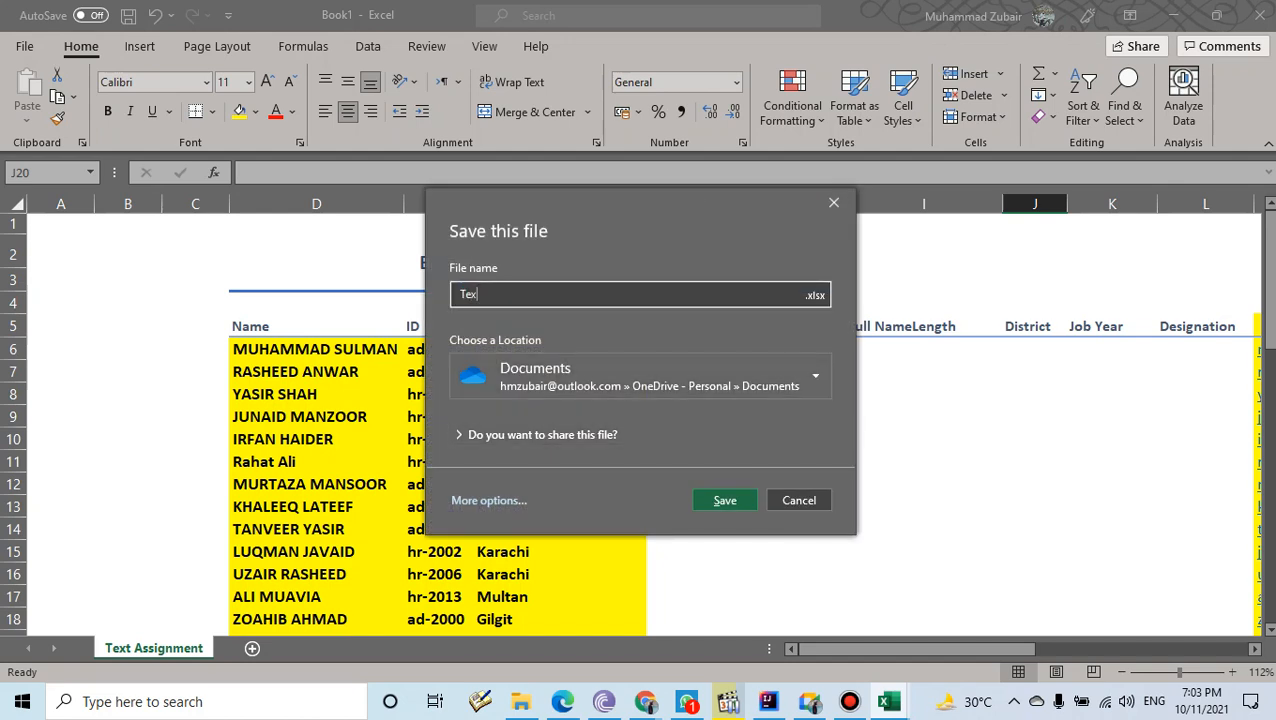
{"action": "type", "text": "t Assignment"}
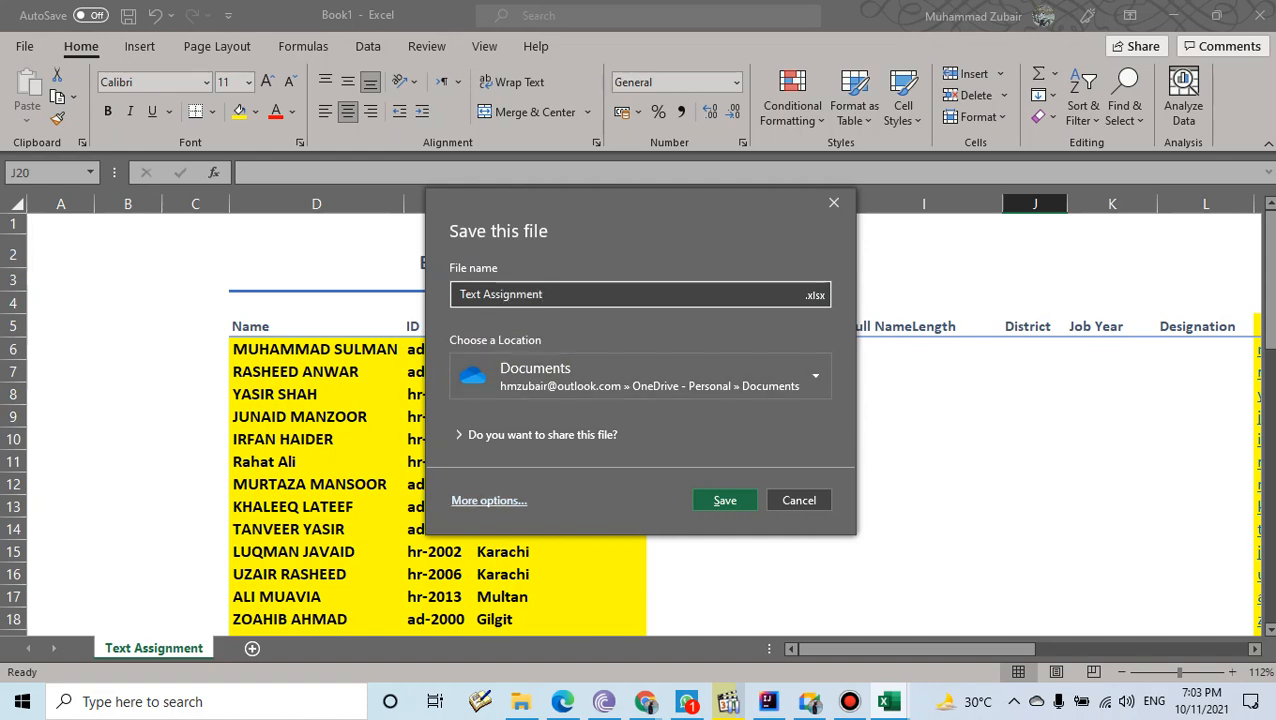
{"action": "key", "text": "Return"}
- Save the workbook as Text Assignment.xlsx on the Desktop, then close Excel
{"action": "key", "text": "F12"}
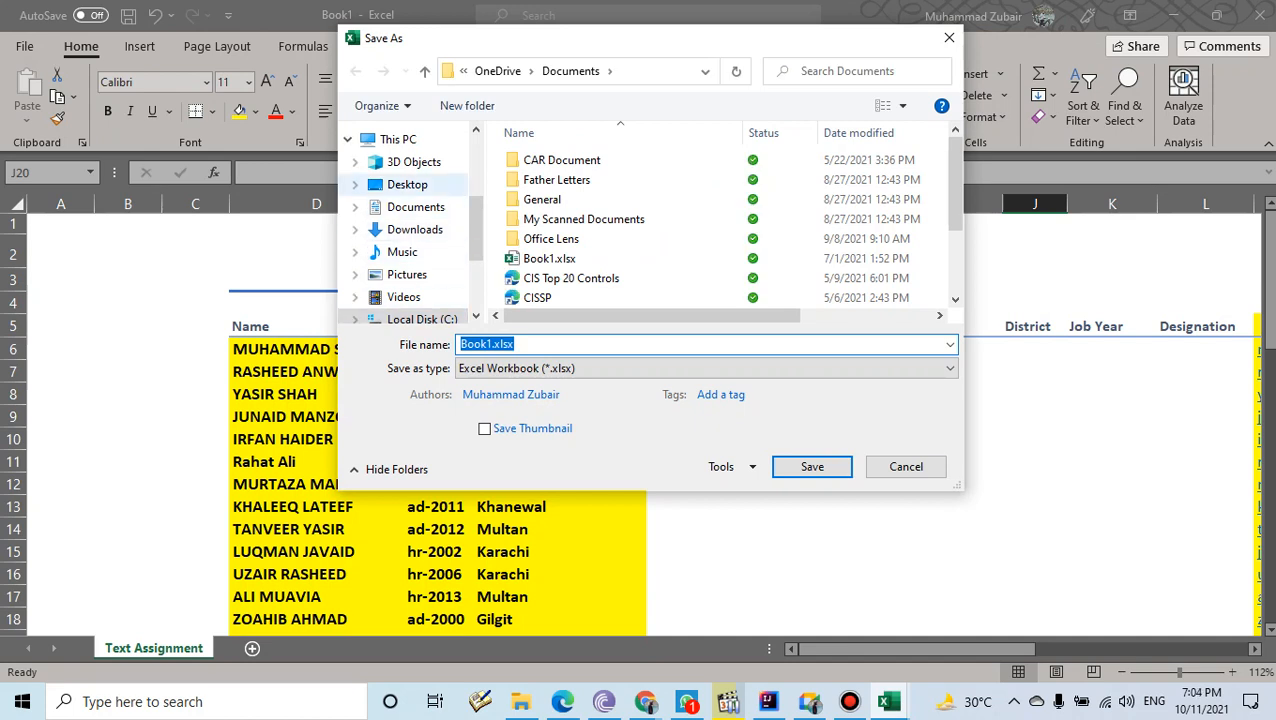
{"action": "left_click", "coordinate": [407, 185]}
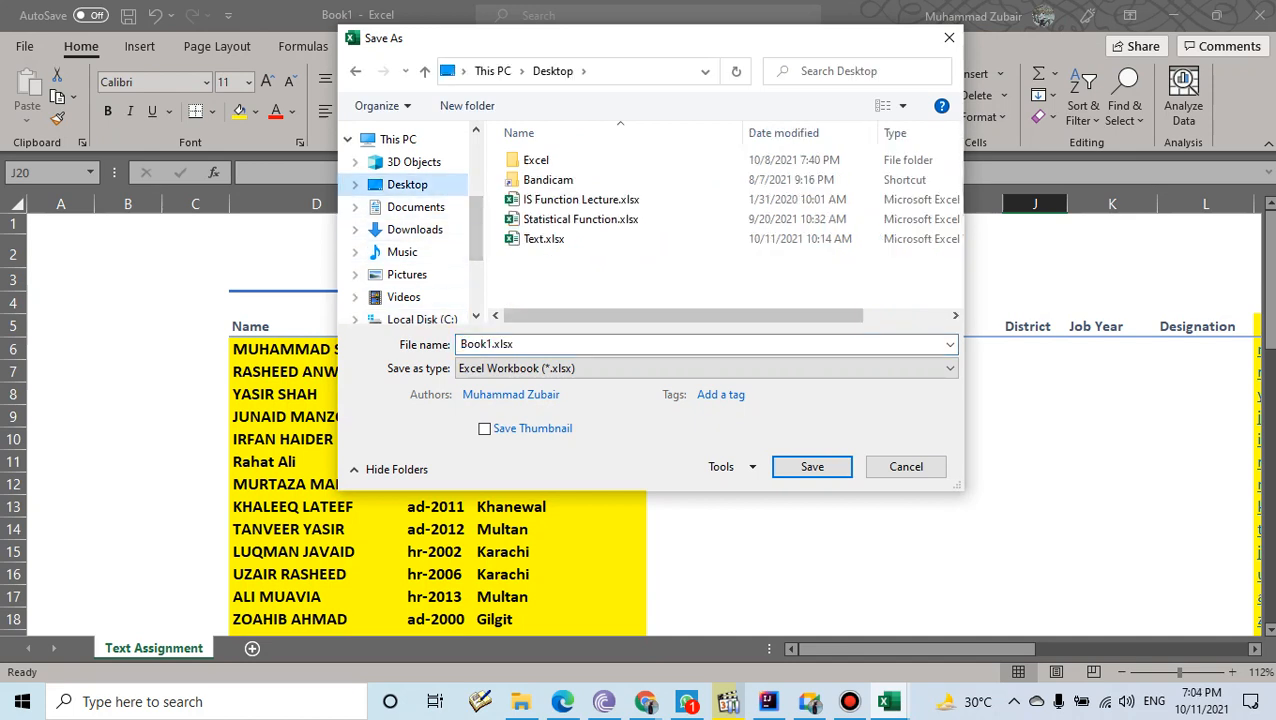
{"action": "left_click", "coordinate": [545, 344]}
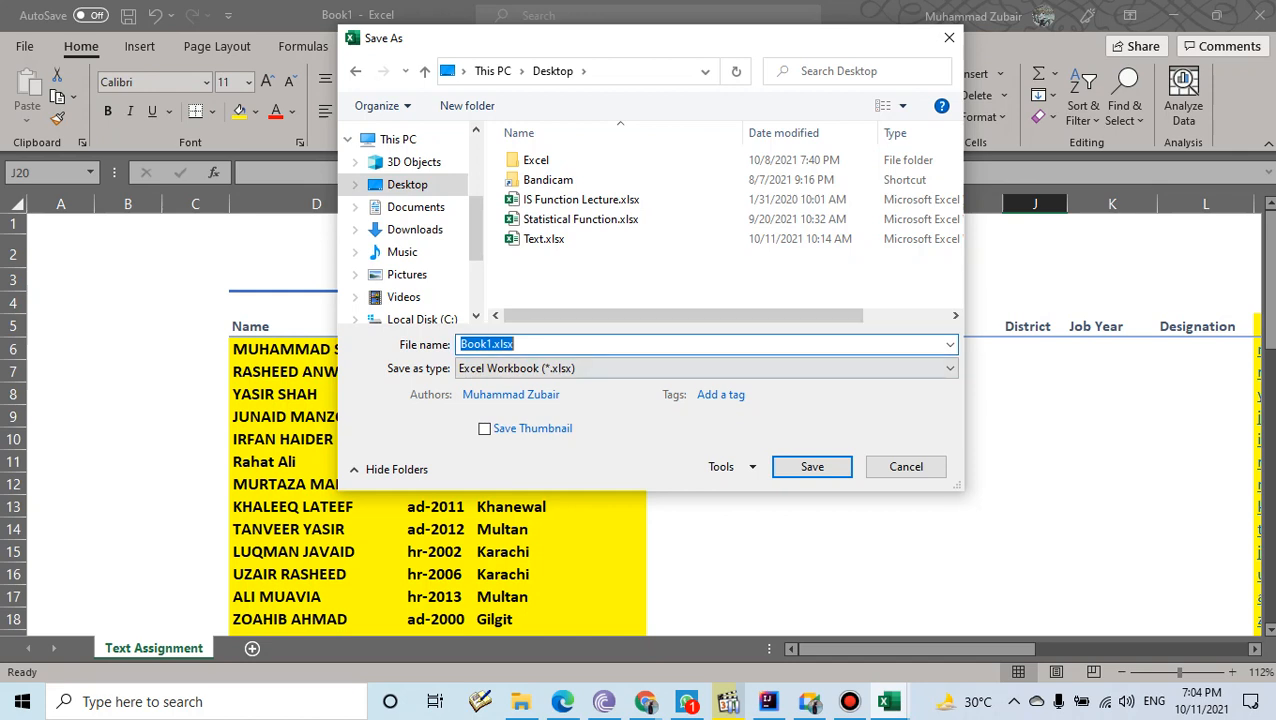
{"action": "type", "text": "Text"}
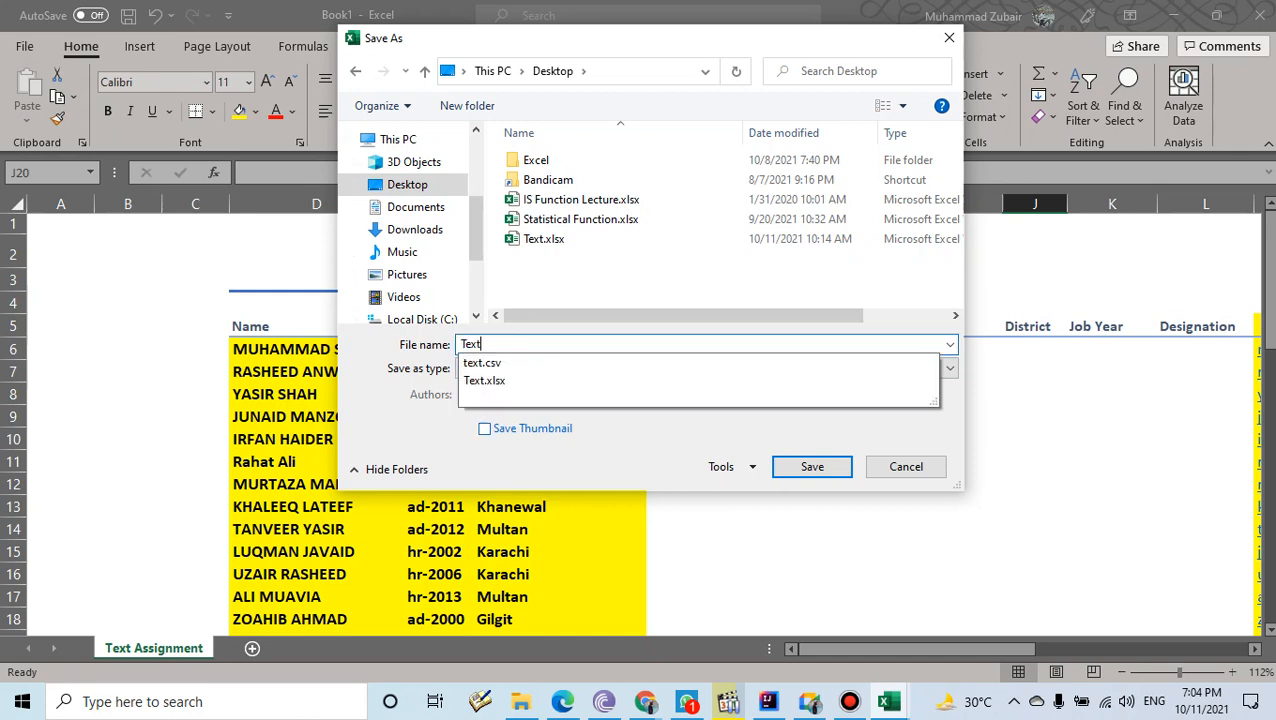
{"action": "type", "text": " Assignment"}
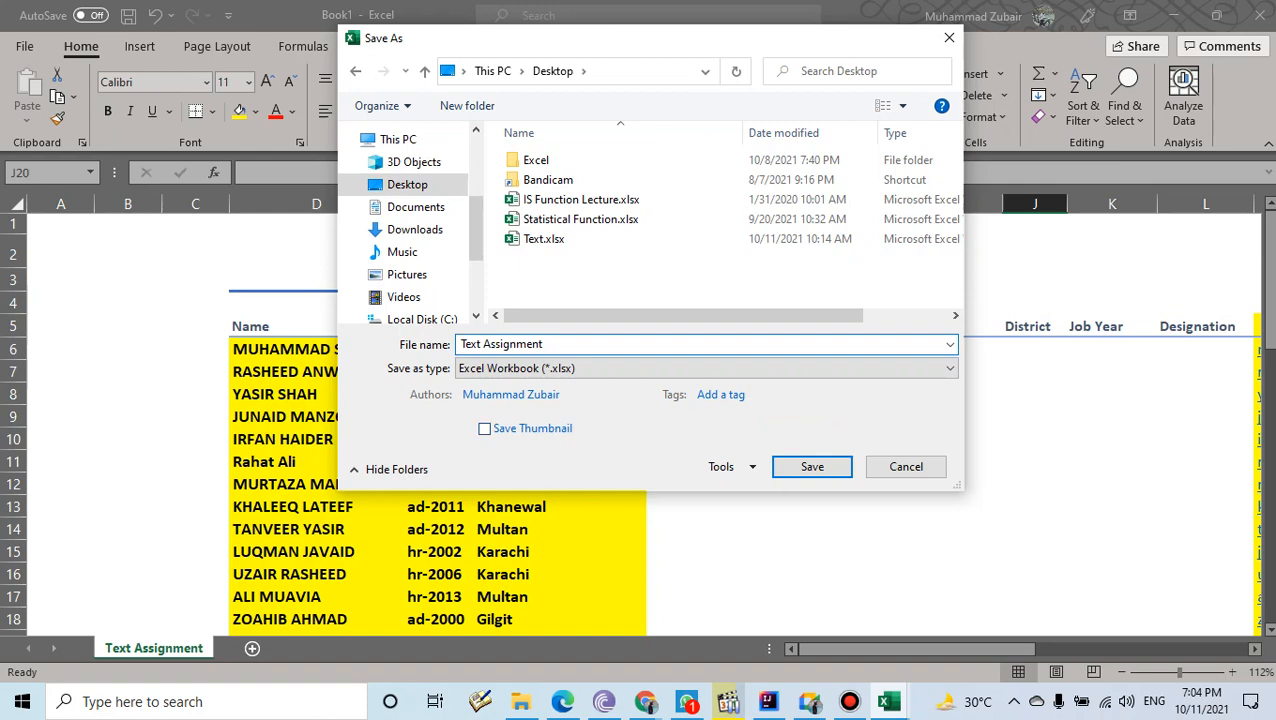
{"action": "key", "text": "Return"}
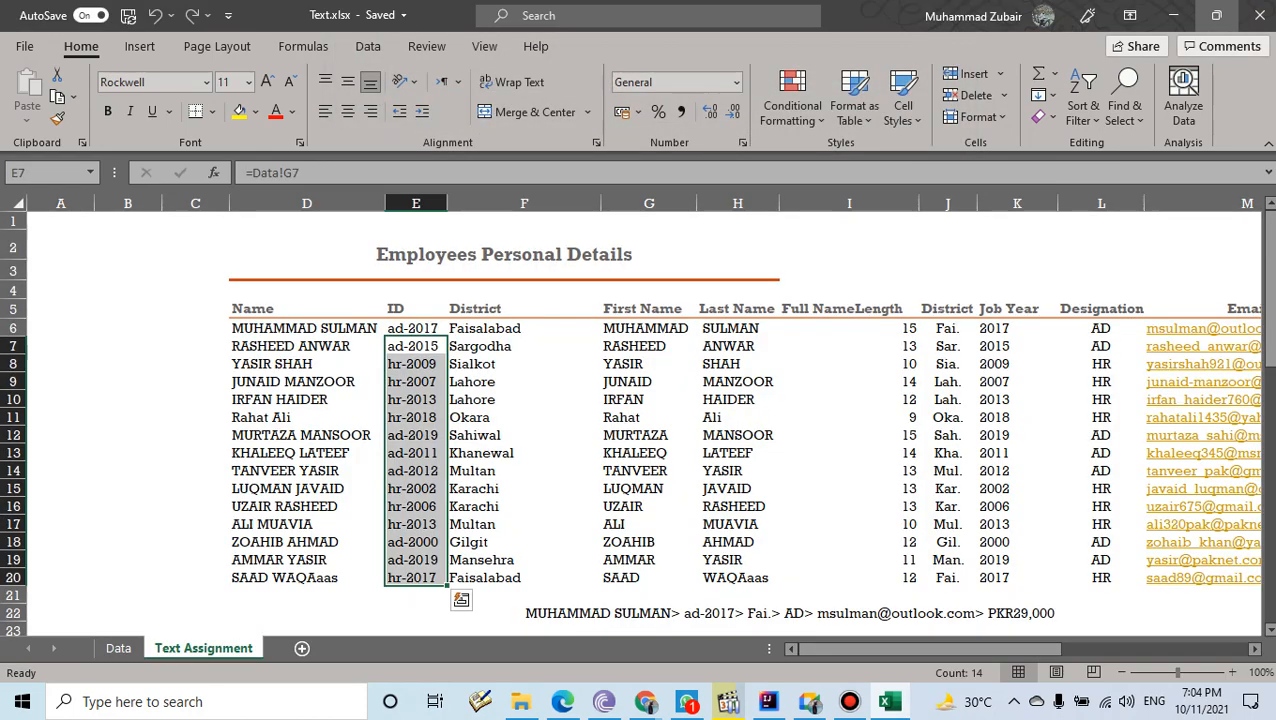
{"action": "left_click", "coordinate": [1259, 15]}
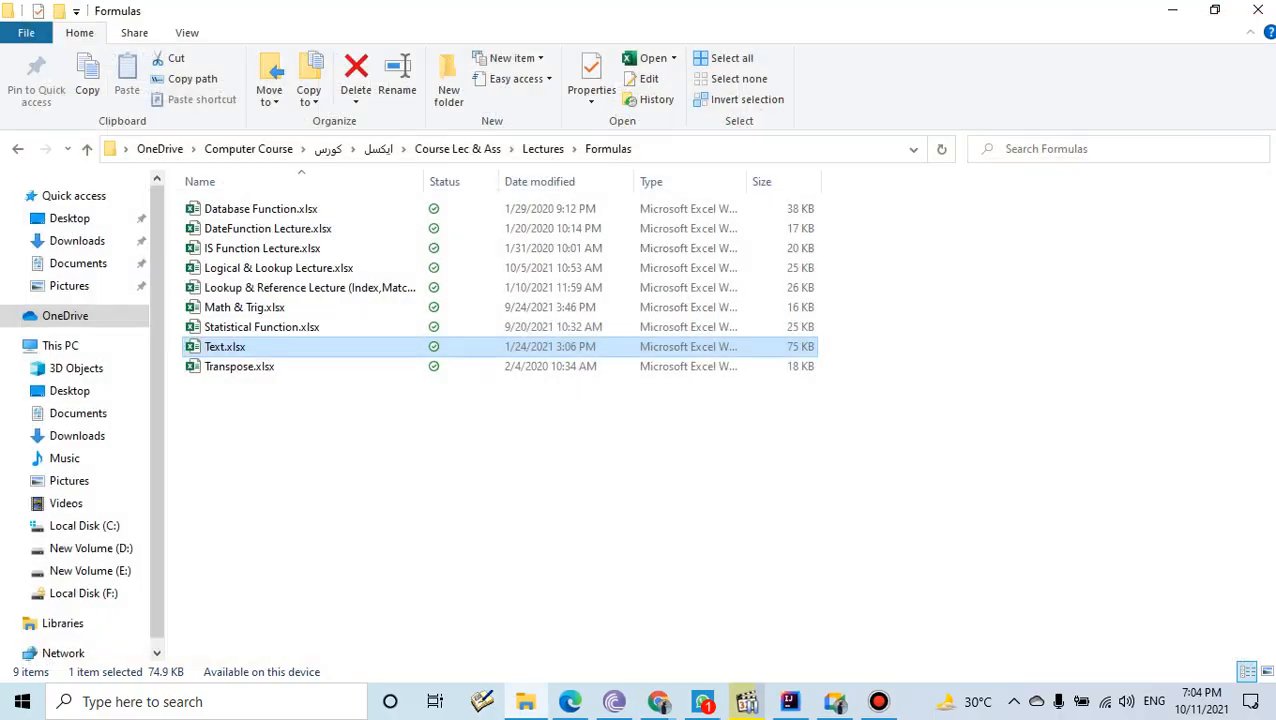
{"action": "left_click", "coordinate": [1172, 10]}
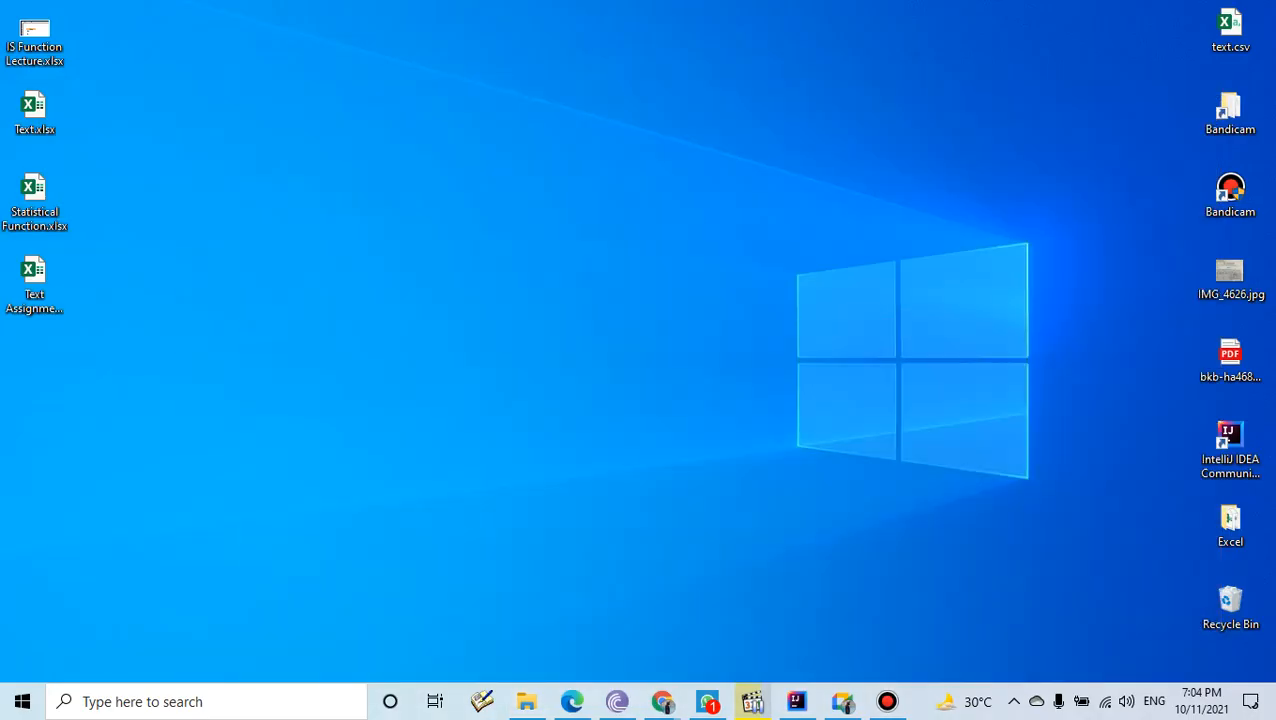